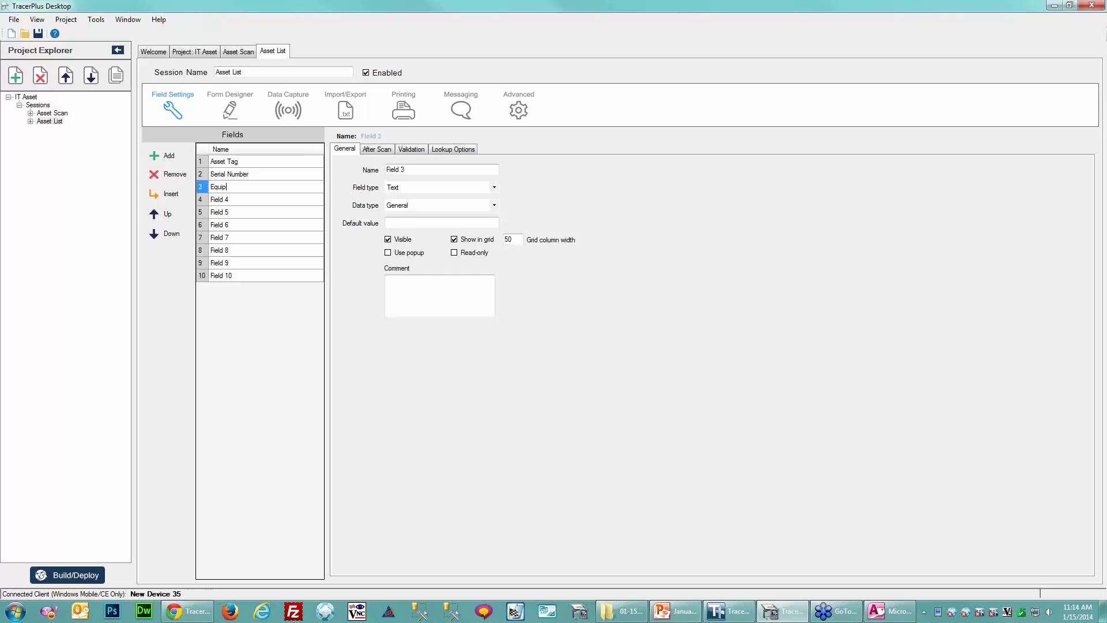
Name fields 3, 4 and 5 of the Asset List session Equip Type, Make and Model.
text(Type)
key(Return)
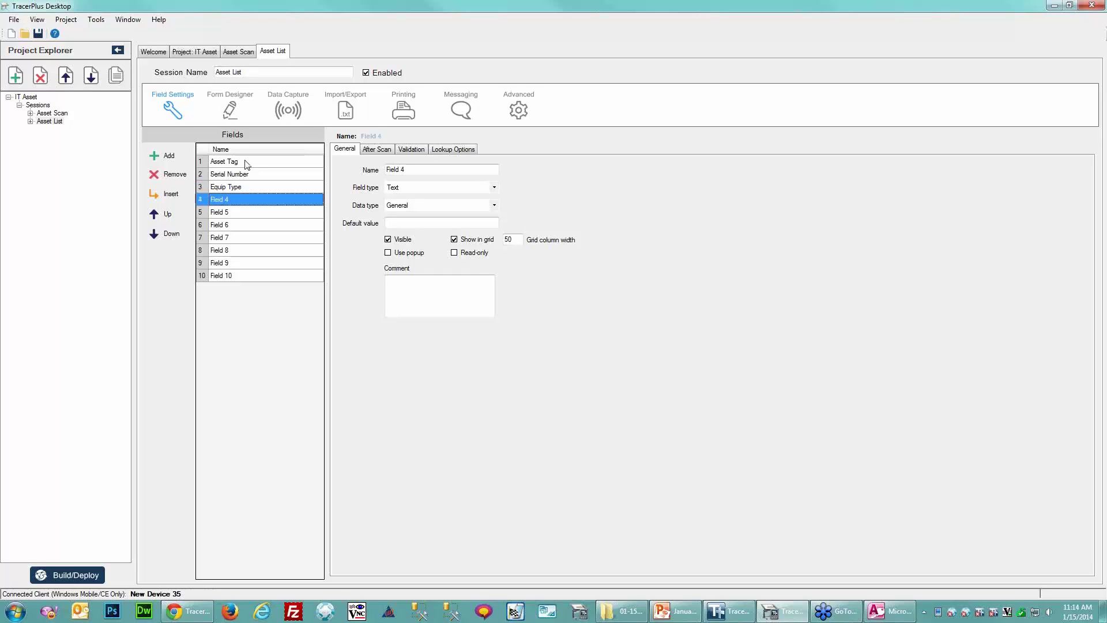
text(Make)
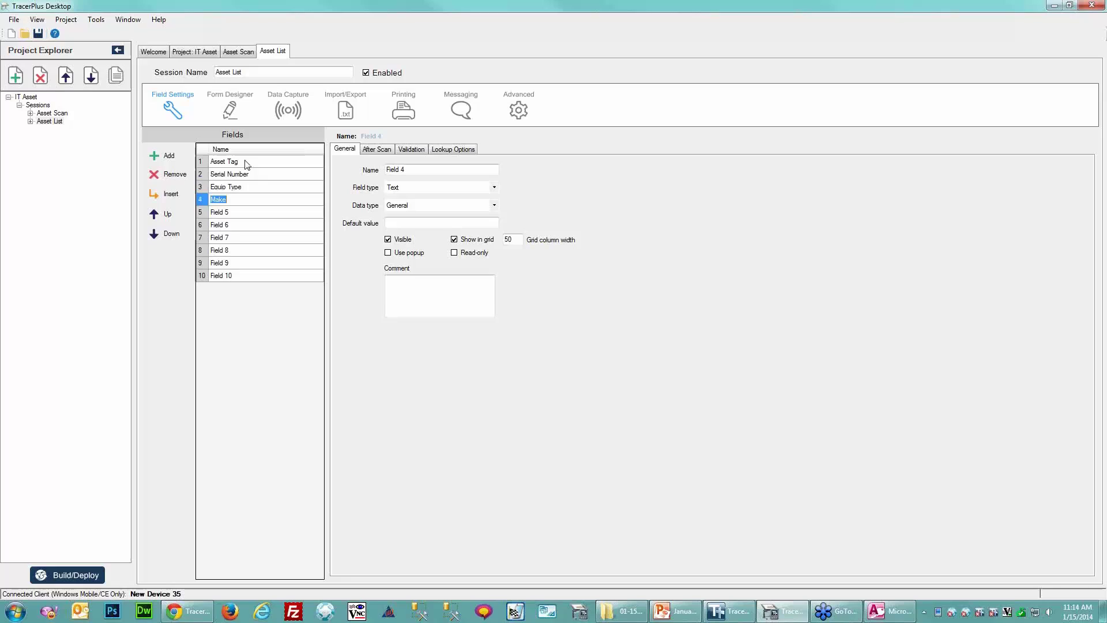
key(Return)
text(Mpdel)
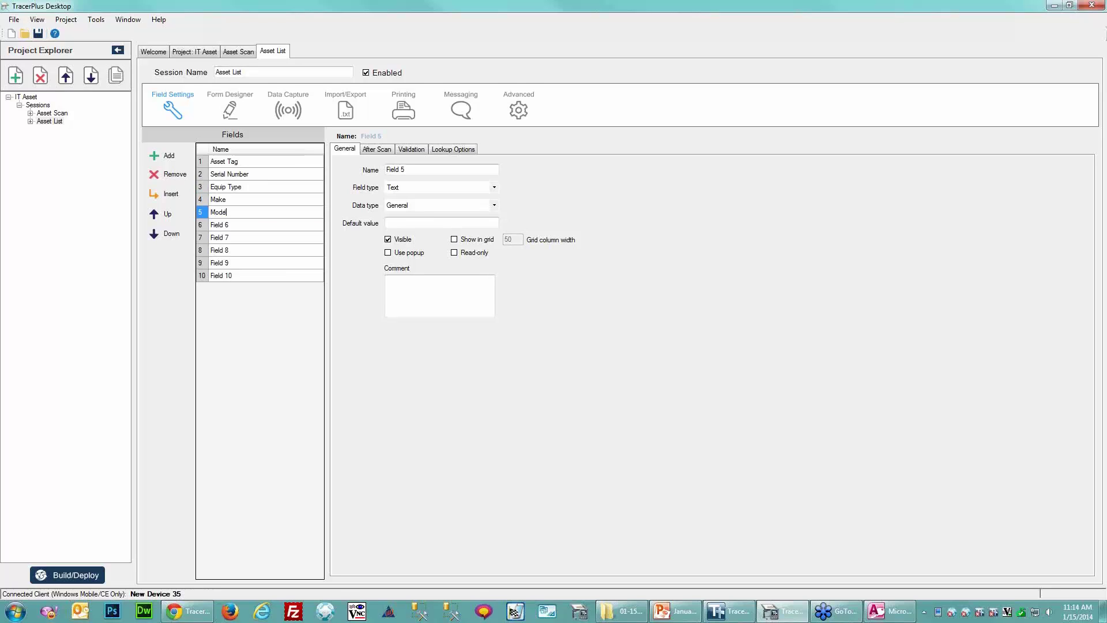
key(Return)
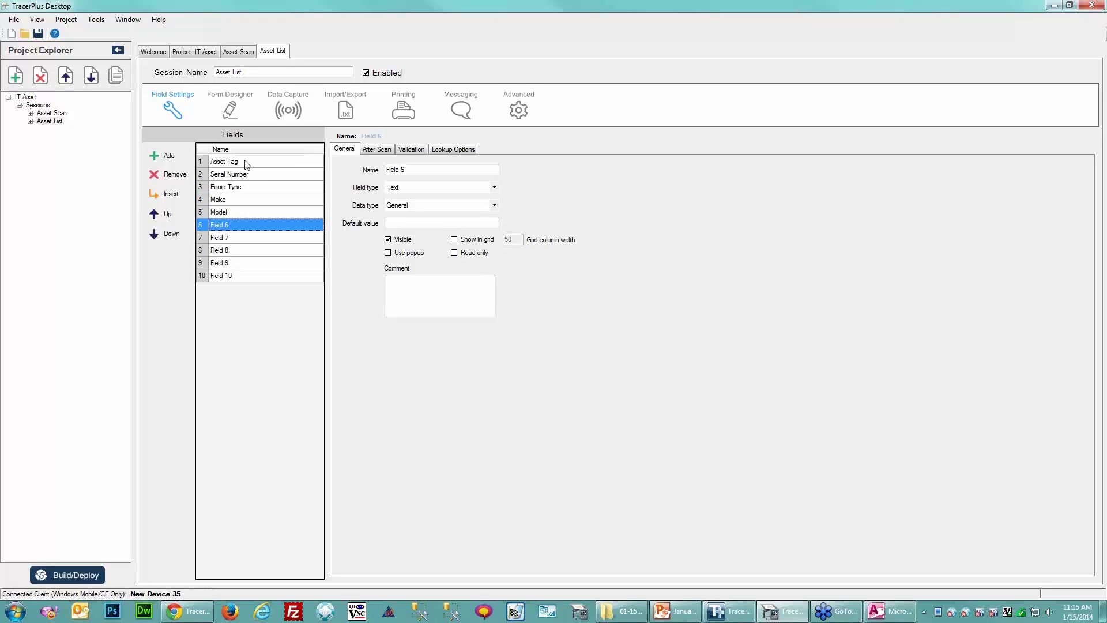
Name fields 6 and 7 of the Asset List session Current Location and Condition.
text(Current Loc)
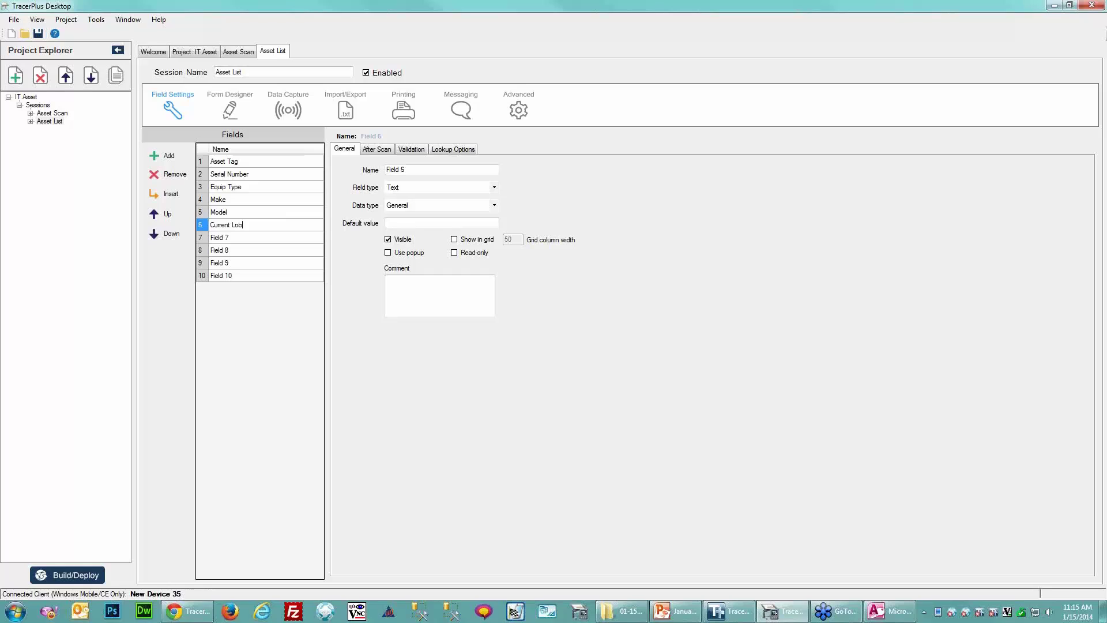
text(atyion)
key(BackSpace)
key(BackSpace)
key(BackSpace)
key(BackSpace)
text(ion)
key(Return)
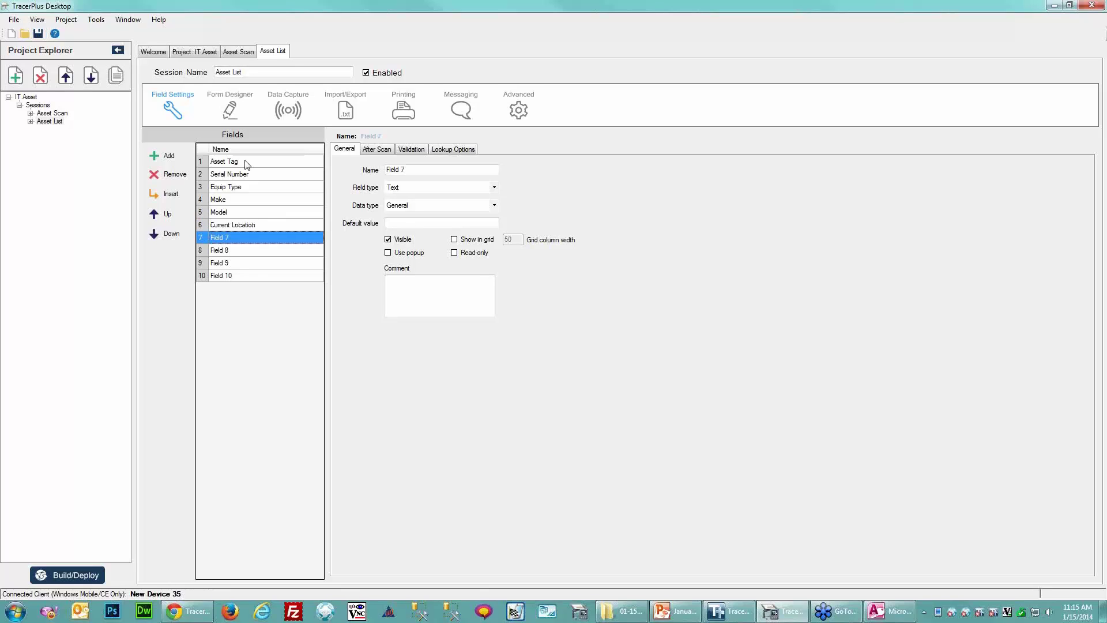
text(Co)
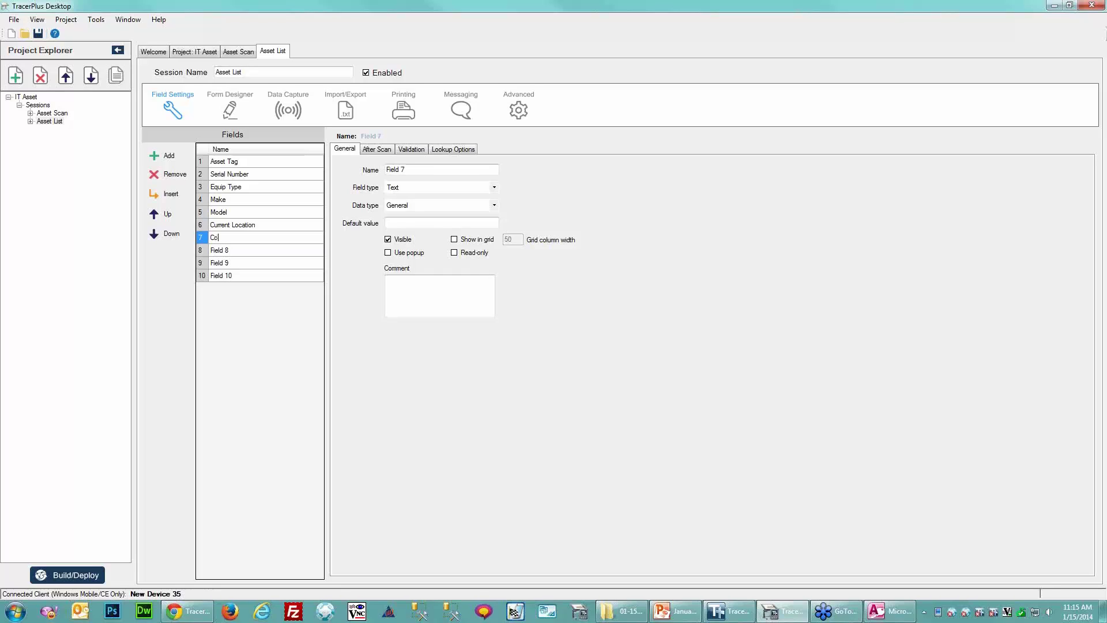
text(ndition)
key(Return)
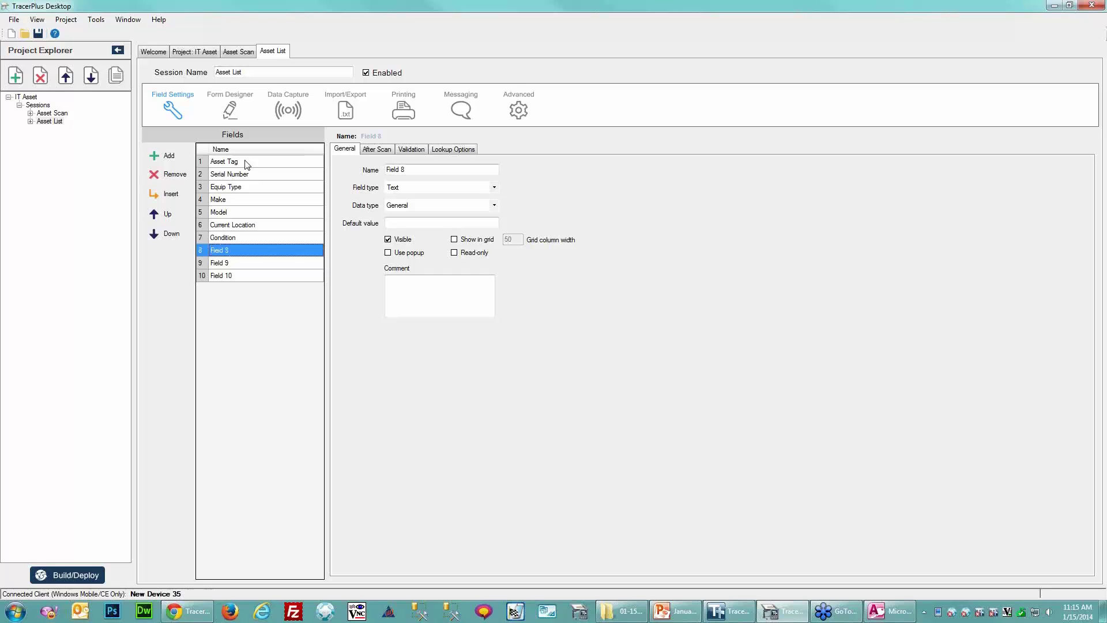
Name fields 8 and 9 of the Asset List session Notes and Last Activity, and remove the unused Field 10.
text(Notes)
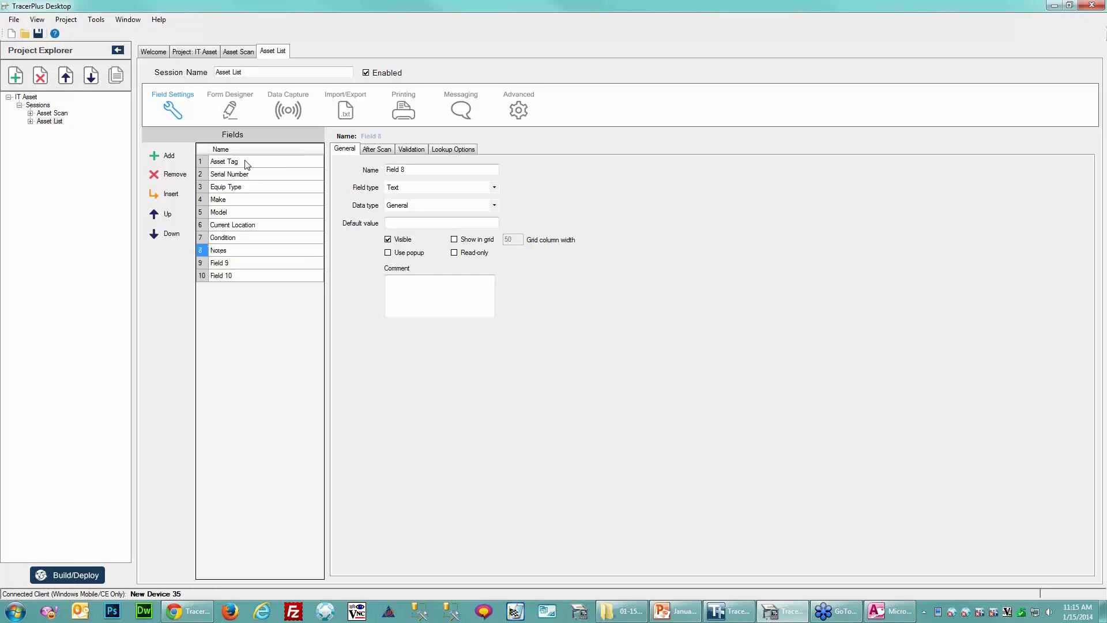
key(Return)
text(Last Activity)
key(Return)
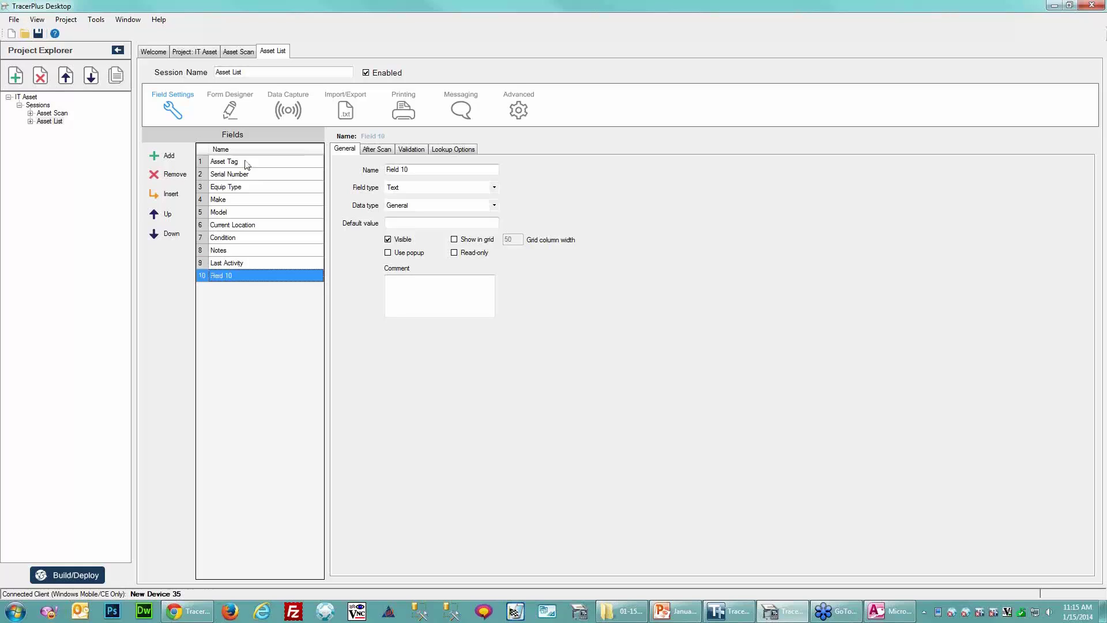
click(183, 180)
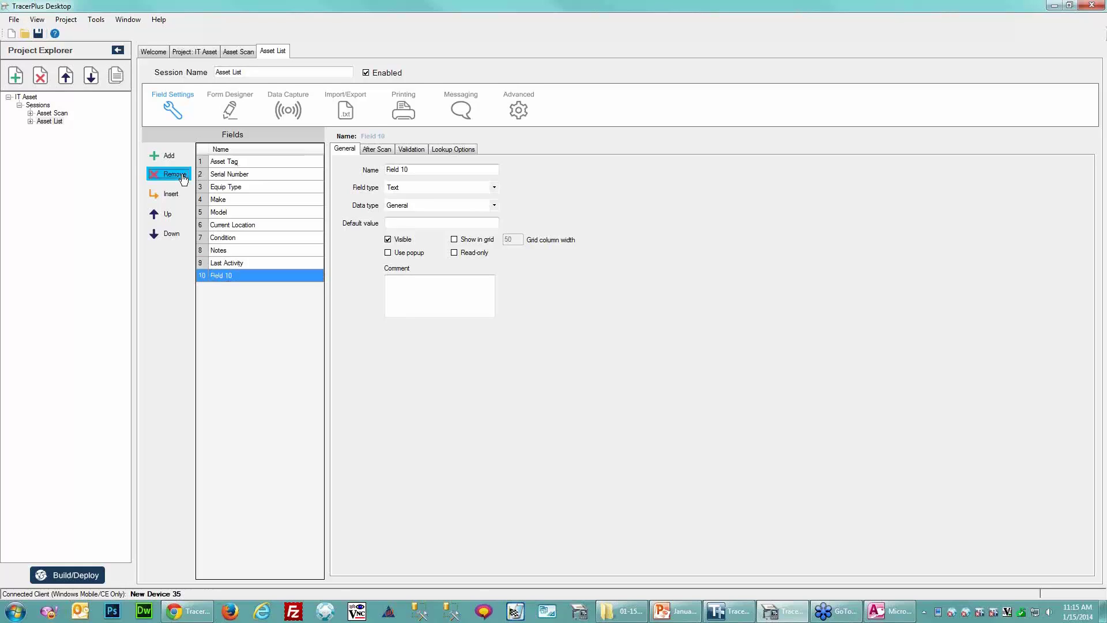
Review the field type options available for the Asset Tag field in the Asset List session.
click(253, 175)
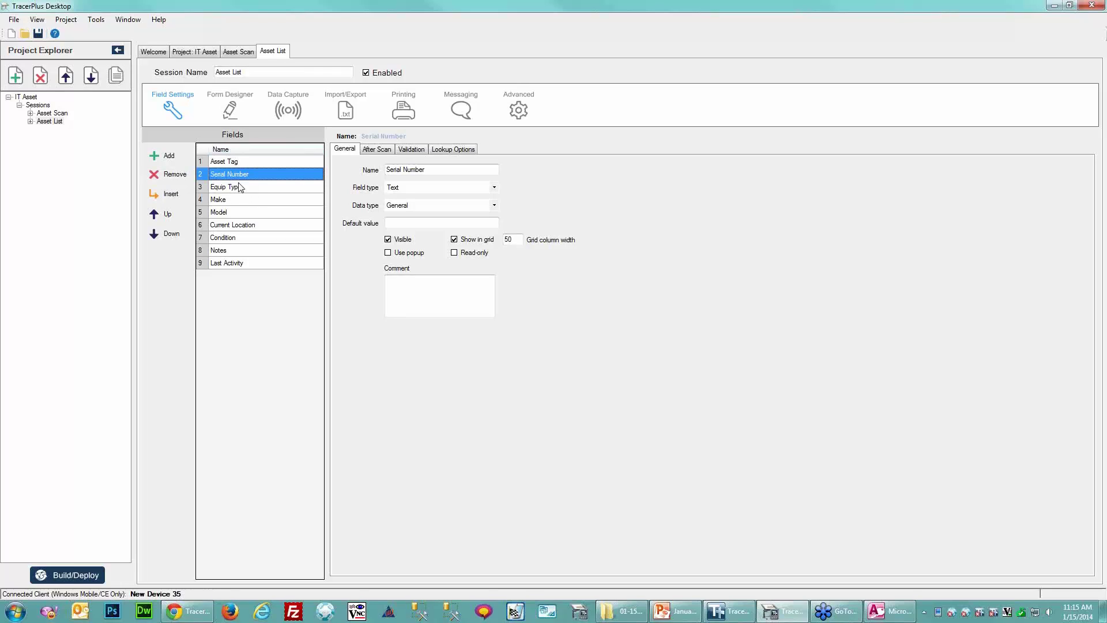
click(252, 162)
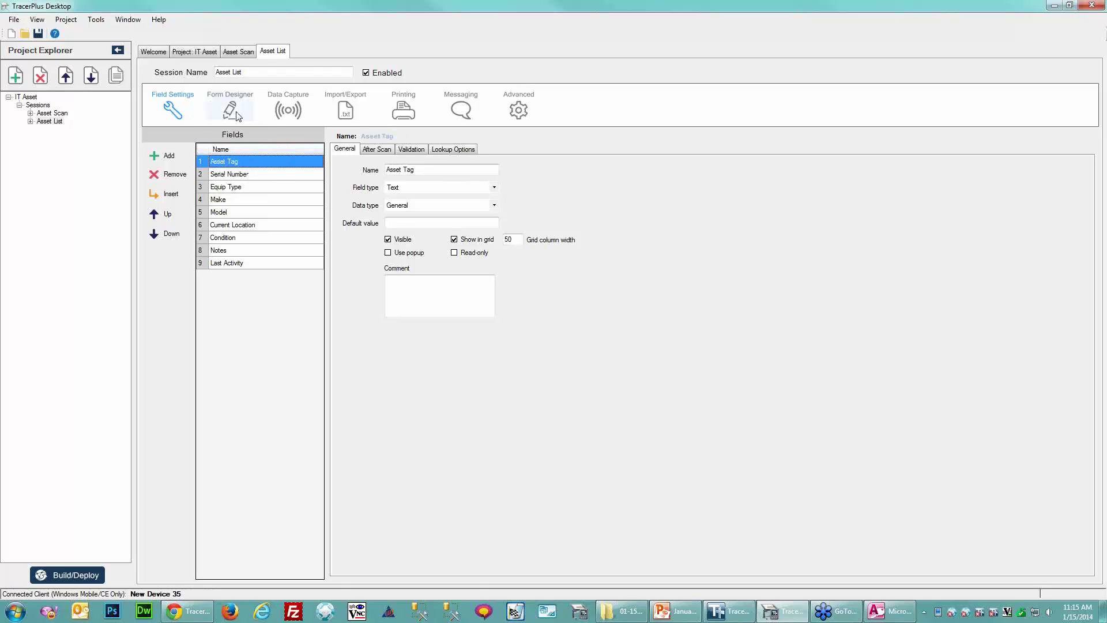
click(494, 188)
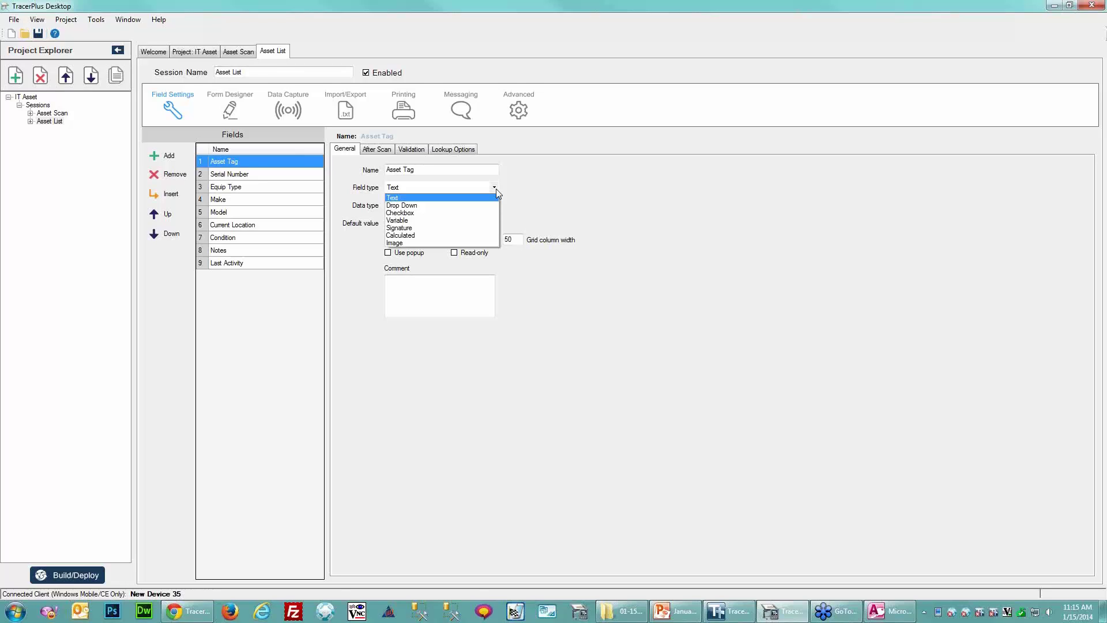
click(587, 155)
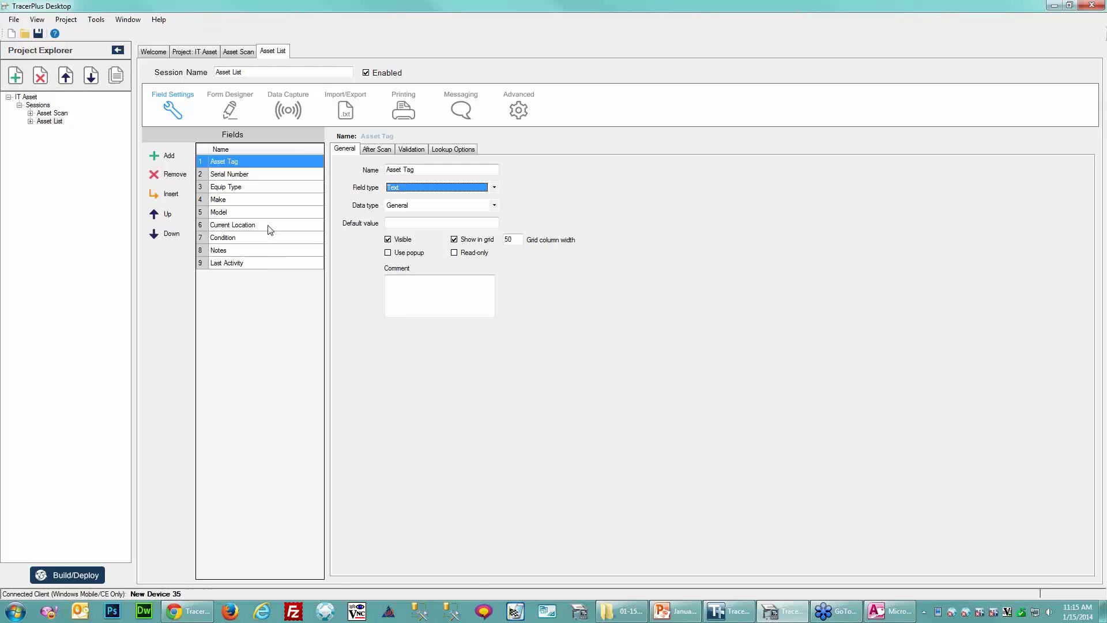
Create the default form for the Asset List session from its current field settings.
click(229, 108)
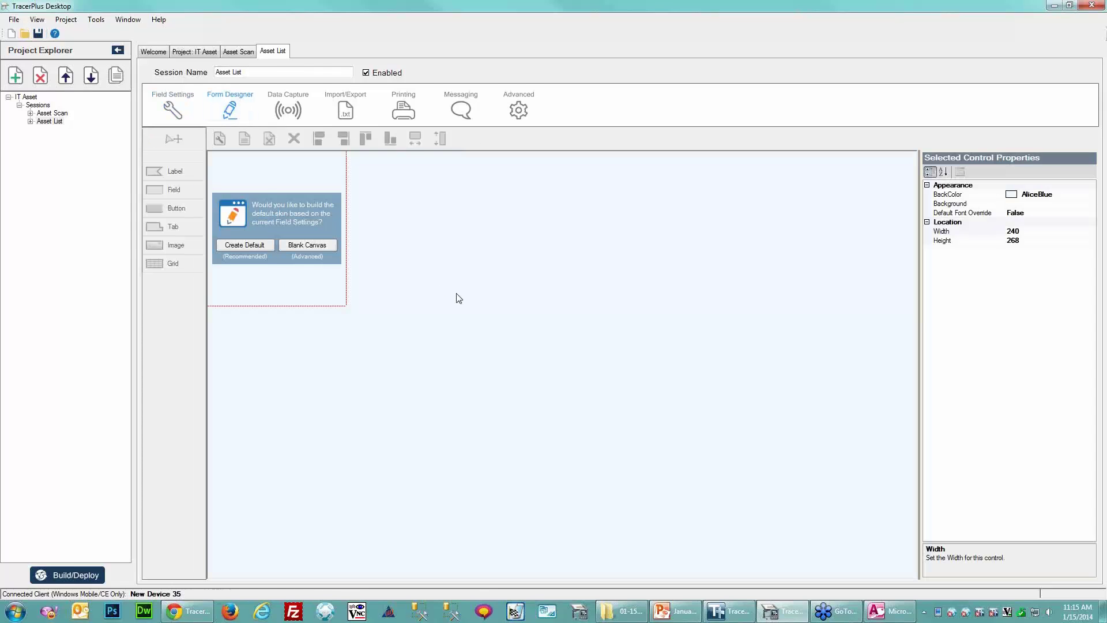
click(244, 246)
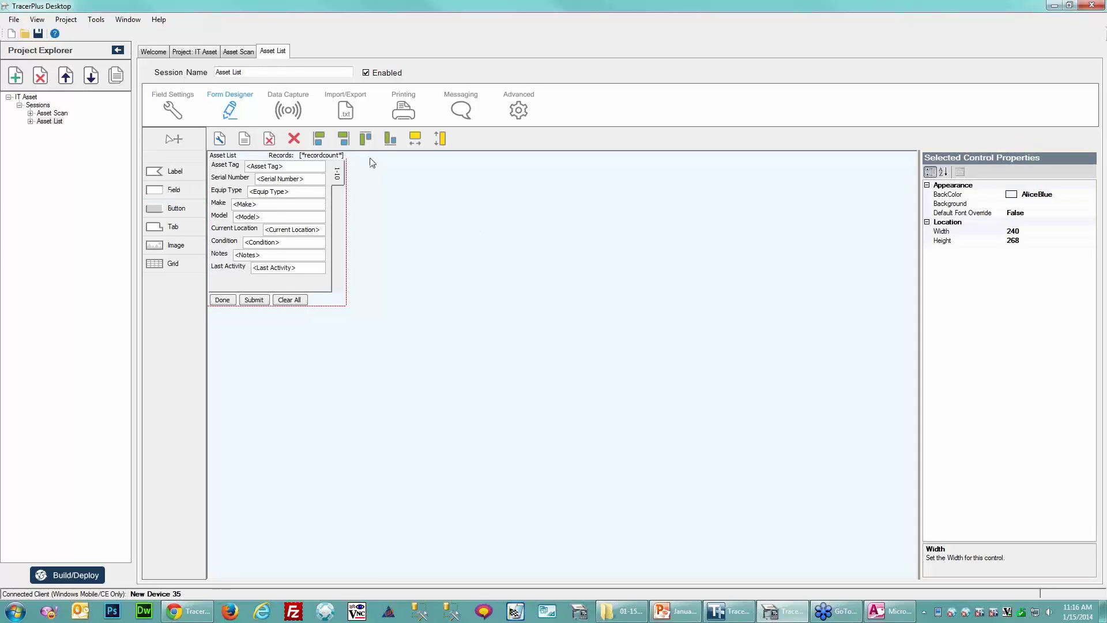
Name the first three fields of the Asset Scan session Transaction Type, Date and Asset Tag.
click(55, 114)
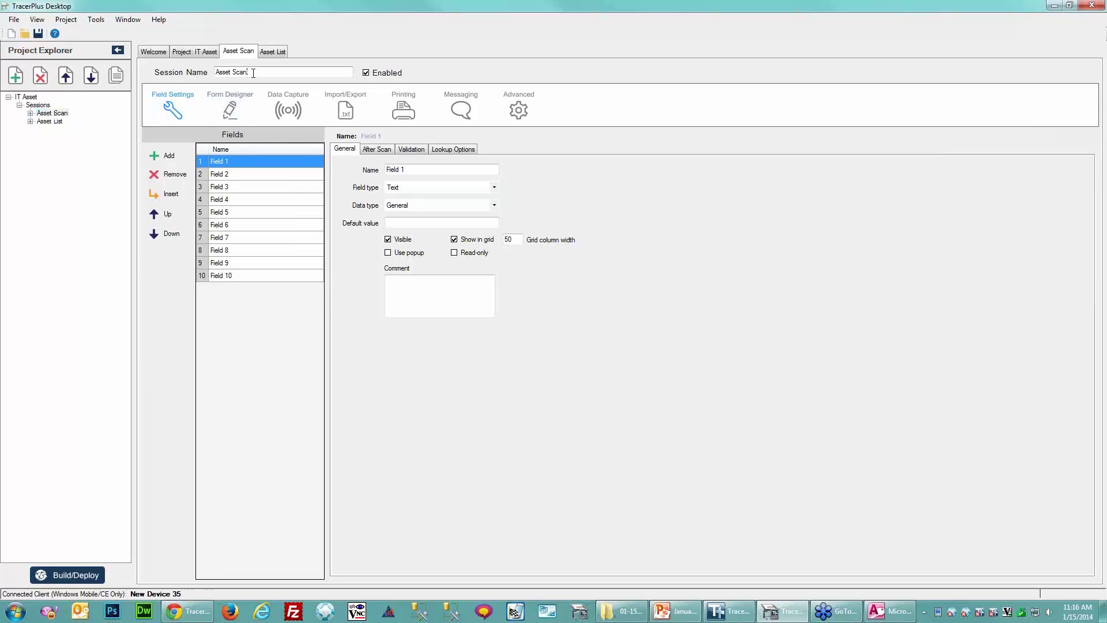
click(252, 164)
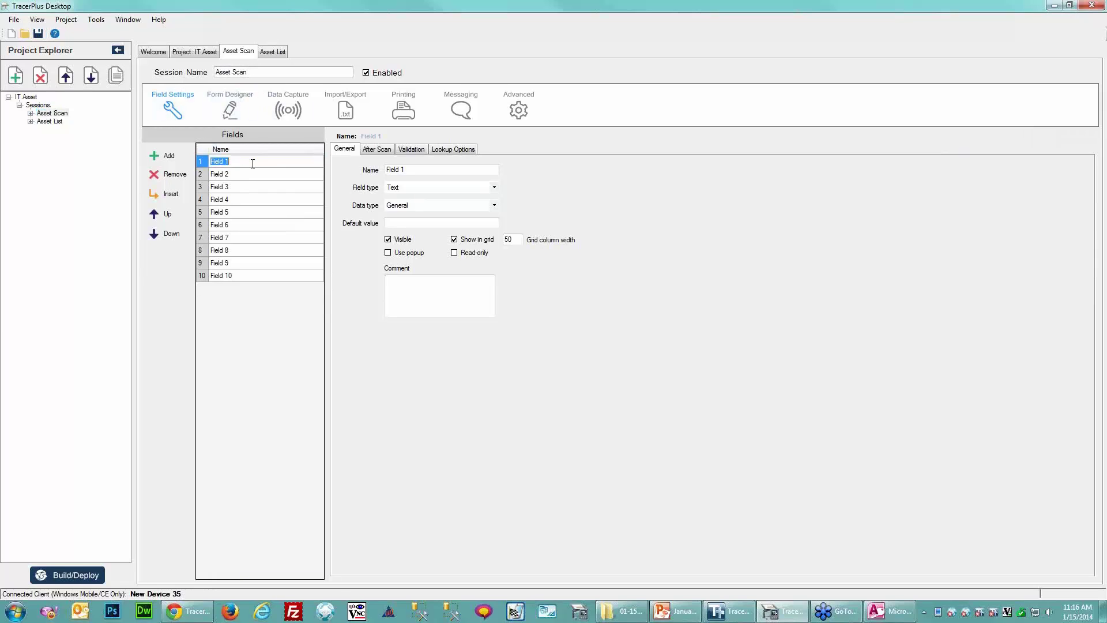
text(Transaction Type)
key(Return)
text(Date)
key(Return)
text(Asset Ta)
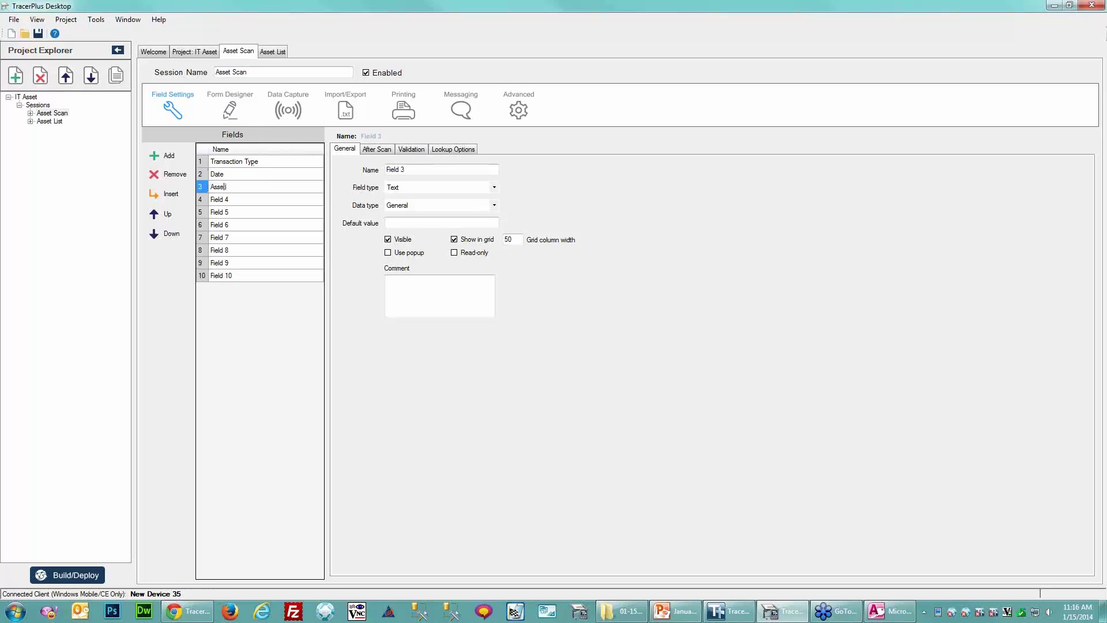
text(g)
key(Return)
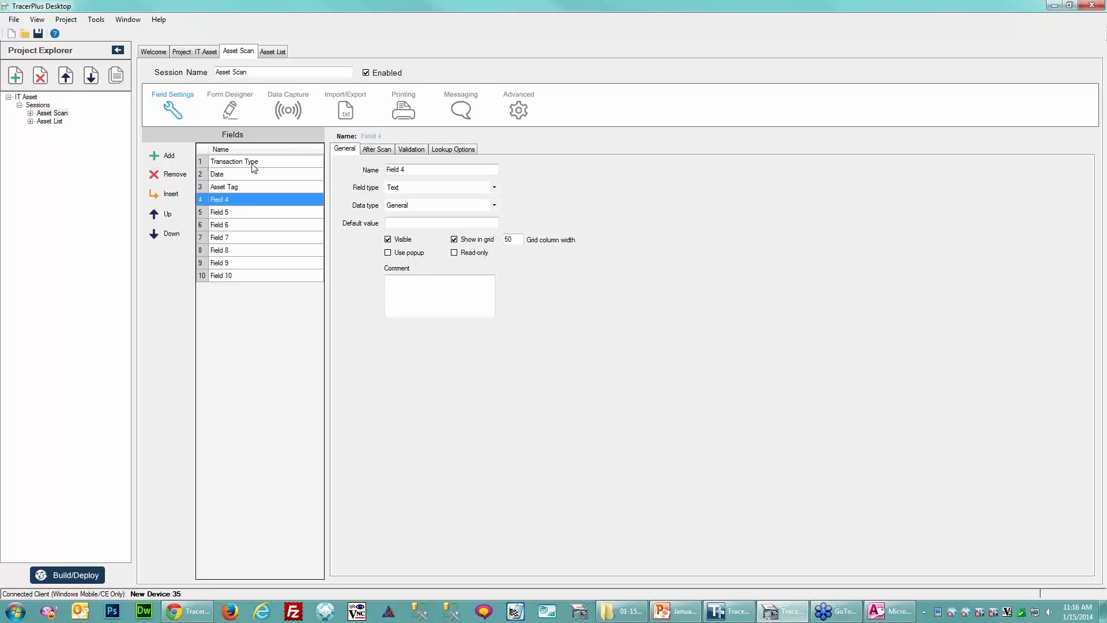
Name fields 4 and 5 of the Asset Scan session Serial Number and Equip Type.
text(Serial)
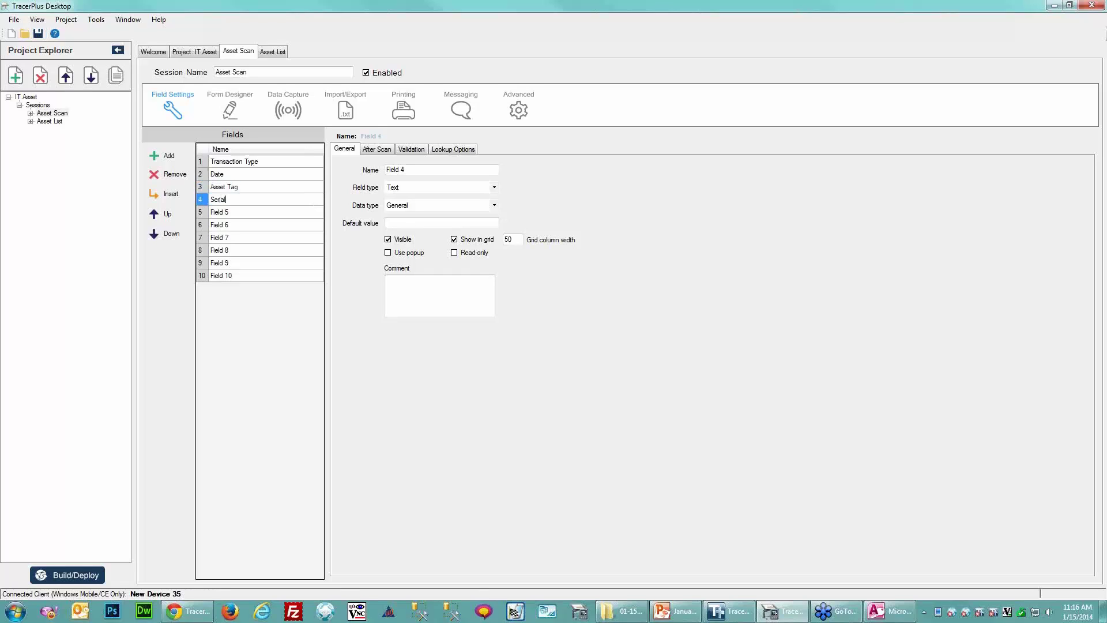
text( Number)
key(Return)
text(Ecu)
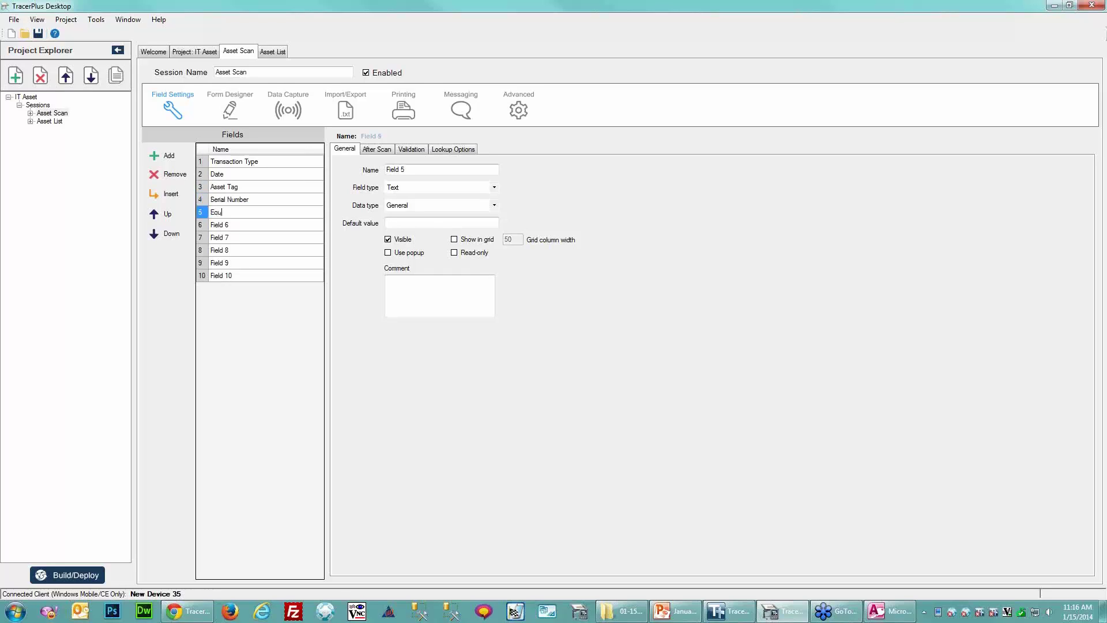
text(ip Type)
key(Return)
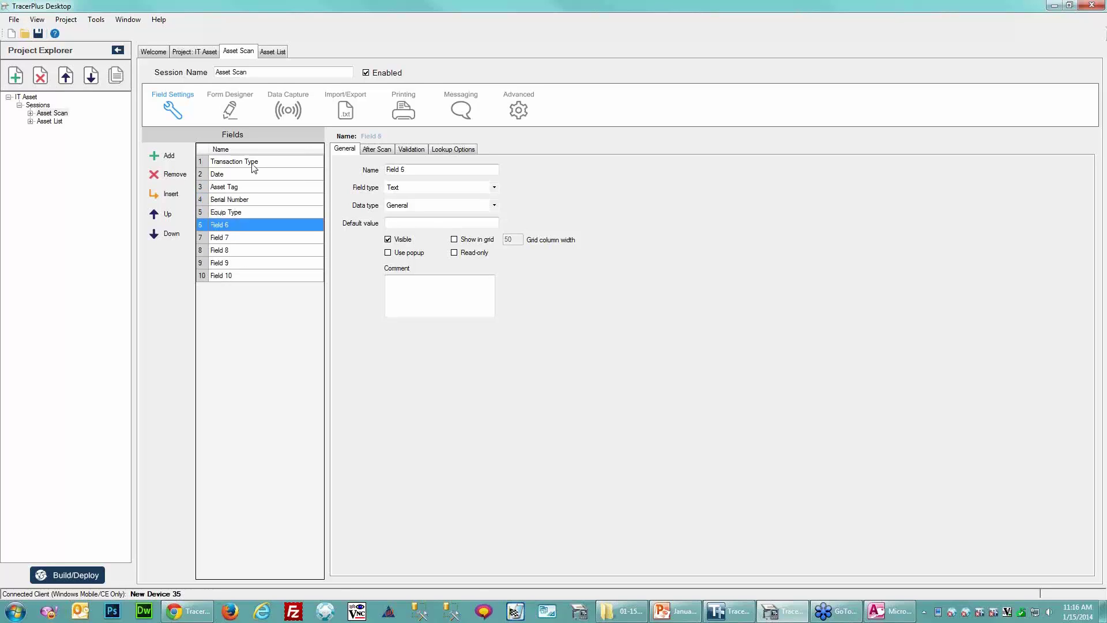
Name fields 6 and 7 of the Asset Scan session Make and Model.
text(Make)
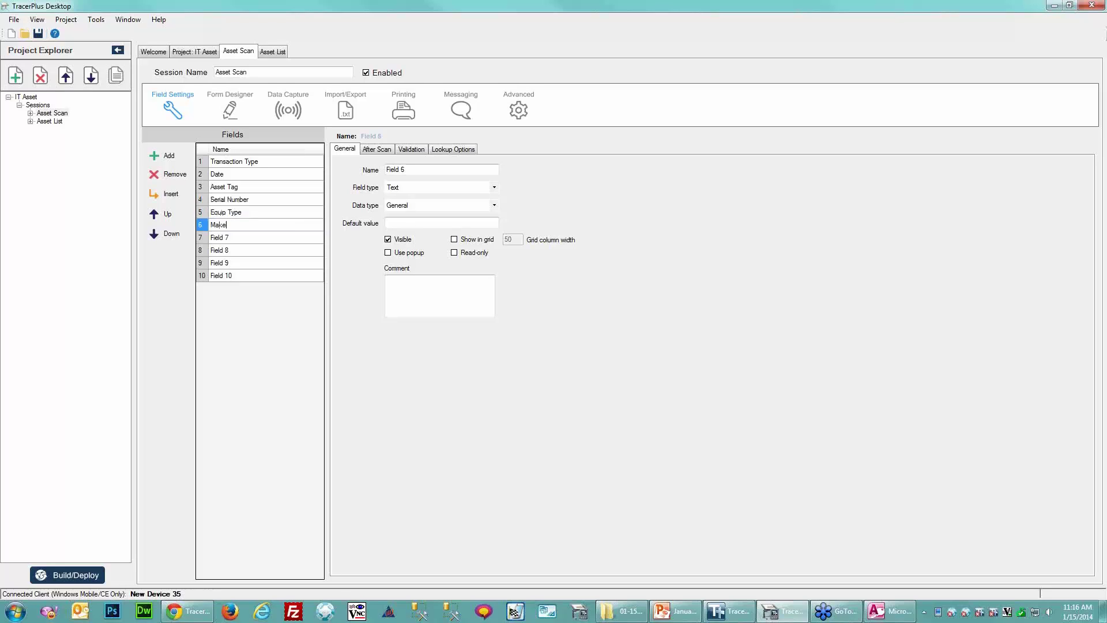
key(Return)
text(Mode)
key(Return)
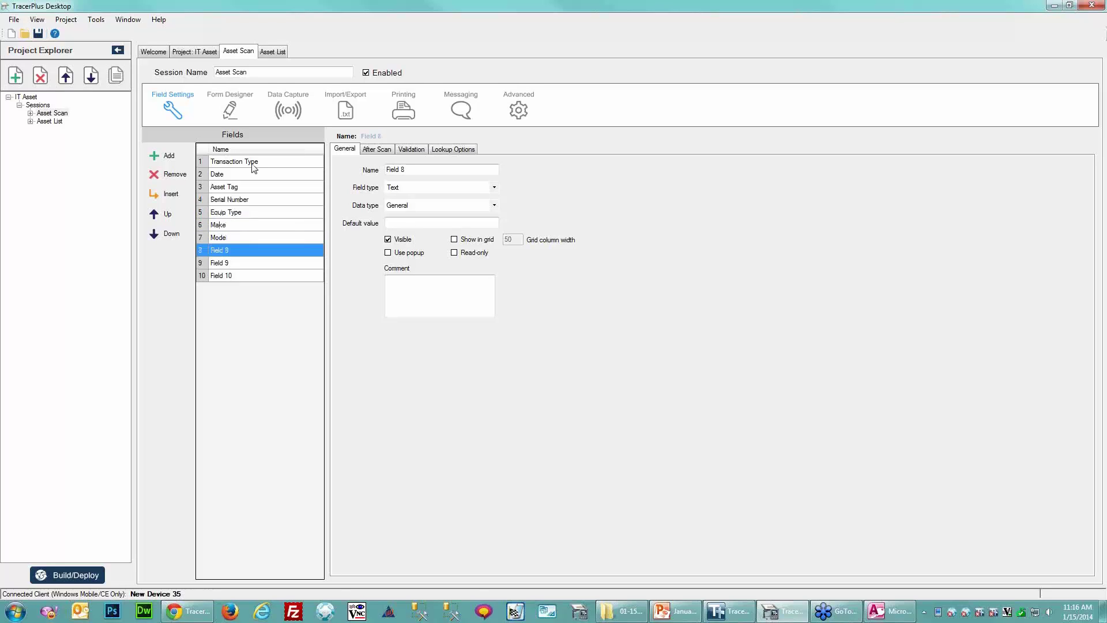
Name fields 8 and 9 of the Asset Scan session Location and Condition.
text(Locatio)
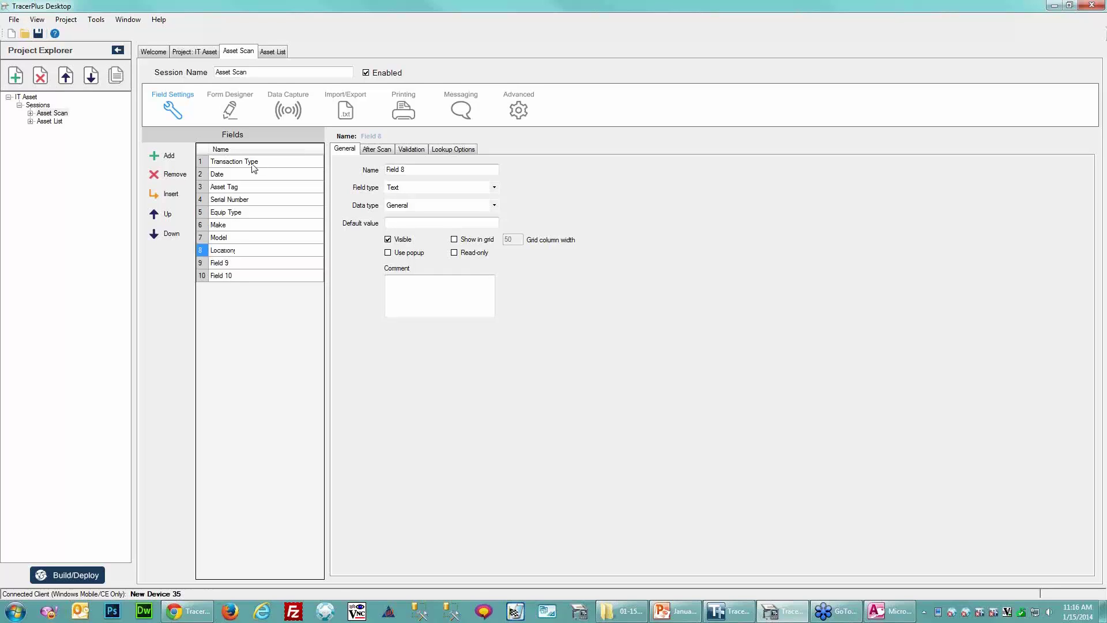
text(n)
key(Return)
text(Condition)
key(Return)
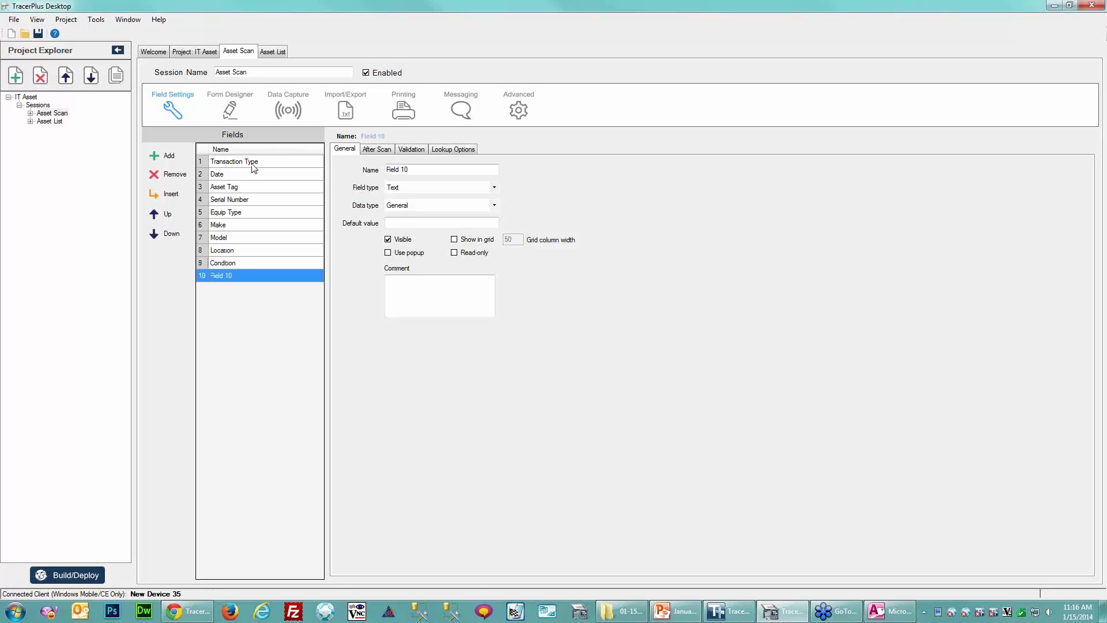
Name field 10 of the Asset Scan session Photo.
click(231, 275)
text(Imag)
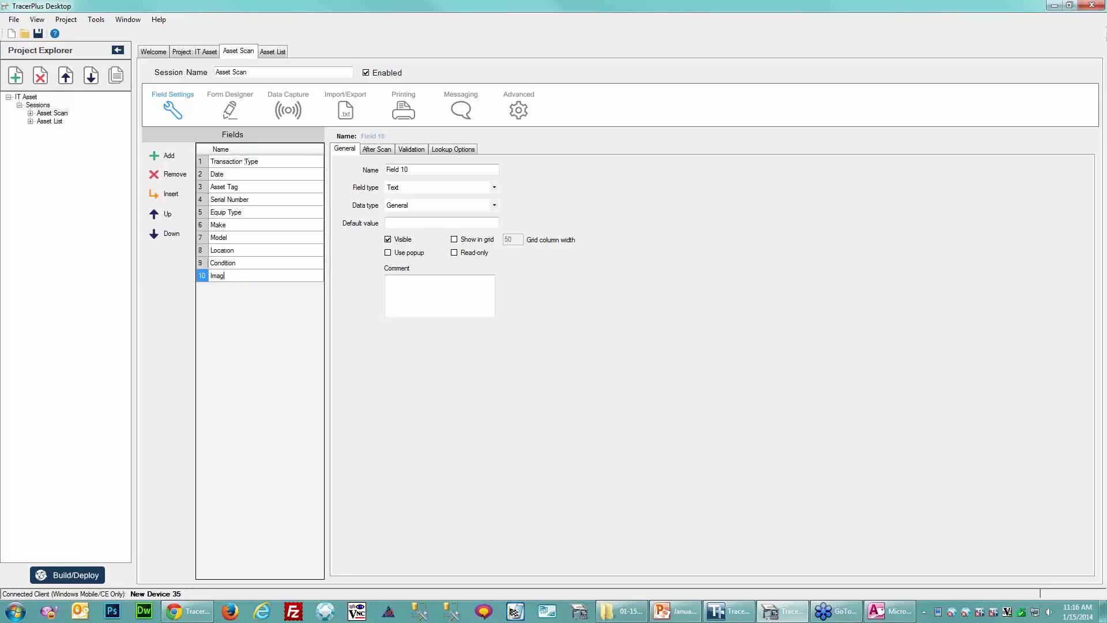
key(BackSpace)
key(BackSpace)
key(BackSpace)
text(Photo)
key(Return)
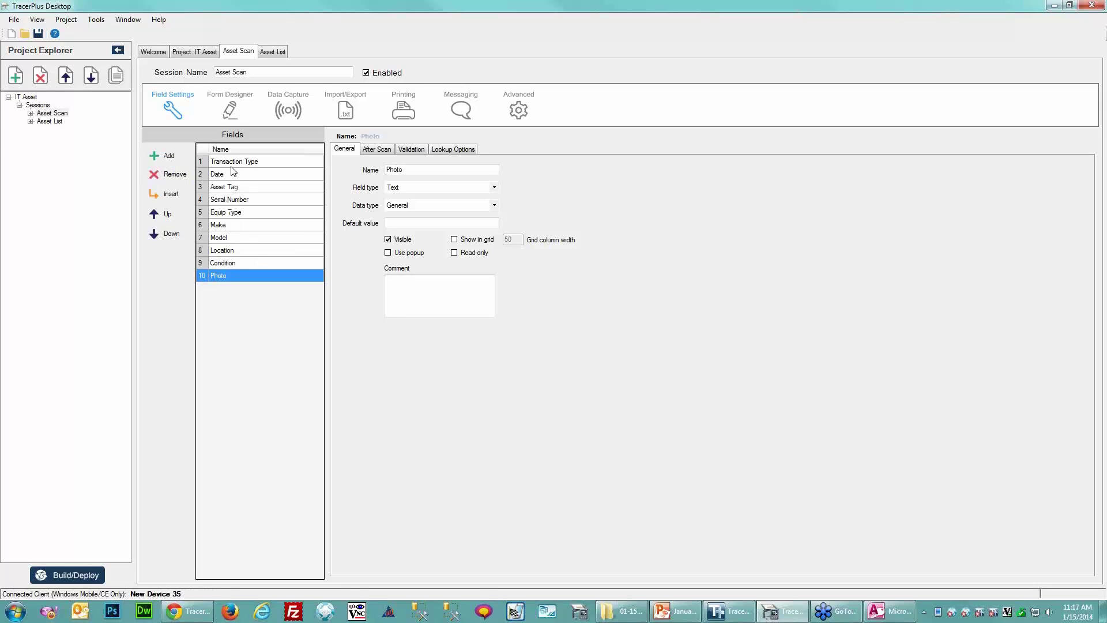
Add four more fields to the Asset Scan session and name field 11 Notes.
click(178, 162)
click(178, 162)
click(179, 162)
click(178, 162)
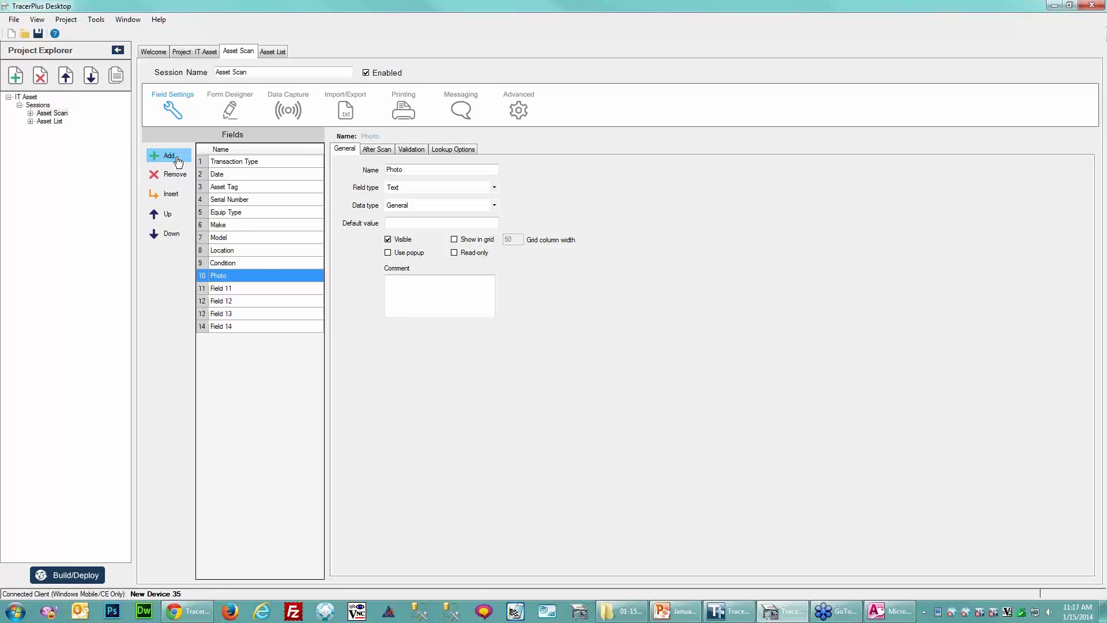
click(235, 291)
click(235, 291)
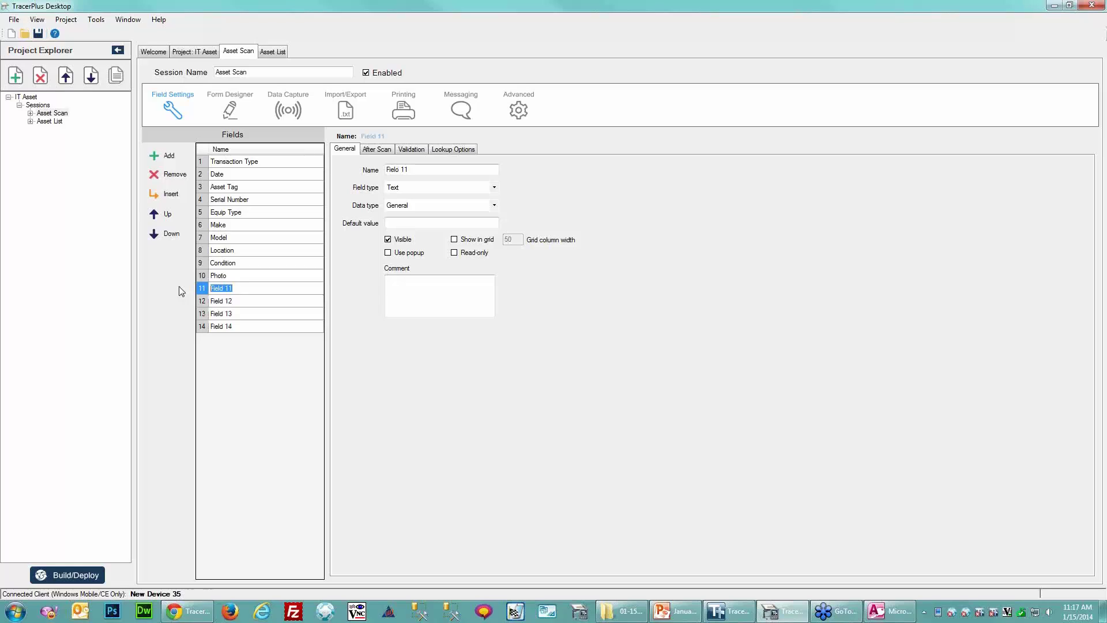
text(Notes)
key(Return)
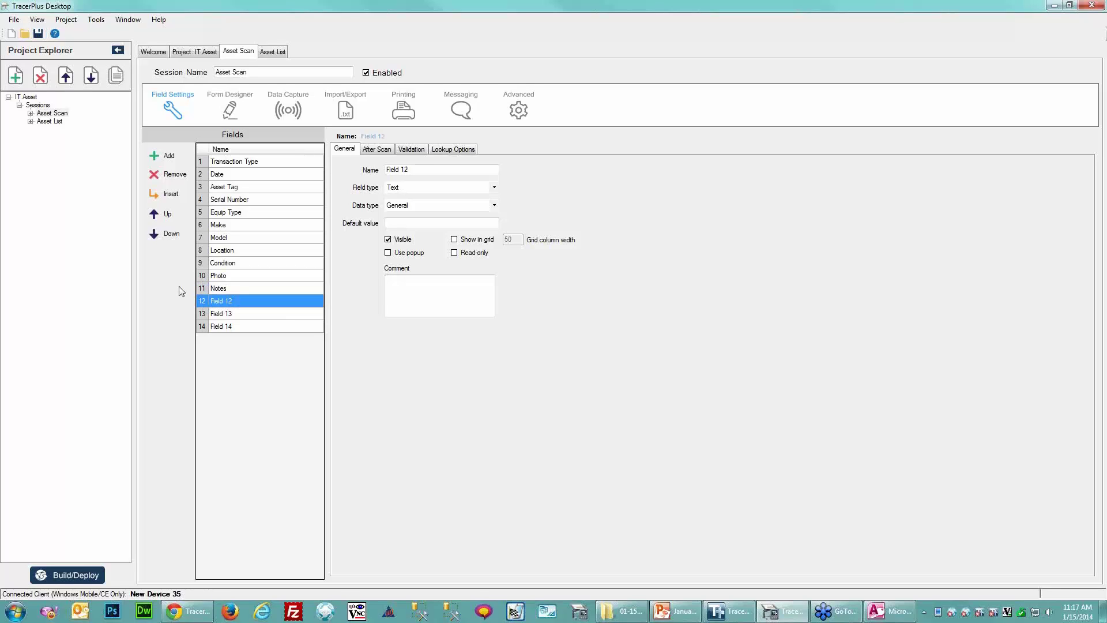
Add a fifteenth field to the Asset Scan session and name fields 12 and 13 Update_Loc and Update_Date.
click(169, 156)
click(249, 301)
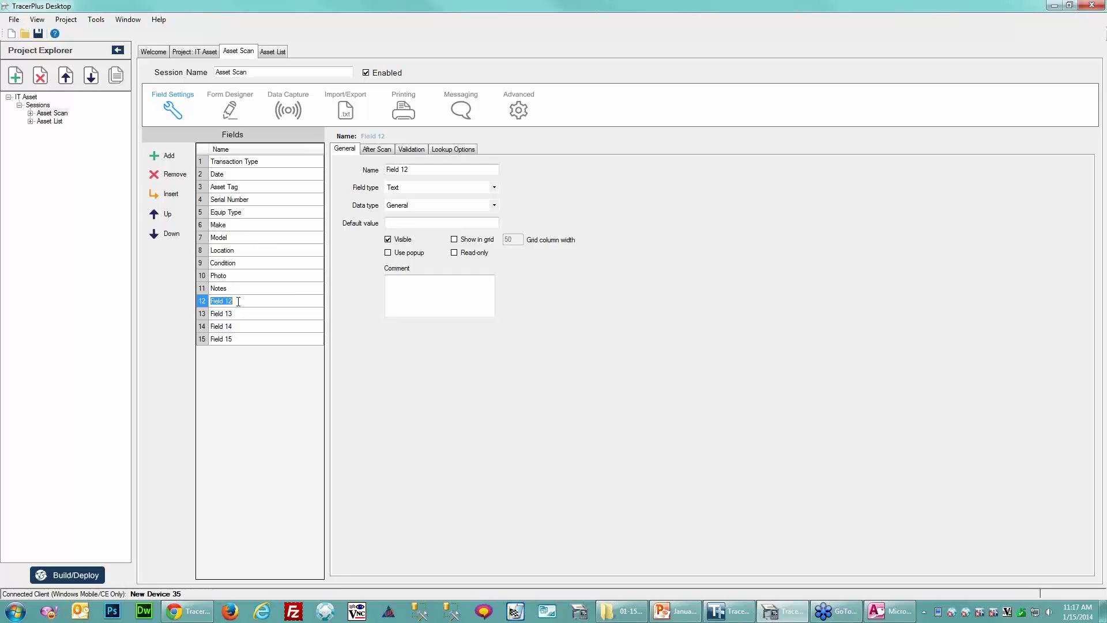
text(Update_Loc)
key(Return)
text(Update_Date)
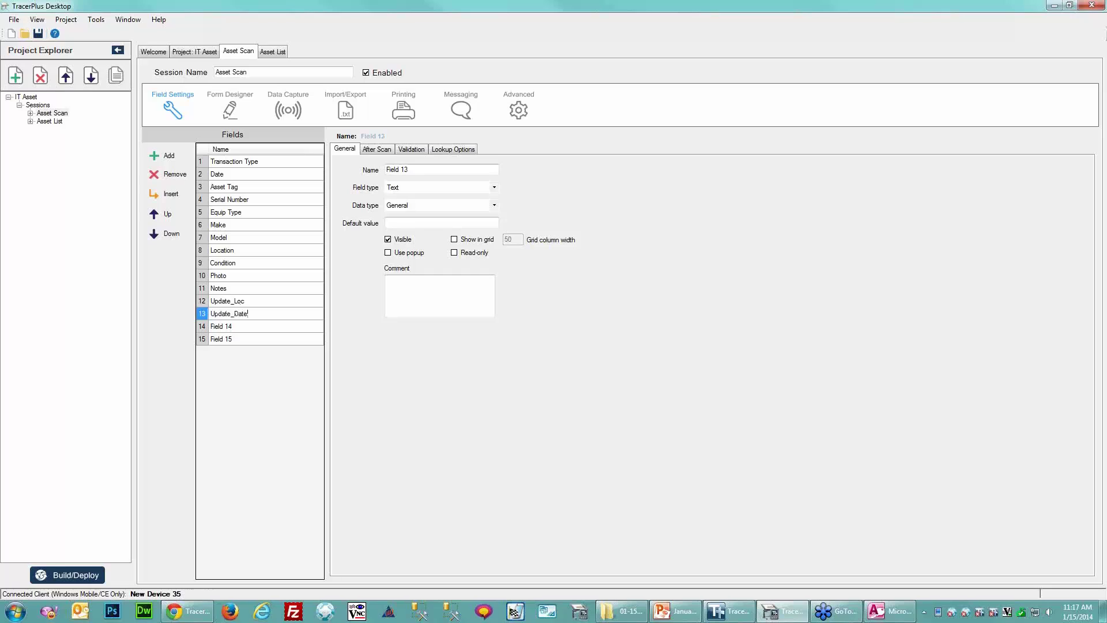
Name fields 14 and 15 of the Asset Scan session Update_Condition and Update_Notes.
key(Return)
text(Update_Condition)
key(Return)
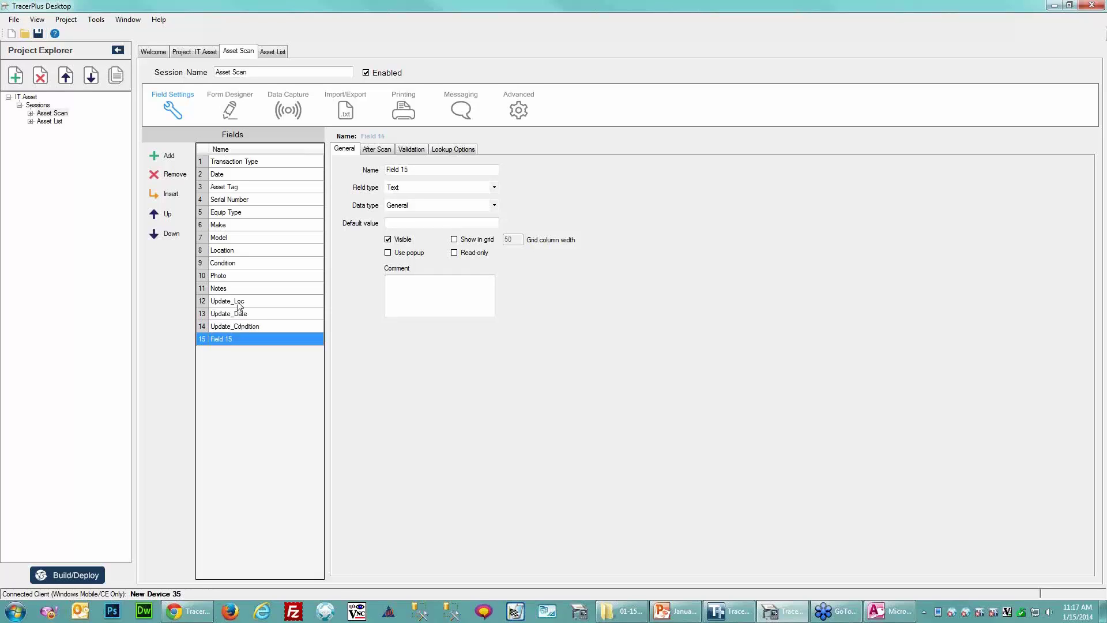
text(Updation)
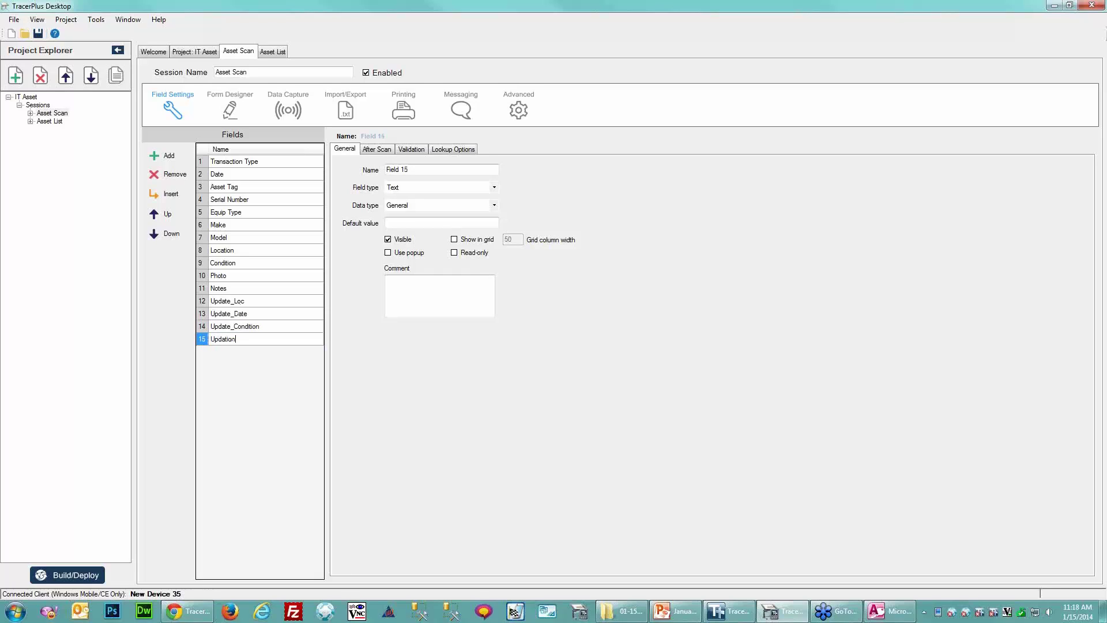
key(BackSpace)
key(BackSpace)
key(BackSpace)
text(e_Notes)
Turn off the Visible option for the Update_Loc, Update_Date, Update_Condition and Update_Notes fields.
click(269, 300)
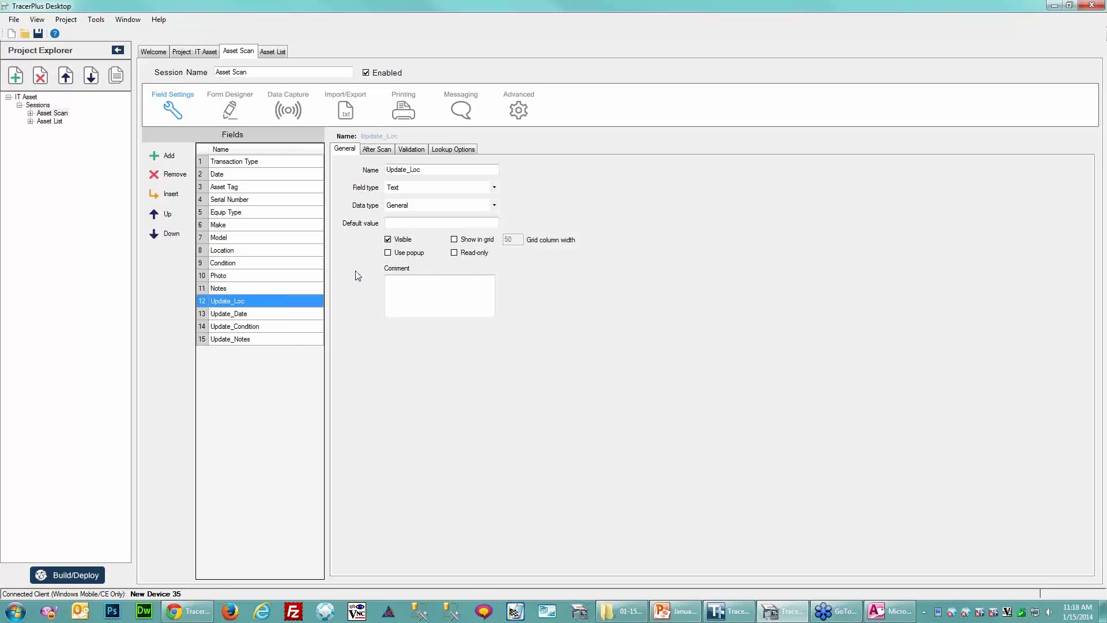
click(387, 239)
click(284, 314)
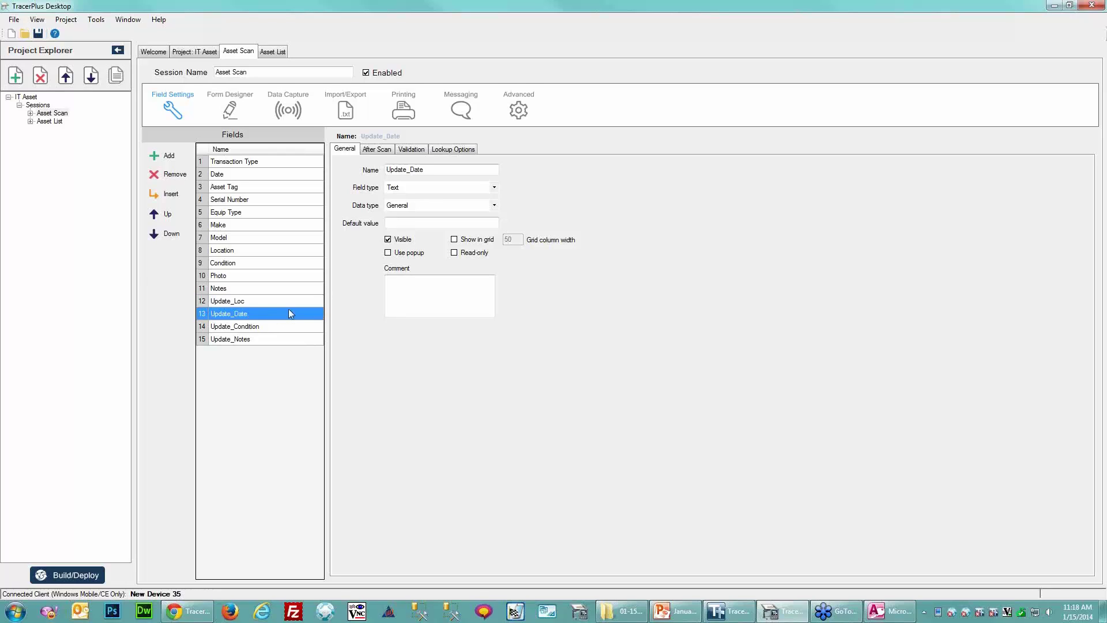
click(387, 238)
click(296, 328)
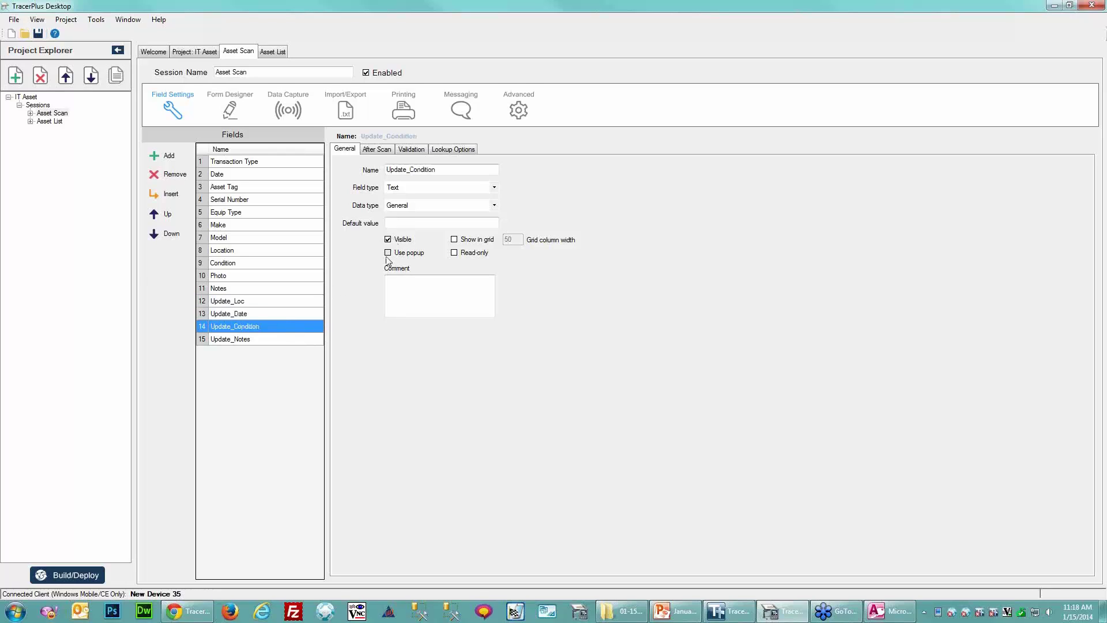
click(388, 239)
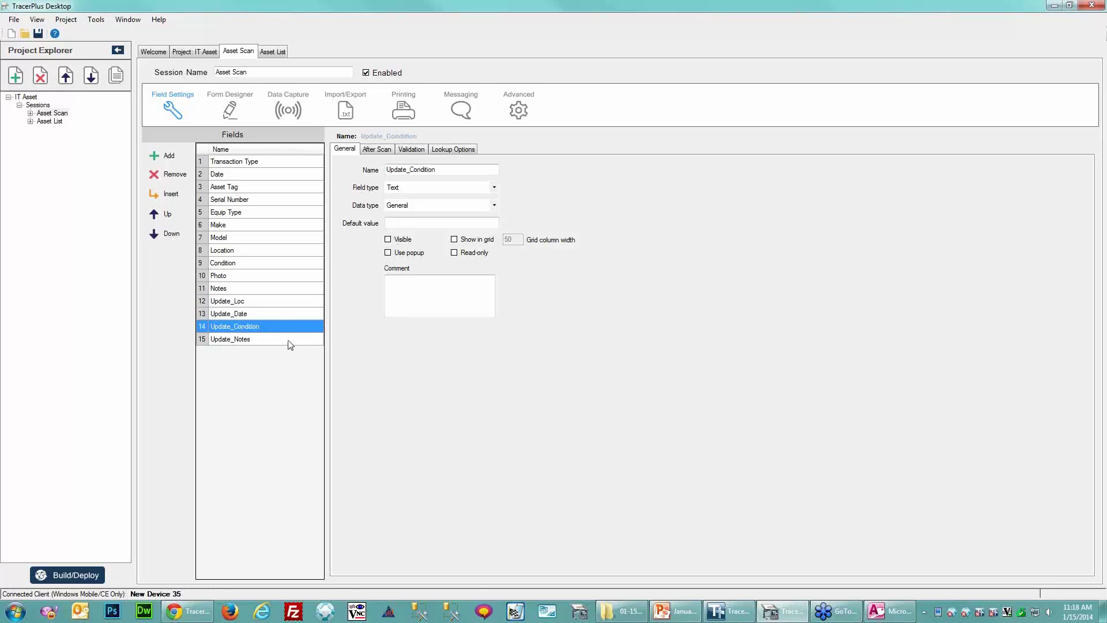
click(388, 239)
Set the Transaction Type field's field type to Drop Down.
click(241, 164)
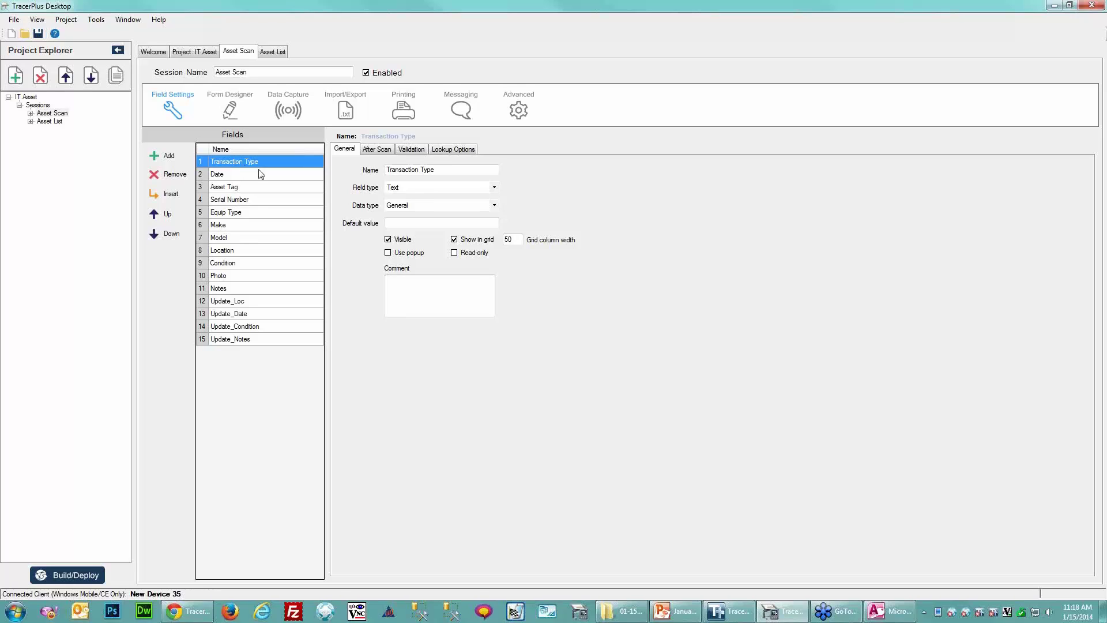
click(494, 188)
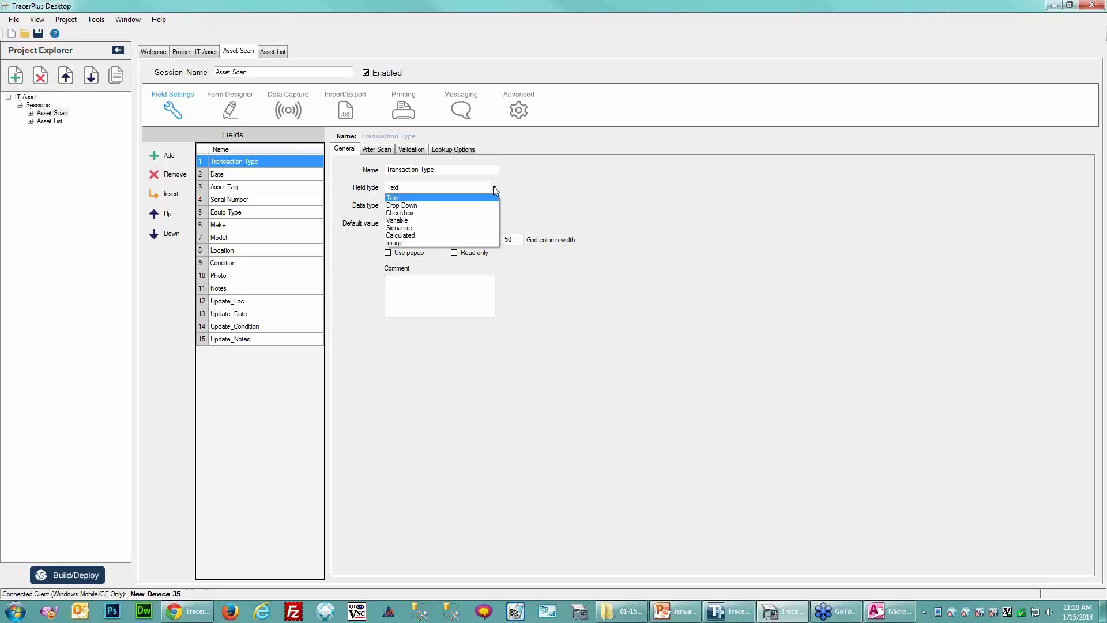
click(401, 205)
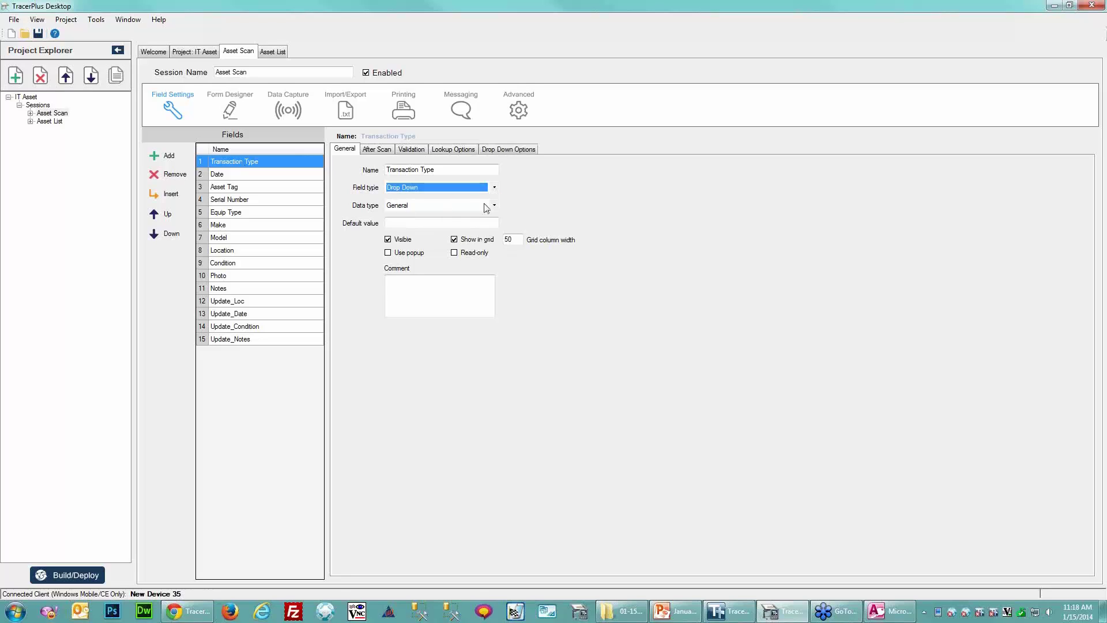
Add Asset Issue, Asset Audit and Asset Move as the drop-down items of the Transaction Type field.
click(515, 150)
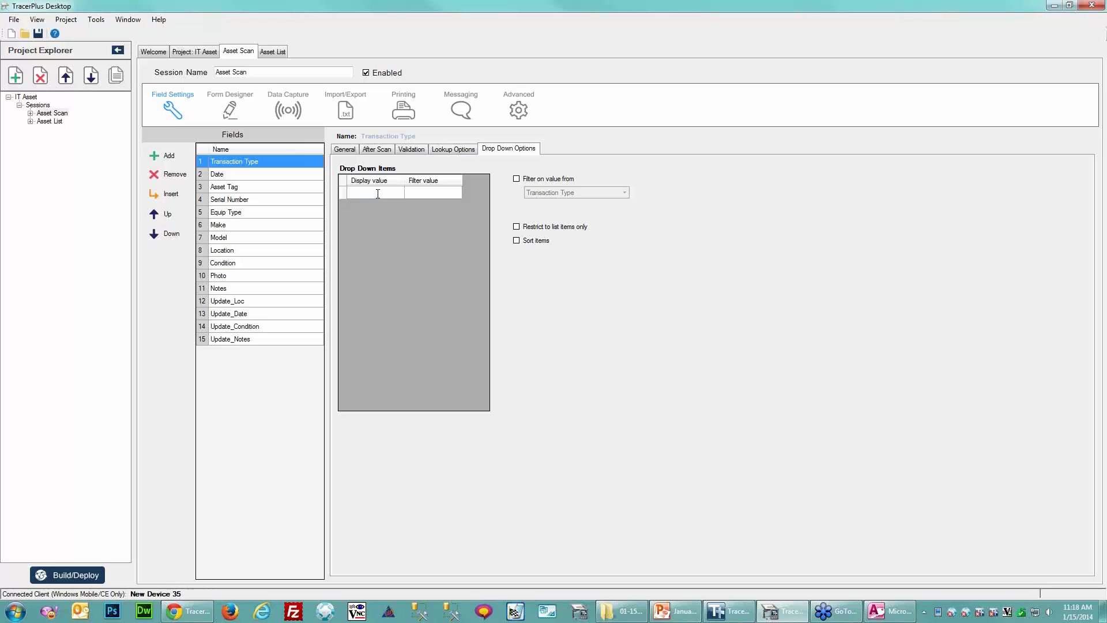
text(Asset.)
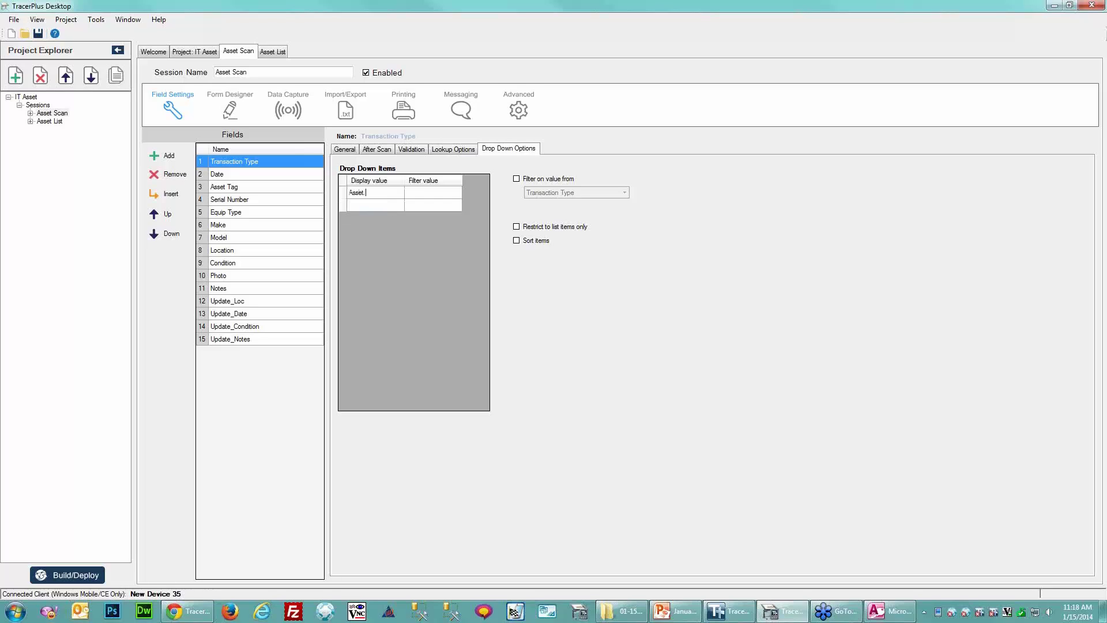
text(Issue)
text(Ass)
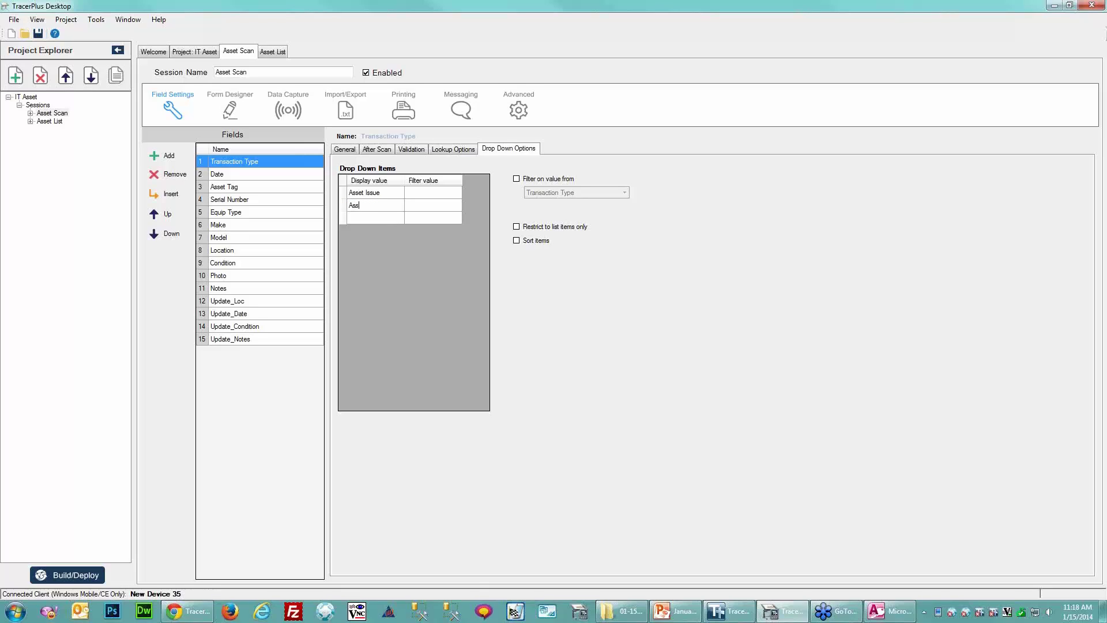
text(et Audit)
key(Return)
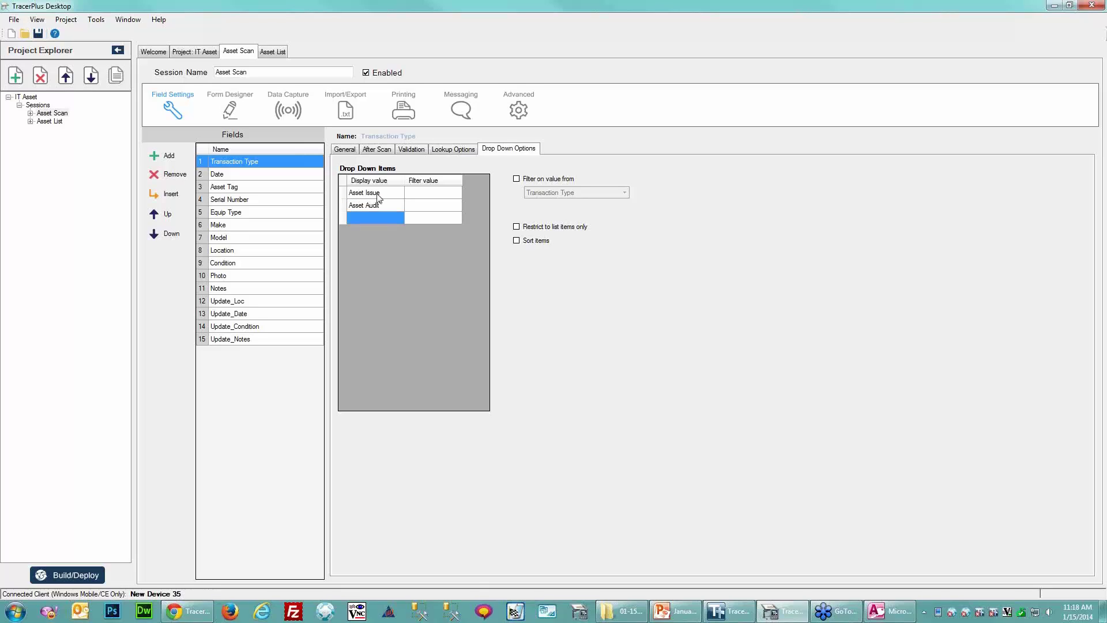
text(Asset Move)
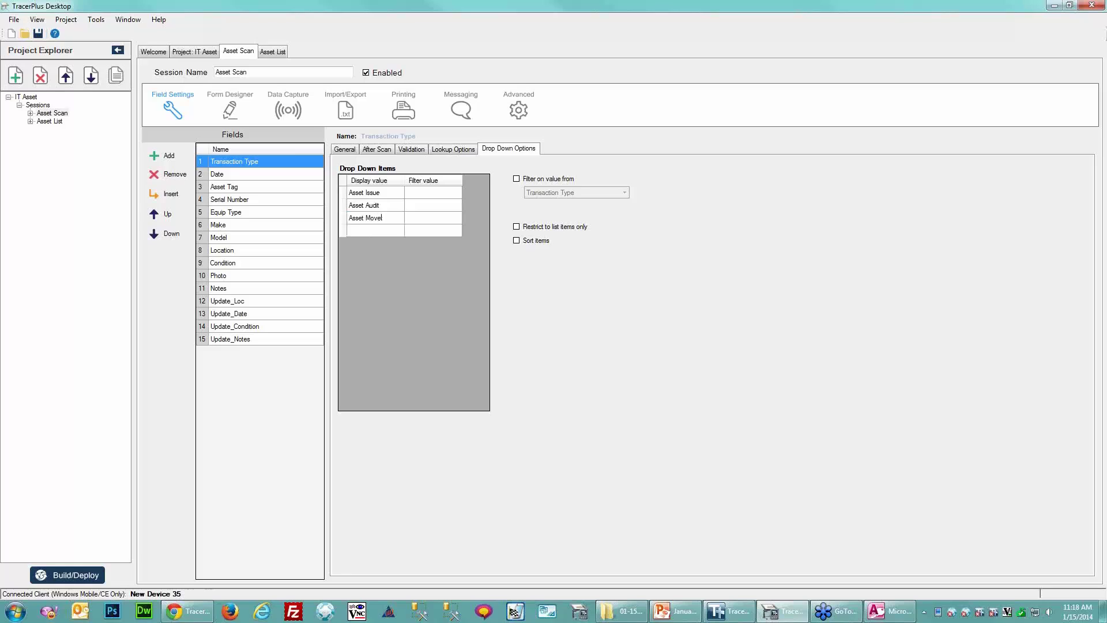
key(Return)
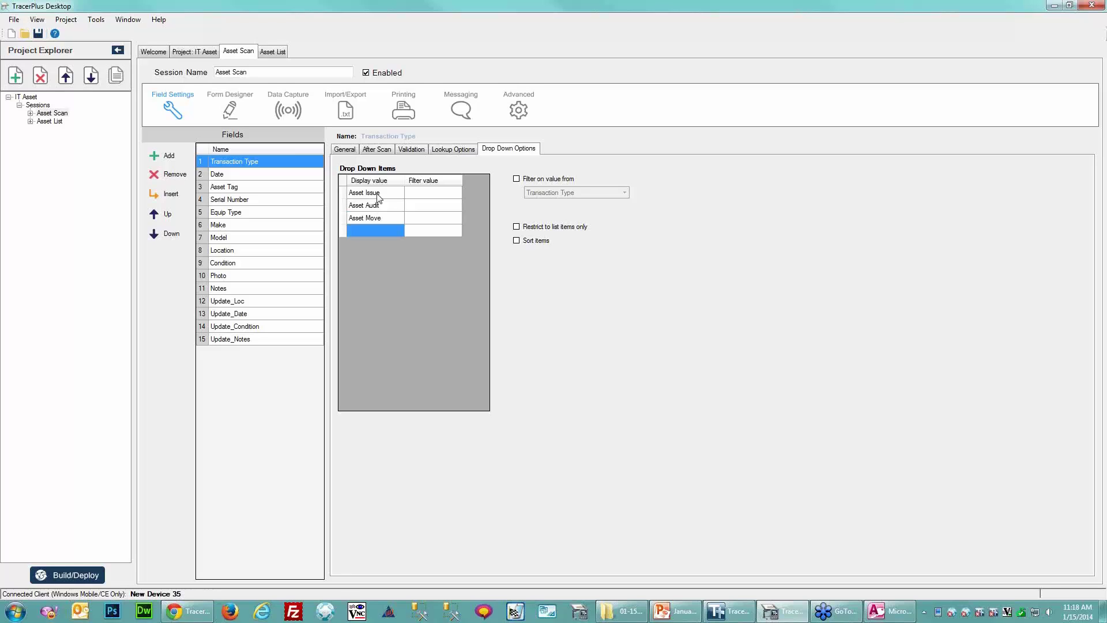
Set the Date field's data type to DateTime.
click(236, 175)
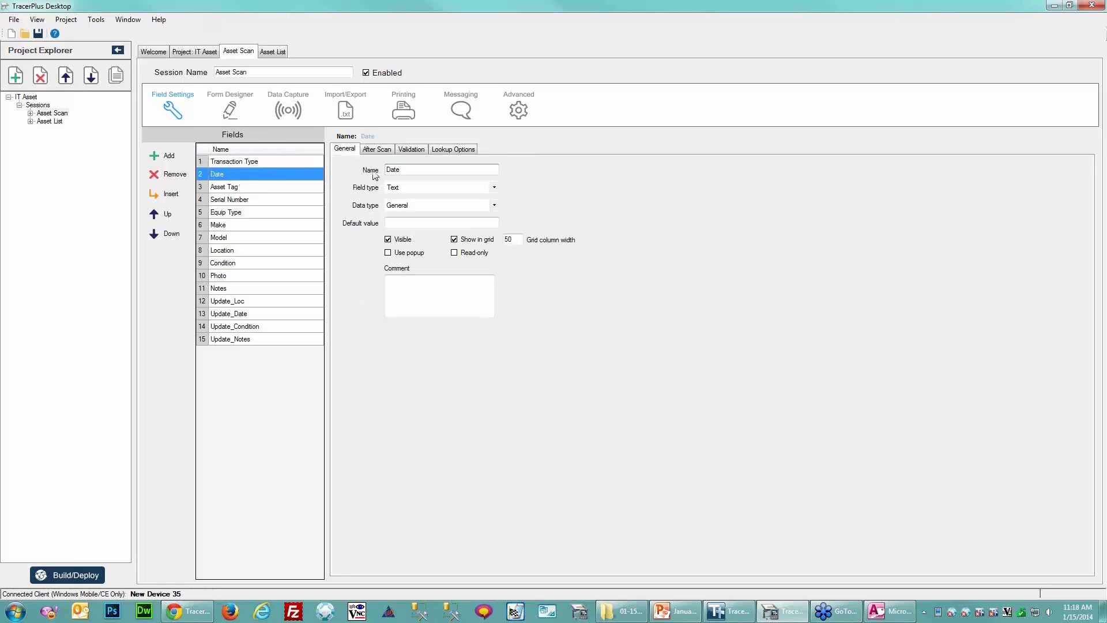
click(425, 206)
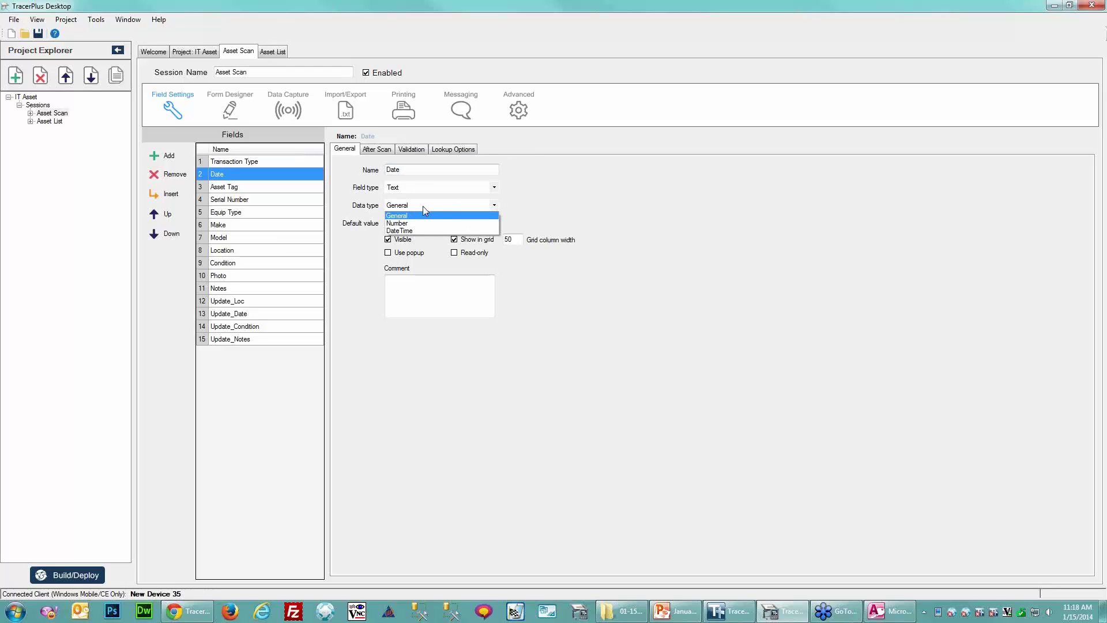
click(399, 231)
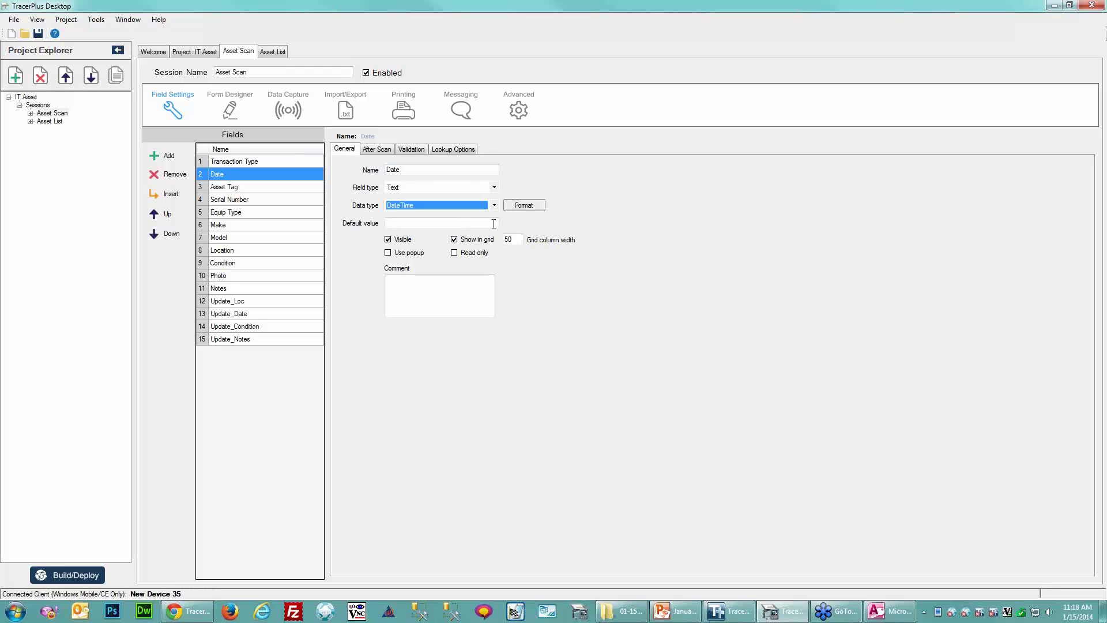
Give the Date field the date format M/dd/yyyy and make the field read-only.
click(517, 207)
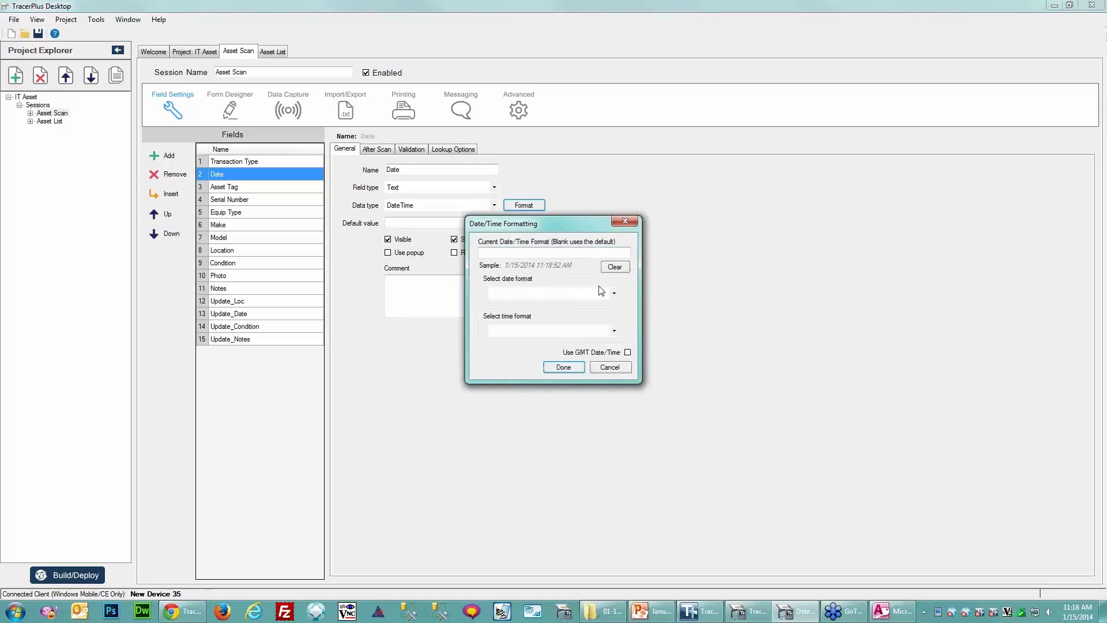
click(615, 295)
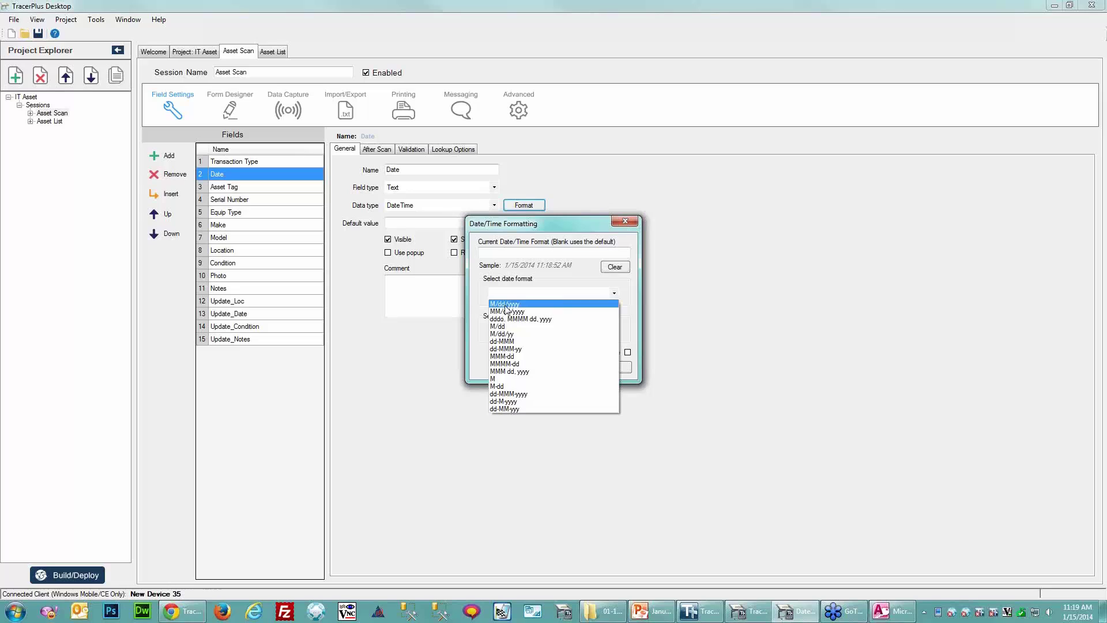
click(500, 254)
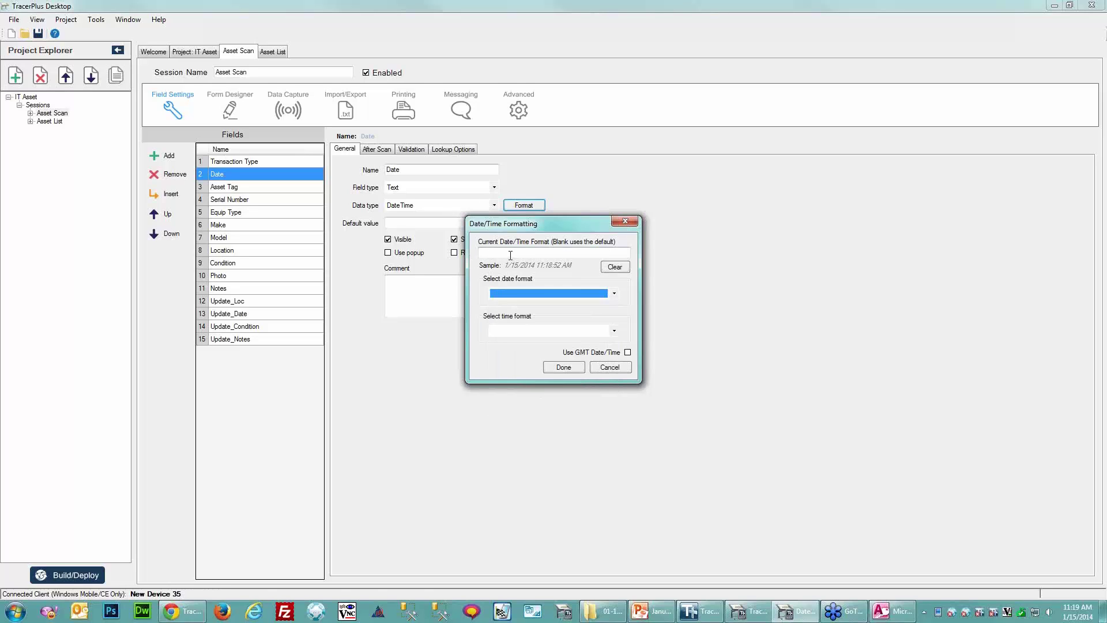
click(487, 250)
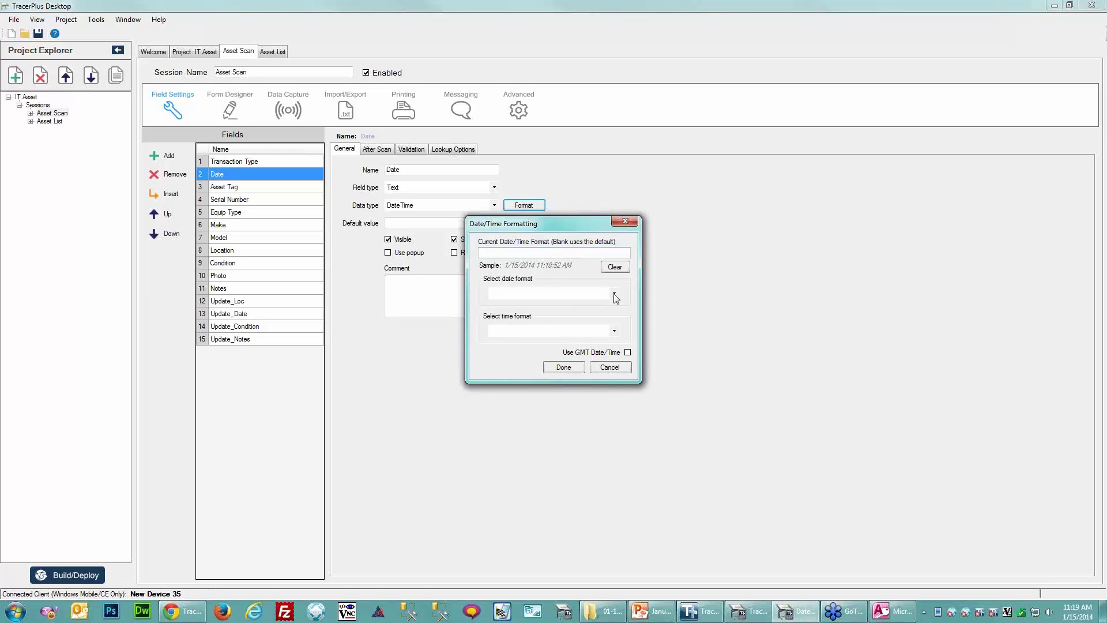
click(615, 295)
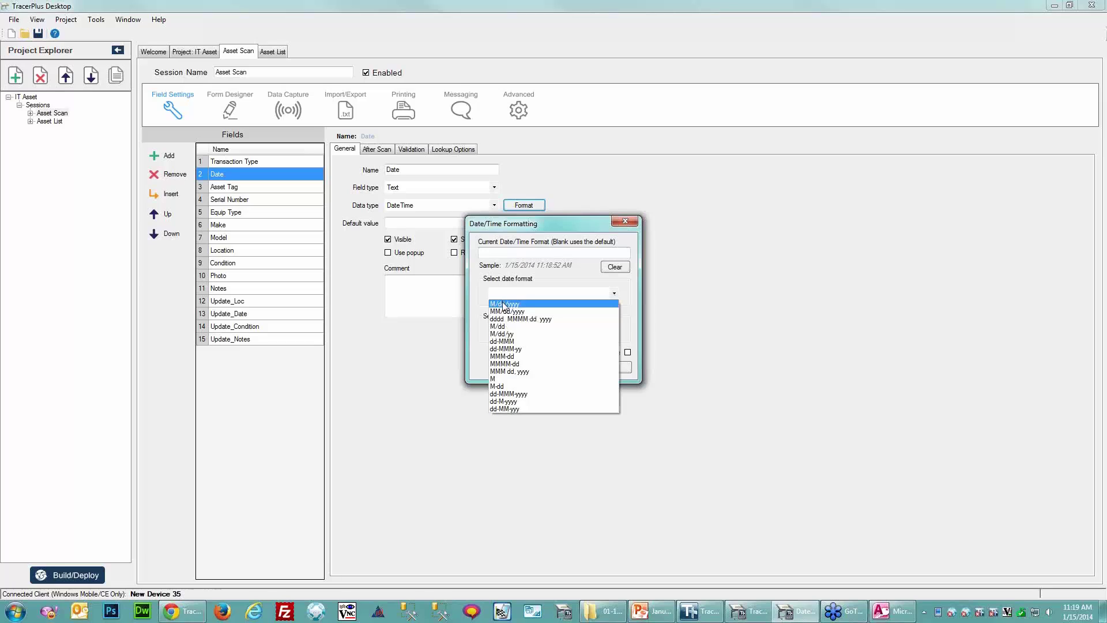
click(503, 304)
click(563, 367)
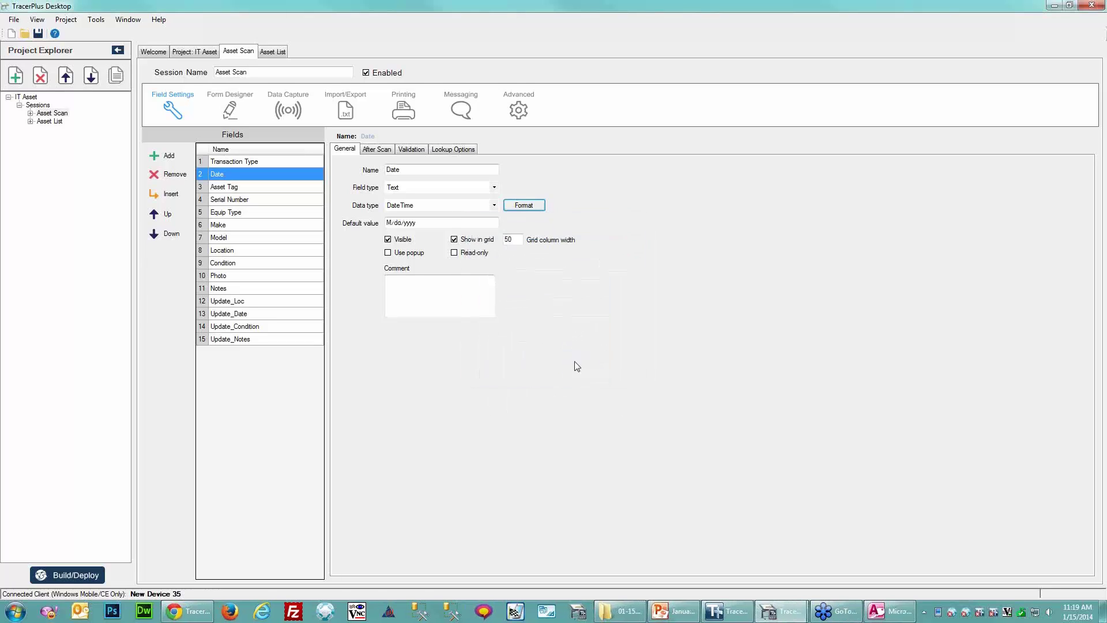
click(458, 256)
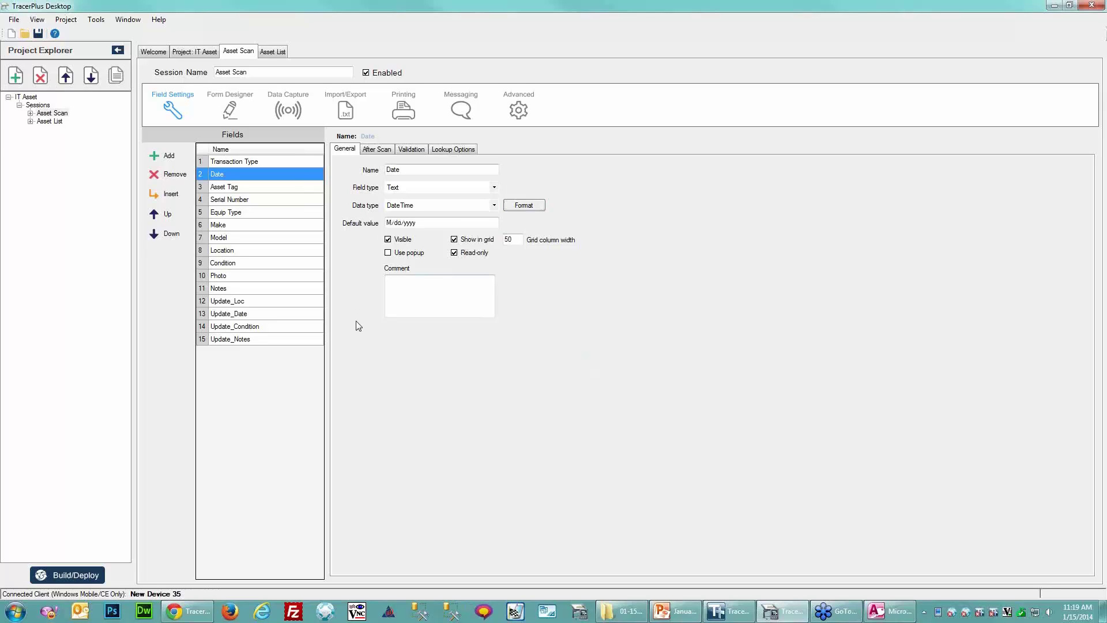
Enable lookups for the Serial Number field with Asset List as the source session.
click(227, 187)
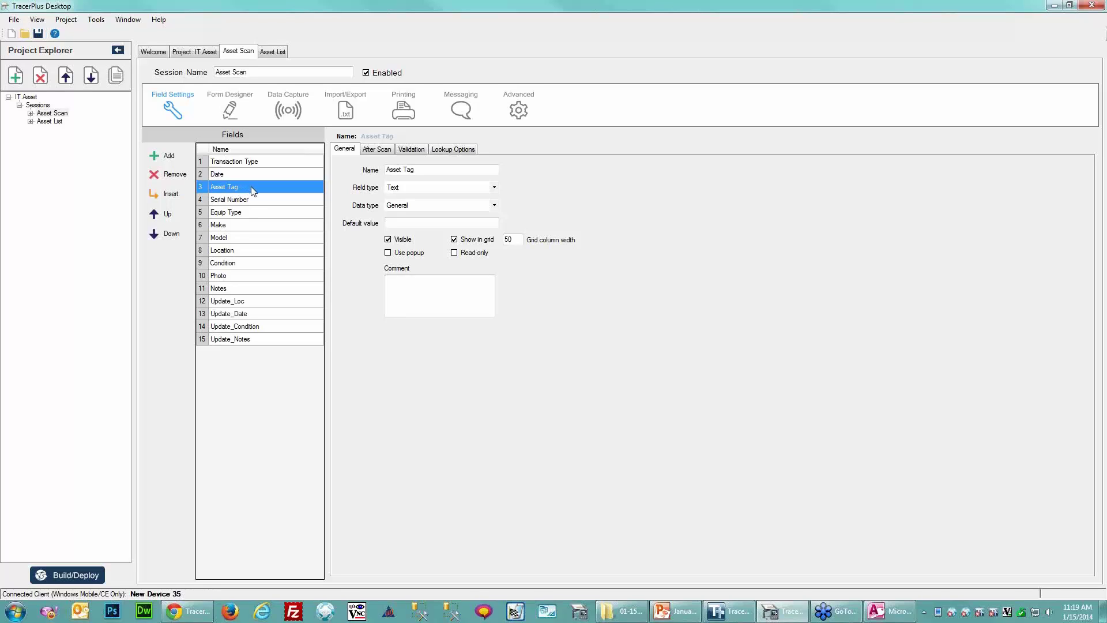
click(244, 201)
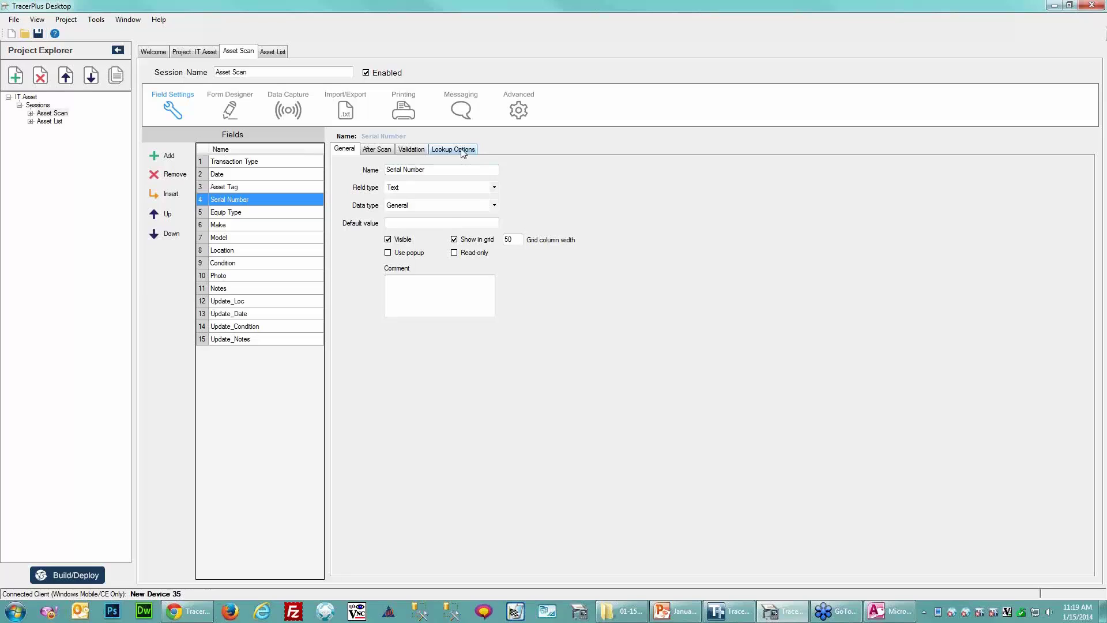
click(453, 149)
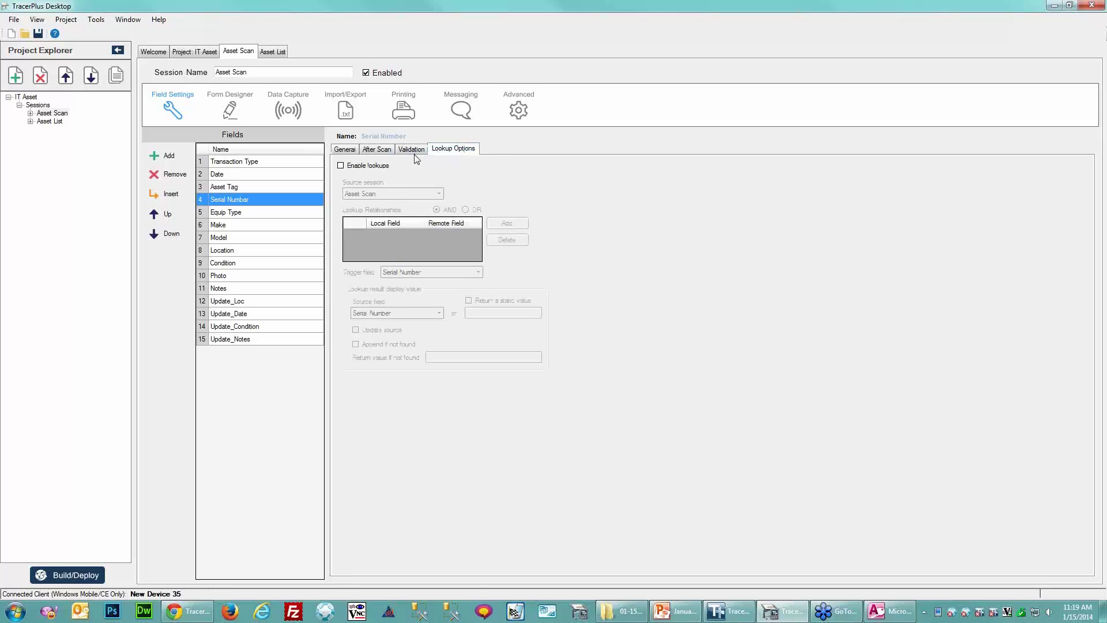
click(340, 166)
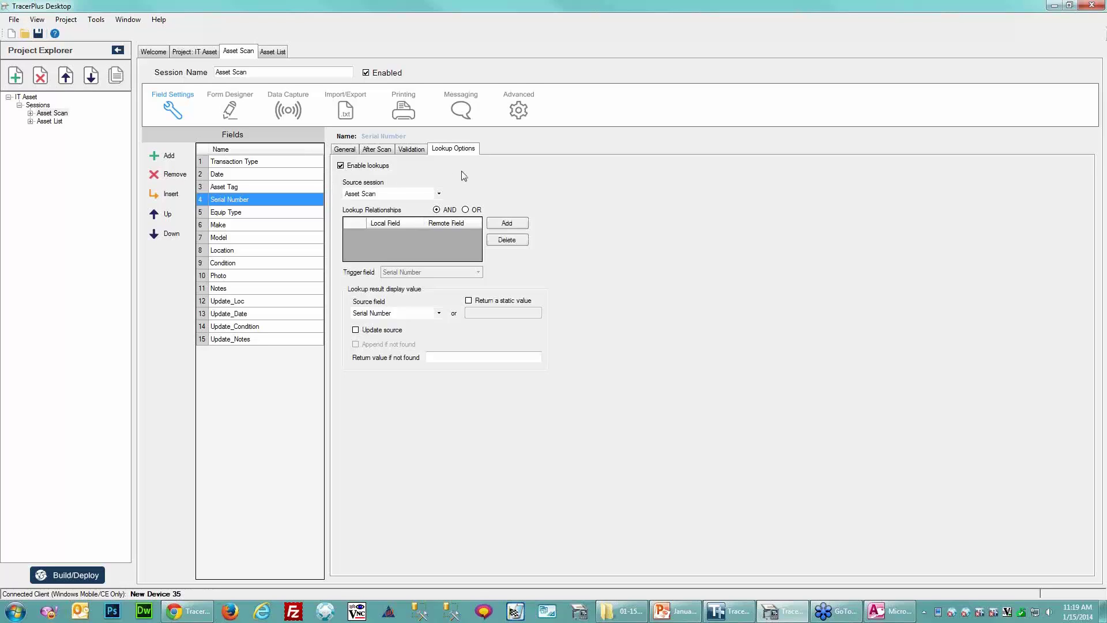
click(439, 193)
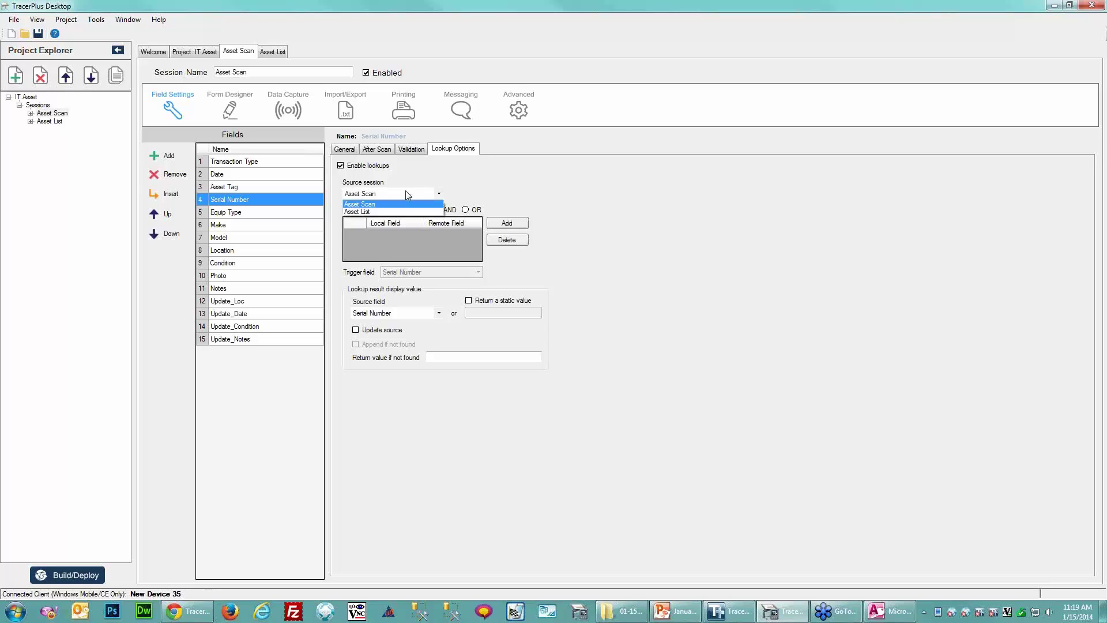
click(366, 211)
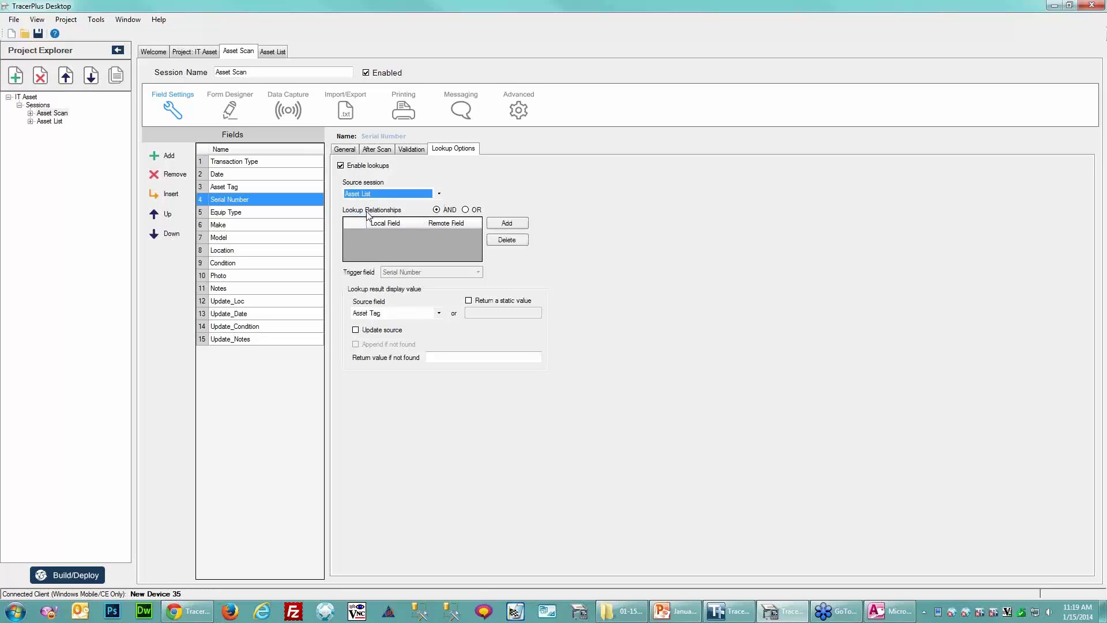
Add a lookup relation from local Asset Tag to remote Asset Tag and set the lookup's source field to Serial Number.
click(511, 225)
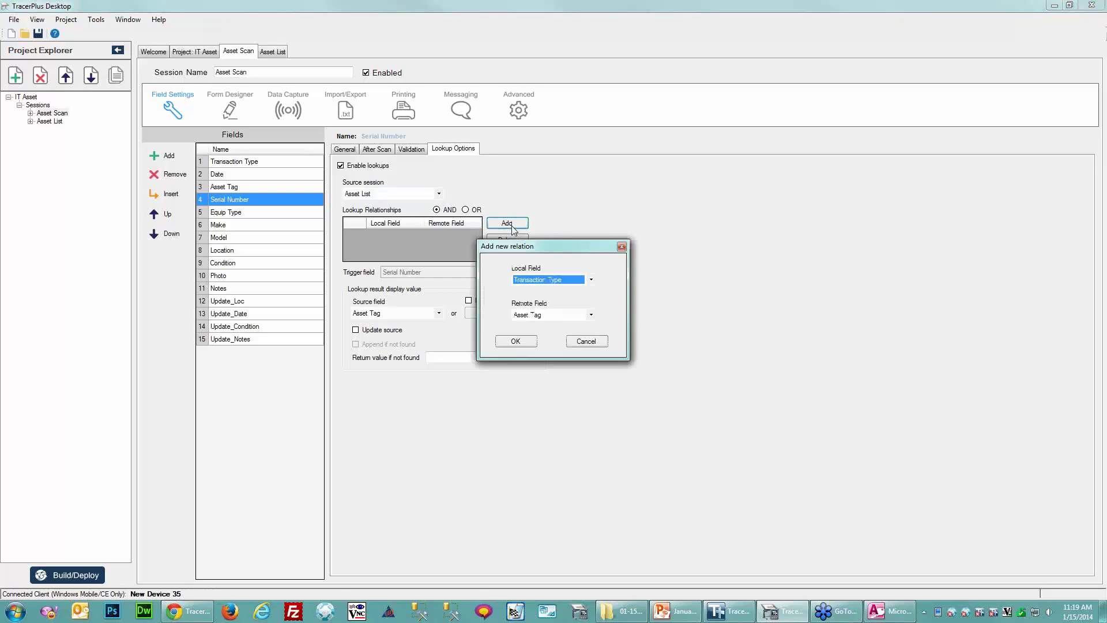
click(587, 279)
click(544, 303)
click(515, 341)
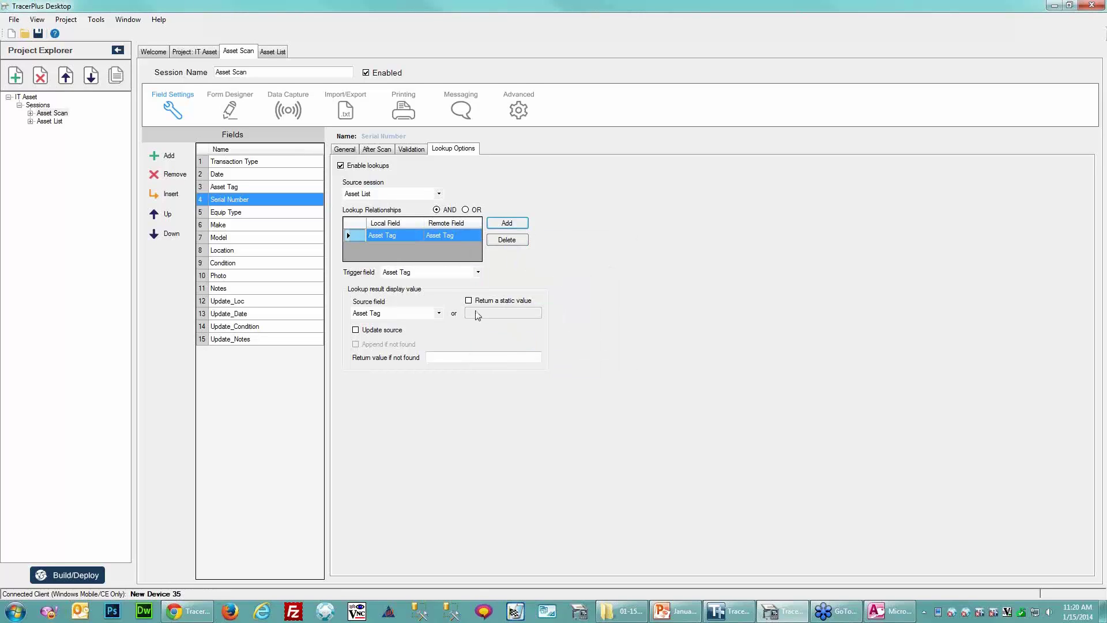
click(440, 315)
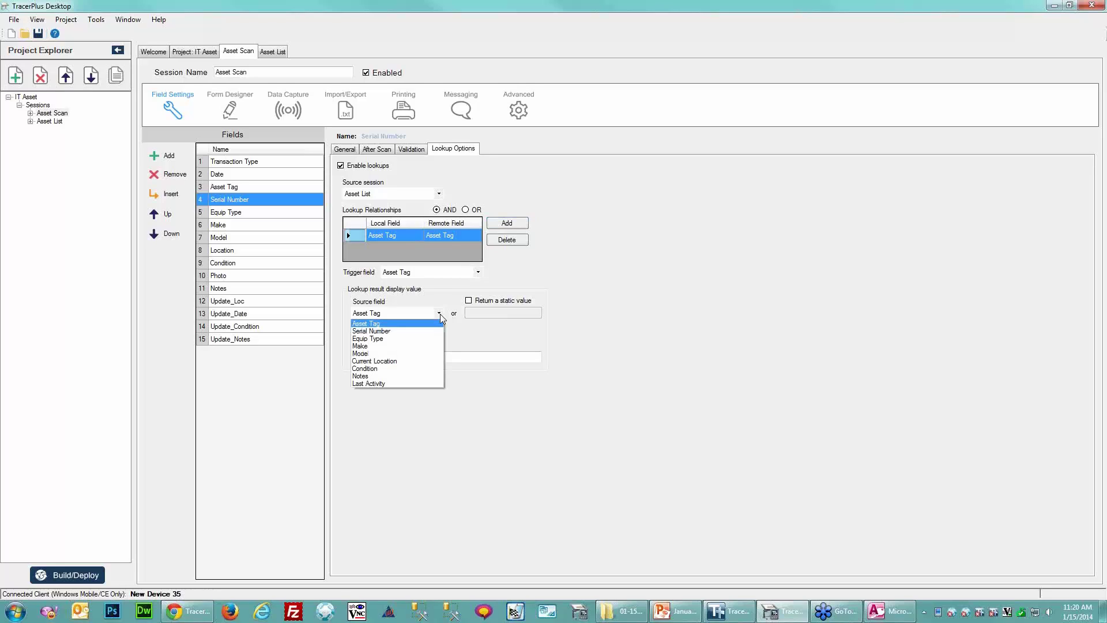
click(391, 332)
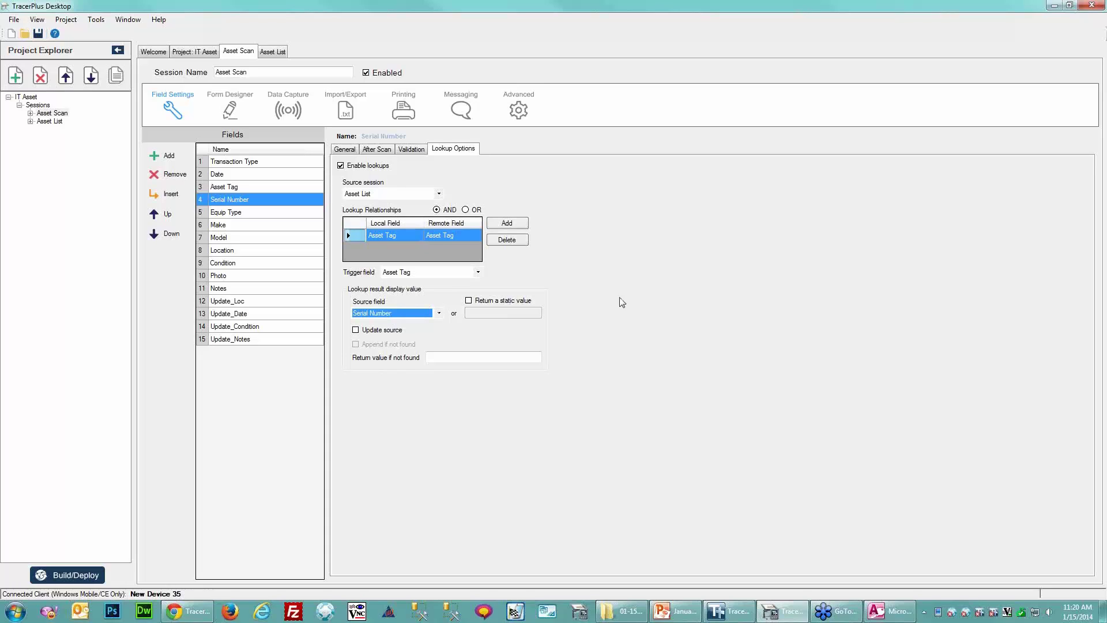
Enable lookups for the Equip Type field with Asset List as the source session.
click(222, 212)
click(341, 165)
click(369, 193)
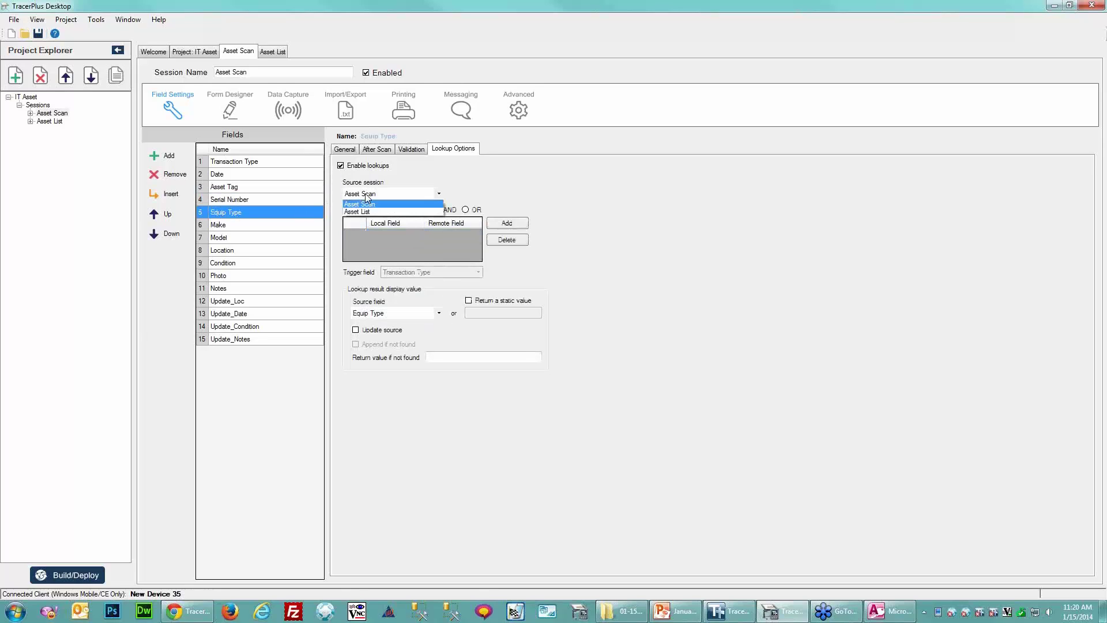
click(363, 210)
Relate local Asset Tag to remote Asset Tag for the Equip Type lookup and set its source field to Equip Type.
click(506, 223)
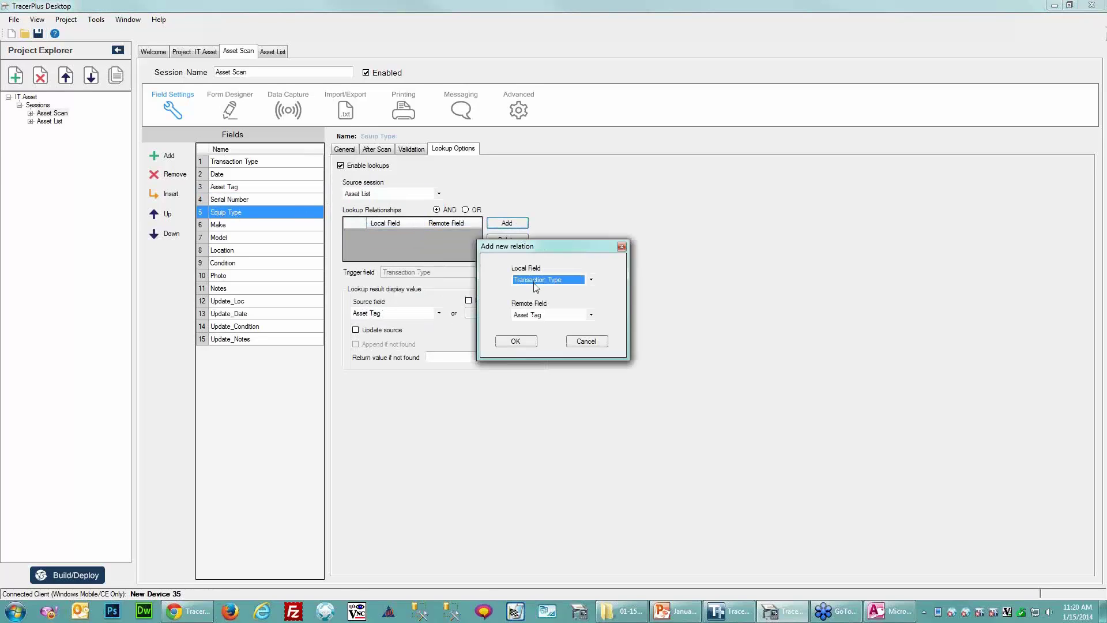
click(533, 280)
click(531, 306)
click(519, 342)
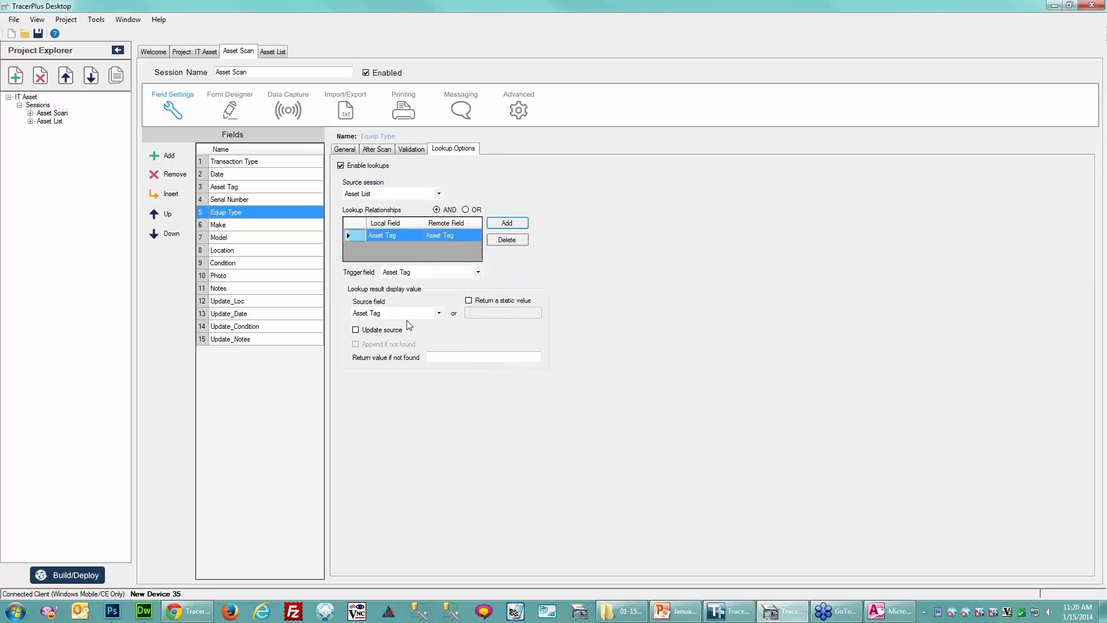
click(396, 315)
click(391, 332)
click(396, 313)
click(382, 340)
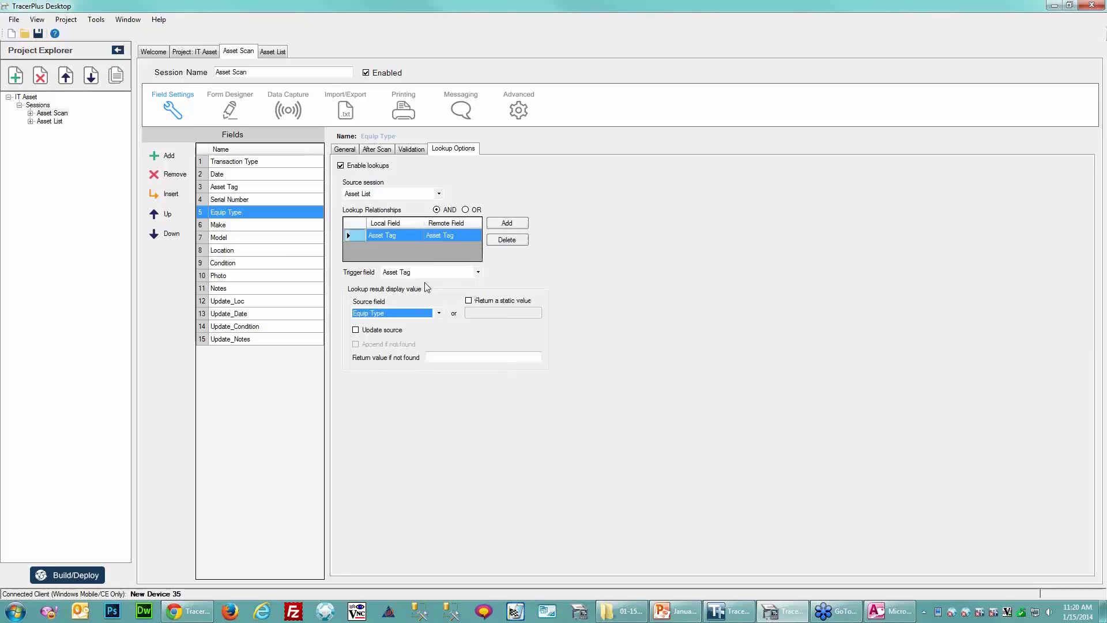
Enable lookups for the Make field with Asset List as the source session.
click(219, 225)
click(349, 168)
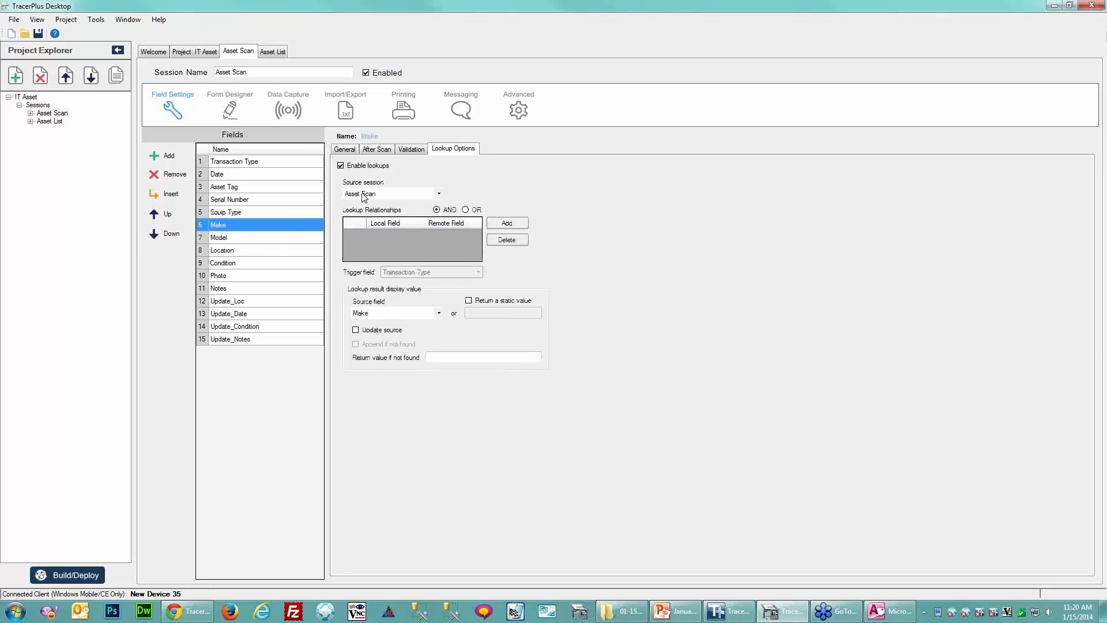
click(362, 195)
click(362, 212)
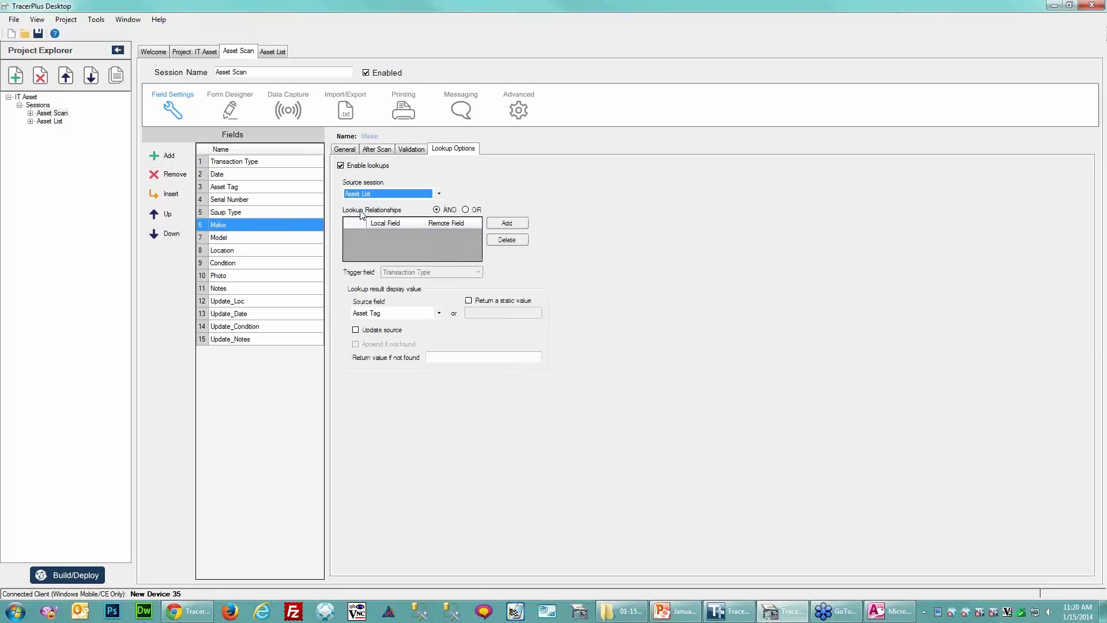
Relate local Asset Tag to remote Asset Tag for the Make lookup and set its source field to Make.
click(505, 225)
click(575, 281)
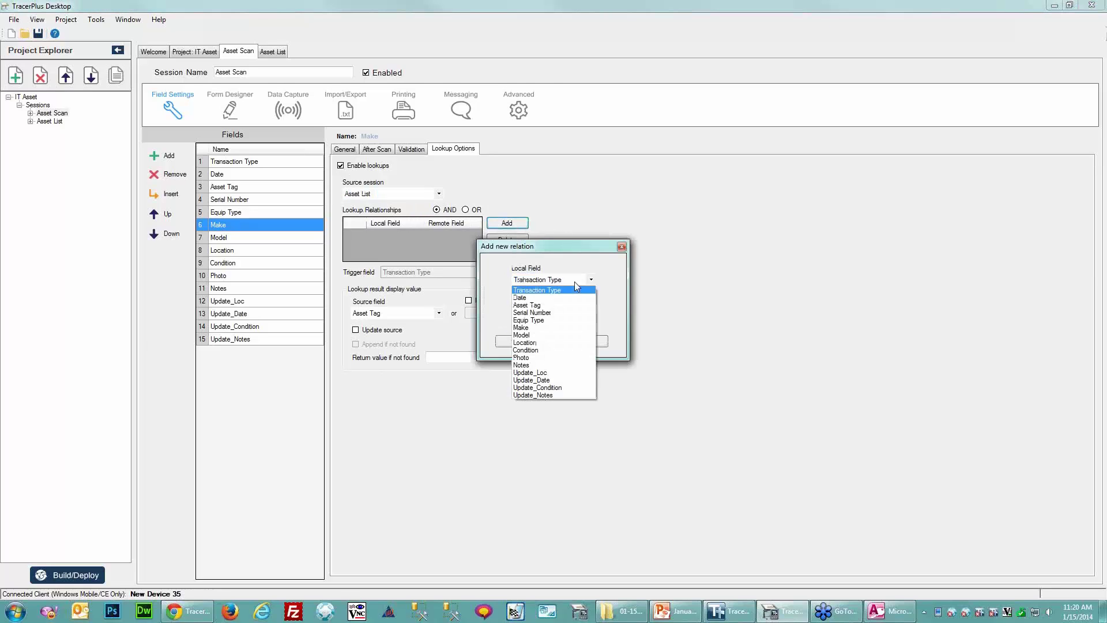
click(537, 305)
click(516, 344)
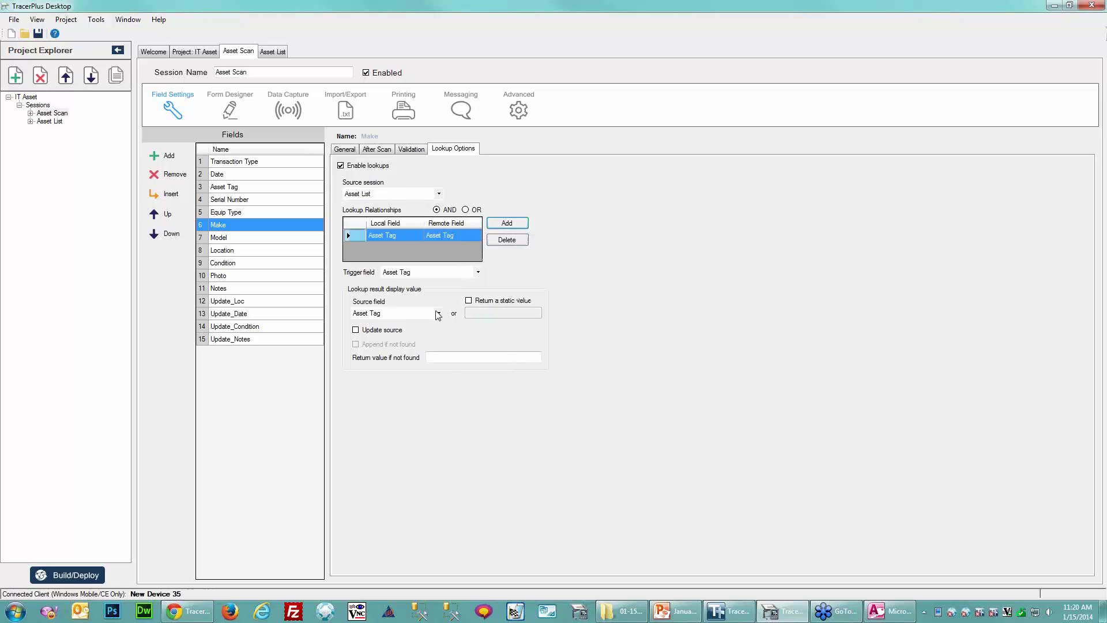
click(439, 313)
click(364, 354)
Enable lookups for the Model field with Asset List as the source session.
click(242, 237)
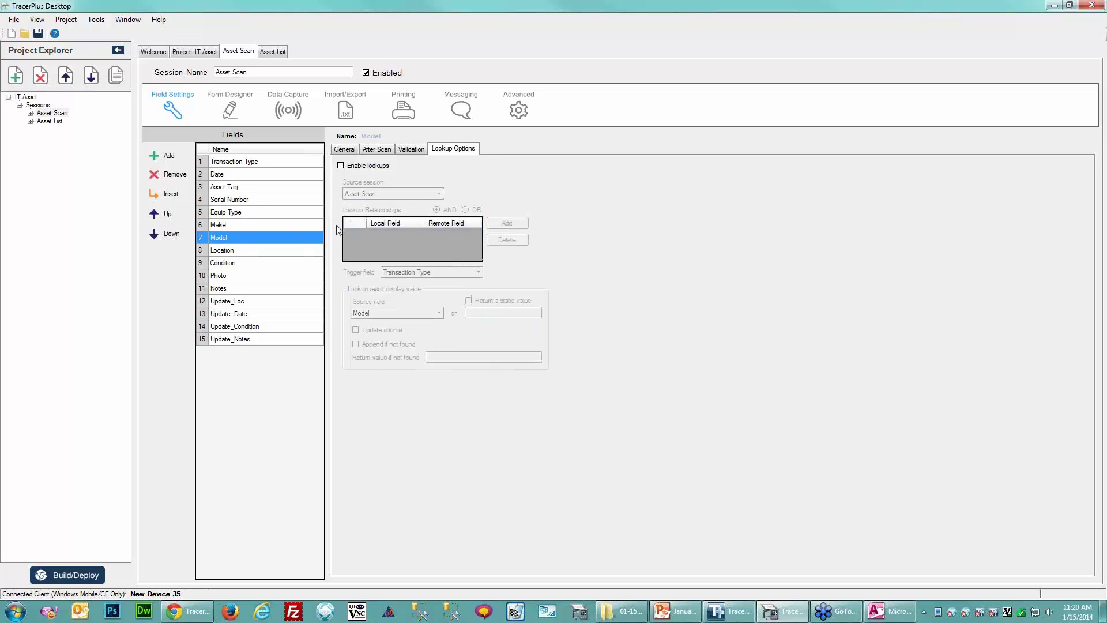
click(341, 166)
click(362, 193)
click(363, 209)
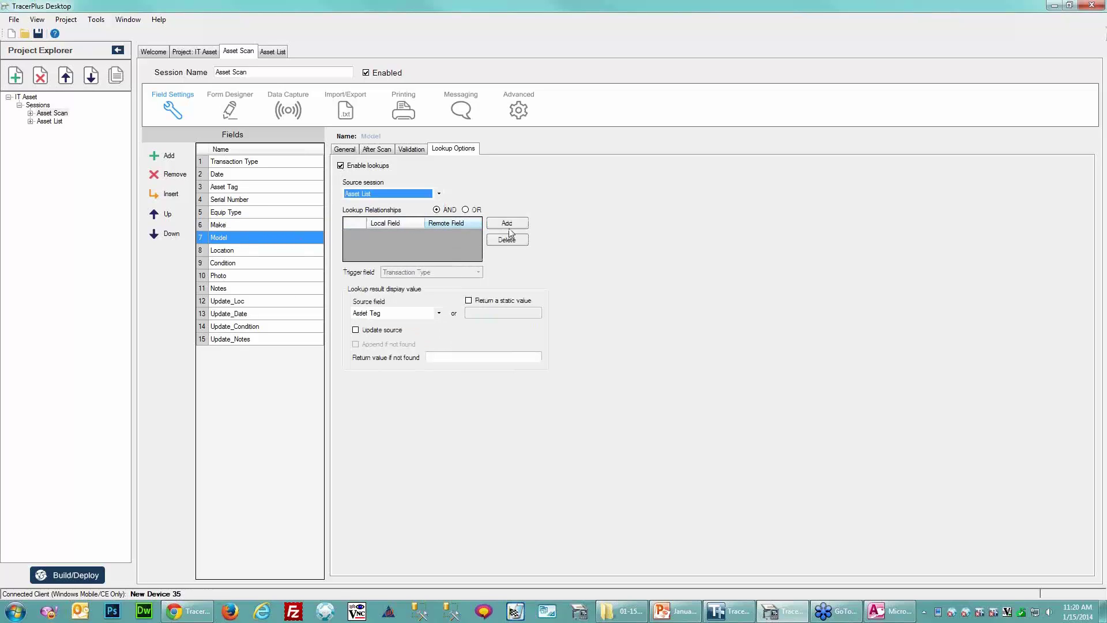
Relate local Asset Tag to remote Asset Tag for the Model lookup and set its source field to Model.
click(507, 223)
click(548, 279)
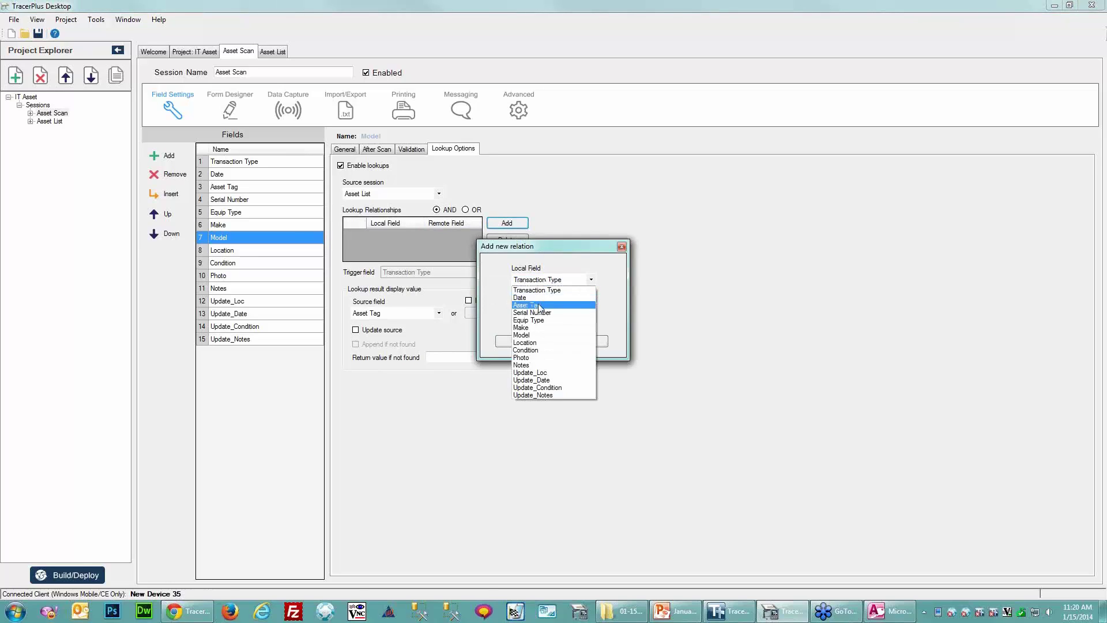
click(536, 305)
click(516, 341)
click(438, 313)
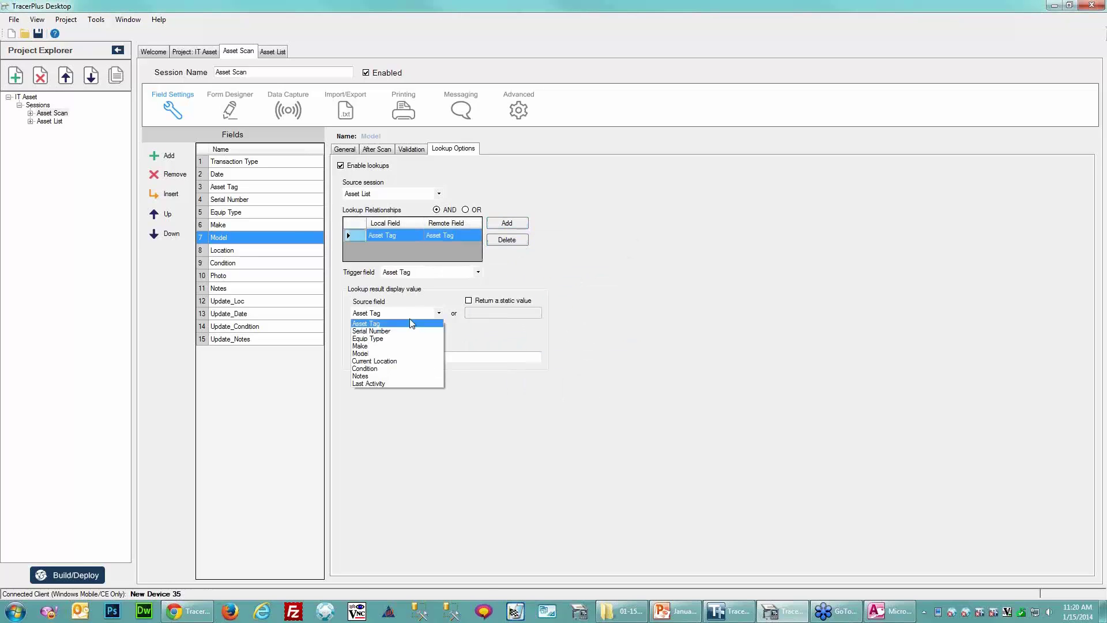
click(375, 344)
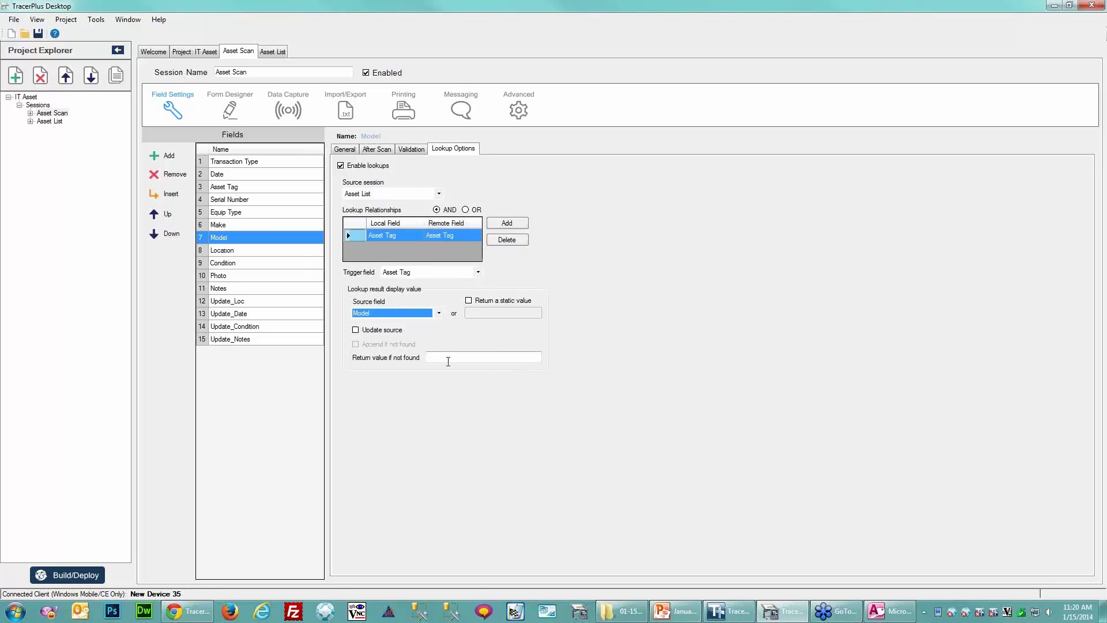
Set the Serial Number lookup's return value for unmatched records to "Asset Tag Not Found!".
click(254, 201)
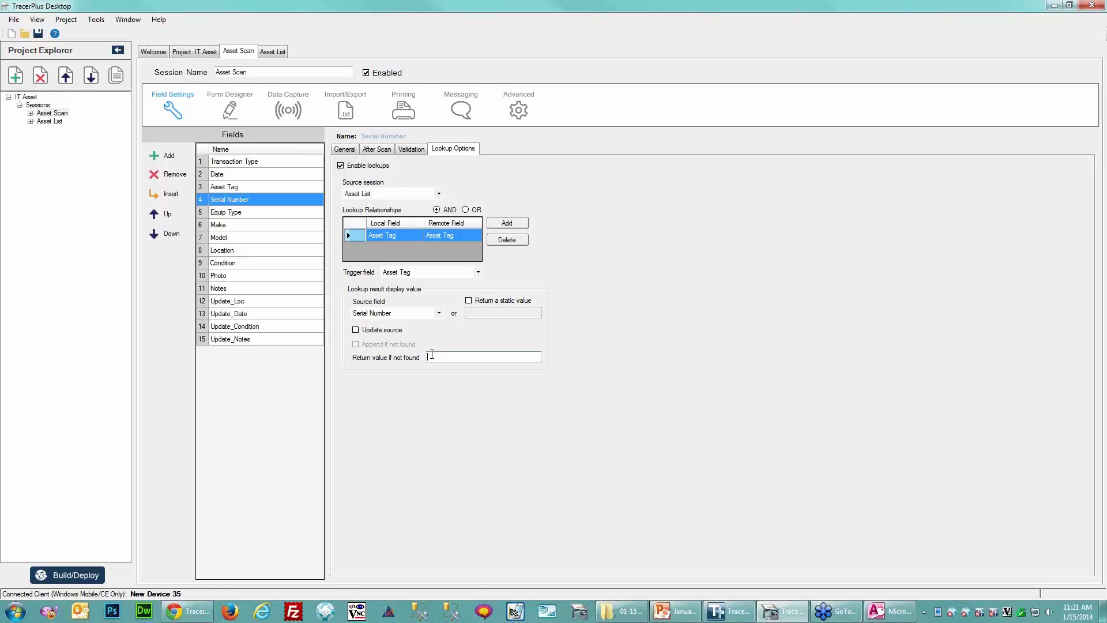
text(Asset Tag Not Found!)
Change the Location field's type to Drop Down.
click(242, 251)
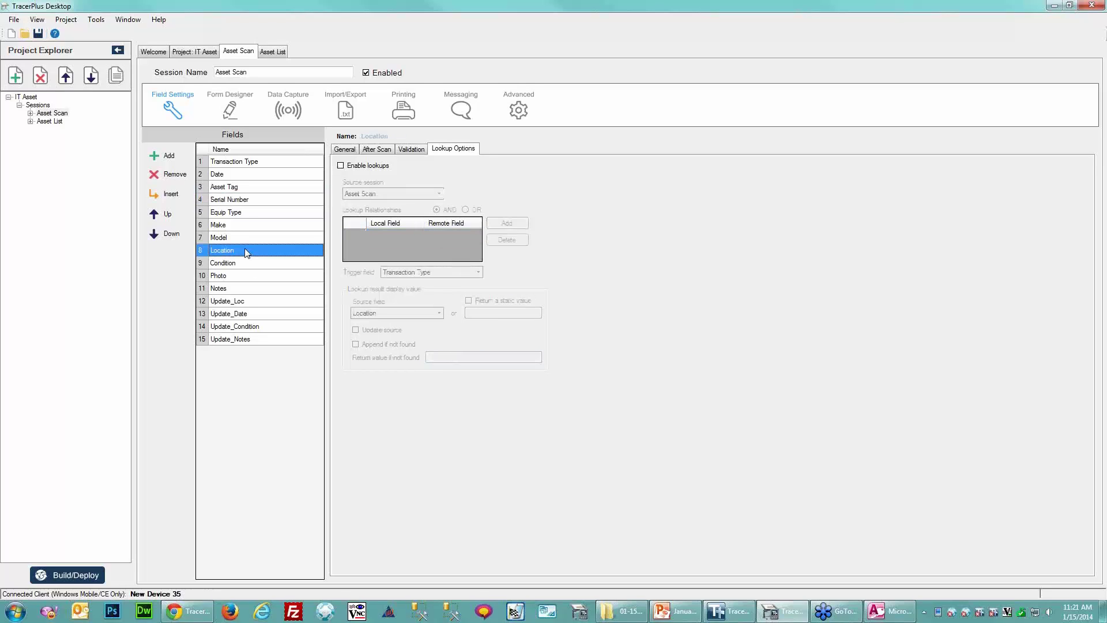
click(349, 149)
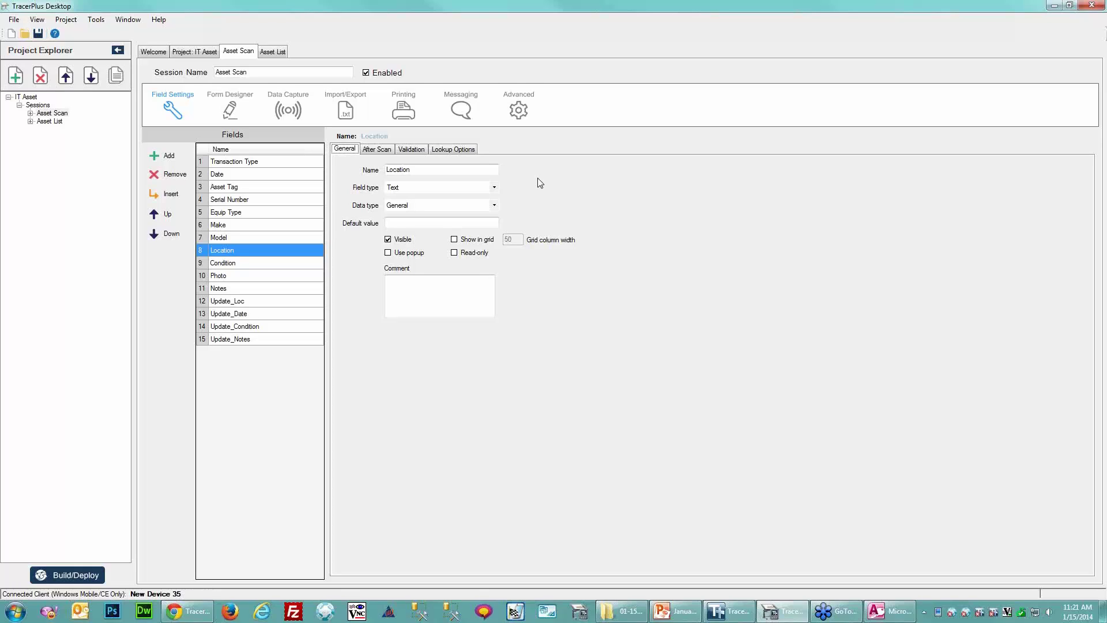
click(494, 186)
click(404, 203)
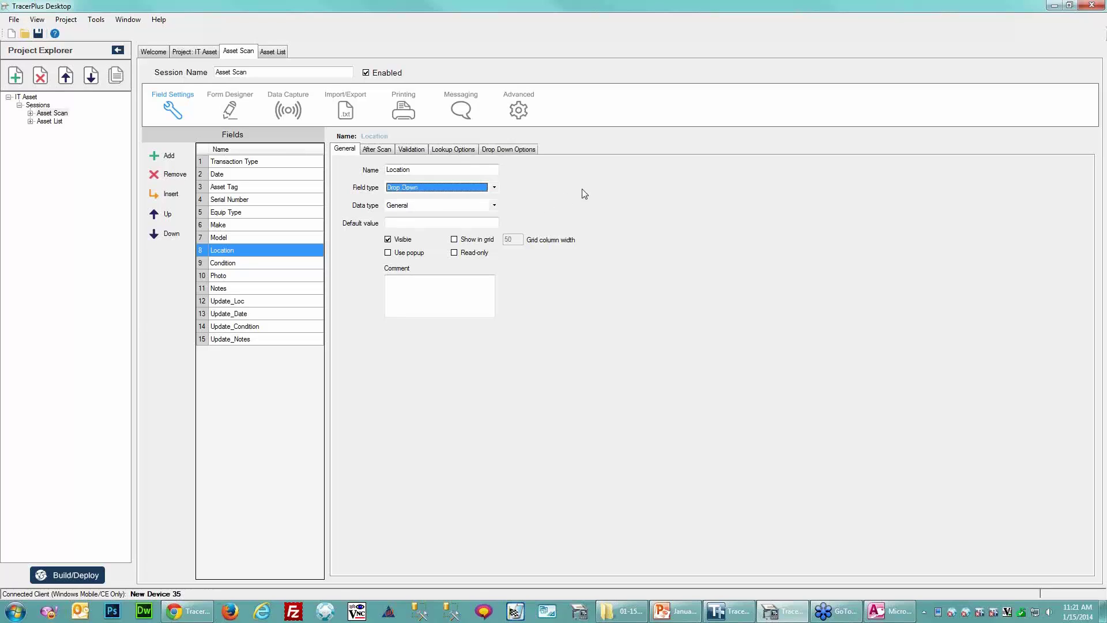
Add Room 101, Room 102, Room 103 and Room 104 as the Location field's drop-down display values.
click(508, 149)
click(372, 196)
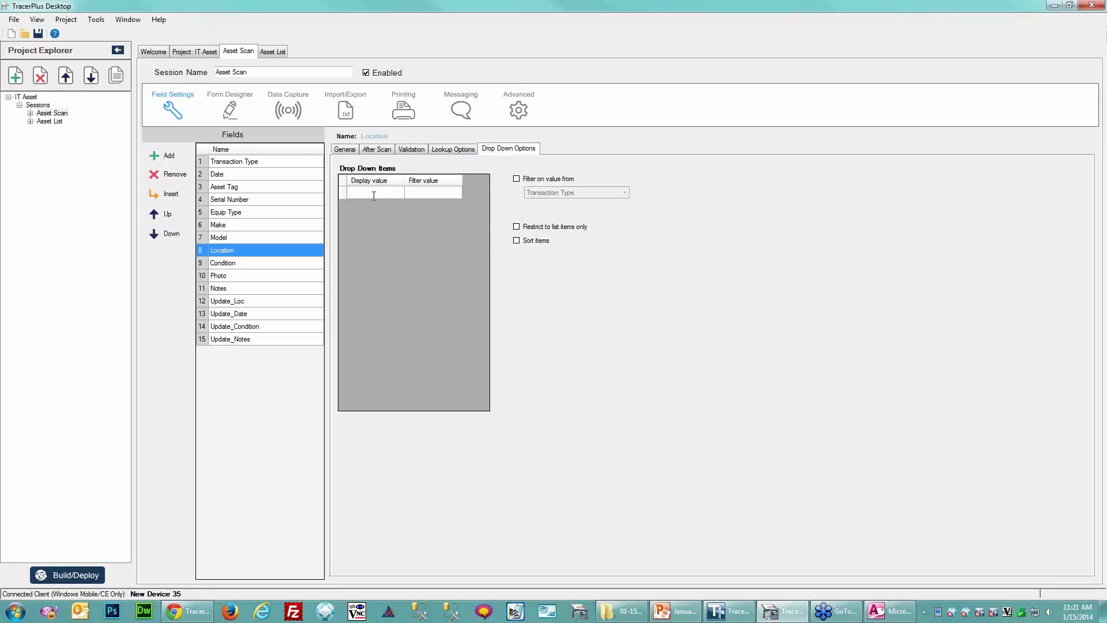
text(R)
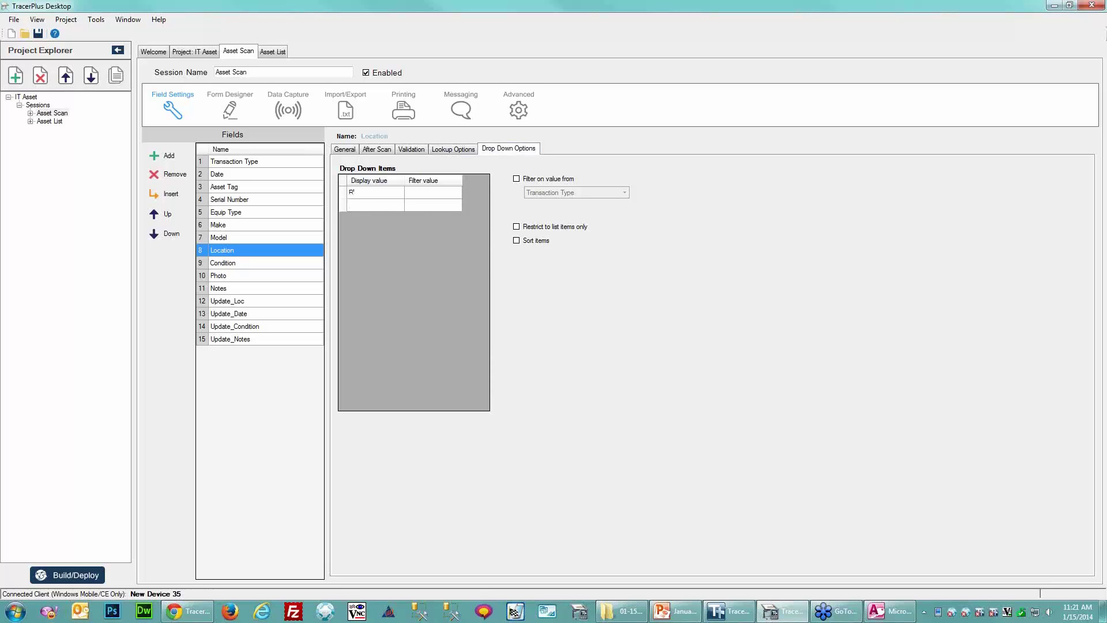
text(Room 102)
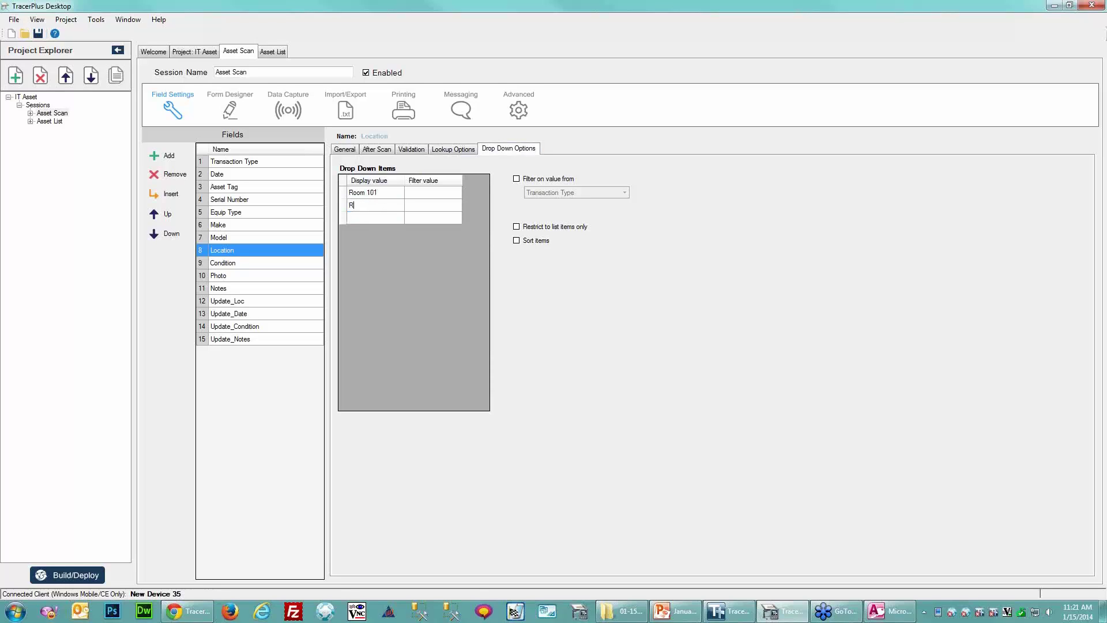
key(Return)
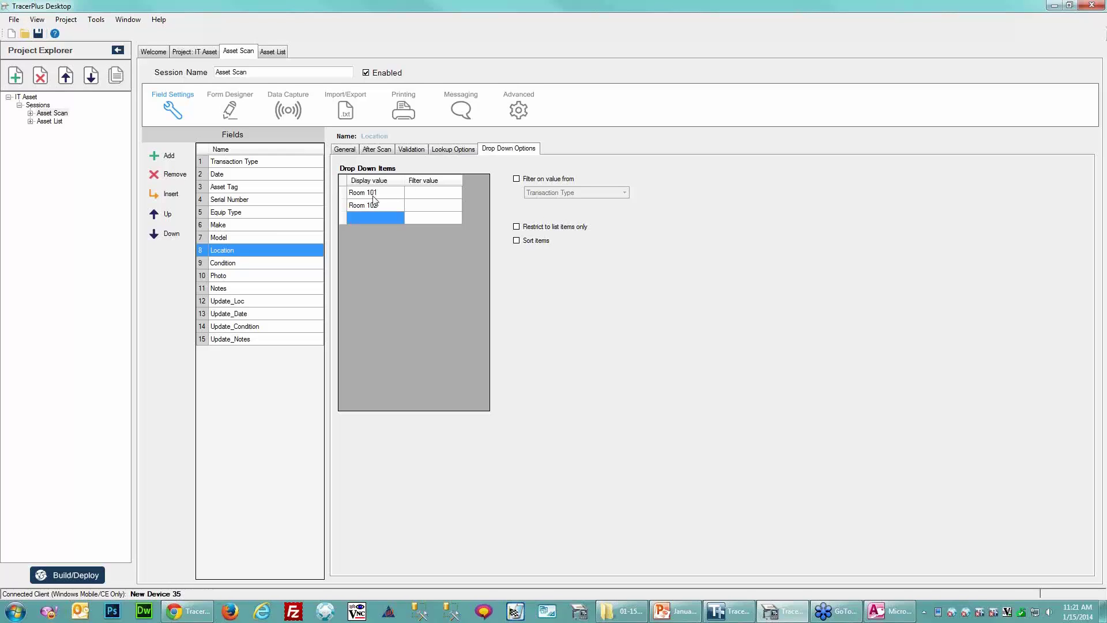
text(Room 103)
key(Return)
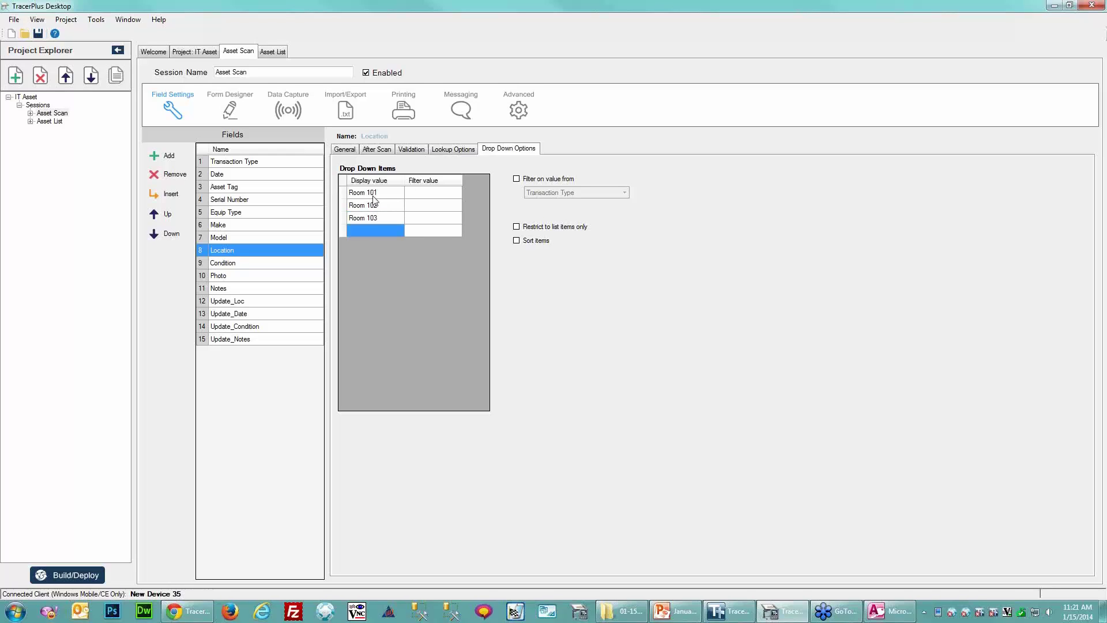
text(Room 104)
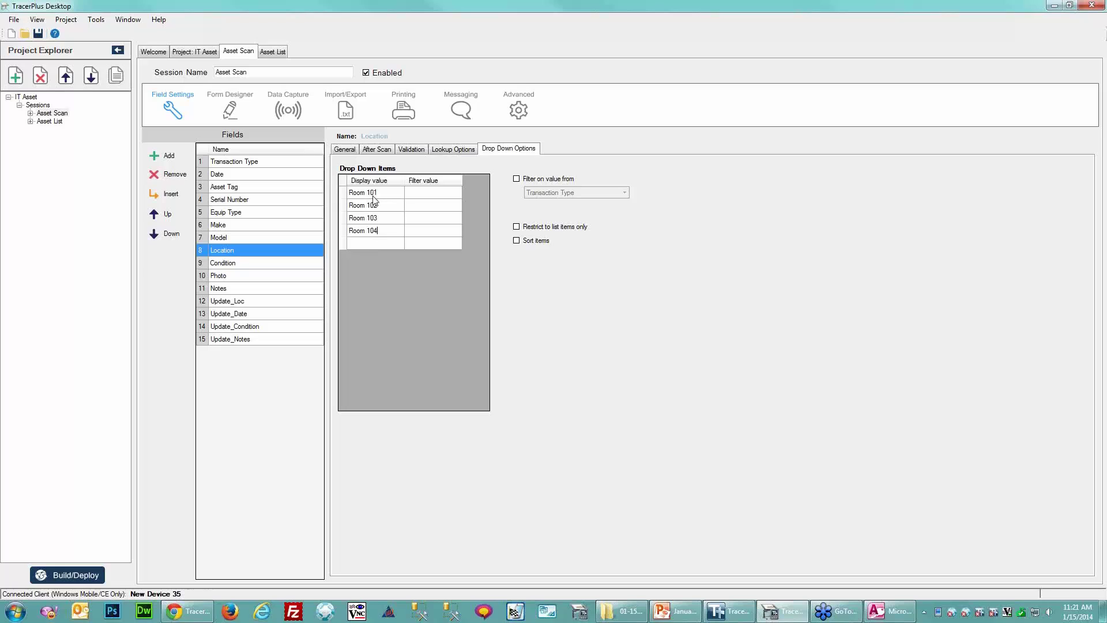
key(Return)
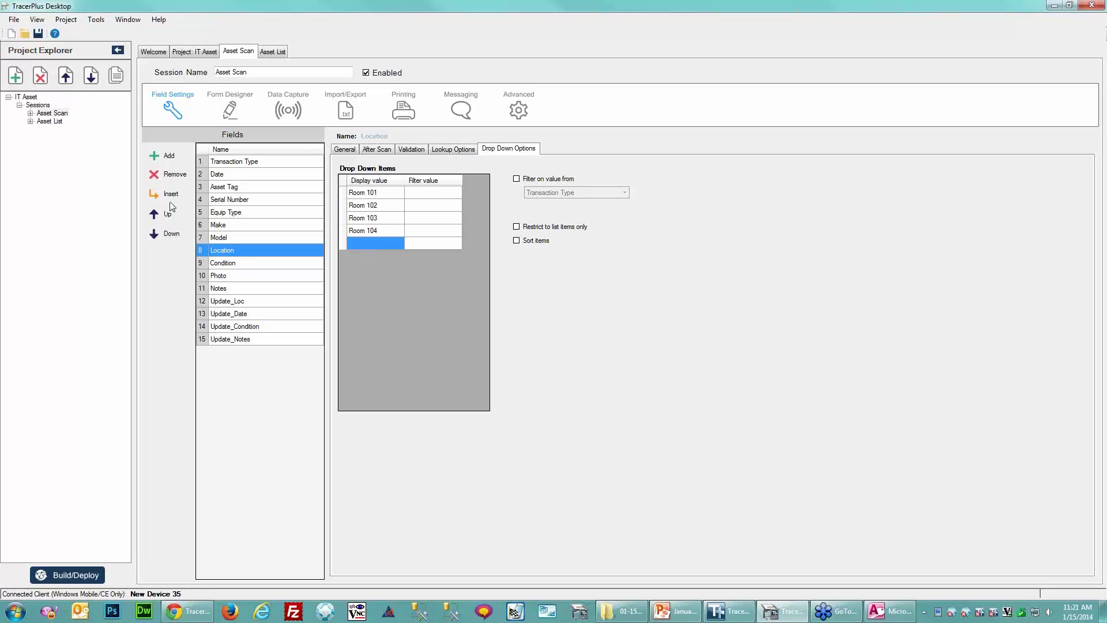
Change the Condition field's type to Drop Down.
click(230, 264)
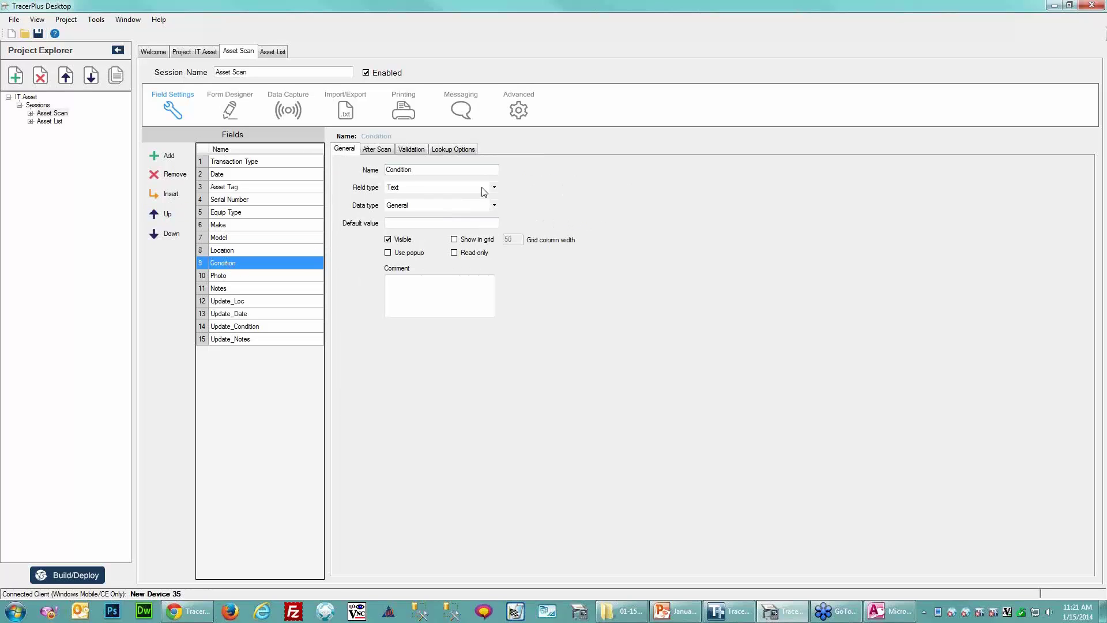
click(494, 187)
click(411, 205)
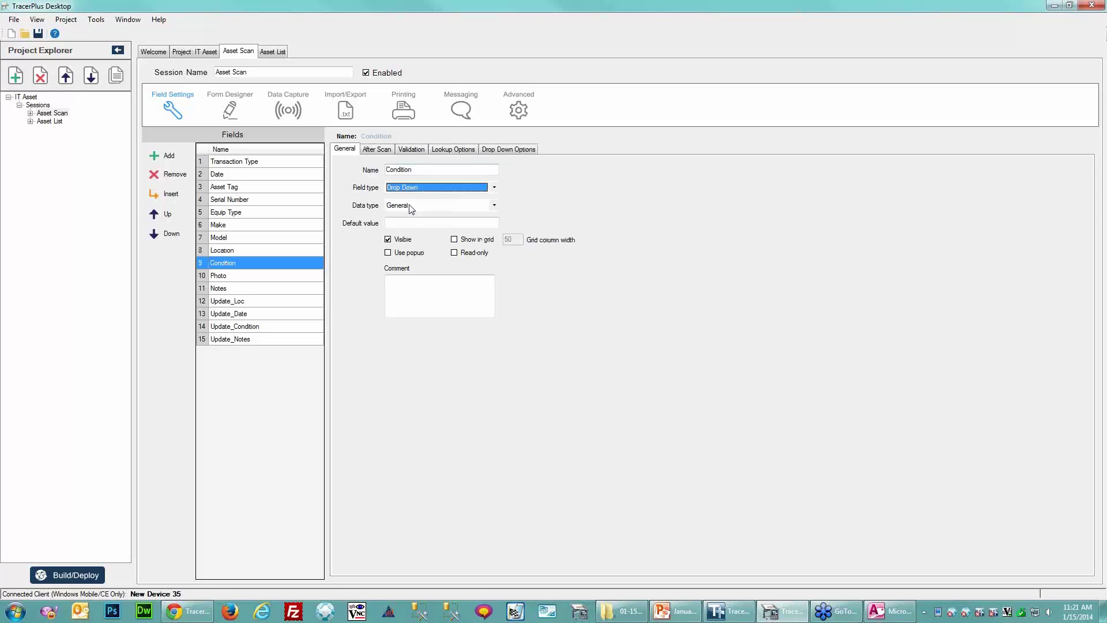
Add NEW, Good, Poor and Damaged as the Condition field's drop-down display values.
click(514, 149)
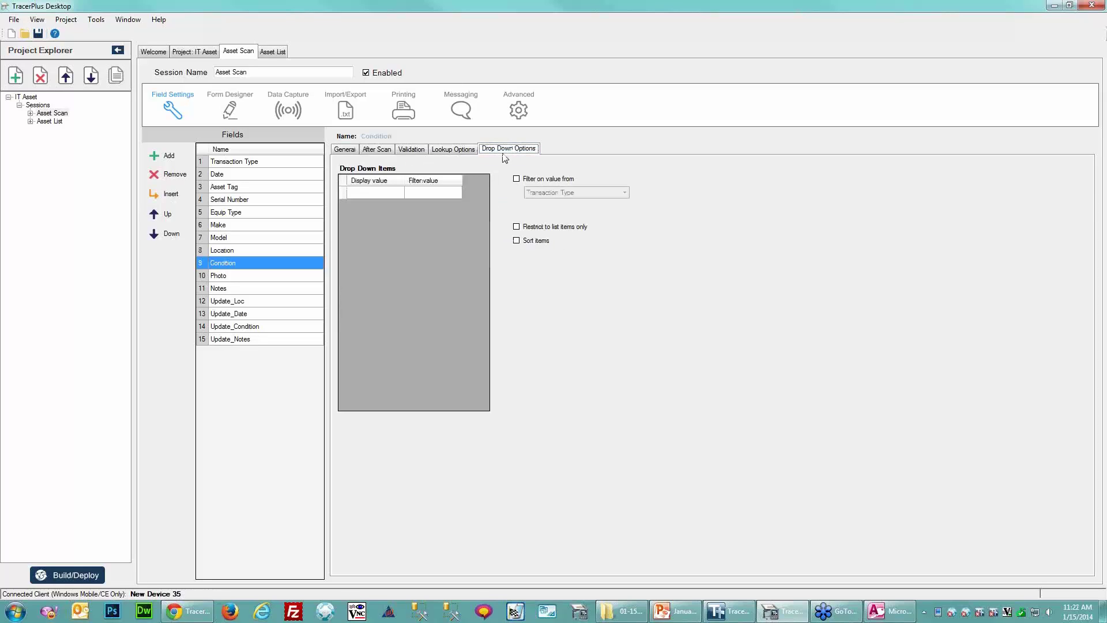
click(372, 193)
text(NEW)
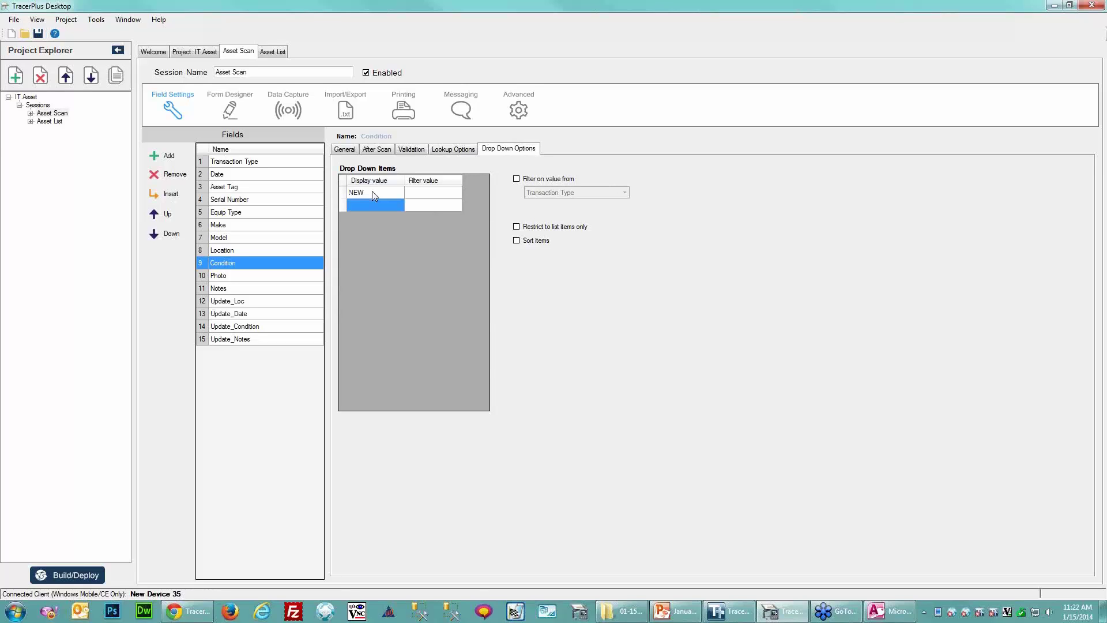
text(Good)
key(Return)
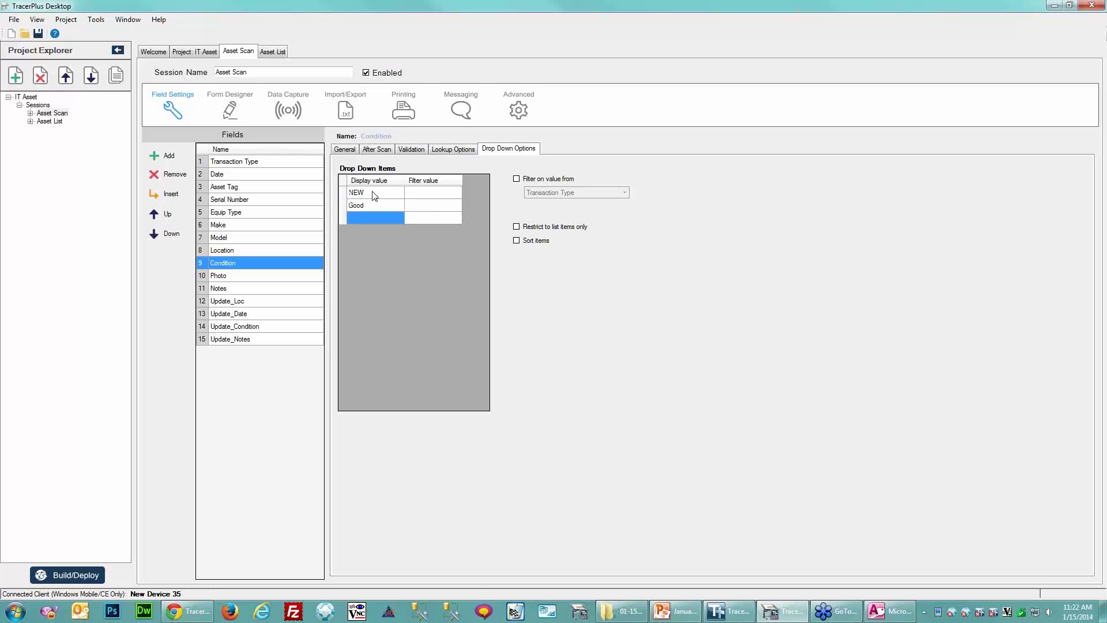
text(Poor)
key(Return)
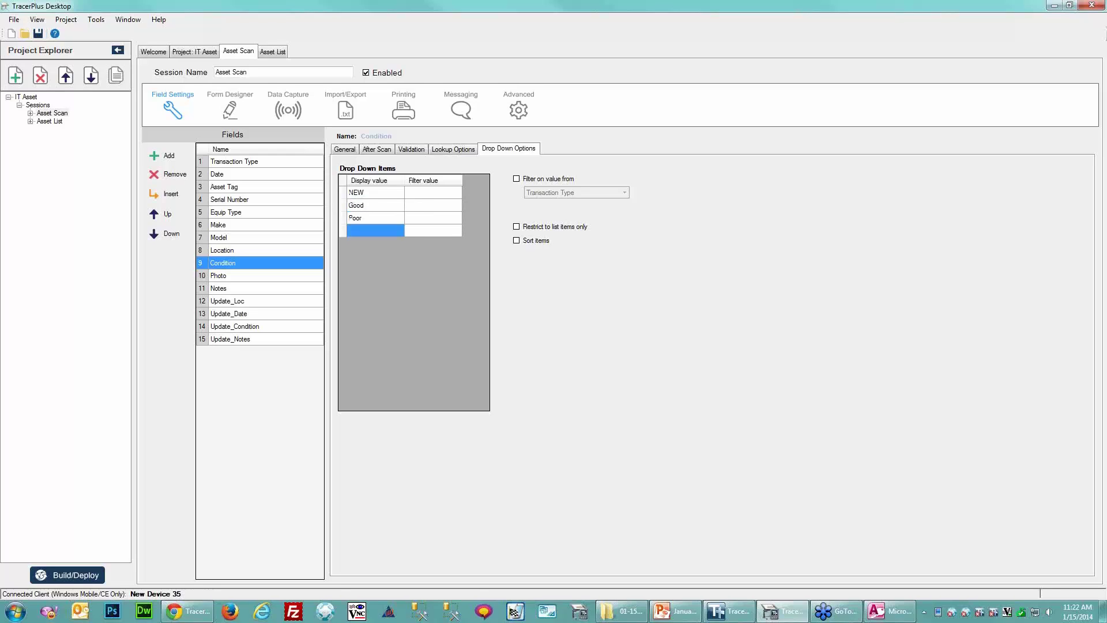
text(Damaged)
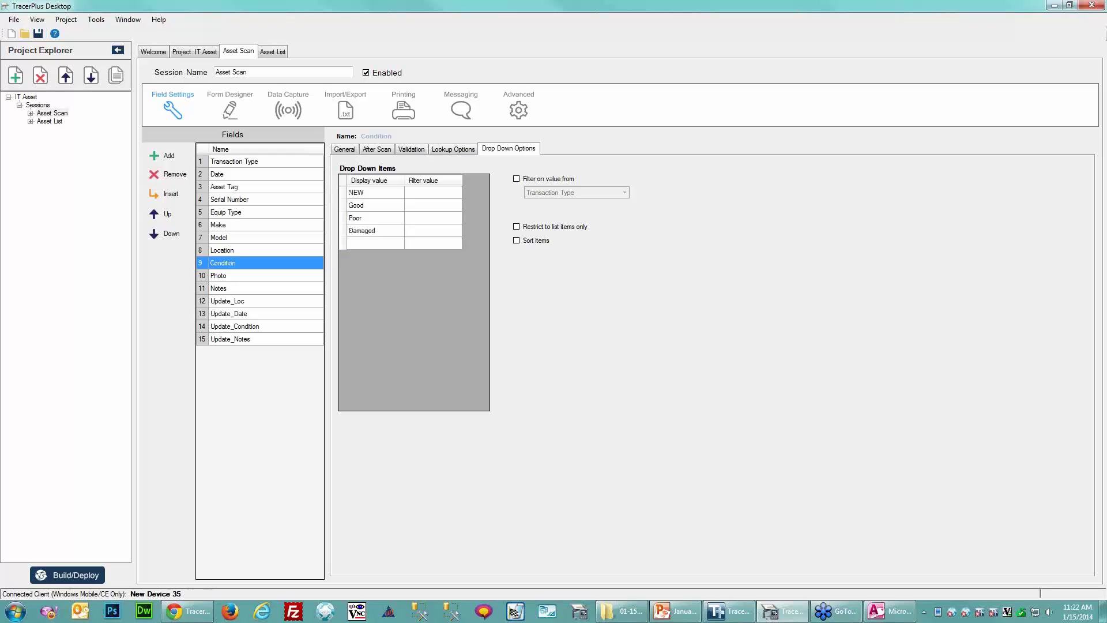
key(Return)
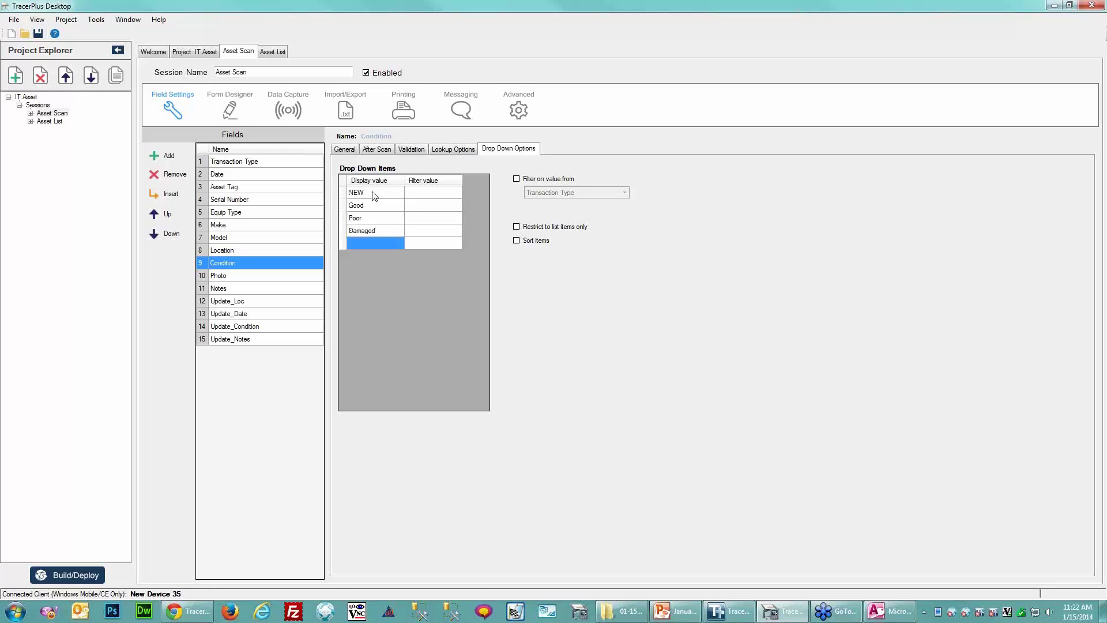
Change the Photo field's type to Image.
click(222, 276)
click(414, 188)
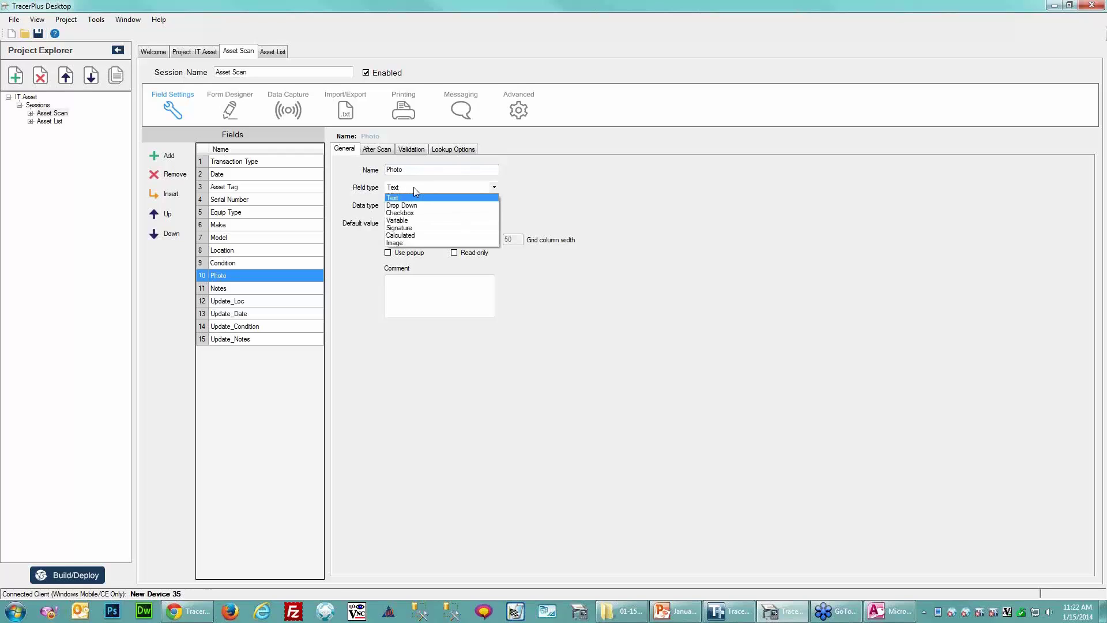
click(402, 243)
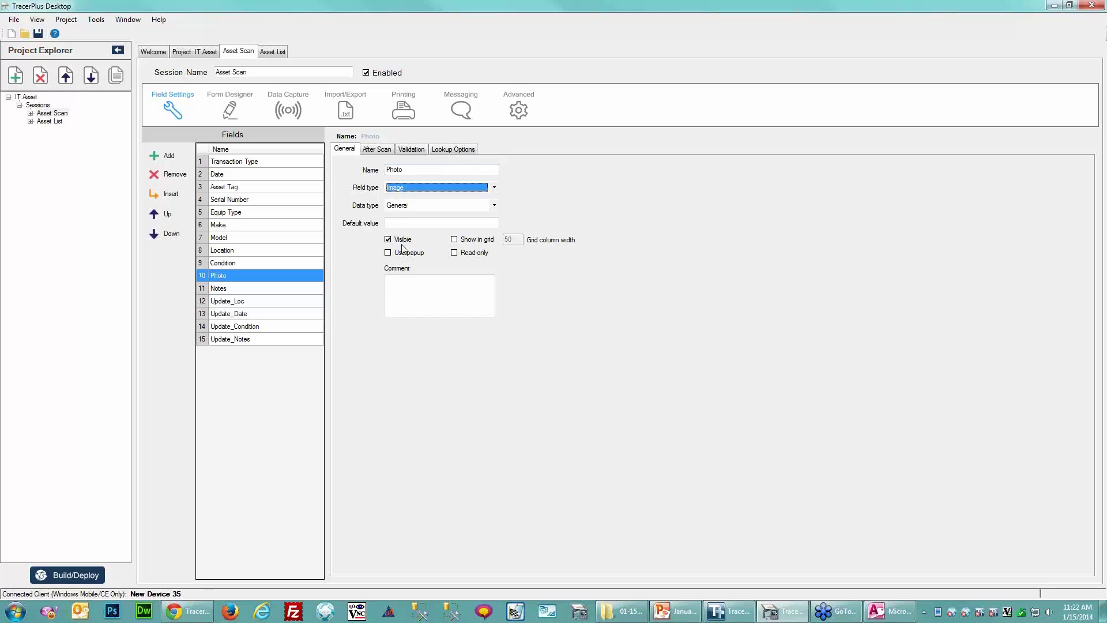
Change the Update_Loc field's type to Calculated.
click(225, 290)
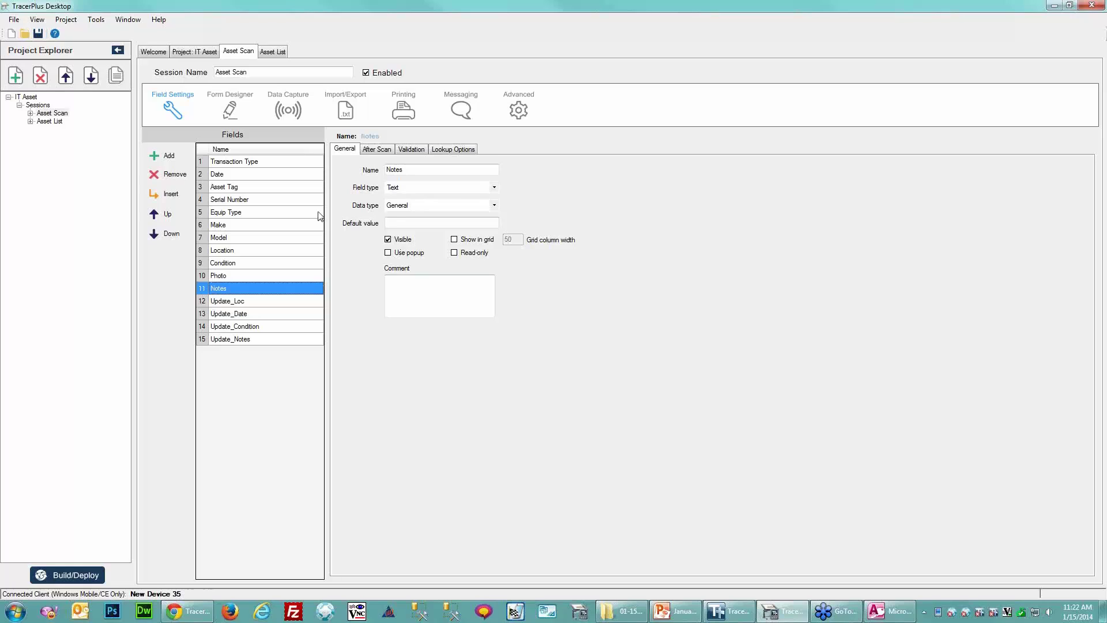
click(231, 306)
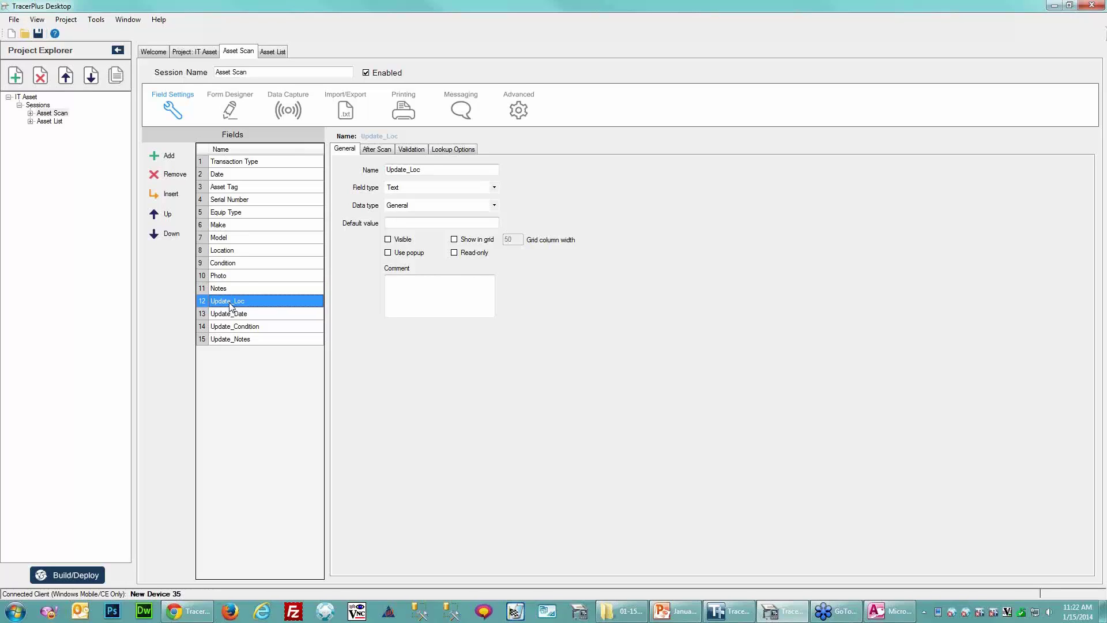
click(494, 188)
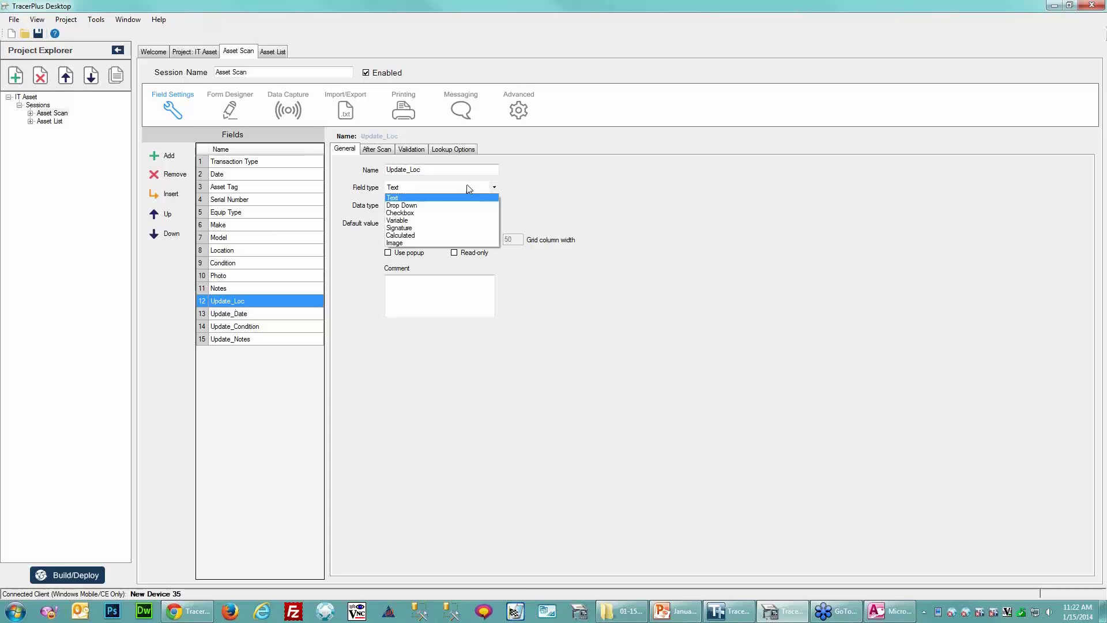
click(403, 236)
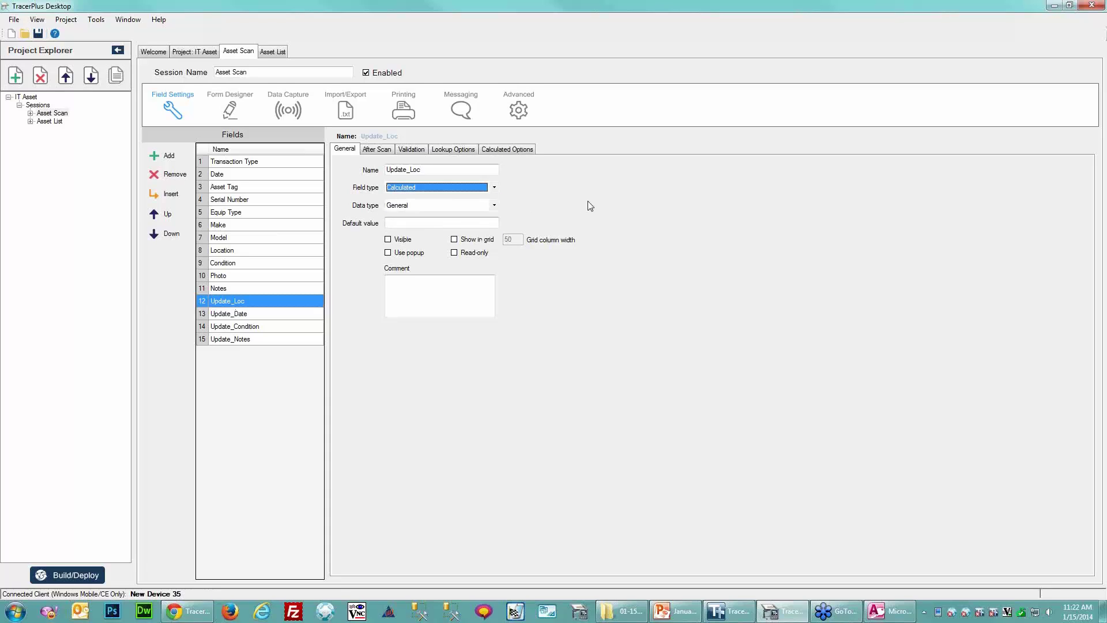
Enable lookups for Update_Loc with Asset List as the source session and relate the local Asset Tag to the remote Asset Tag.
click(471, 151)
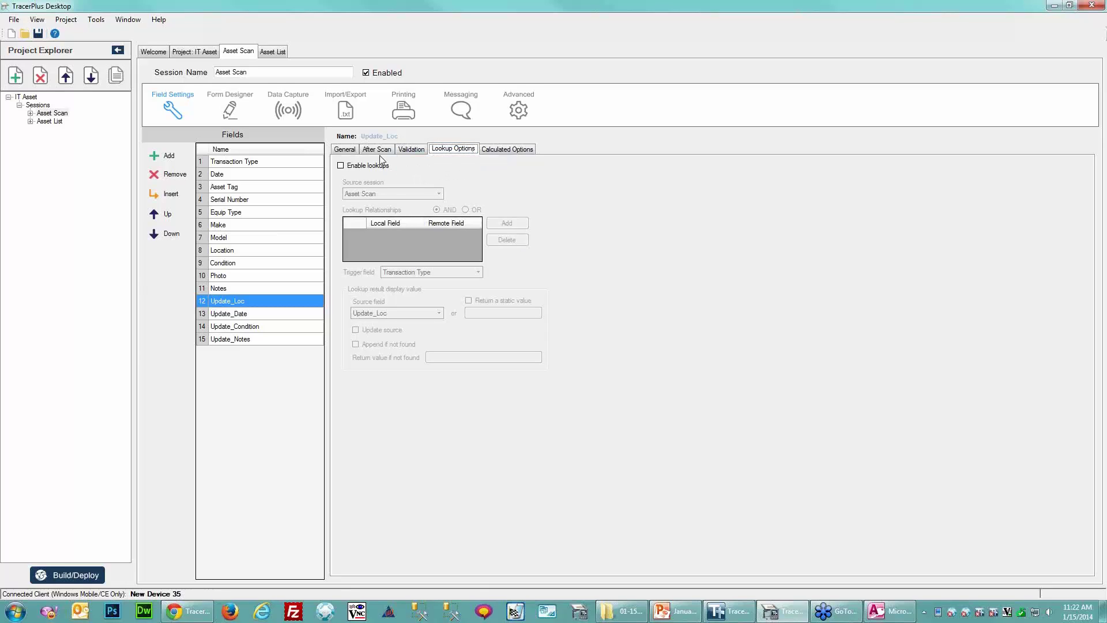
click(341, 166)
click(434, 194)
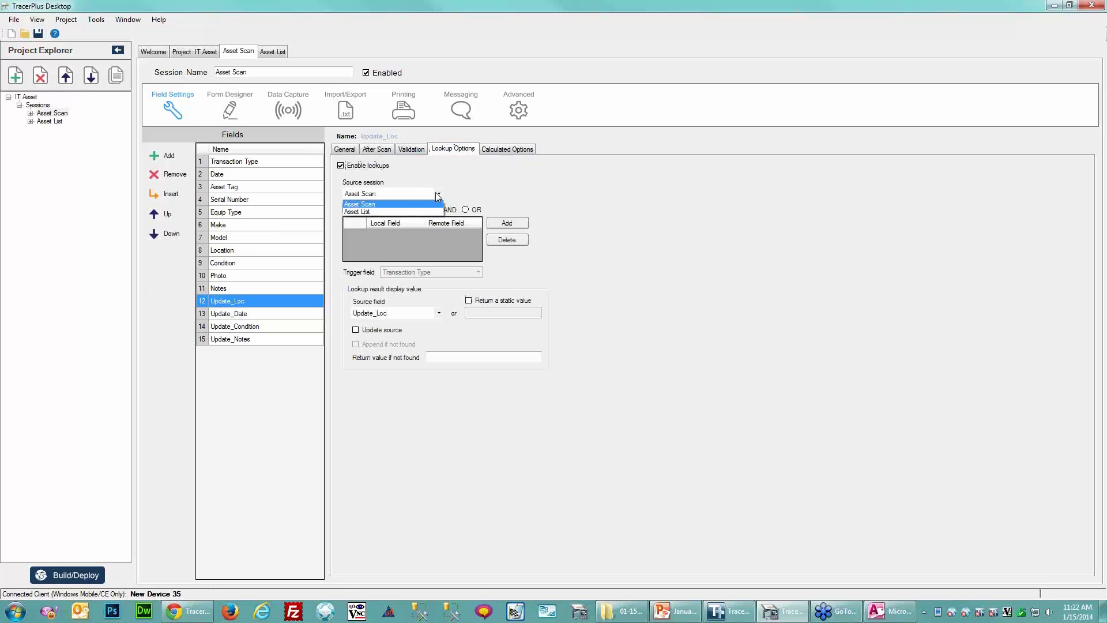
click(411, 212)
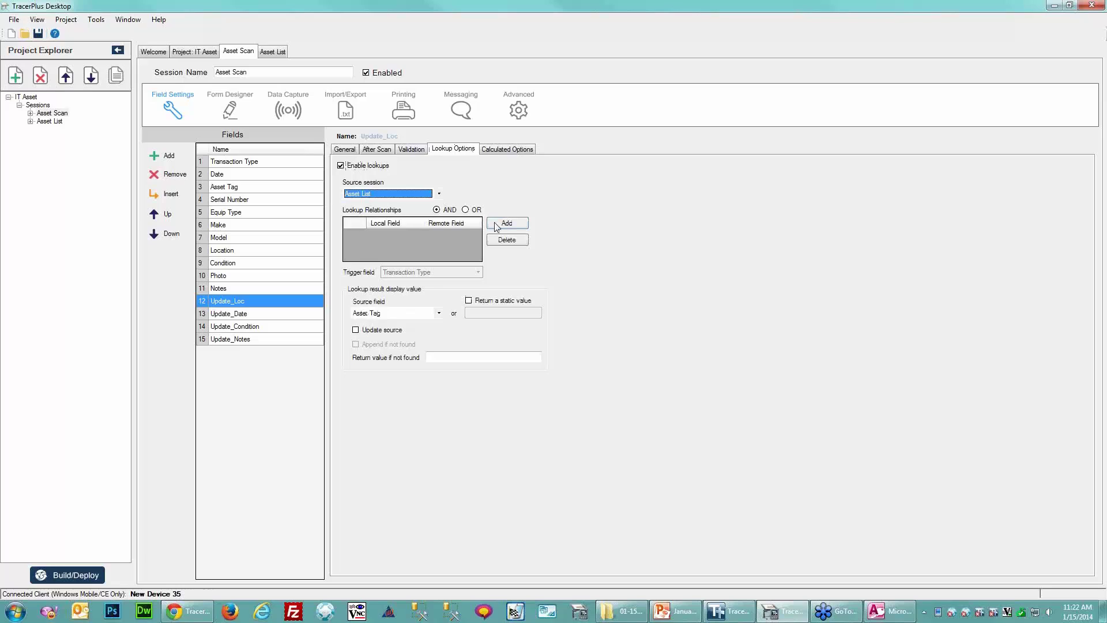
click(506, 223)
click(523, 282)
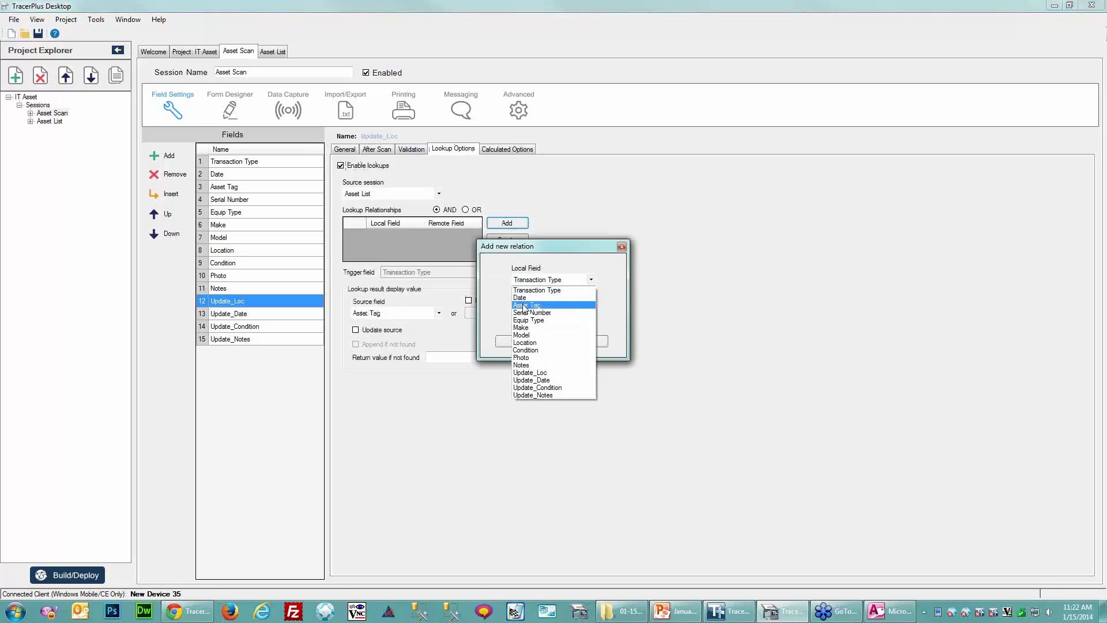
click(525, 304)
click(516, 341)
Set Update_Loc's lookup source field to Current Location and turn on Update source.
click(409, 313)
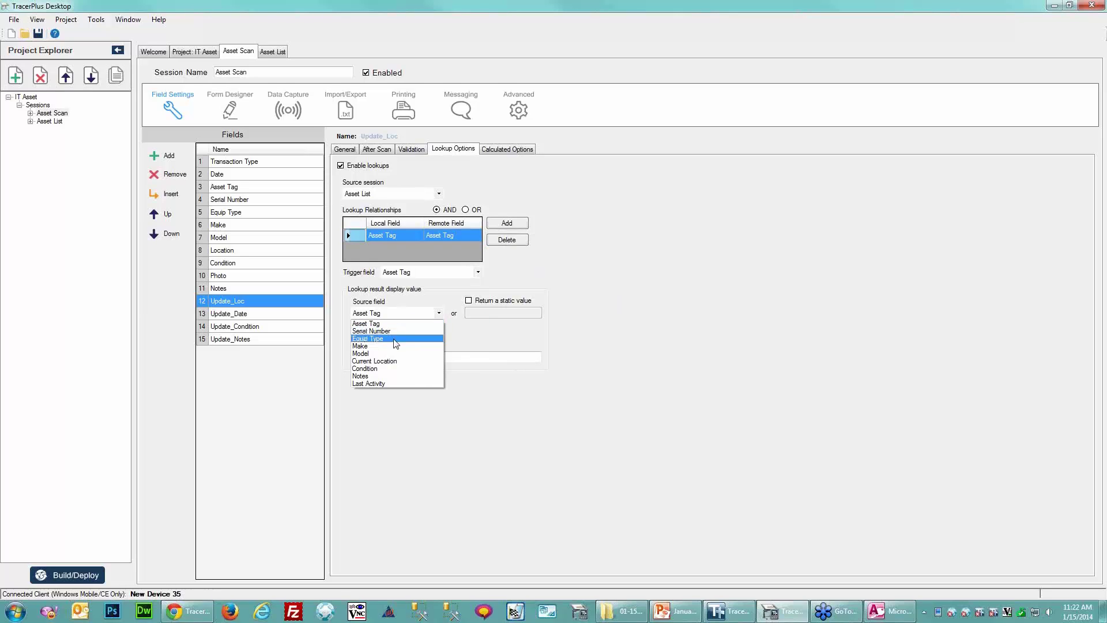
click(391, 362)
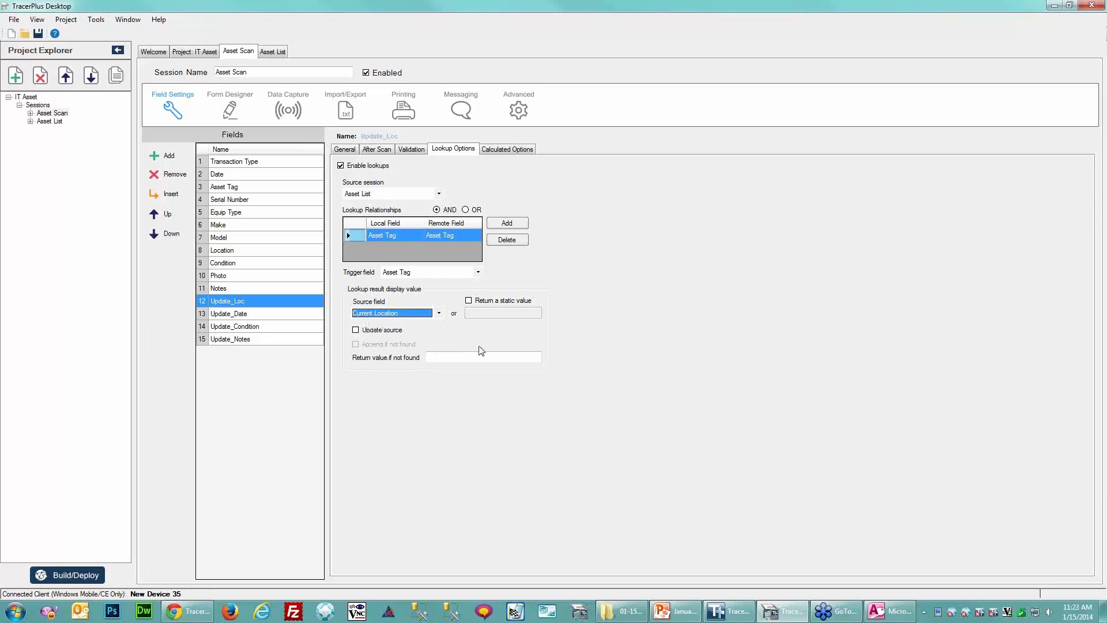
click(356, 330)
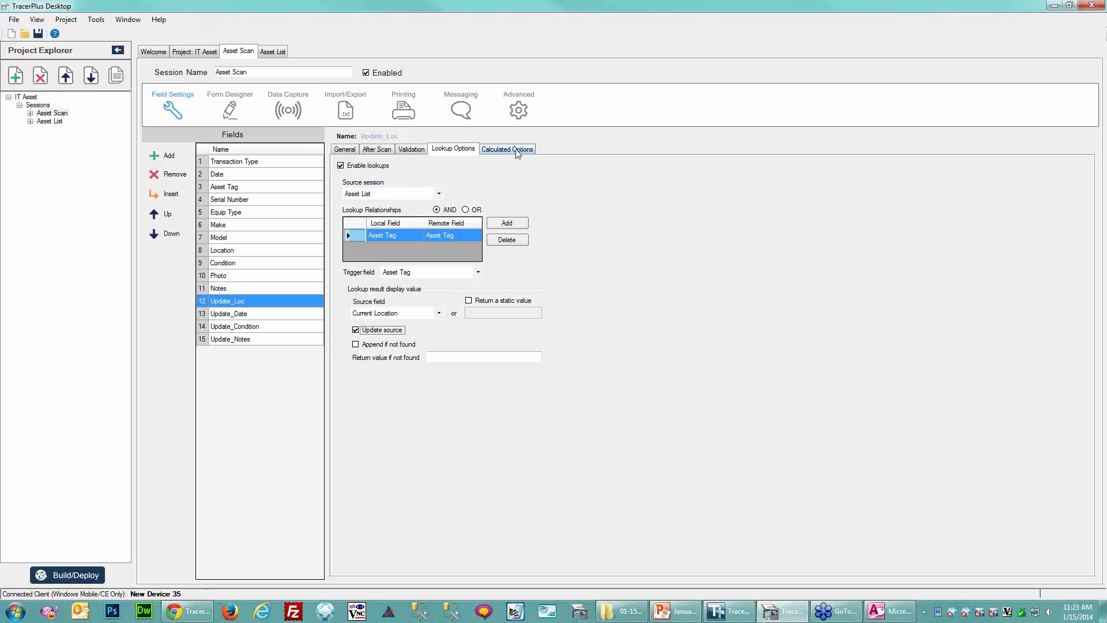
Insert the Location field as the parameter of Update_Loc's Add calculation.
click(517, 151)
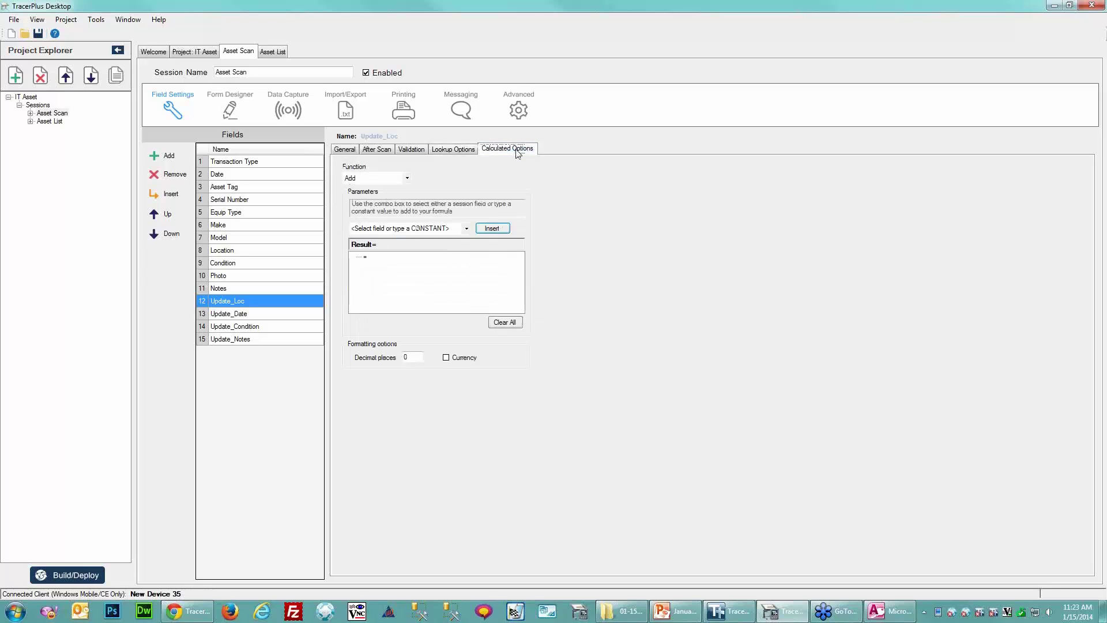
click(467, 229)
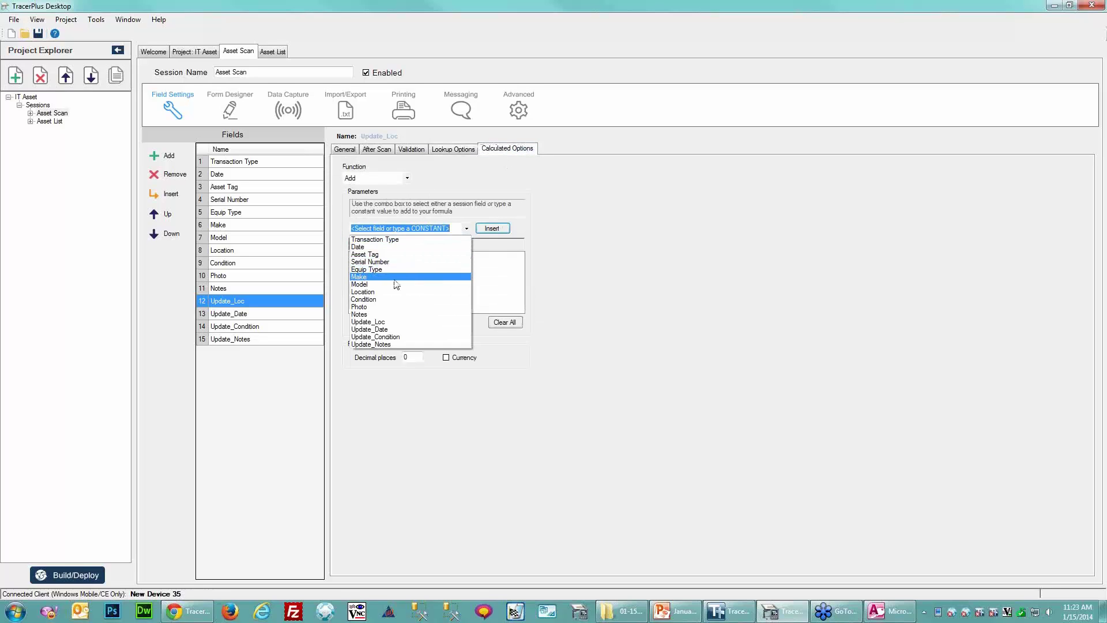
click(369, 292)
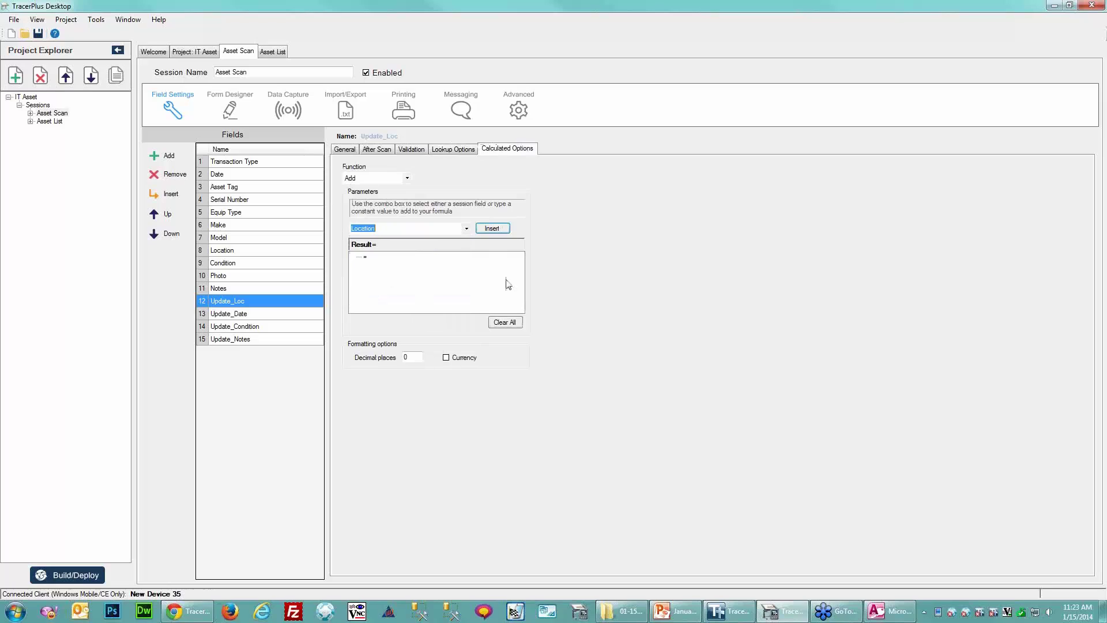
click(492, 229)
Review the Location field and Update_Loc's calculation, data type and lookup options.
click(229, 252)
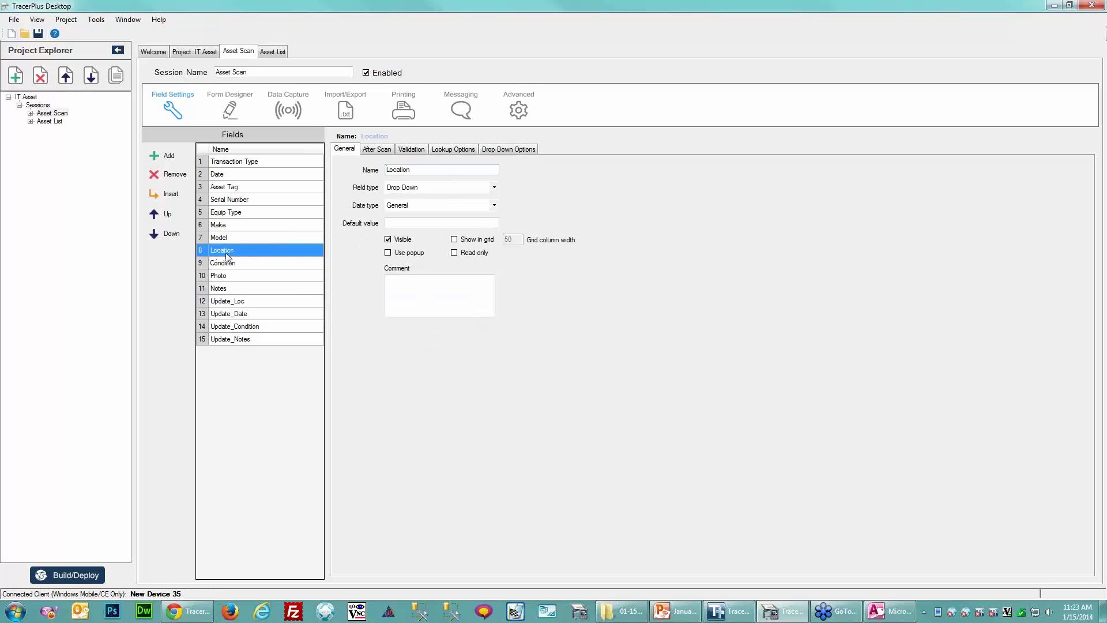
click(230, 302)
click(499, 149)
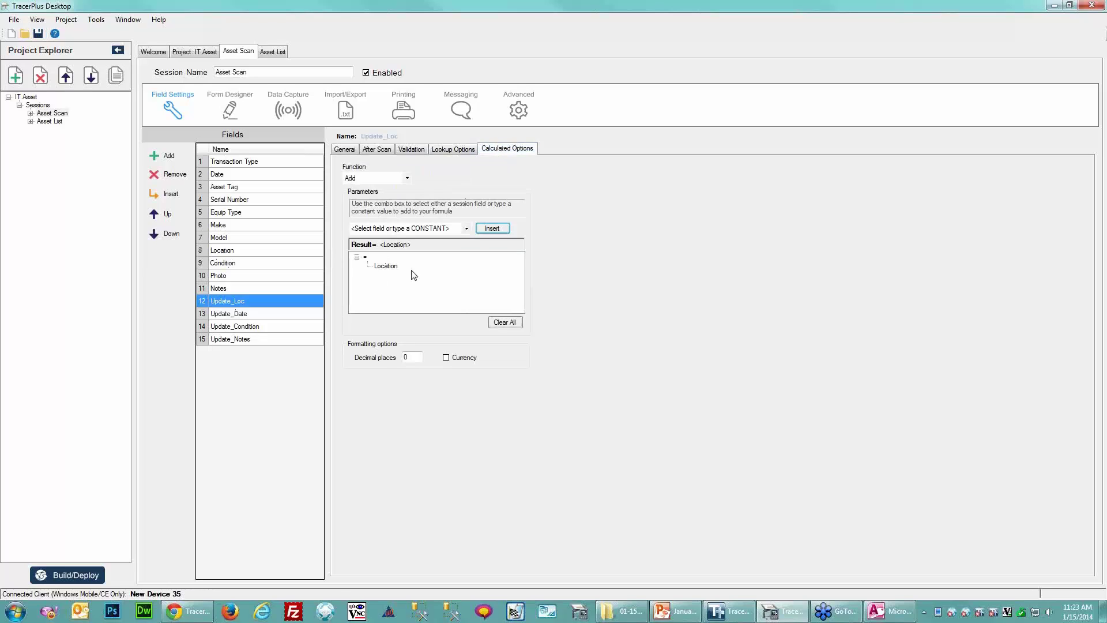
click(345, 148)
click(416, 208)
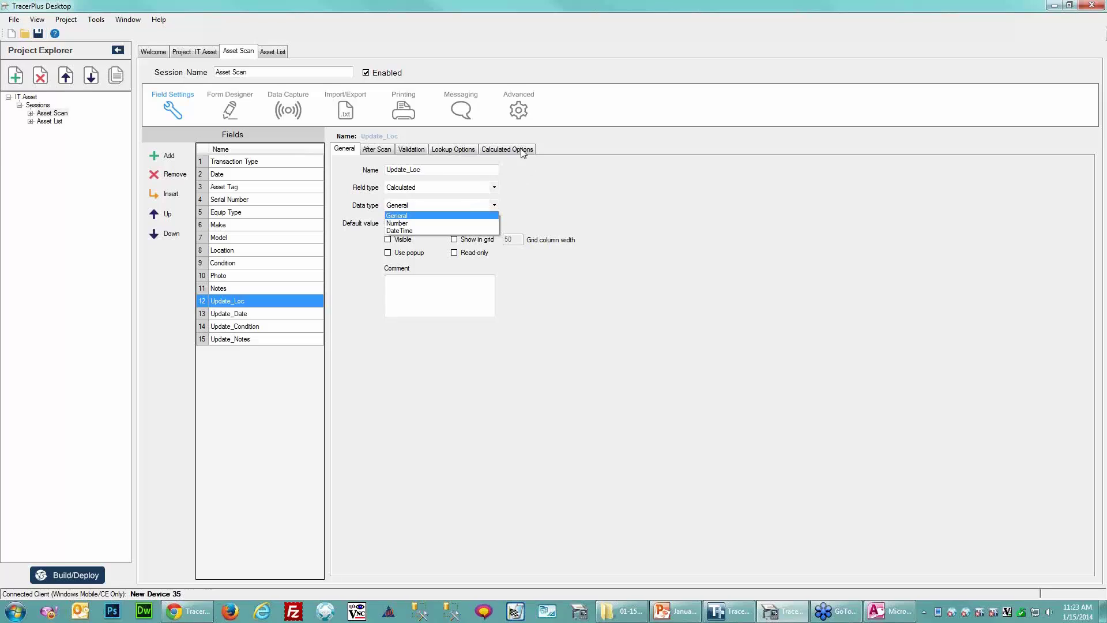
click(429, 215)
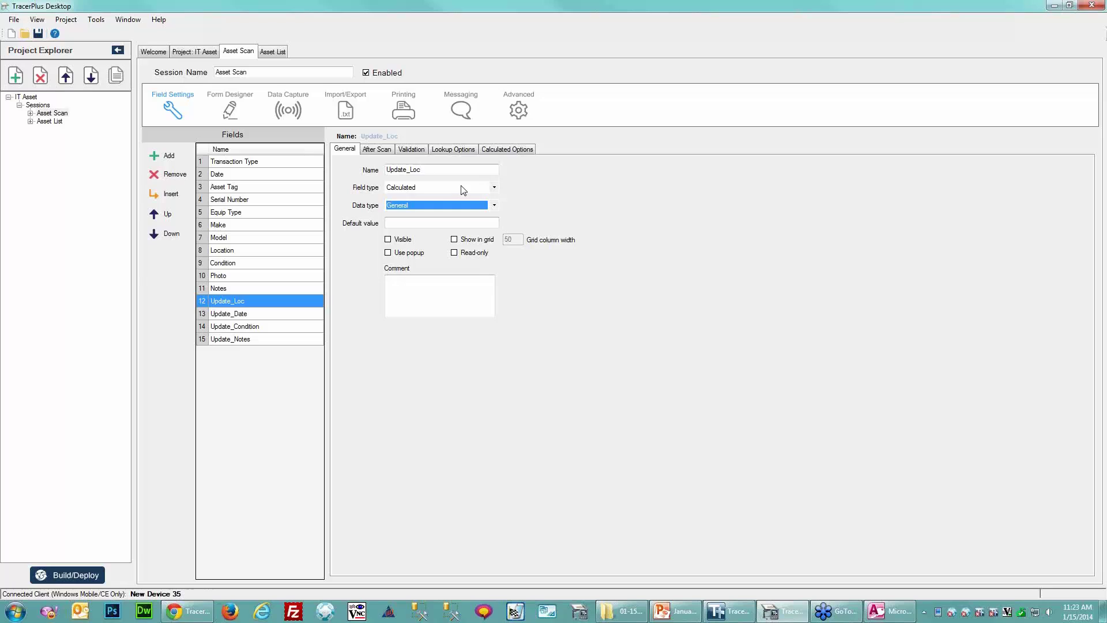
click(454, 150)
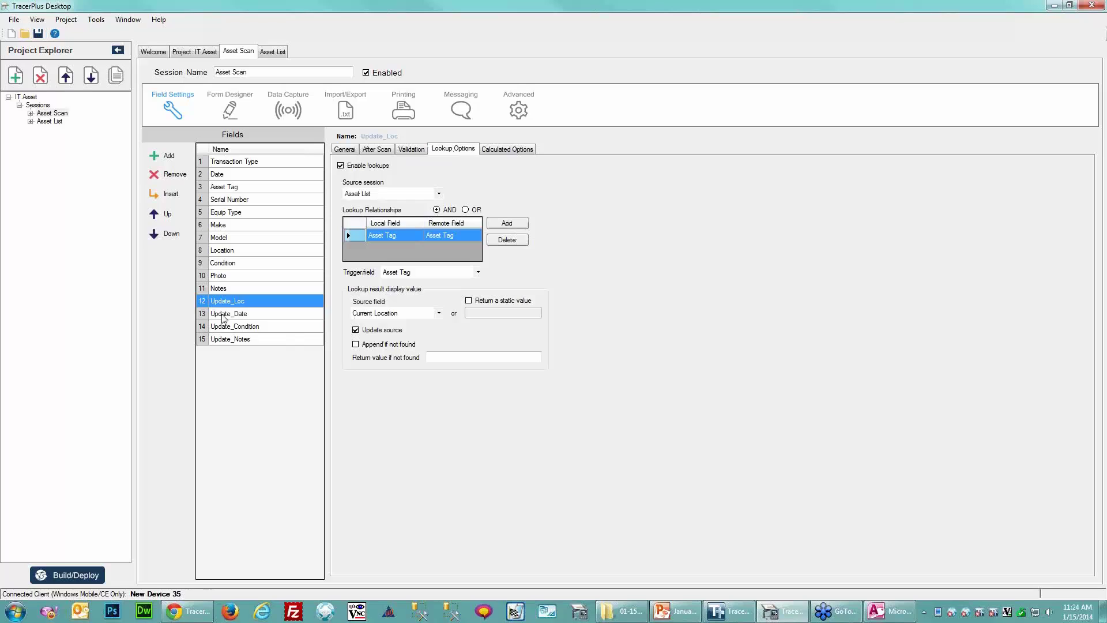
Enable lookups for the Update_Date field and change its field type to Calculated.
click(229, 314)
click(340, 166)
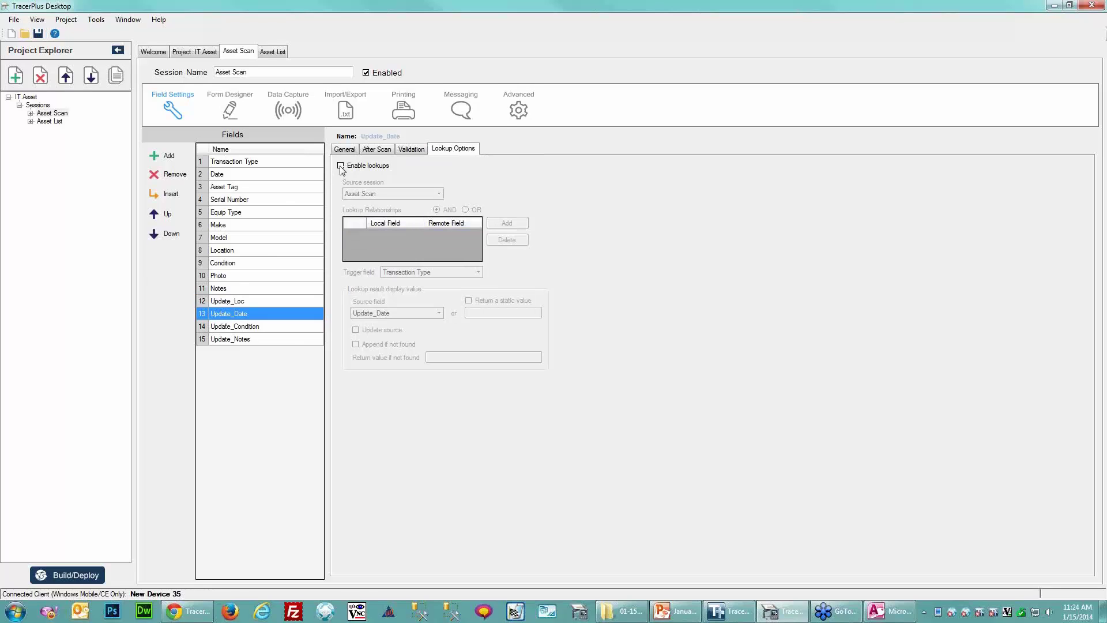
click(381, 194)
click(345, 149)
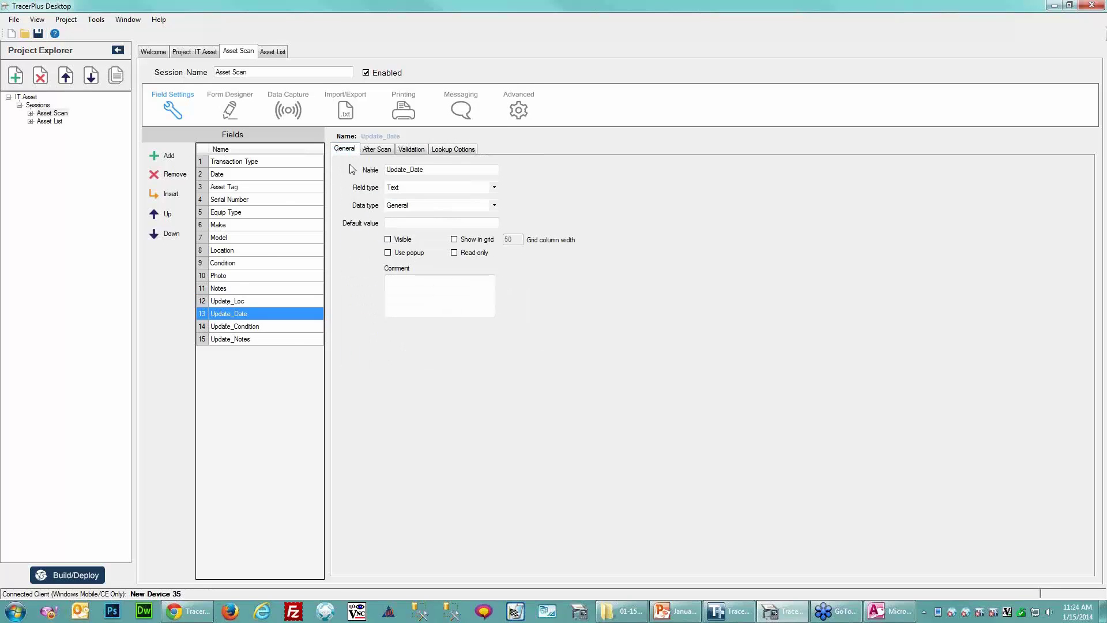
click(417, 187)
click(403, 235)
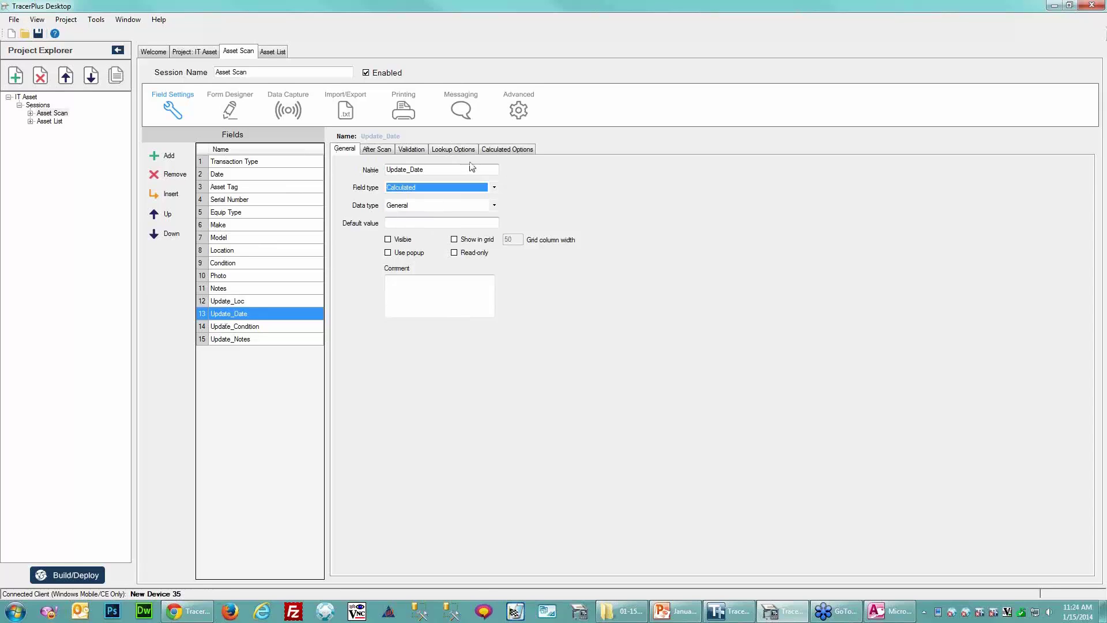
Set Update_Date's lookup source session to Asset List and relate the local Asset Tag to the remote Asset Tag.
click(453, 149)
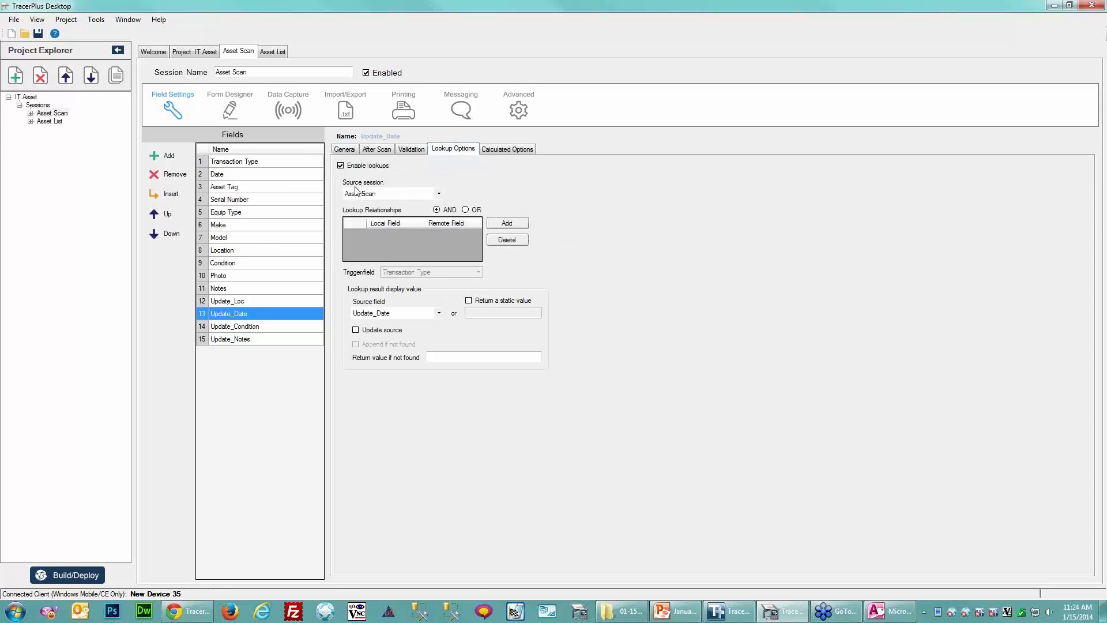
click(439, 194)
click(387, 212)
click(507, 222)
click(535, 279)
click(528, 305)
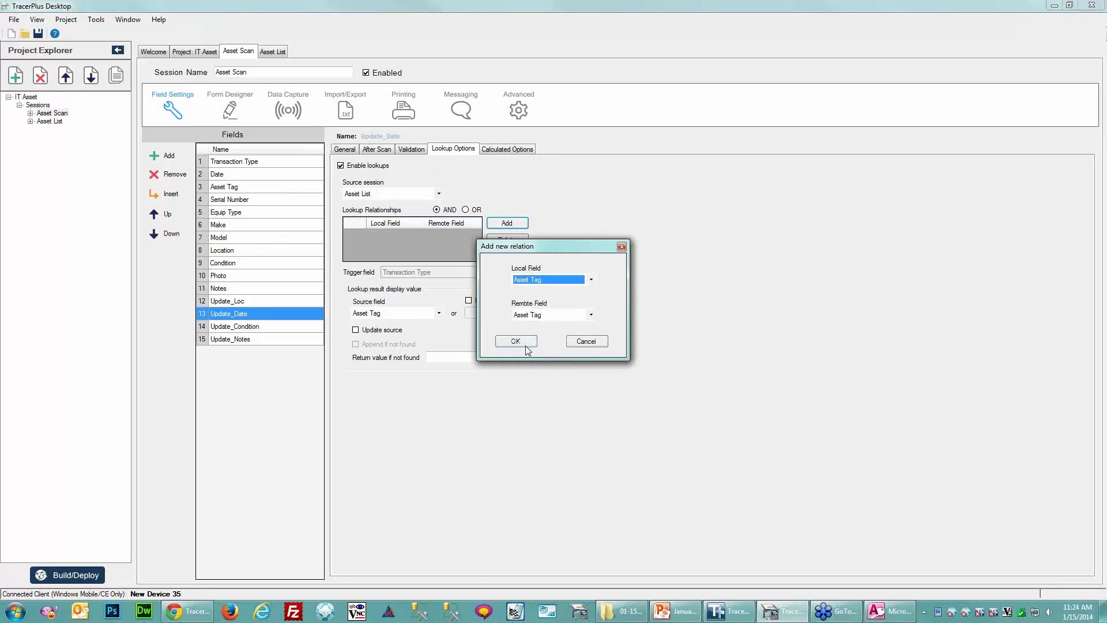
click(523, 344)
Set Update_Date's lookup source field to Last Activity and turn on Update source.
click(439, 313)
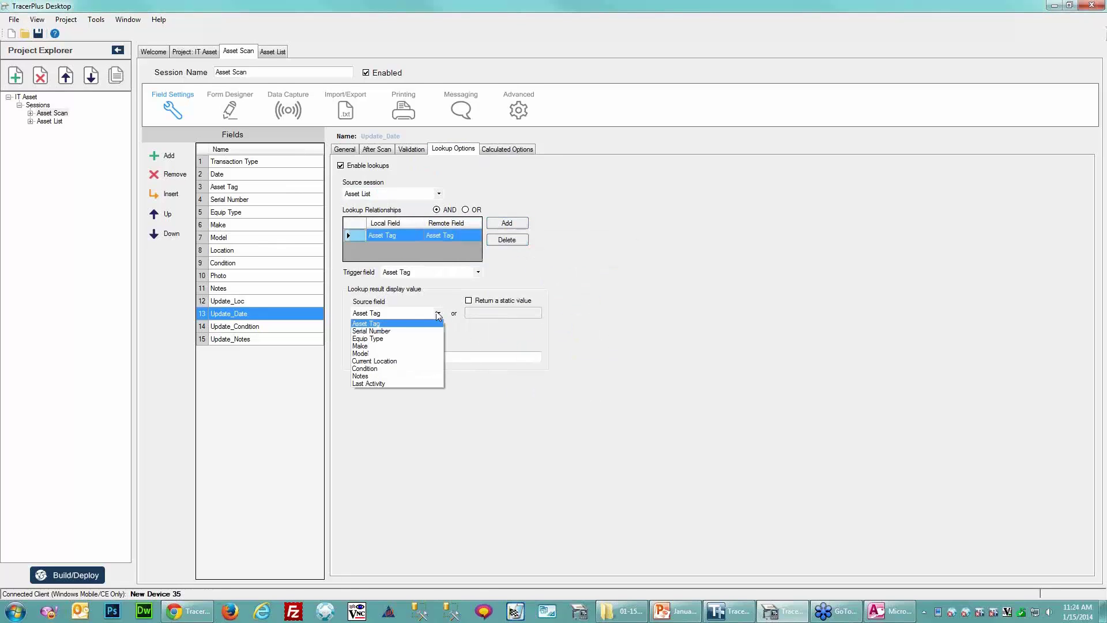
click(379, 384)
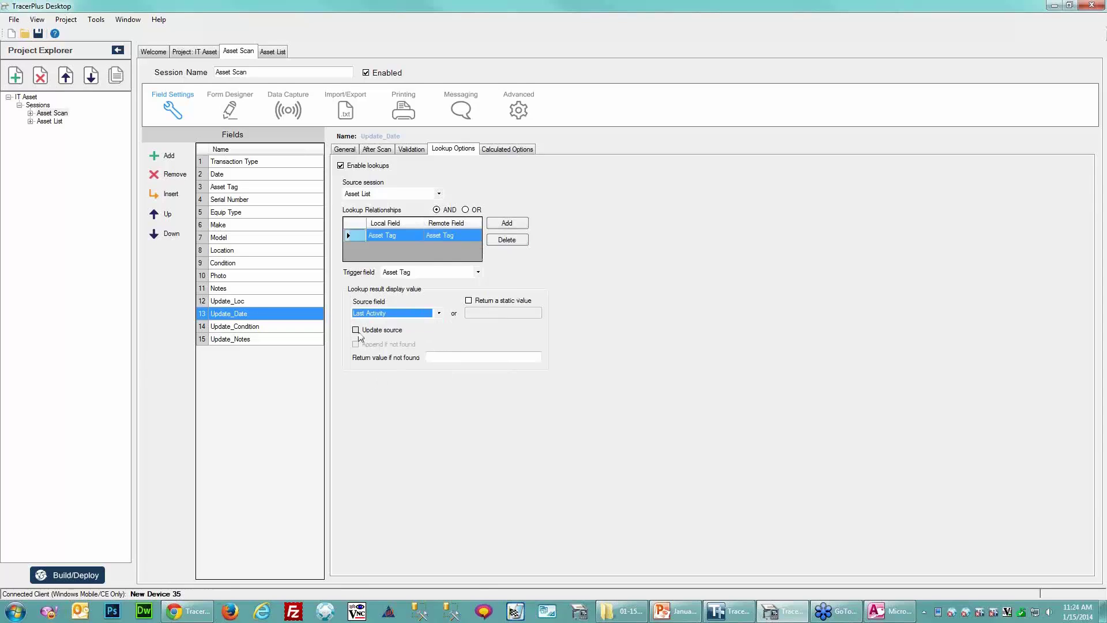
click(356, 330)
Insert the Date field as the parameter of Update_Date's Add calculation.
click(508, 151)
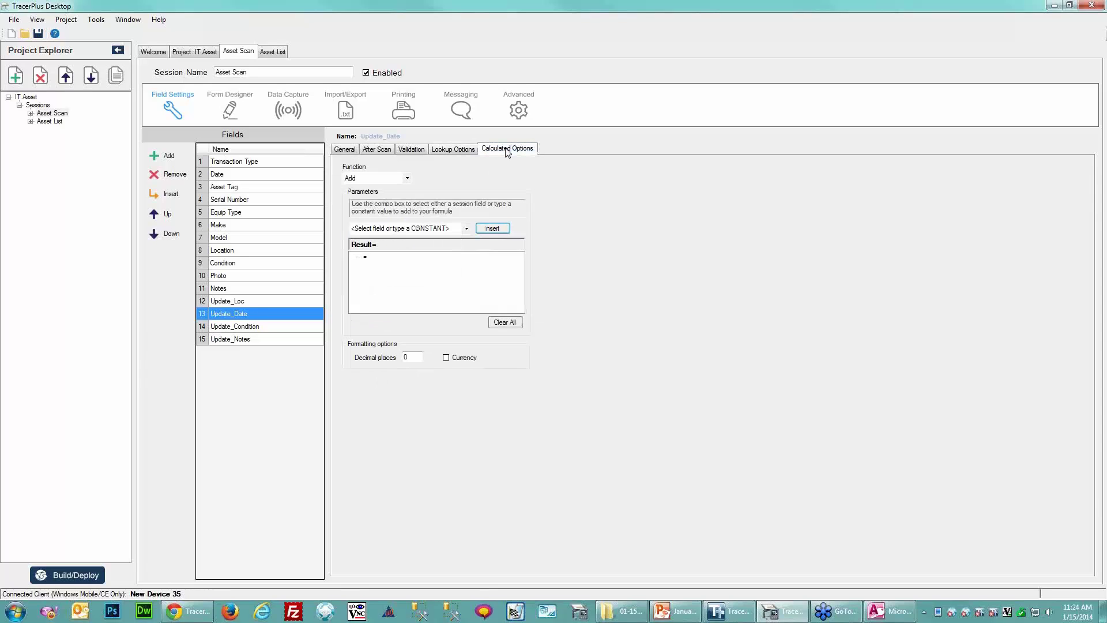
click(467, 228)
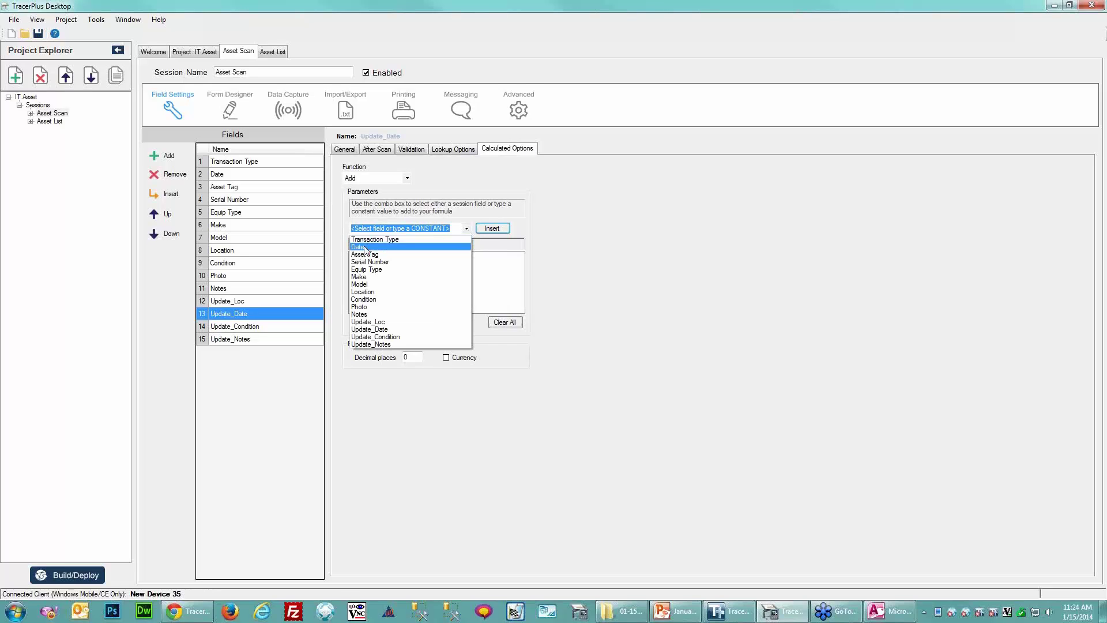
click(359, 247)
click(492, 229)
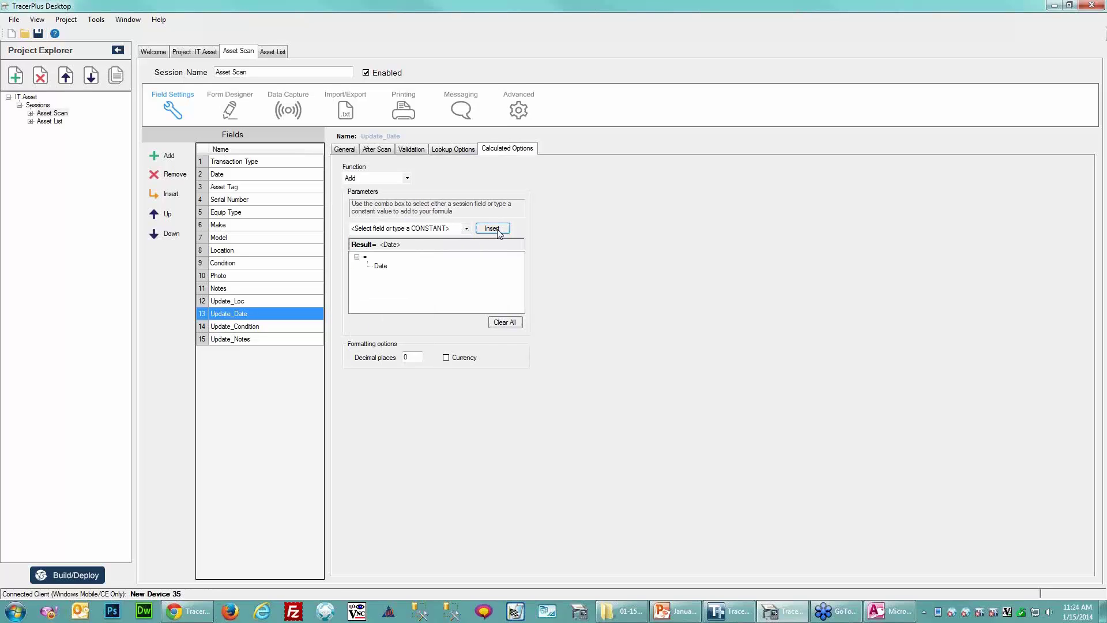
click(345, 149)
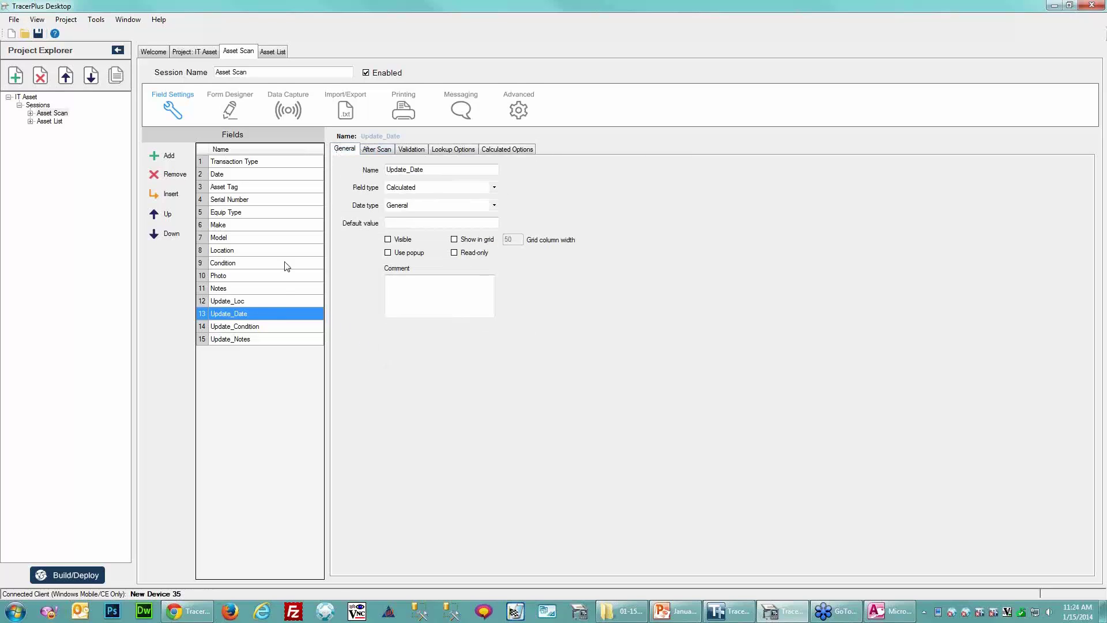
Change the field type of both Update_Condition and Update_Notes to Calculated.
click(252, 326)
click(448, 188)
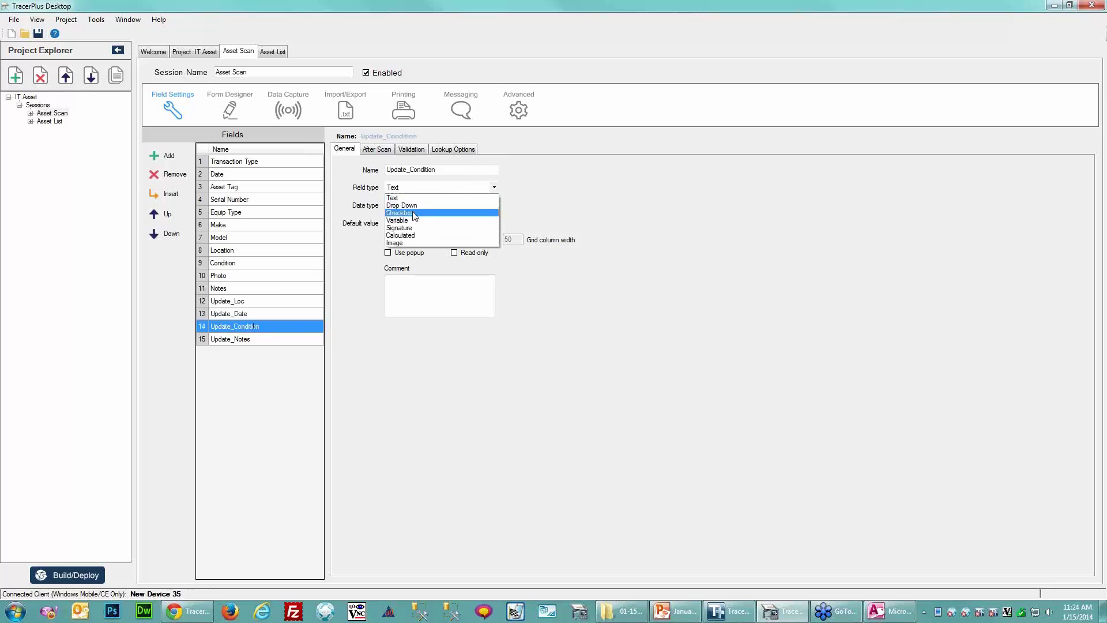
click(408, 236)
click(247, 339)
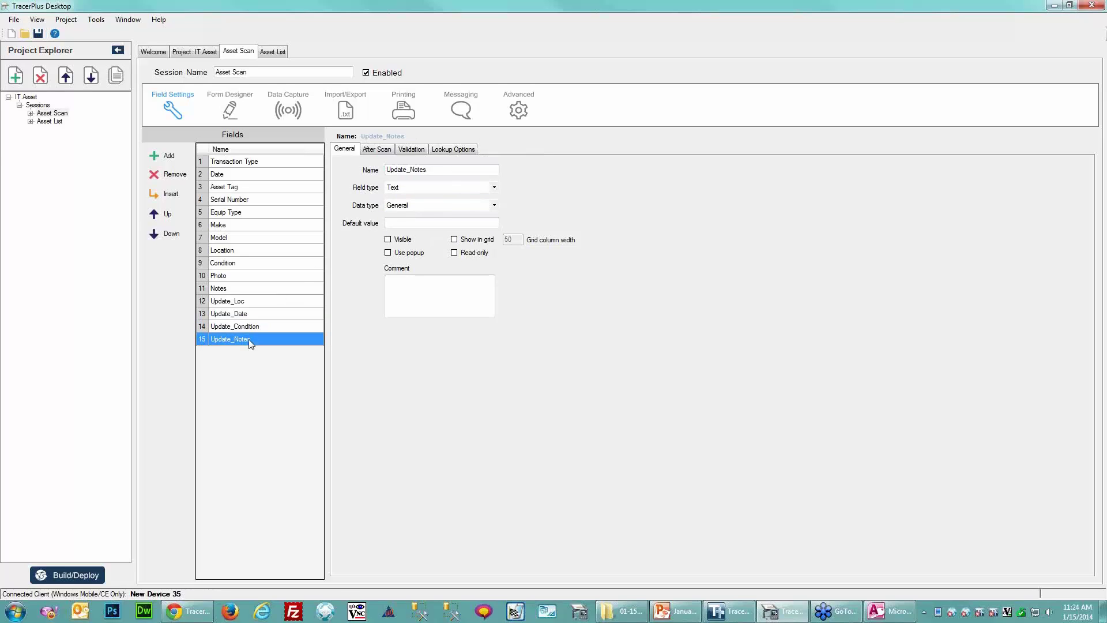
click(402, 188)
click(401, 235)
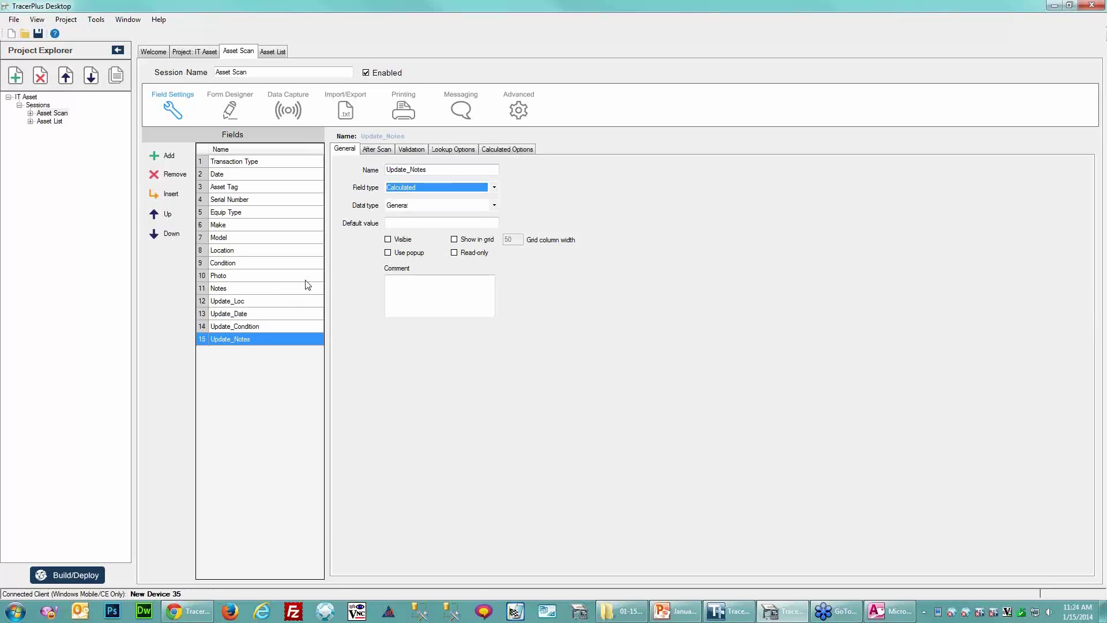
Enable lookups on Update_Condition with Asset List as the source session, relating the local Asset Tag to the remote Asset Tag.
click(242, 326)
click(453, 149)
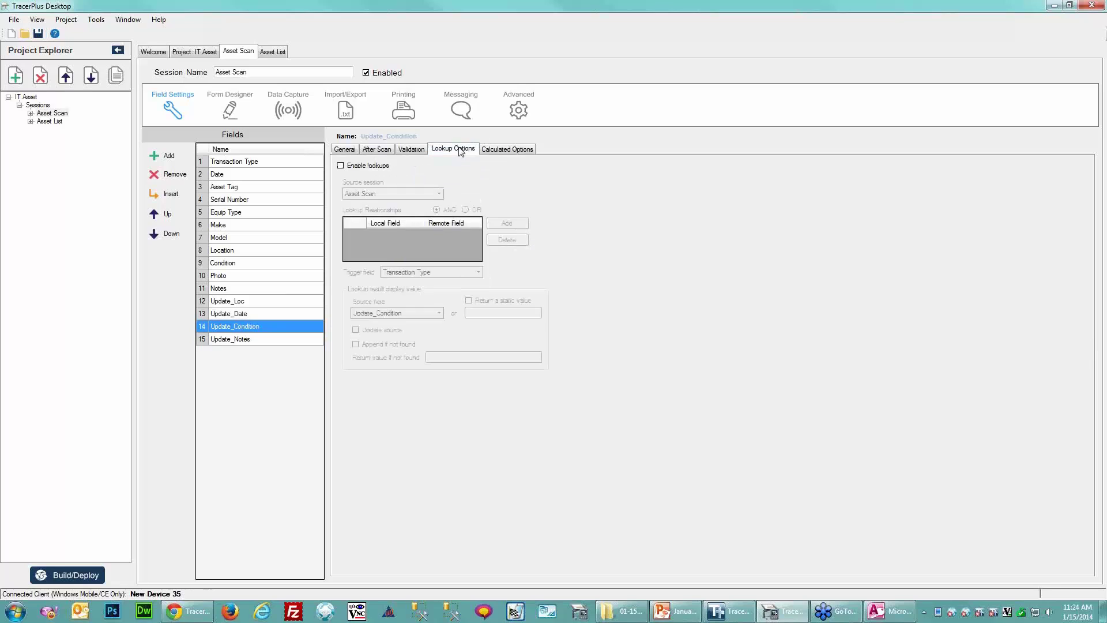
click(363, 166)
click(372, 190)
click(371, 213)
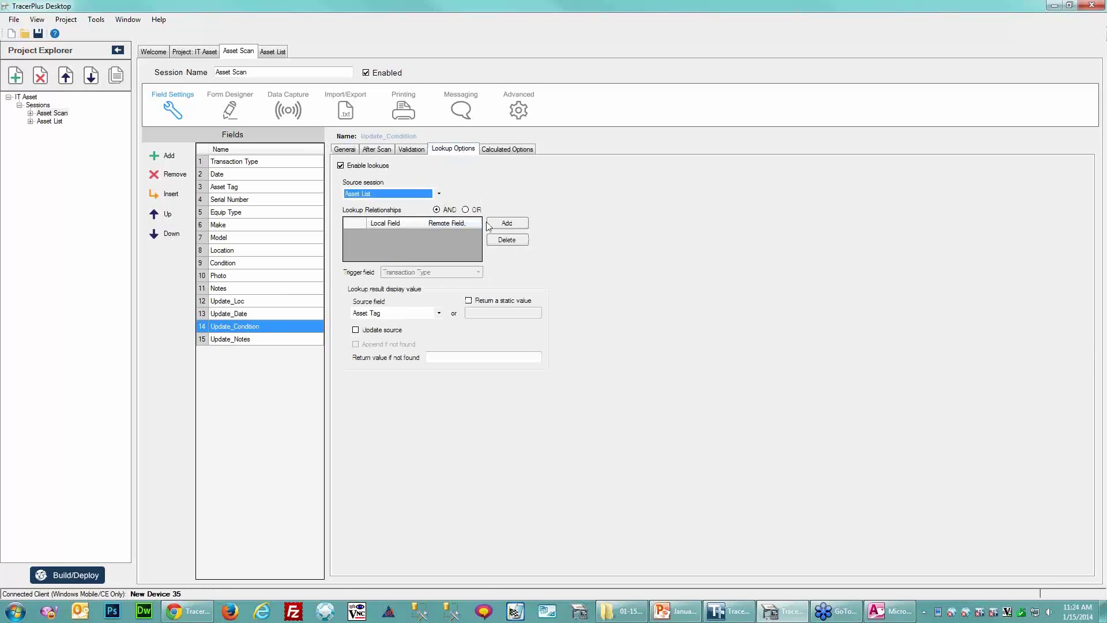
click(493, 223)
click(543, 280)
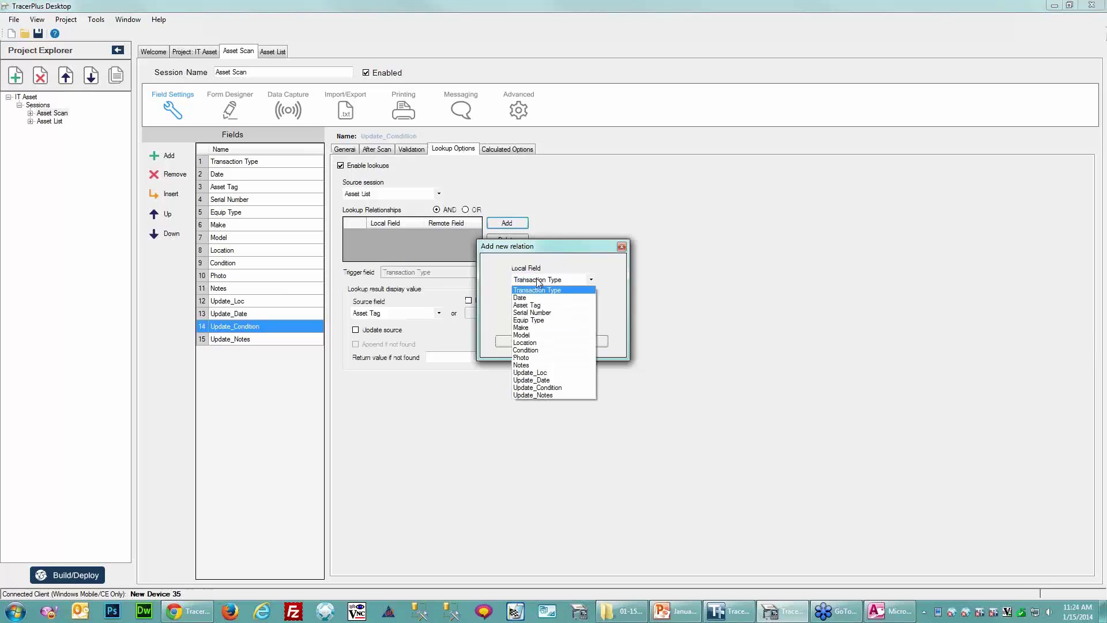
click(534, 306)
click(516, 341)
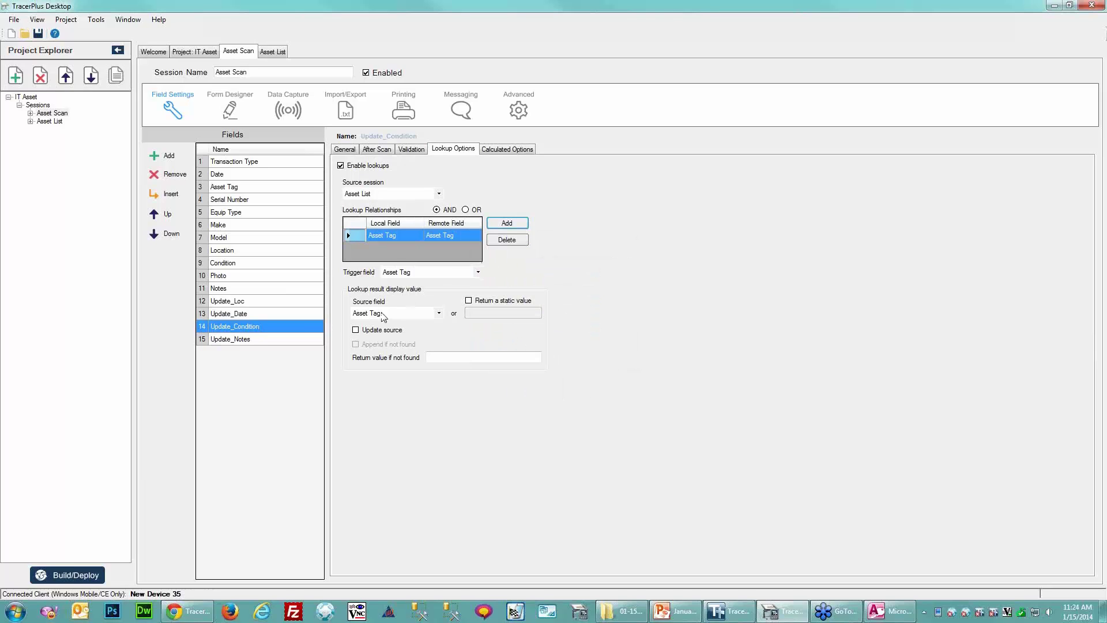
Set Update_Condition's lookup source field to Condition and turn on Update source.
click(376, 313)
click(369, 370)
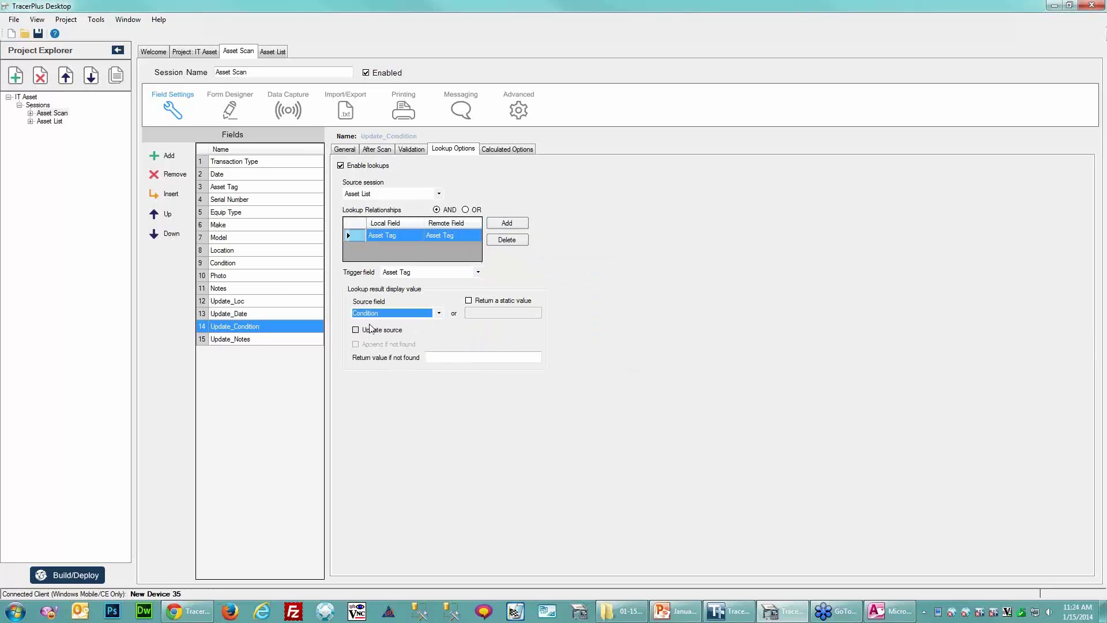
click(356, 331)
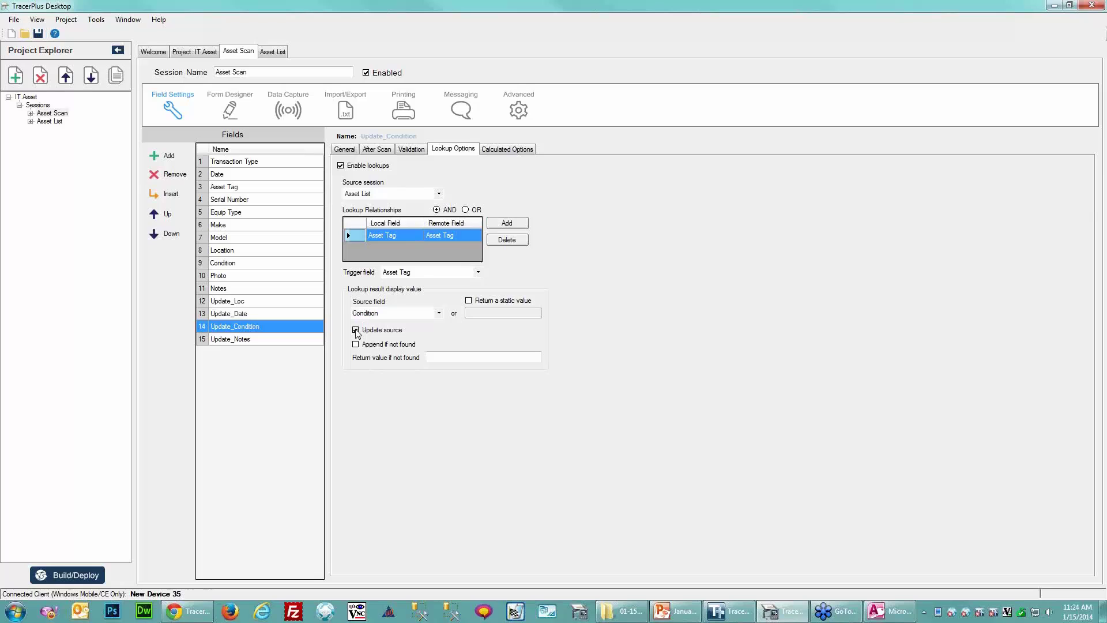
Insert the Condition field as the parameter of Update_Condition's Add calculation.
click(504, 152)
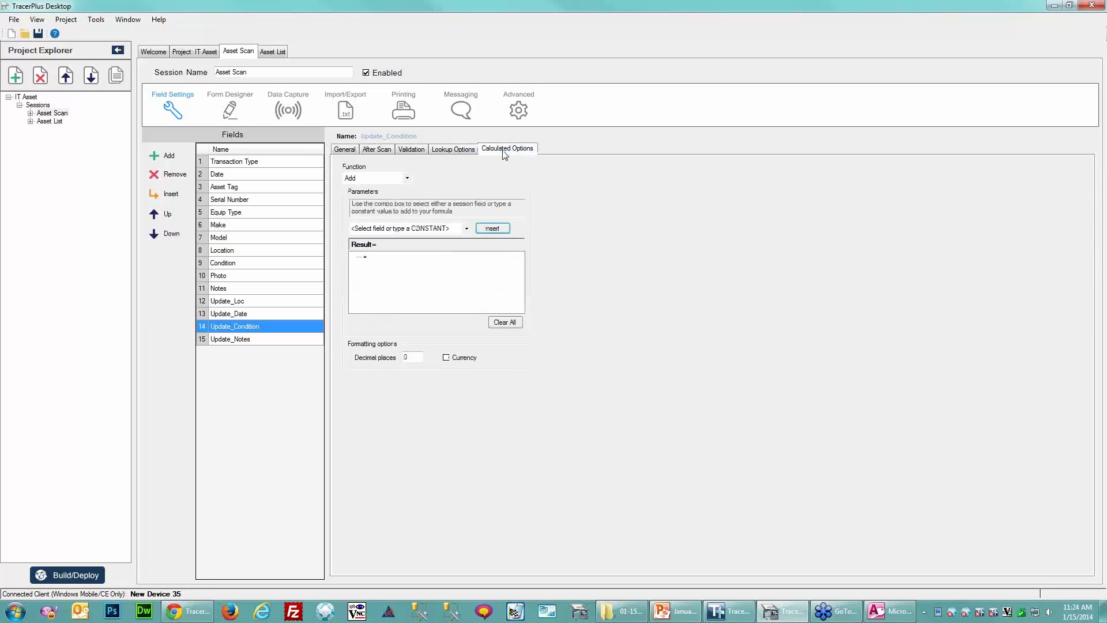
click(466, 228)
click(365, 299)
click(492, 229)
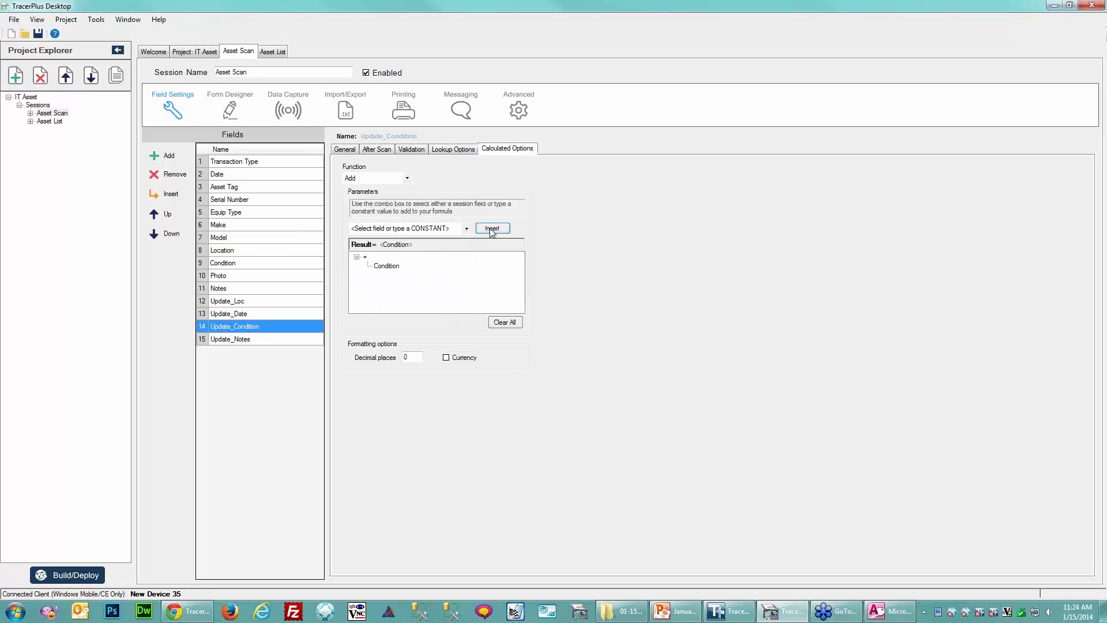
Enable lookups on Update_Notes with Asset List as the source session, relating the local Asset Tag to the remote Asset Tag.
click(252, 340)
click(347, 151)
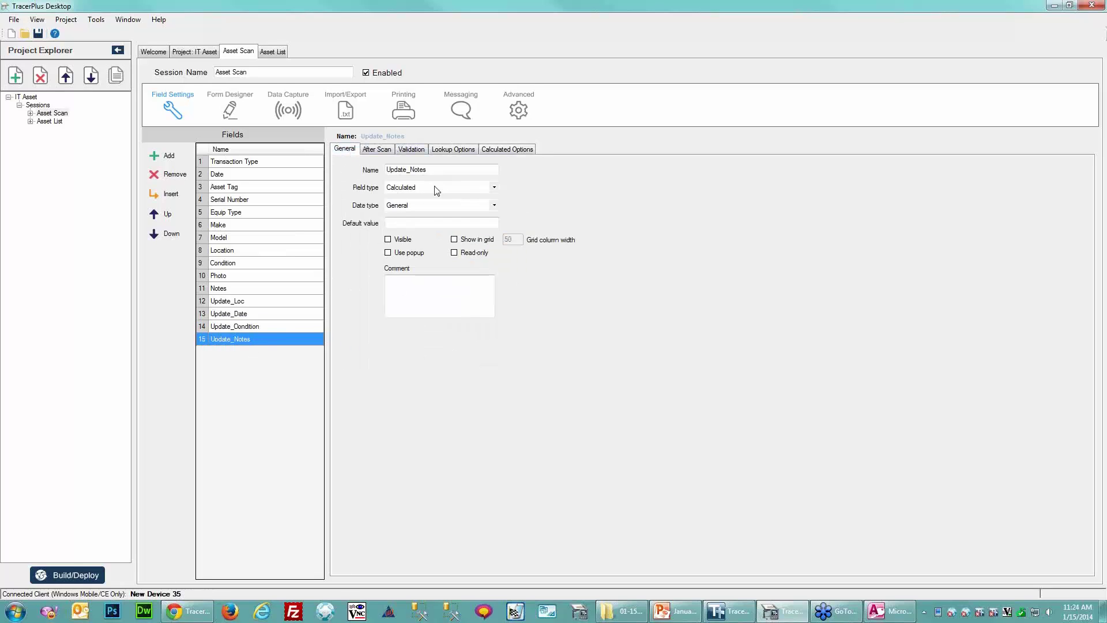
click(453, 150)
click(372, 167)
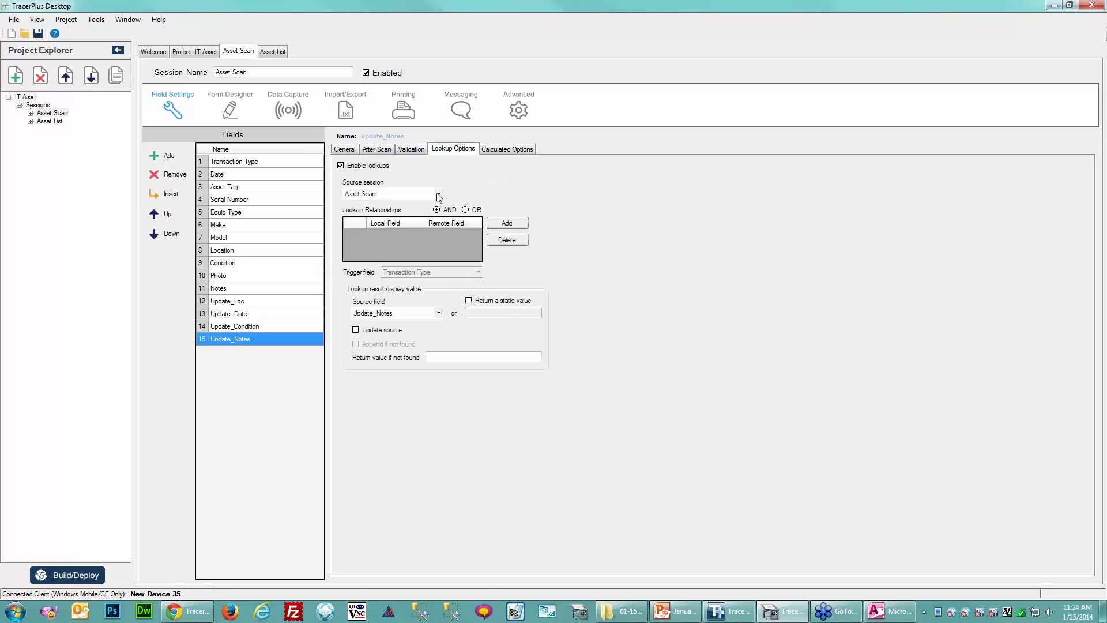
click(439, 194)
click(379, 208)
click(507, 223)
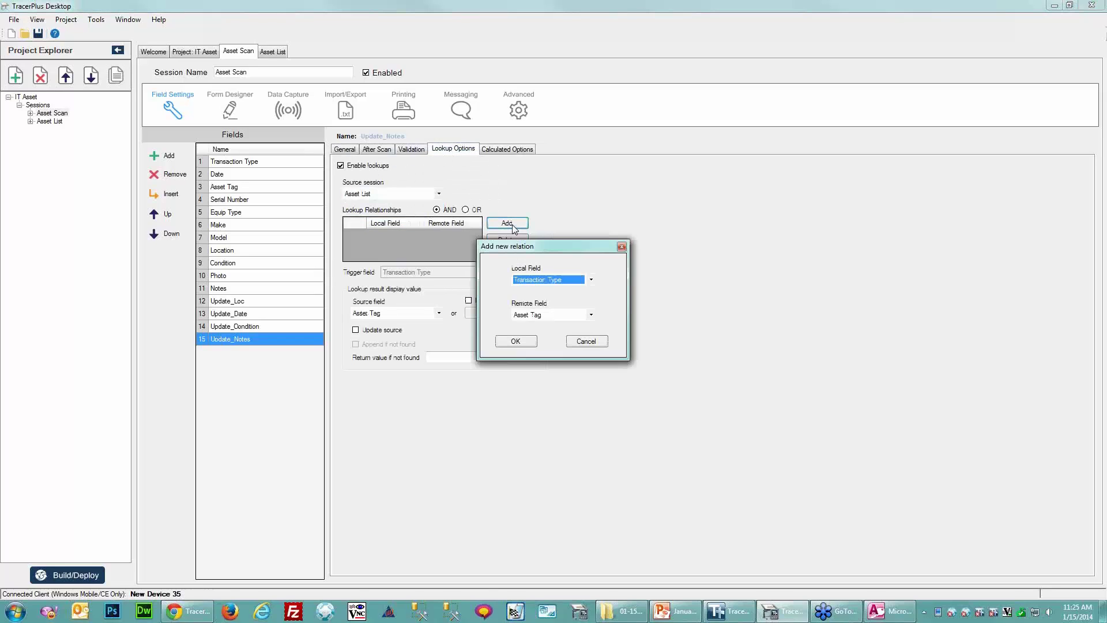
click(576, 279)
click(536, 305)
click(520, 341)
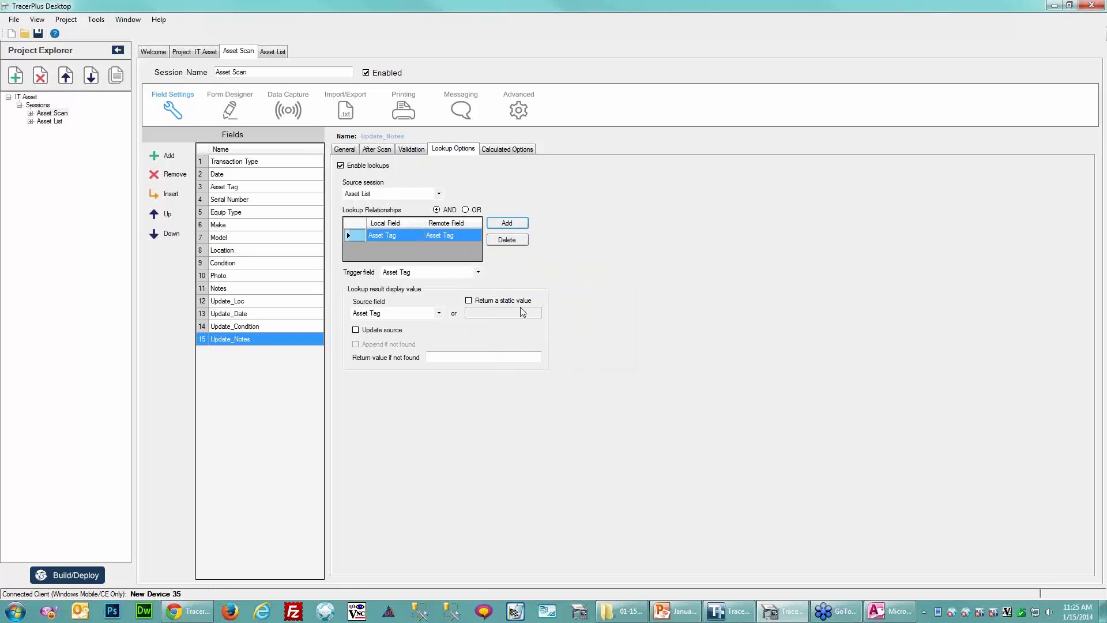
Set Update_Notes's lookup source field to Notes and turn on Update source.
click(439, 313)
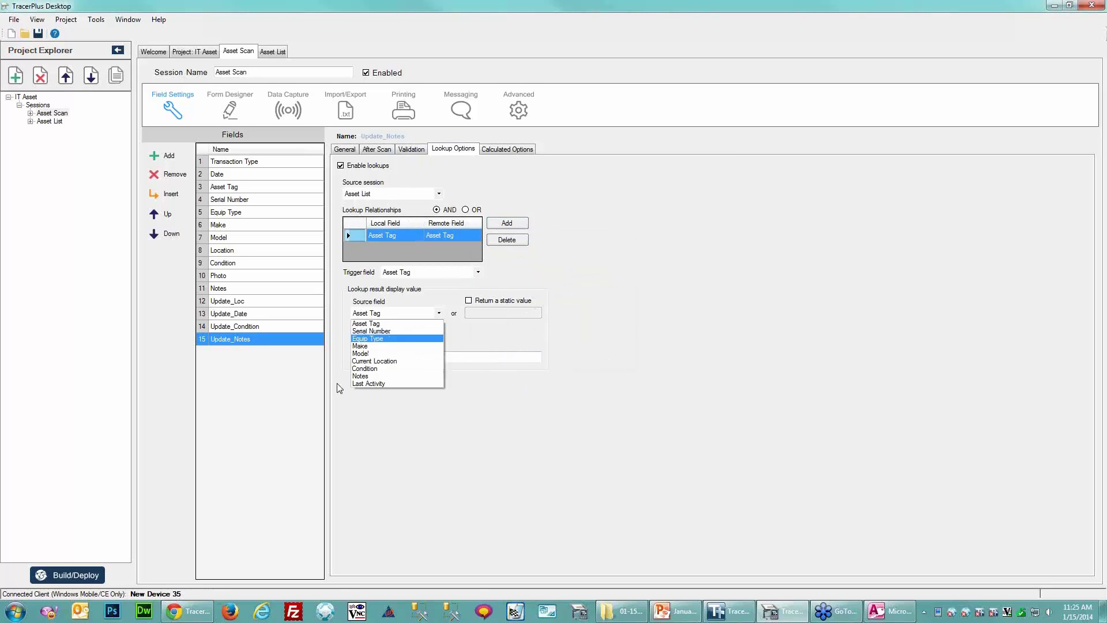
click(362, 376)
click(355, 331)
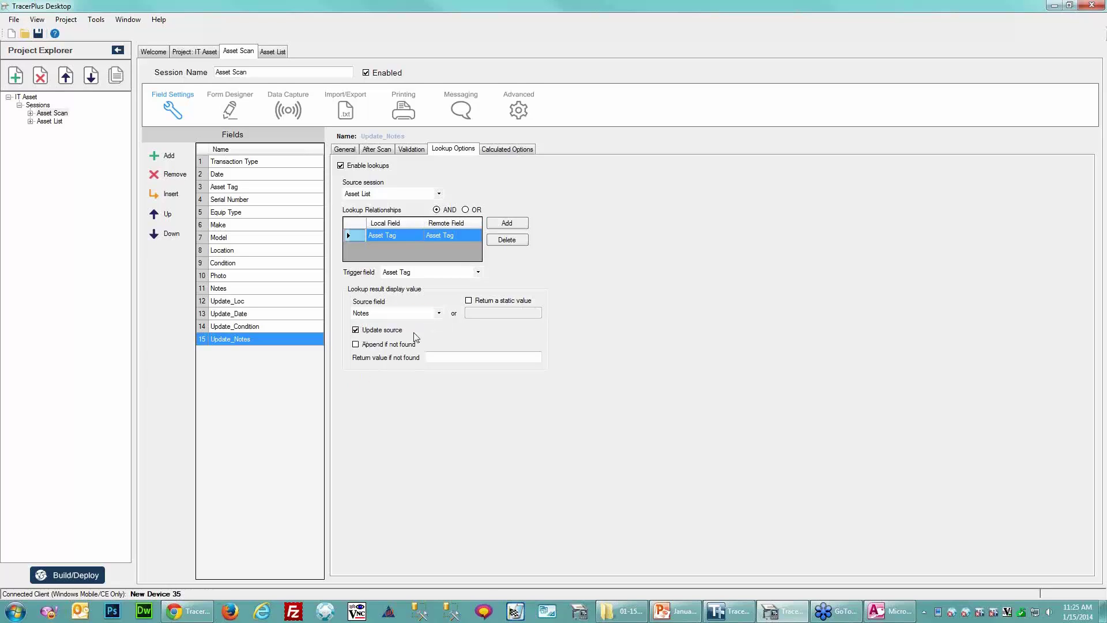
Insert the Notes field as the parameter of Update_Notes's Add calculation.
click(522, 150)
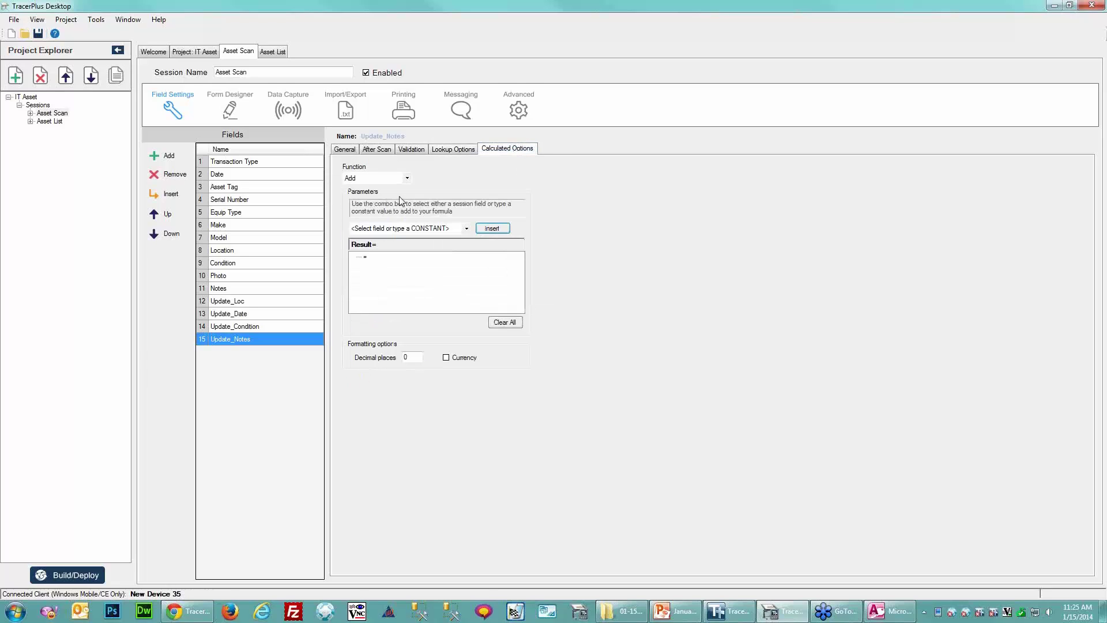
click(467, 229)
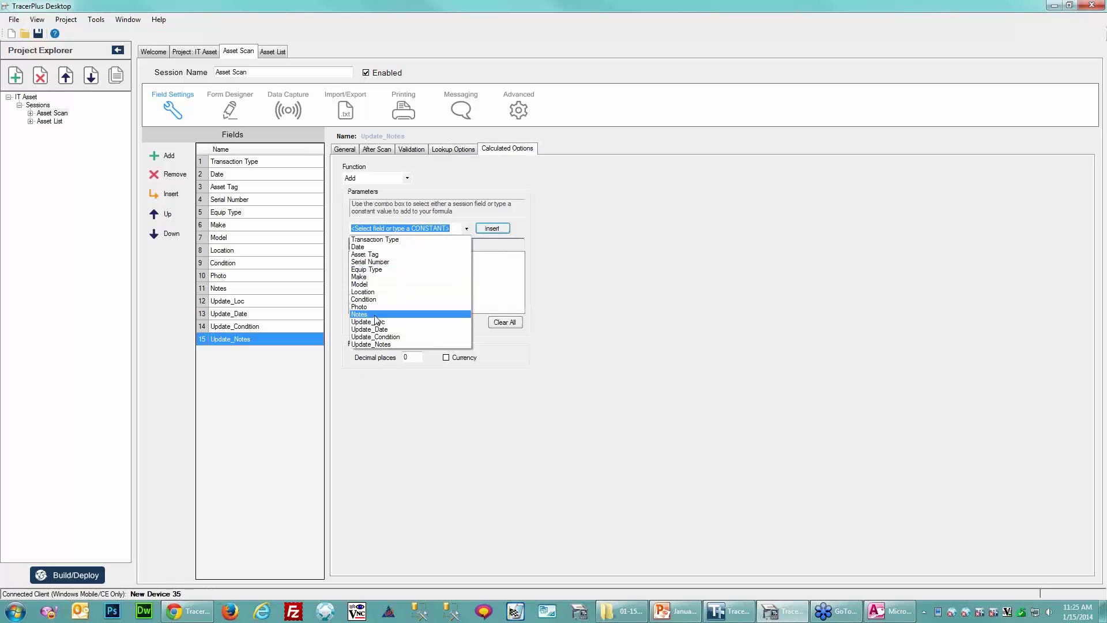
click(398, 314)
click(493, 229)
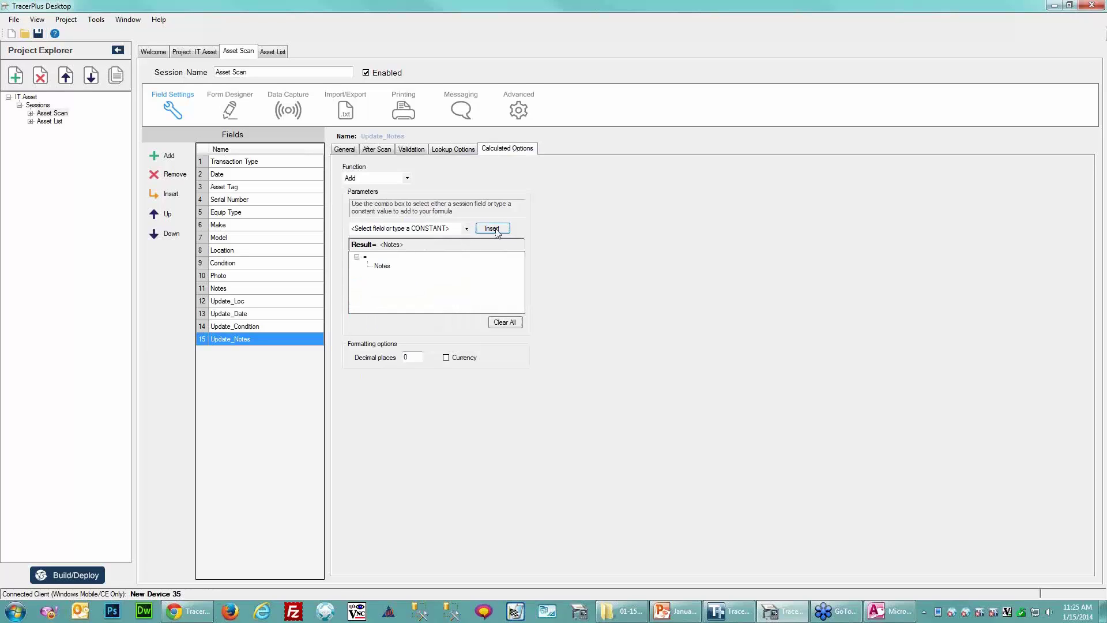
Make the Transaction Type field go to the Asset Tag field after a scan.
click(340, 152)
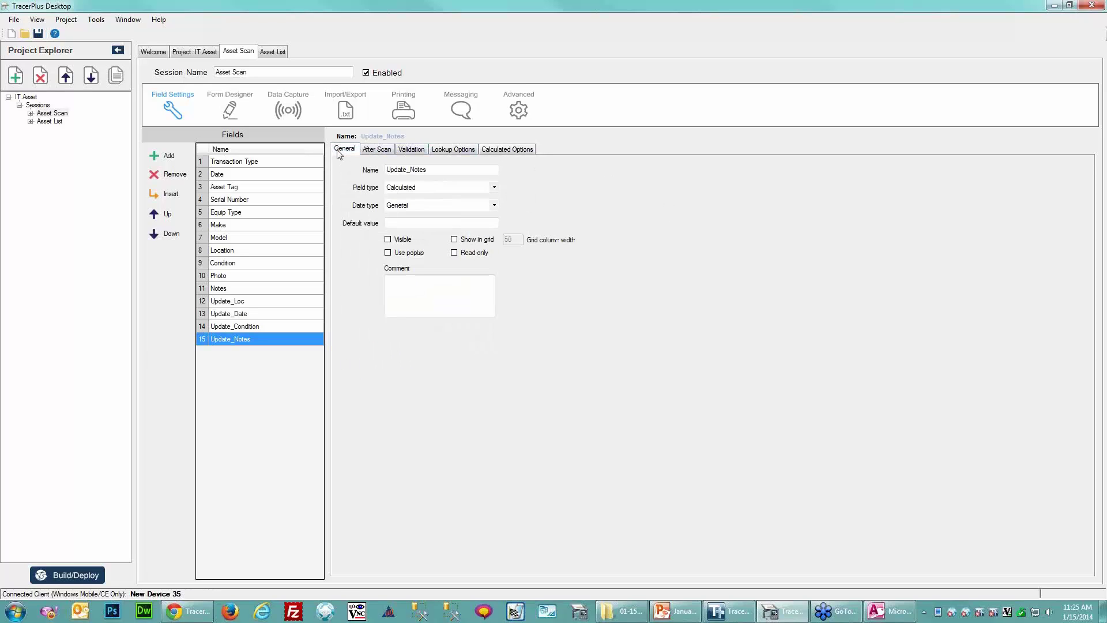
click(269, 164)
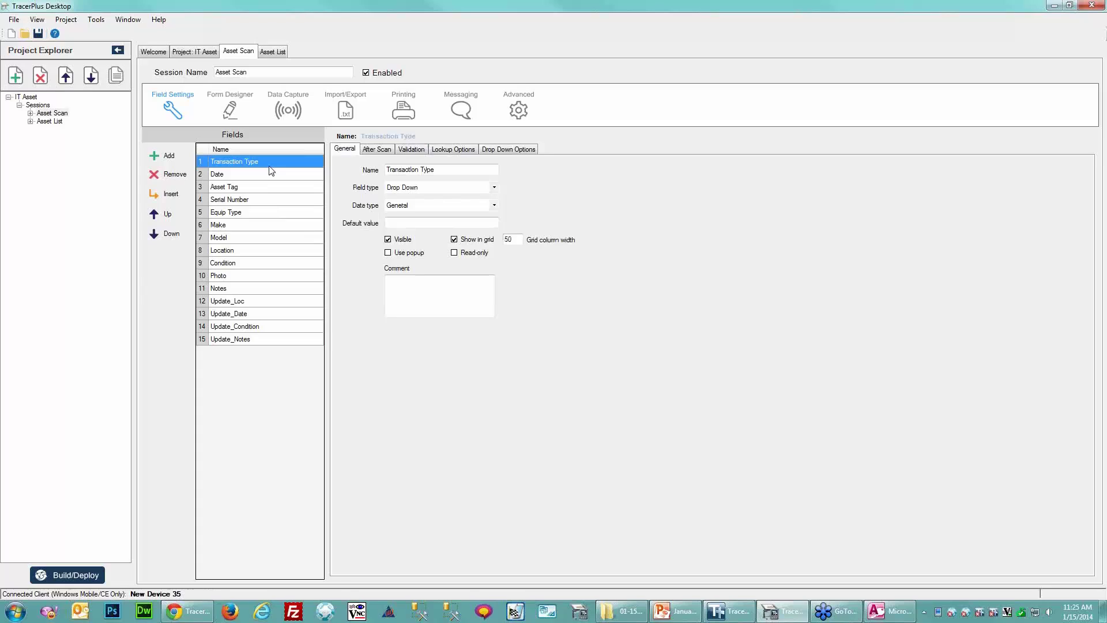
click(379, 151)
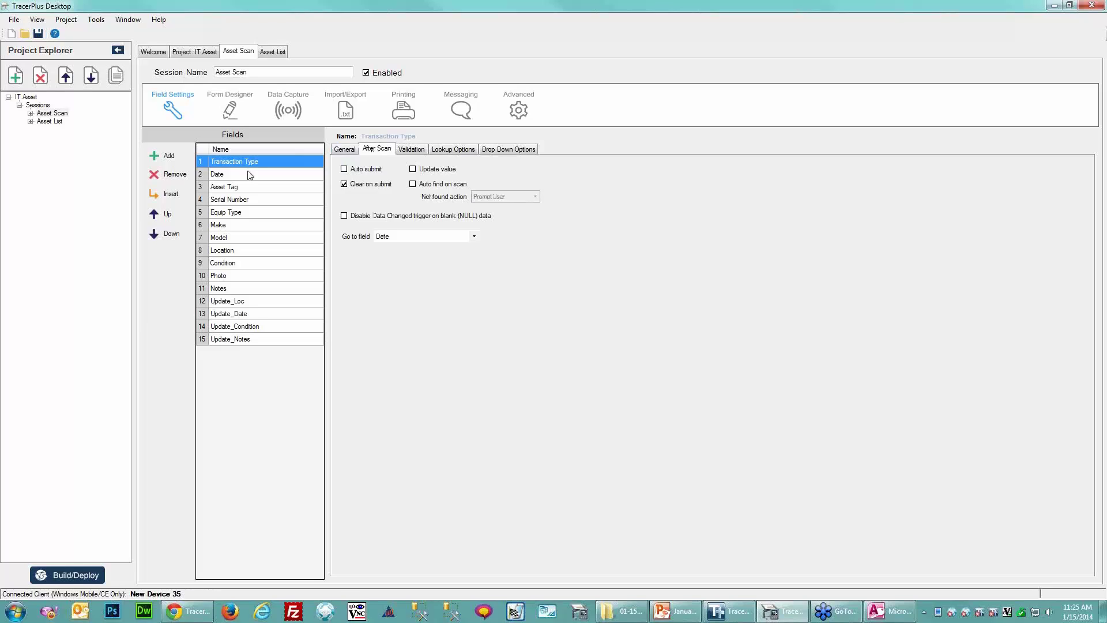
click(473, 237)
click(411, 262)
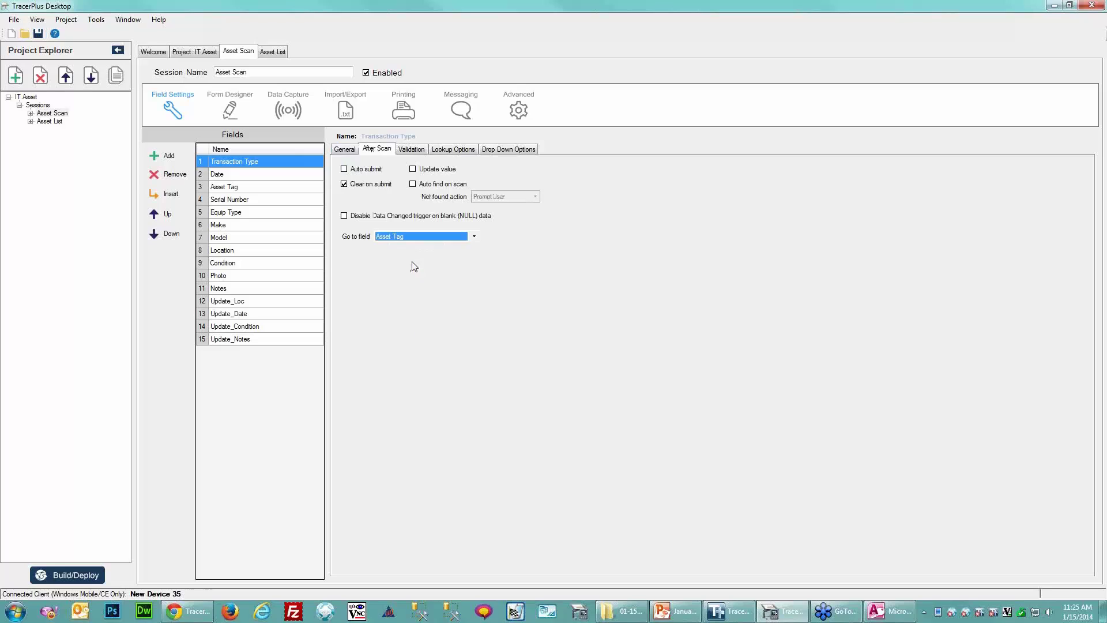
Make the Asset Tag field go to the Location field after a scan.
click(257, 187)
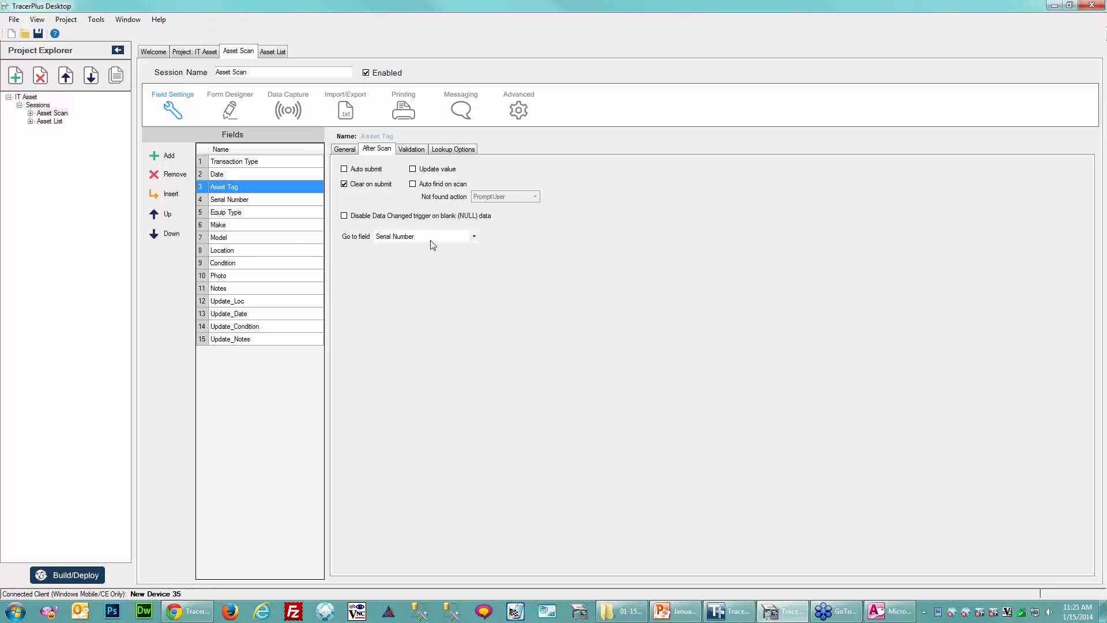
click(473, 236)
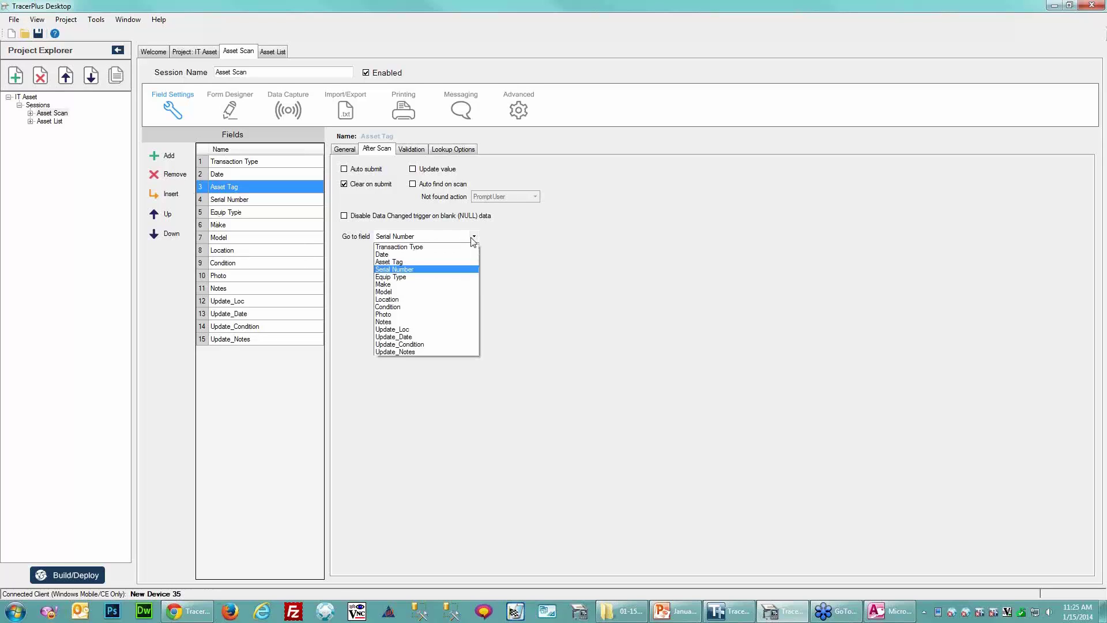
click(389, 300)
Review the after-scan settings of Location and Condition, and make Photo go to the Notes field with Auto submit turned off.
click(247, 249)
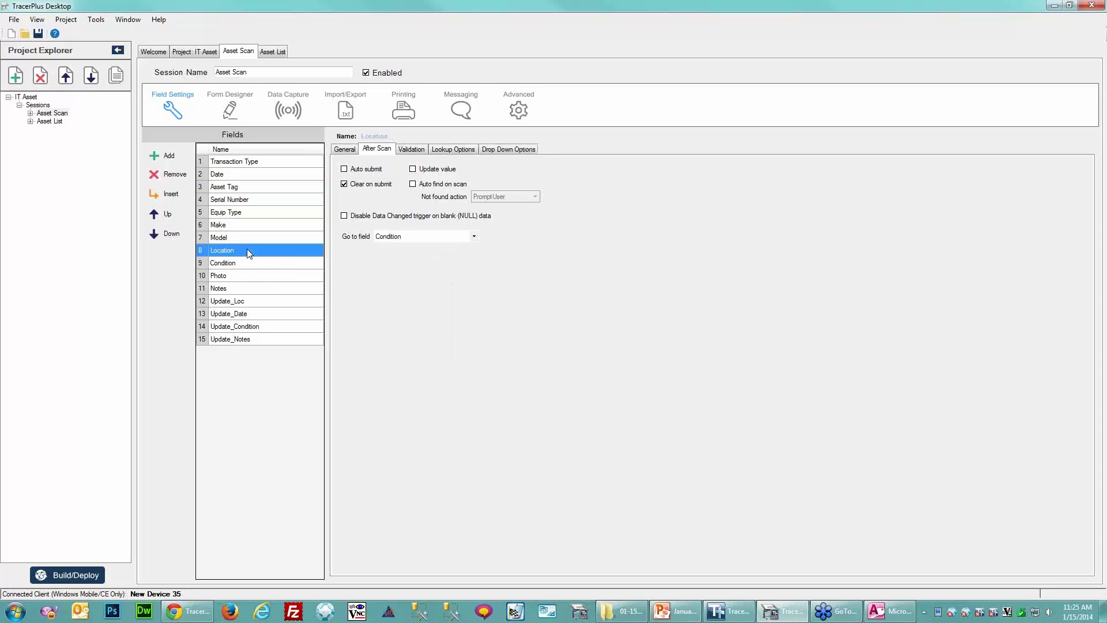
click(235, 266)
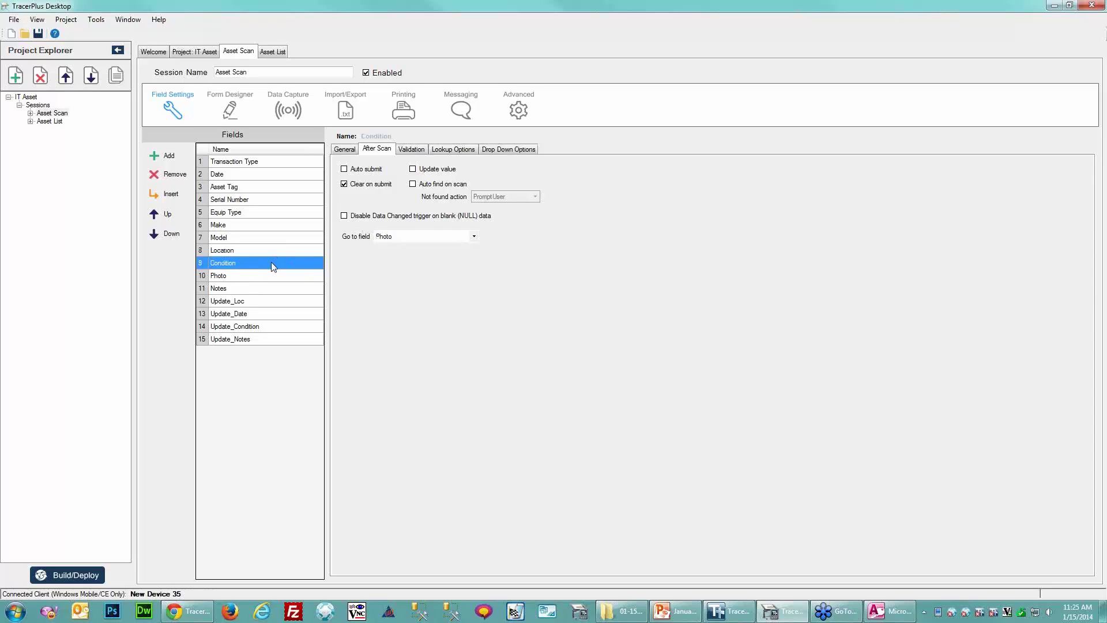
click(225, 279)
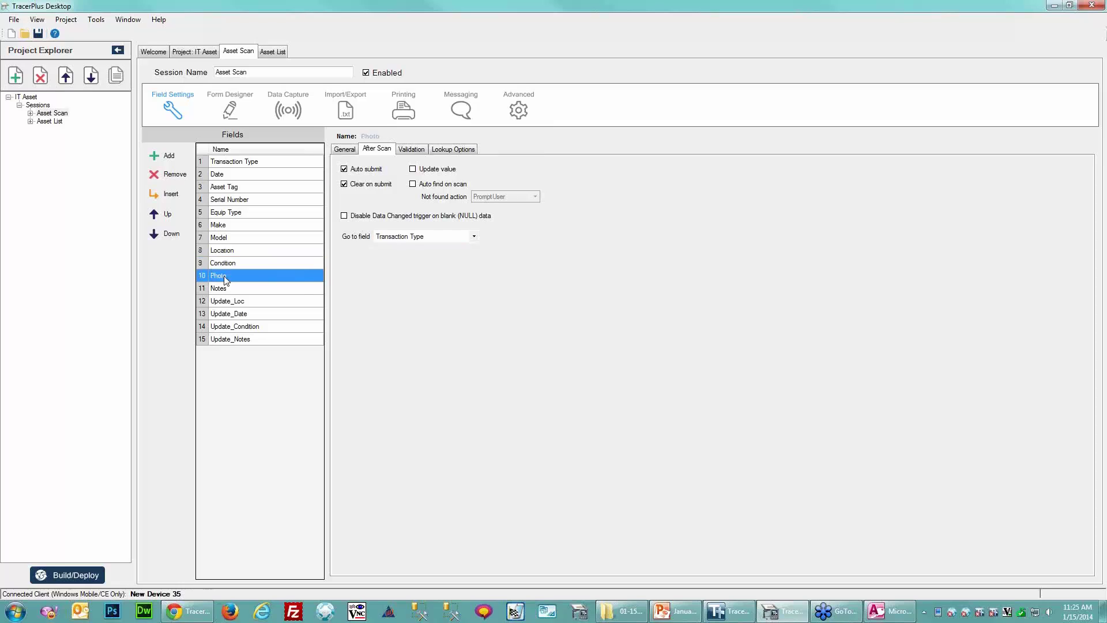
click(424, 237)
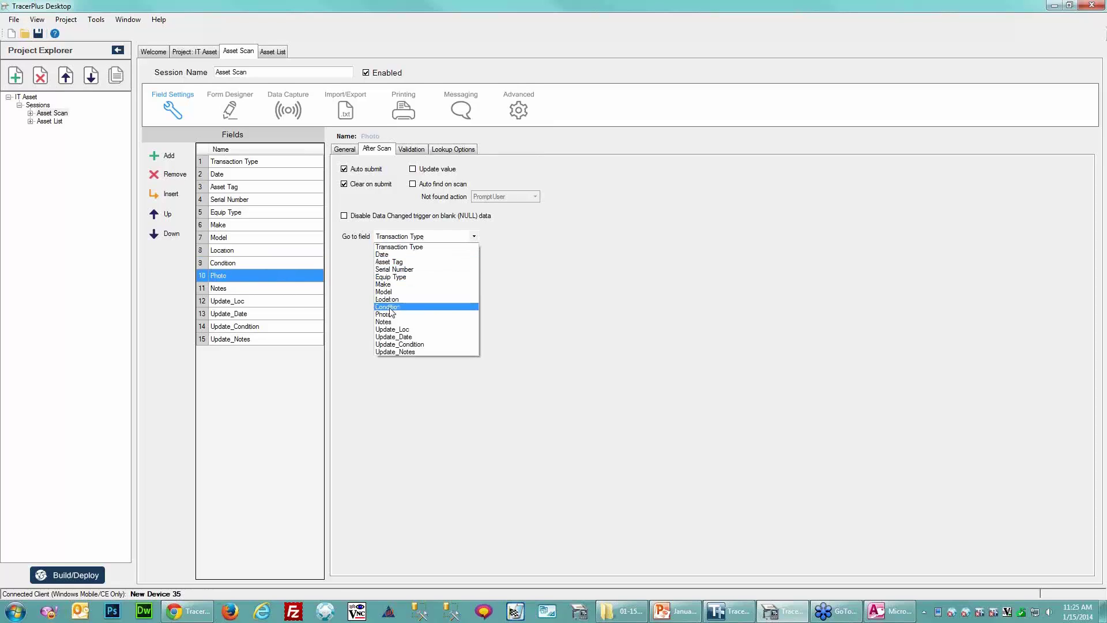
click(384, 322)
click(344, 170)
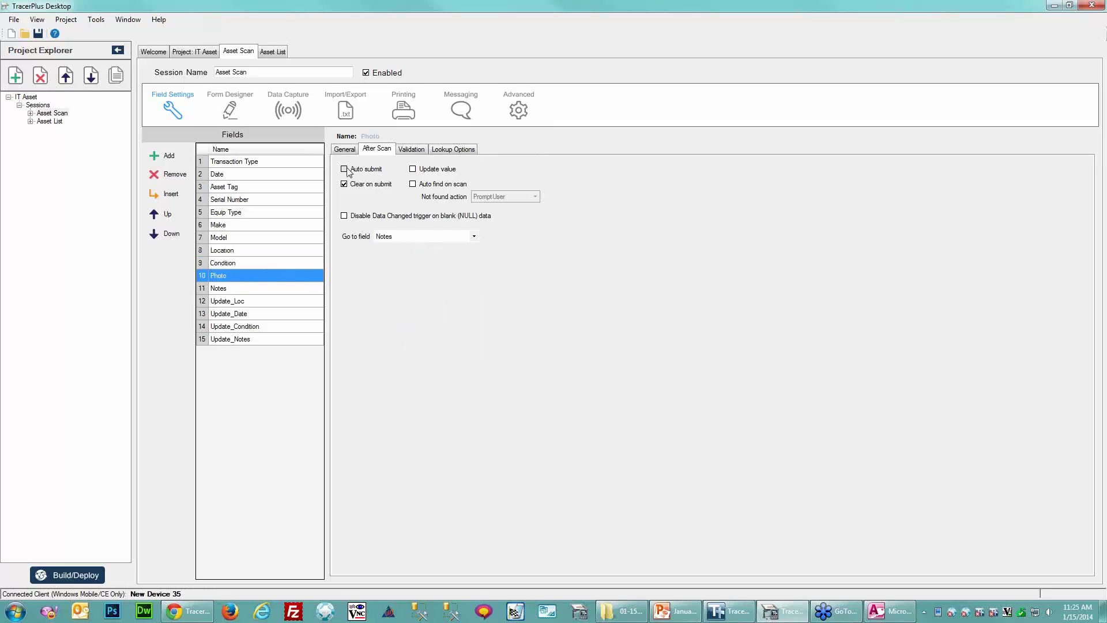
Turn off Clear on submit for the Transaction Type and Location fields.
click(230, 289)
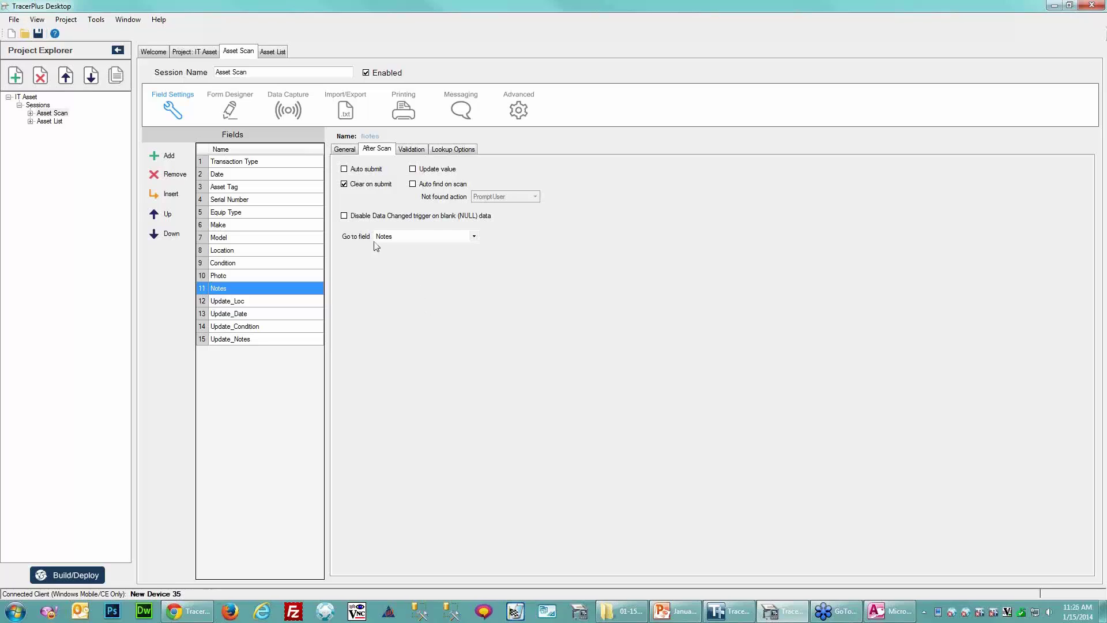
click(264, 163)
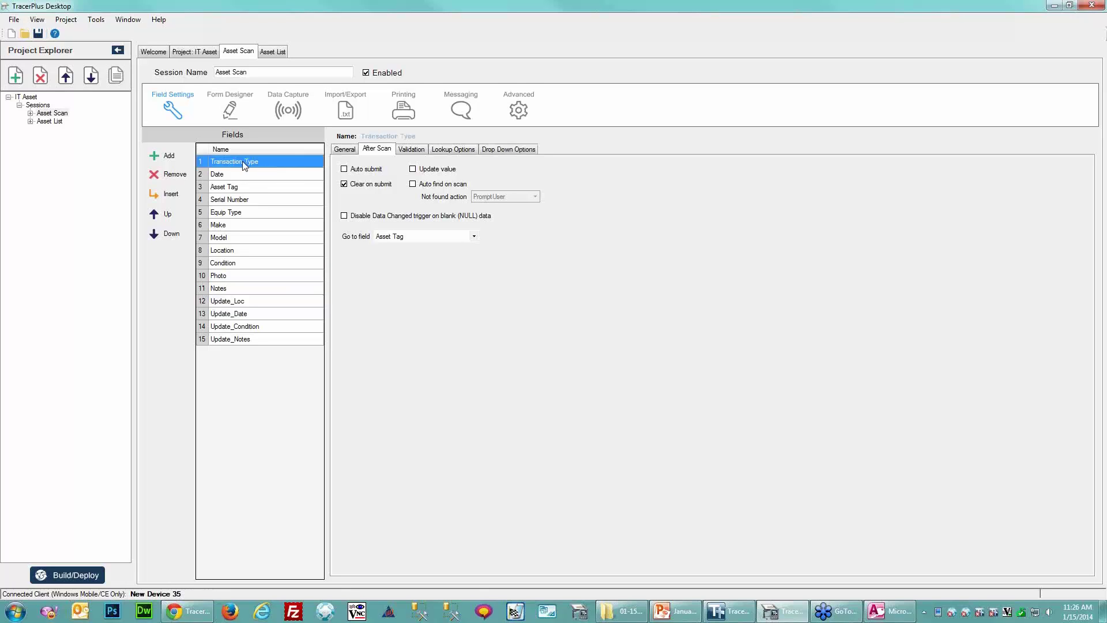
click(345, 184)
click(275, 250)
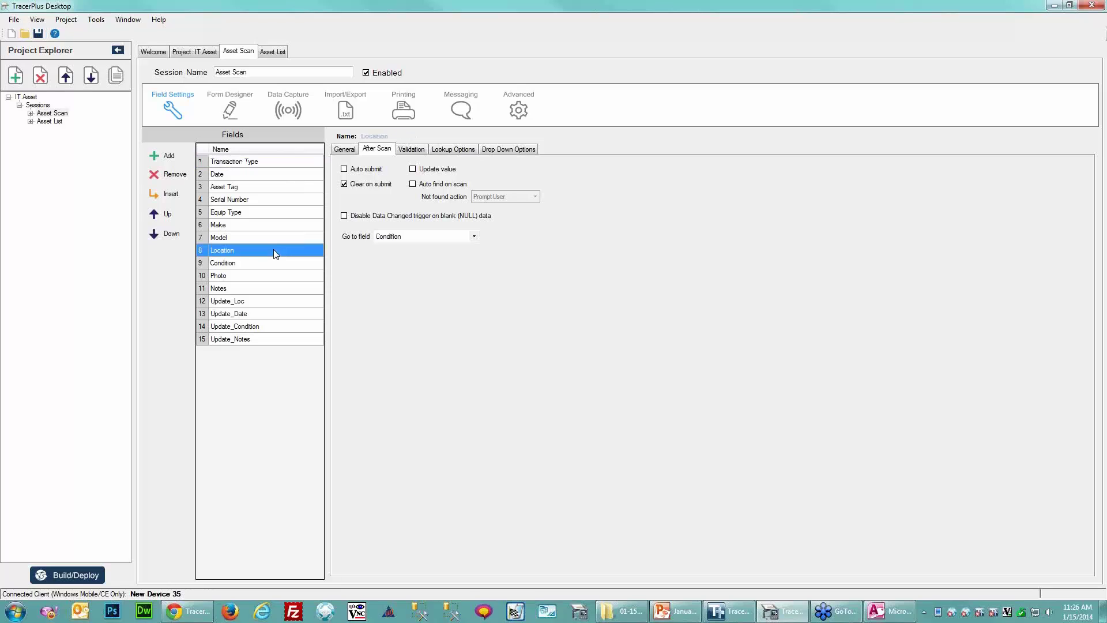
click(344, 184)
click(254, 164)
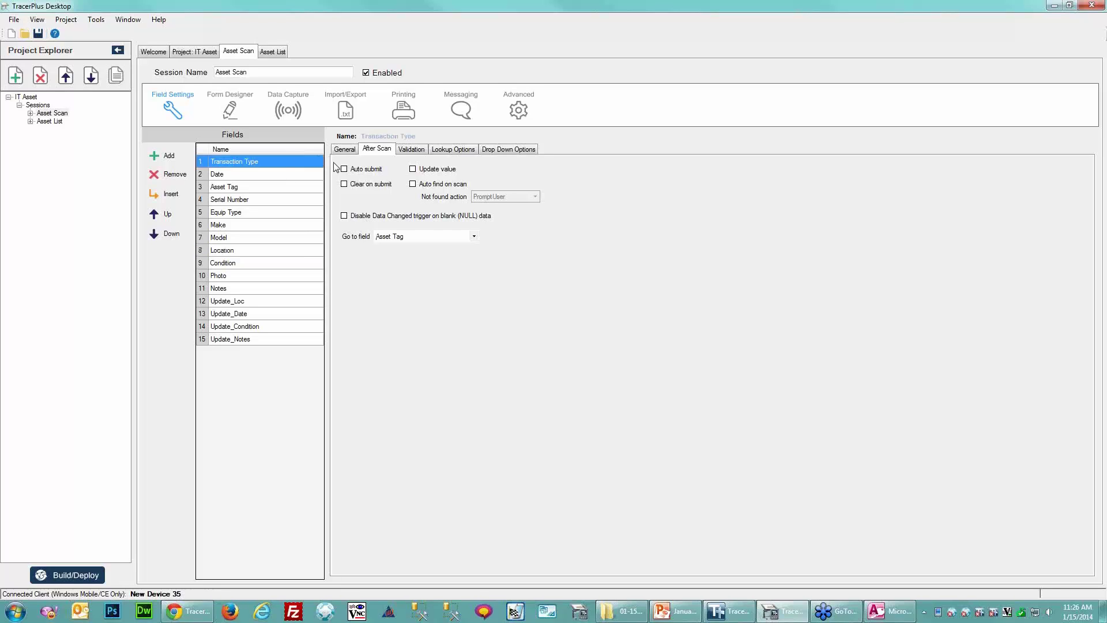
Create the default form for the Asset Scan session from its field settings and select the form's tab control.
click(227, 112)
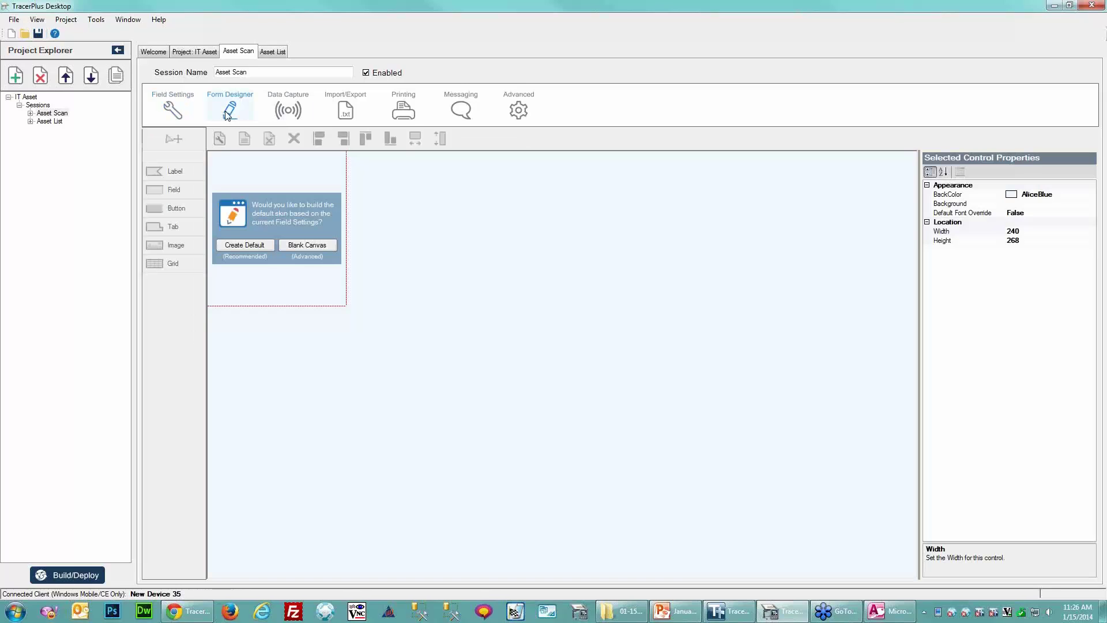
click(228, 244)
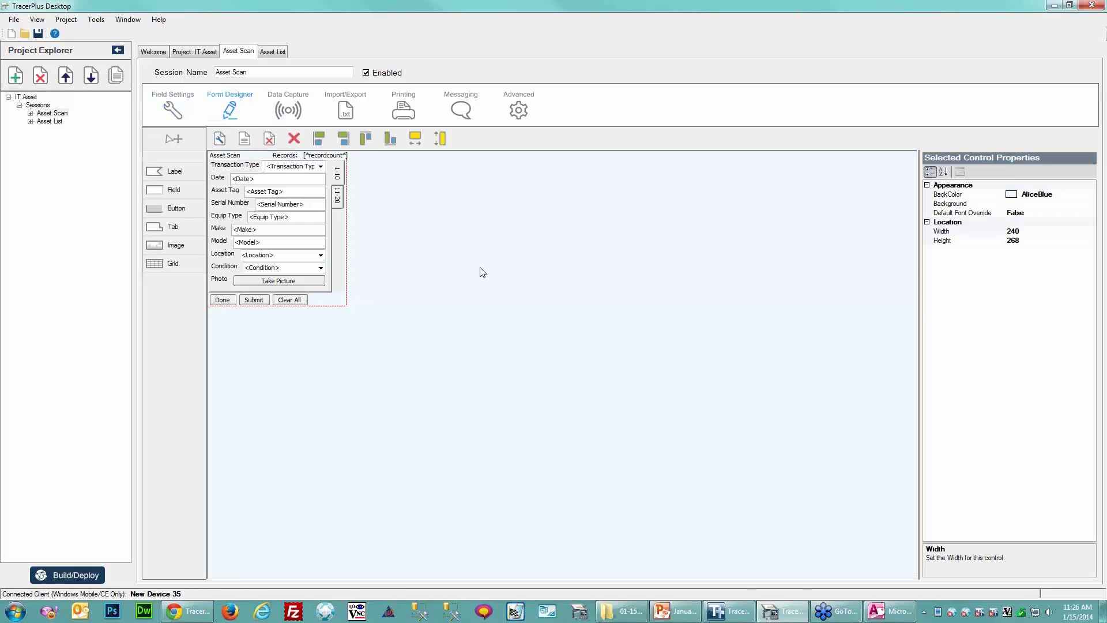
click(334, 170)
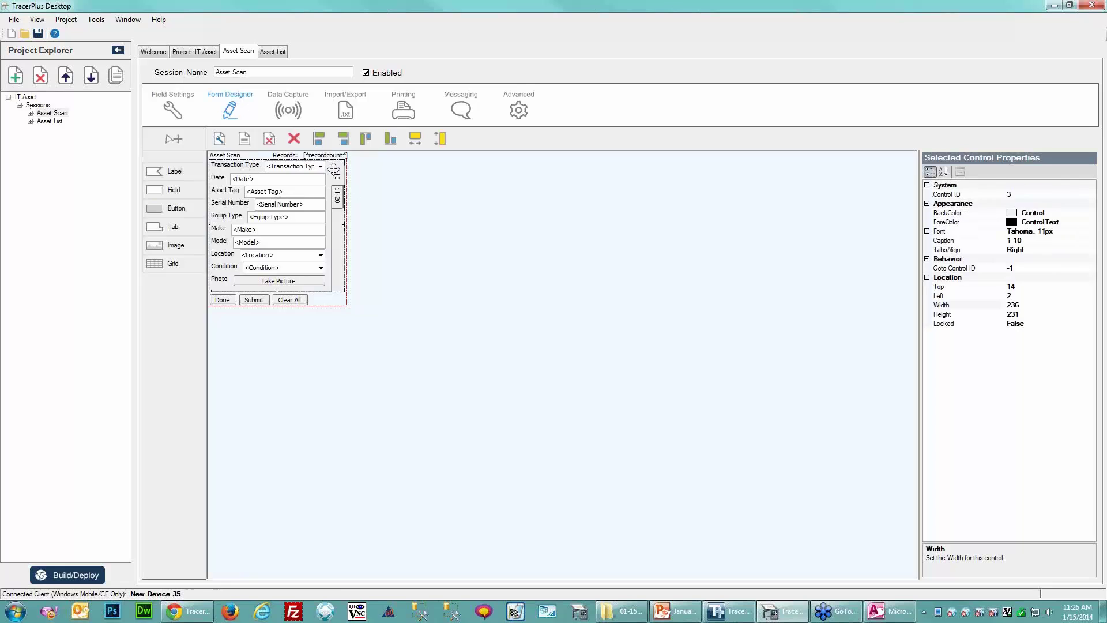
Open the MyMobiler view of the handheld device and place its window over the empty area beside the form.
click(440, 254)
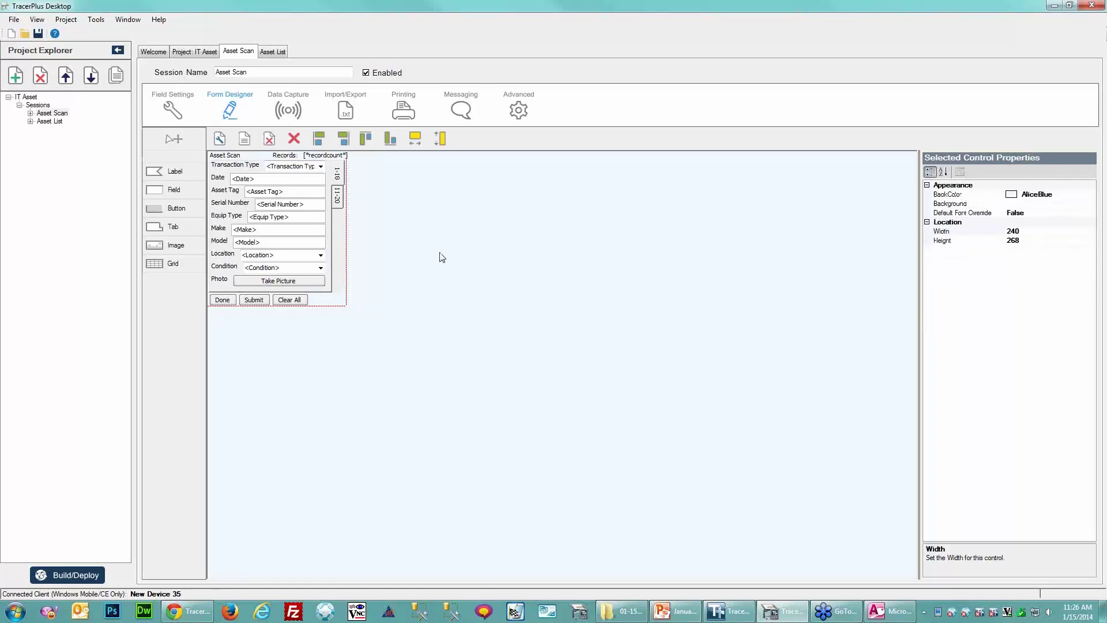
double_click(938, 612)
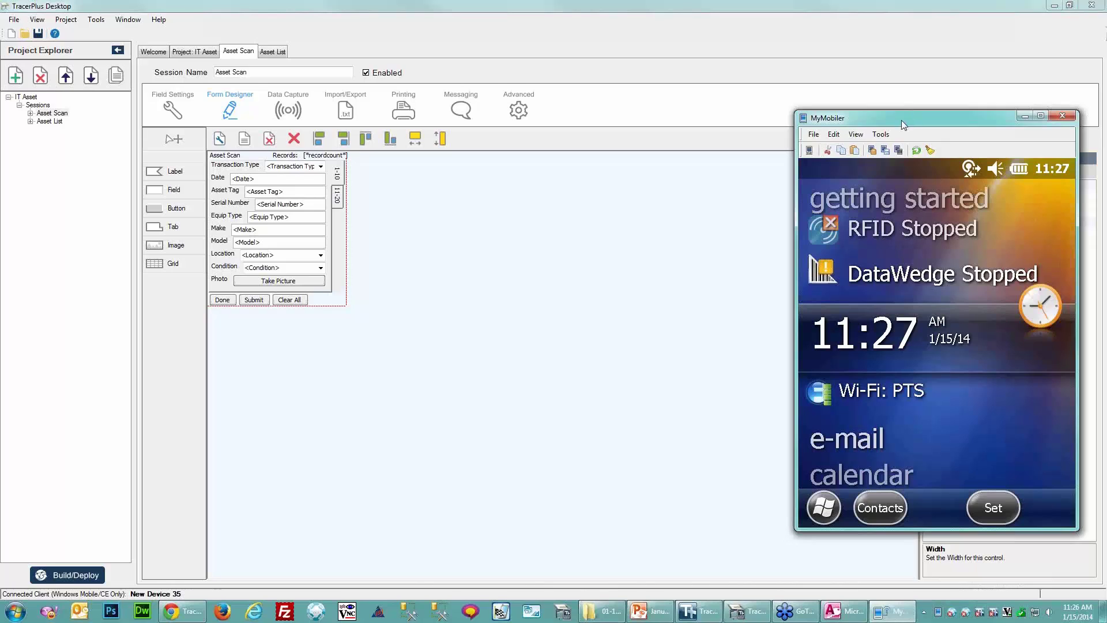
drag(903, 120, 713, 91)
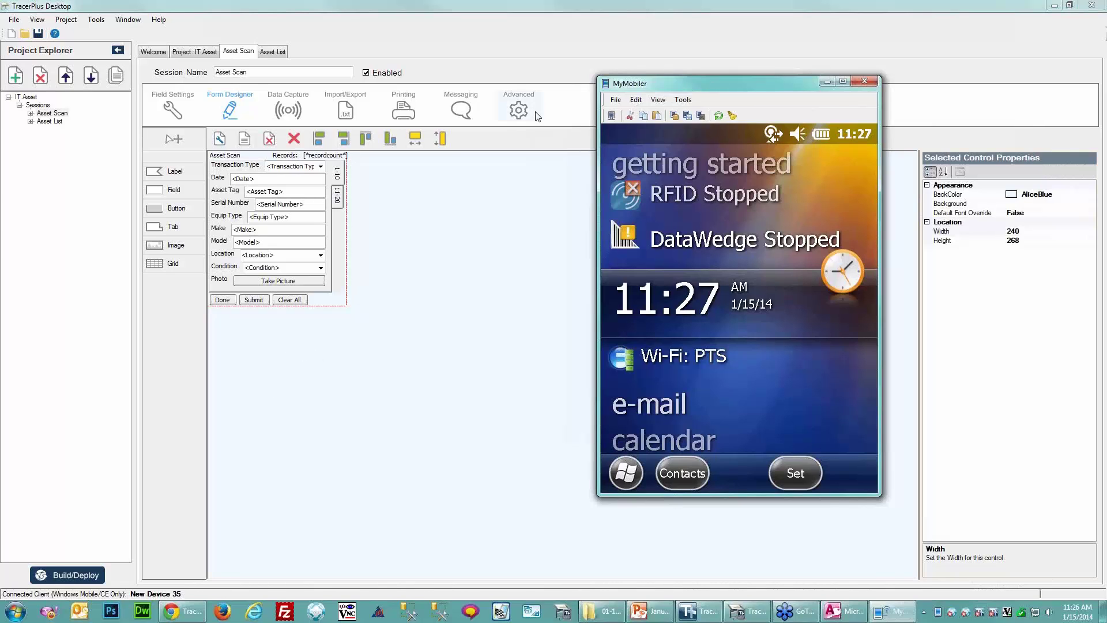
Build the project and deploy it to the connected Windows Mobile client, then close the deployment options.
click(84, 576)
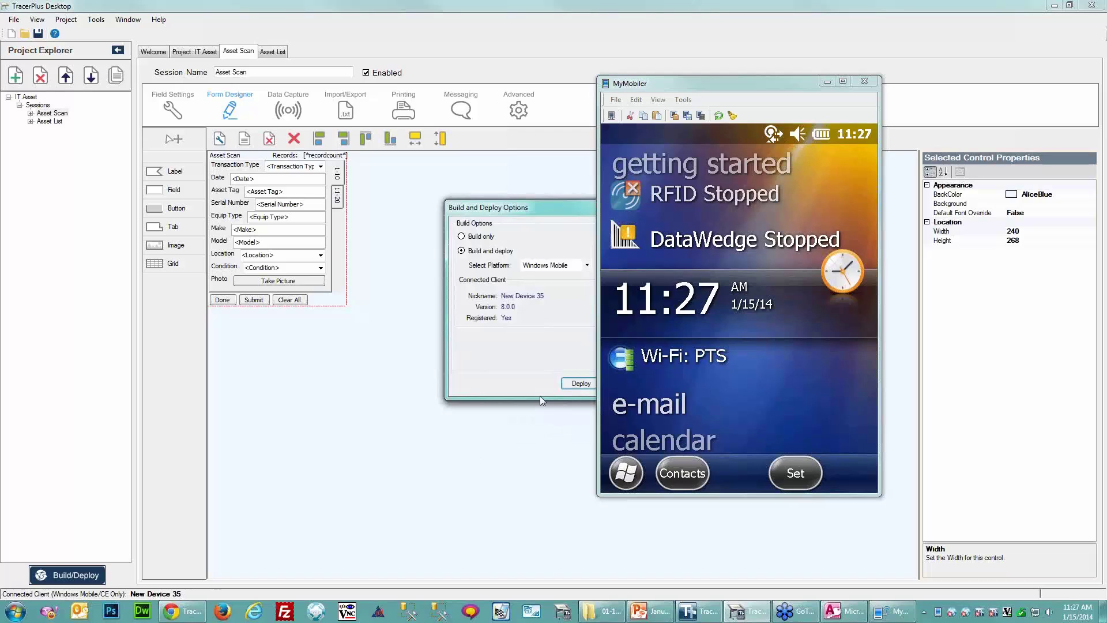
click(579, 385)
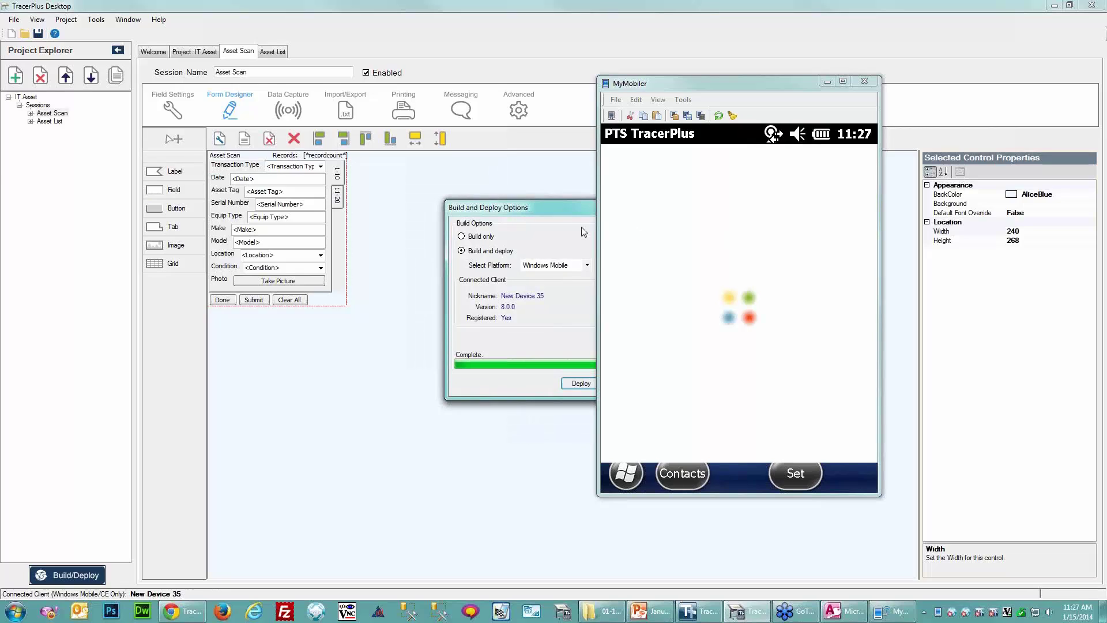
drag(539, 210, 426, 212)
click(512, 387)
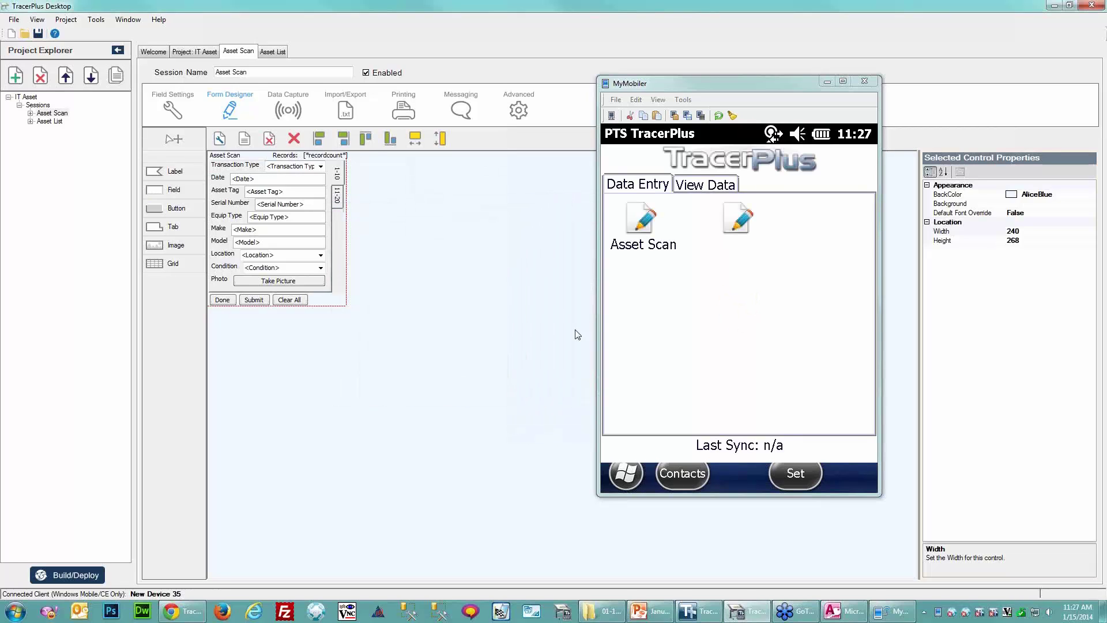
Check both pages of the Asset Scan form on the device and return to the session list.
click(643, 220)
click(642, 220)
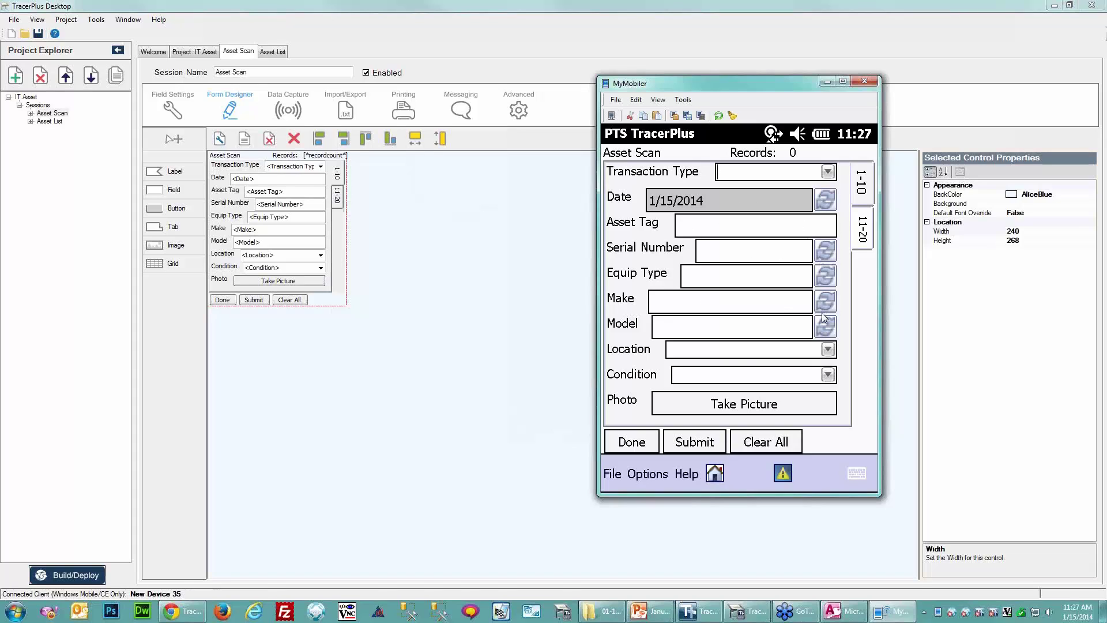
click(863, 233)
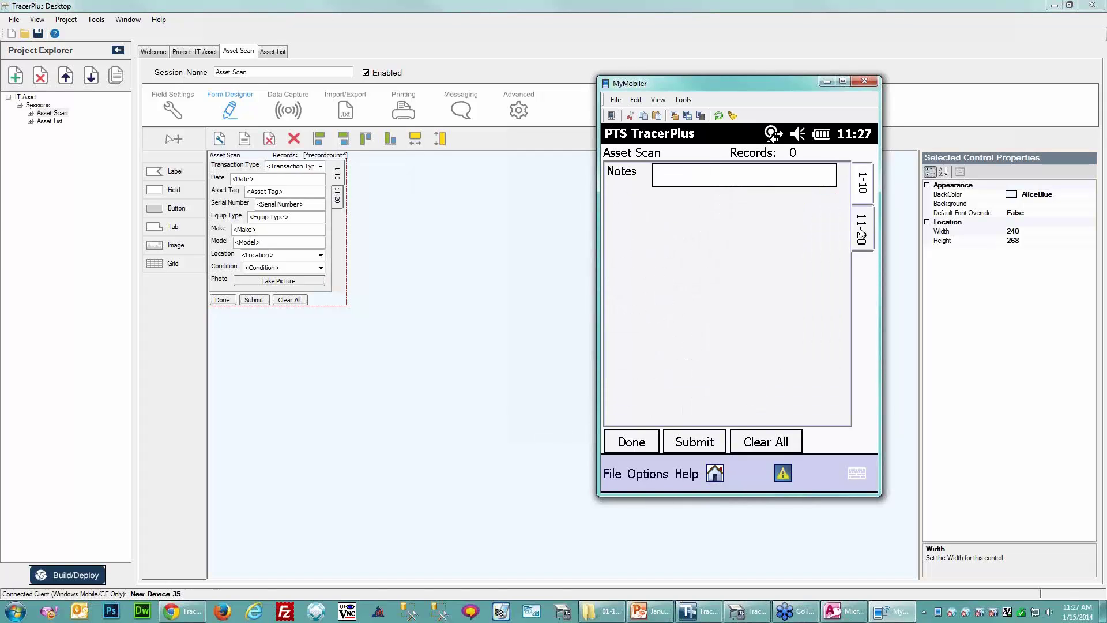
click(861, 183)
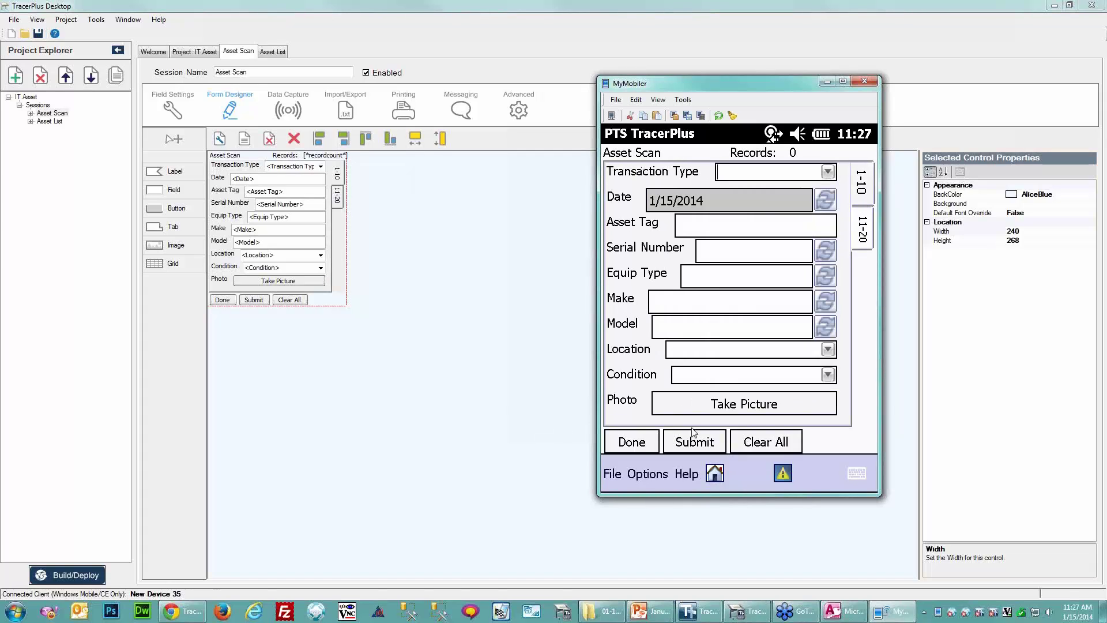
click(631, 442)
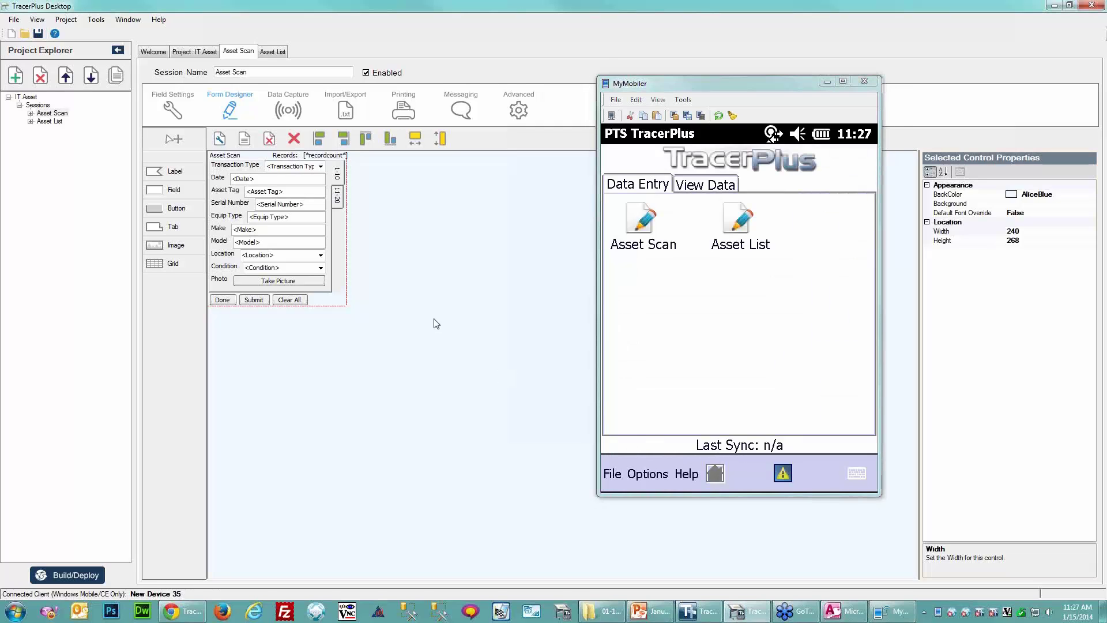
Widen the form's tab control so its page tabs extend past the form's right edge, and minimize the MyMobiler window.
click(338, 174)
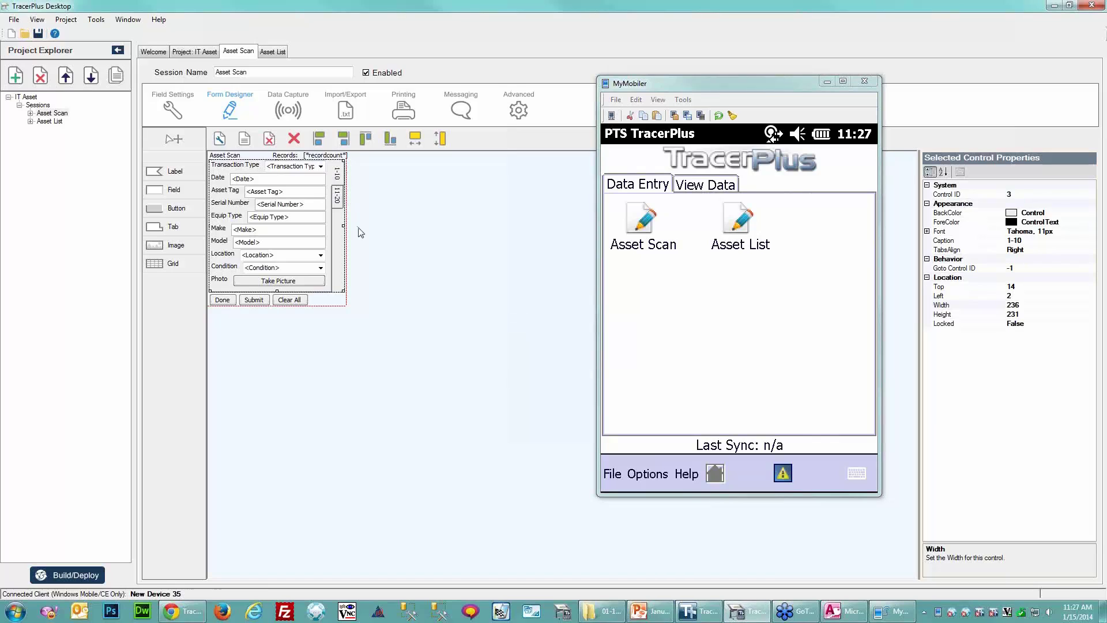
drag(344, 225, 361, 225)
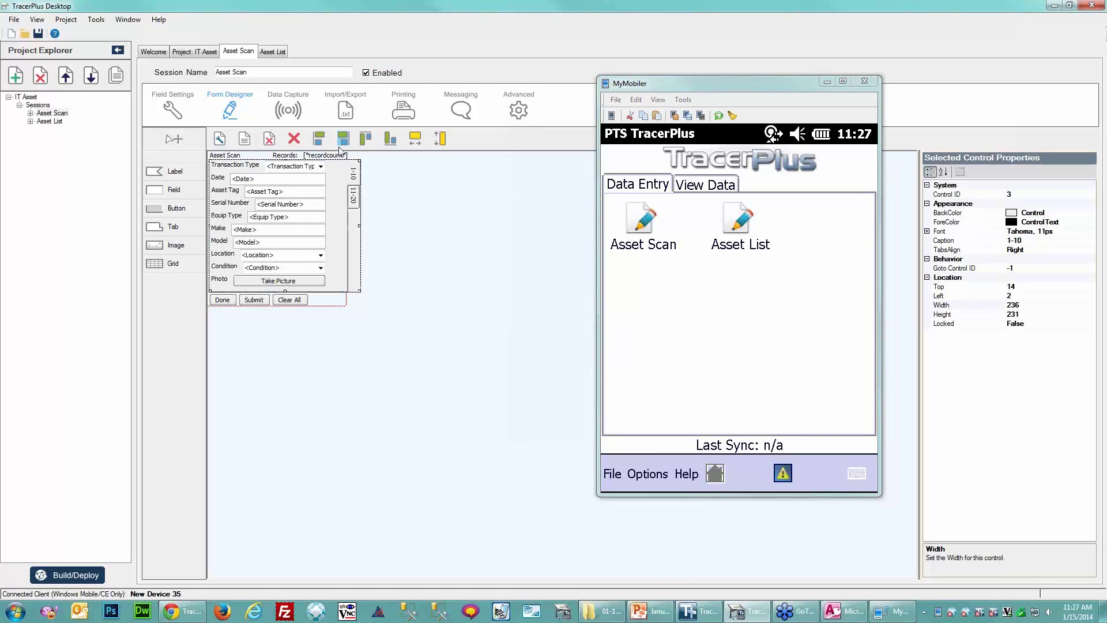
click(825, 82)
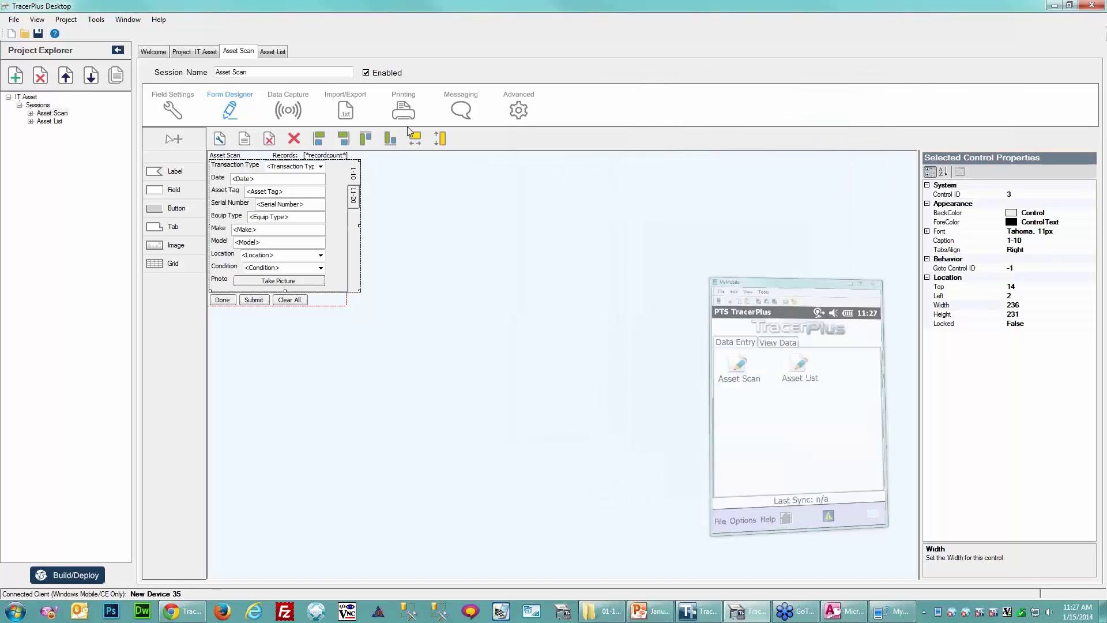
Set the font size of the Transaction Type, Location and Condition fields to 13.
click(293, 166)
ctrl+click(290, 255)
ctrl+click(289, 268)
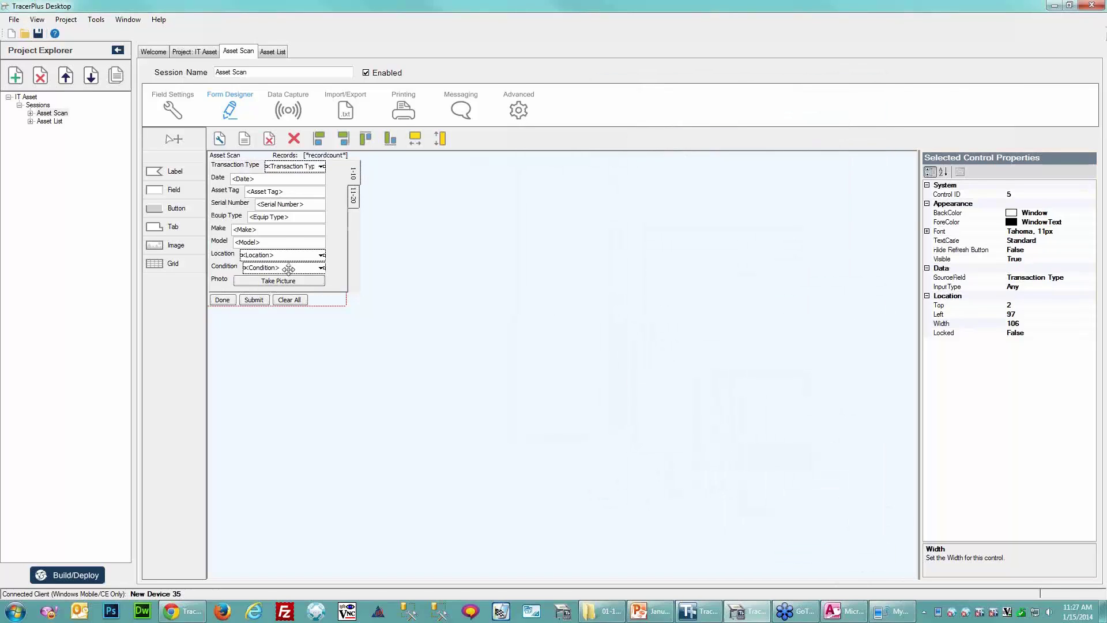
click(927, 231)
click(1042, 250)
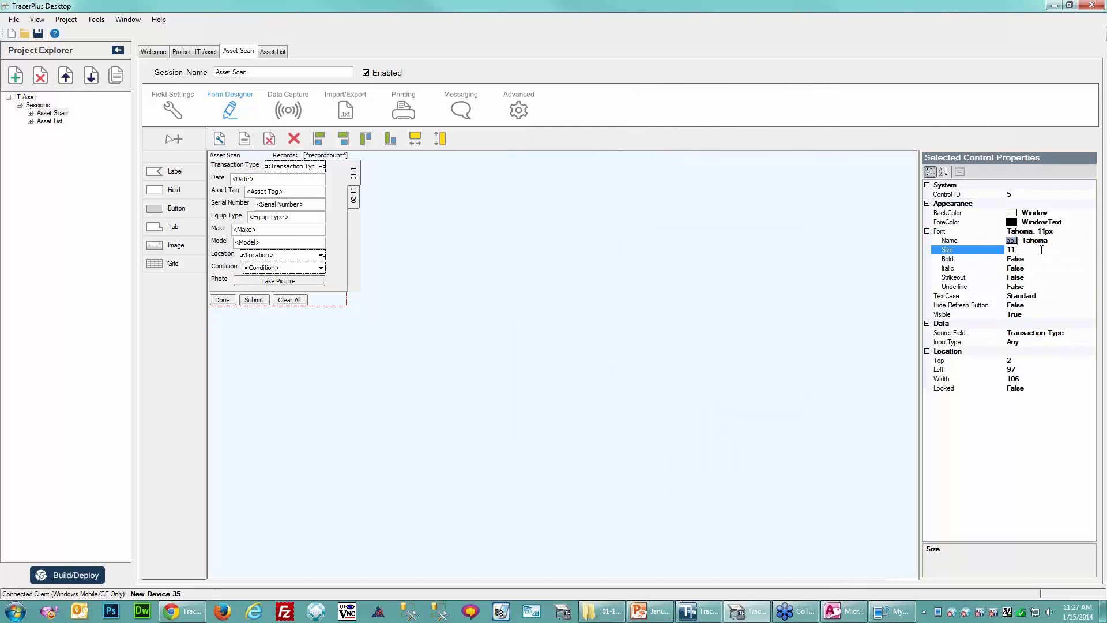
text(14)
click(458, 355)
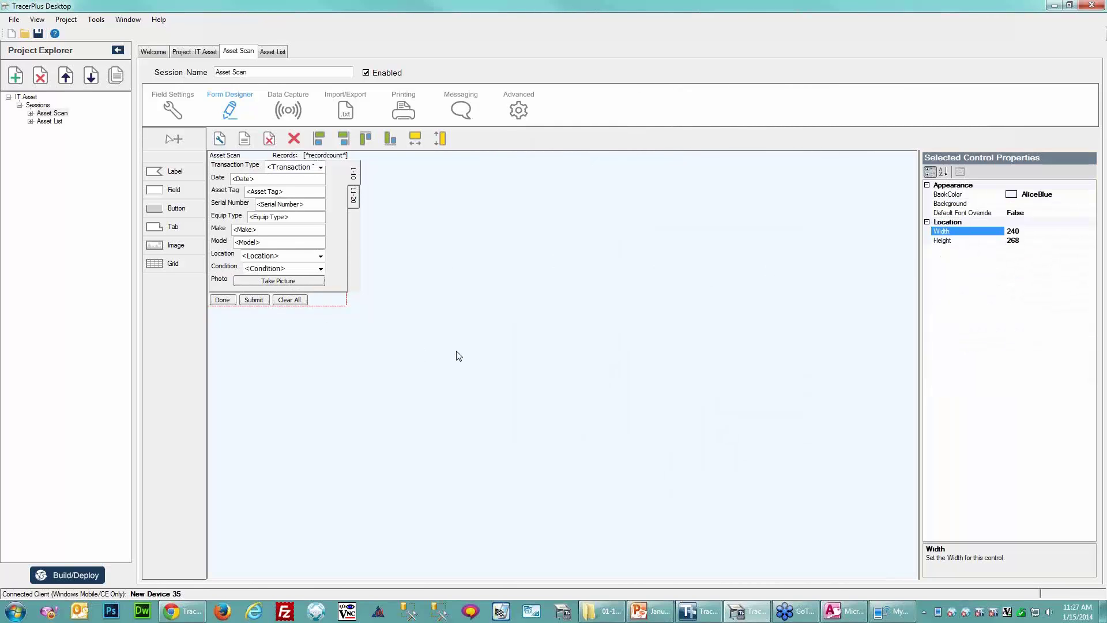
Hide the refresh buttons of the Serial Number and Equip Type fields.
click(297, 203)
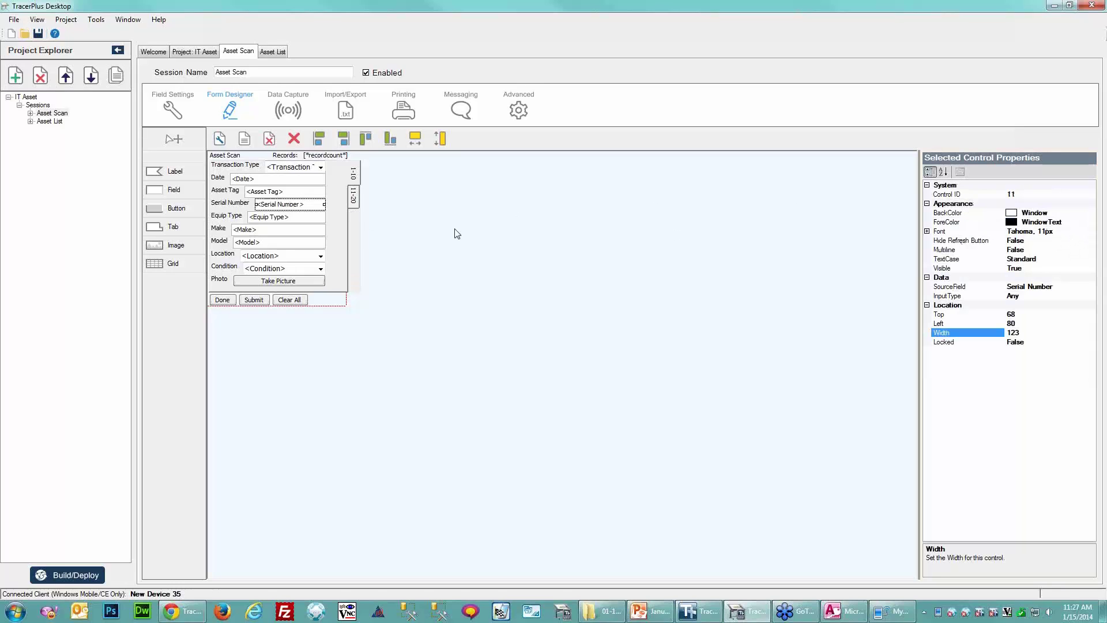
click(1075, 241)
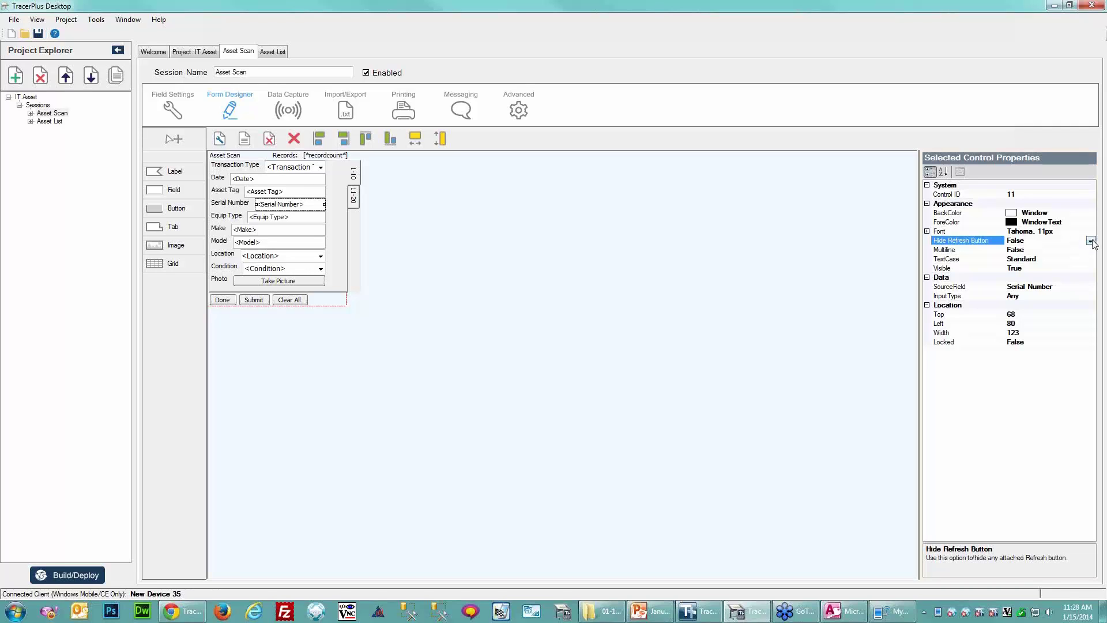
click(1090, 241)
click(1021, 249)
click(269, 215)
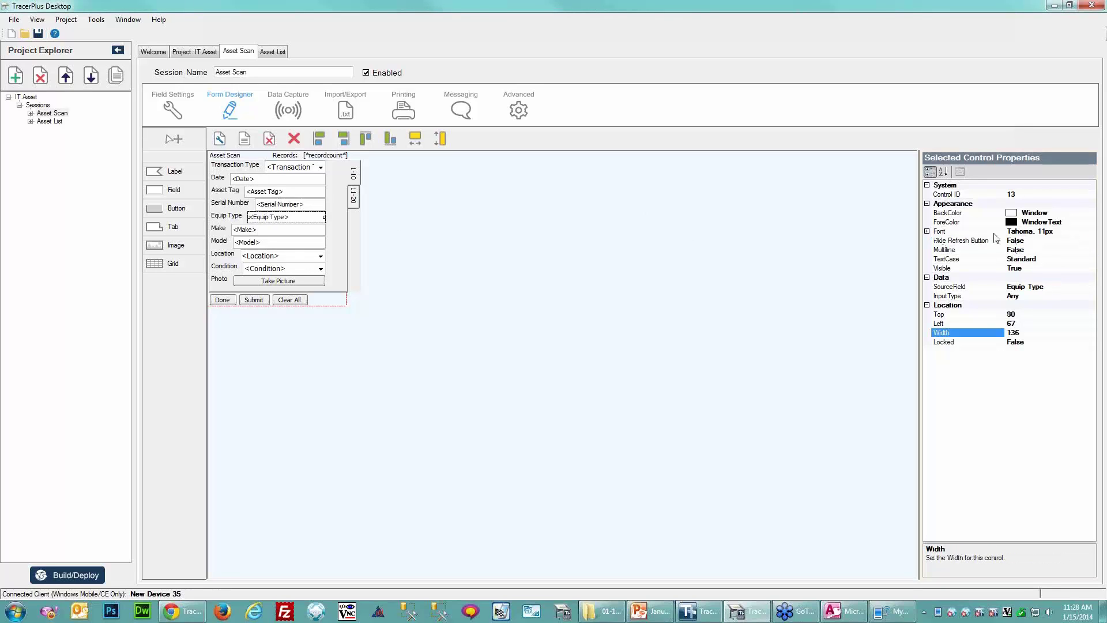
click(1075, 242)
click(1090, 241)
click(1023, 259)
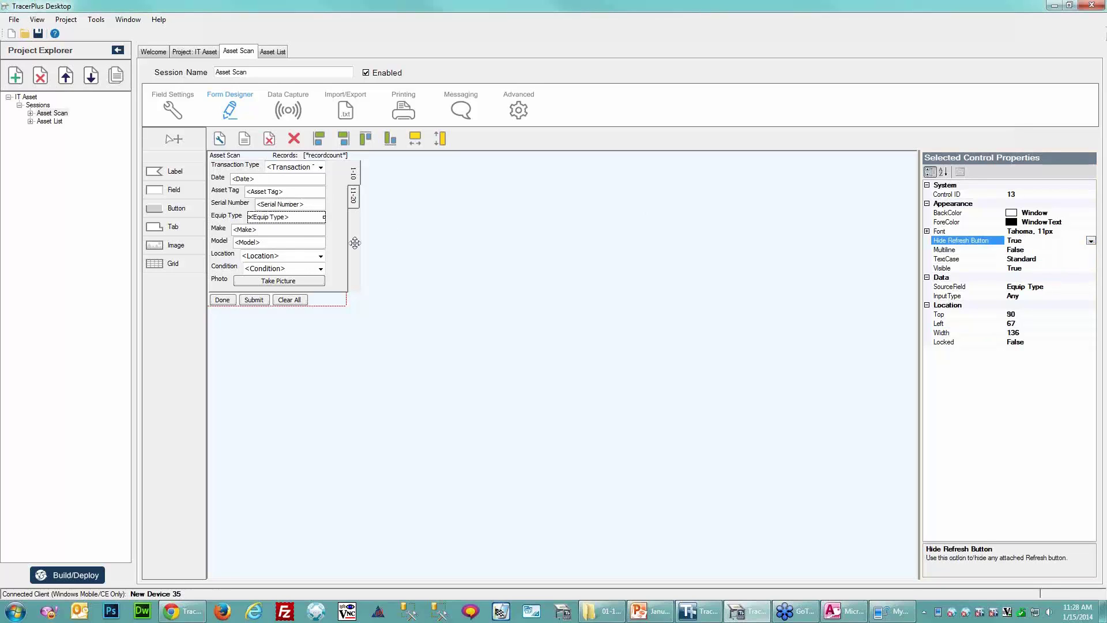
Hide the refresh buttons of the Make and Model fields.
click(286, 230)
click(1080, 242)
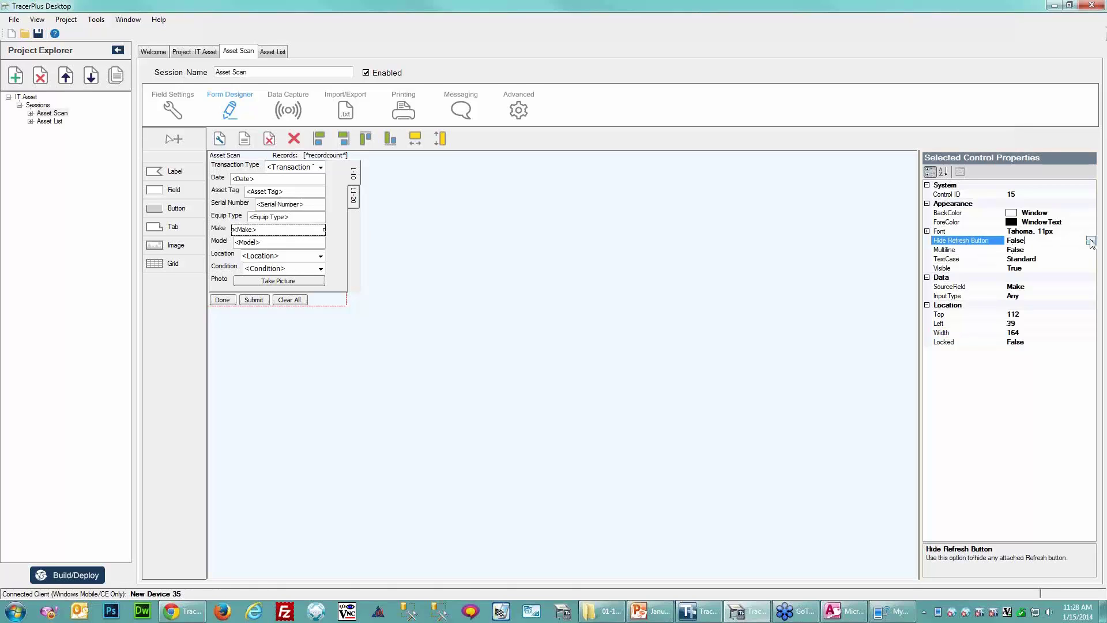
click(1090, 241)
click(1023, 257)
click(295, 240)
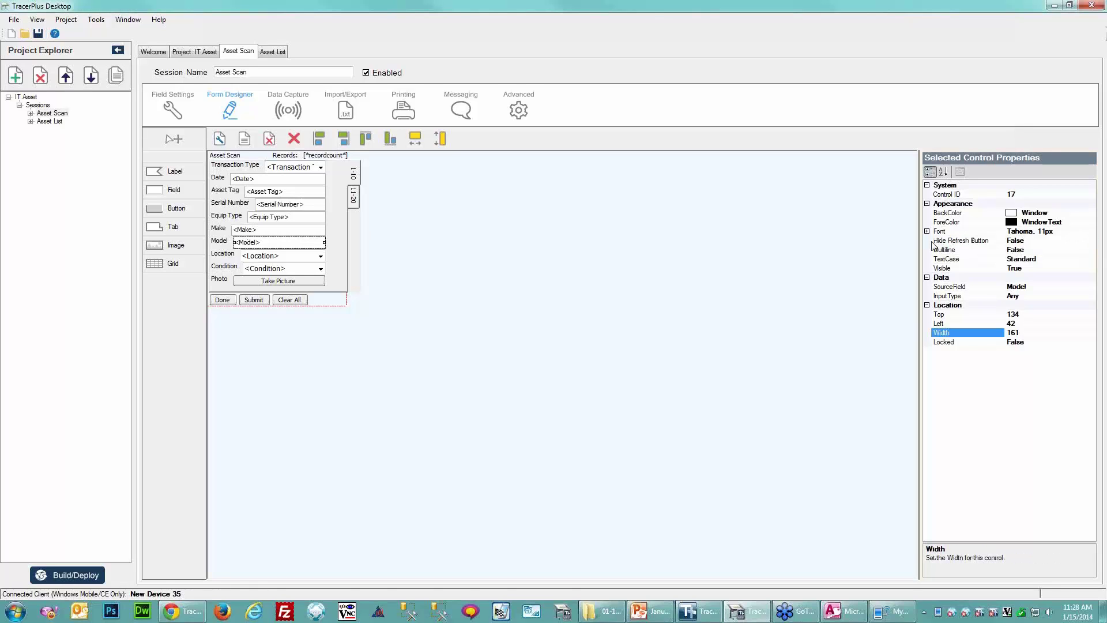
click(1089, 242)
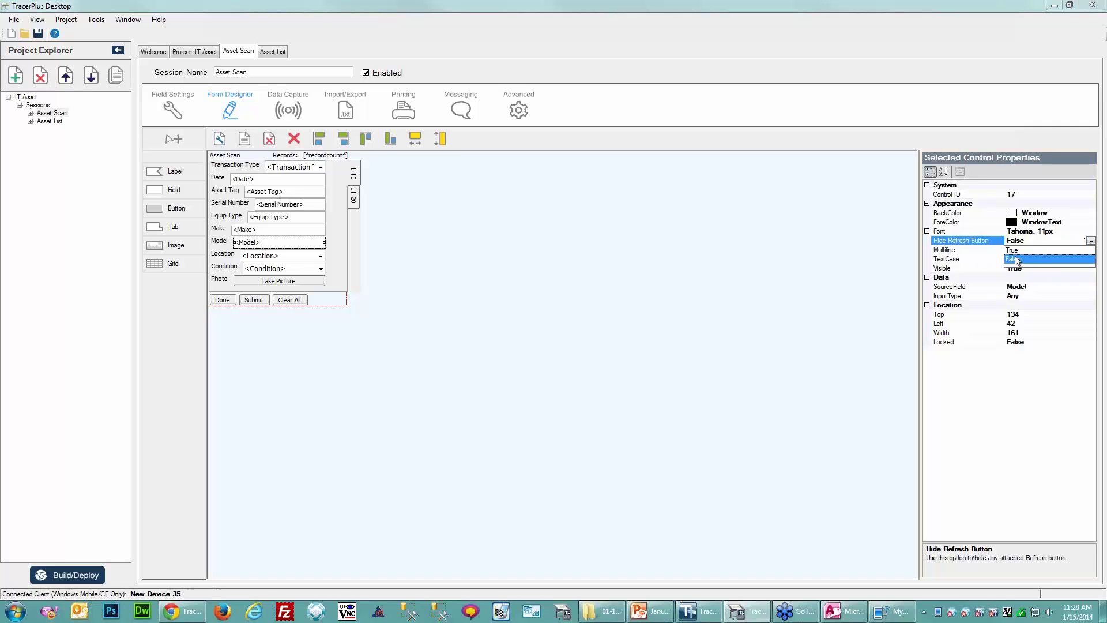
click(1023, 250)
click(583, 260)
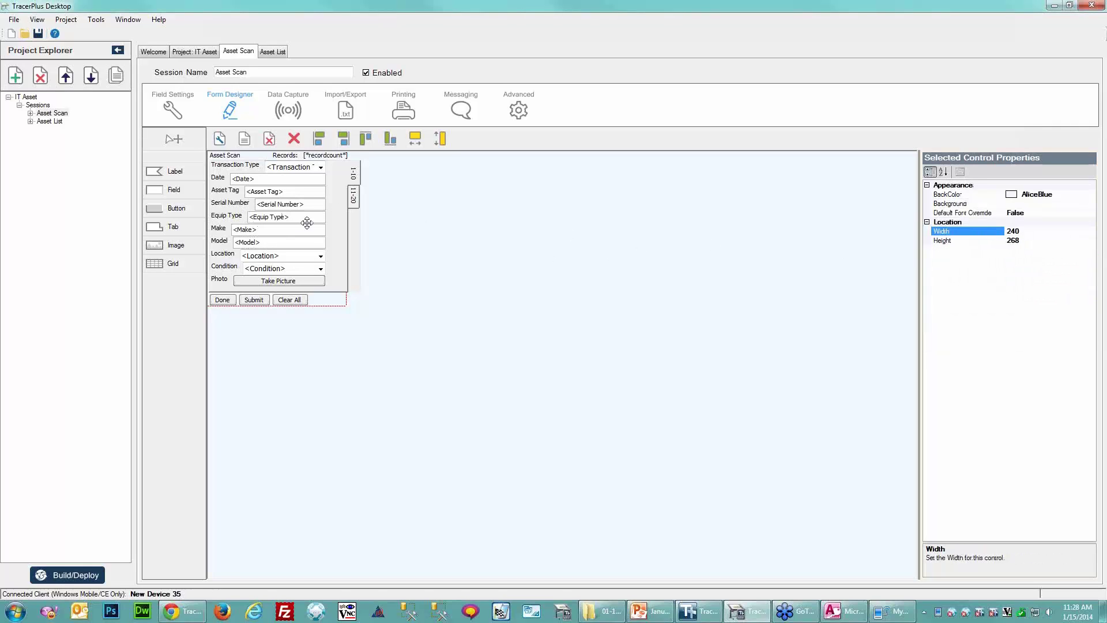
Left-align the Asset Tag, Equip Type, Make, Model, Location and Condition fields with the Serial Number field.
click(267, 204)
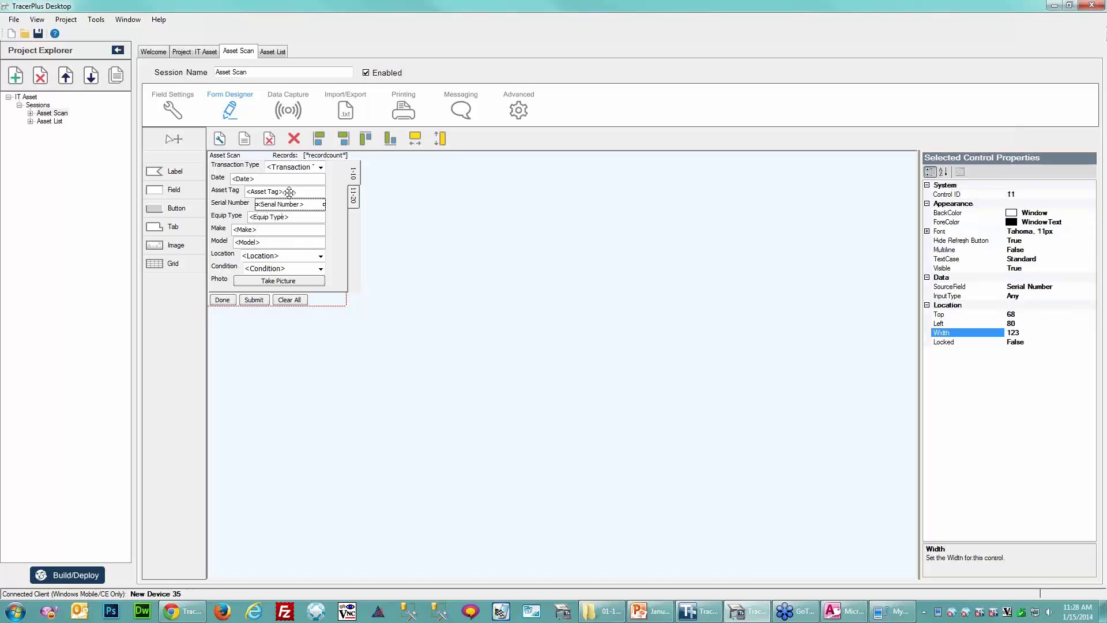
ctrl+click(289, 192)
ctrl+click(271, 218)
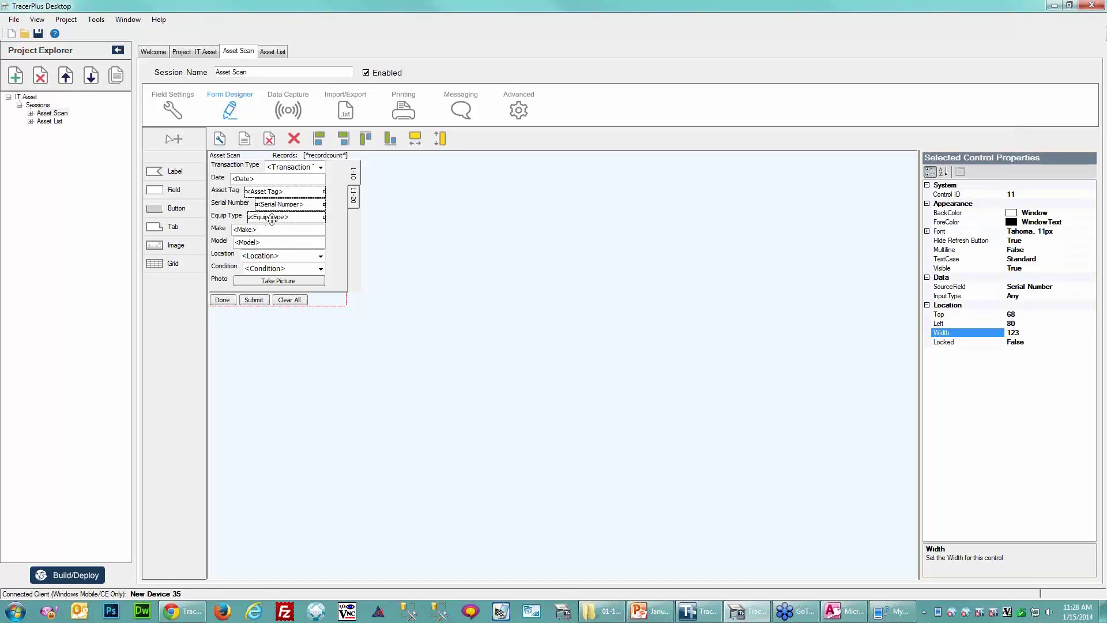
ctrl+click(268, 229)
ctrl+click(264, 243)
ctrl+click(266, 257)
ctrl+click(267, 269)
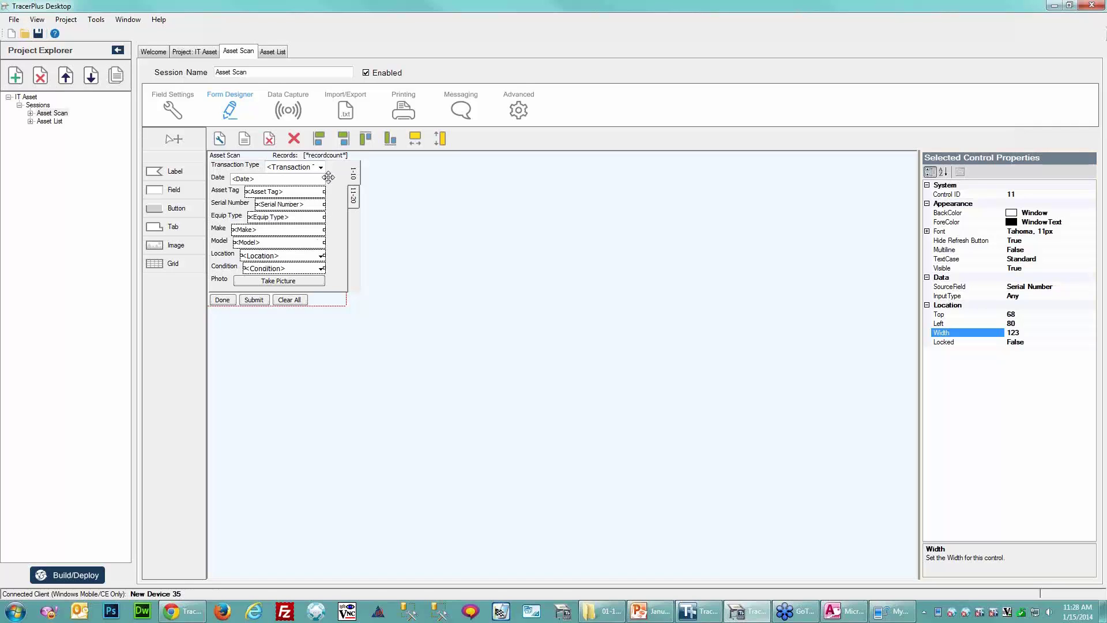
click(319, 139)
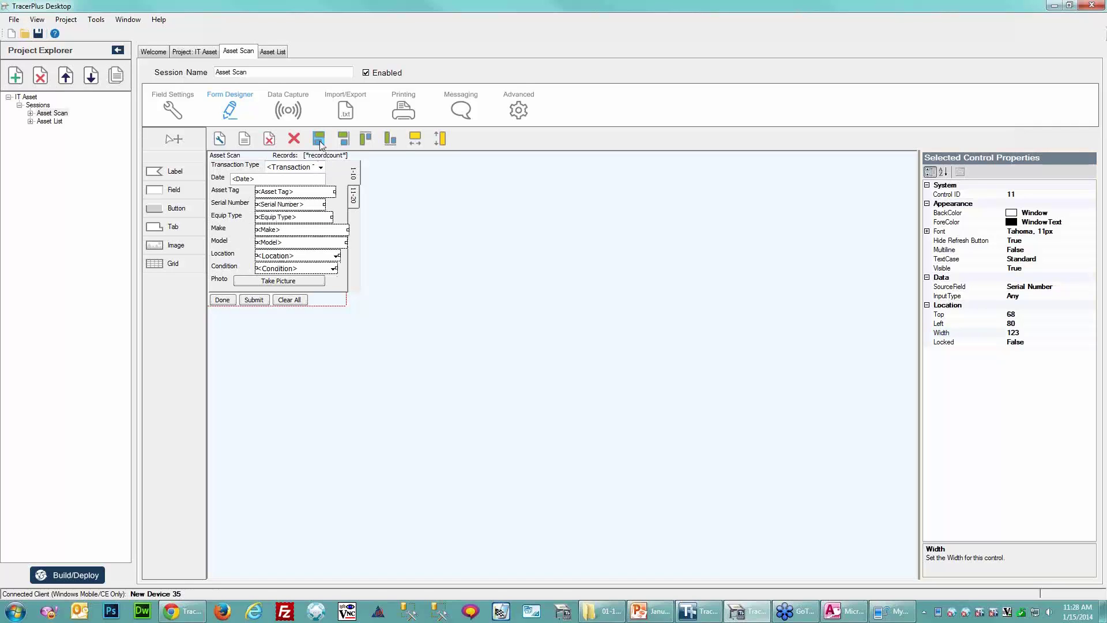
Give the aligned fields from Asset Tag to Condition the same width and widen them together to about 148.
click(414, 140)
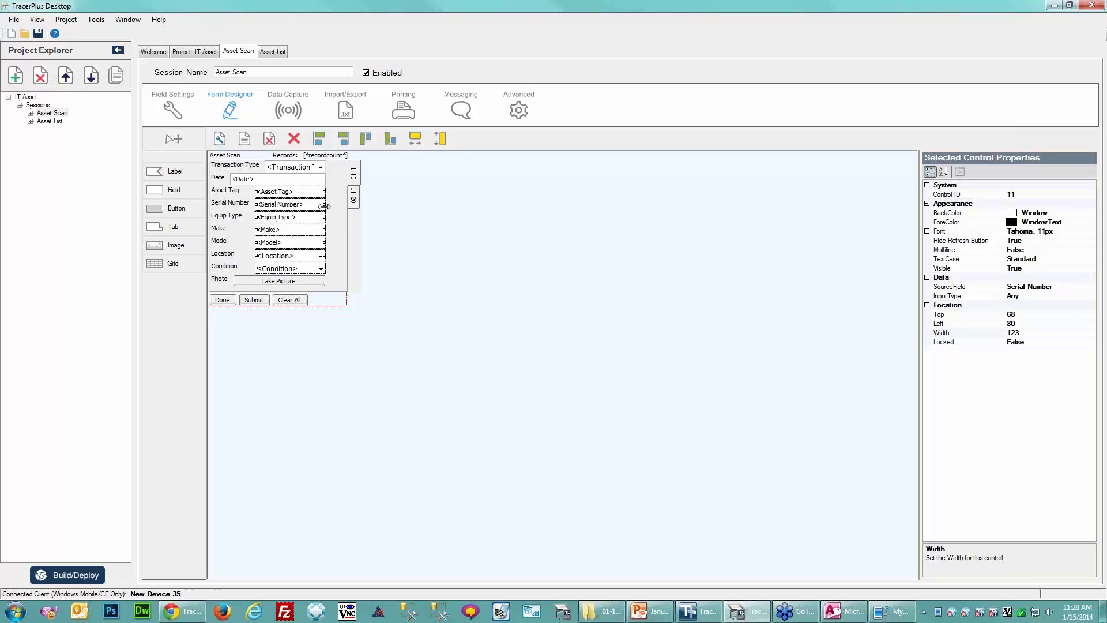
drag(326, 192, 340, 192)
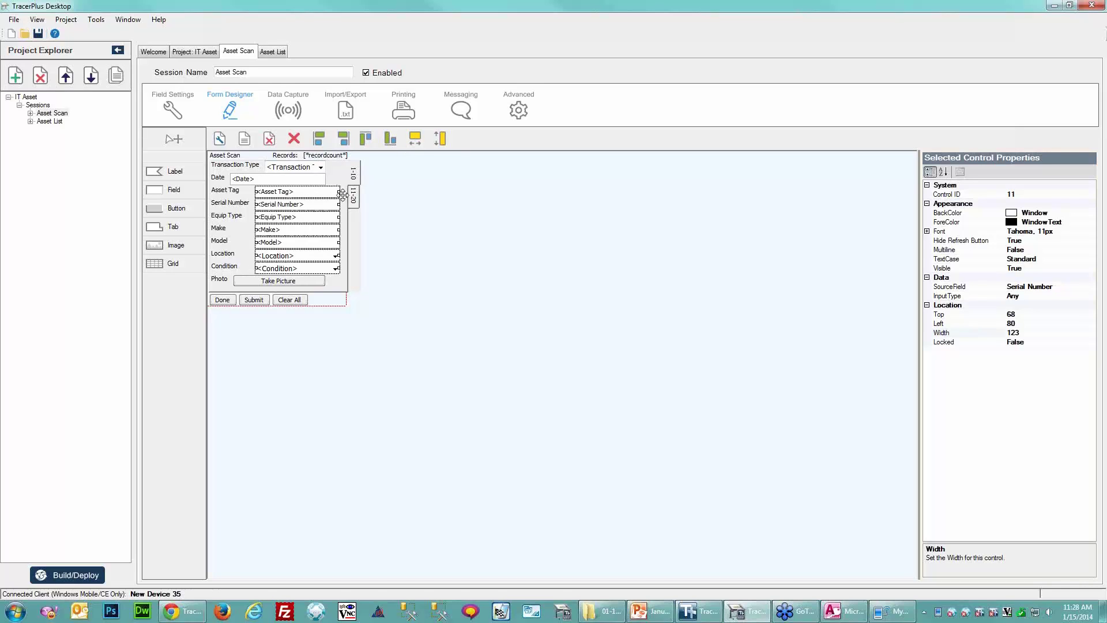
click(433, 249)
Left-align the Take Picture button with the Condition field and match its width to that field.
click(322, 267)
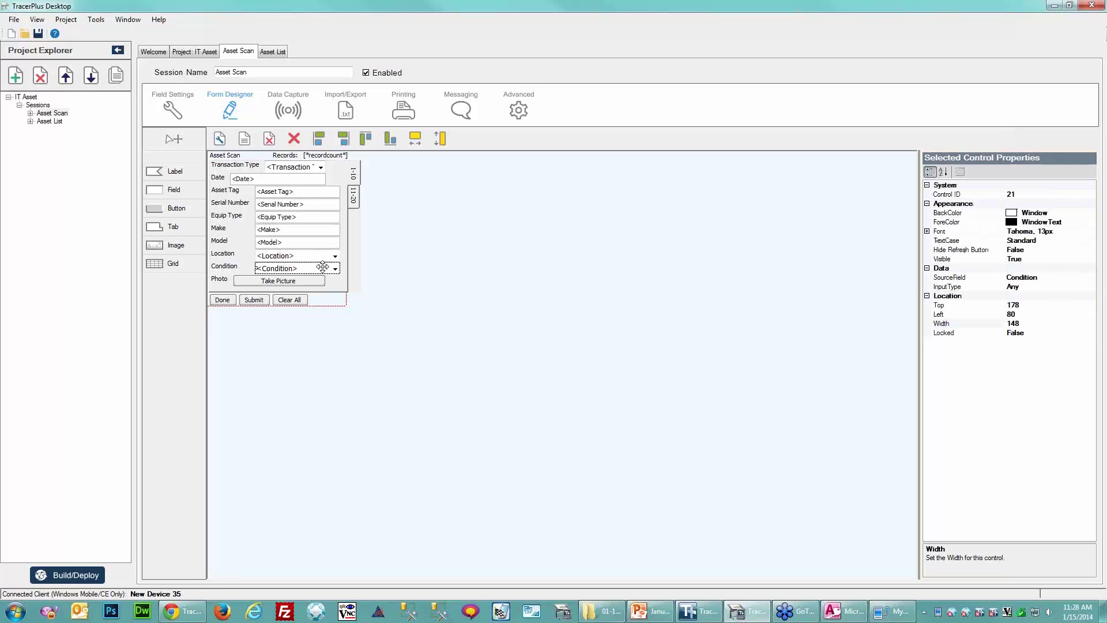
ctrl+click(294, 280)
click(318, 138)
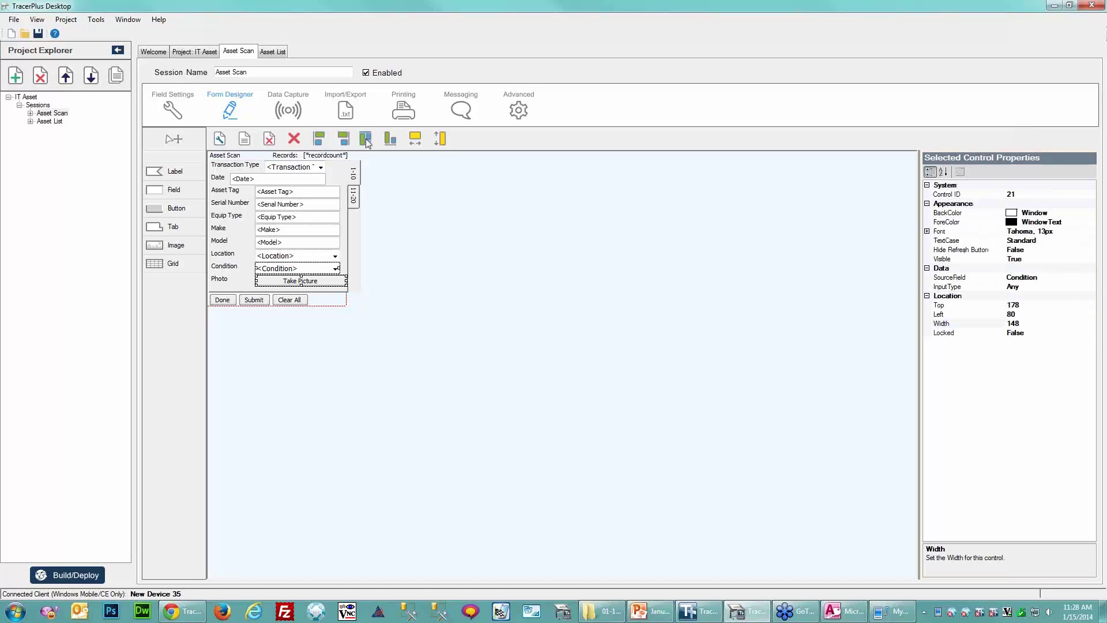
click(415, 138)
click(450, 297)
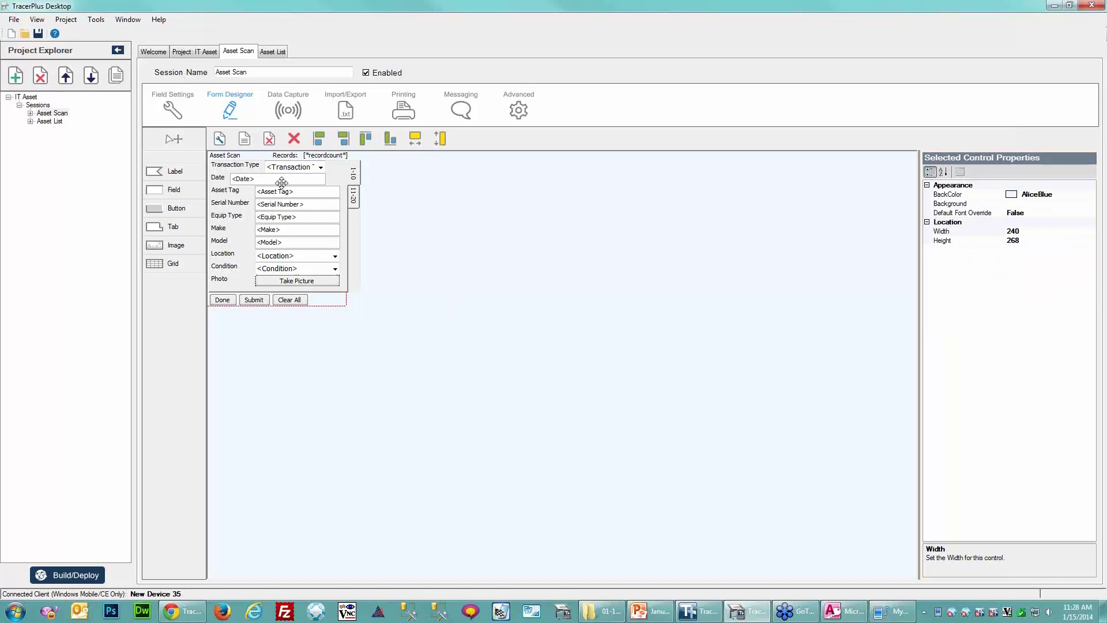
Widen the Transaction Type field so its right edge reaches that of the fields below, and select the Date field.
click(303, 166)
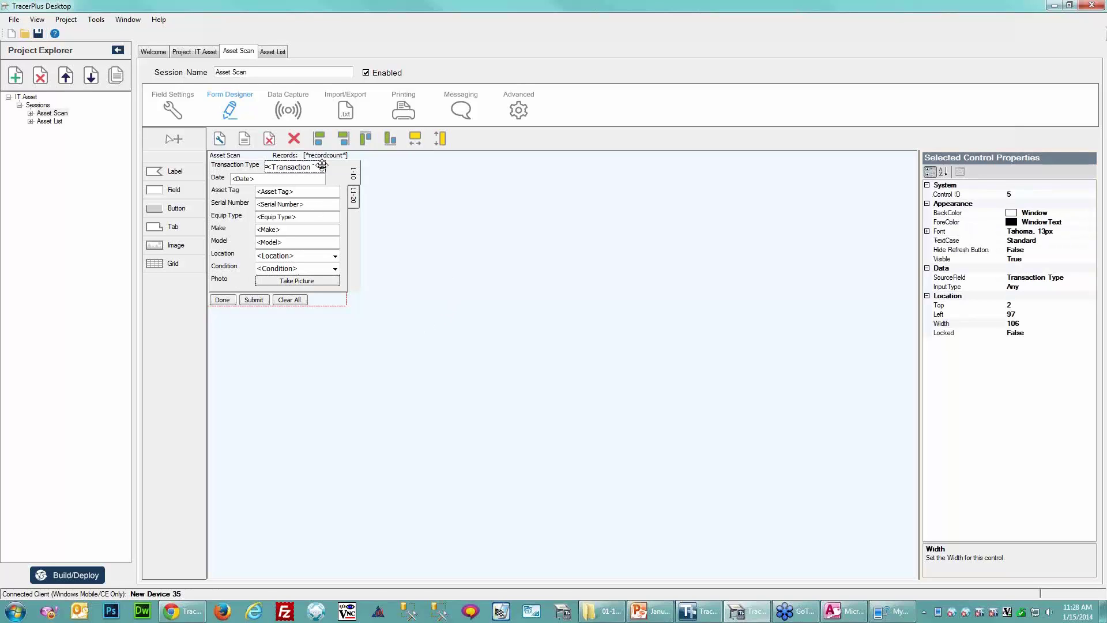
drag(326, 166, 343, 167)
click(254, 180)
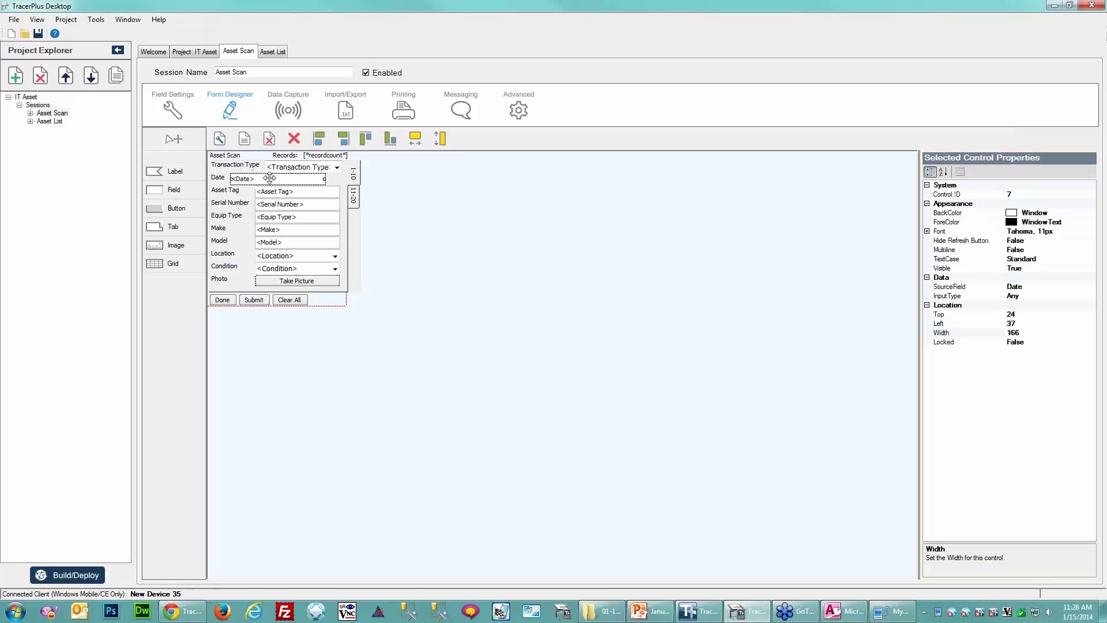
Delete the Date entry field from the form and select the remaining Date label.
click(294, 139)
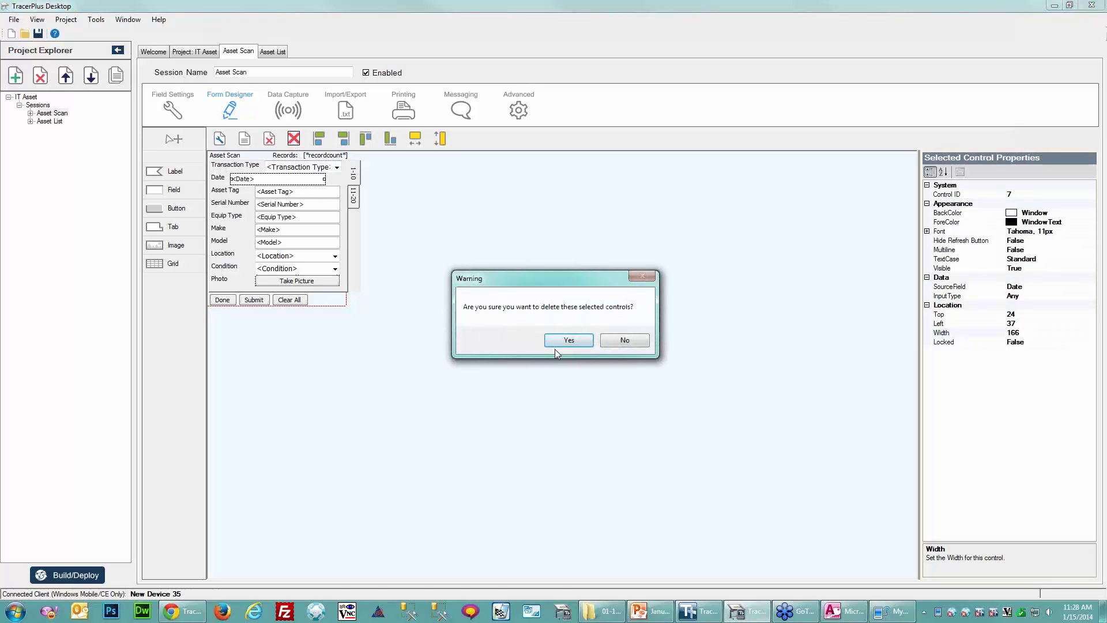
click(563, 344)
click(219, 177)
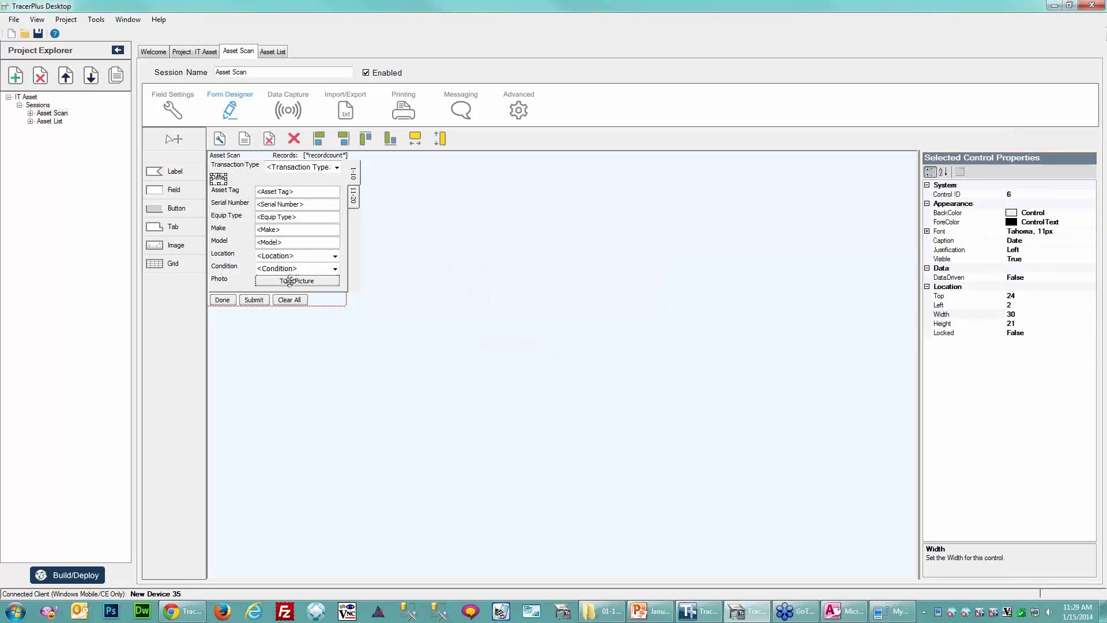
Move the Records label and its record count from the form header to the row beside the Clear All button.
click(287, 156)
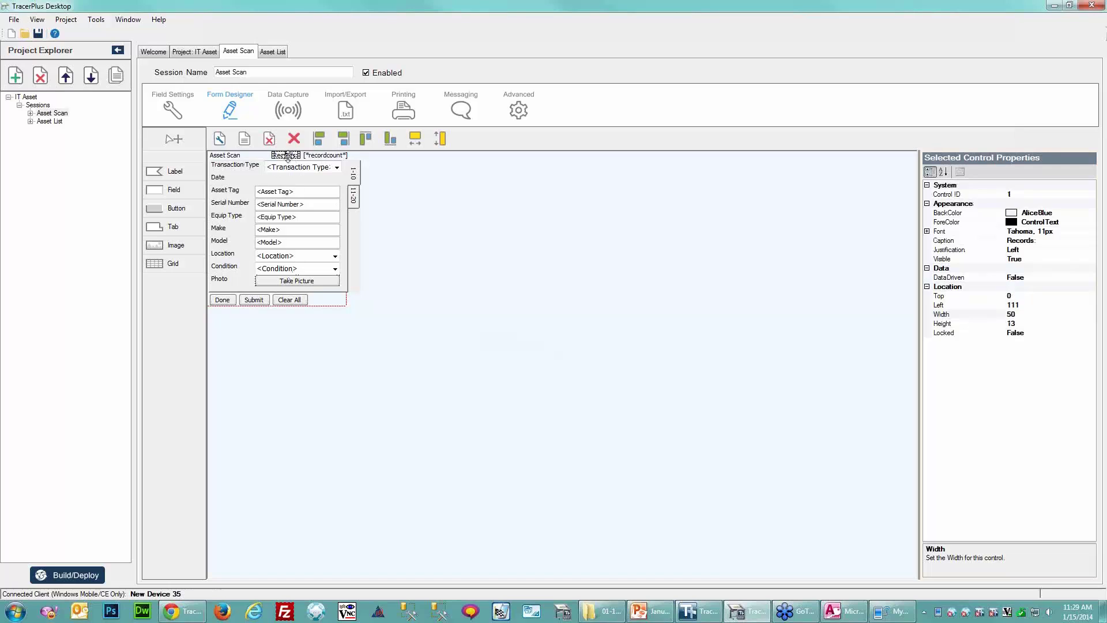
drag(286, 155, 354, 297)
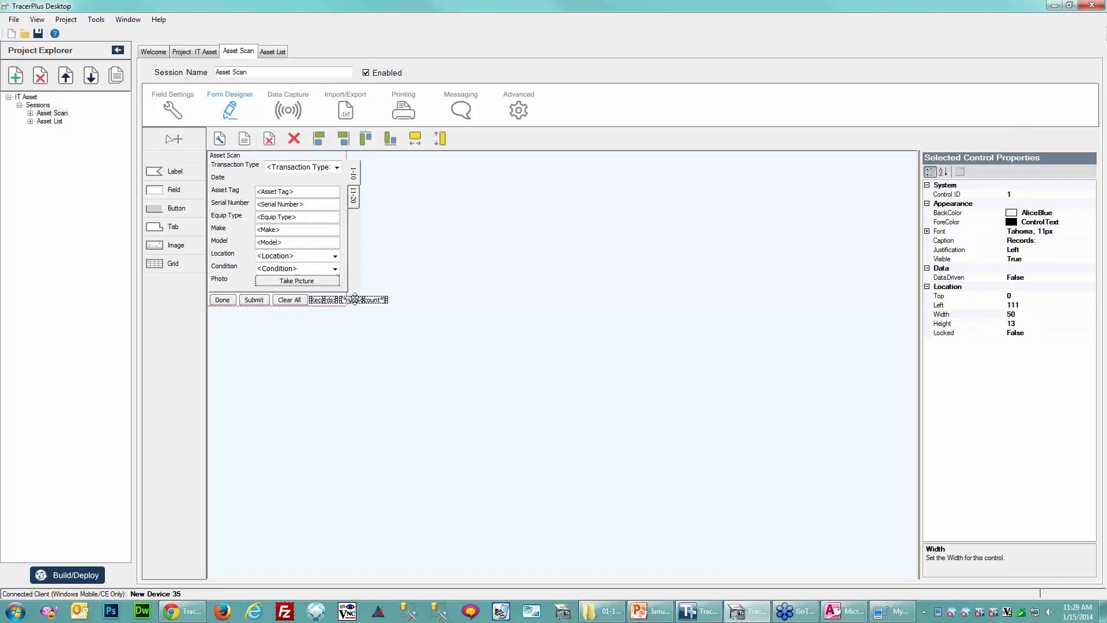
click(353, 322)
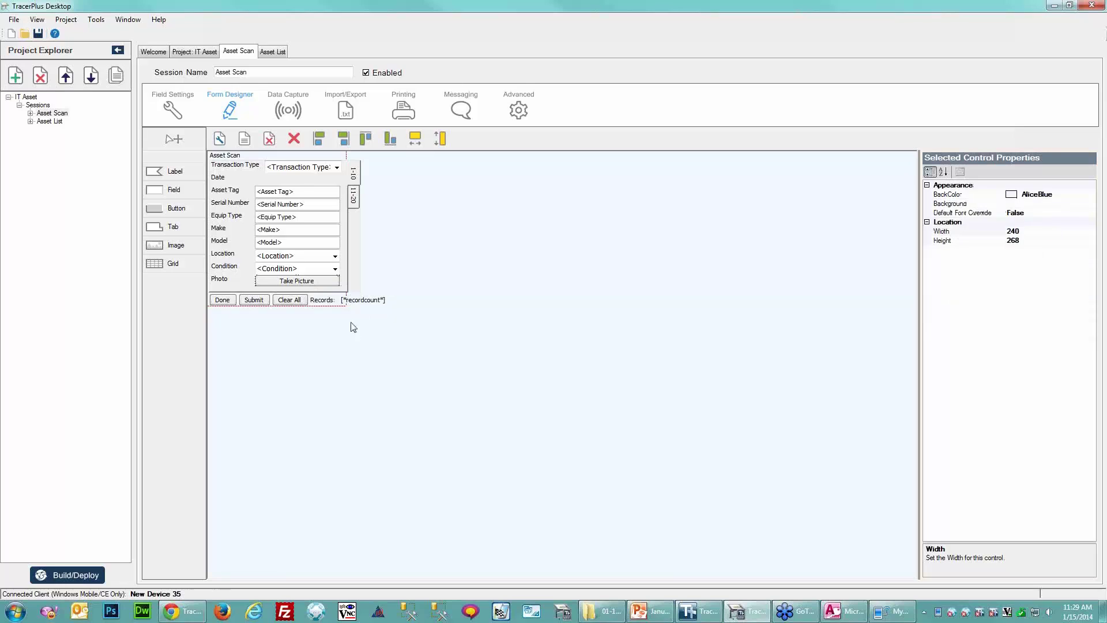
Cut the Date label from the tab, paste it into the form header opposite the Asset Scan title, and widen it to about 68.
click(218, 179)
right_click(219, 178)
click(250, 189)
click(297, 161)
right_click(297, 155)
click(314, 161)
drag(304, 157, 326, 162)
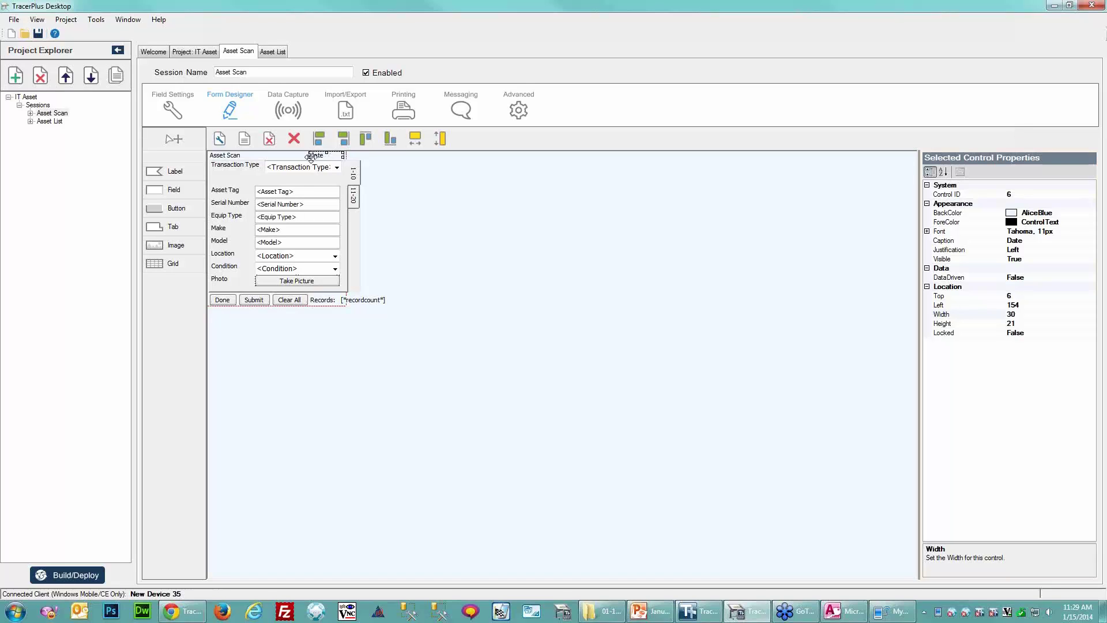
drag(308, 157, 305, 156)
Make the header's Date label data driven with Date as its source field.
click(1091, 279)
click(1090, 278)
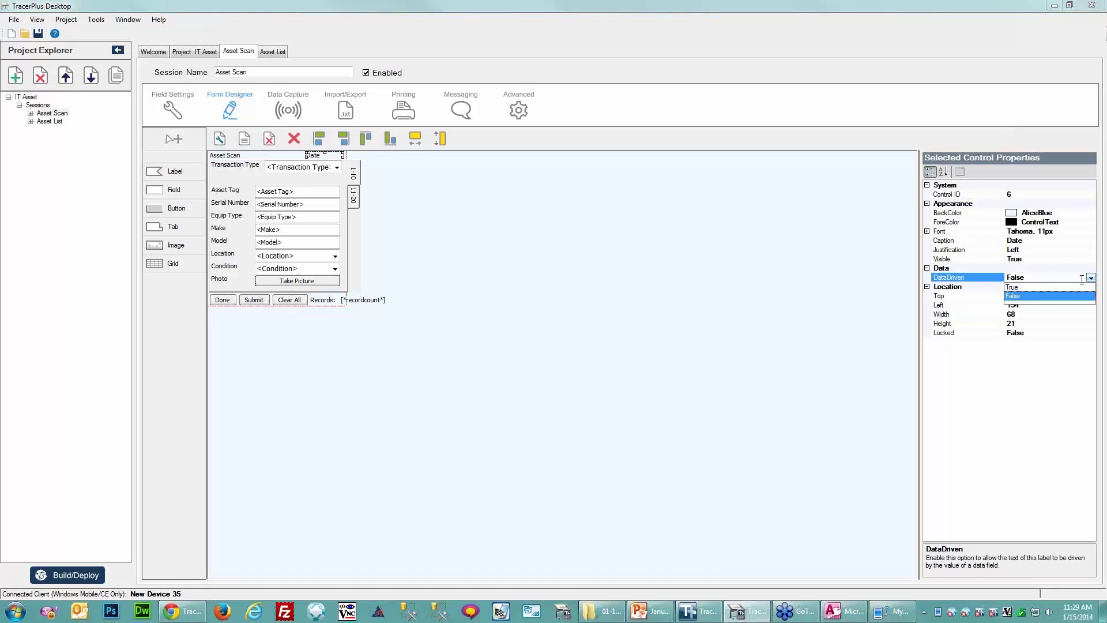
click(1018, 289)
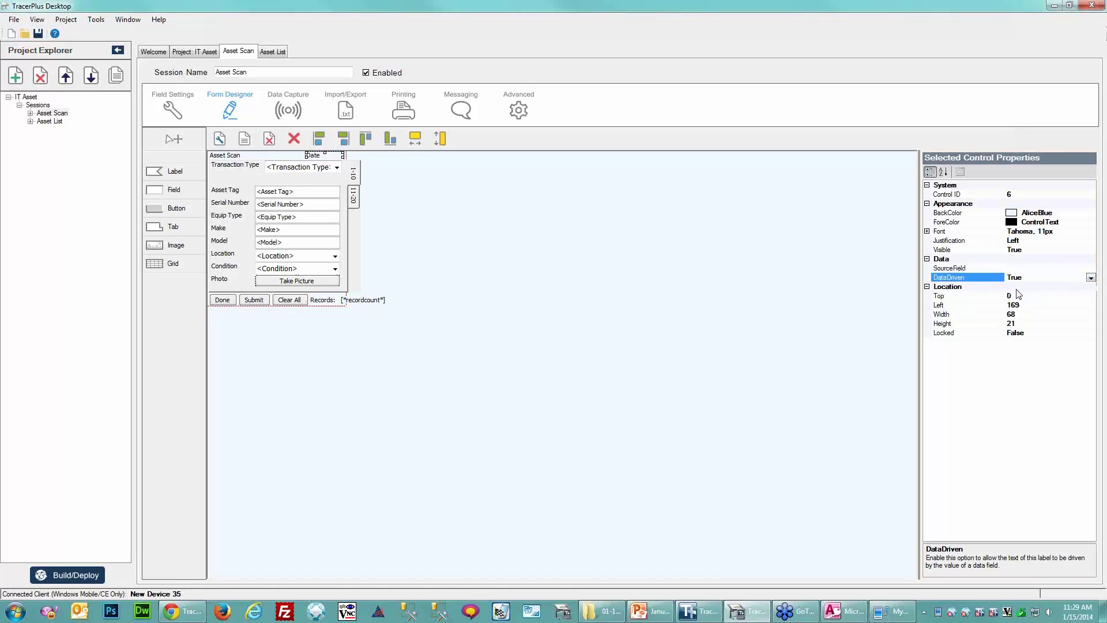
click(1091, 268)
click(1091, 268)
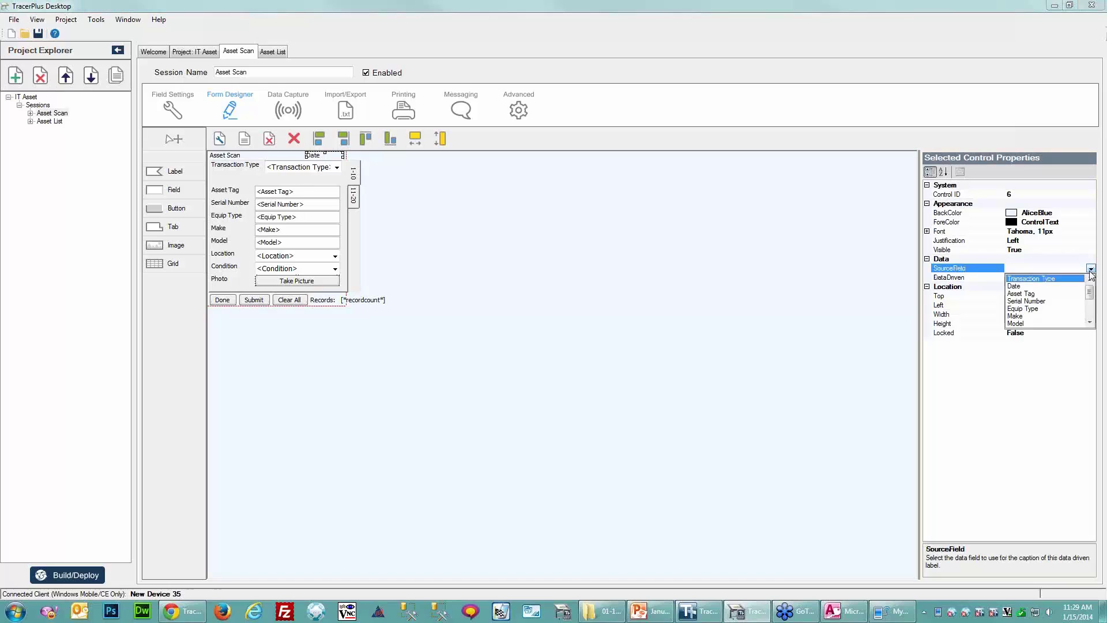
click(1018, 286)
click(677, 277)
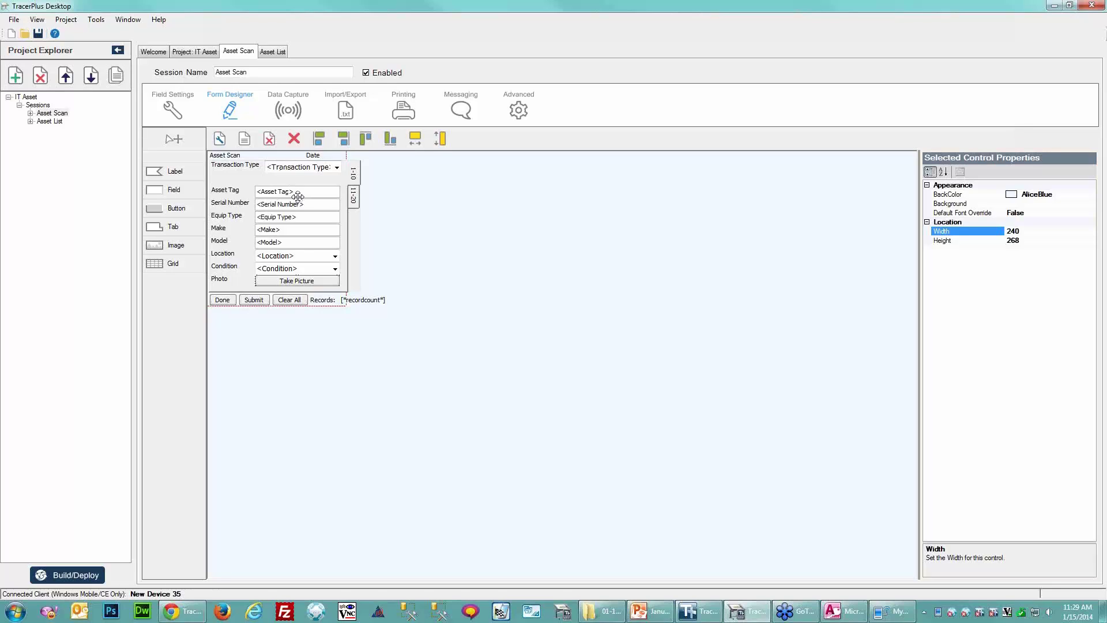
Set the justification of the header's Date label to Right.
click(313, 156)
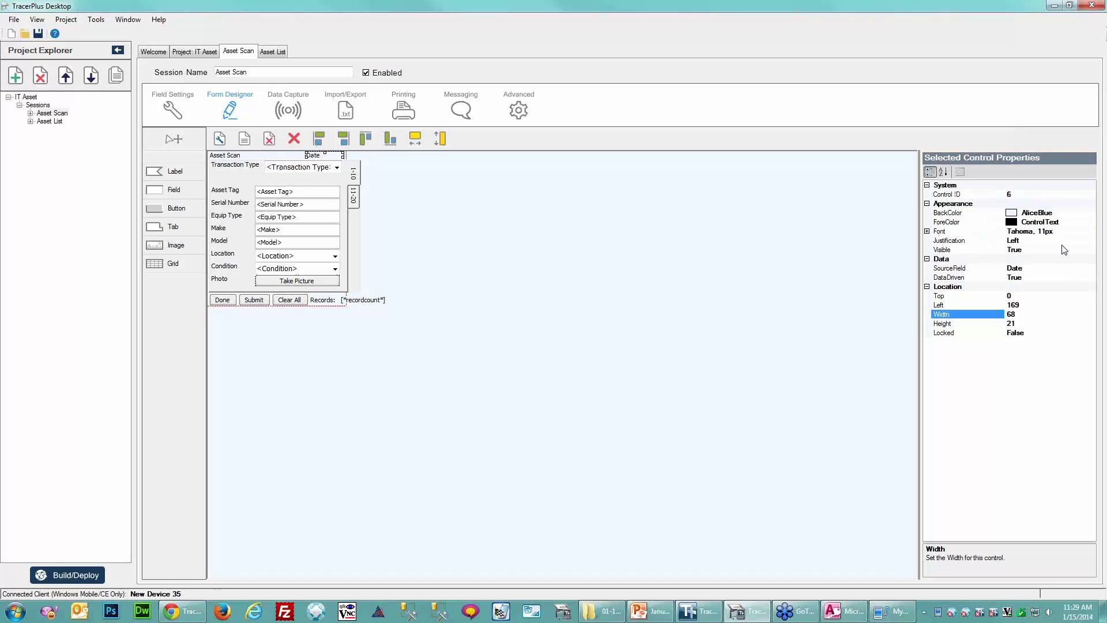
click(1090, 243)
click(1091, 242)
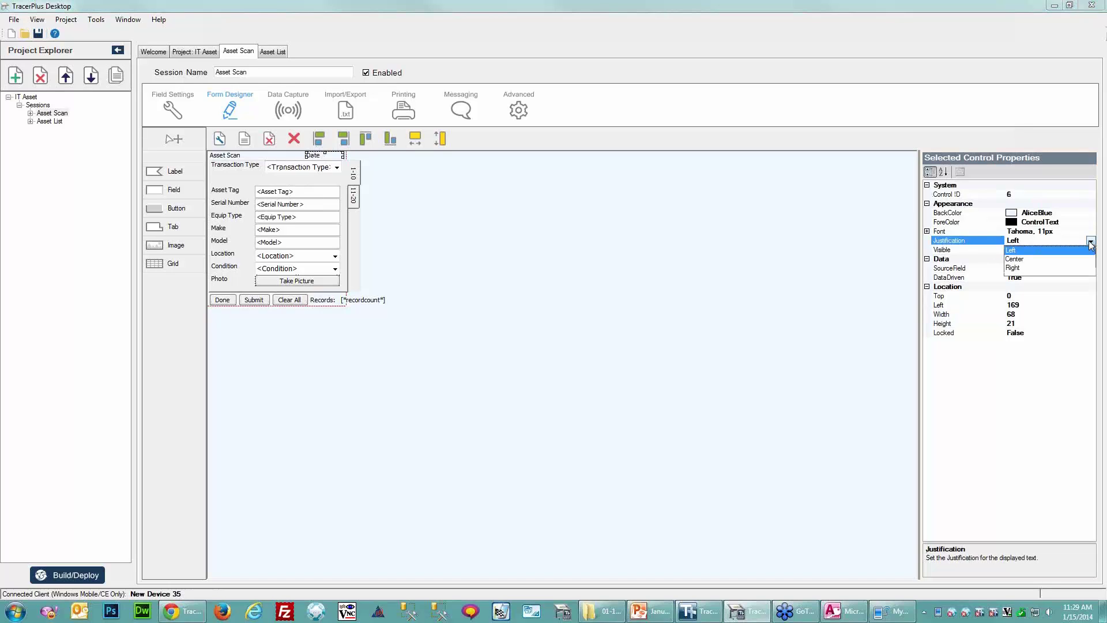
click(1023, 269)
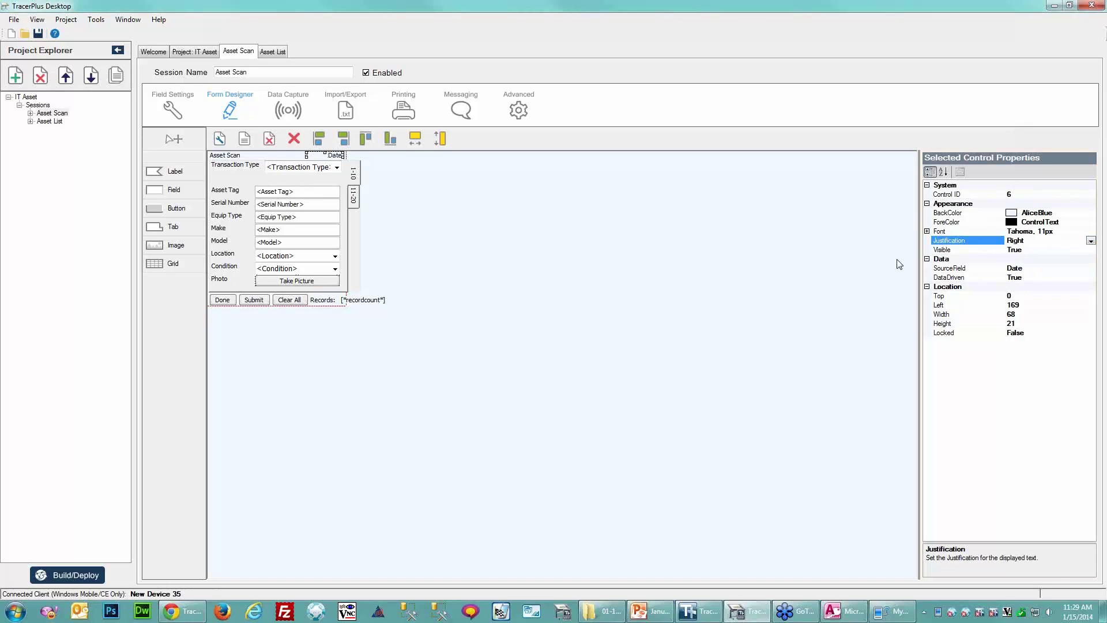
Set the form's background color to DarkBlue.
click(513, 254)
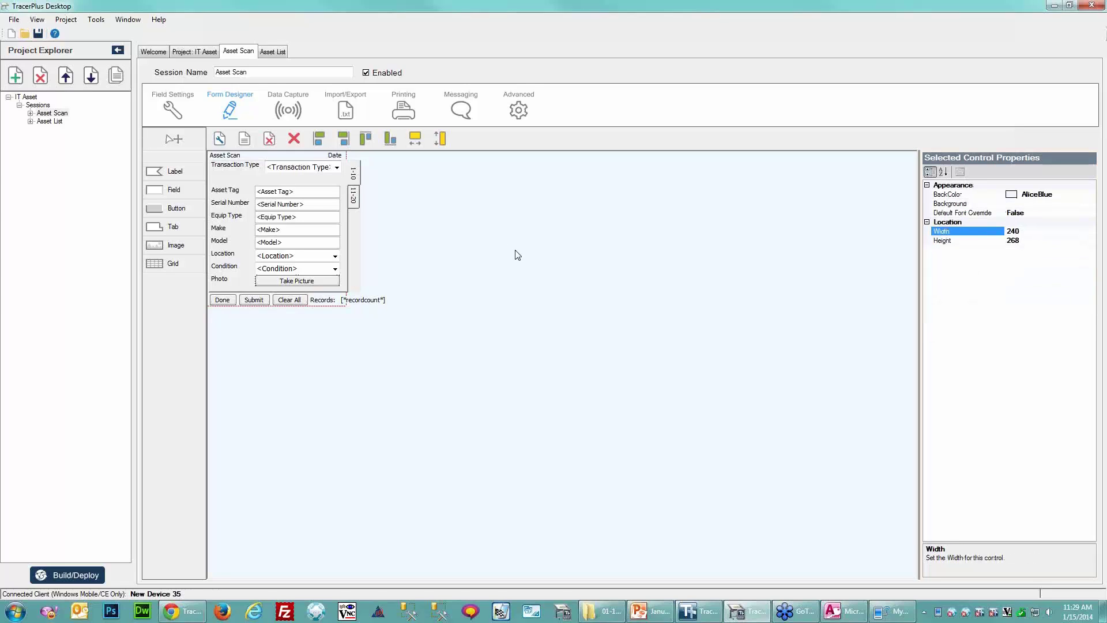
click(1089, 196)
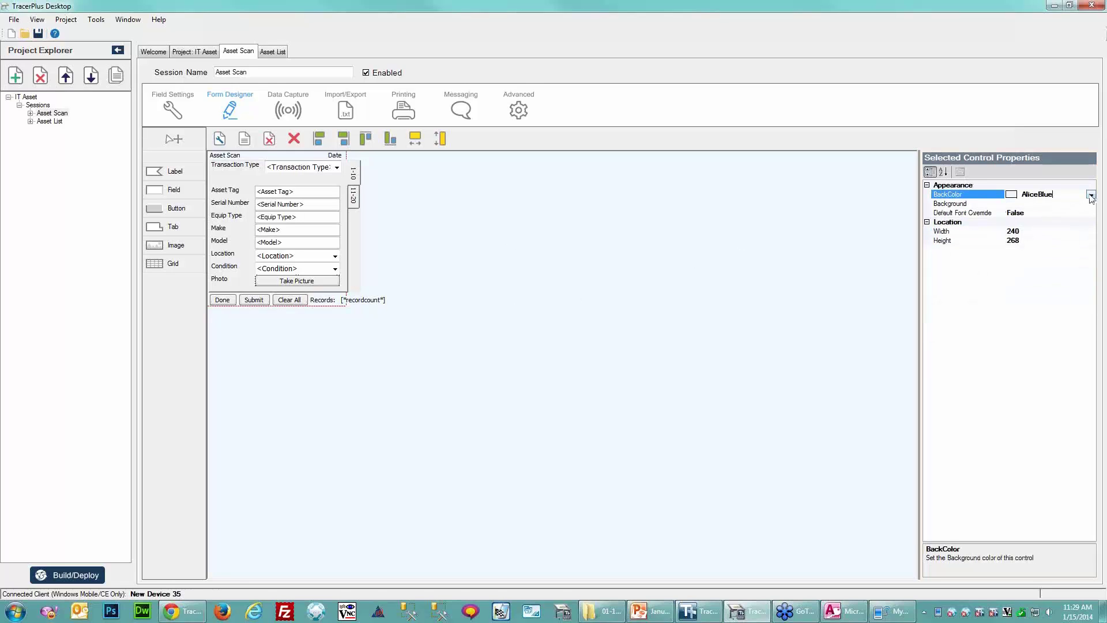
click(1090, 195)
scroll(1041, 262, down, 1)
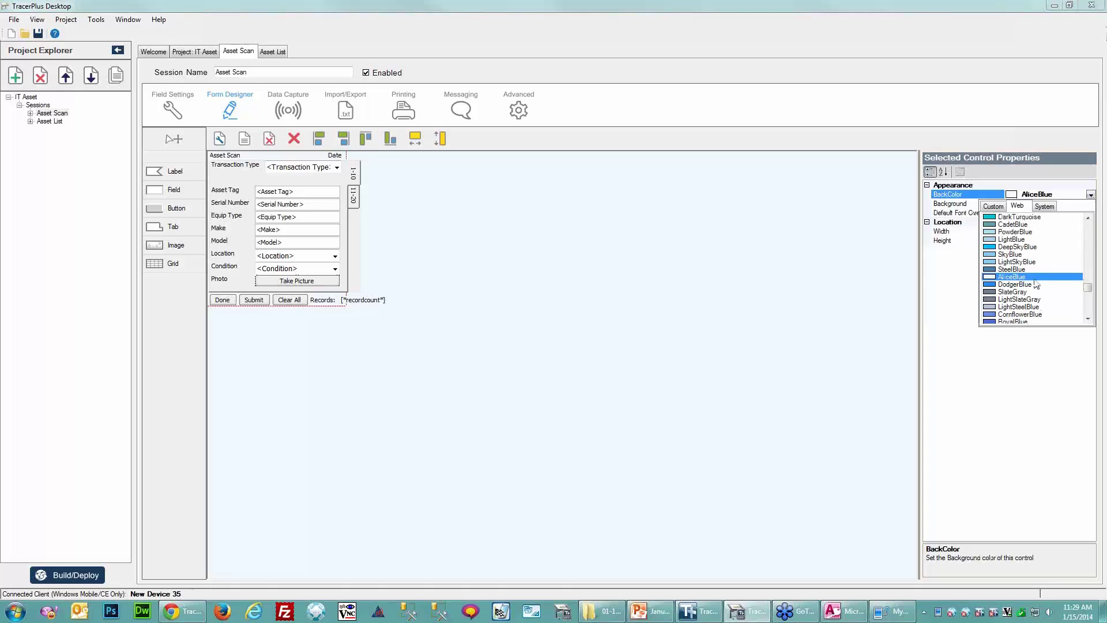
scroll(992, 302, down, 5)
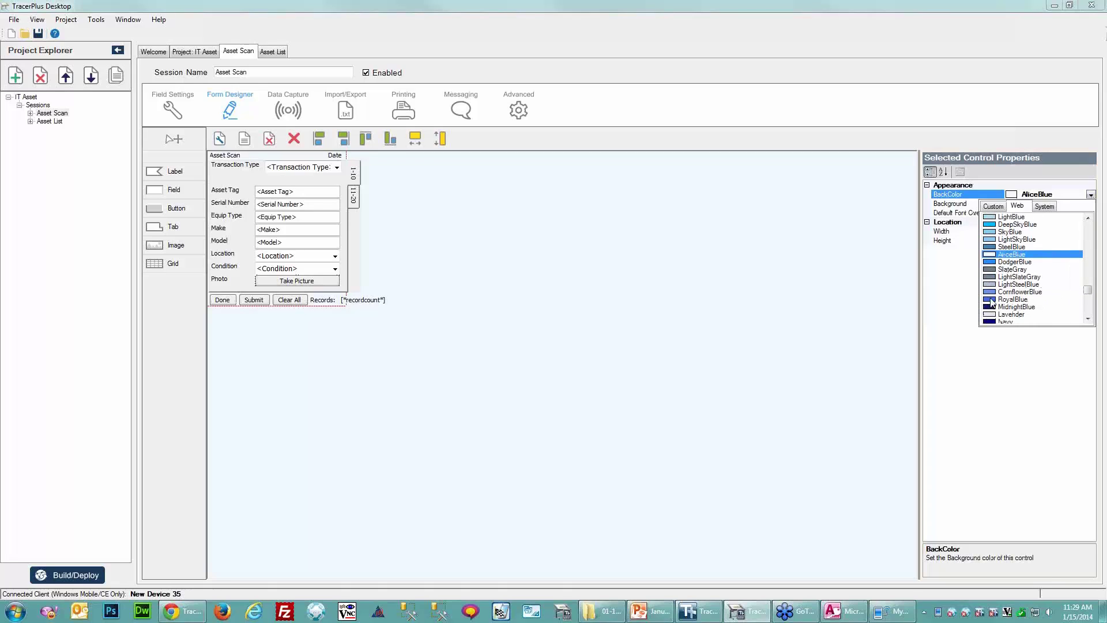
scroll(995, 277, down, 1)
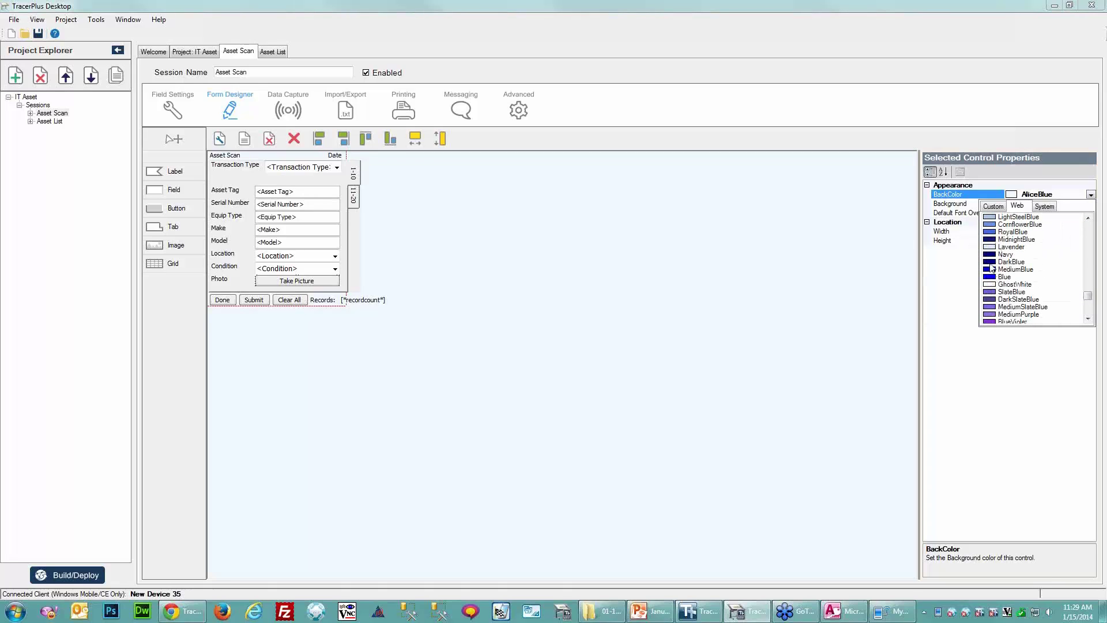
click(991, 265)
Set the background color of the Asset Scan title and the header's Date label to DarkBlue.
click(300, 158)
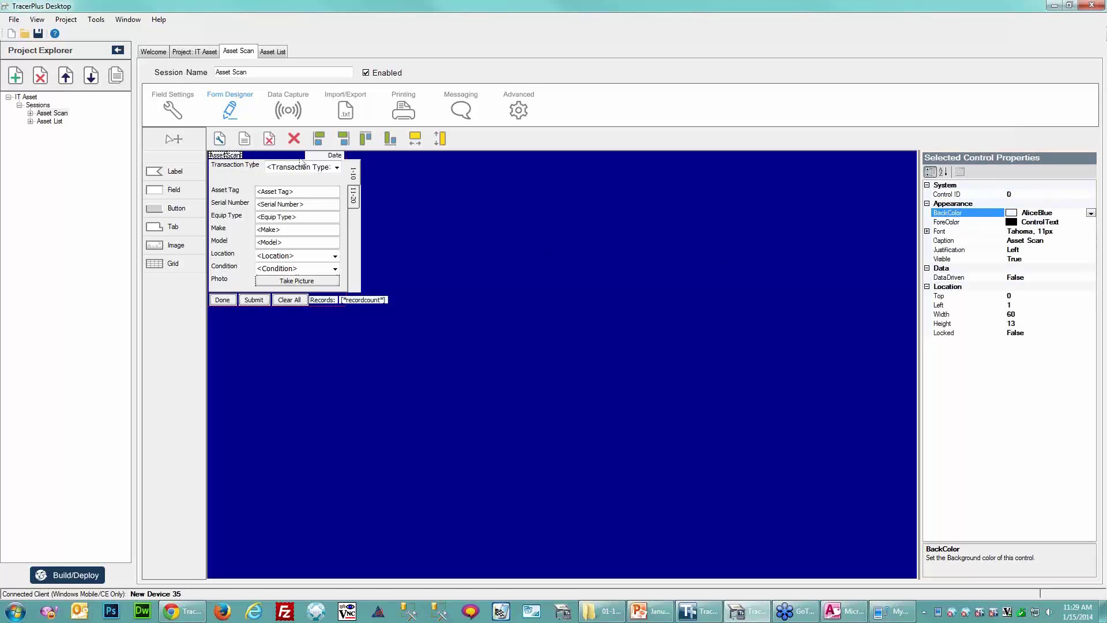
ctrl+click(320, 154)
click(1090, 213)
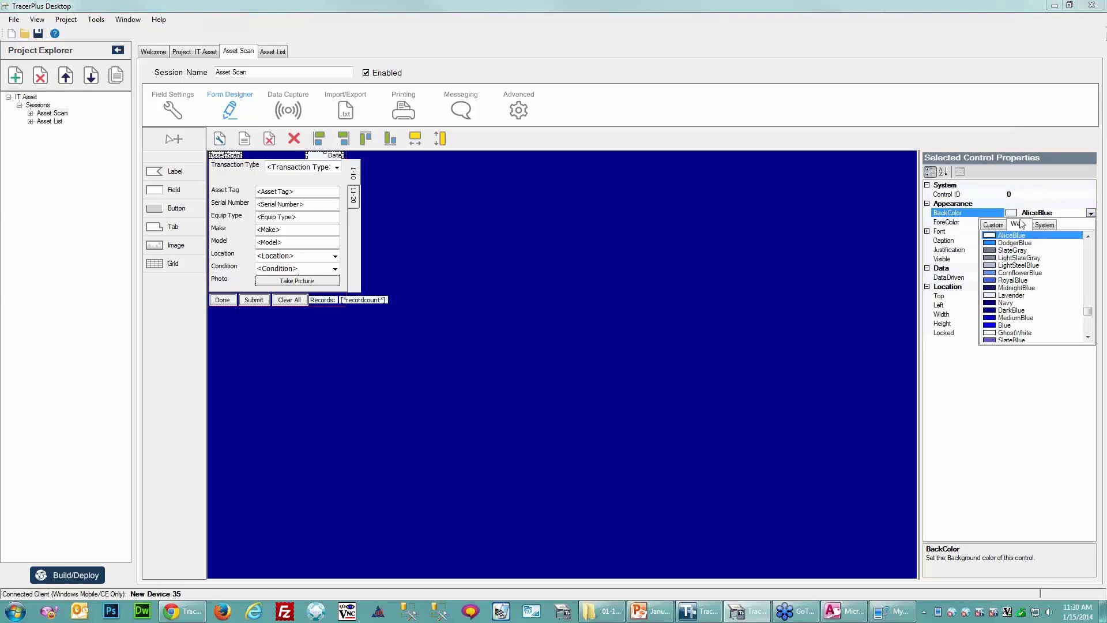
click(993, 311)
Set the text color of the Asset Scan title and the header's Date label to white.
click(1093, 224)
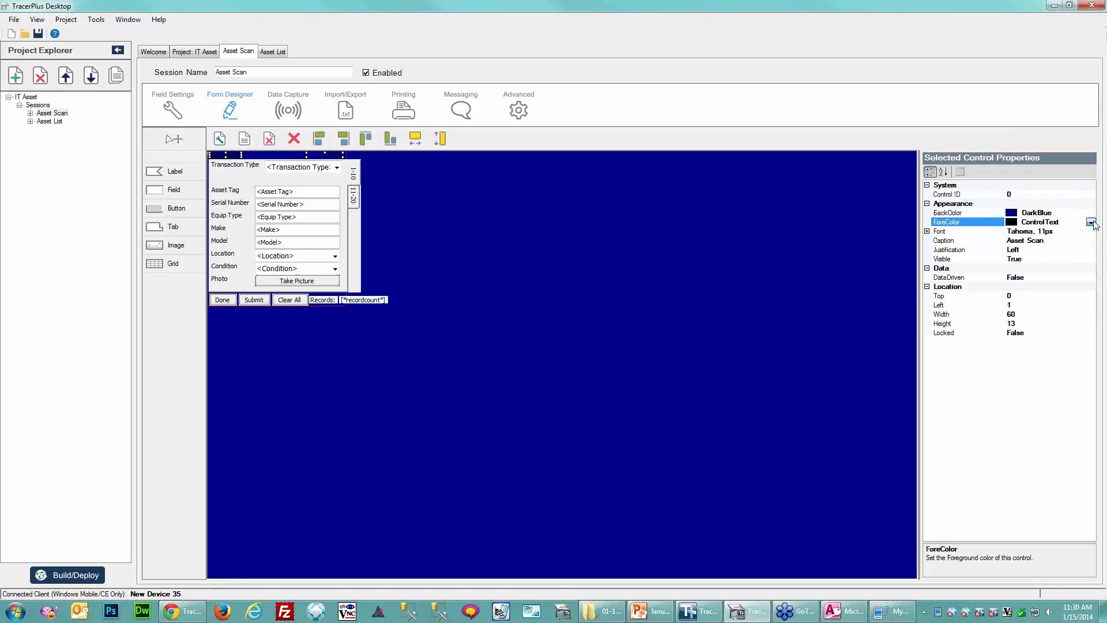
click(1091, 222)
click(1022, 234)
click(996, 264)
click(667, 266)
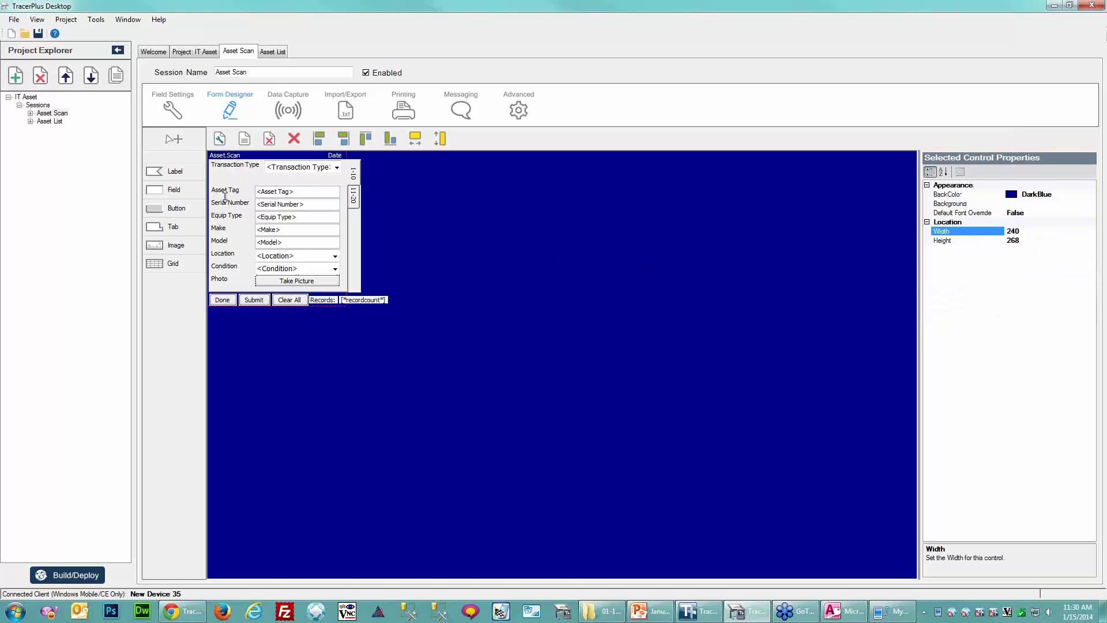
Move all labels and controls from Asset Tag through Photo up together to close the gap beneath Transaction Type.
click(225, 190)
ctrl+click(236, 204)
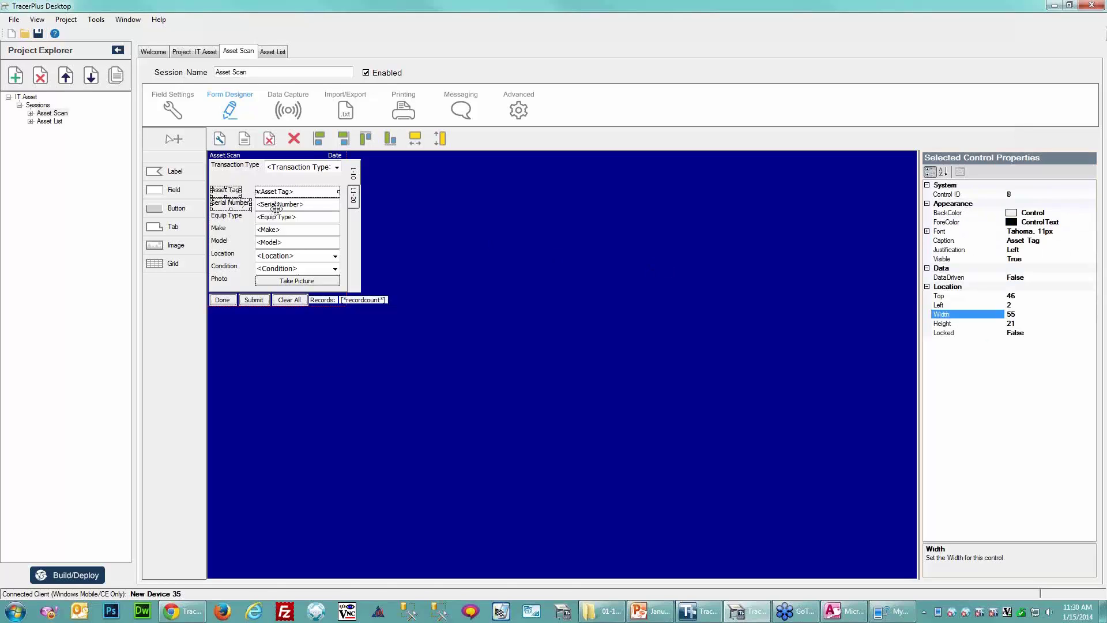
ctrl+click(230, 217)
ctrl+click(232, 227)
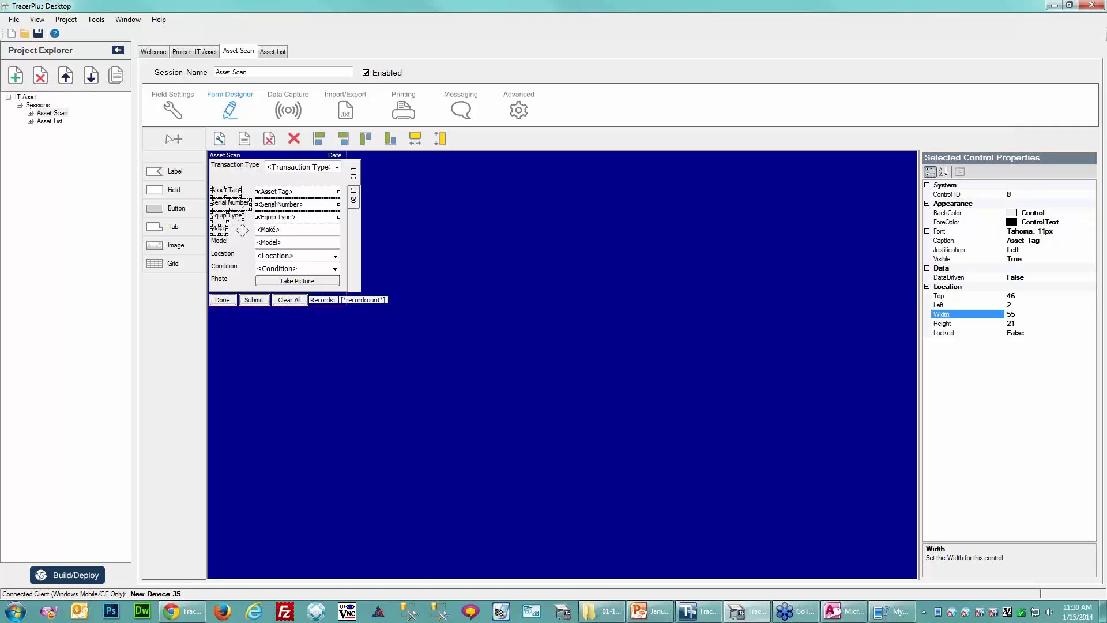
ctrl+click(281, 230)
ctrl+click(234, 241)
ctrl+click(282, 244)
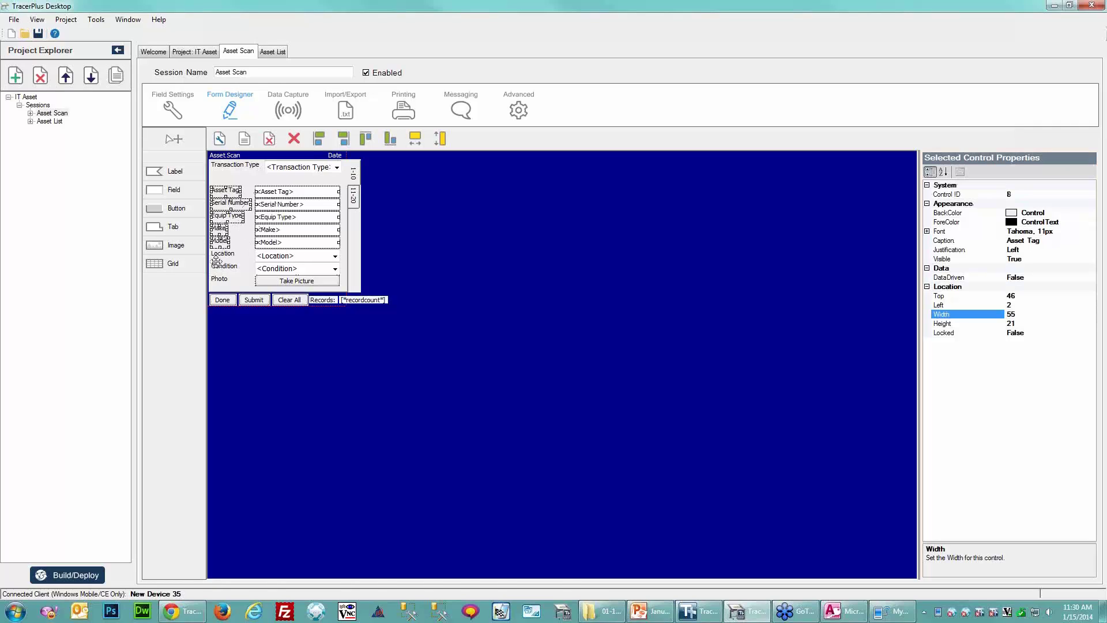
ctrl+click(221, 255)
ctrl+click(268, 256)
ctrl+click(225, 266)
ctrl+click(271, 268)
ctrl+click(220, 279)
ctrl+click(286, 280)
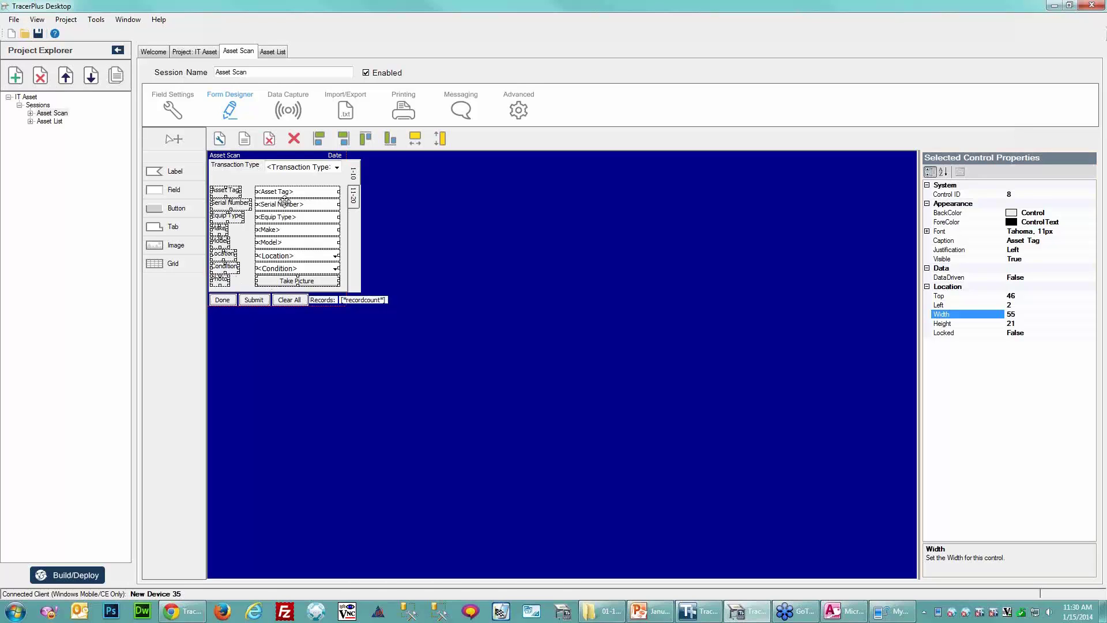
drag(287, 192, 288, 180)
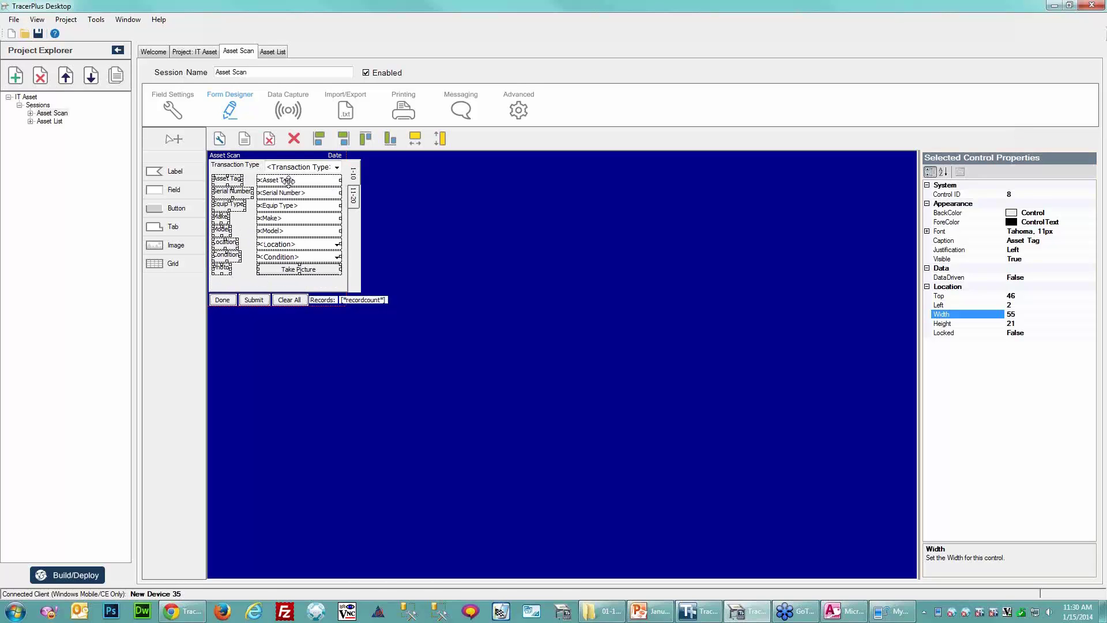
click(385, 202)
Cut the Notes label and field from the 11-20 tab and paste them below Photo on the 1-10 tab.
click(355, 196)
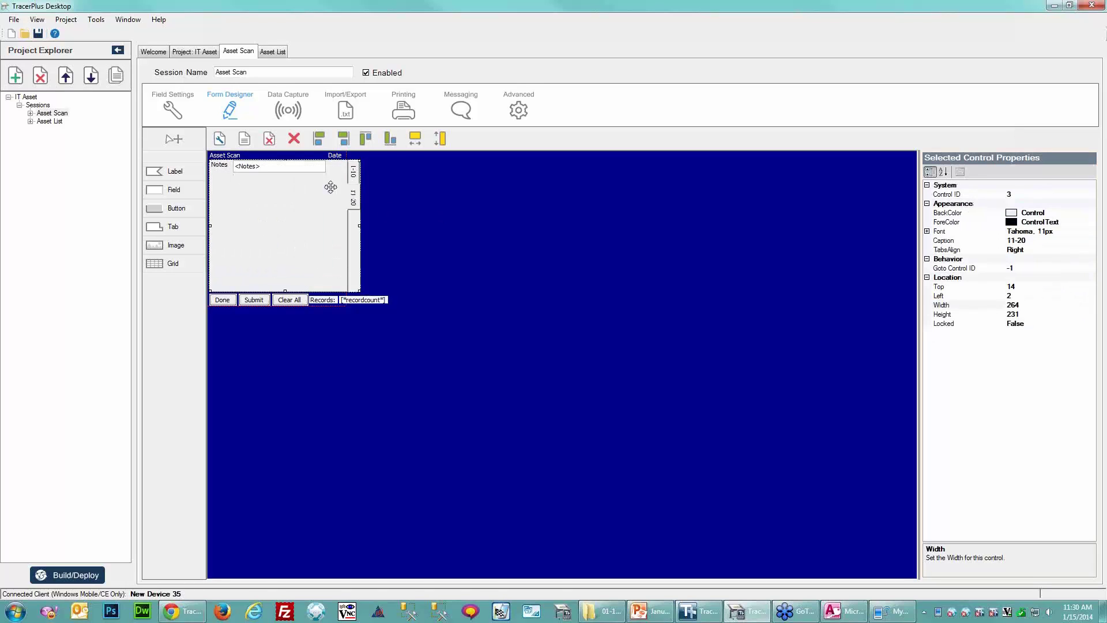
click(221, 165)
ctrl+click(245, 166)
right_click(245, 166)
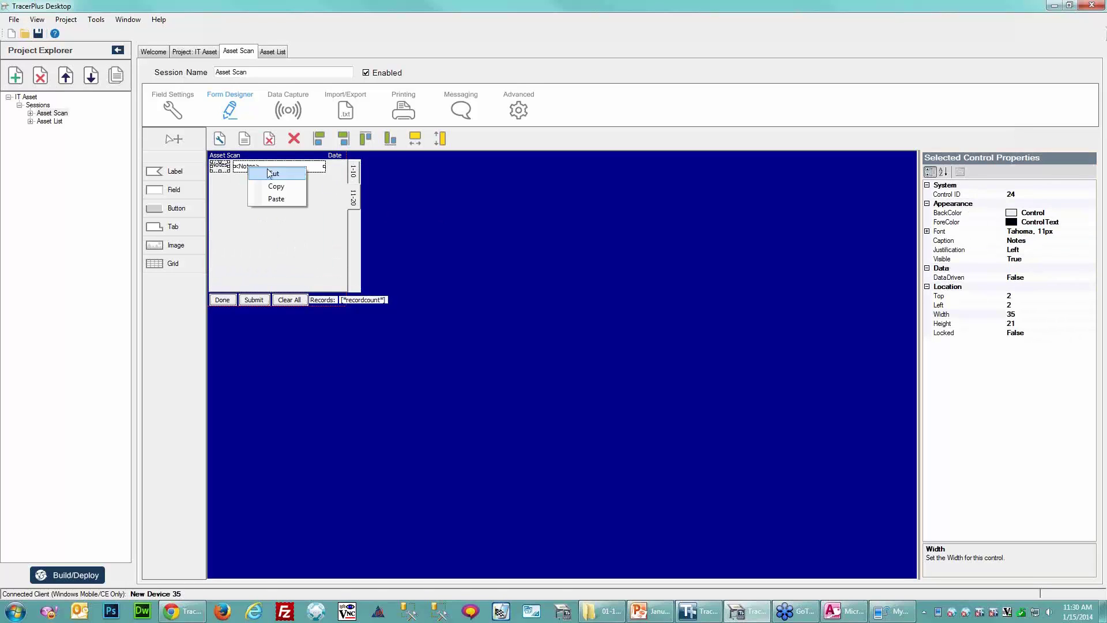
click(276, 171)
click(350, 173)
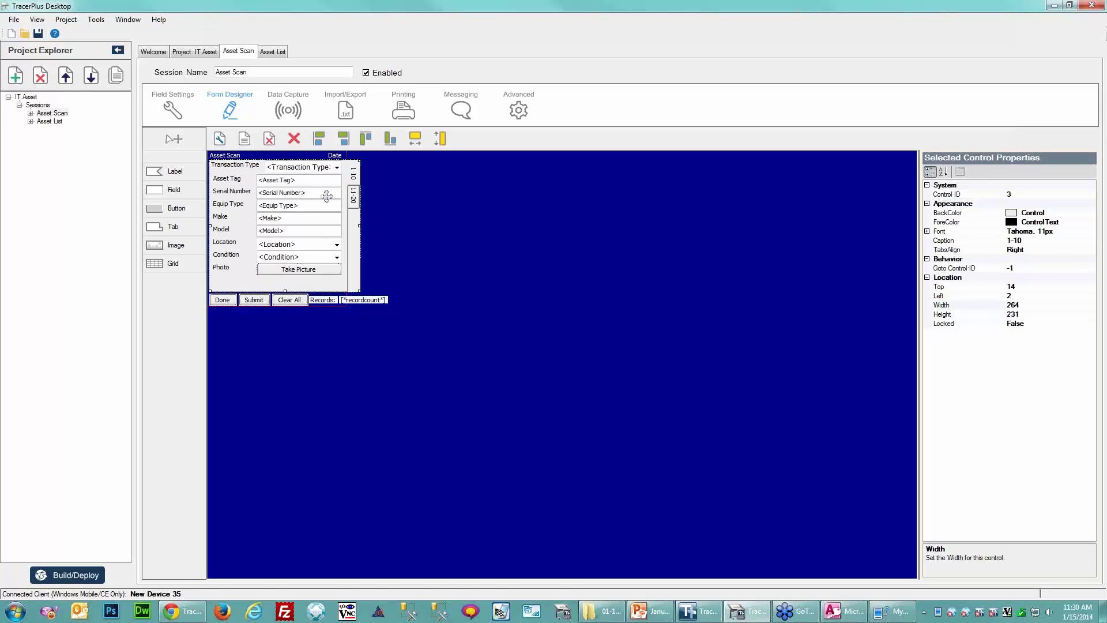
right_click(220, 281)
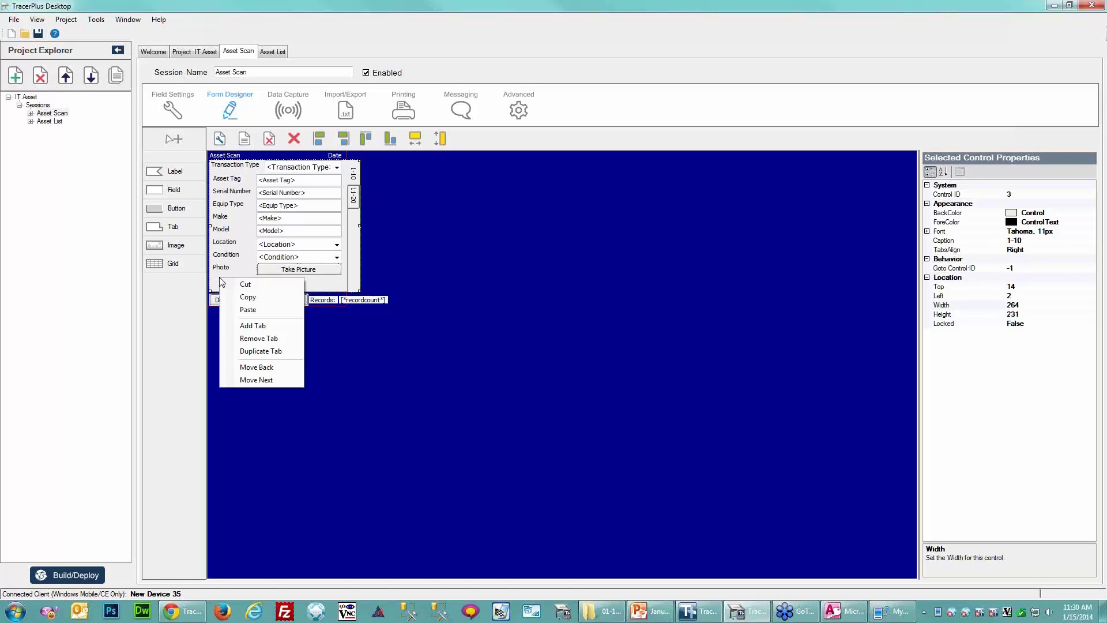
click(242, 309)
Position the Notes field under the Take Picture button and match its width to the Condition field.
click(260, 283)
drag(260, 282, 274, 282)
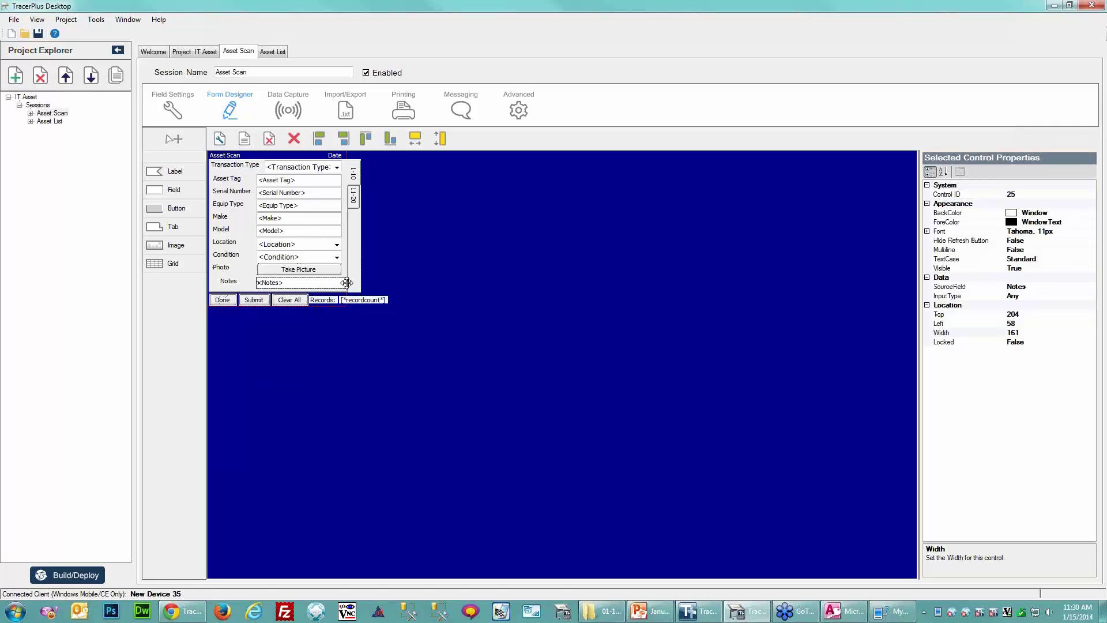
ctrl+click(283, 256)
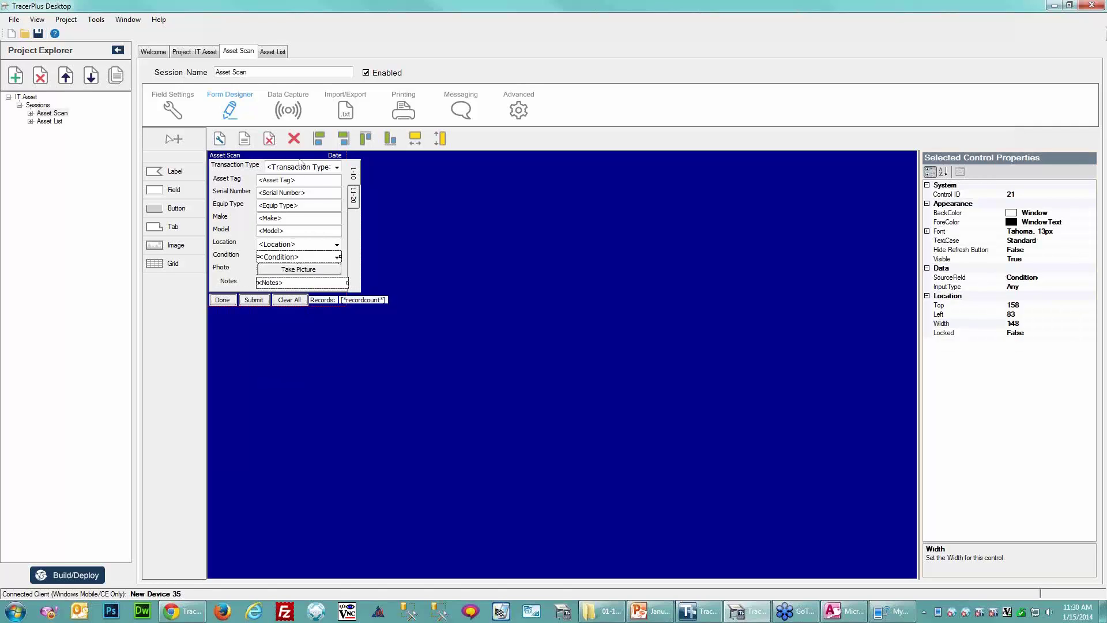
click(414, 138)
Left-align the Notes label with the Photo label, and select the Records label beside the Clear All button.
click(223, 268)
ctrl+click(229, 281)
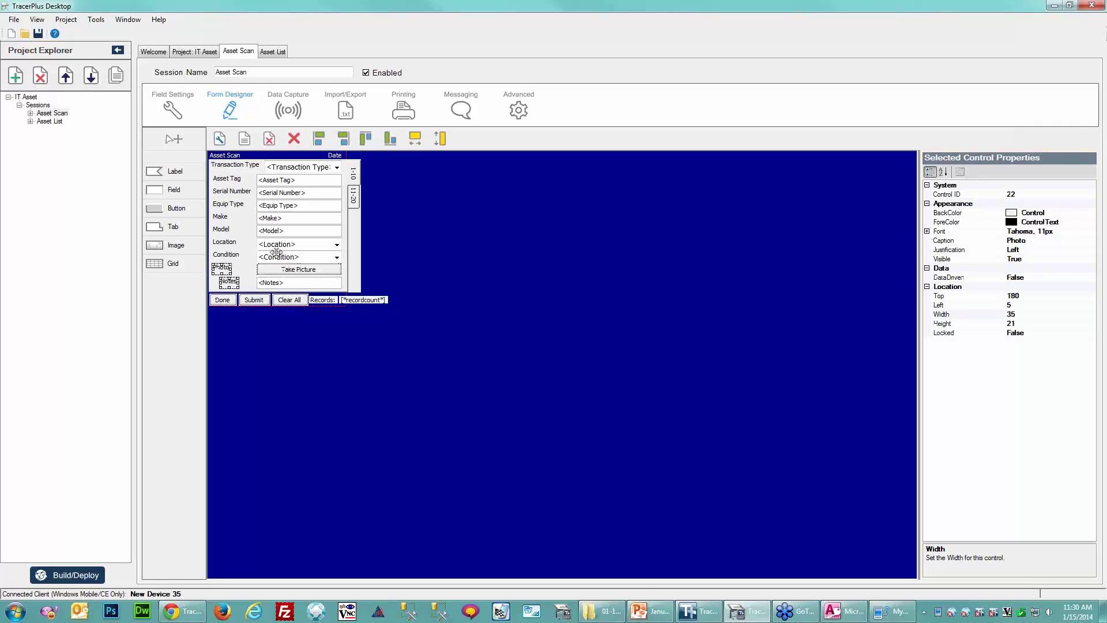
click(319, 138)
click(449, 284)
click(317, 299)
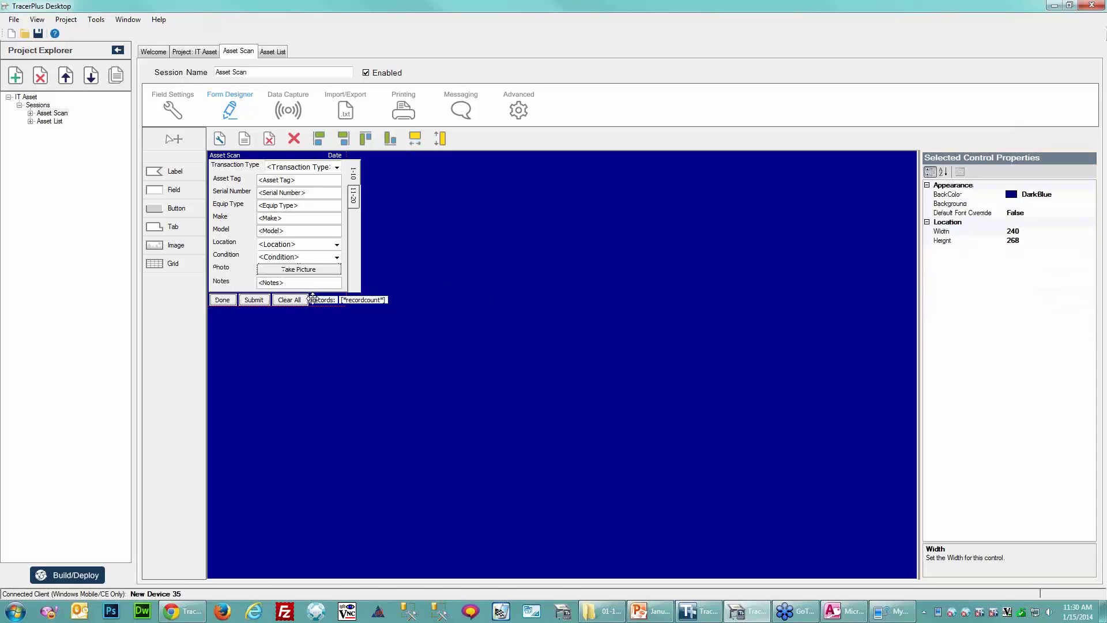
Set the Records label and record count to a DarkBlue background with White text.
ctrl+click(368, 299)
click(1097, 214)
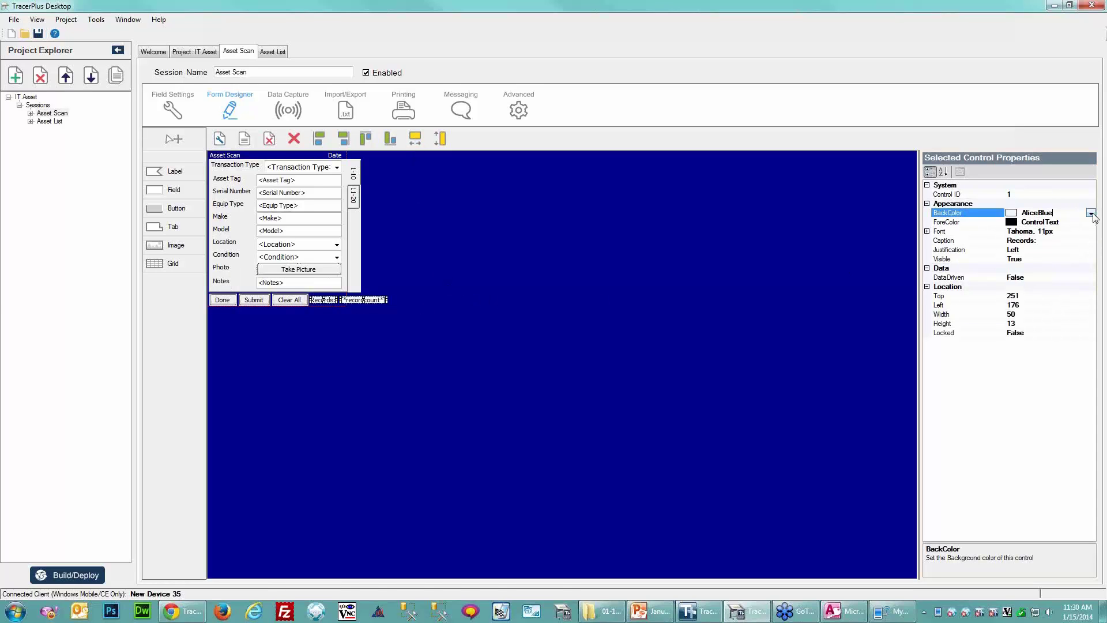
click(1090, 212)
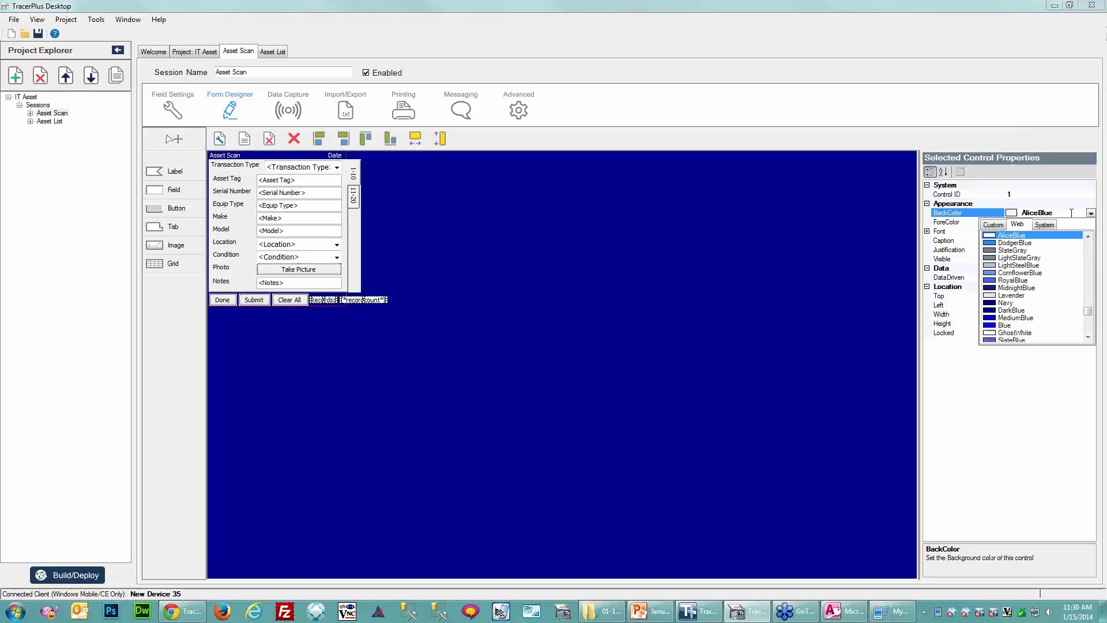
click(992, 312)
click(1079, 222)
click(1090, 222)
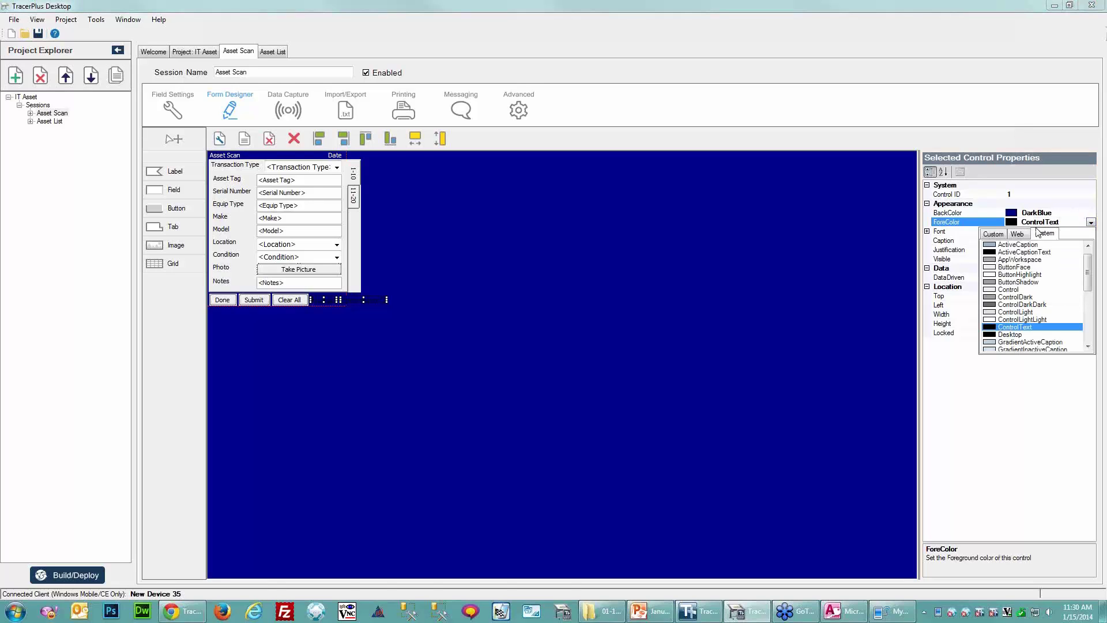
click(1017, 234)
click(992, 260)
click(558, 281)
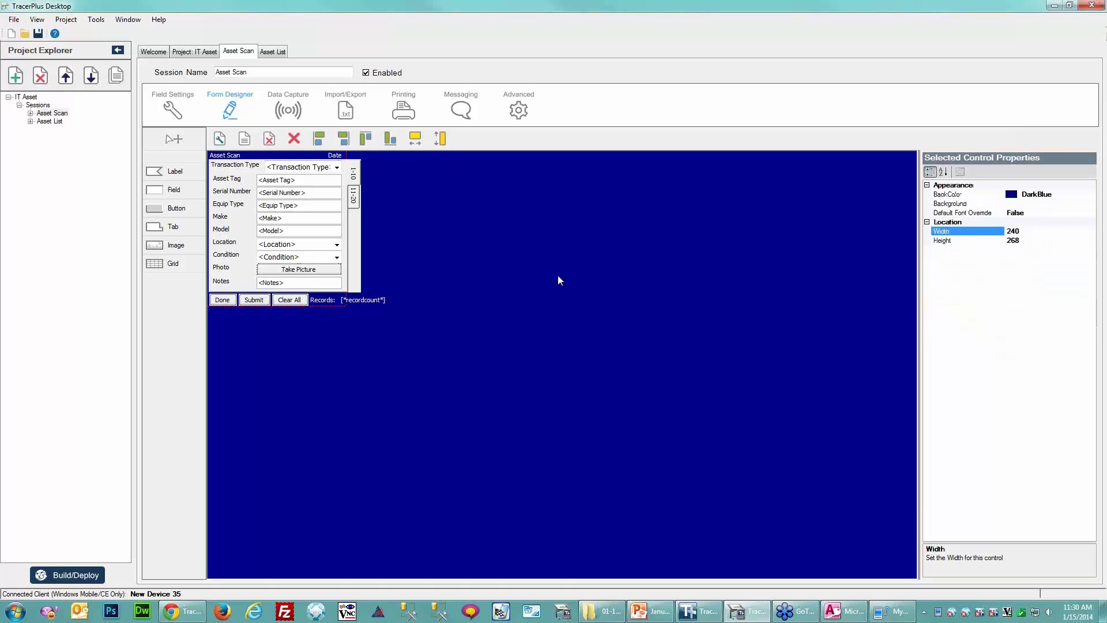
Delete the Clear All button and move the Records label and record count closer to the Submit button.
click(281, 299)
click(294, 138)
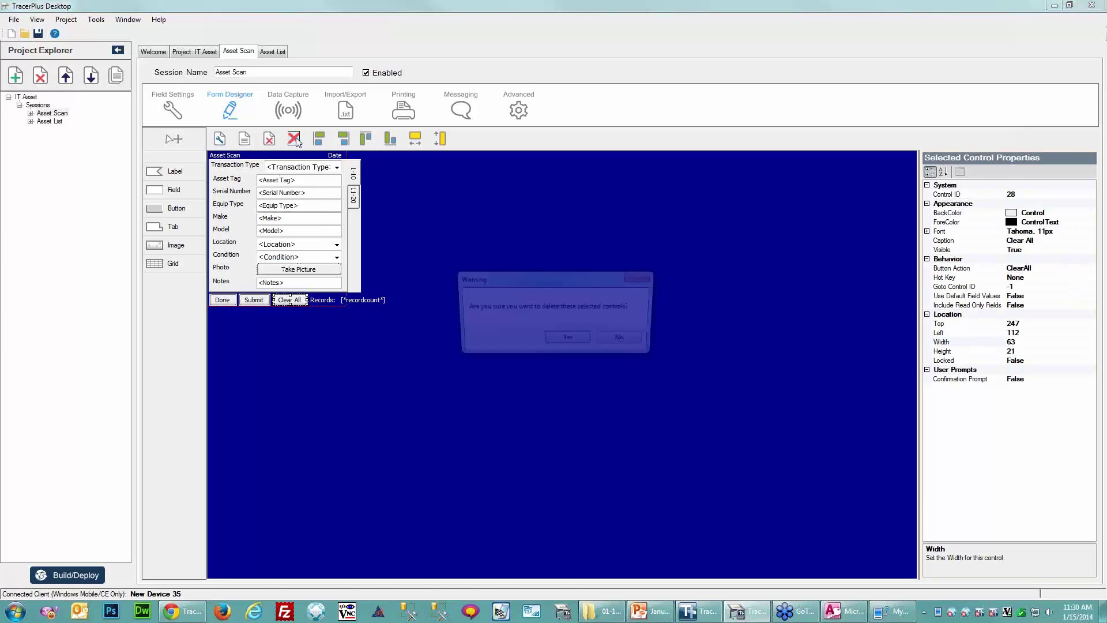
click(565, 343)
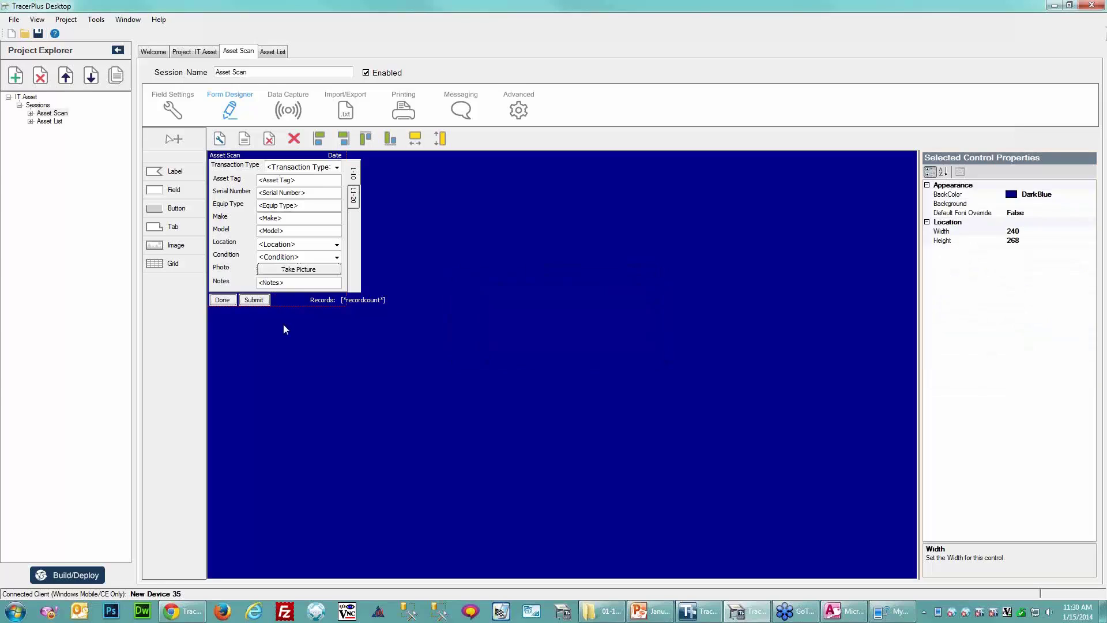
click(326, 299)
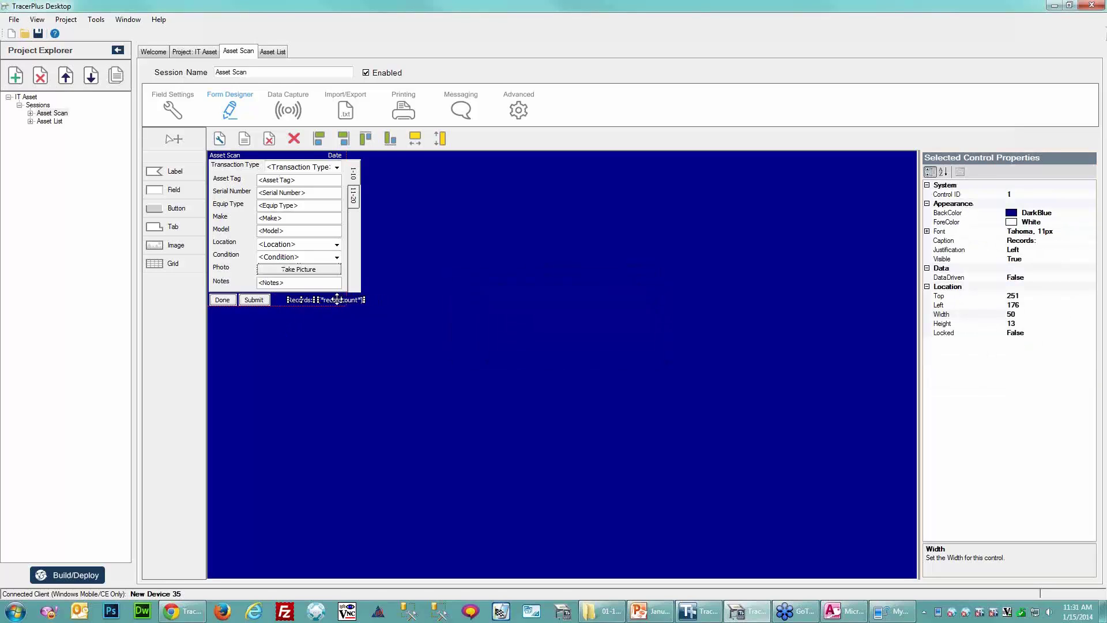
click(353, 340)
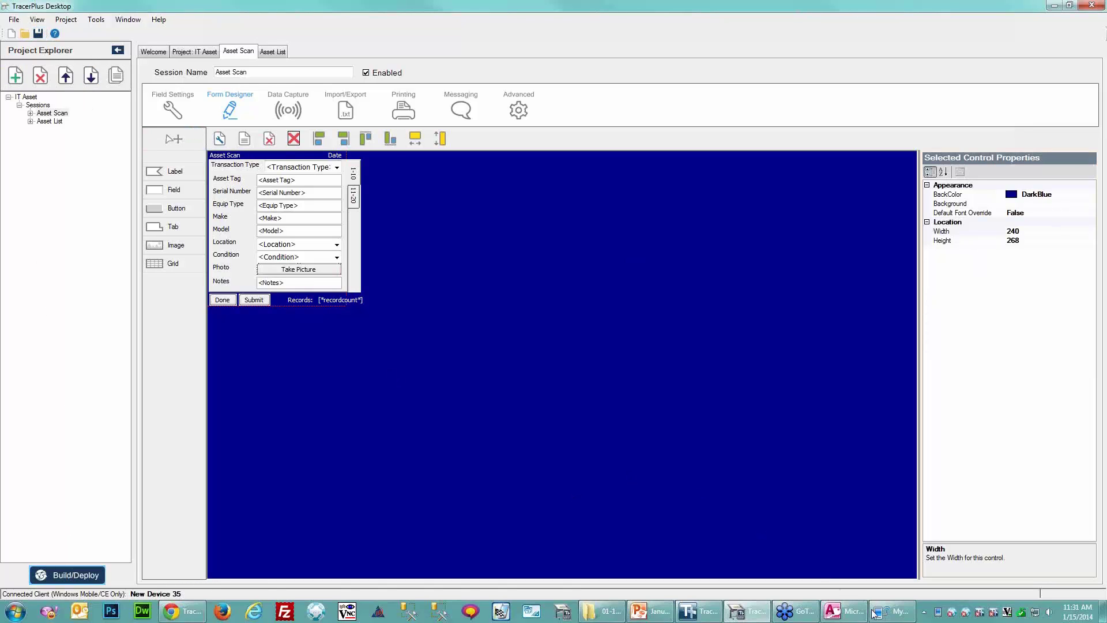
Build and deploy the project to the Windows Mobile device, and open the Asset Scan form on the device in MyMobiler.
click(581, 383)
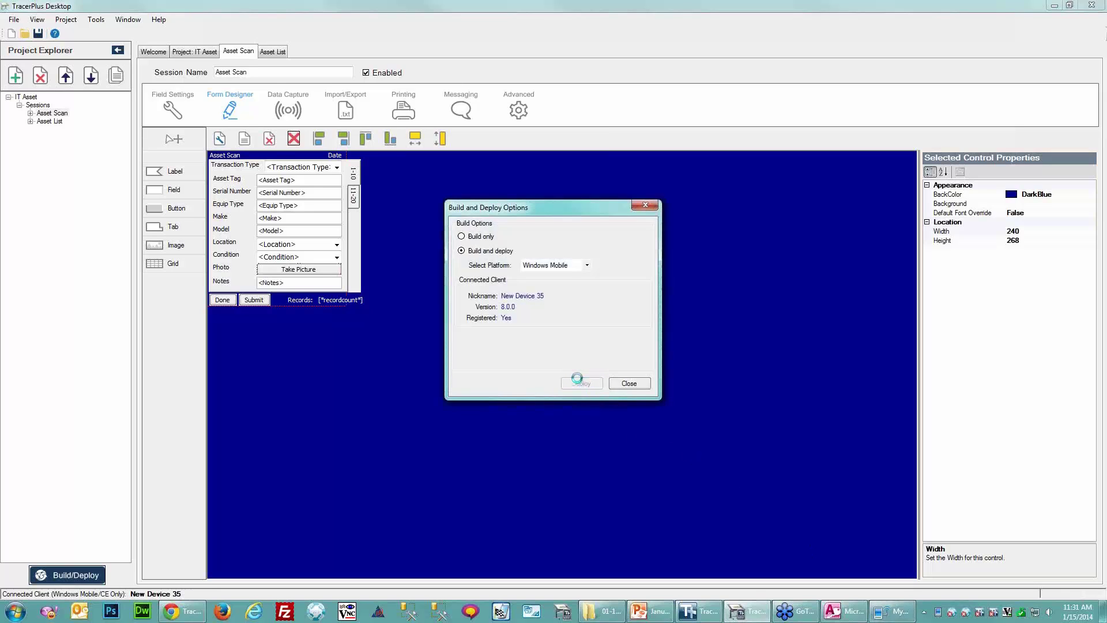
click(891, 611)
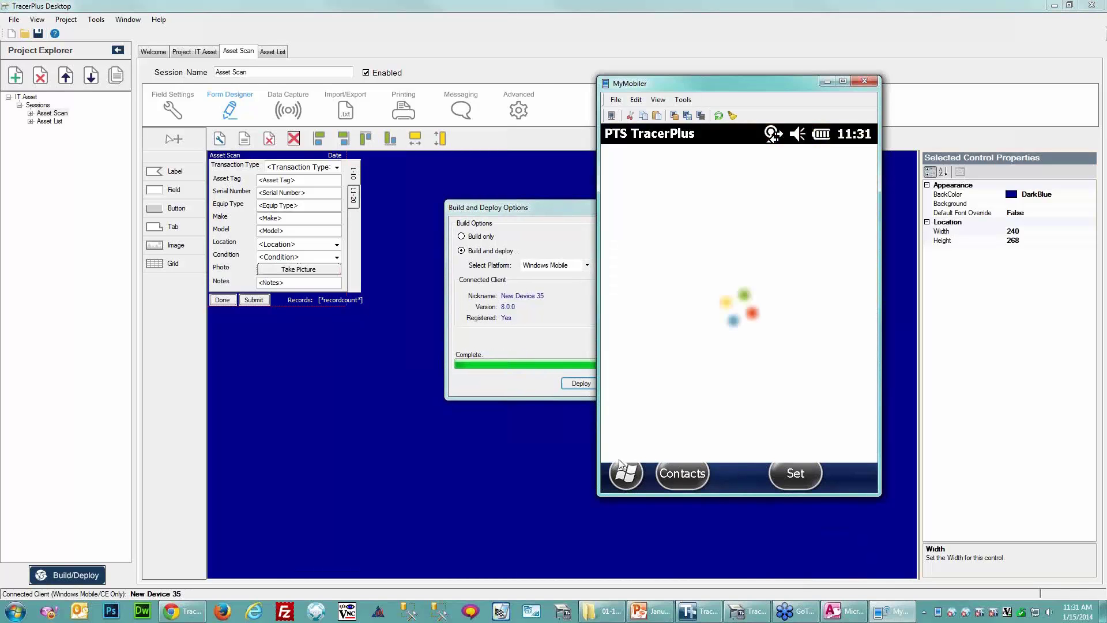
click(457, 202)
drag(457, 202, 383, 196)
click(562, 378)
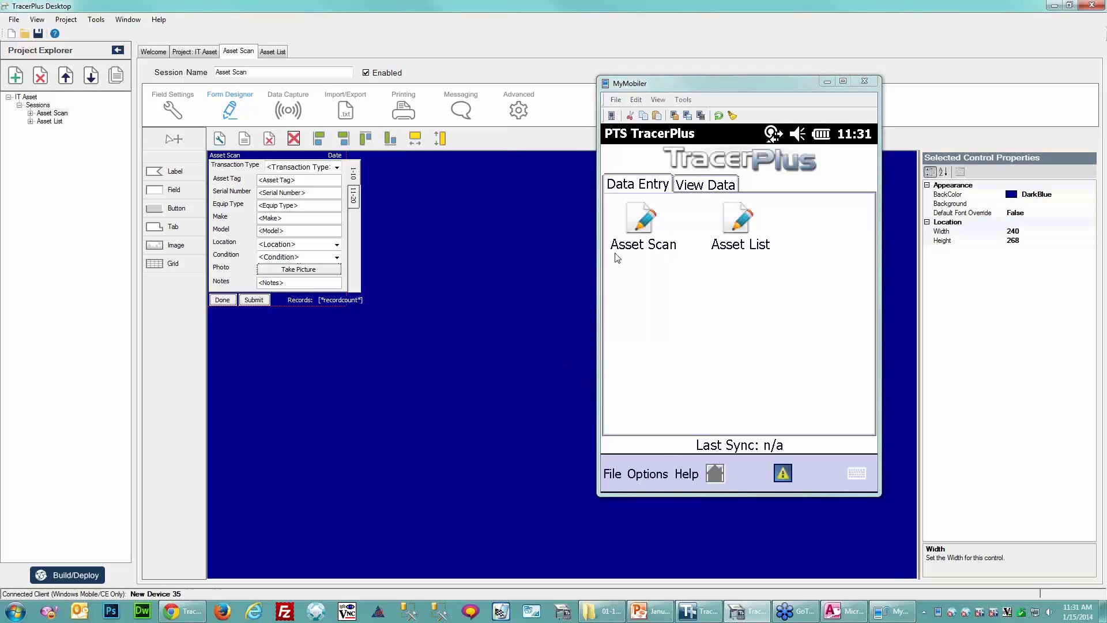
click(635, 233)
click(635, 234)
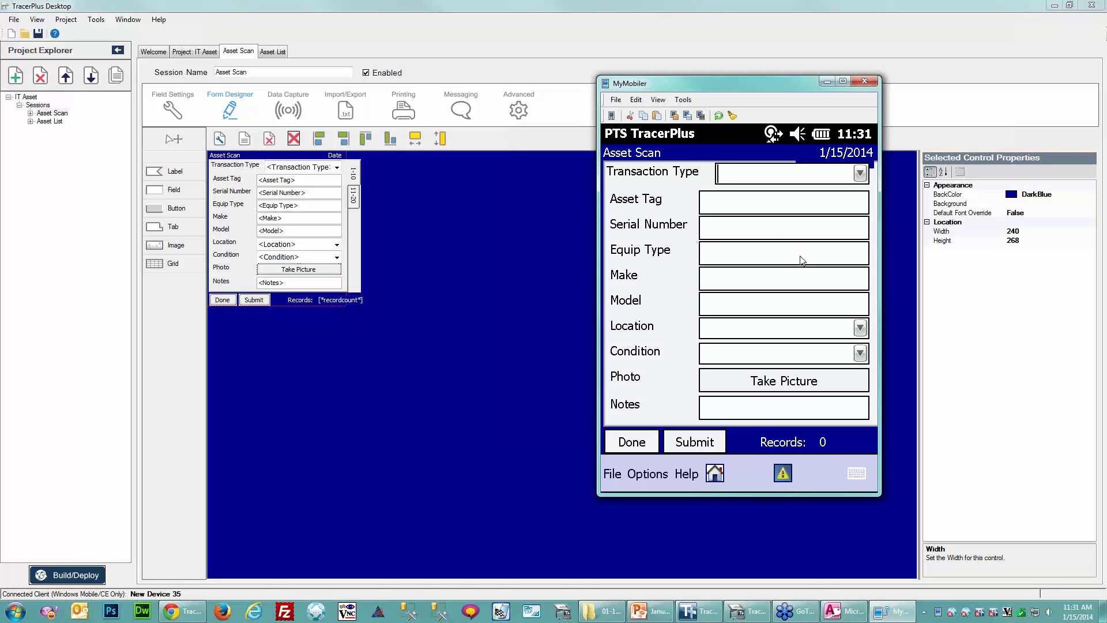
Set the height of the Date control in the form's header to 15.
click(334, 153)
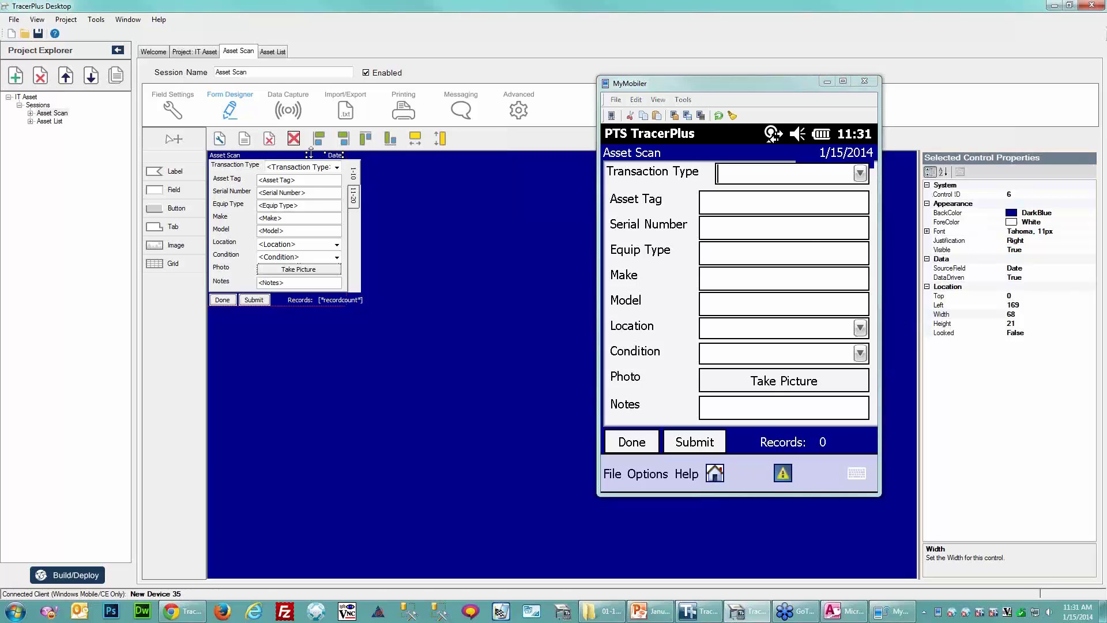
click(966, 324)
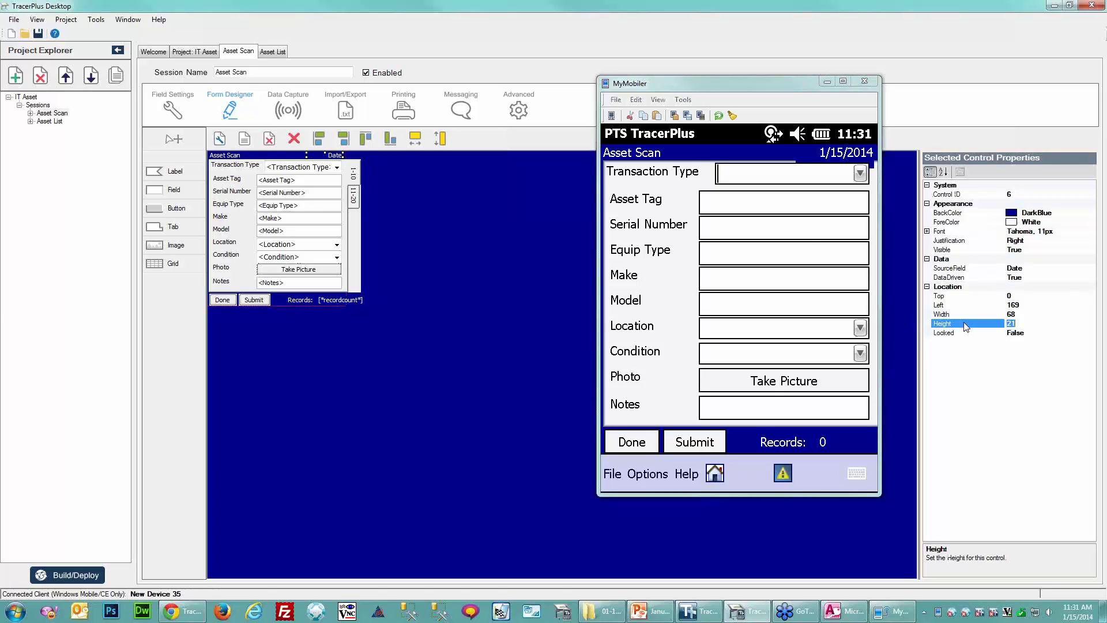
text(15)
key(Down)
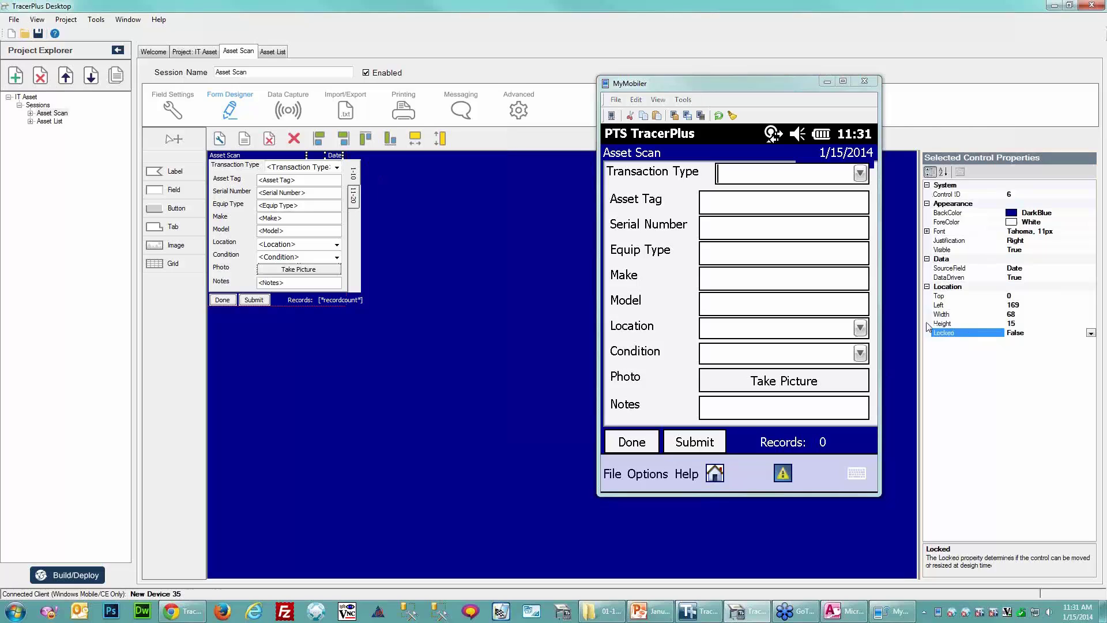
click(524, 396)
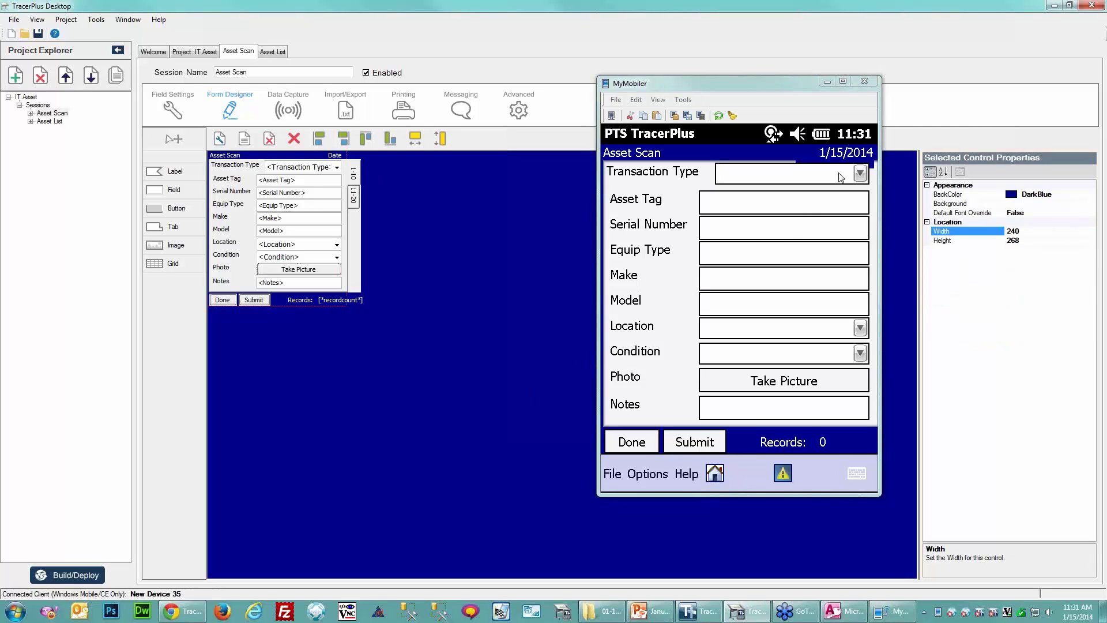
Examine the choices offered by the Transaction Type, Location and Condition fields on the device's Asset Scan form.
click(860, 174)
click(860, 175)
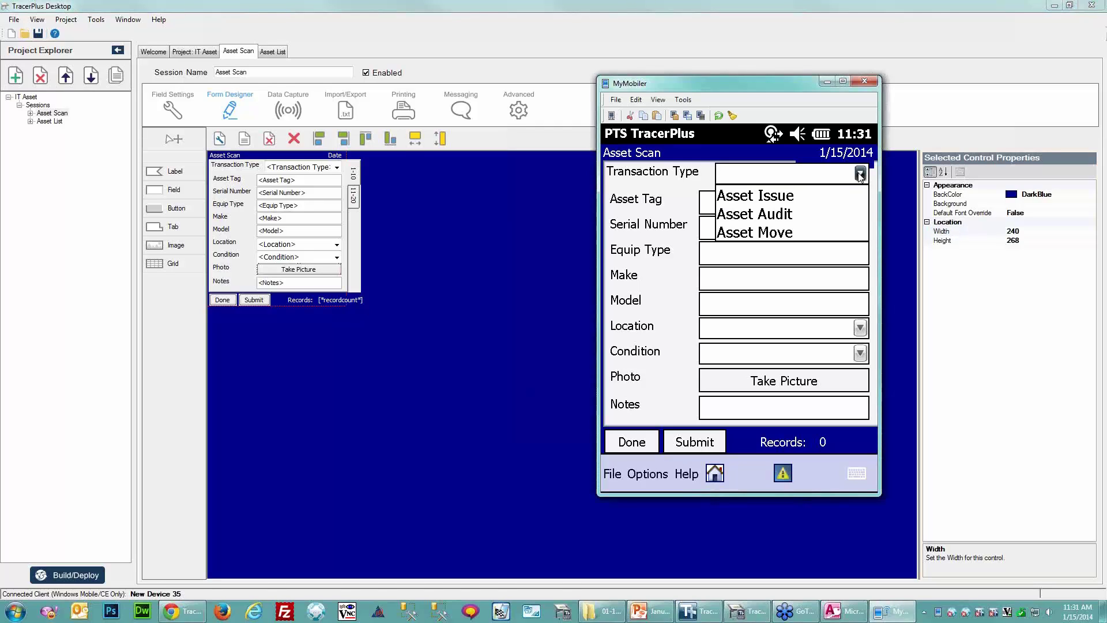
click(860, 175)
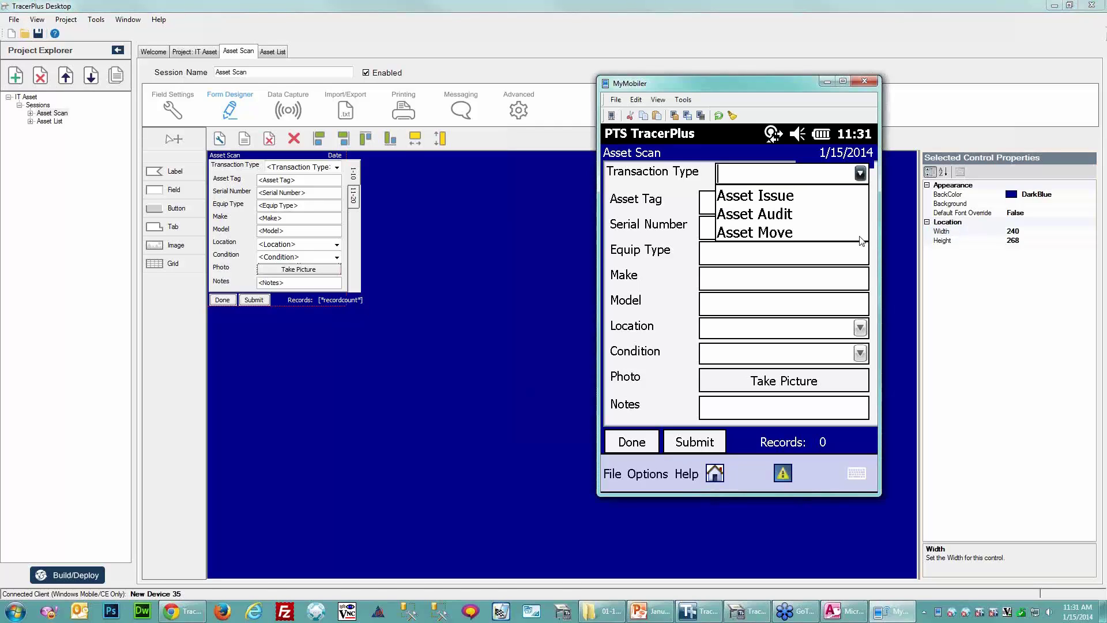
click(860, 328)
click(860, 328)
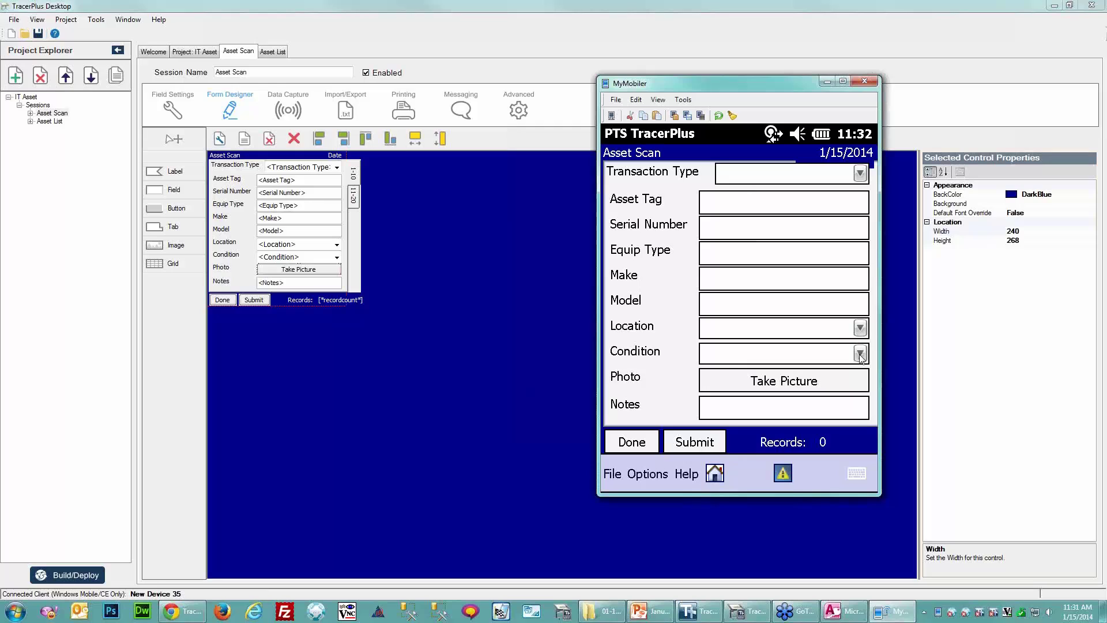
click(860, 354)
click(860, 354)
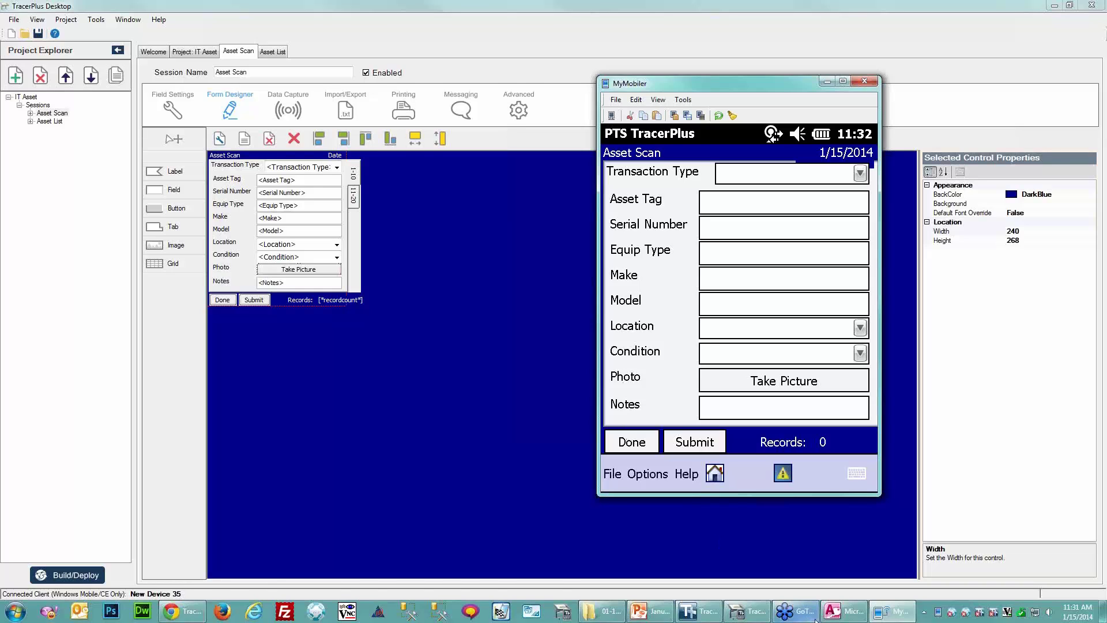
Switch to Microsoft Access to view the Asset List table, and exit the Asset Scan form on the device.
click(842, 611)
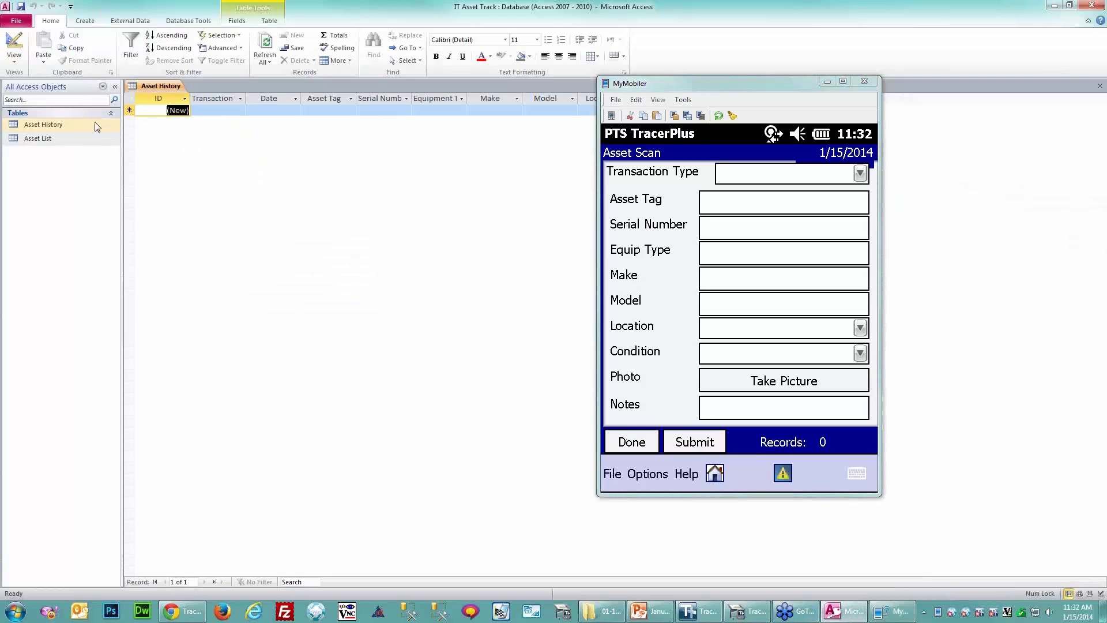
double_click(50, 140)
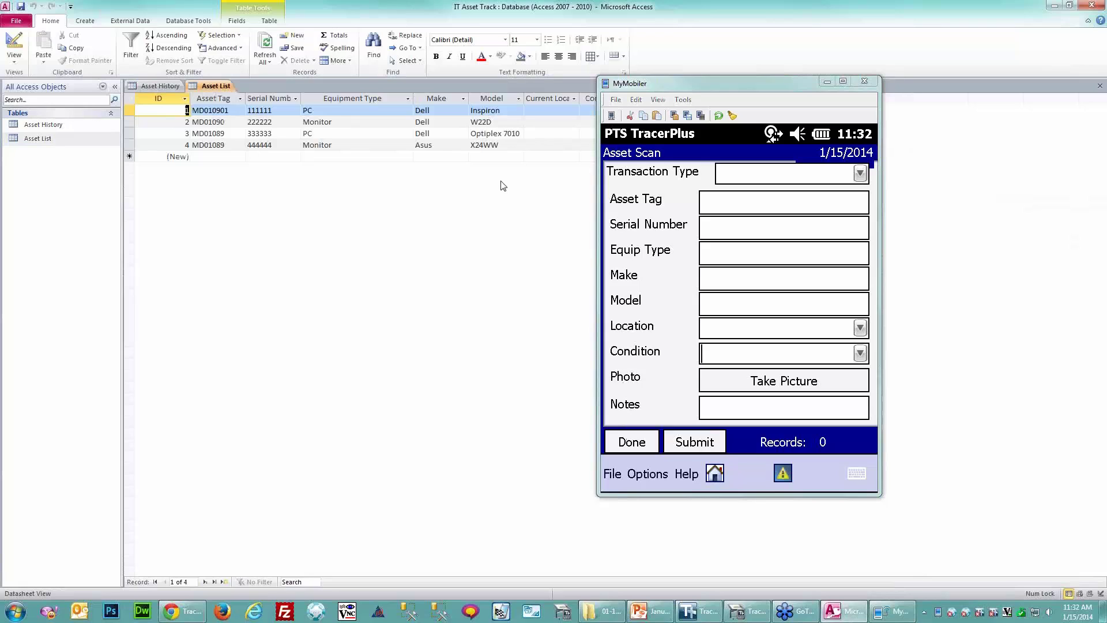
click(631, 445)
click(632, 441)
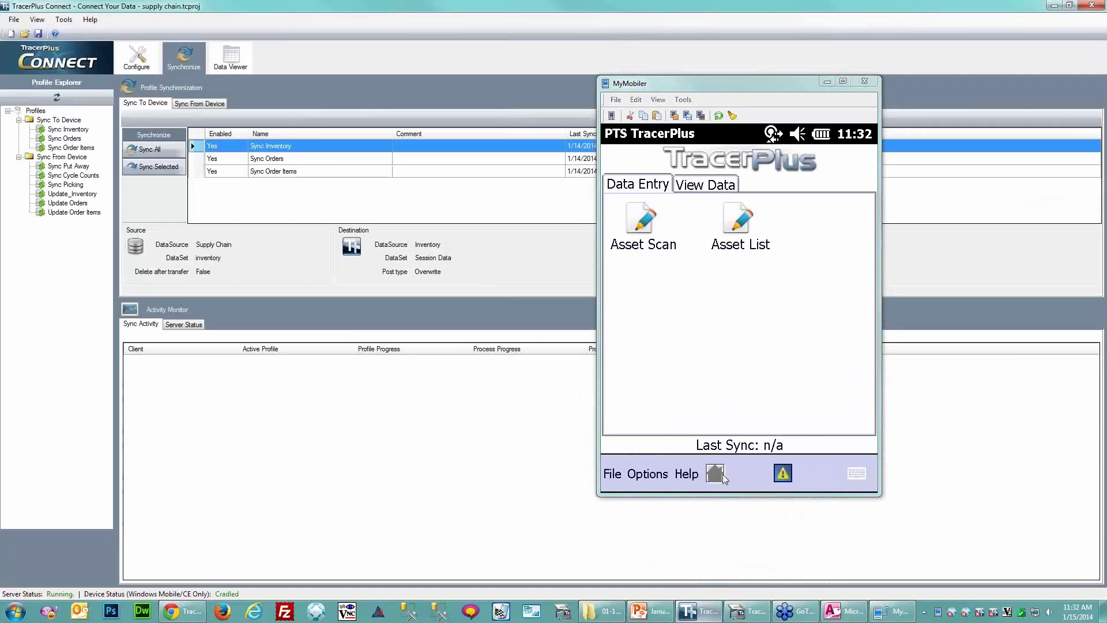
In TracerPlus Connect, start a new project and create a sync profile linked to the IT Asset.tpp desktop project.
click(827, 82)
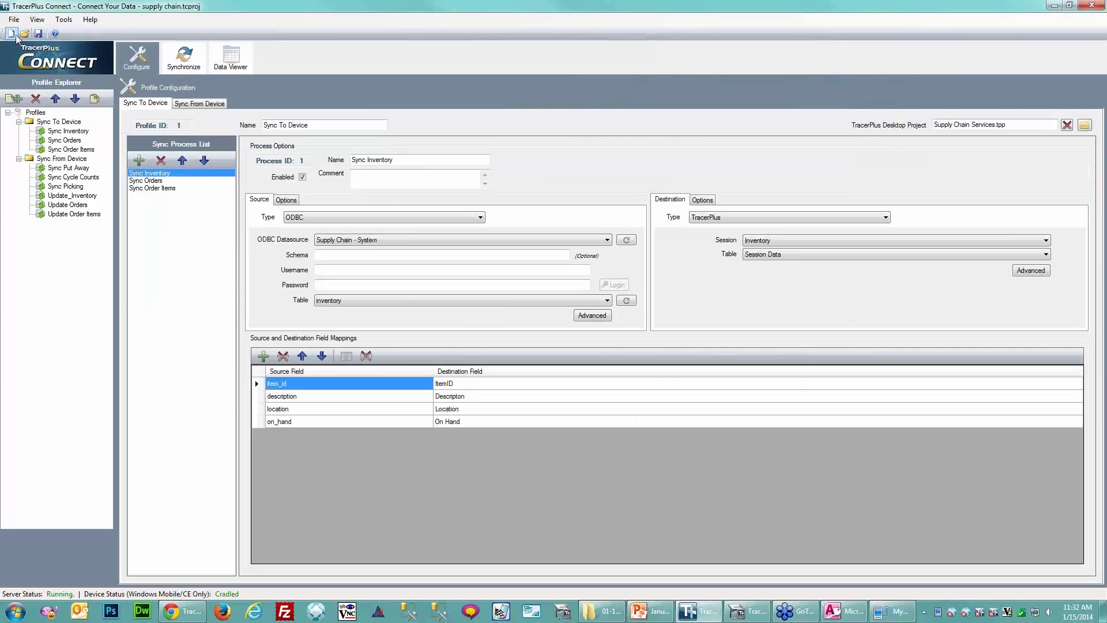
click(12, 34)
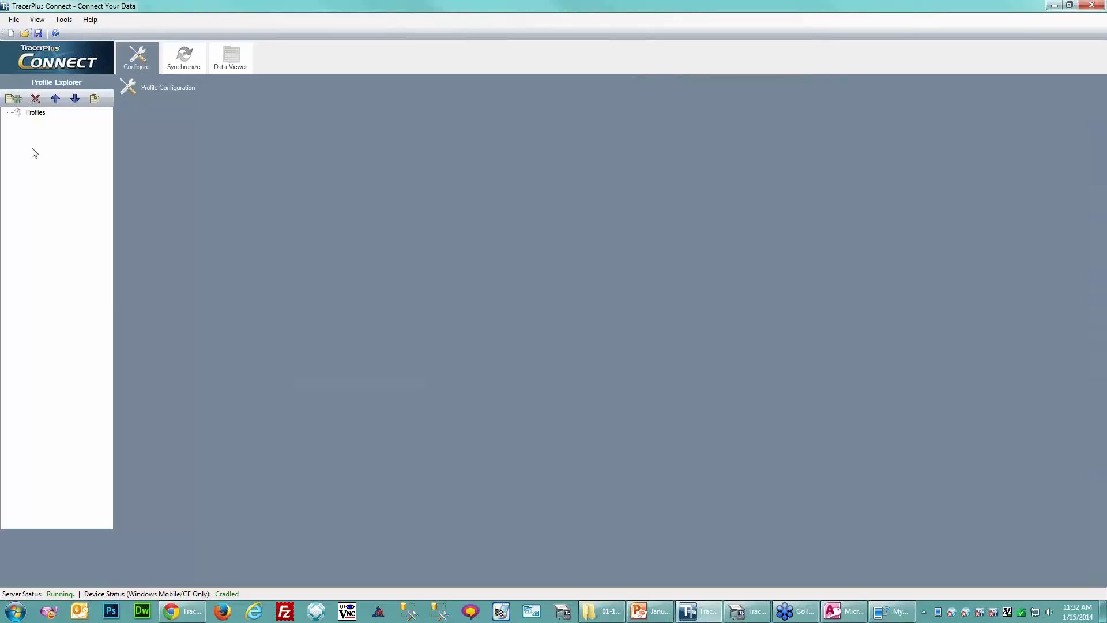
click(14, 98)
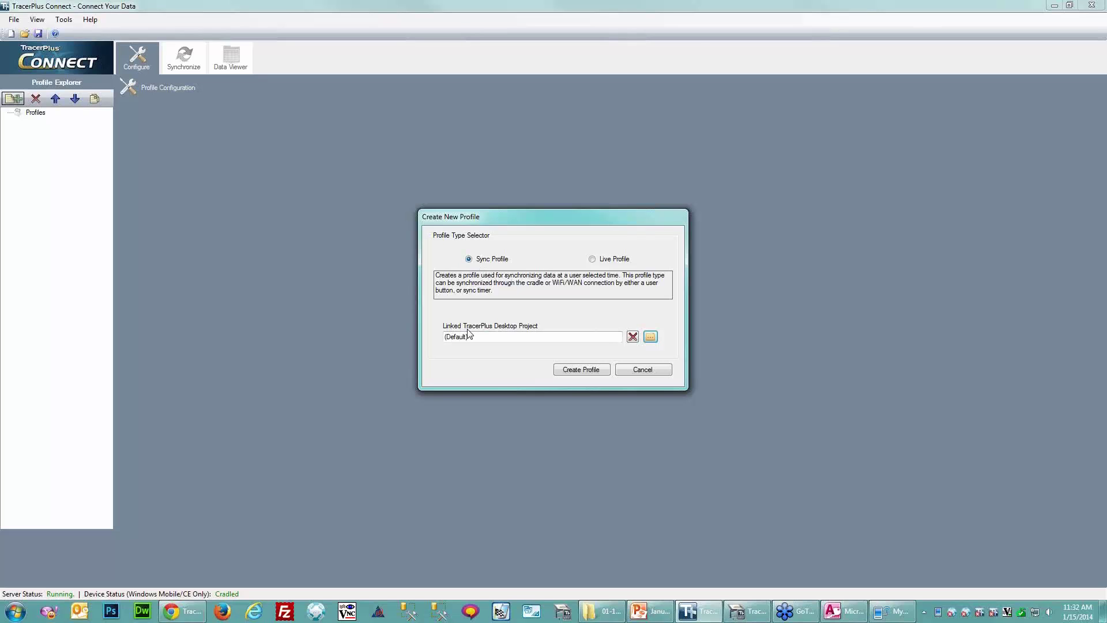
click(649, 338)
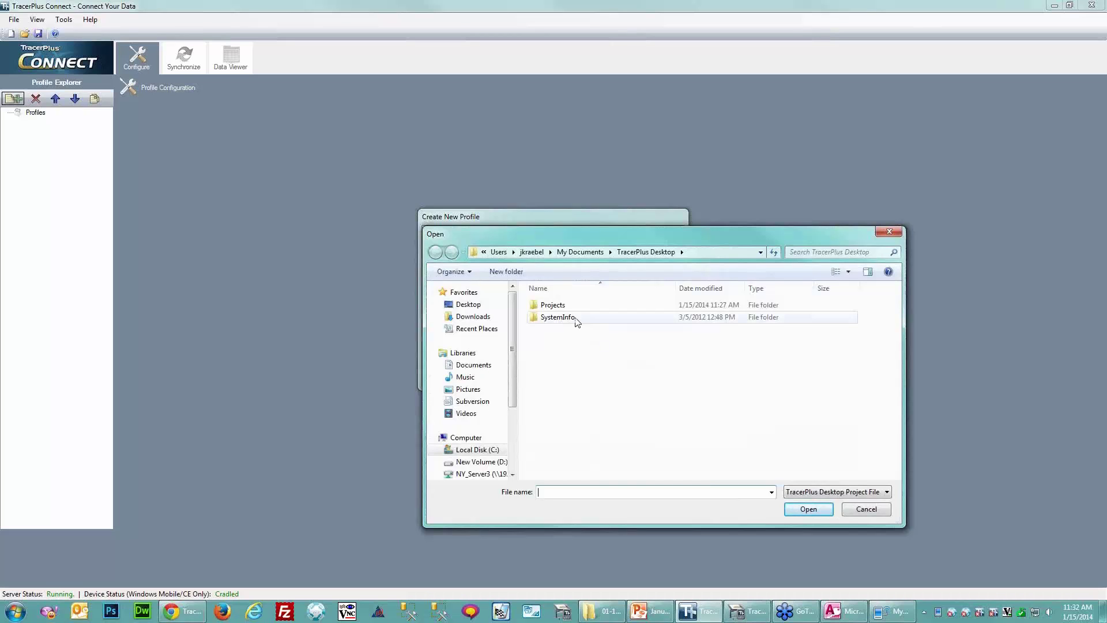
double_click(553, 305)
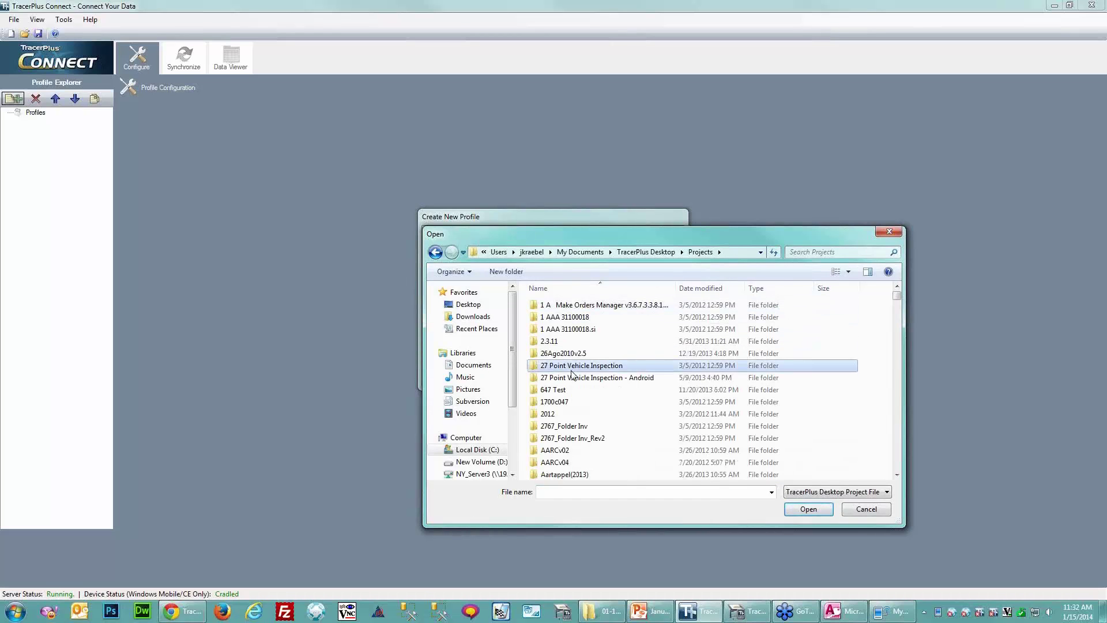
scroll(550, 400, down, 5)
scroll(549, 402, down, 15)
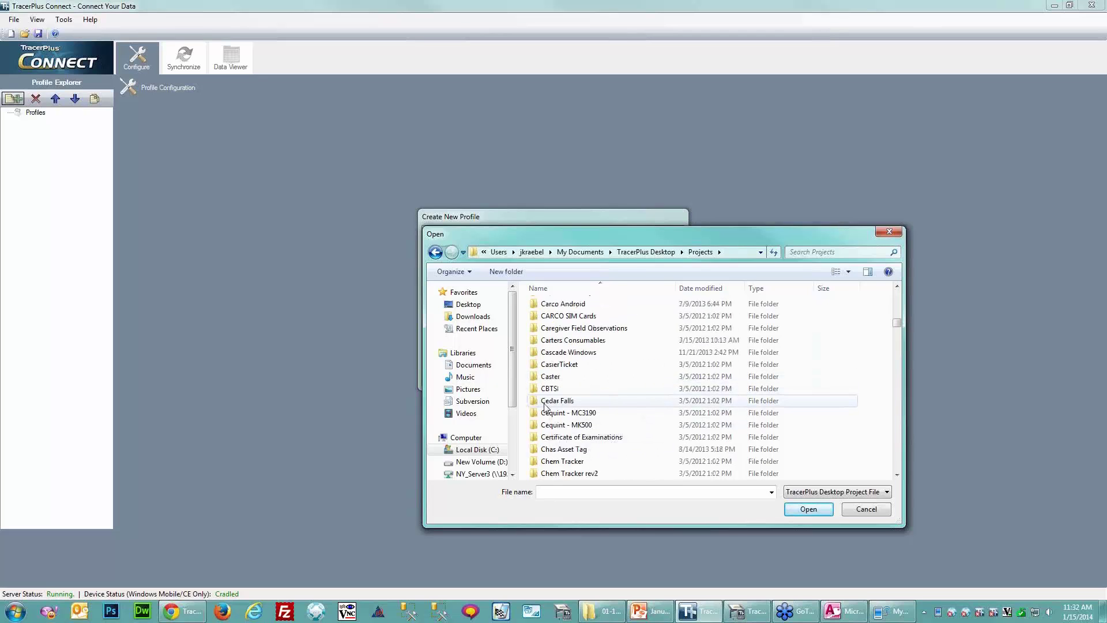
scroll(549, 404, down, 15)
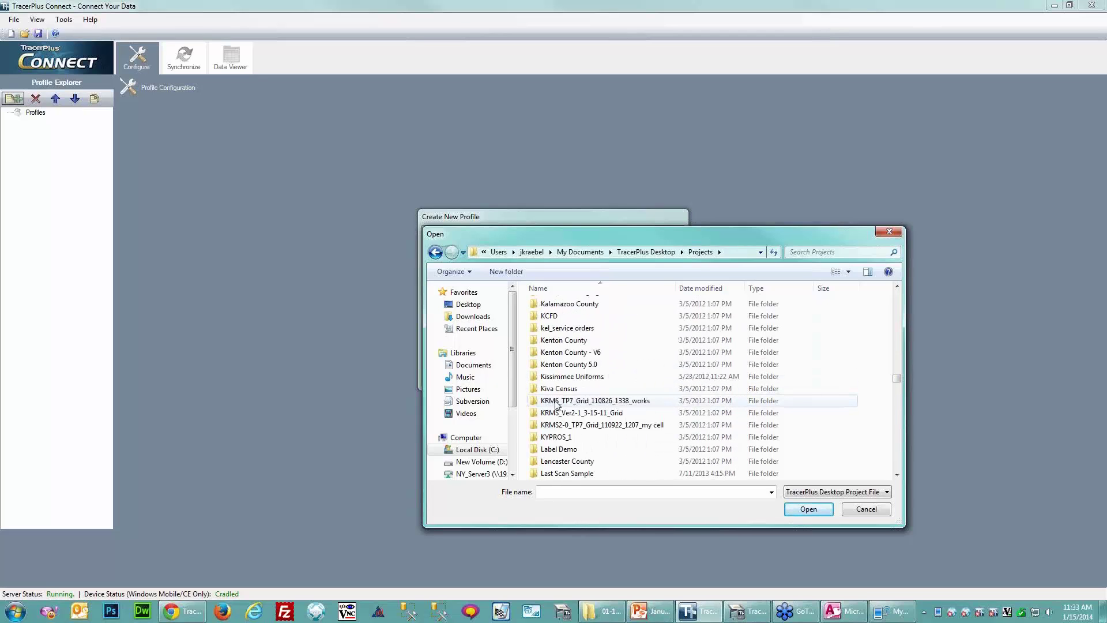
scroll(573, 354, up, 3)
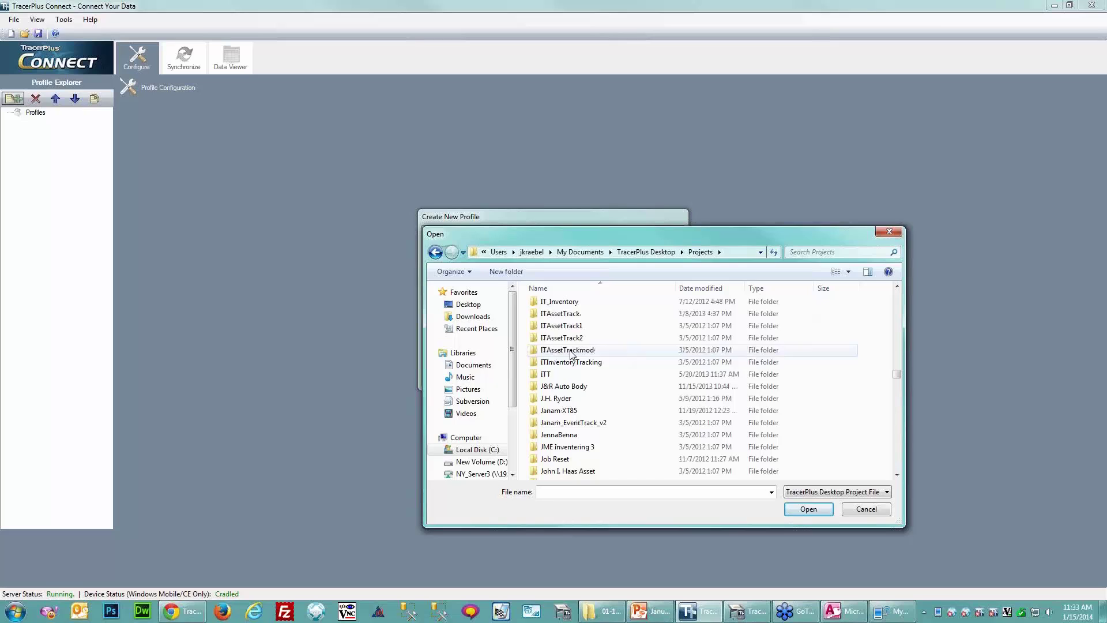
double_click(569, 313)
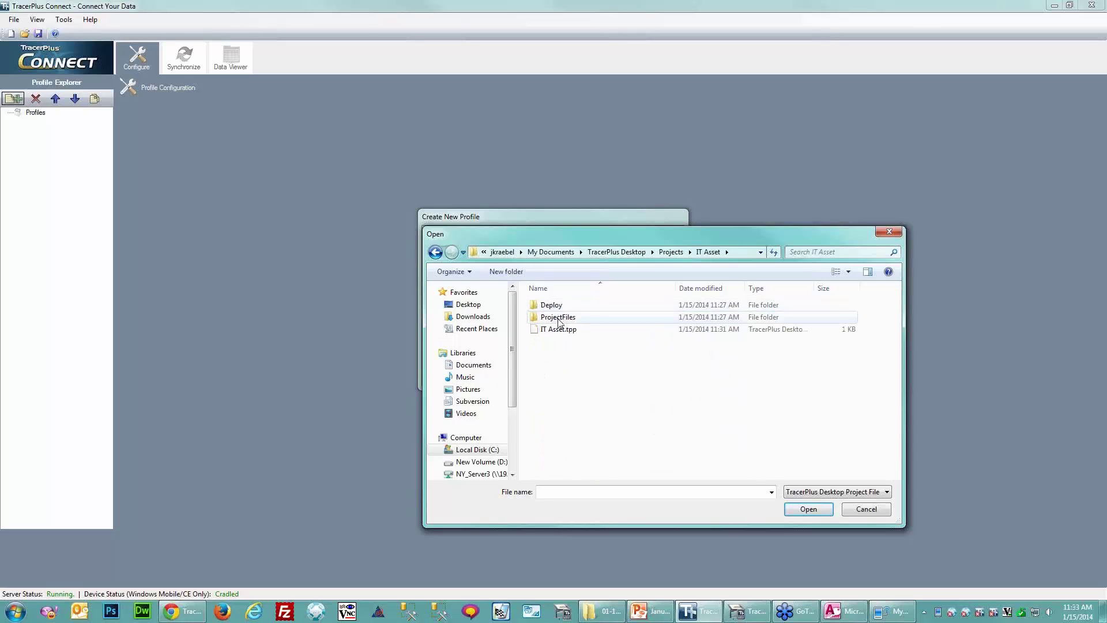
double_click(555, 330)
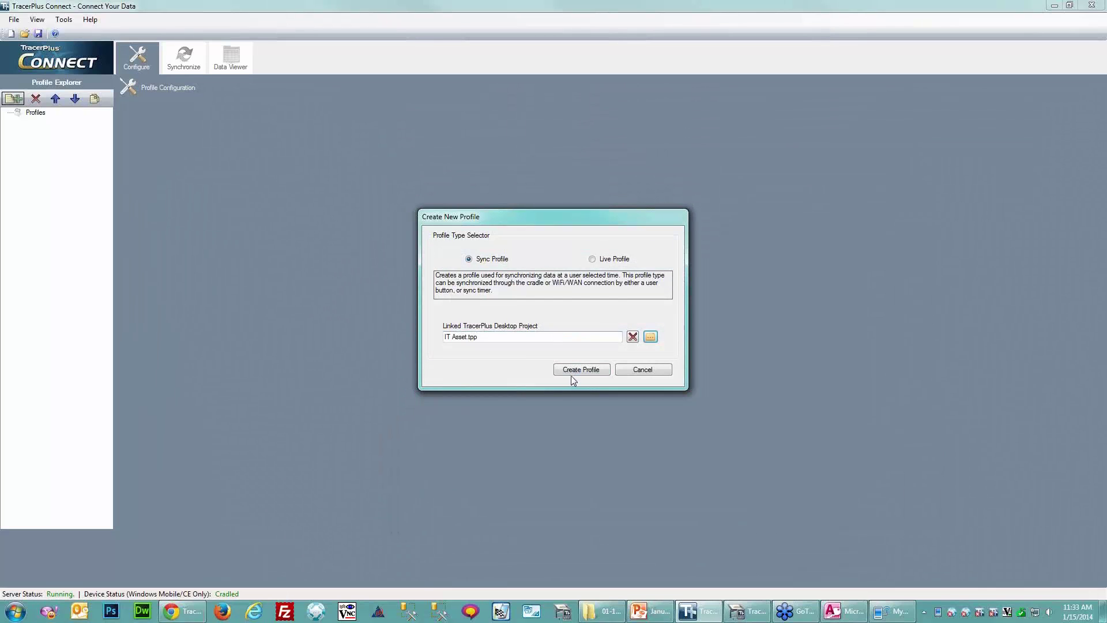
click(573, 372)
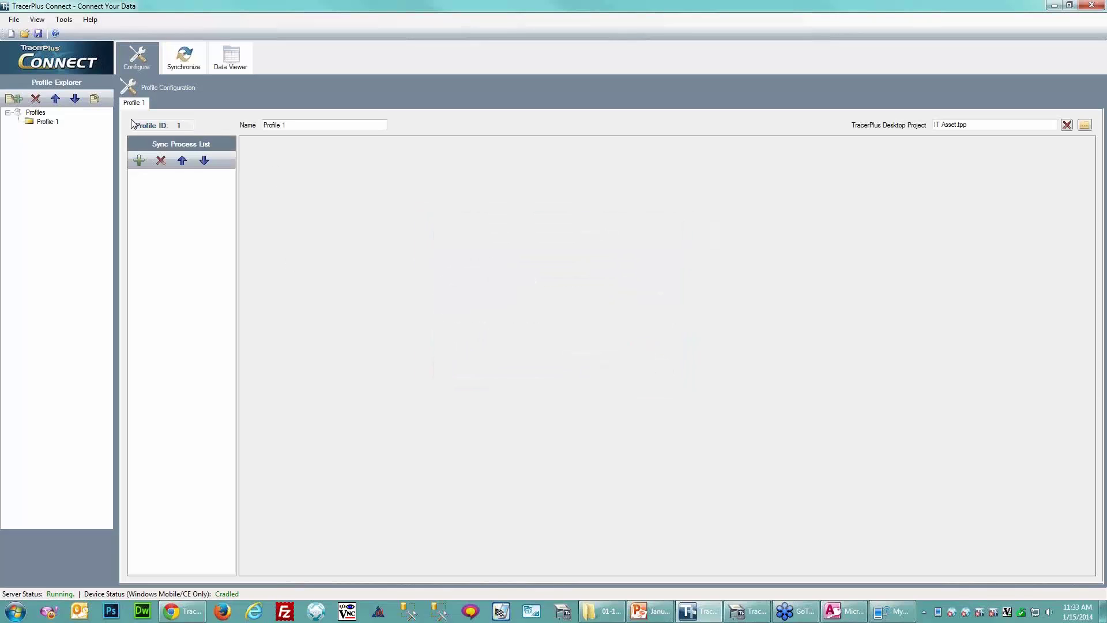
Rename the new profile as Sync To Device.
click(317, 126)
key(ctrl+a)
text(Sync To Device)
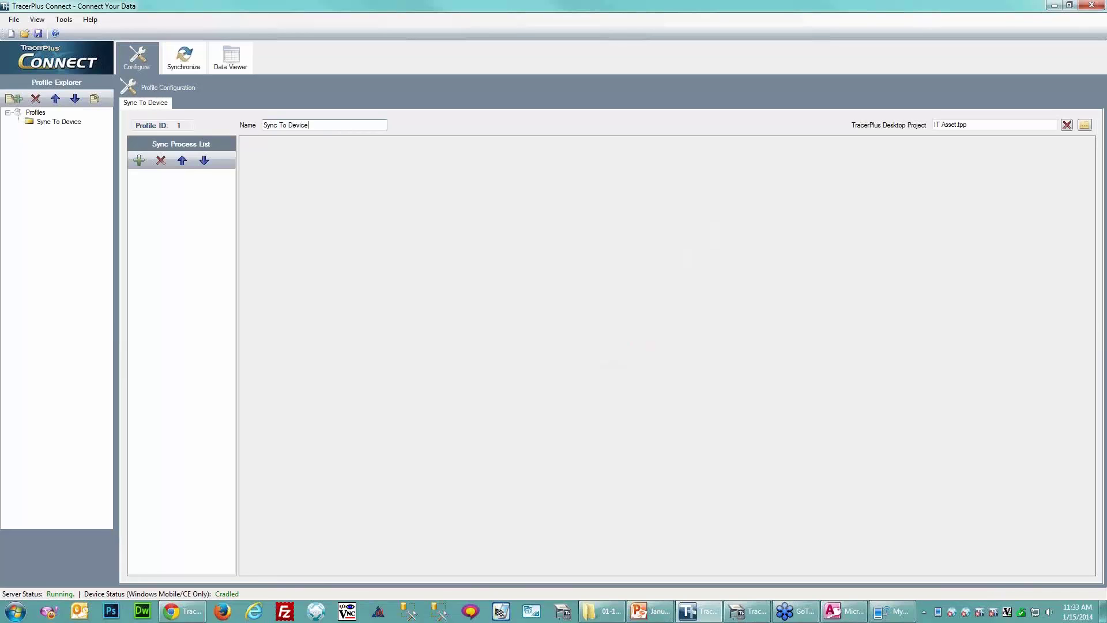
Add a sync process to the Sync To Device profile and name it Sync Asset List to Device.
key(Tab)
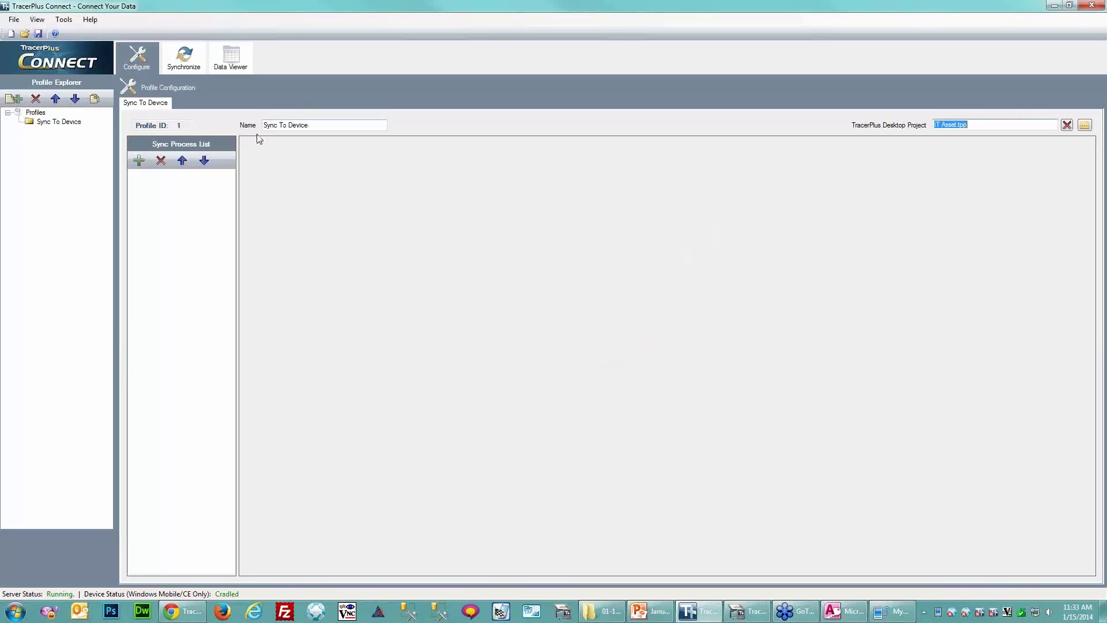
click(139, 161)
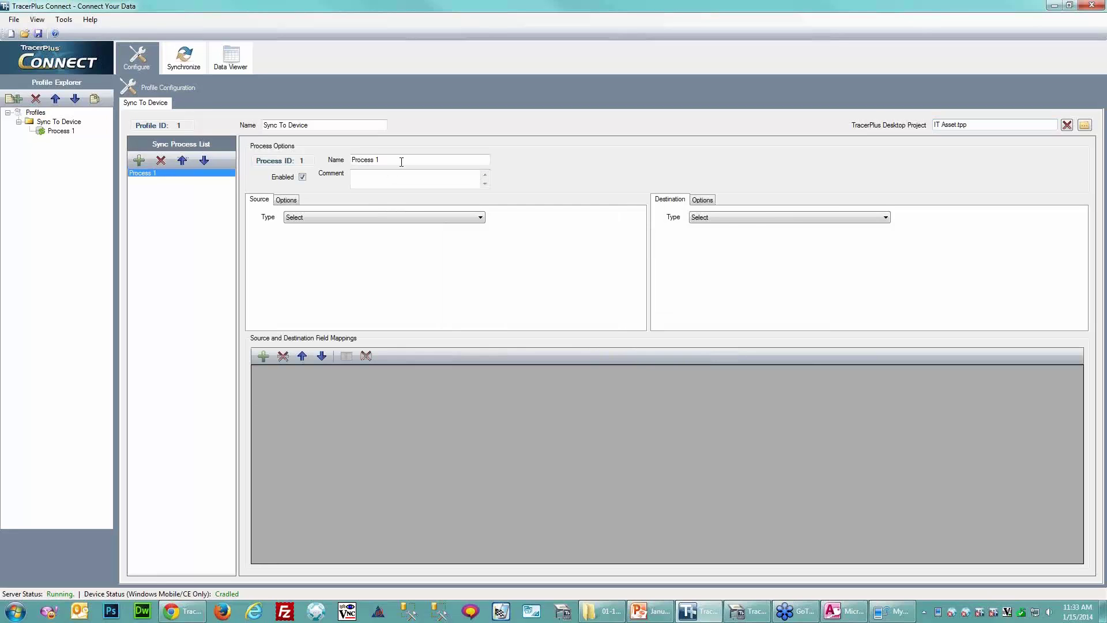
drag(409, 159, 337, 156)
text(Sync Asset L)
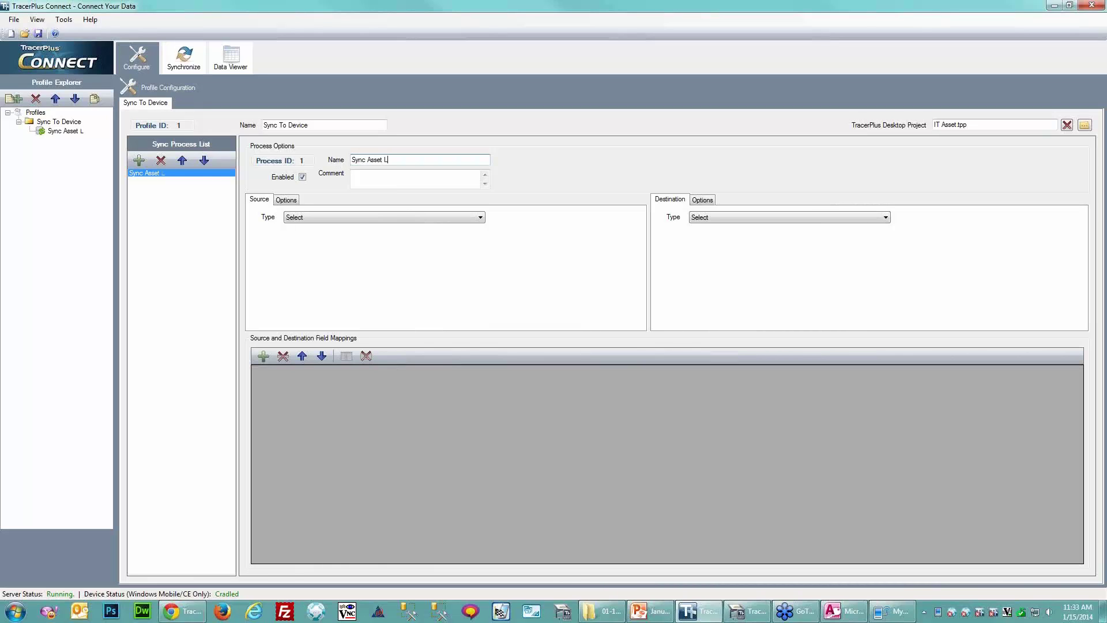
text(ist to Device)
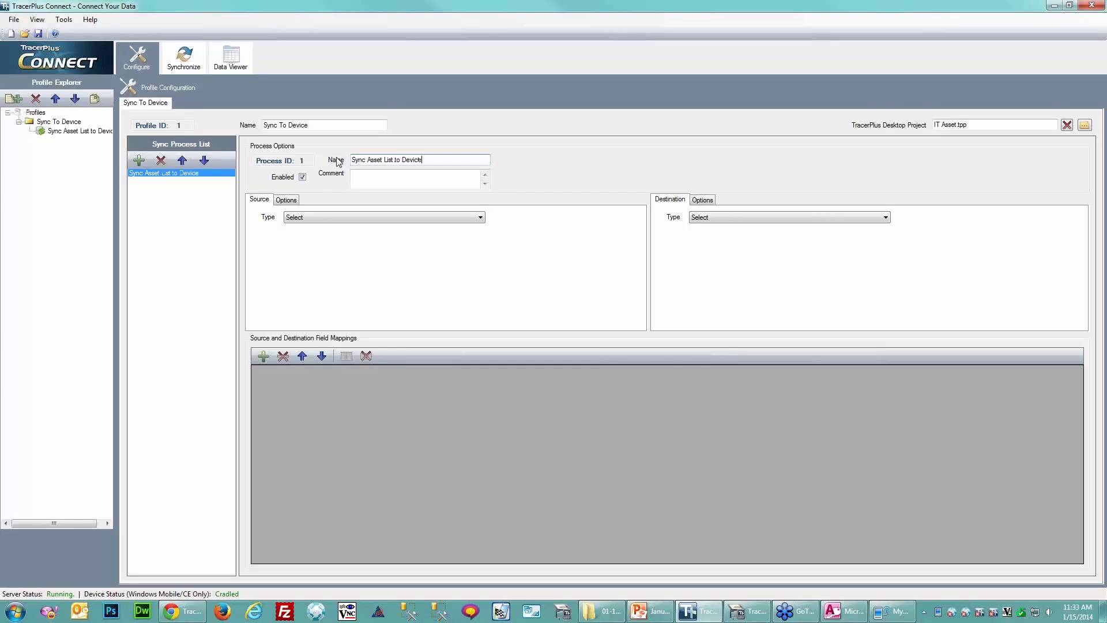
click(366, 174)
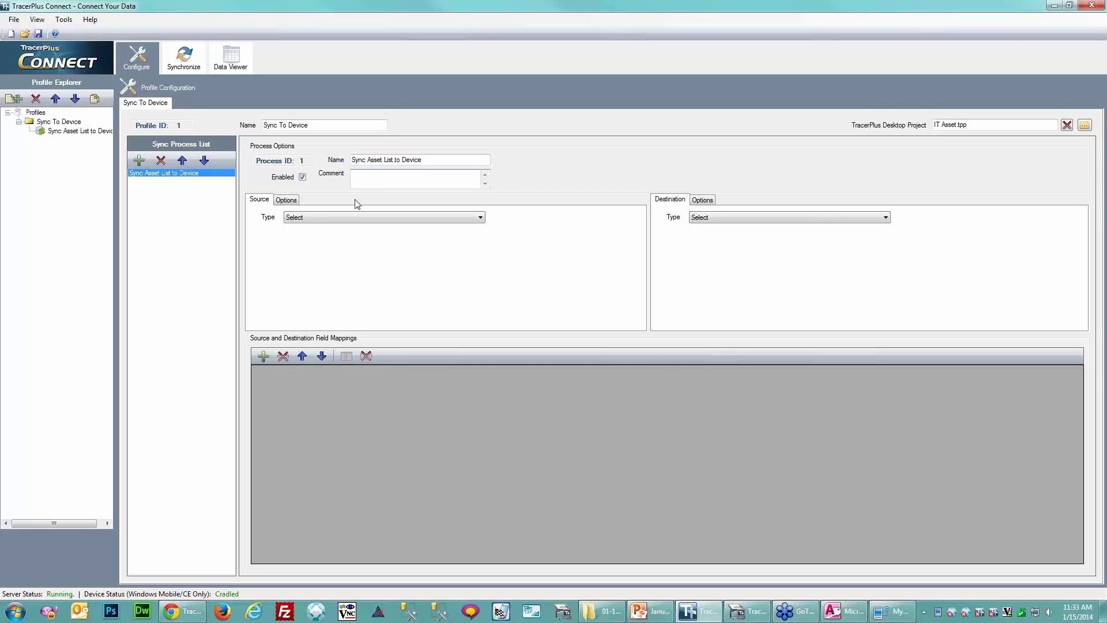
Set the process's source type to ODBC and look through the available ODBC data sources without choosing another one.
click(342, 217)
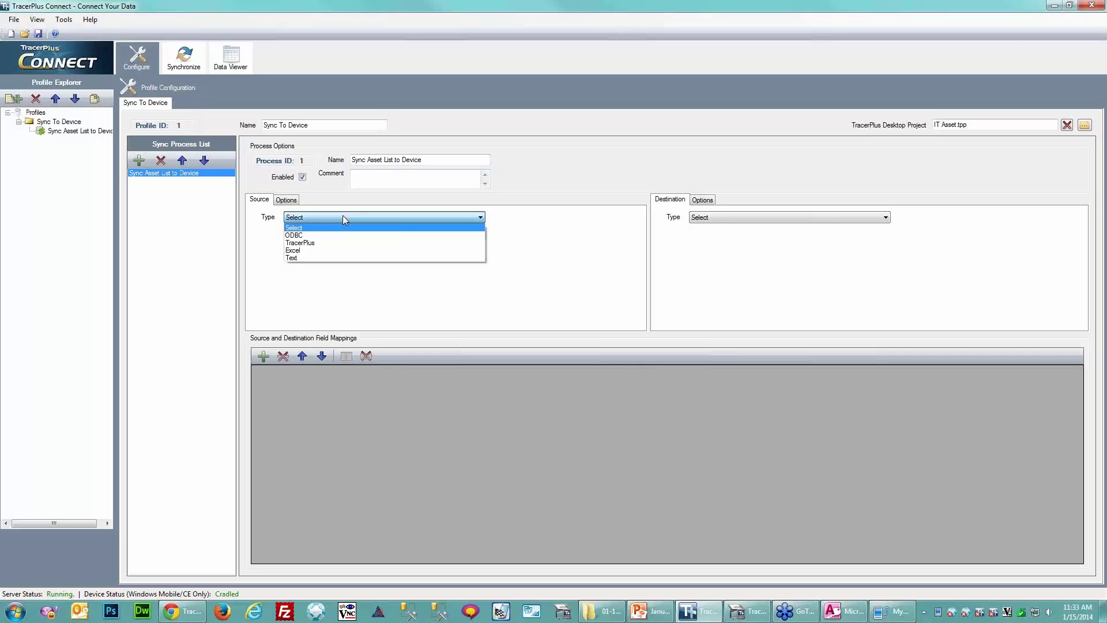
click(313, 237)
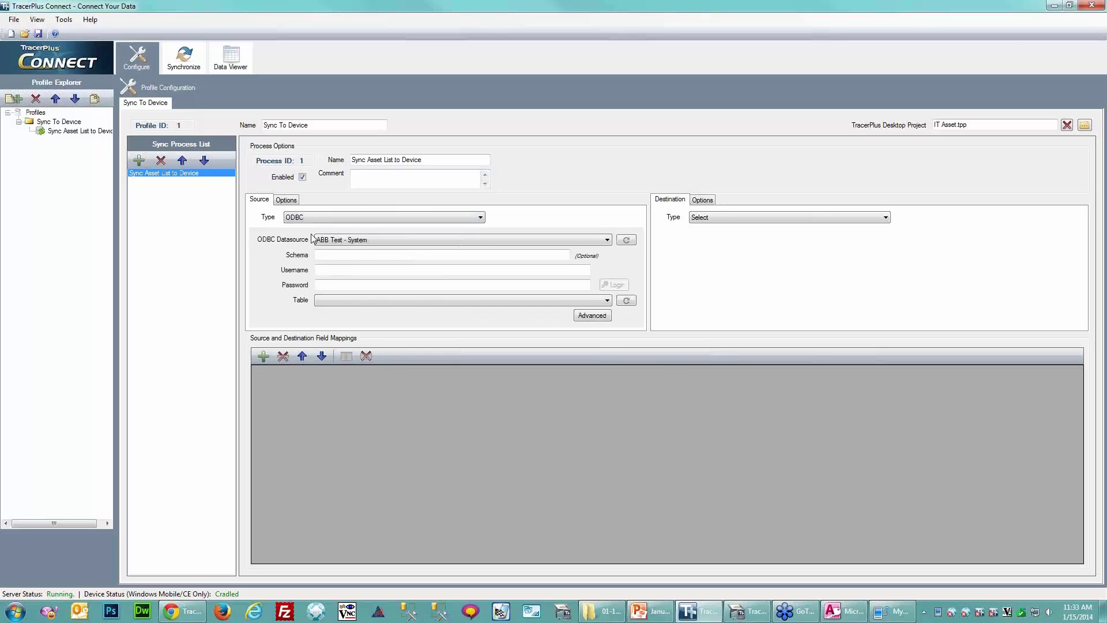
click(535, 240)
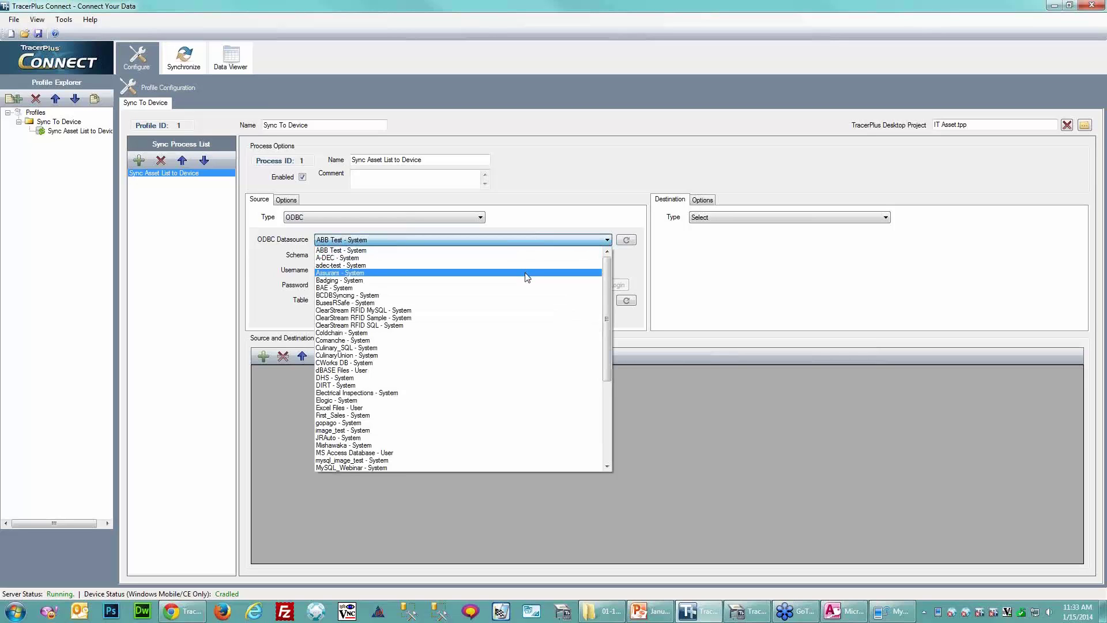
scroll(526, 278, down, 6)
scroll(524, 277, up, 6)
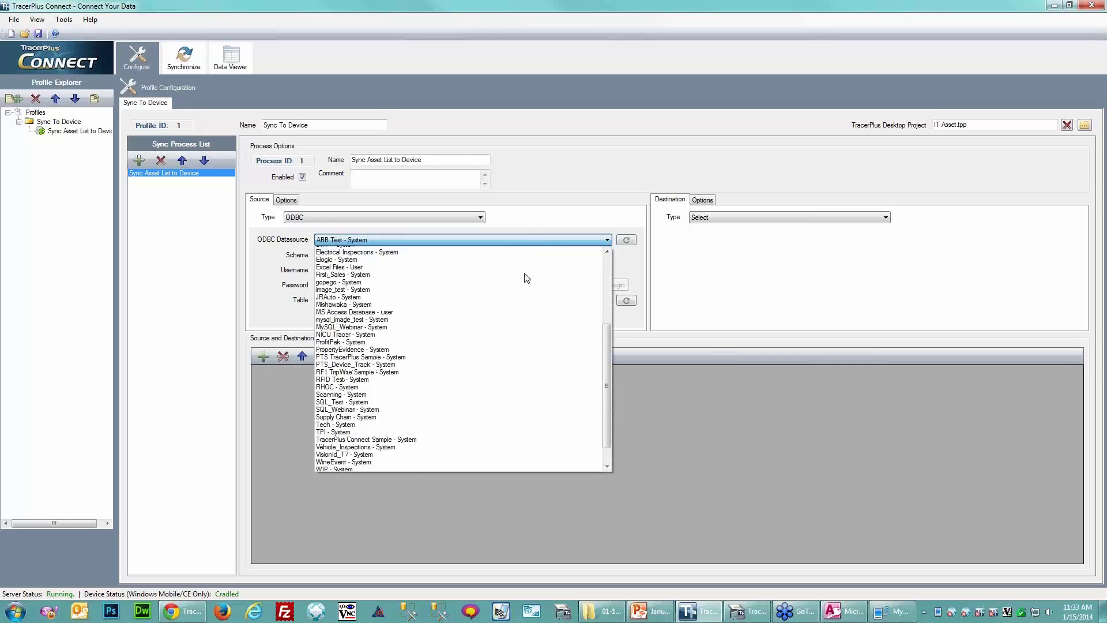
click(565, 211)
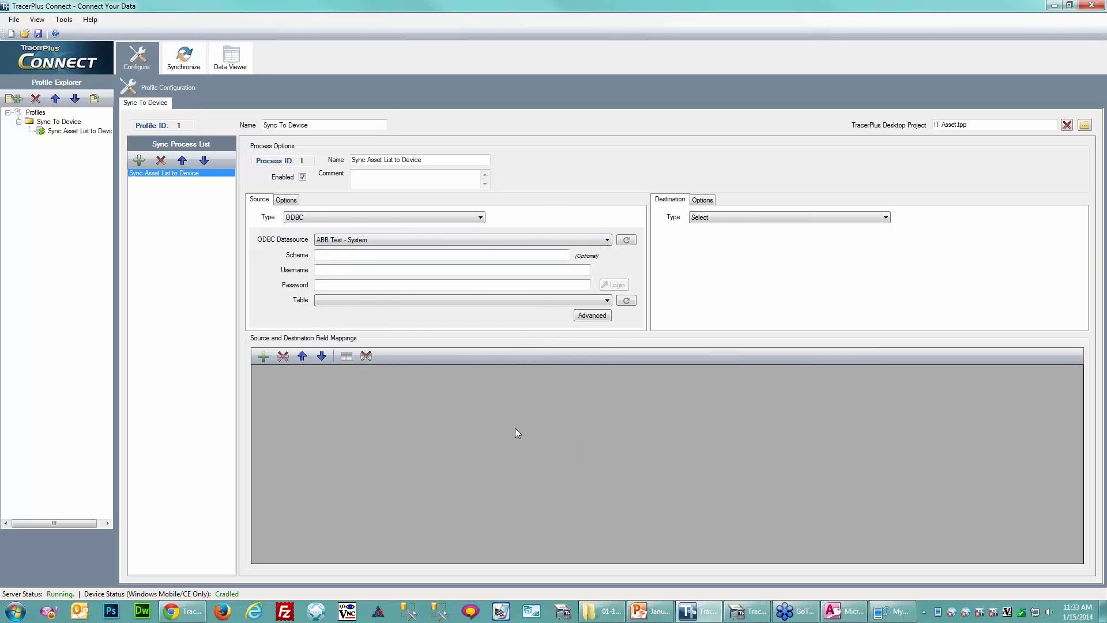
Locate the Data Sources (ODBC) shortcut in the Windows Control Panel's Administrative Tools.
click(15, 611)
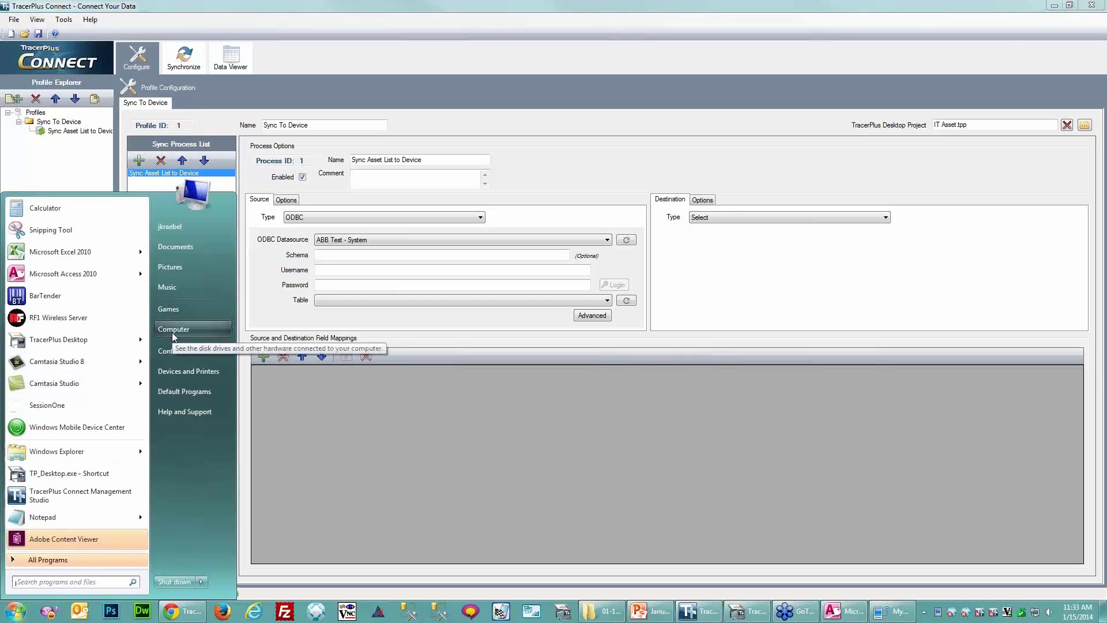
click(174, 351)
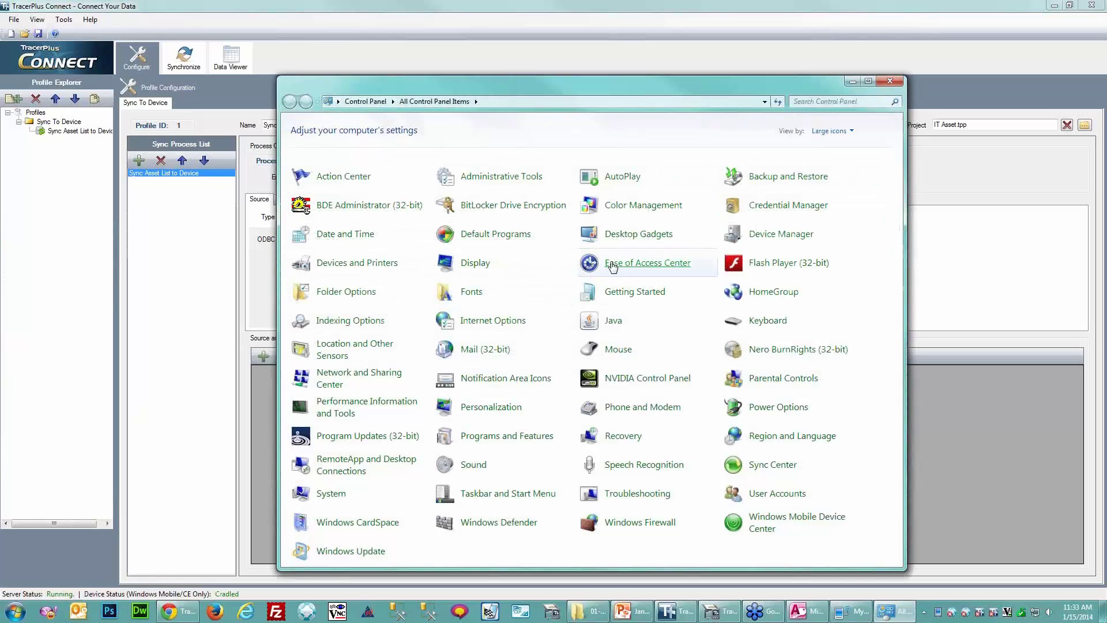
click(512, 183)
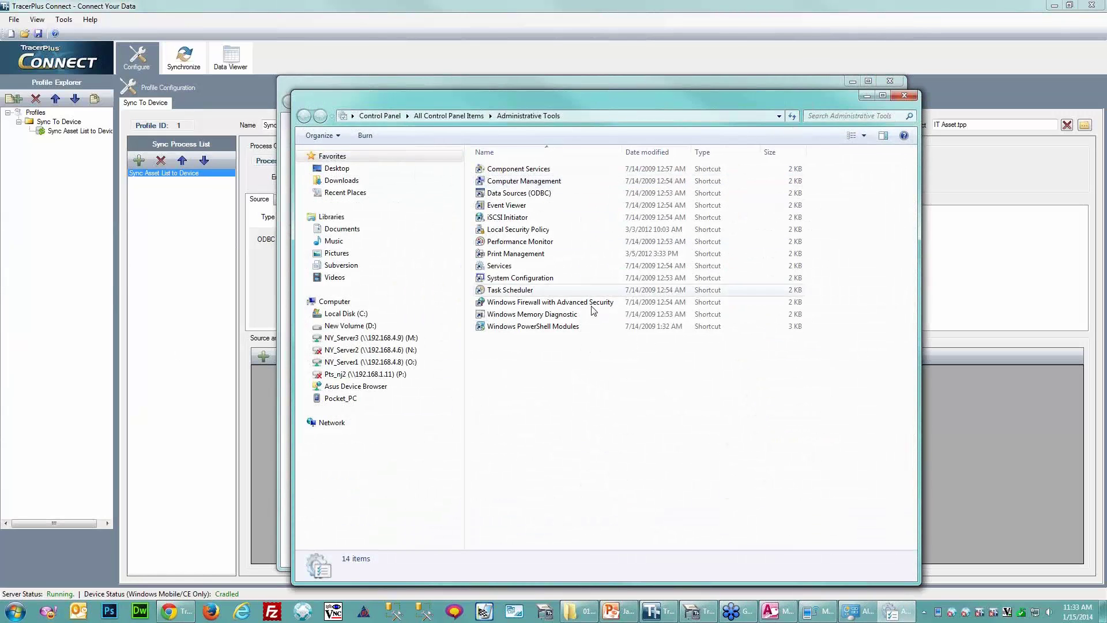
click(529, 193)
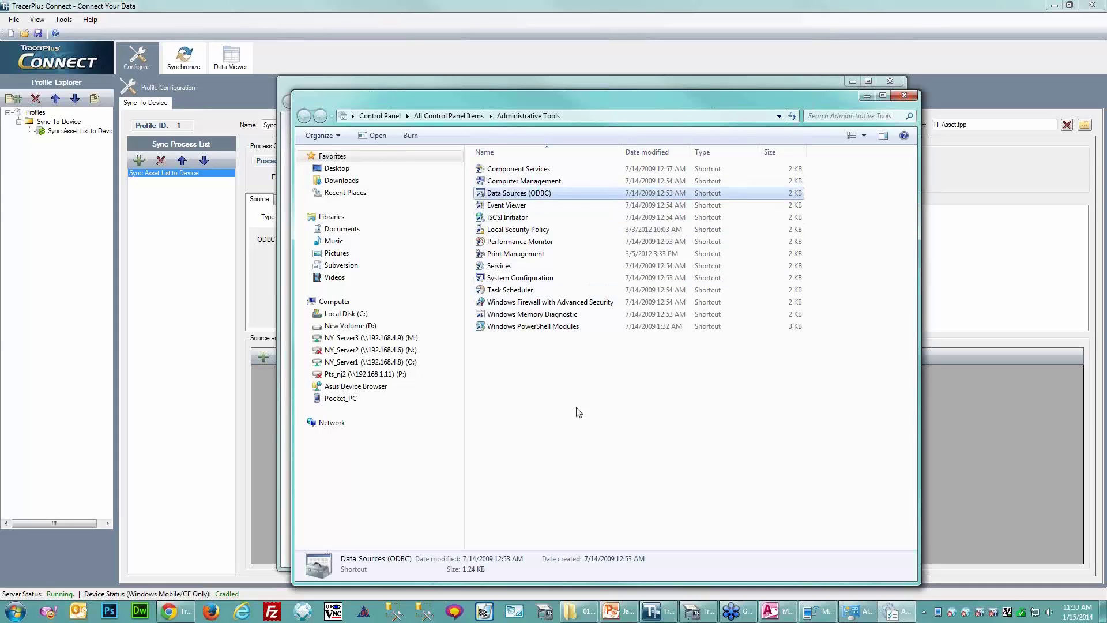
click(579, 422)
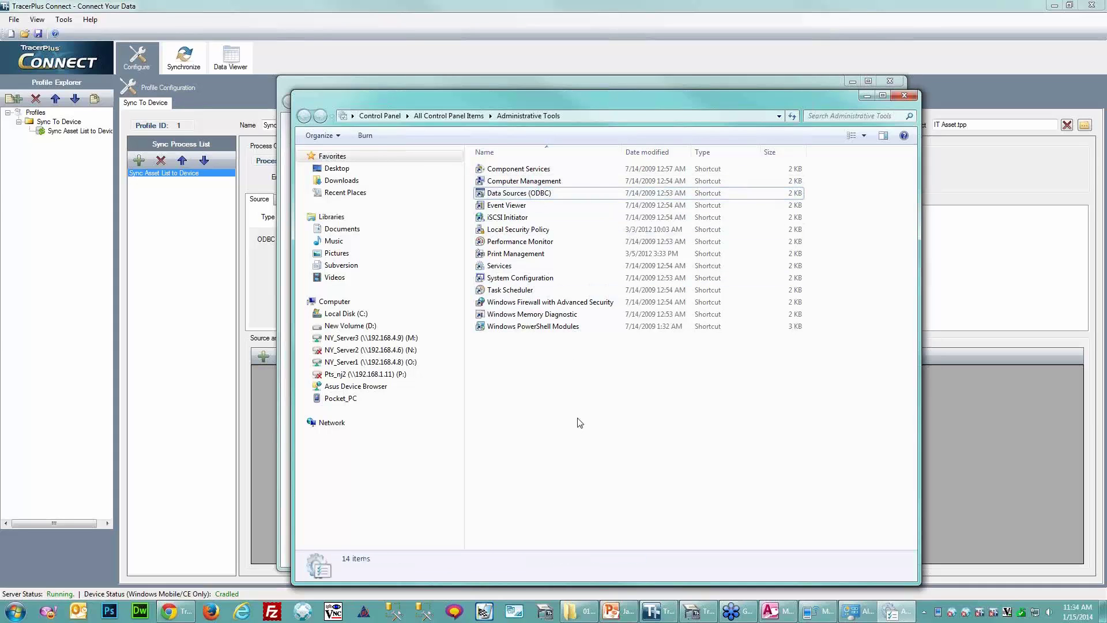
Launch the ODBC Data Source Administrator from odbcad32.exe in C:\Windows\SysWOW64 and show the System DSN list.
click(344, 316)
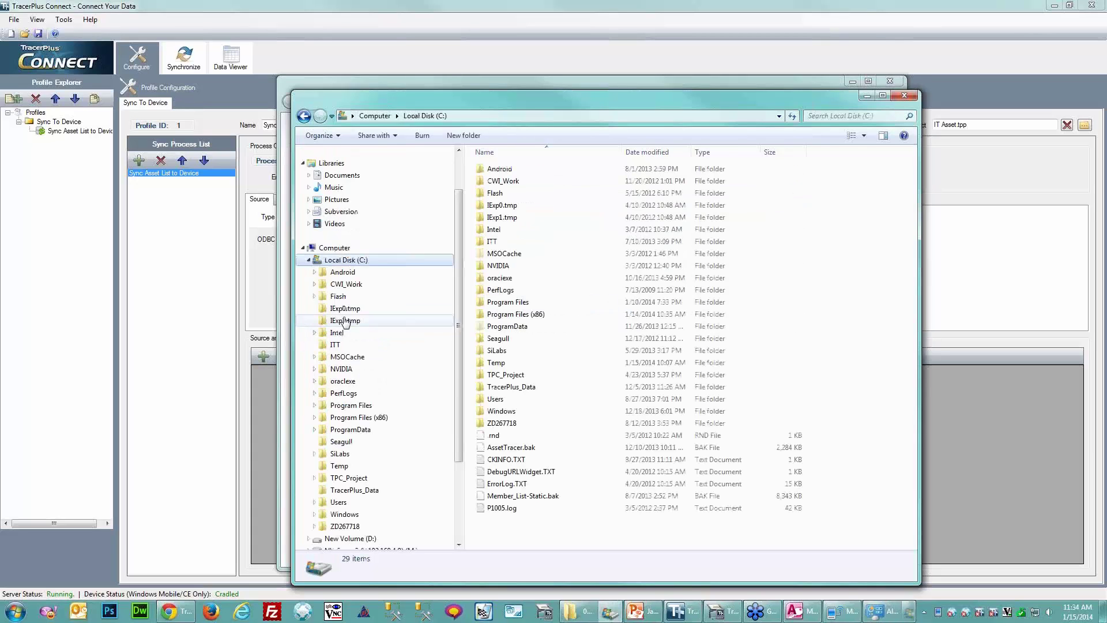
double_click(510, 411)
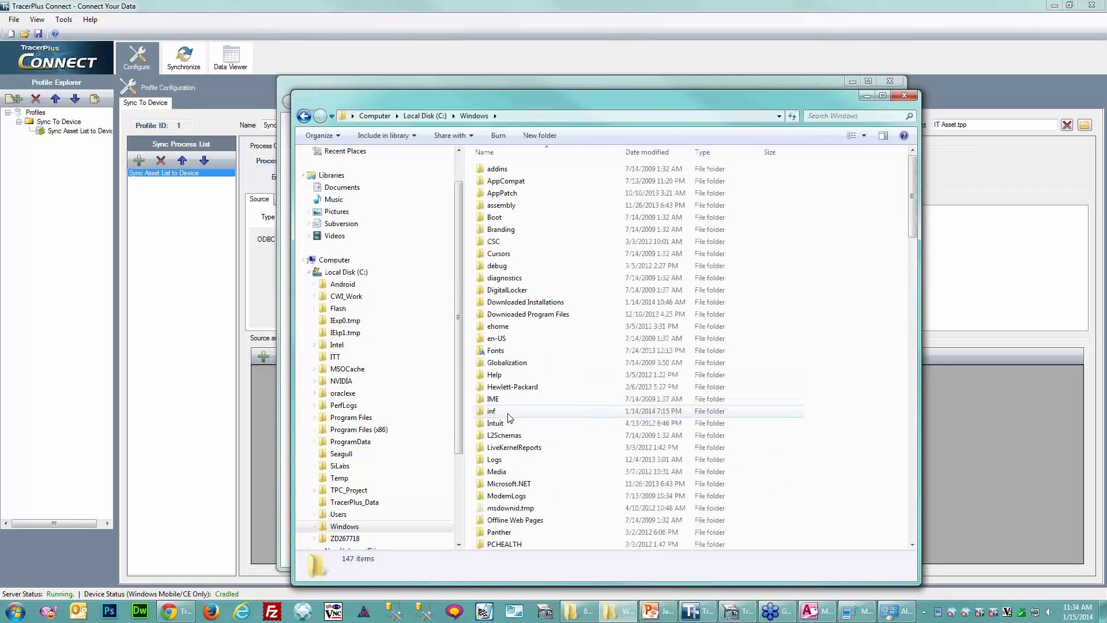
text(system)
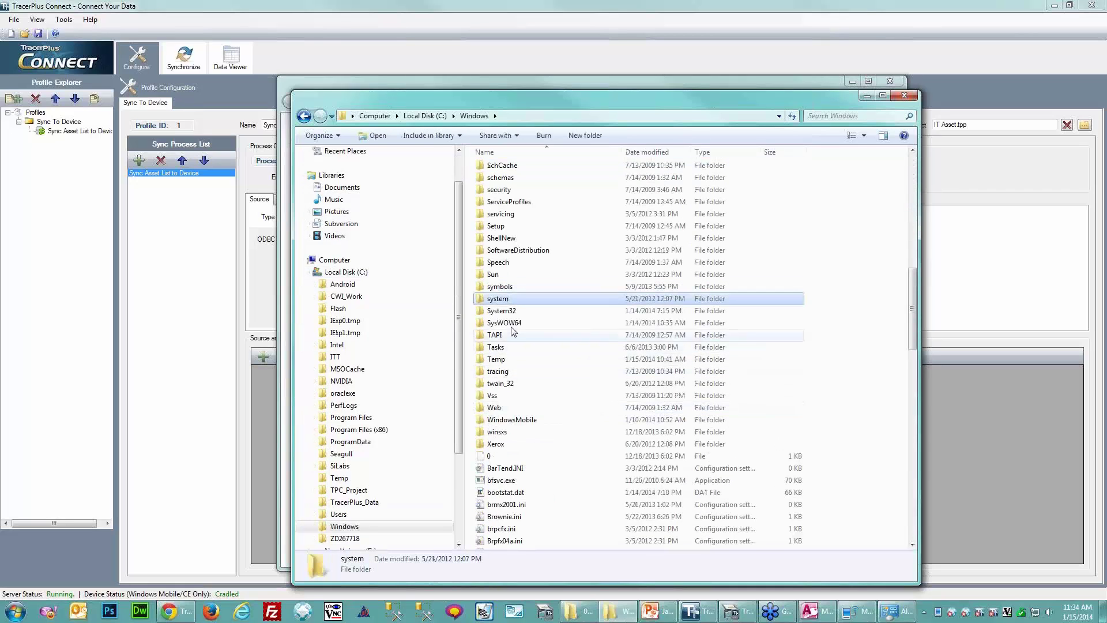
double_click(510, 324)
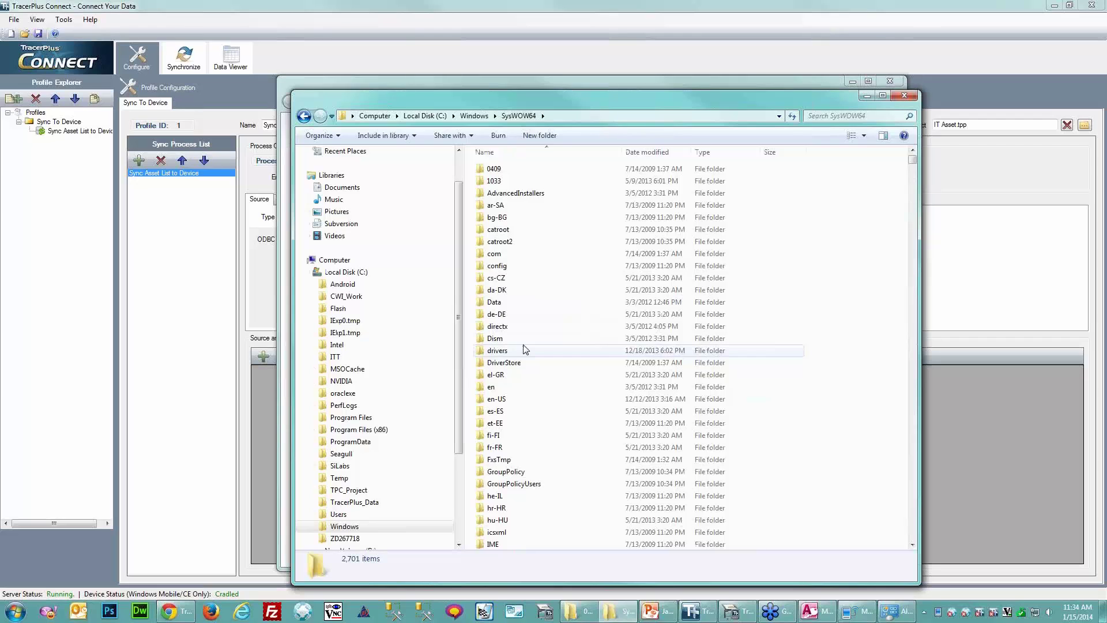
text(odbc32)
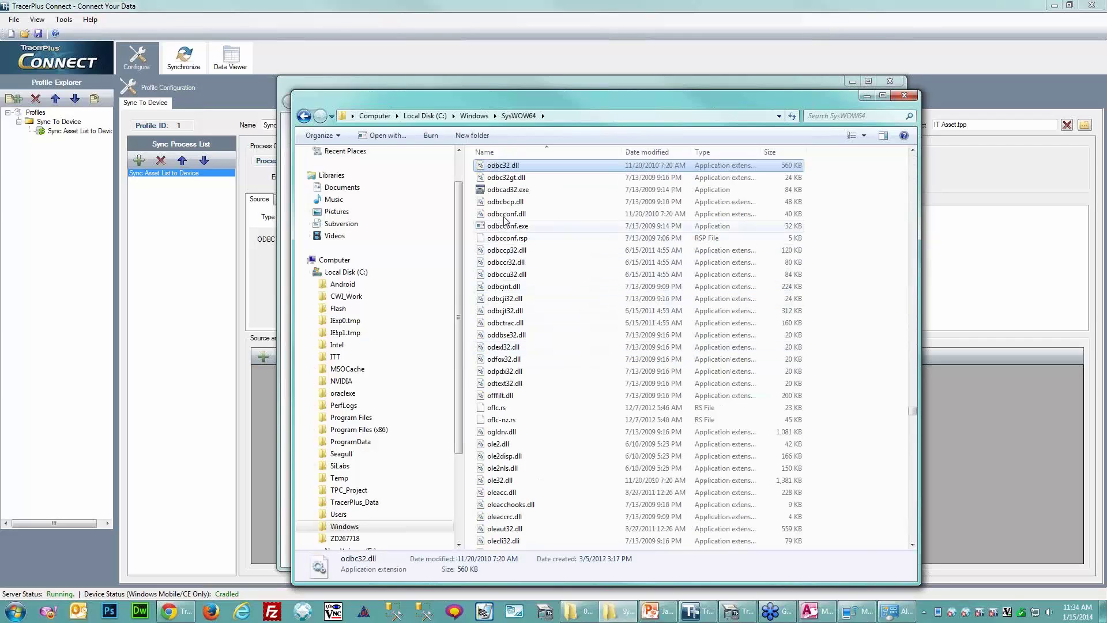
click(505, 191)
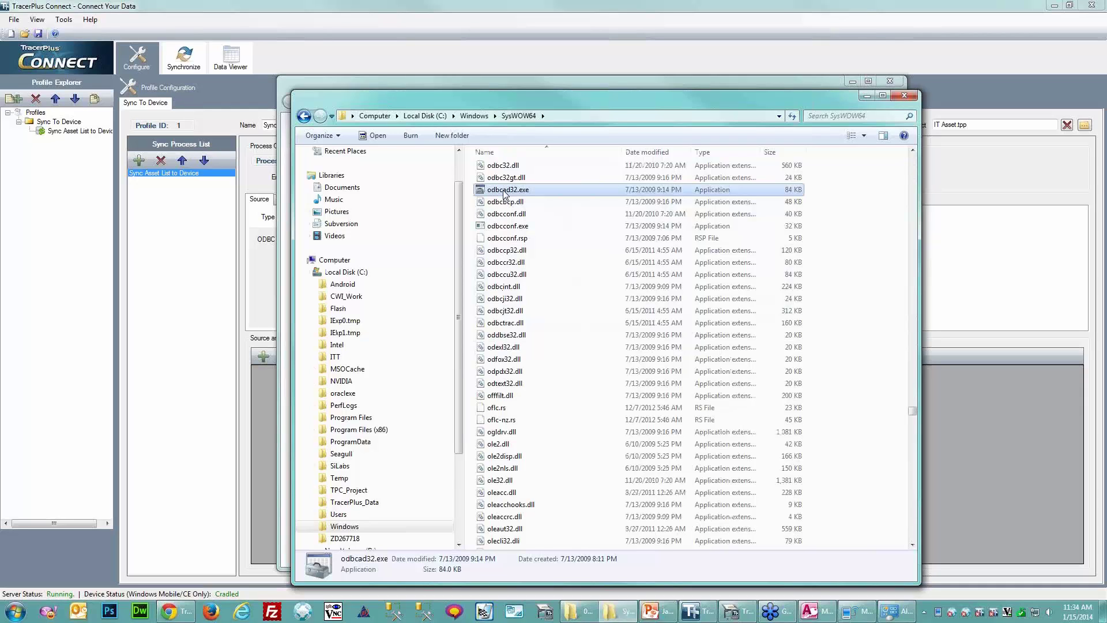
double_click(504, 194)
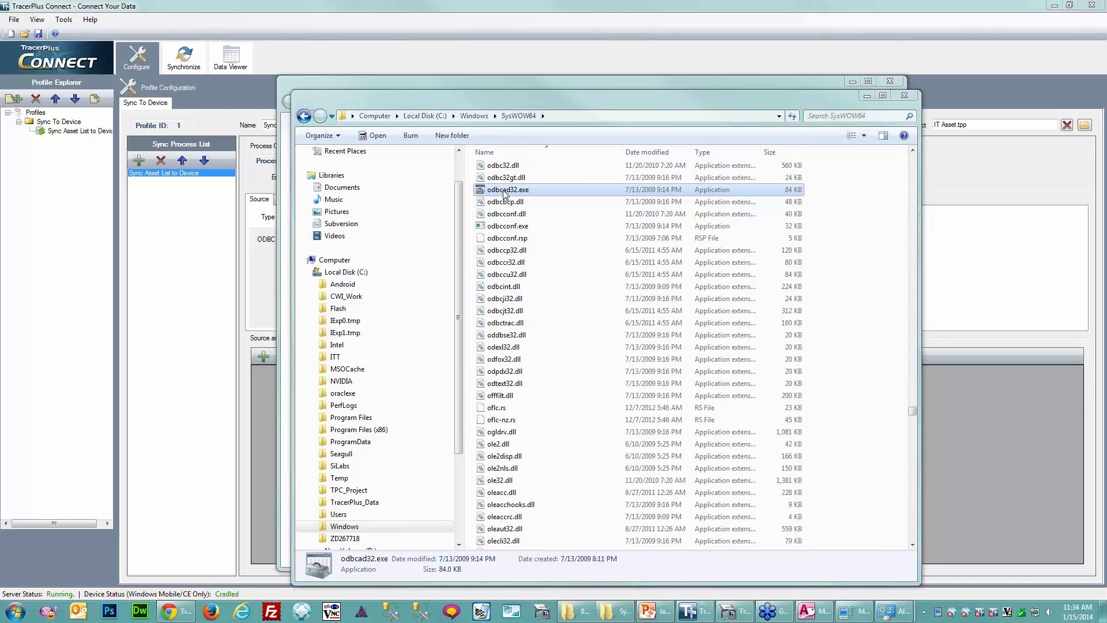
click(488, 228)
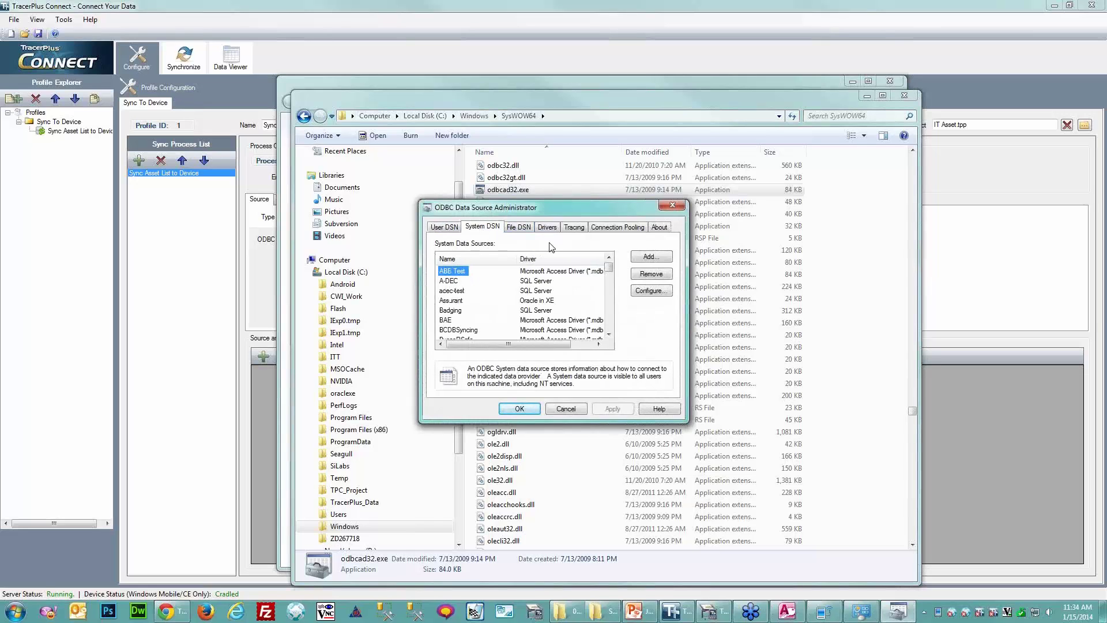
Add a system data source using the Microsoft Access Driver (*.mdb, *.accdb) and name it ITAsset.
click(649, 258)
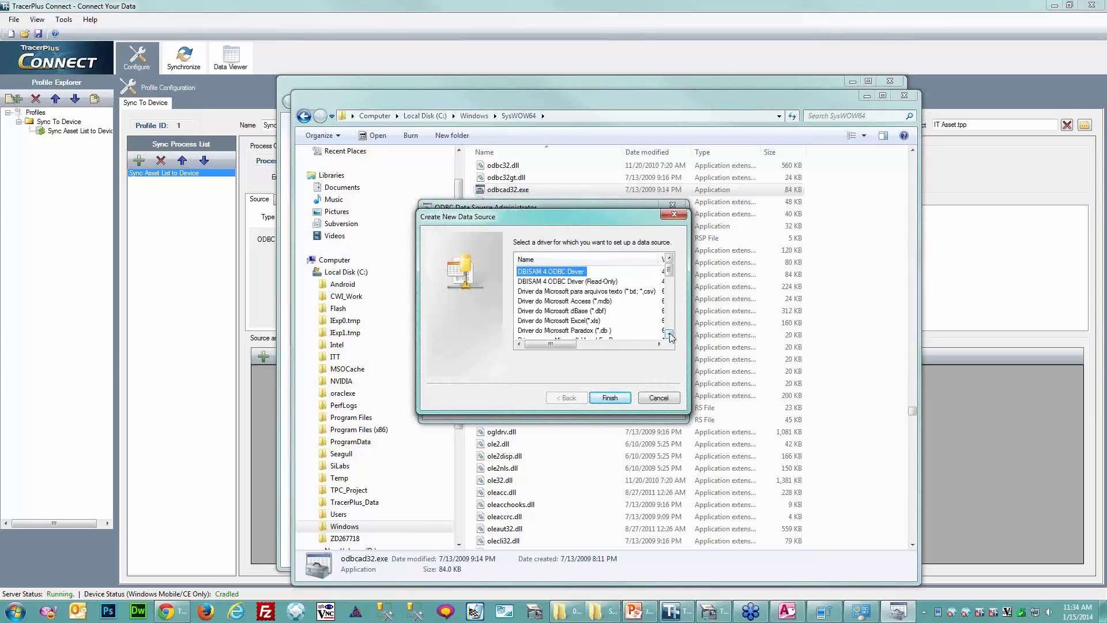
click(669, 335)
click(669, 334)
click(669, 334)
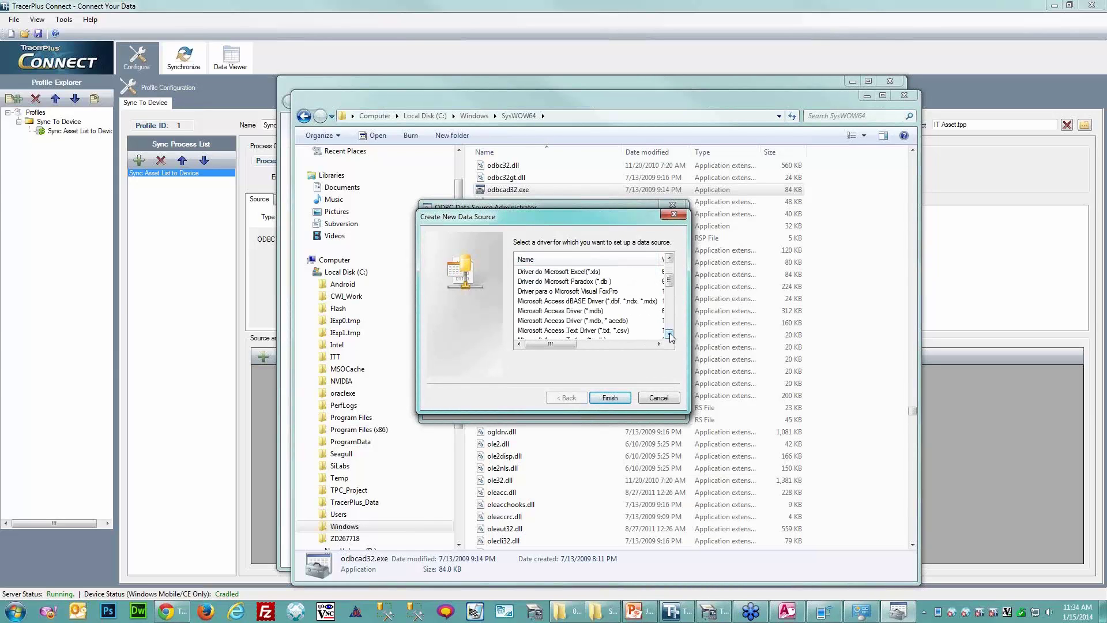
double_click(578, 326)
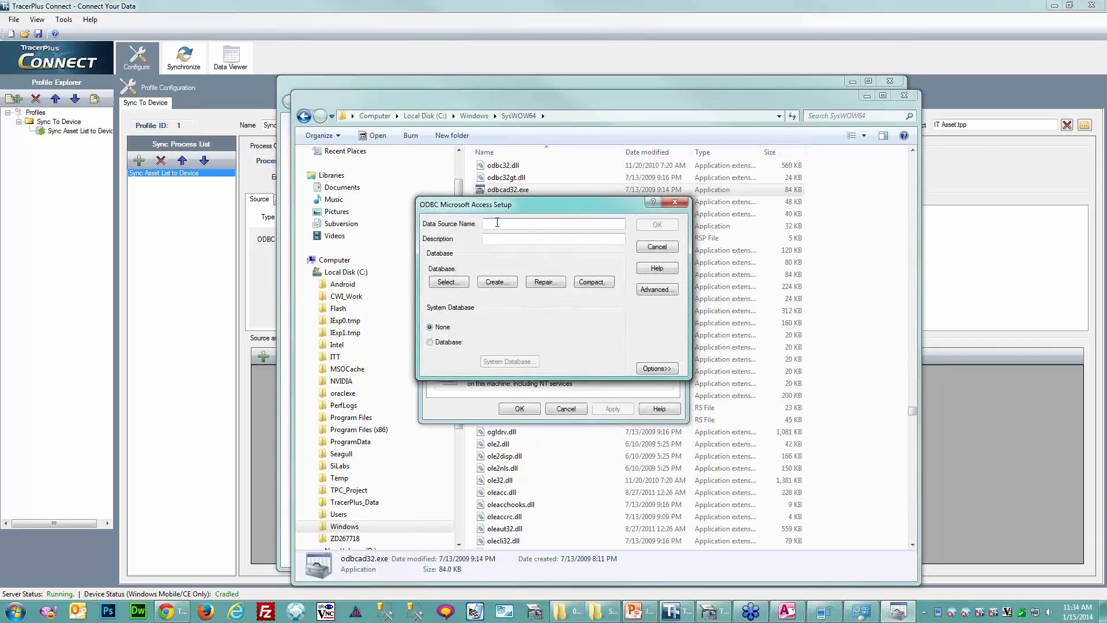
text(ITAsset)
Select IT Asset Track.accdb from the 01-15-14 folder under Marketing\Videos\Webinars on the O: drive as the data source's database.
click(449, 282)
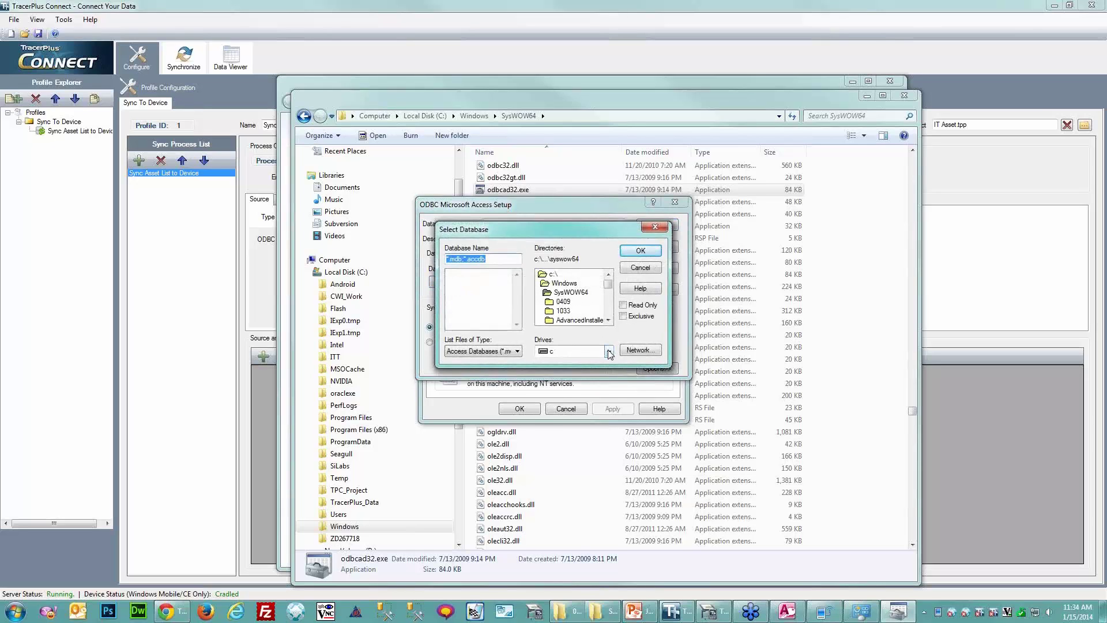
click(609, 354)
click(584, 423)
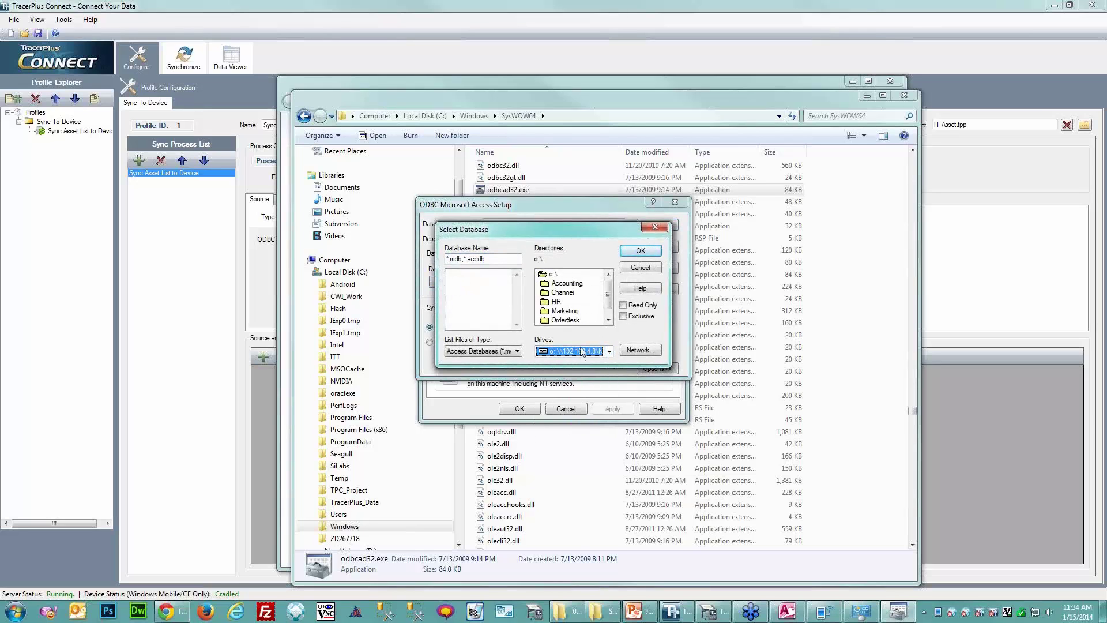
double_click(565, 311)
scroll(611, 313, down, 2)
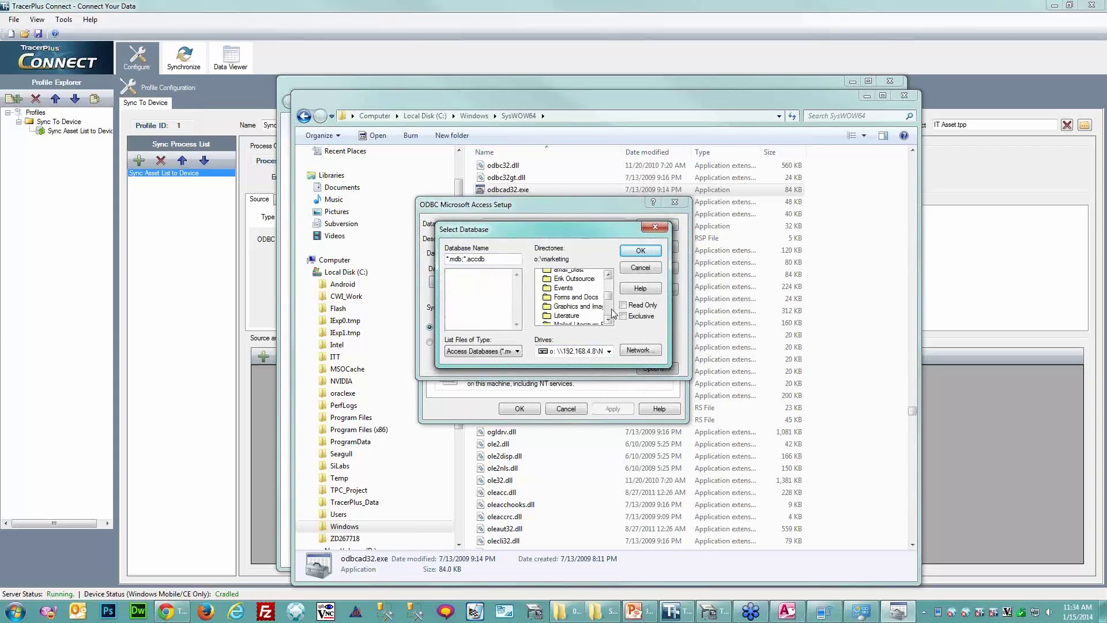
scroll(611, 316, down, 5)
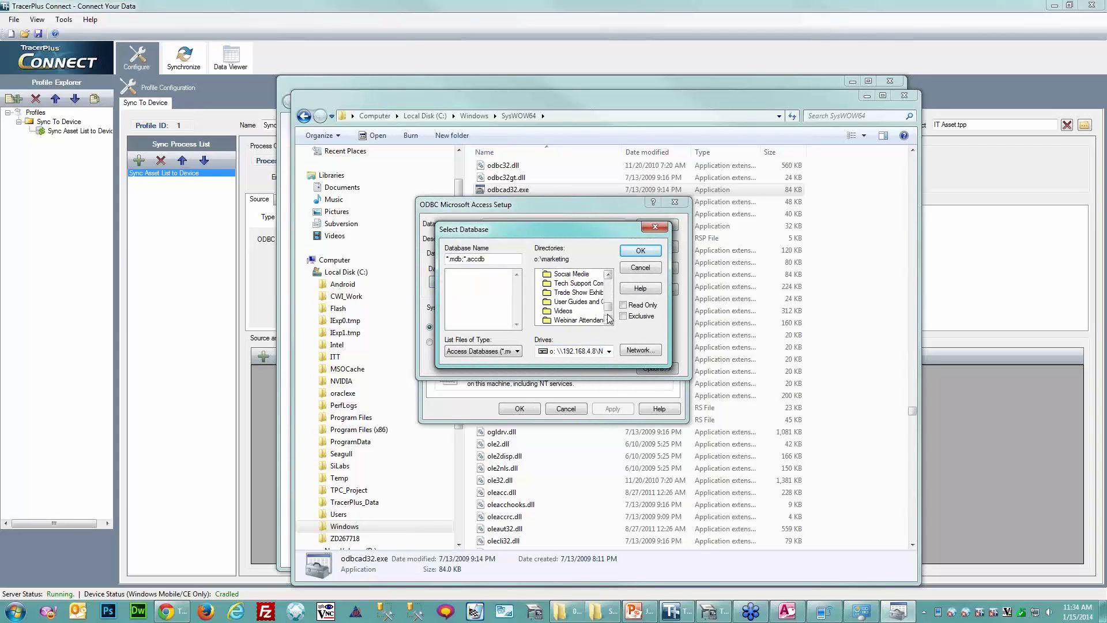
click(570, 316)
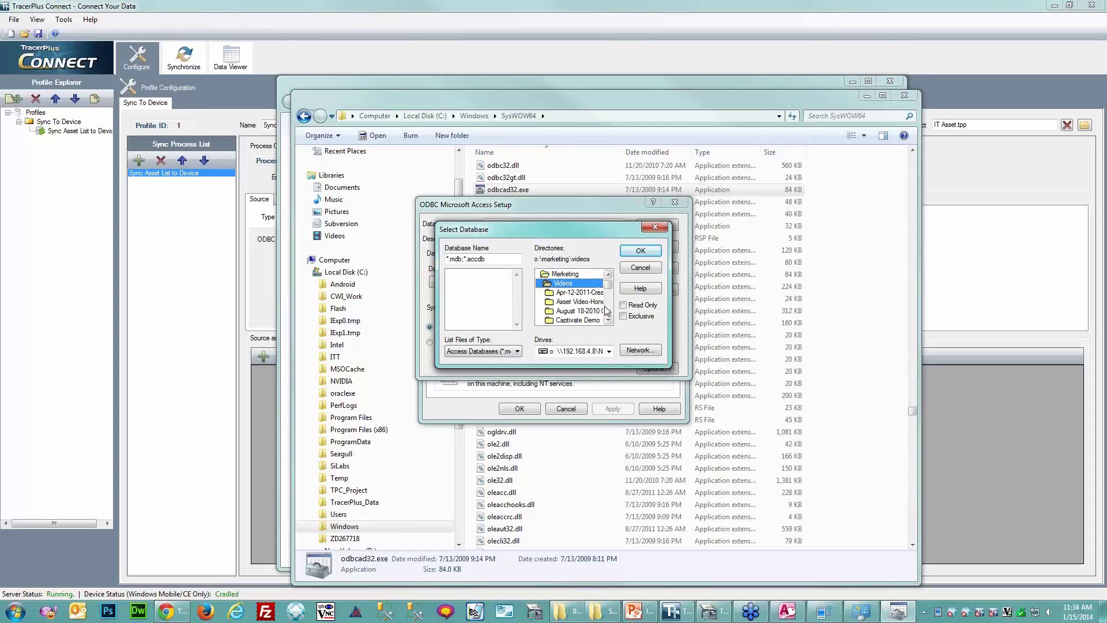
scroll(608, 313, down, 5)
scroll(607, 312, down, 6)
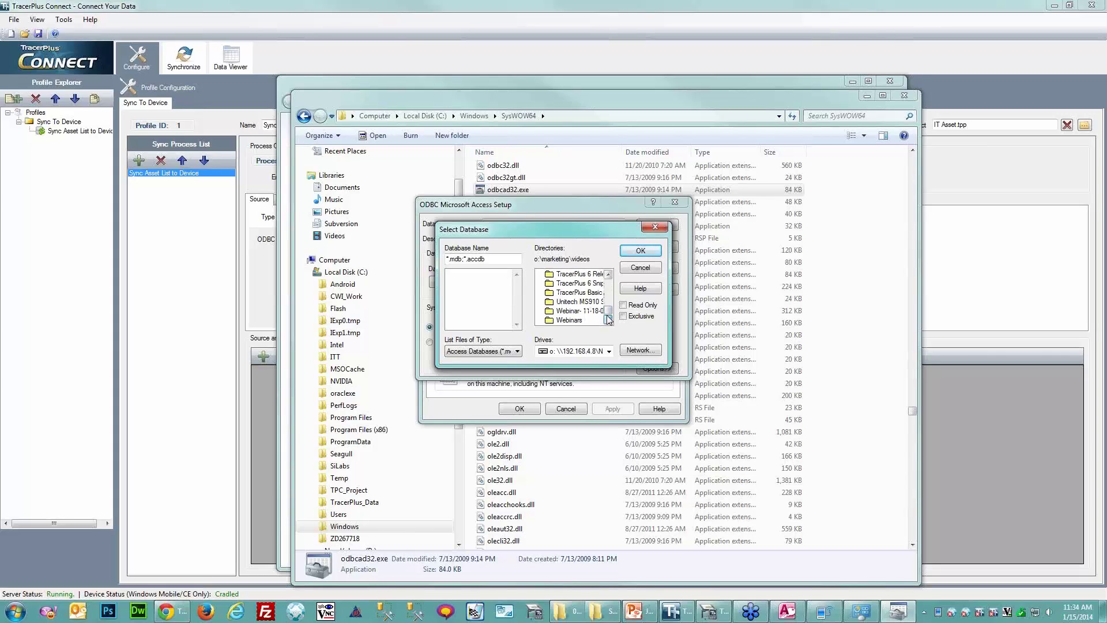
double_click(578, 320)
double_click(584, 312)
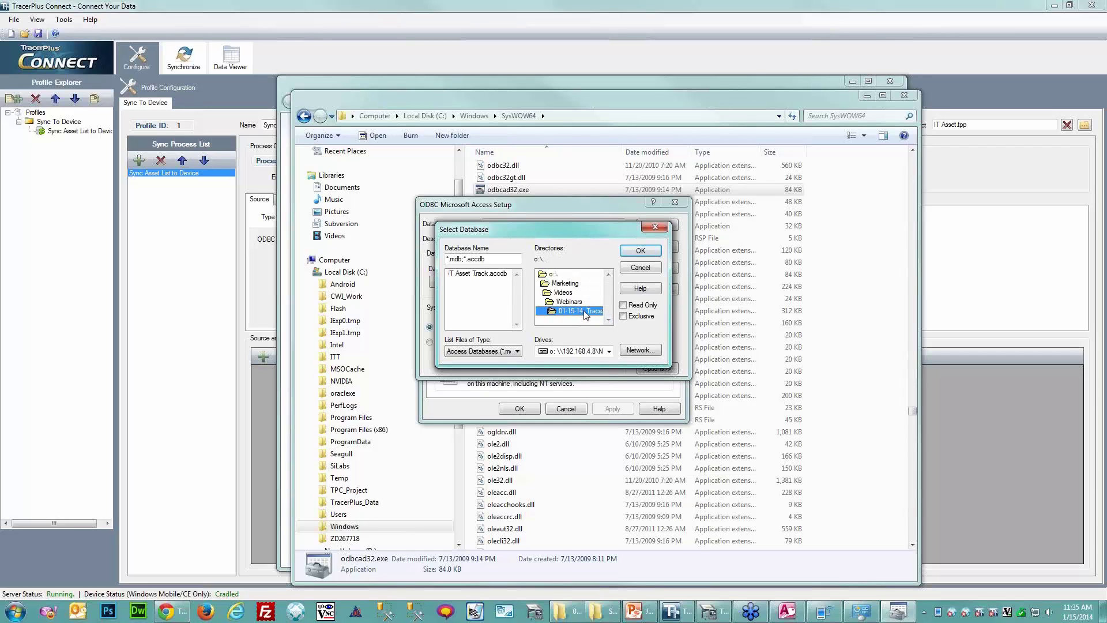
double_click(463, 275)
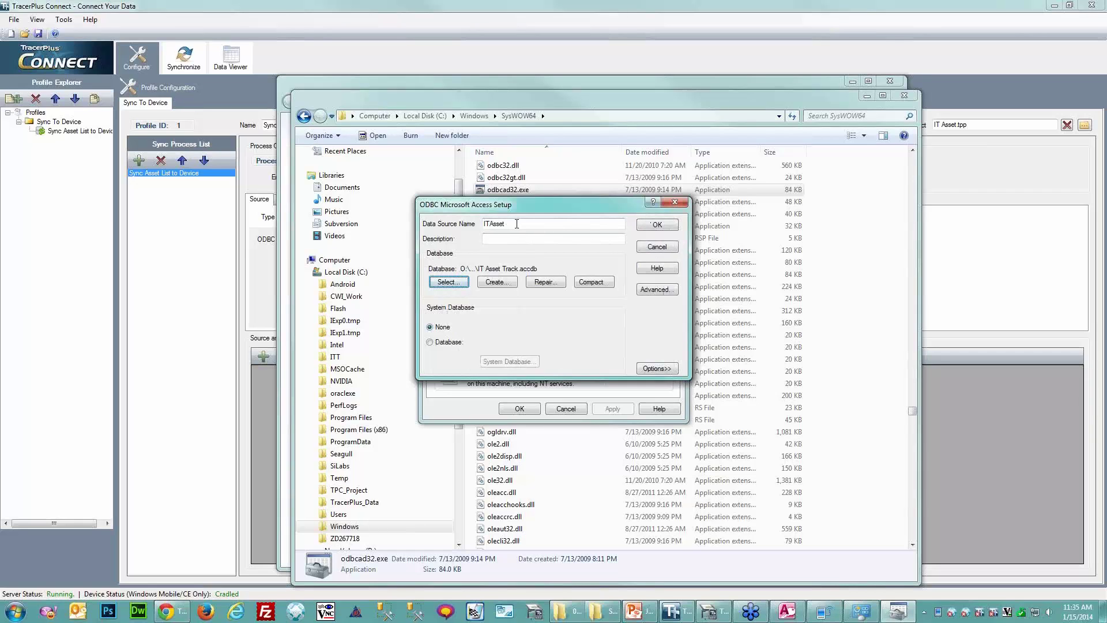
Save the ITAsset data source, then close the ODBC administrator and the SysWOW64 folder window.
click(656, 225)
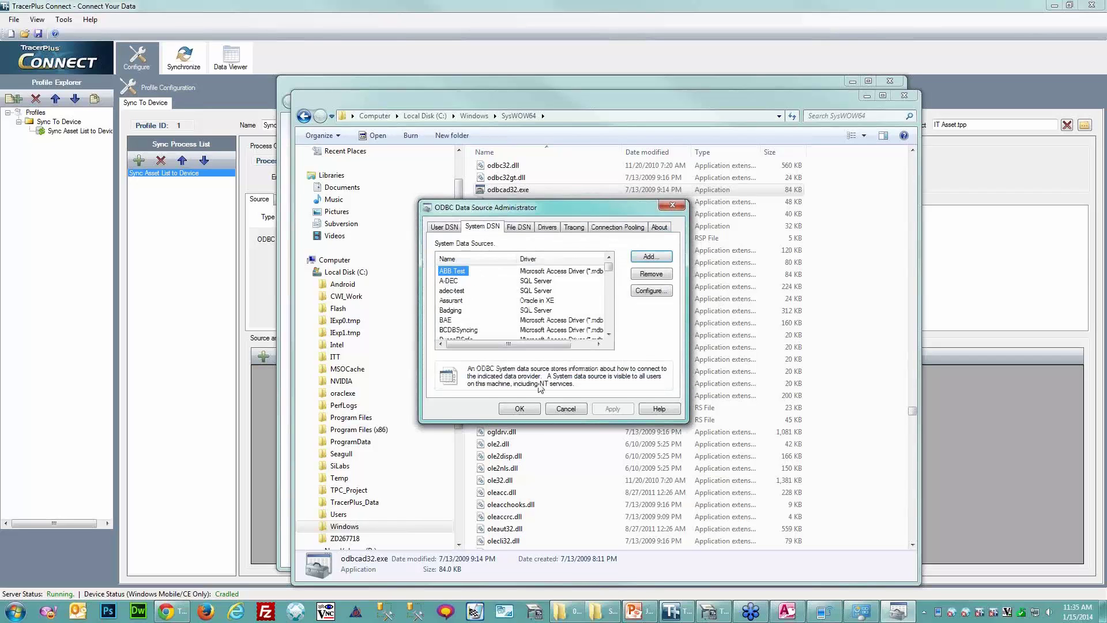
click(522, 410)
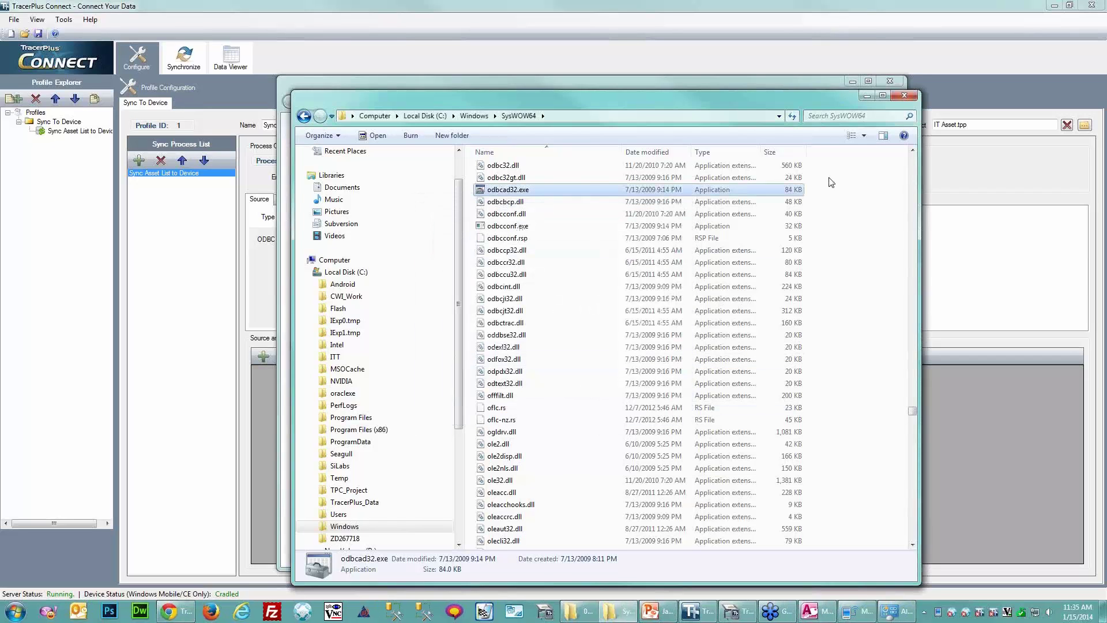
click(904, 96)
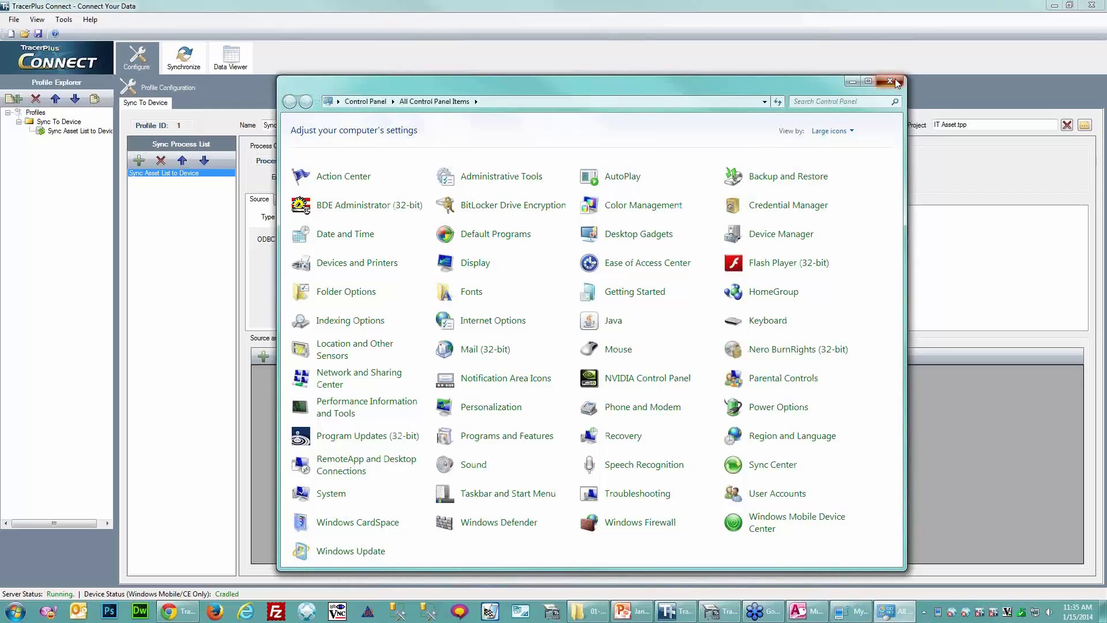
Close the Control Panel window, refresh the source's ODBC datasource list and choose ITAsset - System.
click(895, 81)
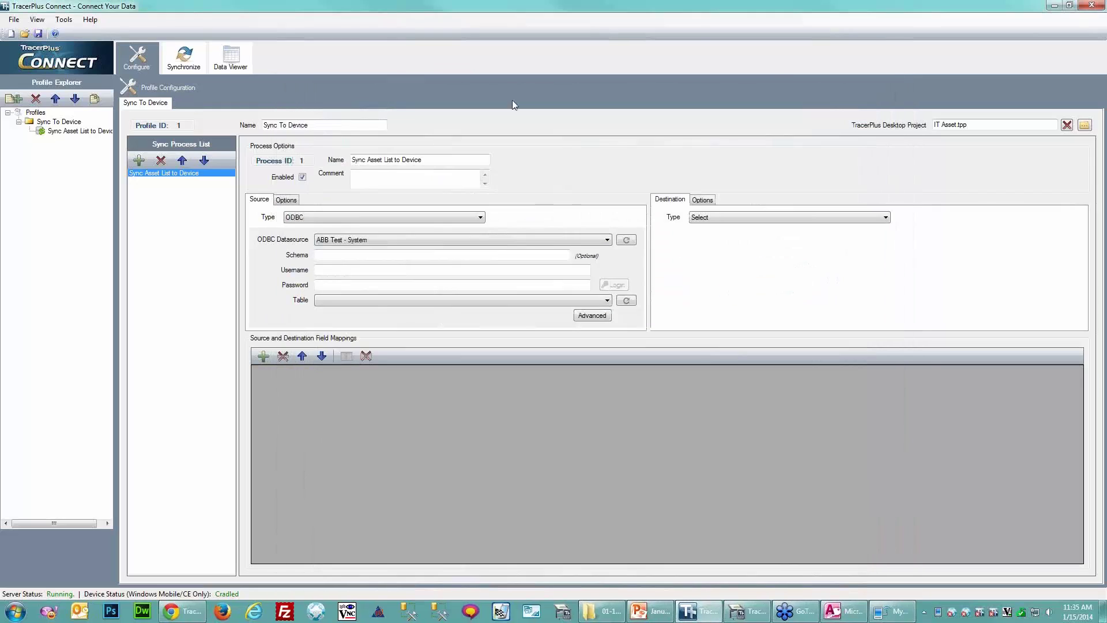
click(606, 241)
click(607, 241)
click(625, 240)
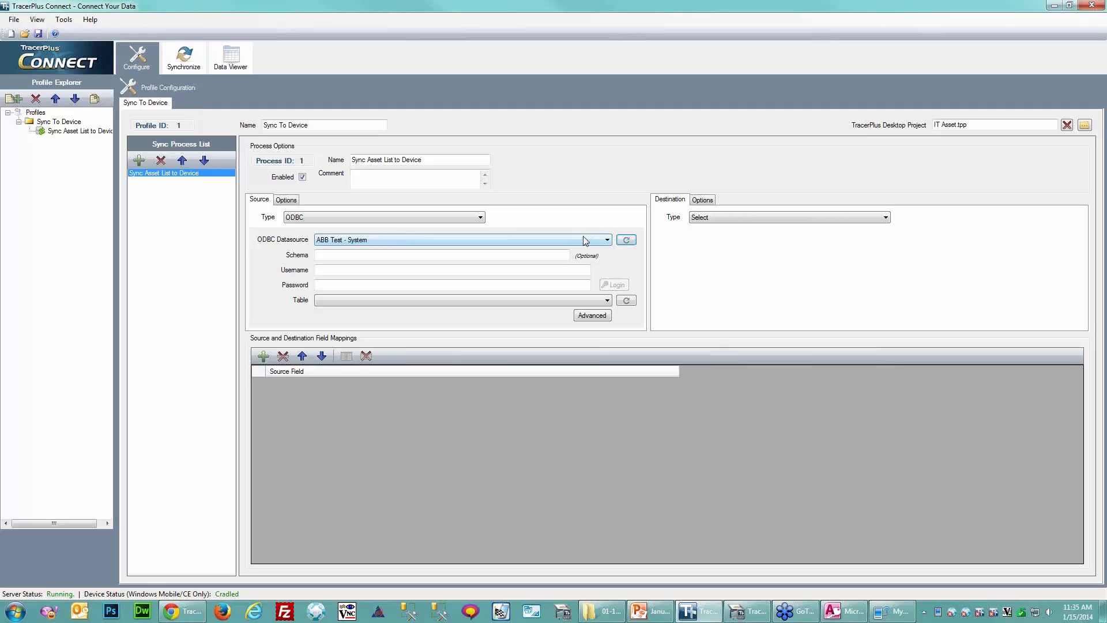
click(607, 241)
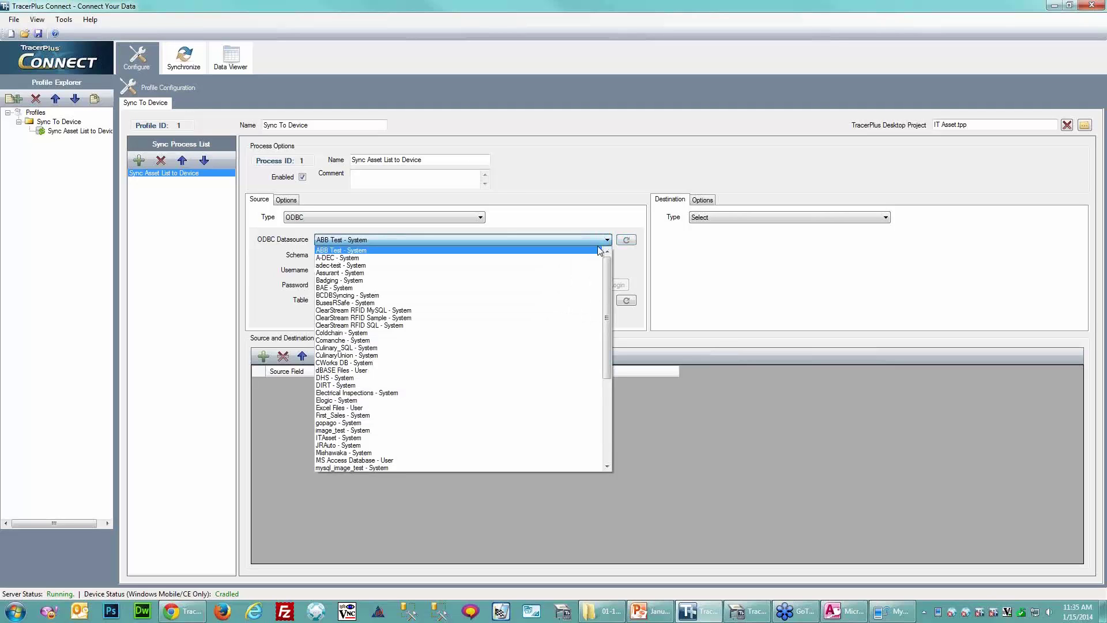
click(326, 436)
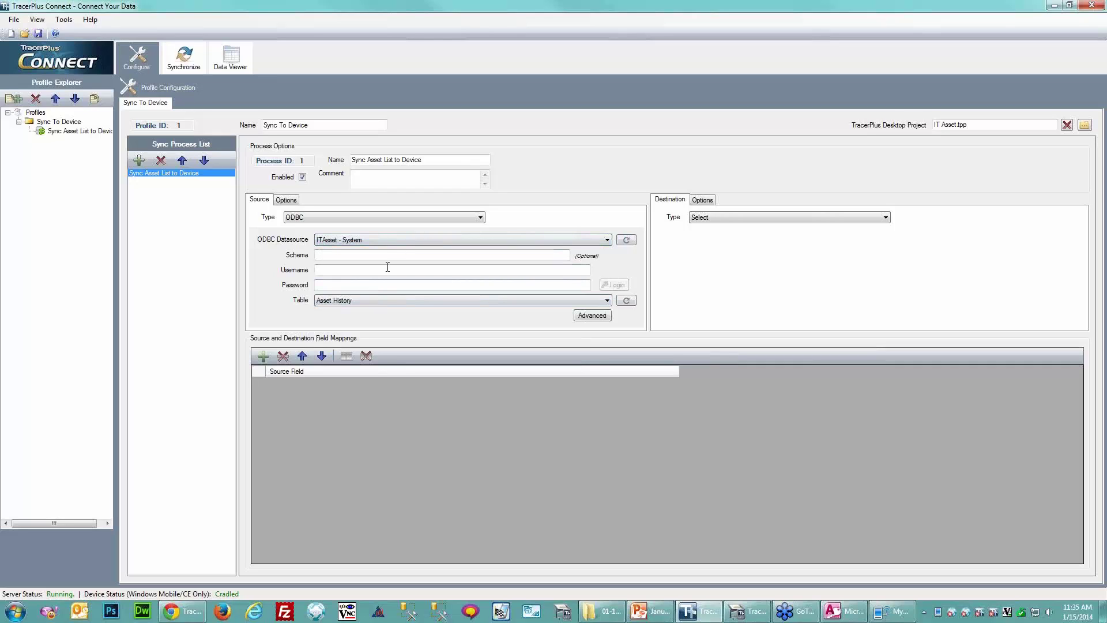
Set the ODBC source table to Asset List, leaving the username empty.
click(342, 270)
click(347, 301)
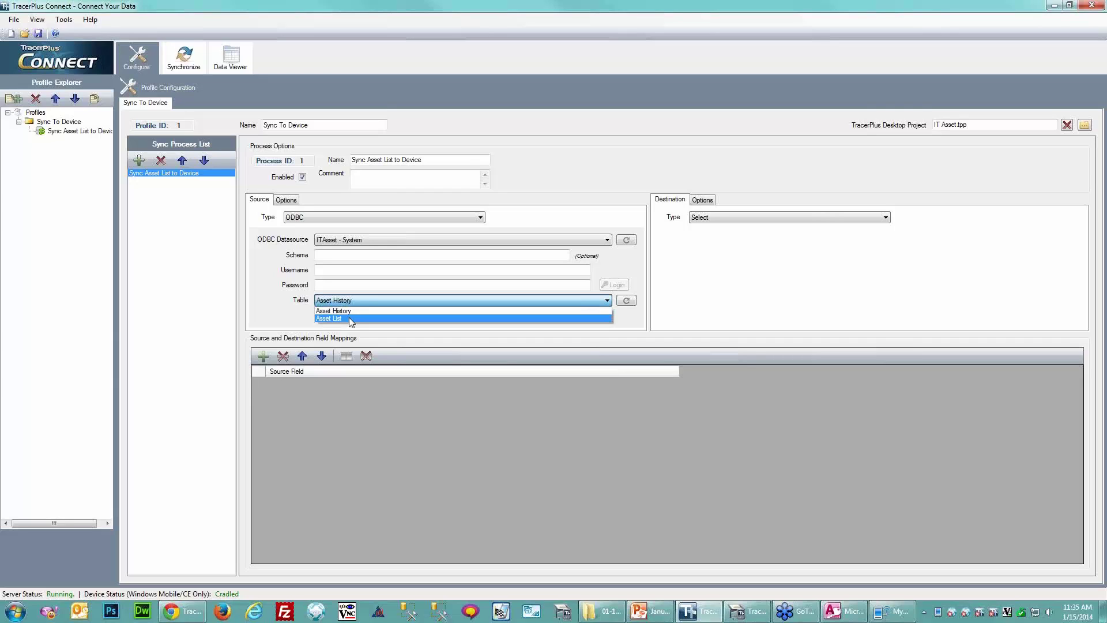
click(351, 321)
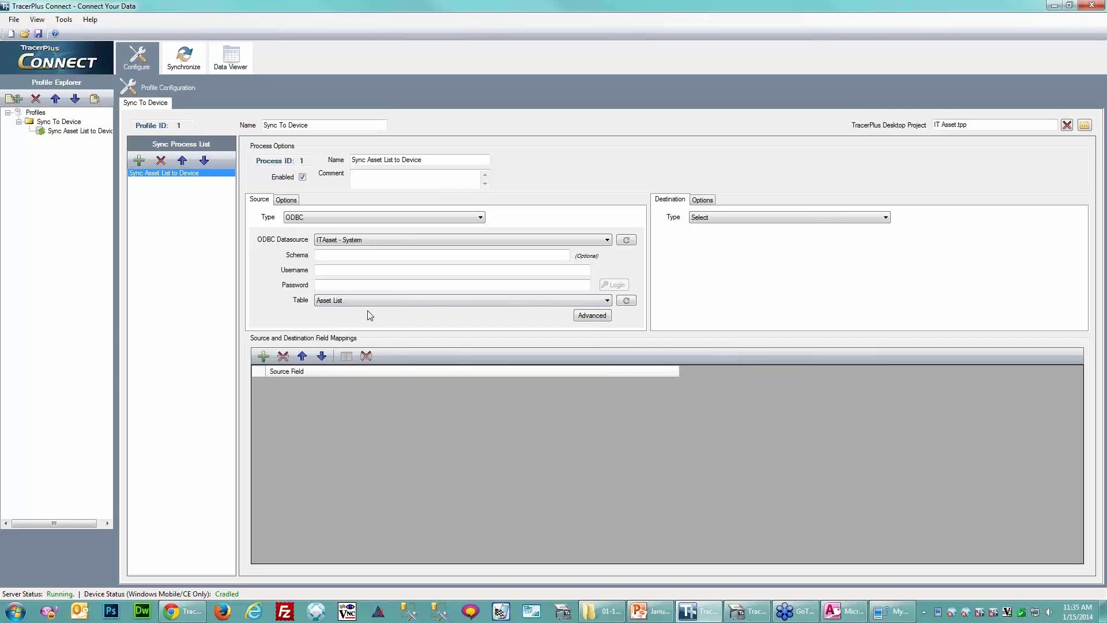
Set the destination type to TracerPlus and choose the Asset List session as its target.
click(717, 218)
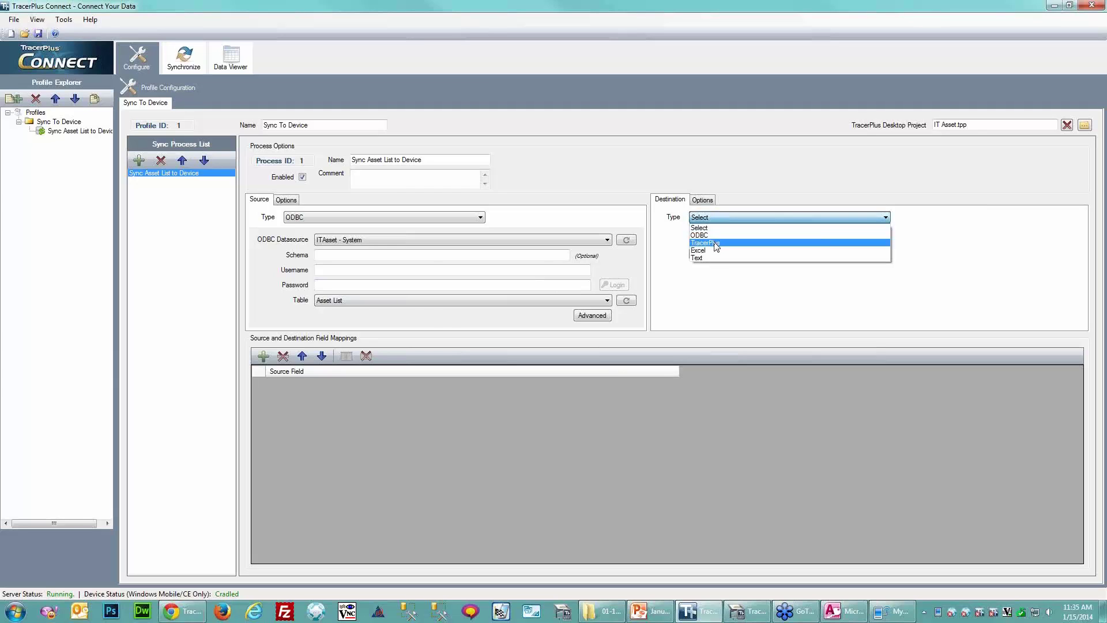
click(716, 243)
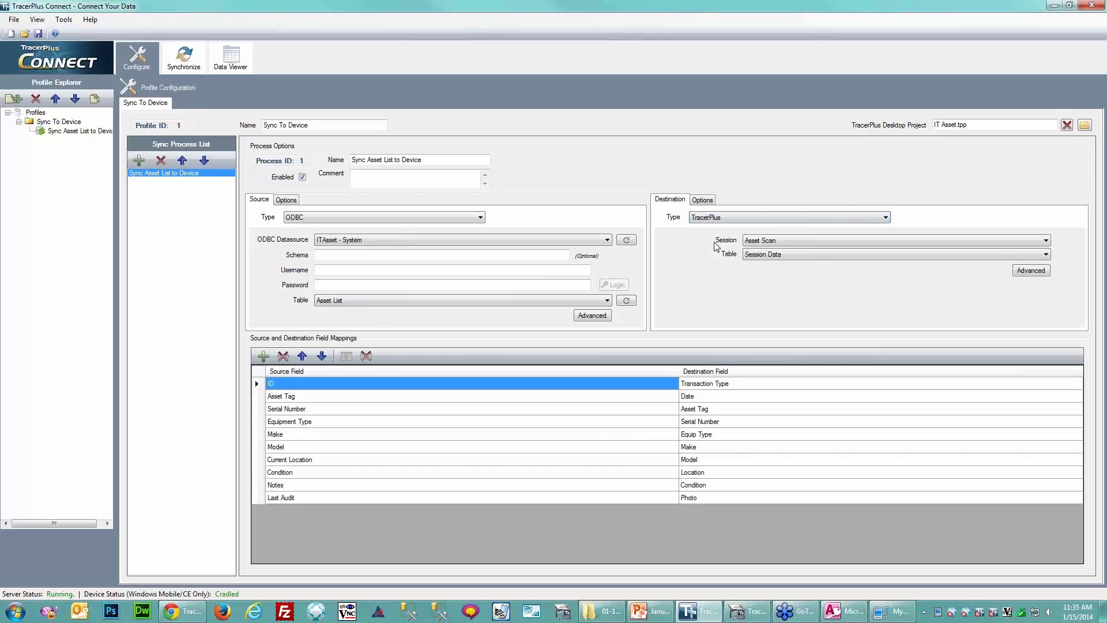
click(804, 241)
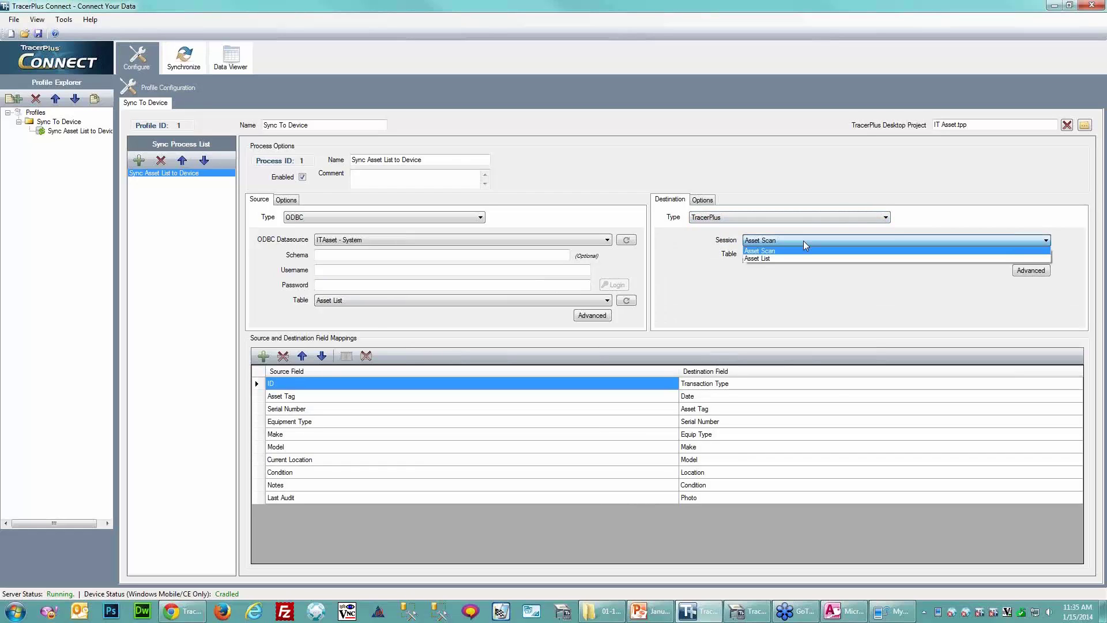
click(771, 260)
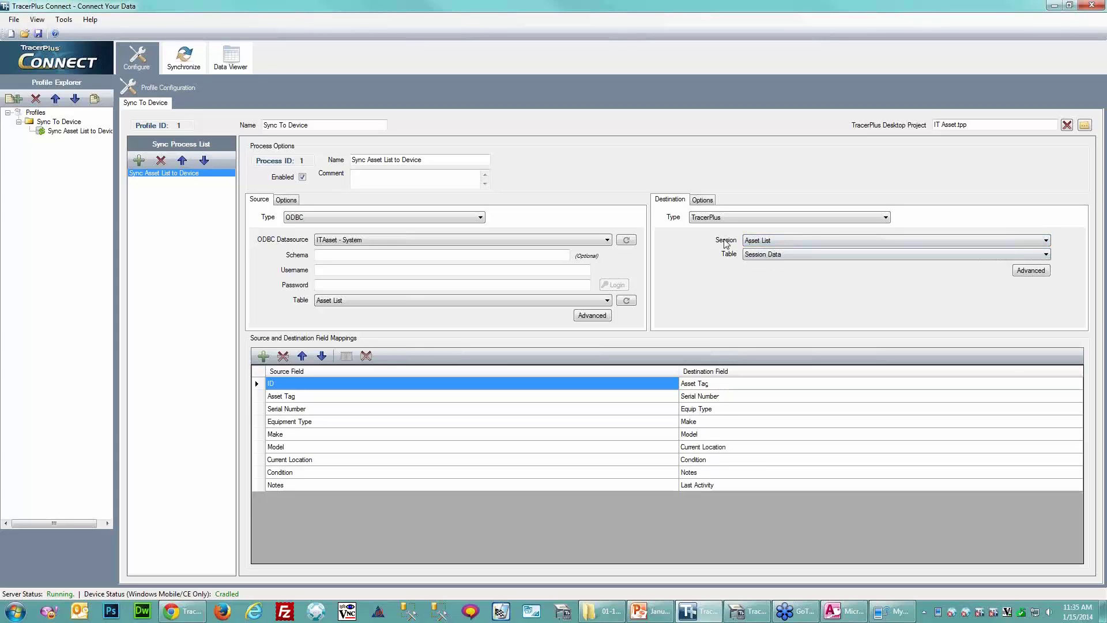
click(784, 241)
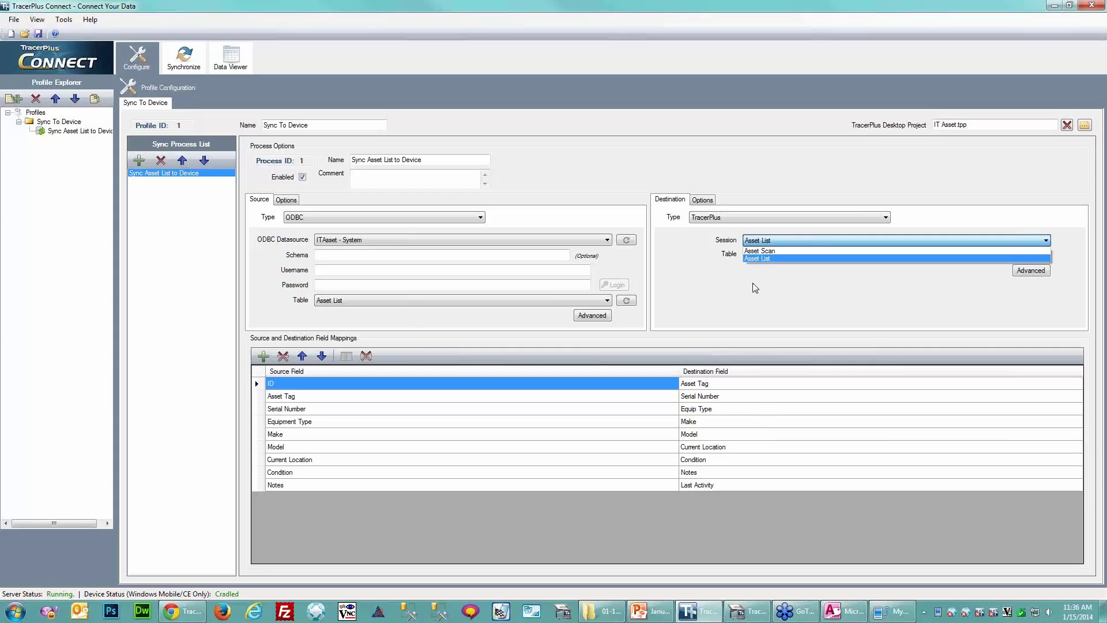
click(759, 258)
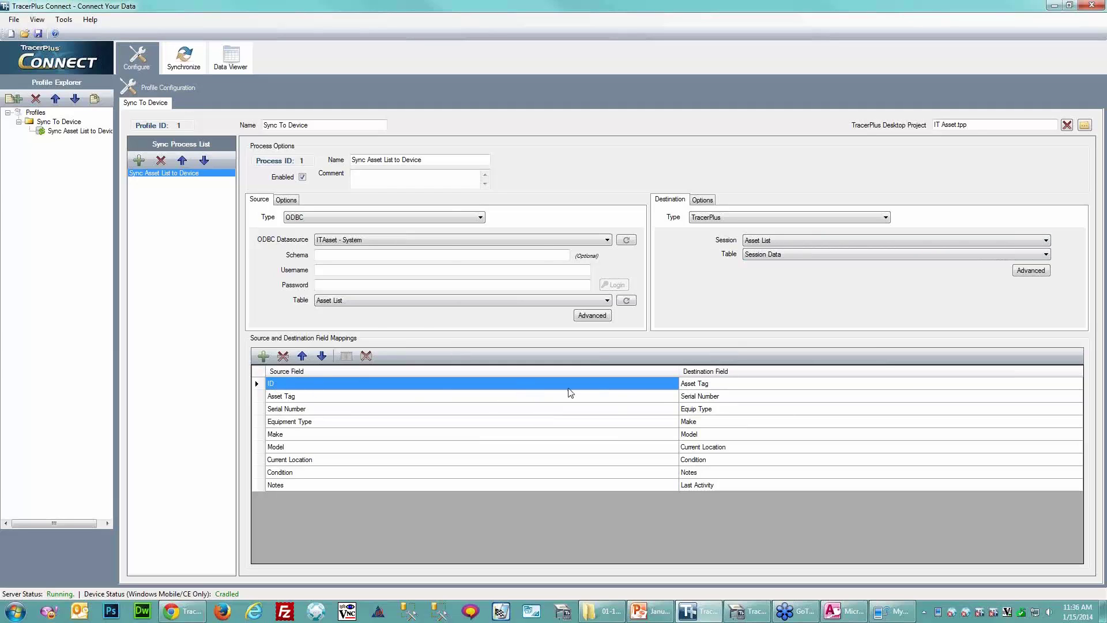
Remove the ID source field from the field mappings and add a mapping from Last Audit to Last Activity.
click(281, 361)
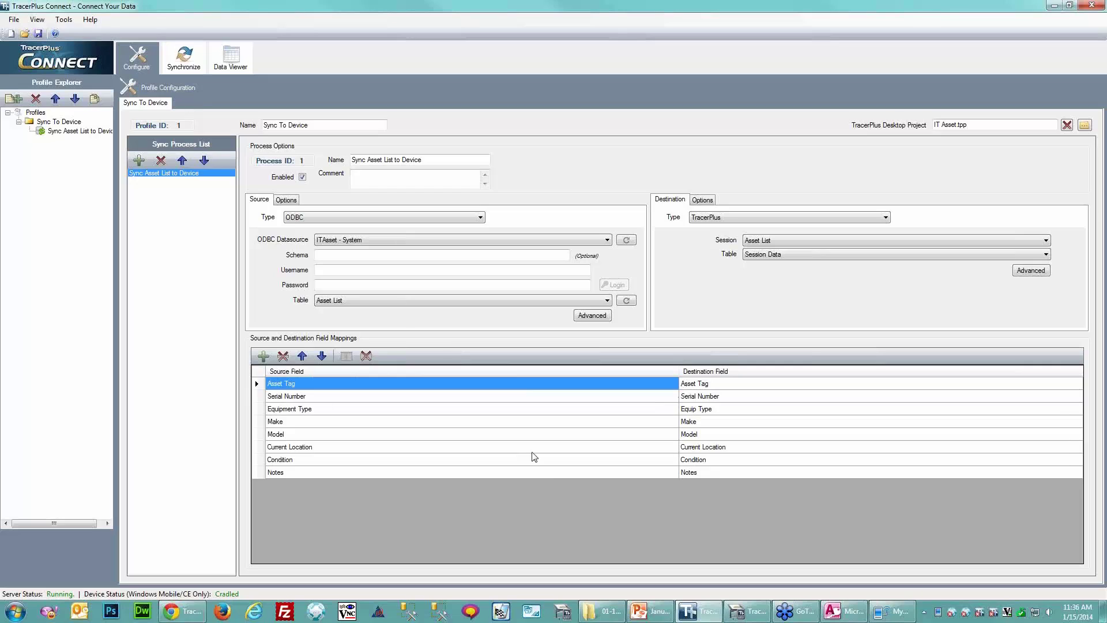
click(263, 356)
click(661, 487)
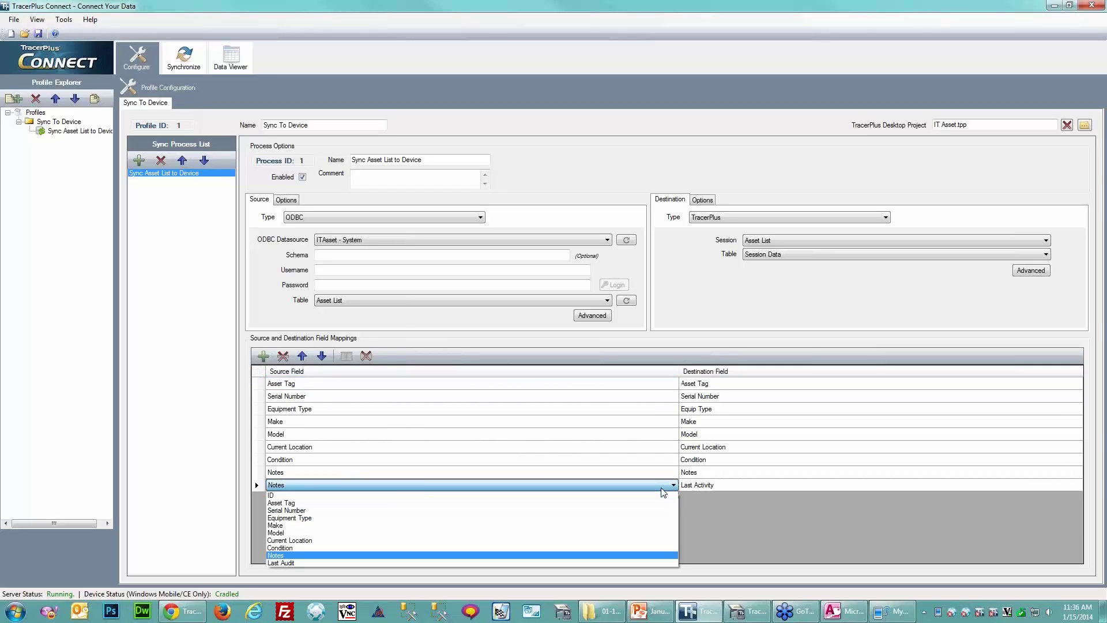
click(299, 564)
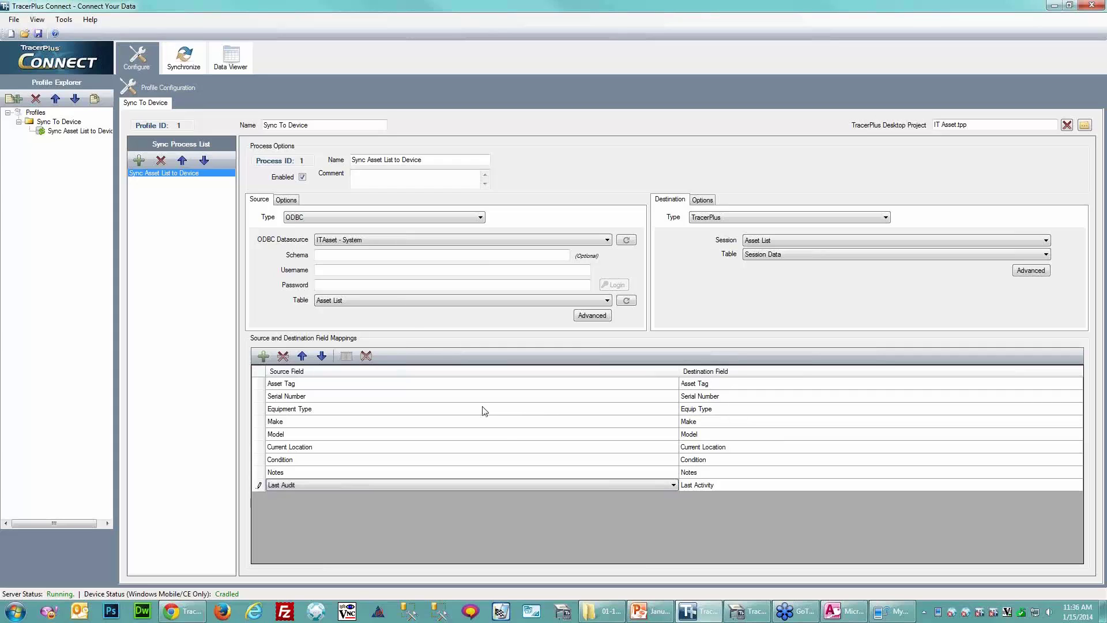
Set the destination's post type to UpdateExistingAppendIfNotFound and add Asset Tag as the update field.
click(698, 200)
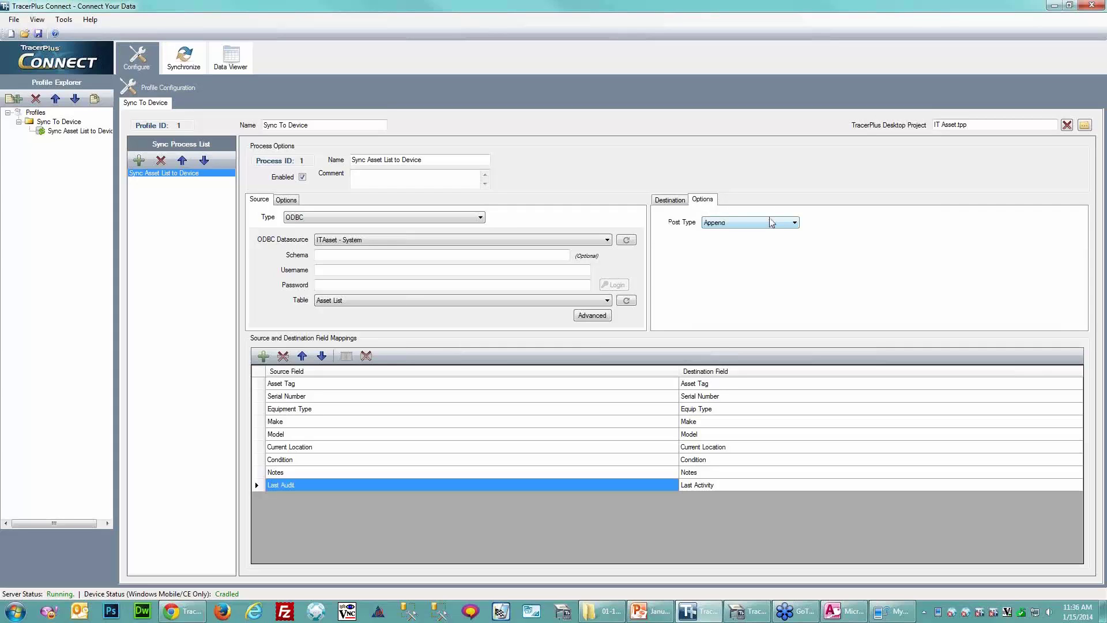
click(772, 223)
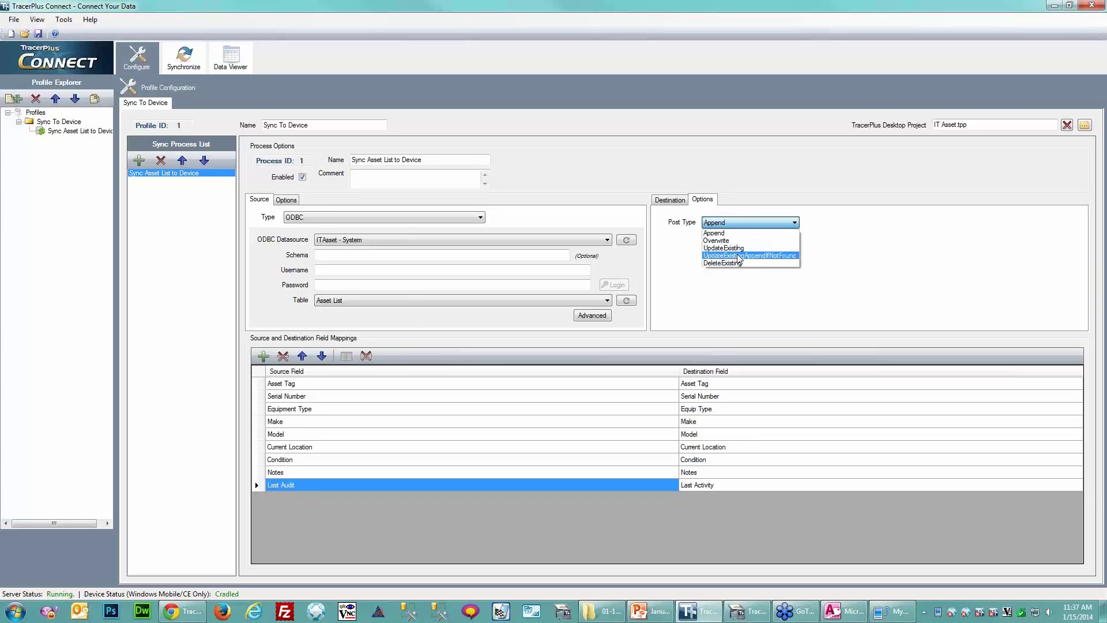
click(739, 255)
click(678, 257)
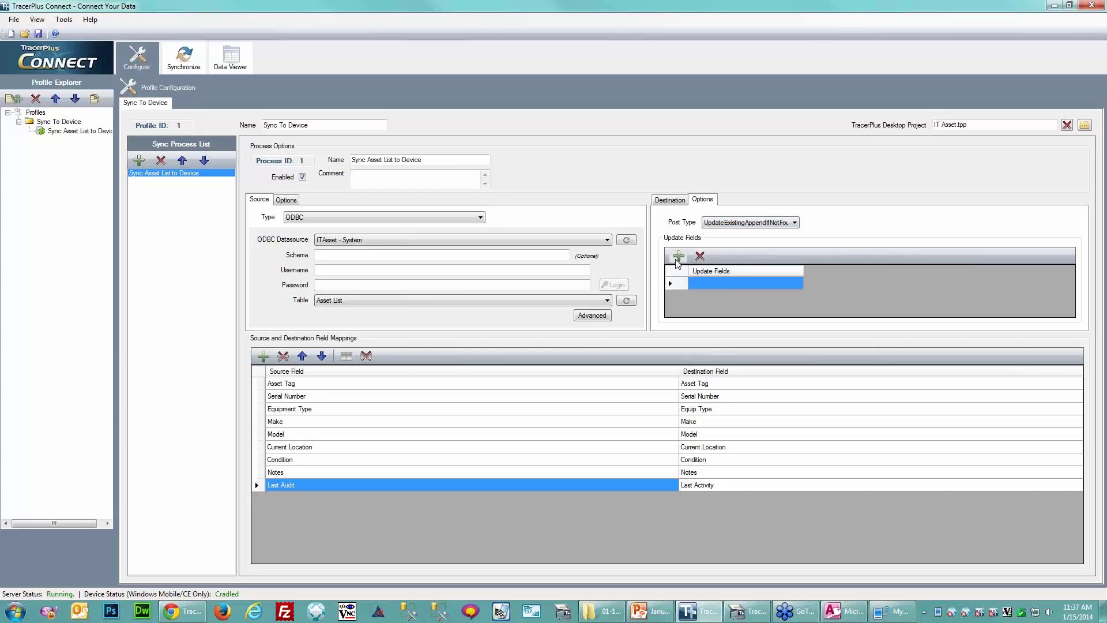
click(733, 283)
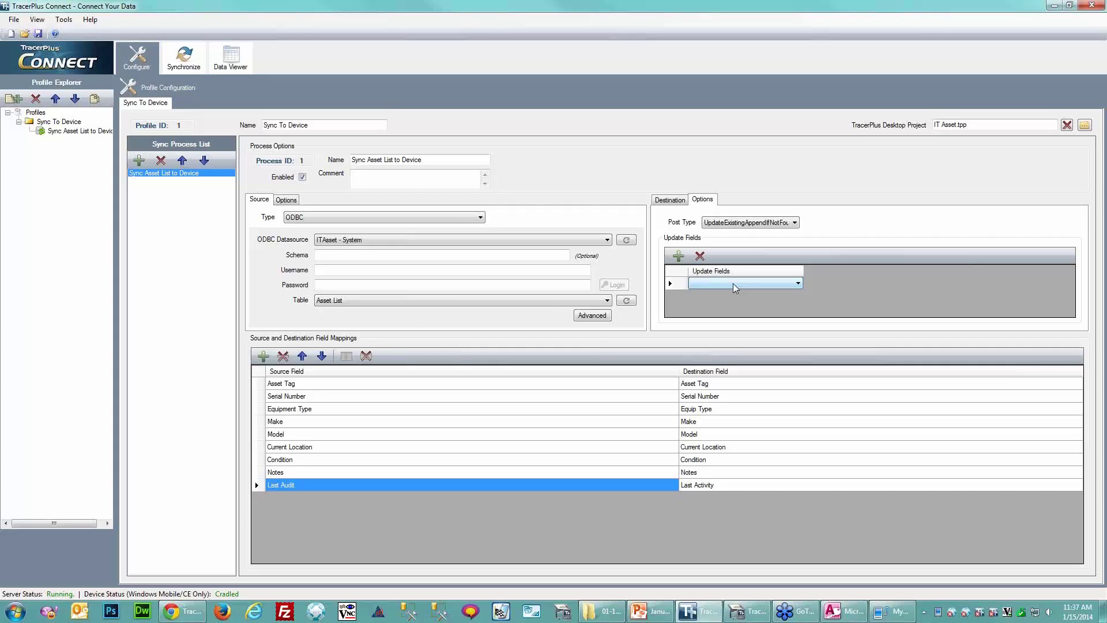
click(732, 282)
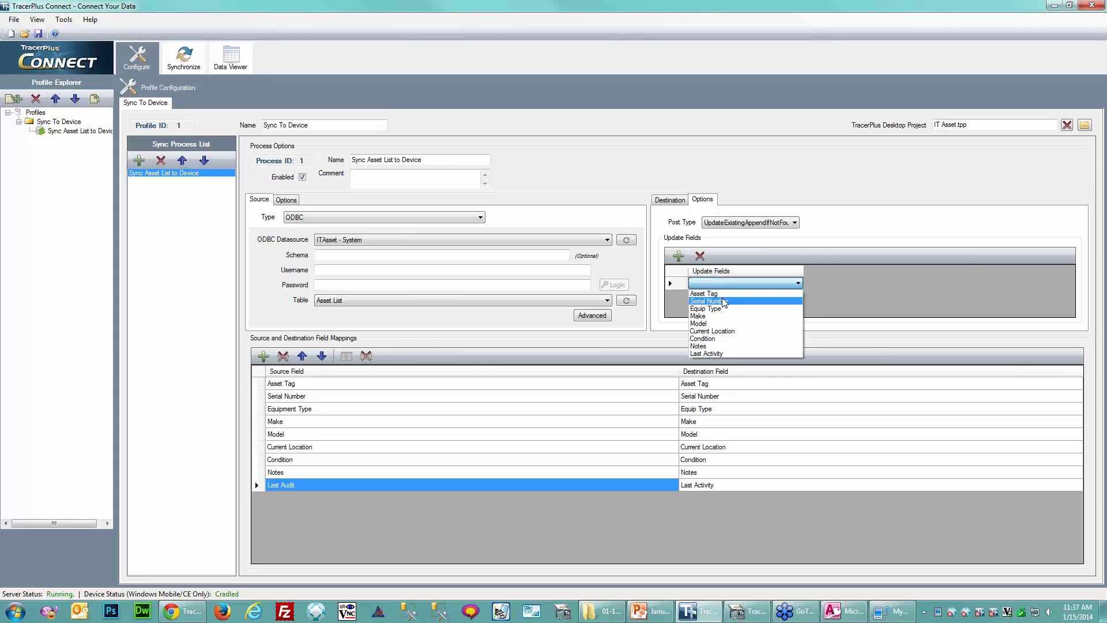
click(721, 293)
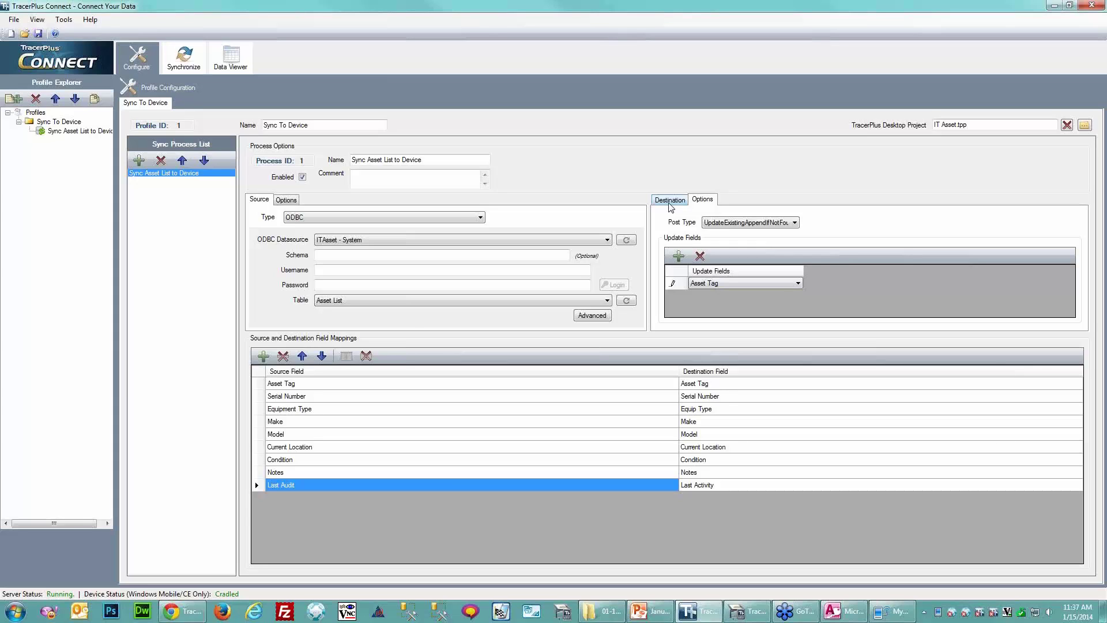
Review the destination settings and the source's transfer and filtering options.
click(670, 203)
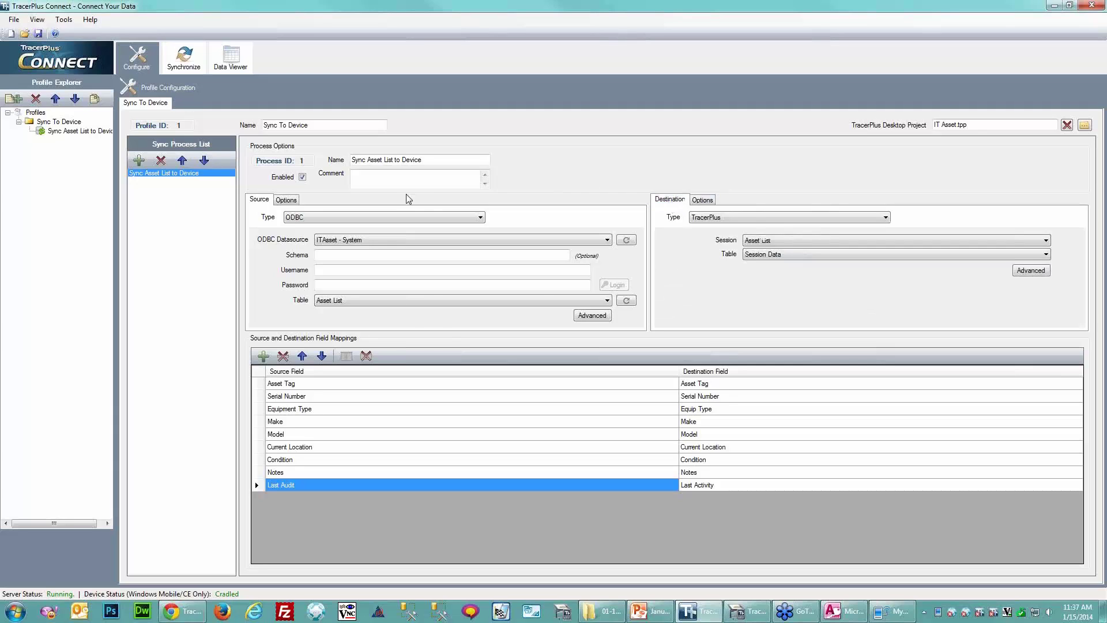
click(292, 201)
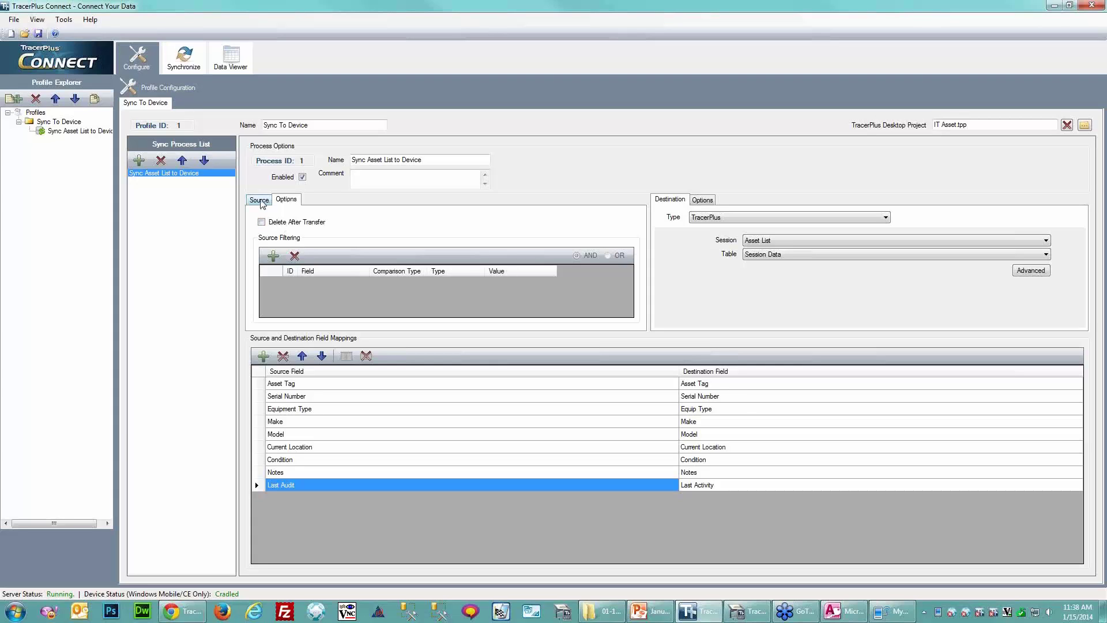
click(261, 200)
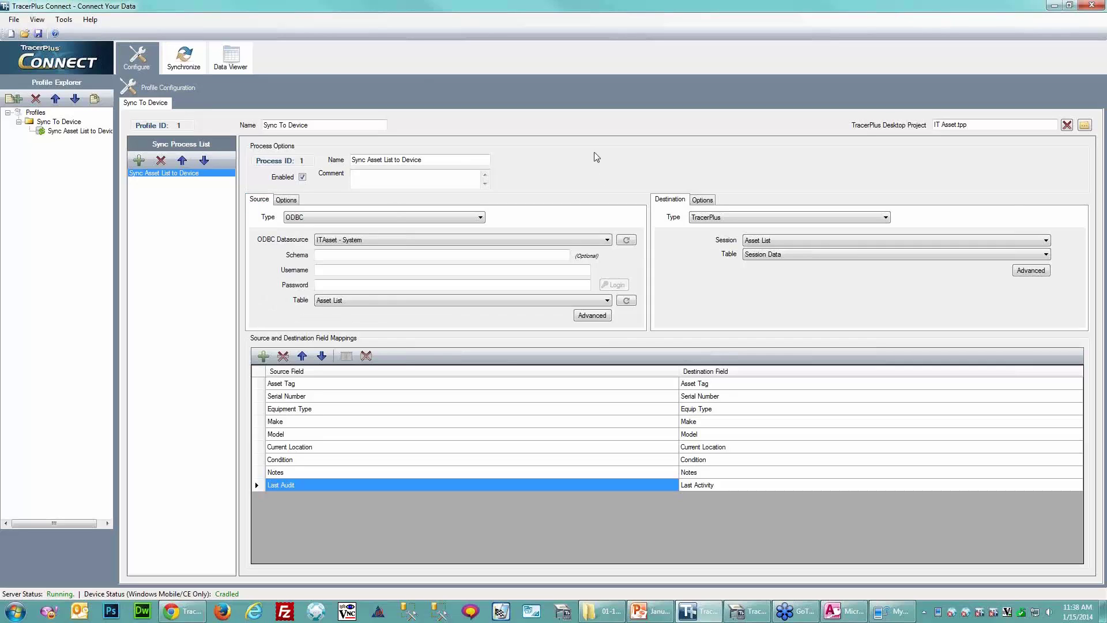
Save the Connect project under the file name ITAsset.
click(44, 30)
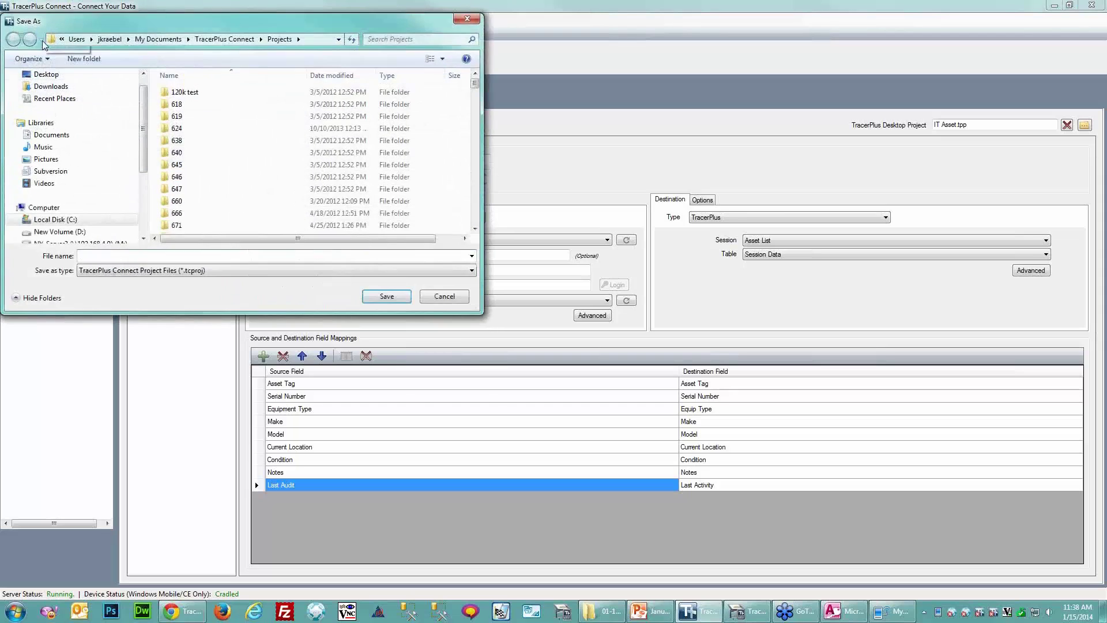
text(ITAsset)
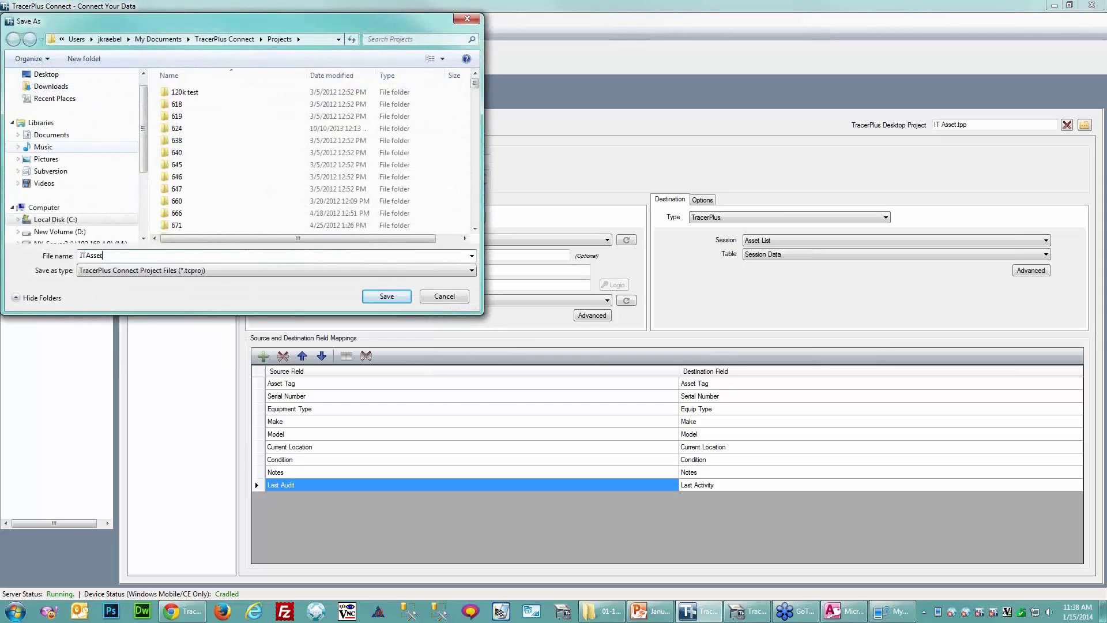
click(387, 295)
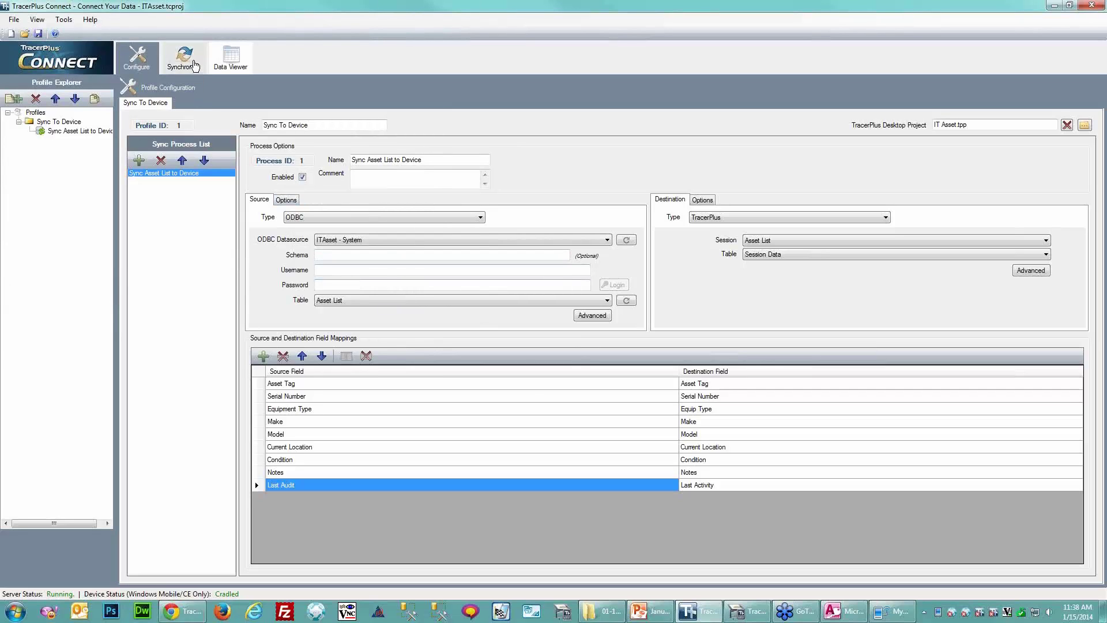
Compare the Asset List source records with the table in the Access database and view the profile's synchronization details.
click(229, 61)
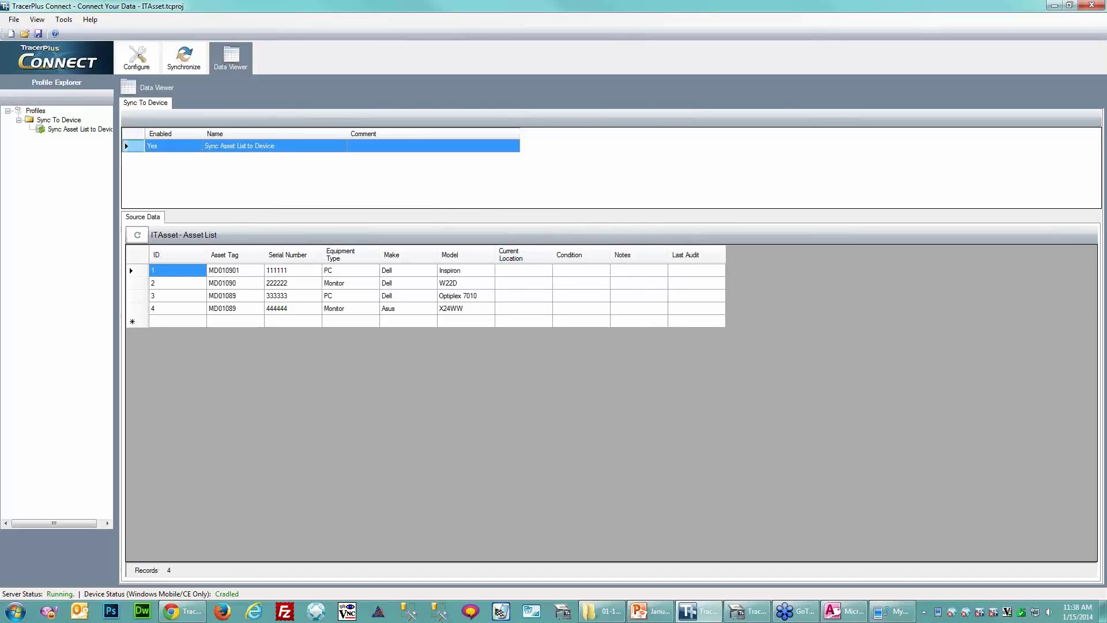
click(844, 611)
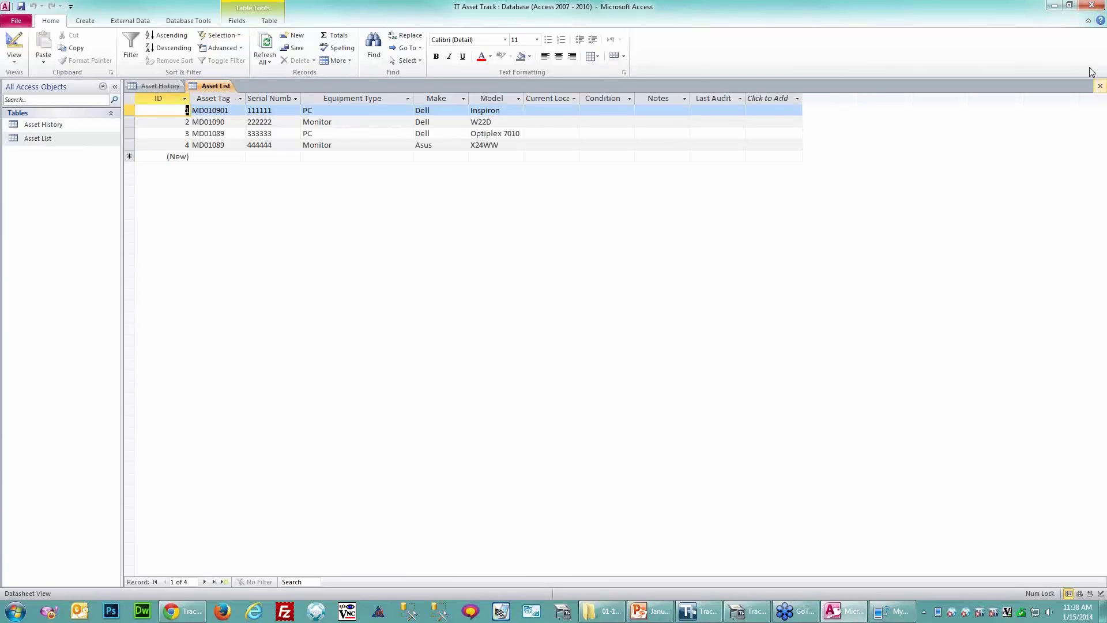
click(1053, 7)
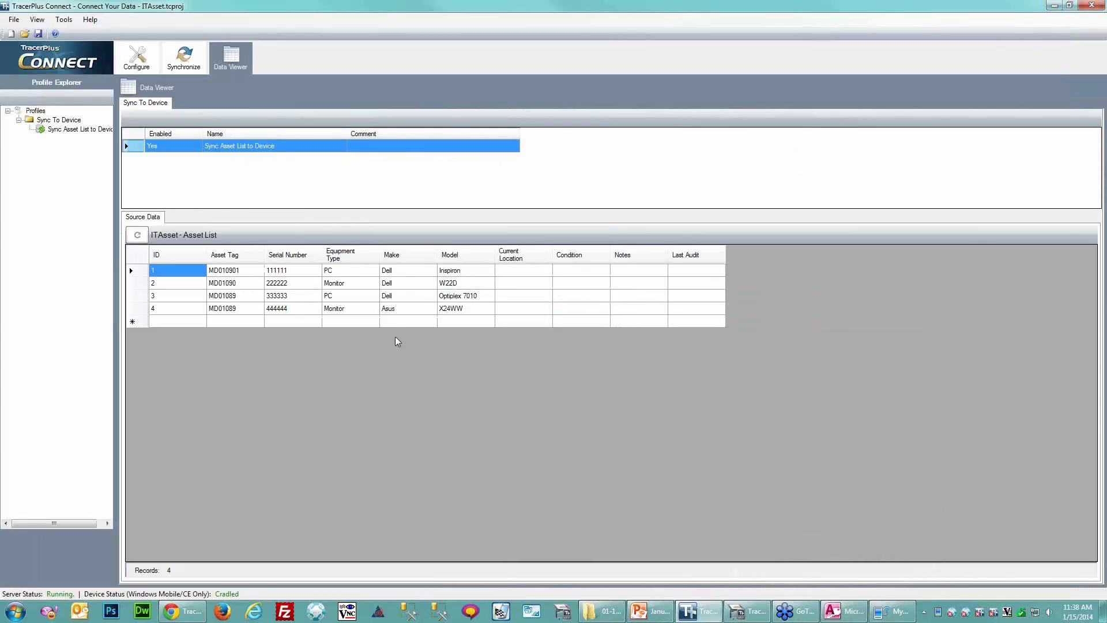
click(185, 63)
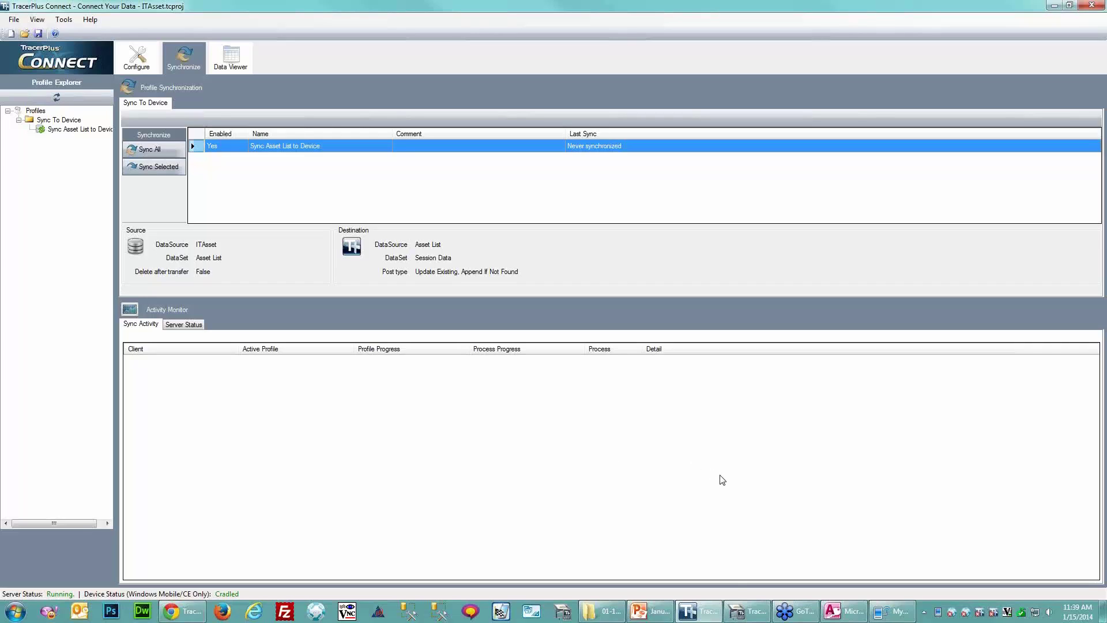
Switch to TracerPlus Desktop and add a Connect host with the address 192.168.4.12 to the IT Asset project.
click(740, 616)
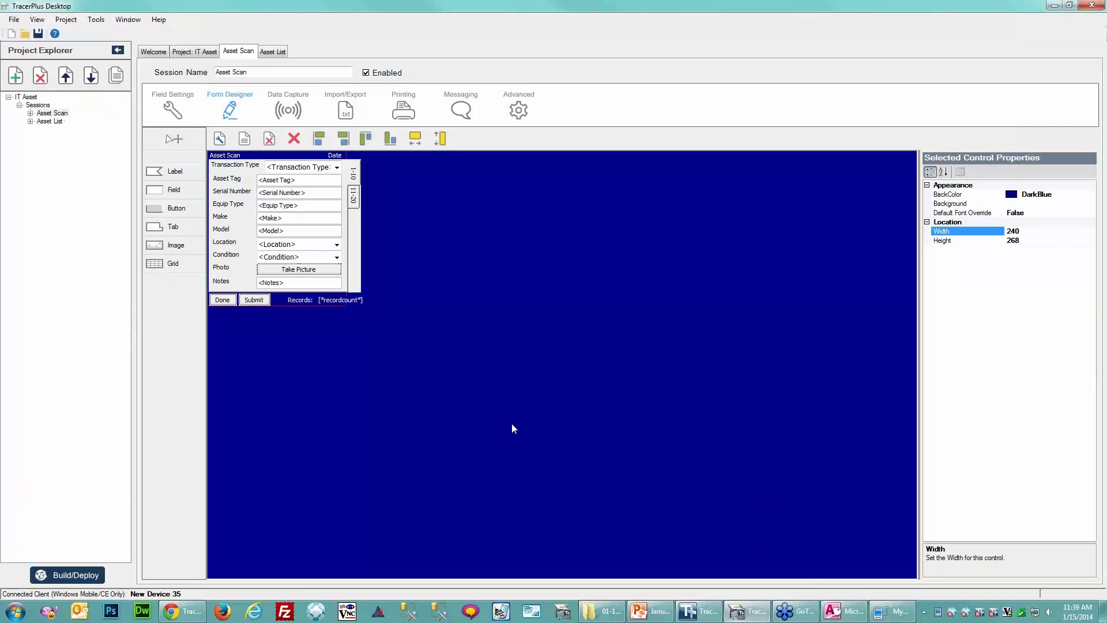
click(194, 53)
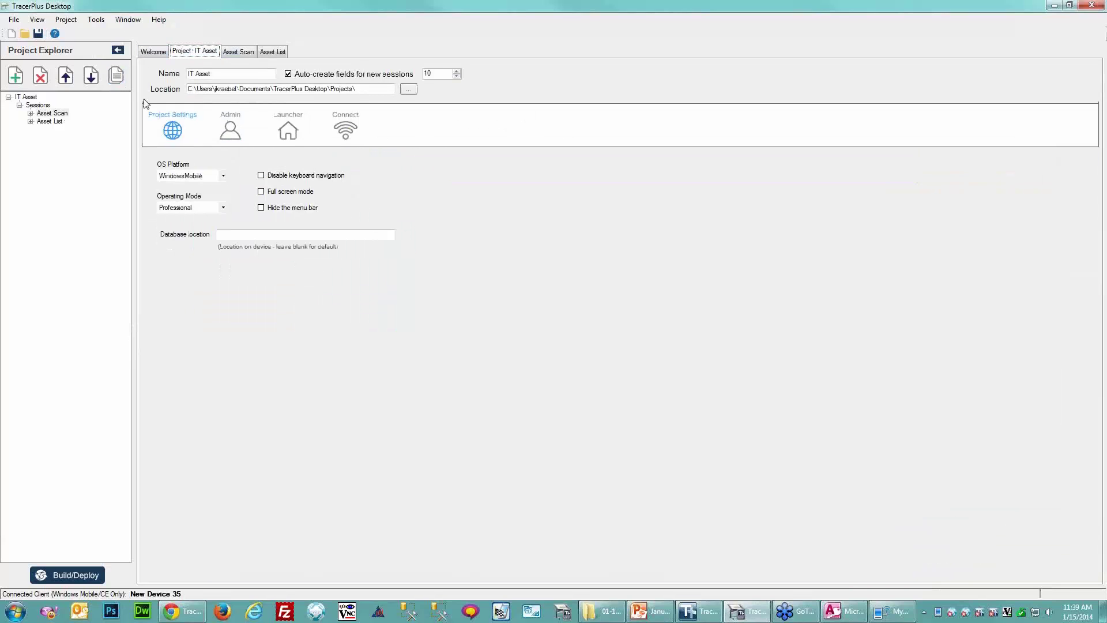
click(346, 129)
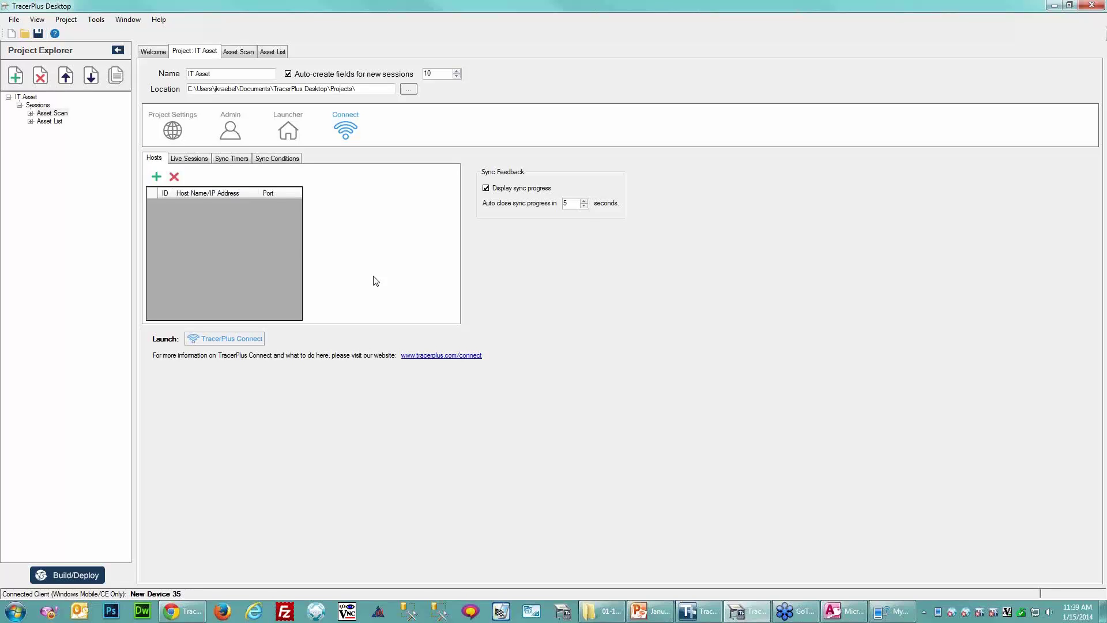
click(158, 177)
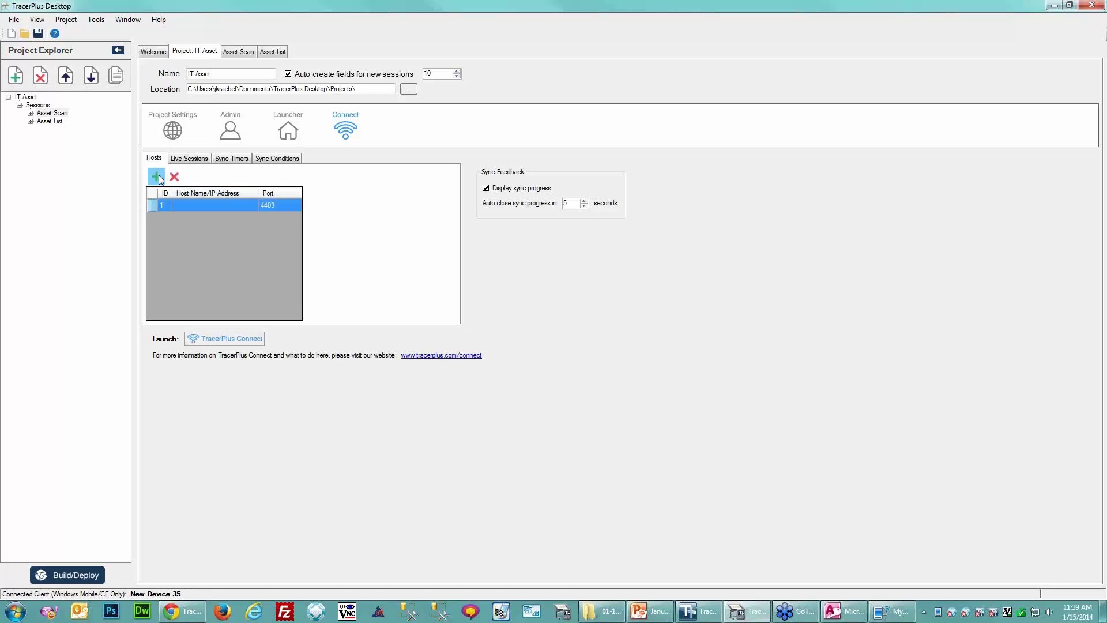
click(195, 206)
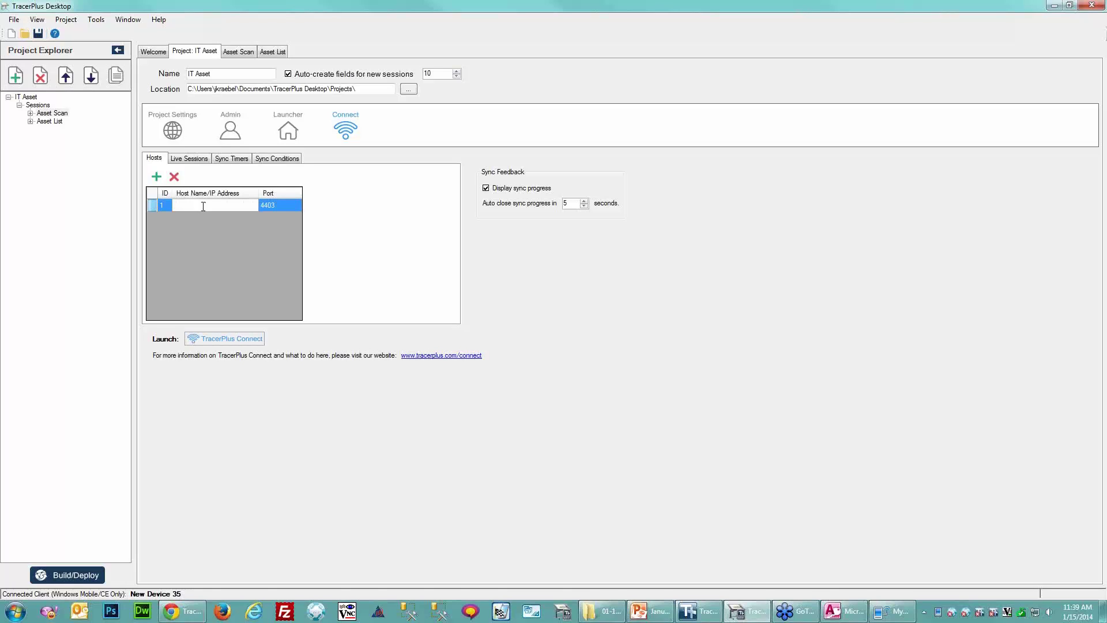
text(192.168.4.12)
key(Tab)
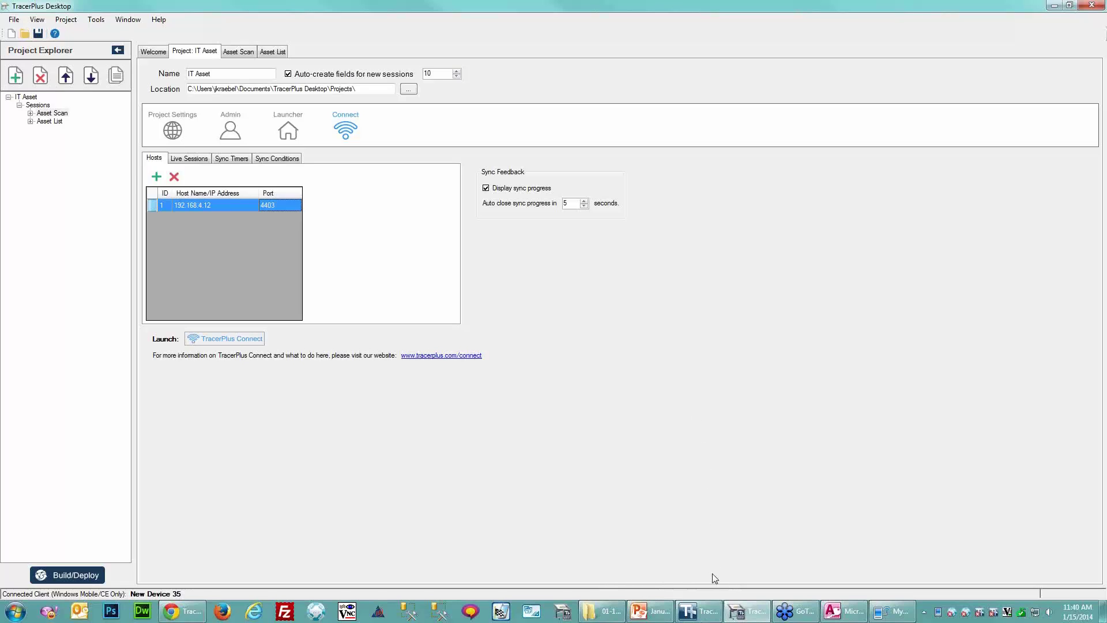
Check the profile in TracerPlus Connect and review the Desktop project's live session, sync timer, sync condition and host settings.
click(704, 611)
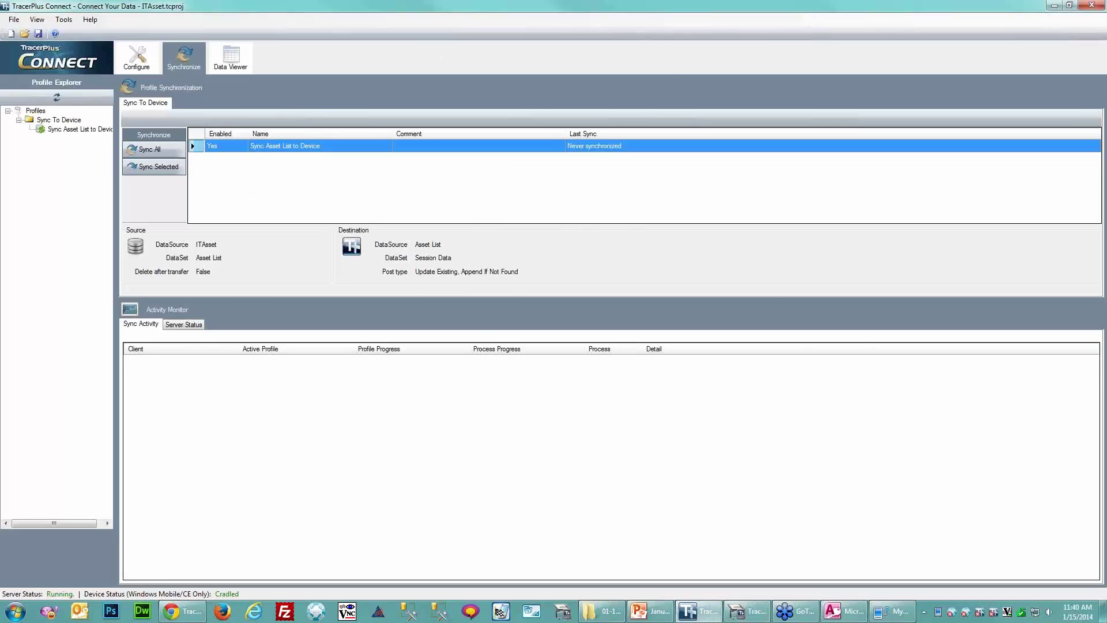
click(1055, 6)
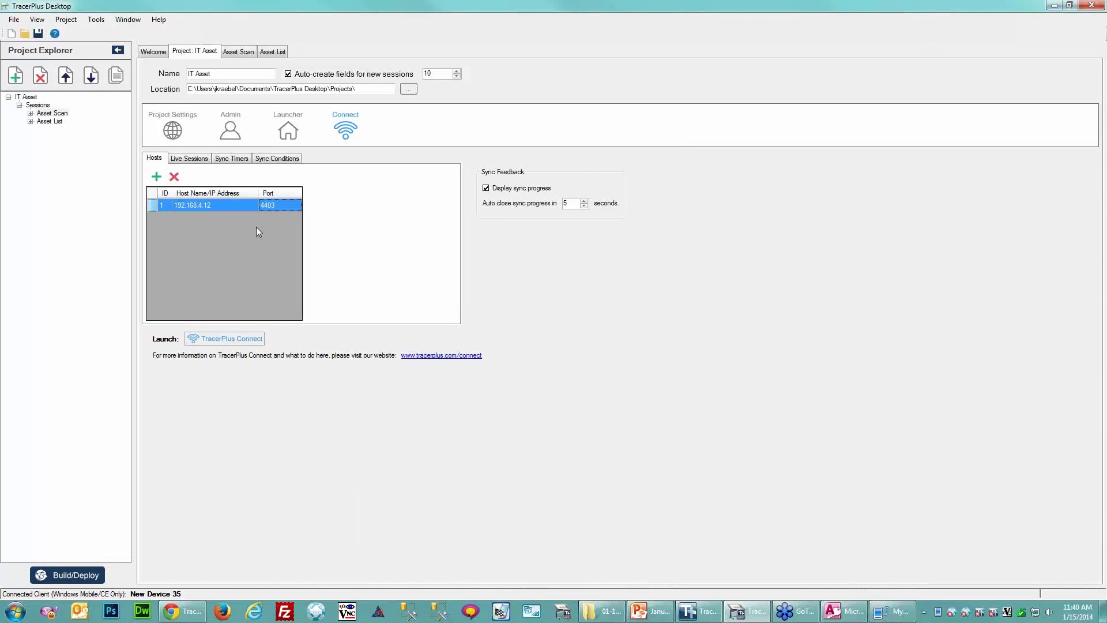
click(198, 160)
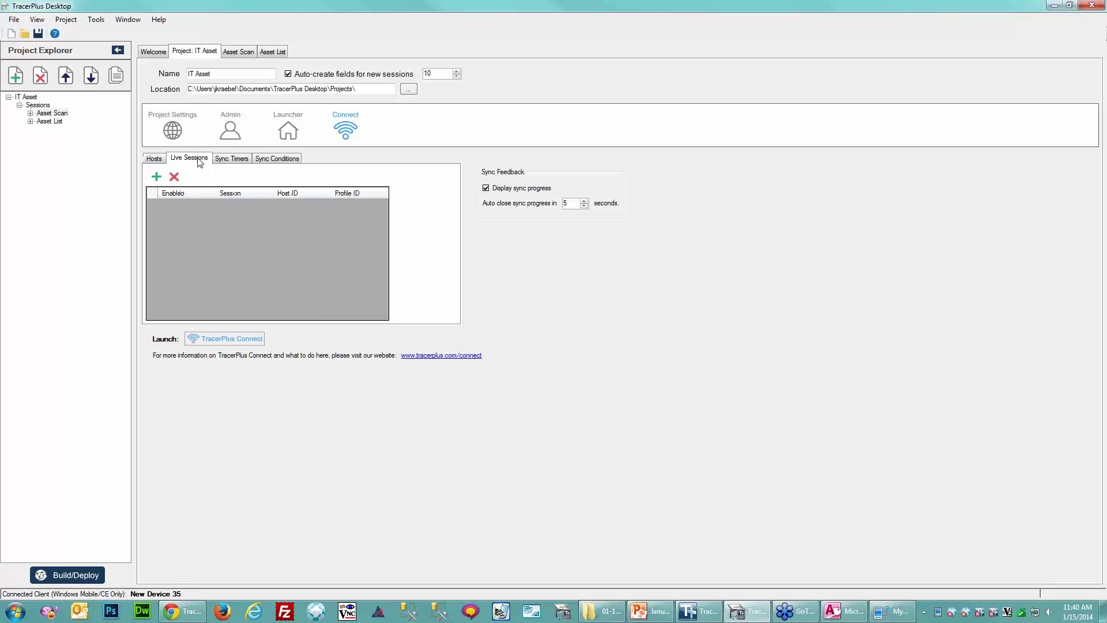
click(236, 162)
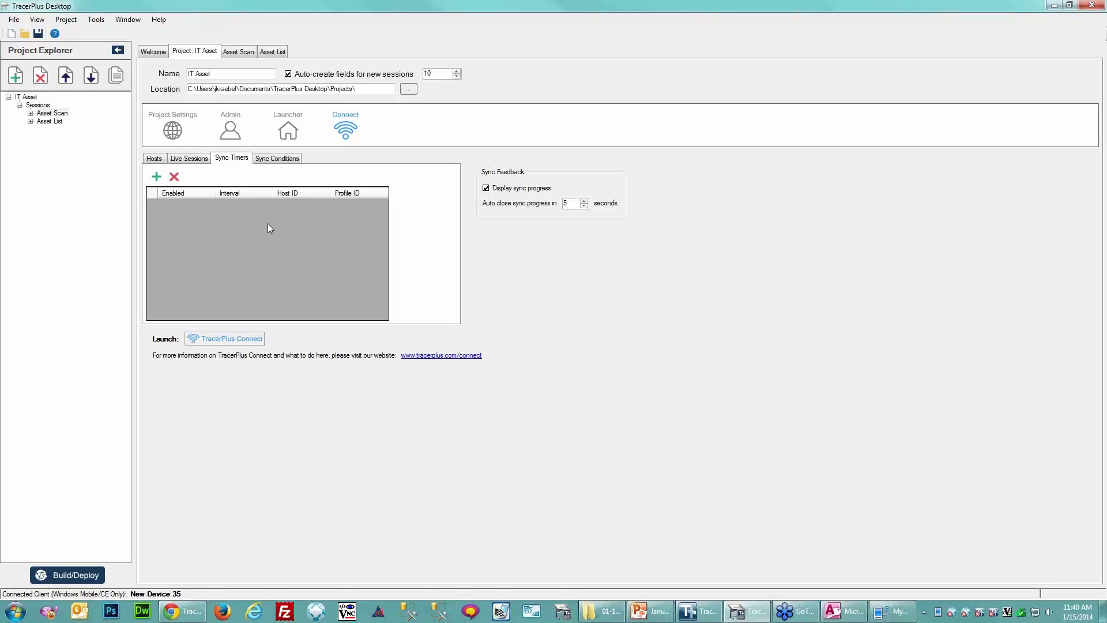
click(277, 158)
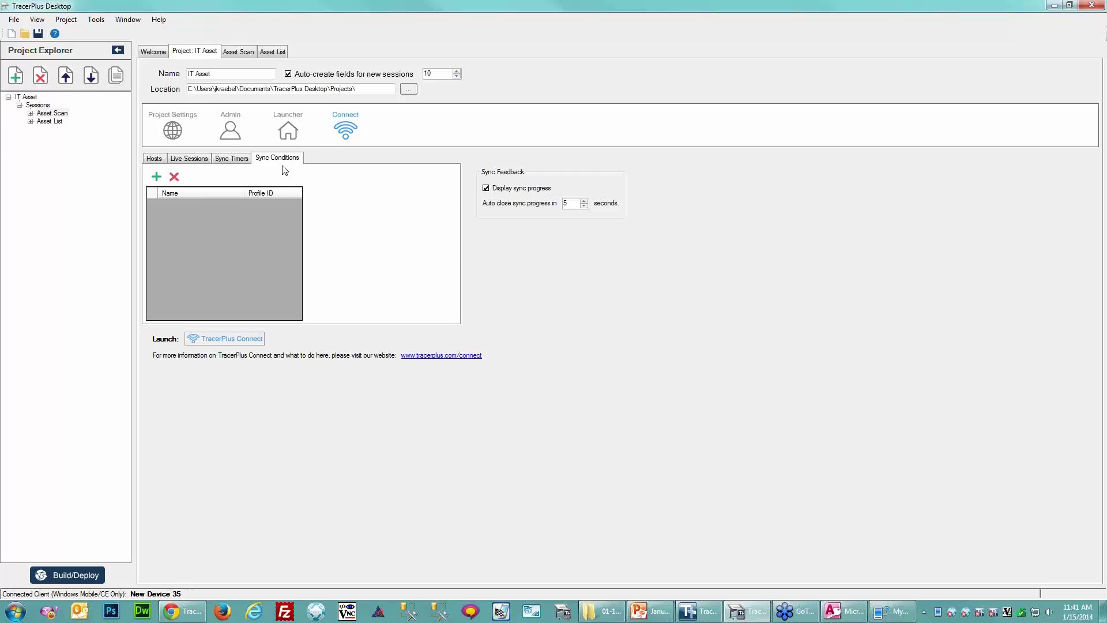
click(155, 159)
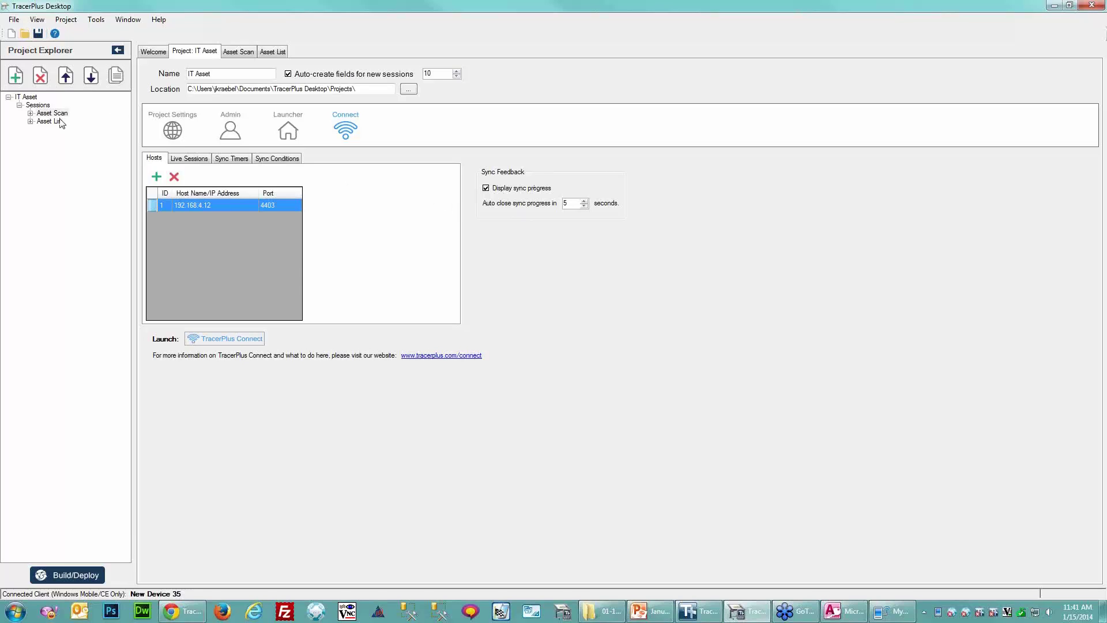
Add a new session to the IT Asset project and name it Sync.
click(16, 76)
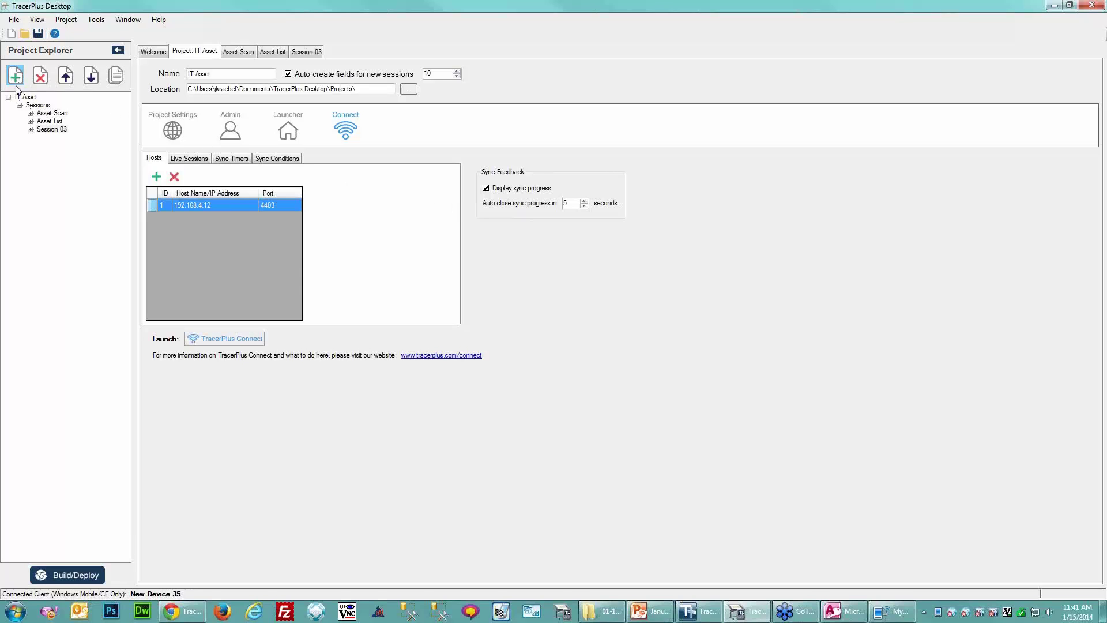
click(51, 129)
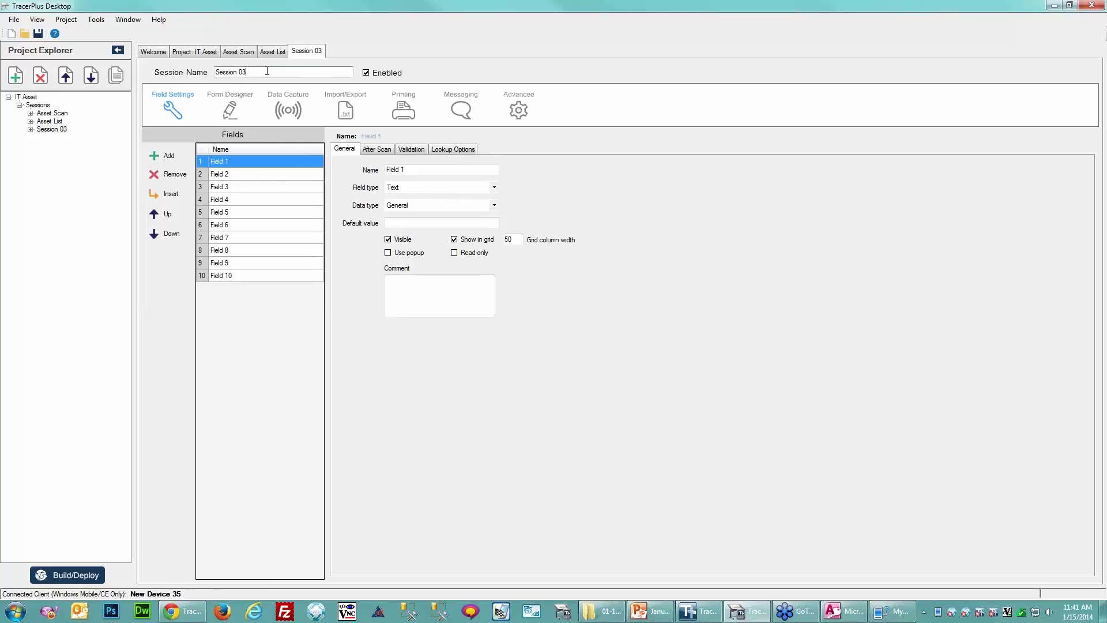
drag(260, 72, 194, 76)
text(Sync)
key(Tab)
Remove Field 2 through Field 10 from the Sync session, keeping only Field 1.
click(219, 175)
click(171, 179)
click(171, 179)
click(171, 179)
click(171, 179)
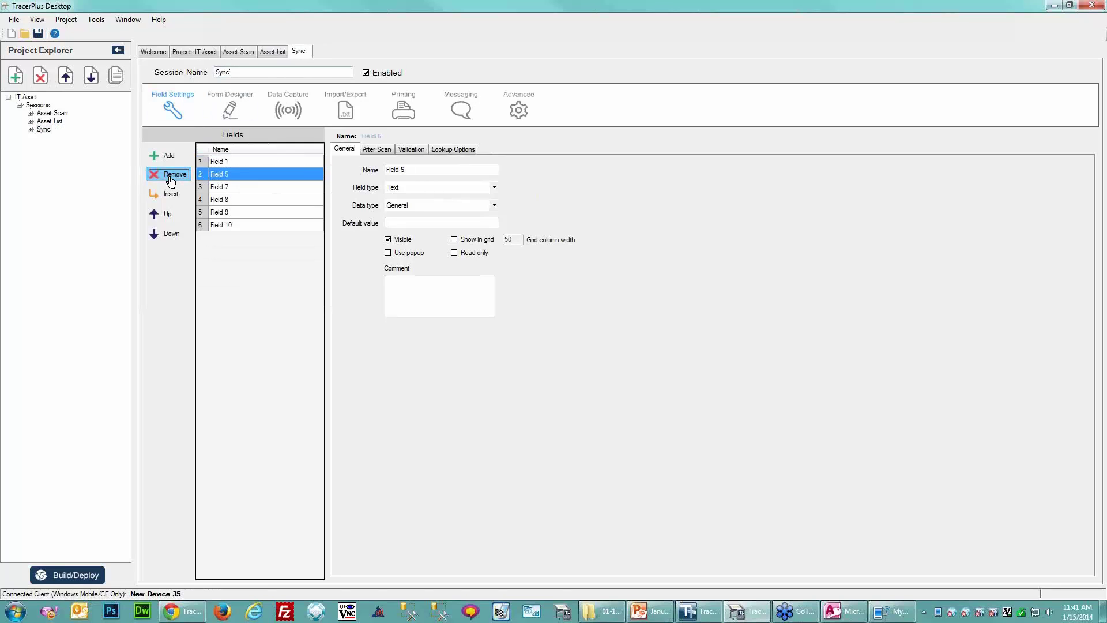
click(171, 179)
click(170, 179)
click(171, 179)
click(171, 179)
click(171, 179)
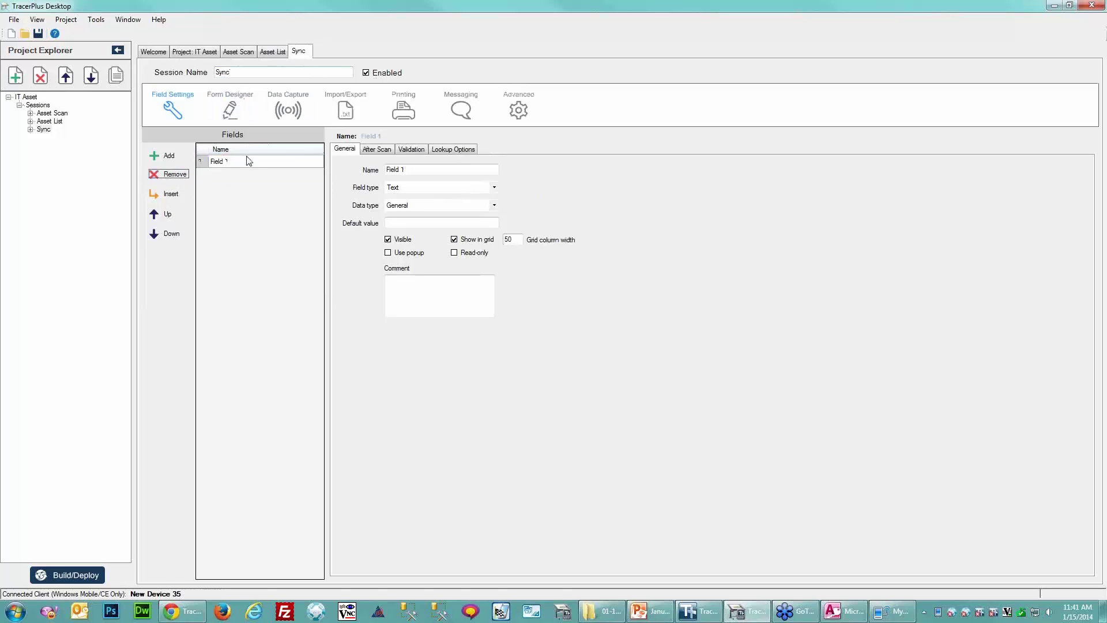
Start the Sync session's form from a blank canvas and place a button about 134 wide and 68 high near its top.
click(233, 118)
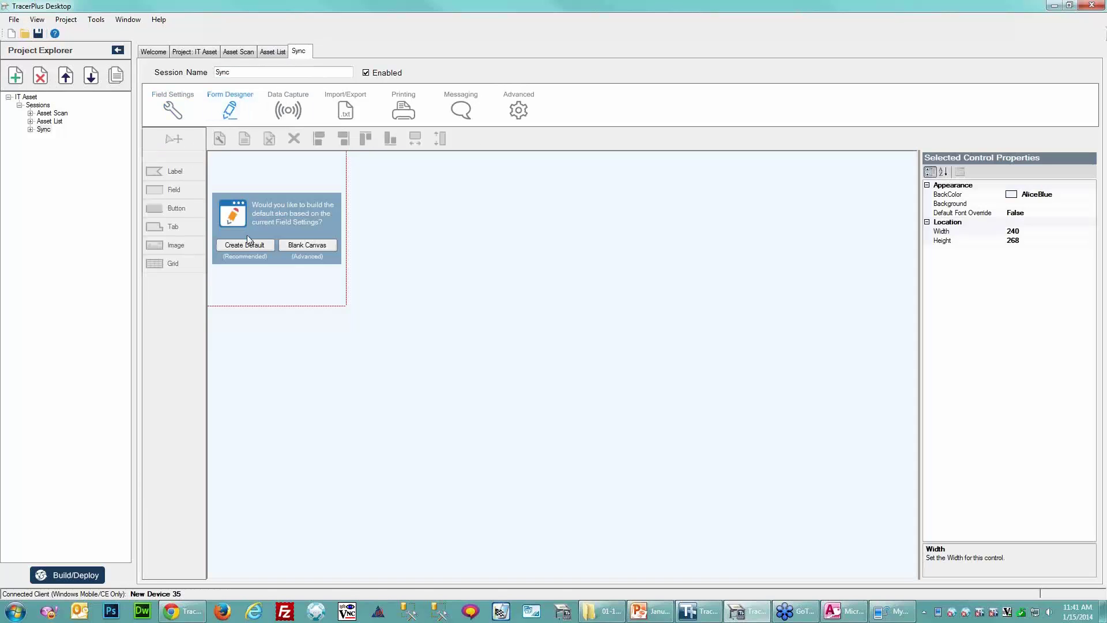
click(316, 247)
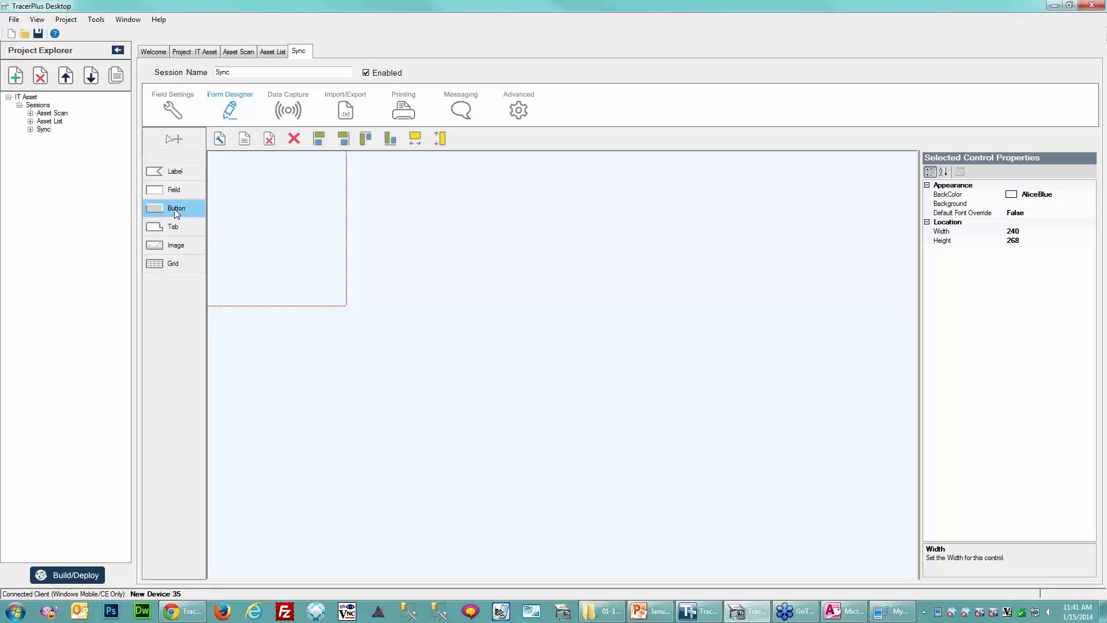
drag(174, 209, 251, 180)
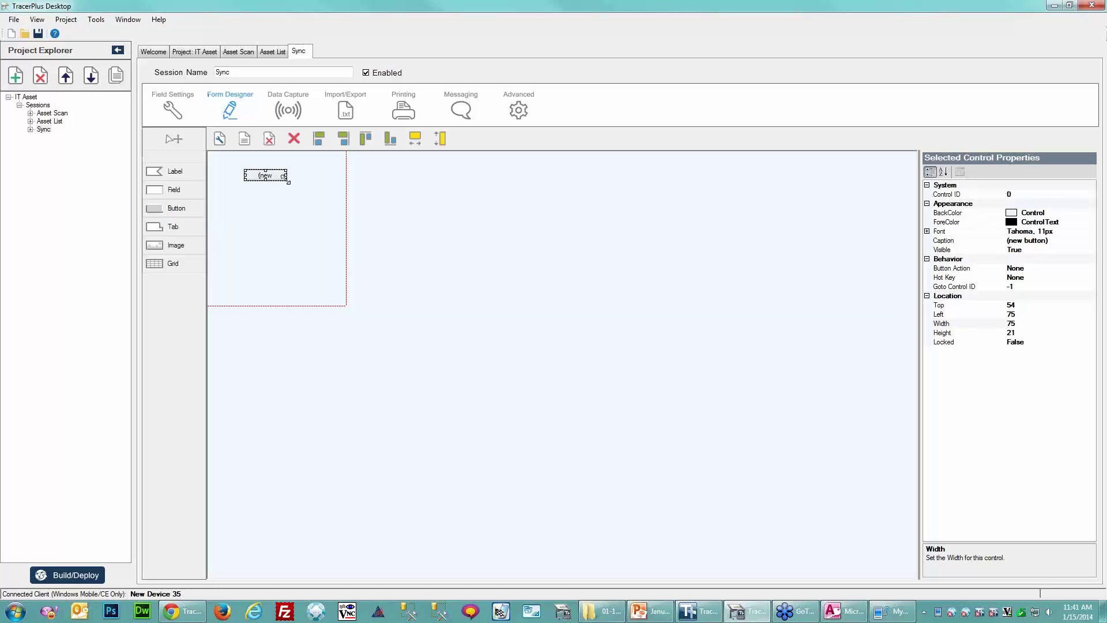
mouse_move(288, 182)
mouse_down()
mouse_move(315, 208)
mouse_move(286, 188)
mouse_up()
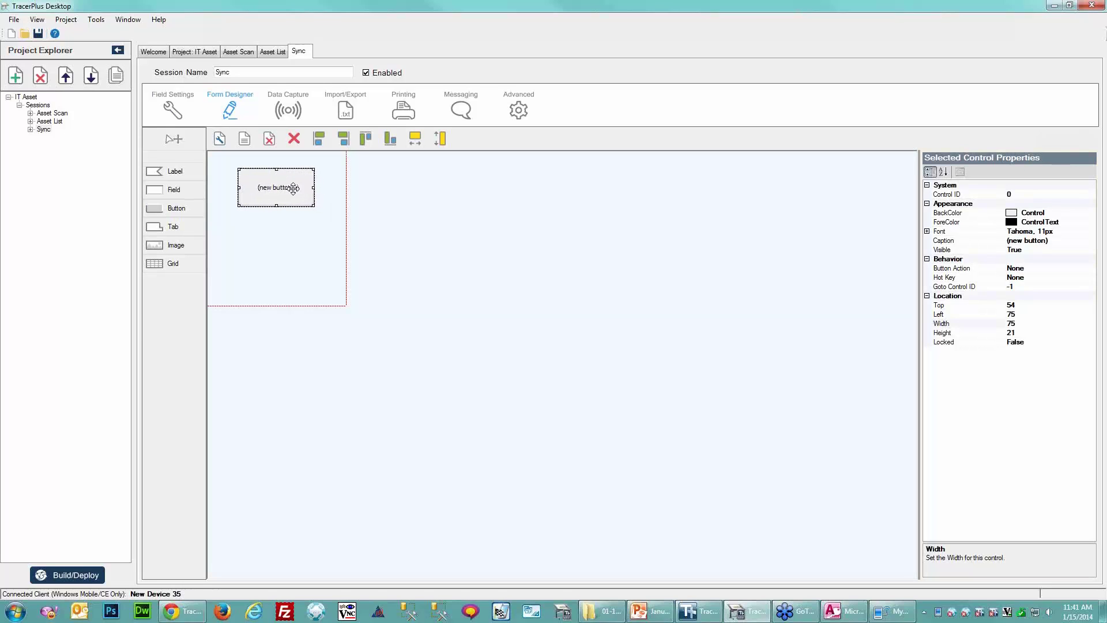
Set the new button's caption to Sync To Device.
click(1032, 240)
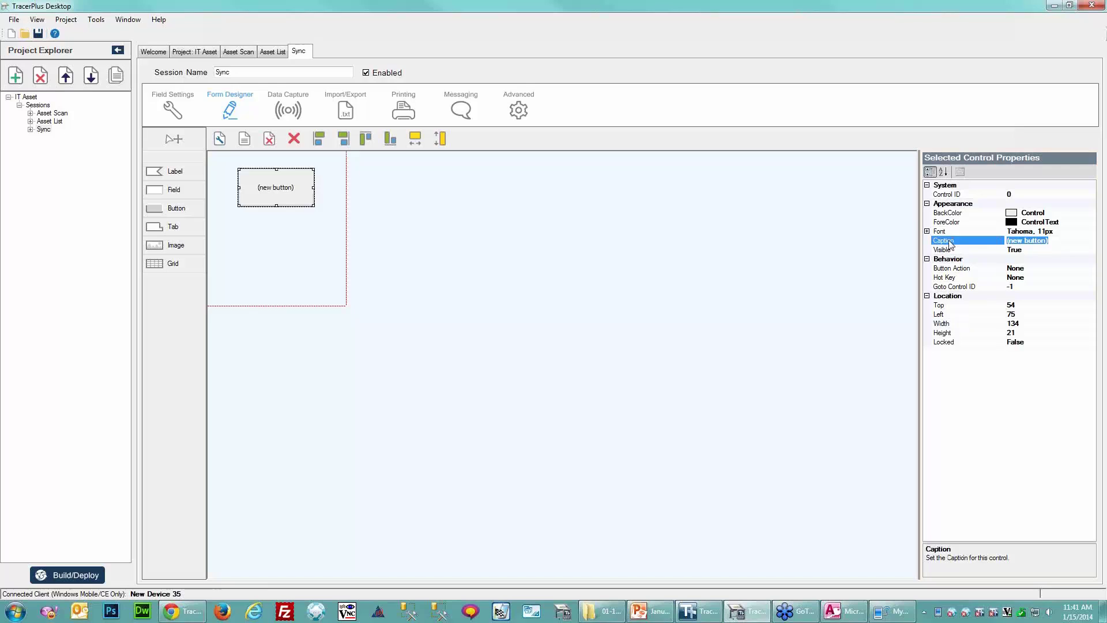
text(Sync To Device)
click(948, 248)
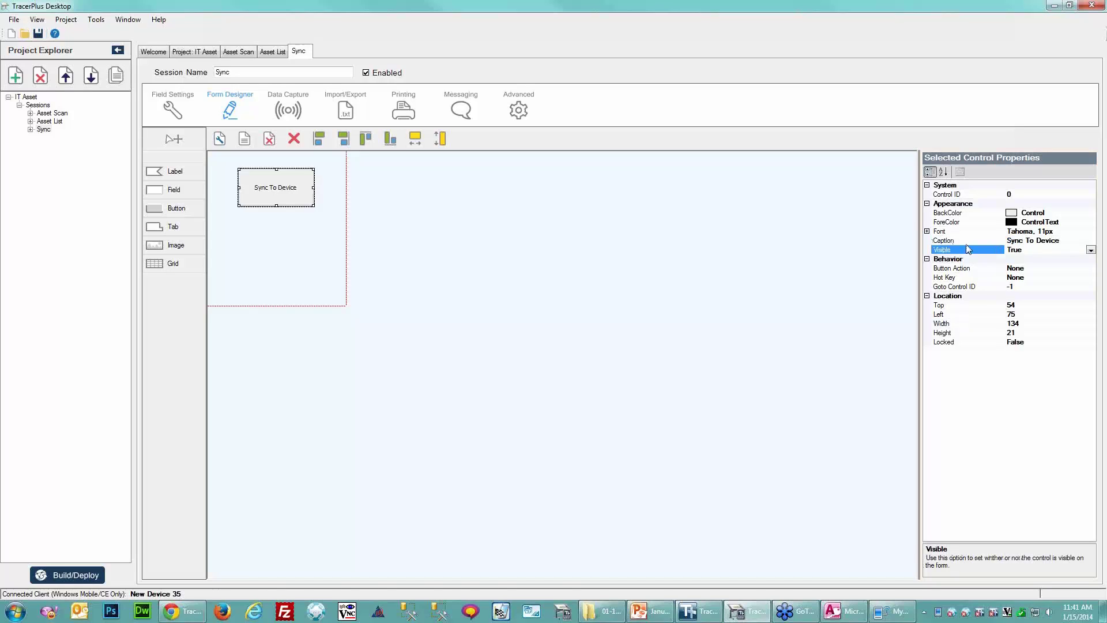
Set the Sync To Device button's font to size 14 bold and reduce the button's height to about 55.
double_click(980, 231)
click(1025, 250)
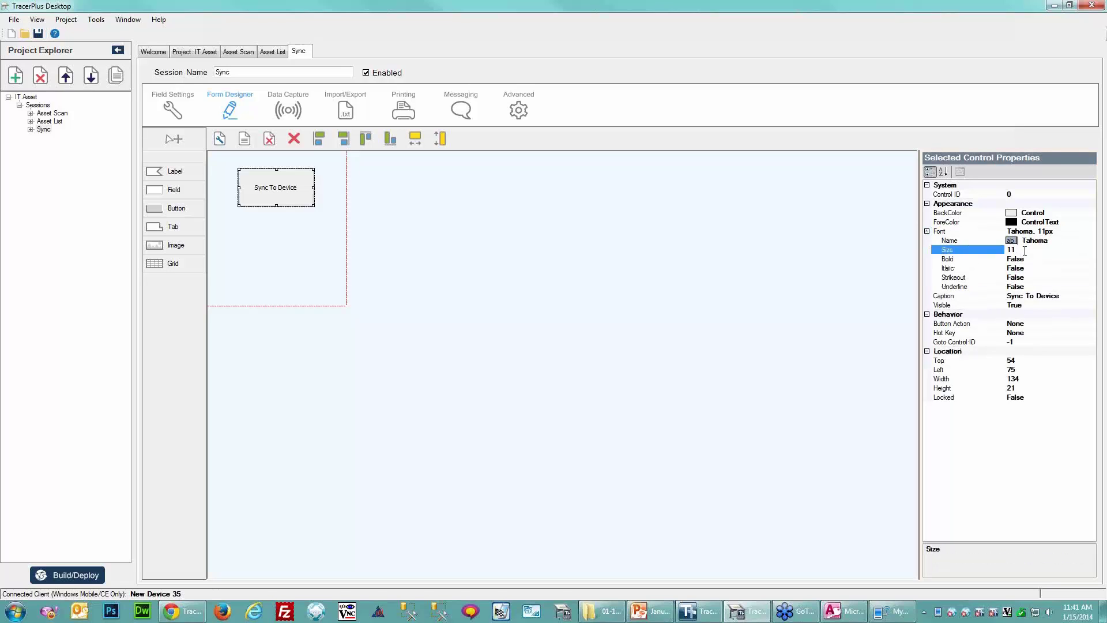
text(14)
click(1033, 259)
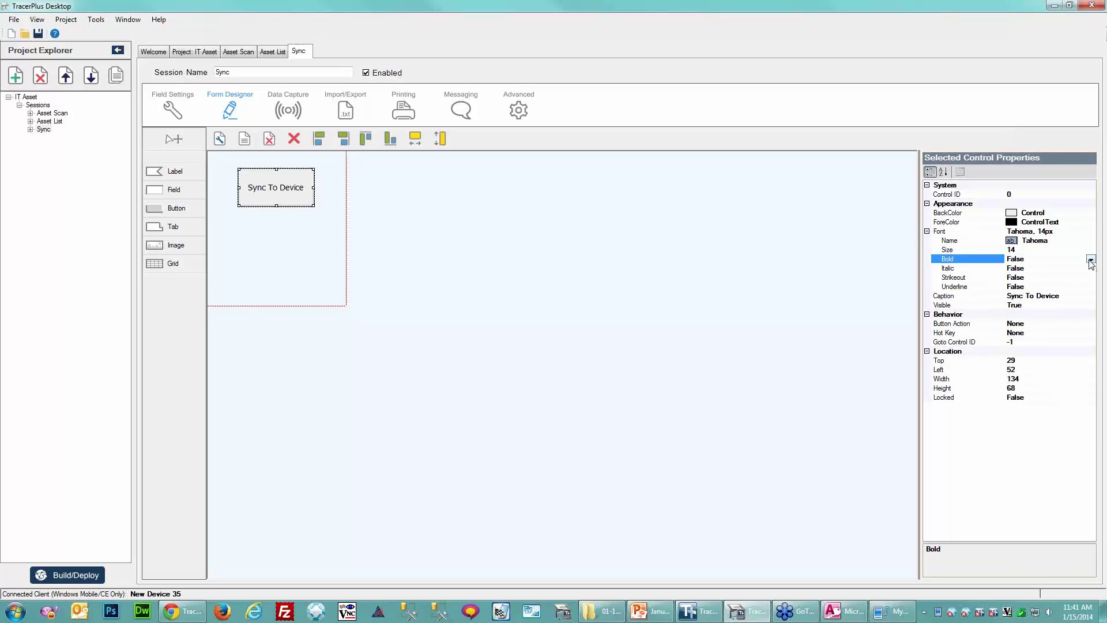
click(1091, 260)
click(1032, 270)
drag(276, 206, 276, 199)
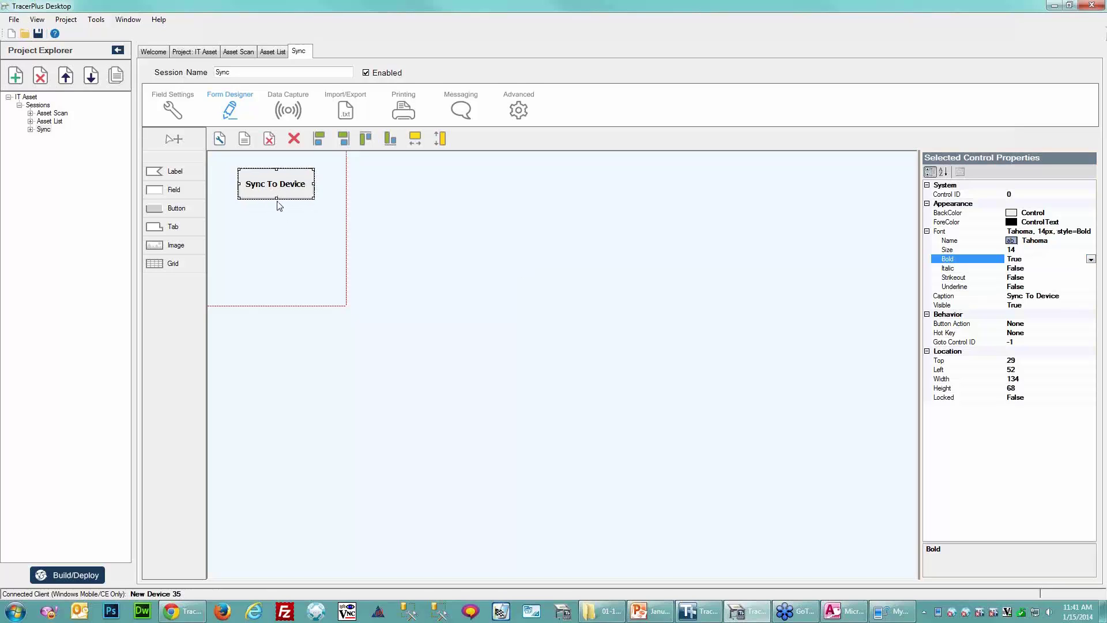
Assign the DoSync action to the Sync To Device button.
click(1089, 326)
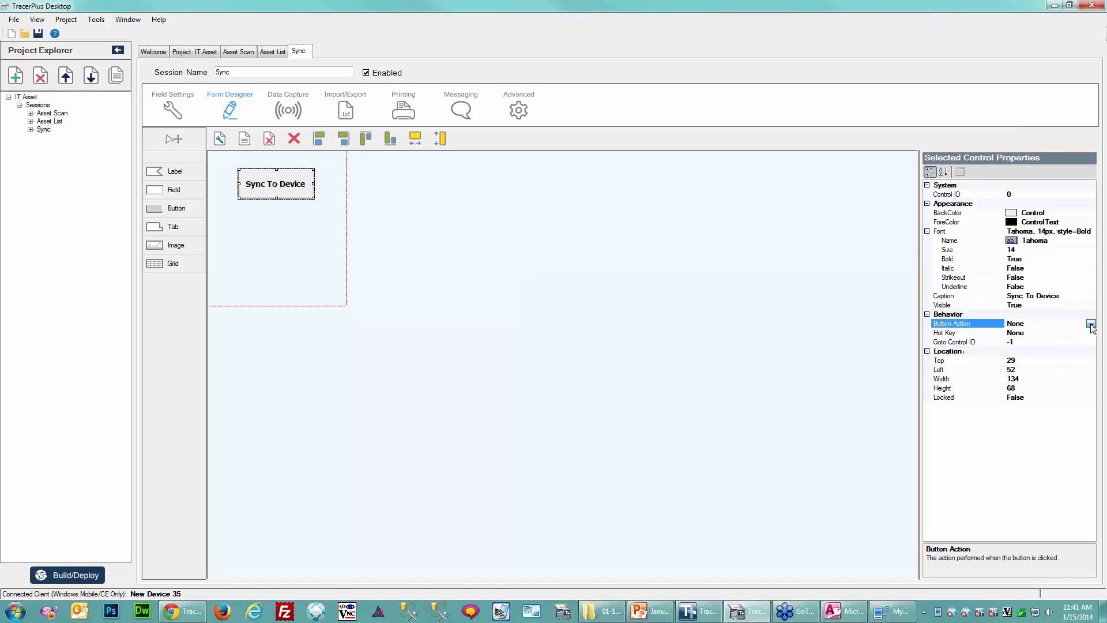
click(1091, 324)
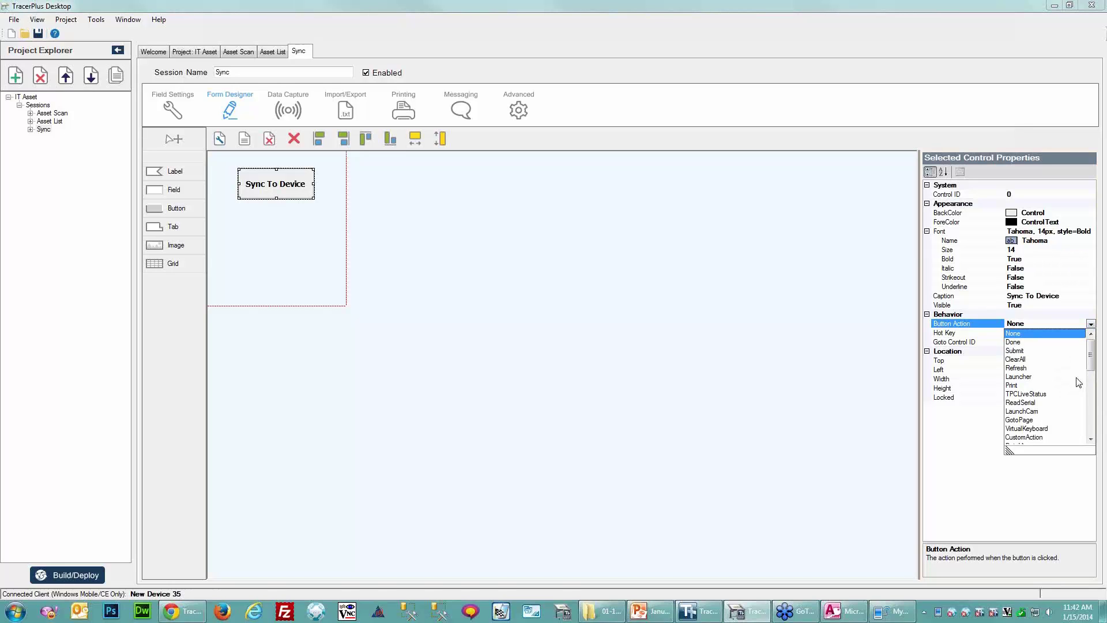
scroll(1077, 378, down, 3)
scroll(1078, 383, down, 4)
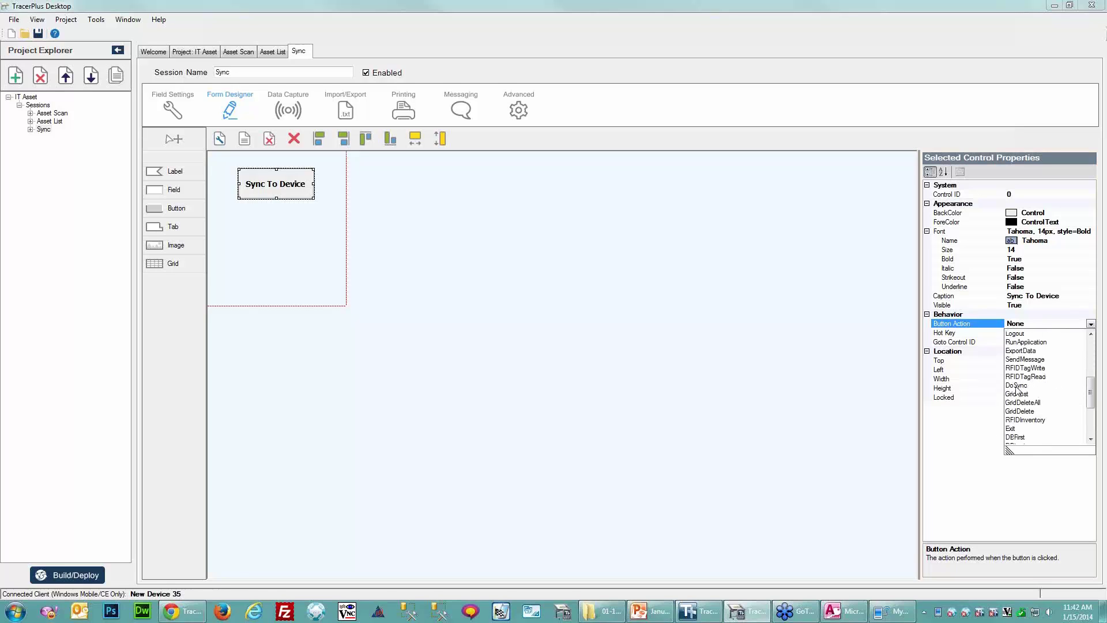
click(1017, 385)
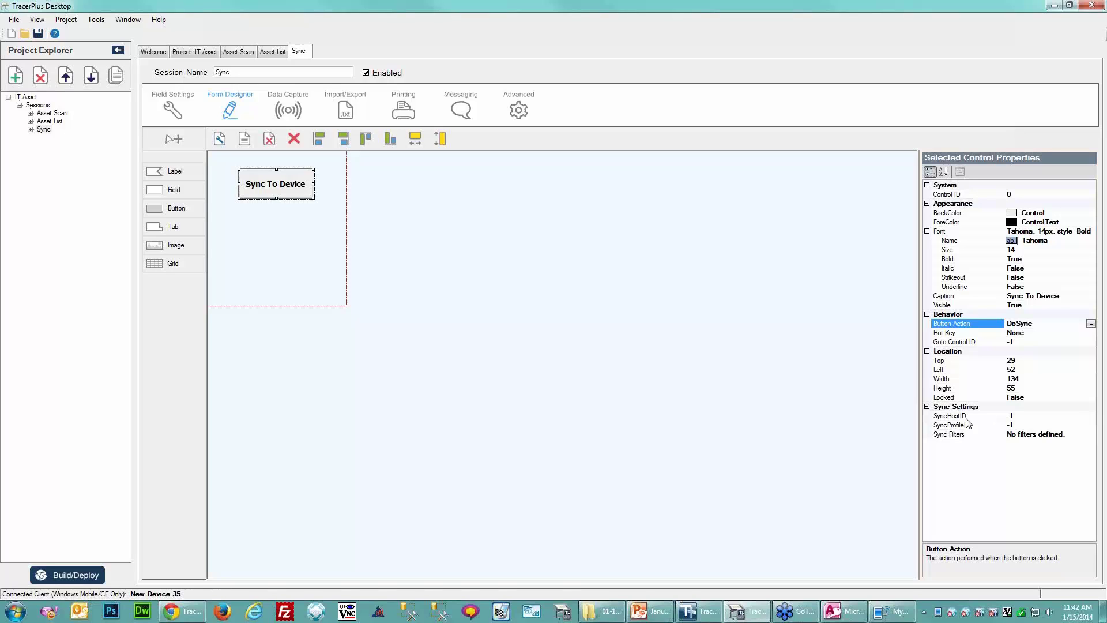
Check the host's ID in the project's Connect settings and set the Sync To Device button's SyncHostID to 1.
click(1032, 415)
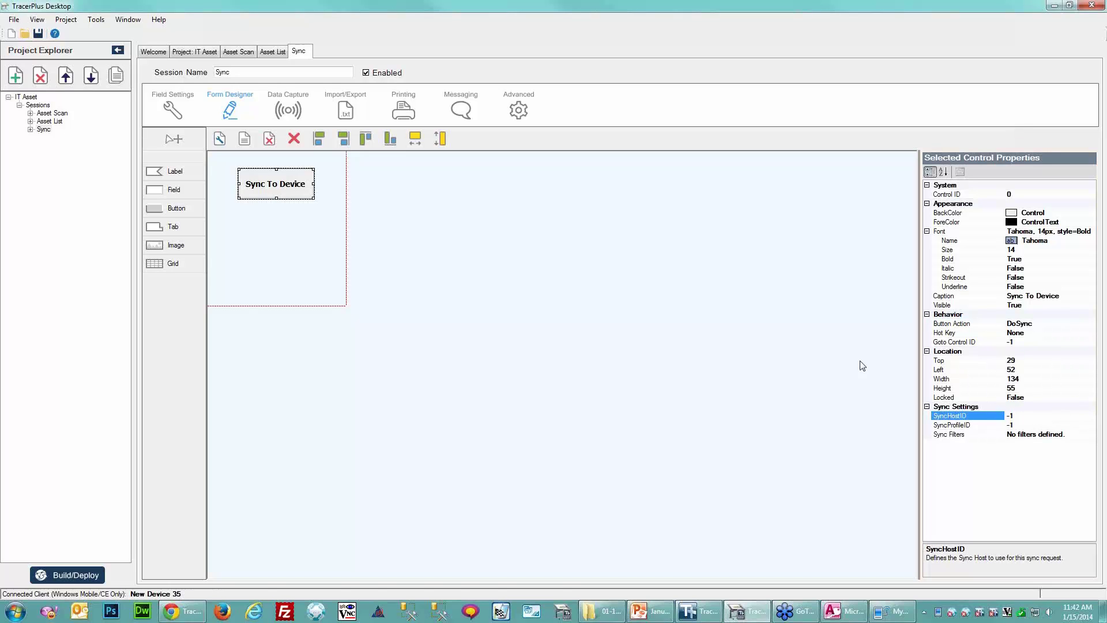
click(201, 57)
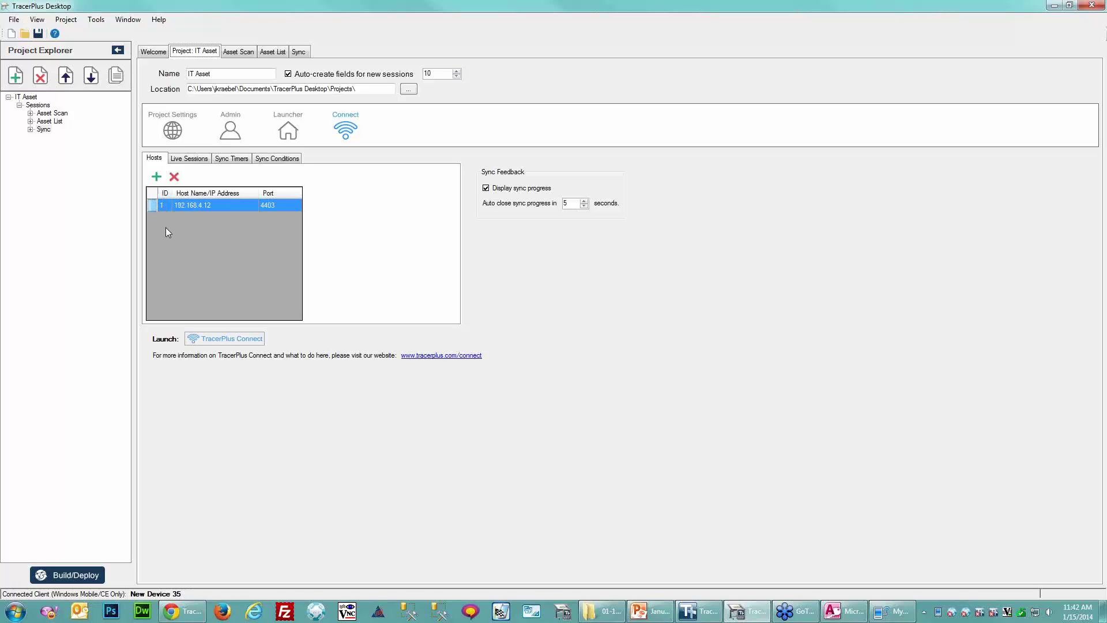
click(300, 53)
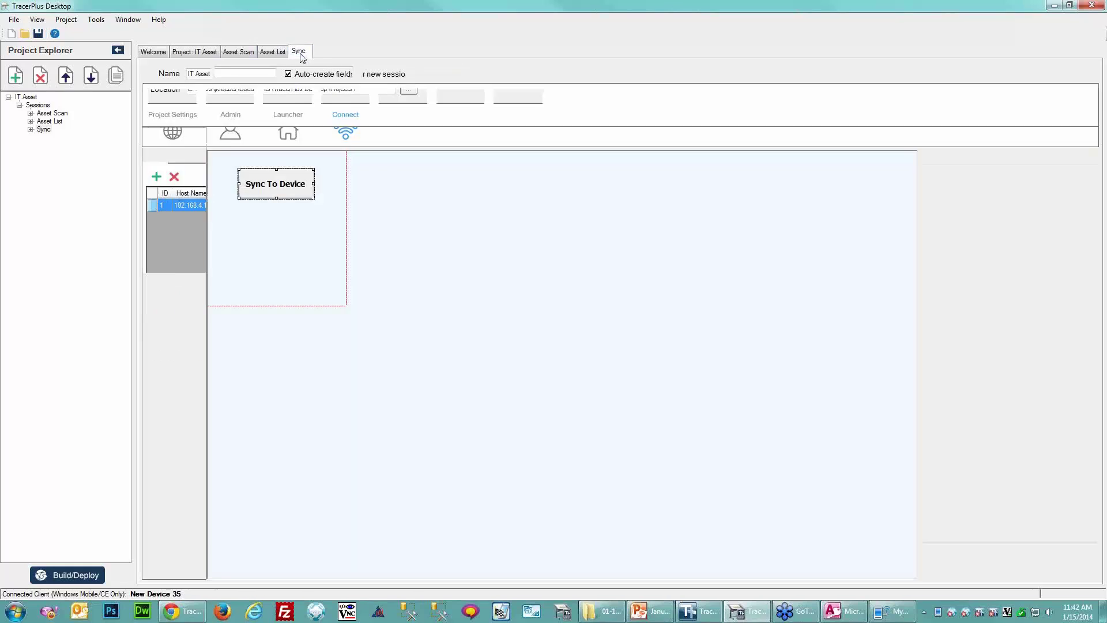
click(1032, 416)
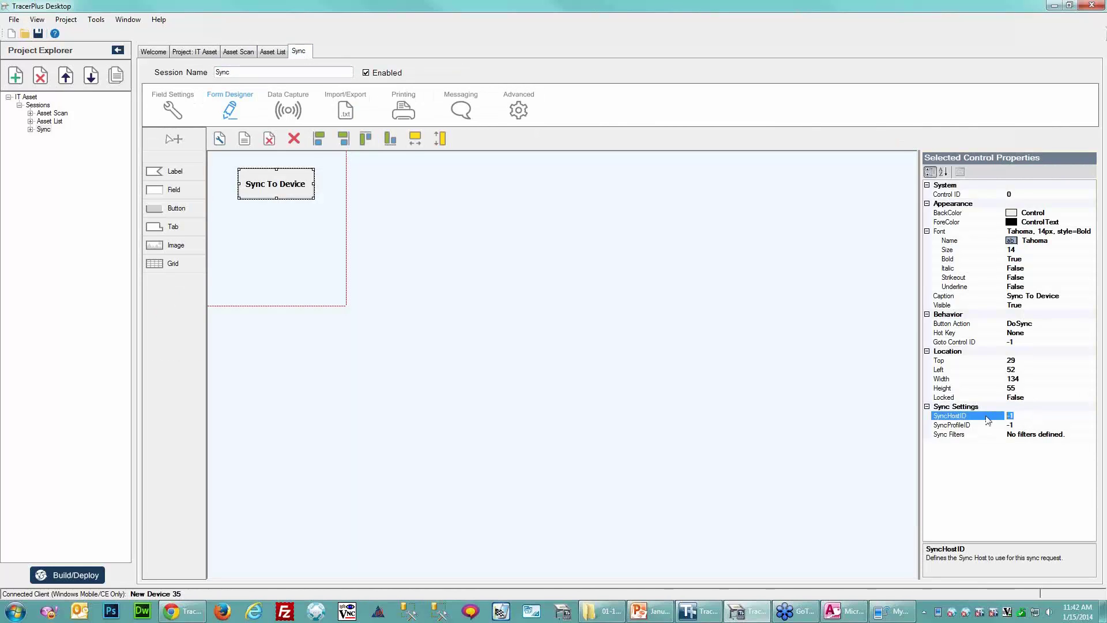
text(1)
key(Down)
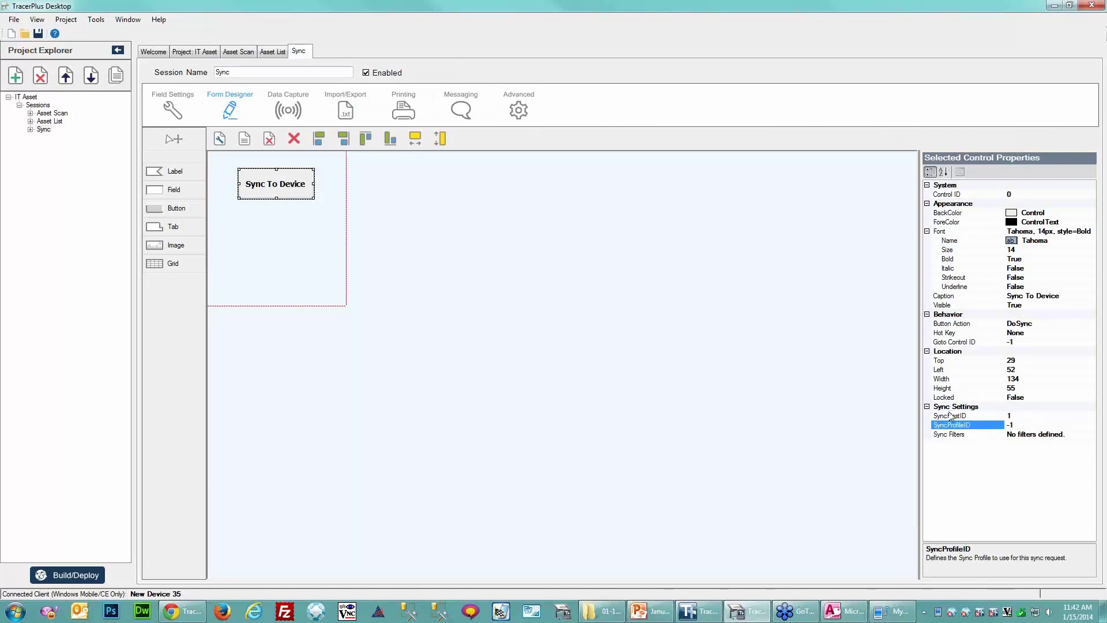
click(758, 388)
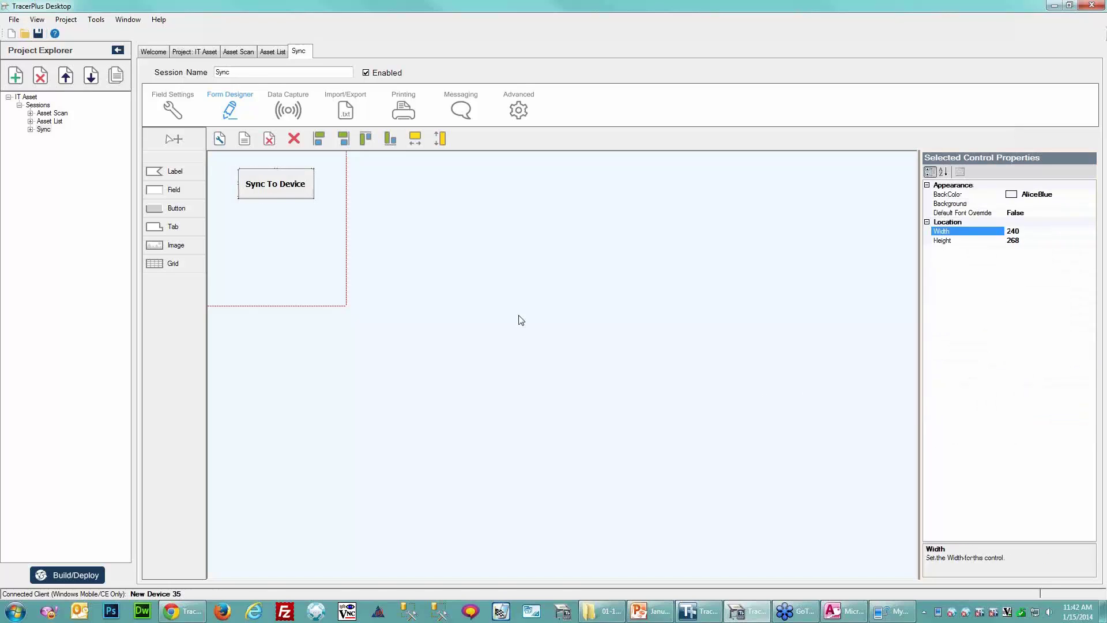
Check the Sync To Device profile's ID in TracerPlus Connect and set the button's SyncProfileID to 1 in TracerPlus Desktop.
click(280, 186)
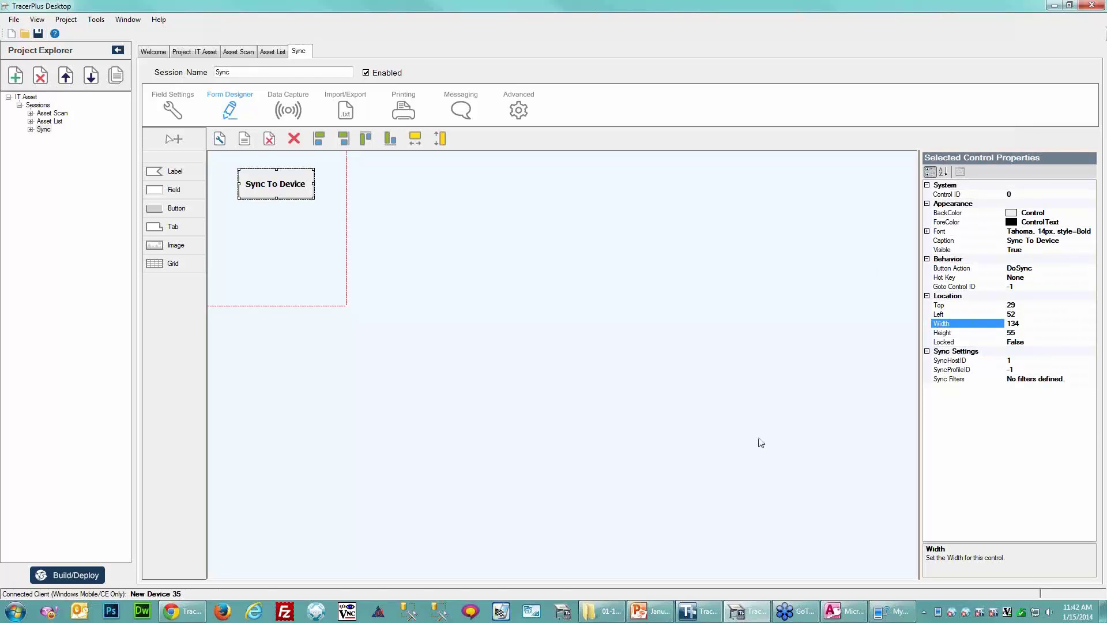
click(698, 611)
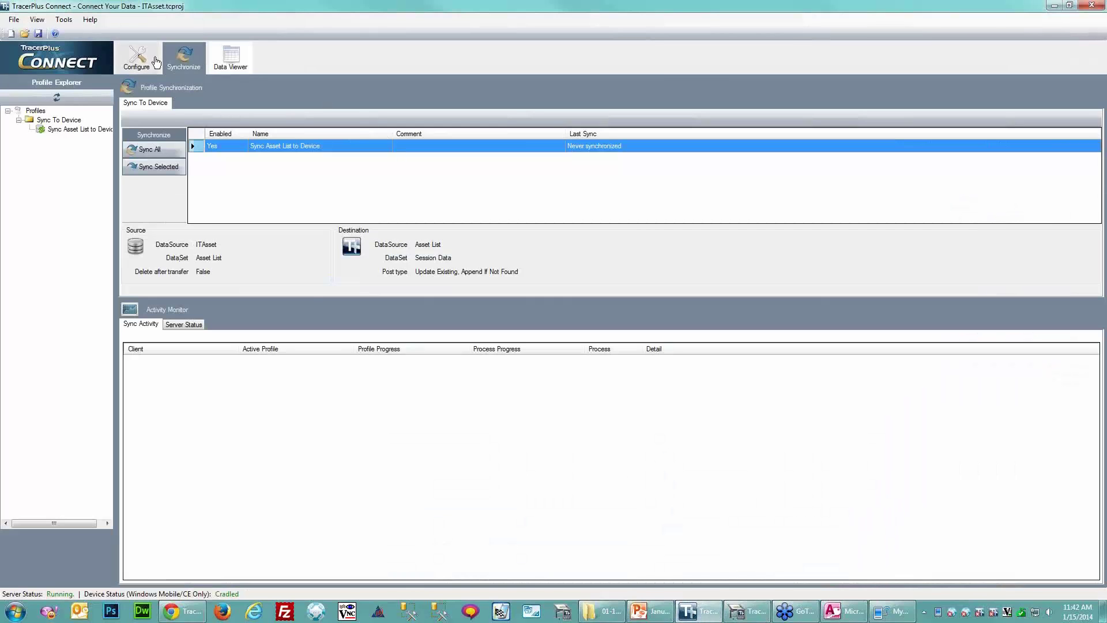
click(137, 58)
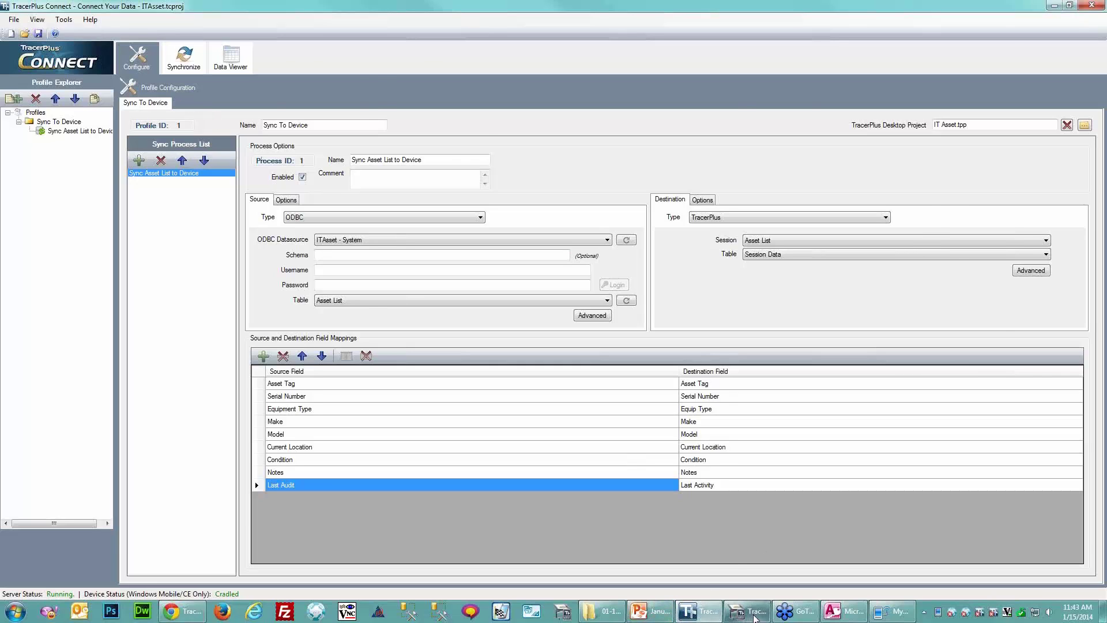
click(748, 611)
click(1031, 369)
double_click(1031, 369)
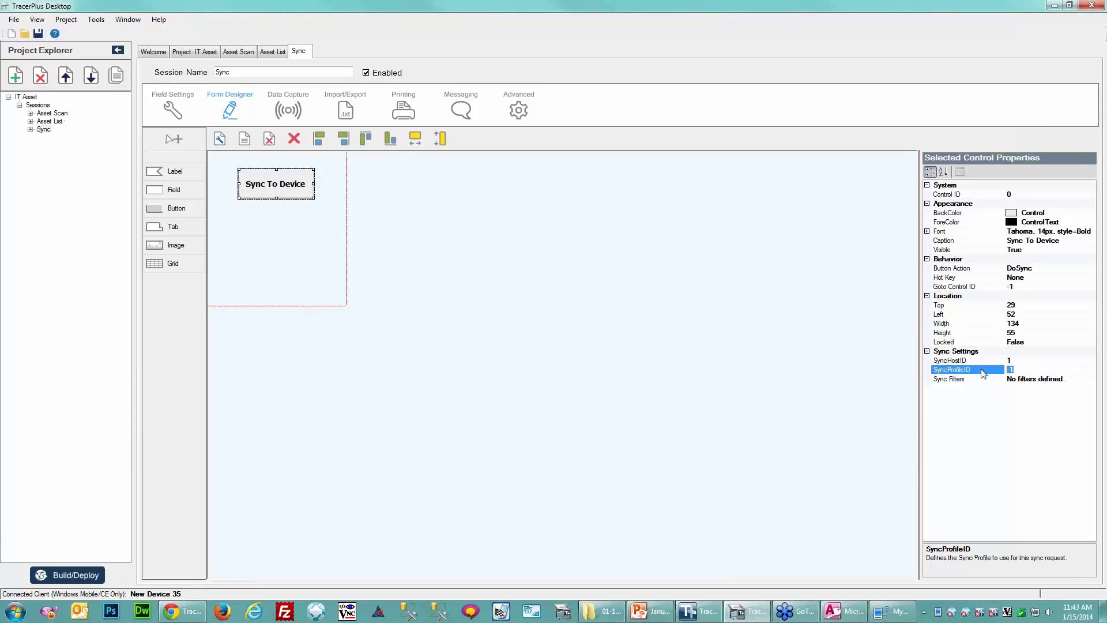
click(635, 374)
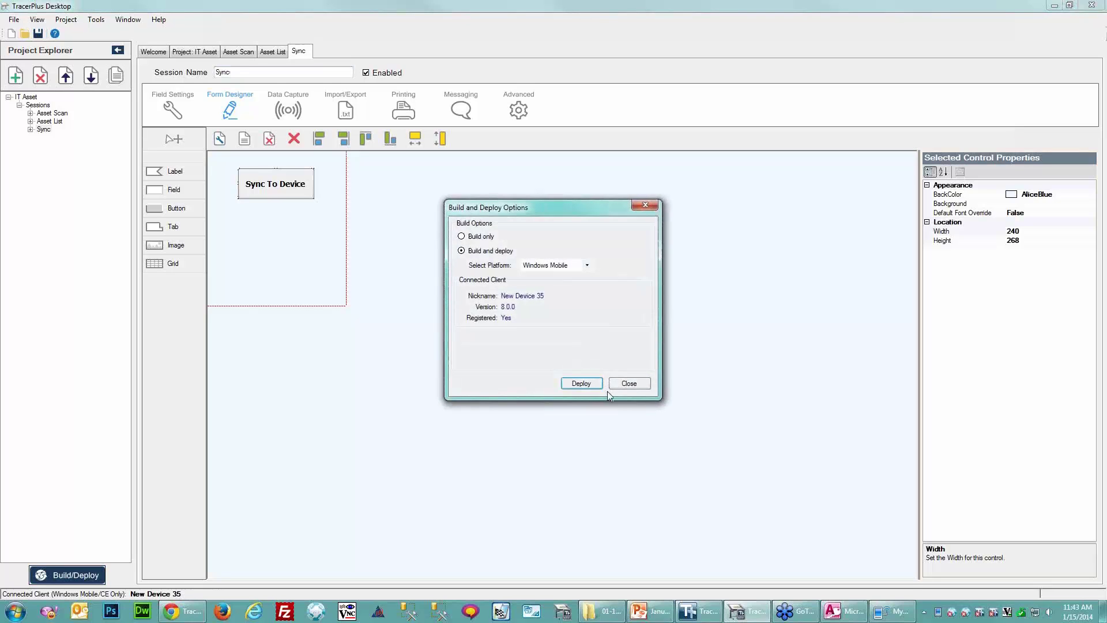
Deploy the project to the connected Windows Mobile device and bring up the device screen in MyMobiler.
click(593, 383)
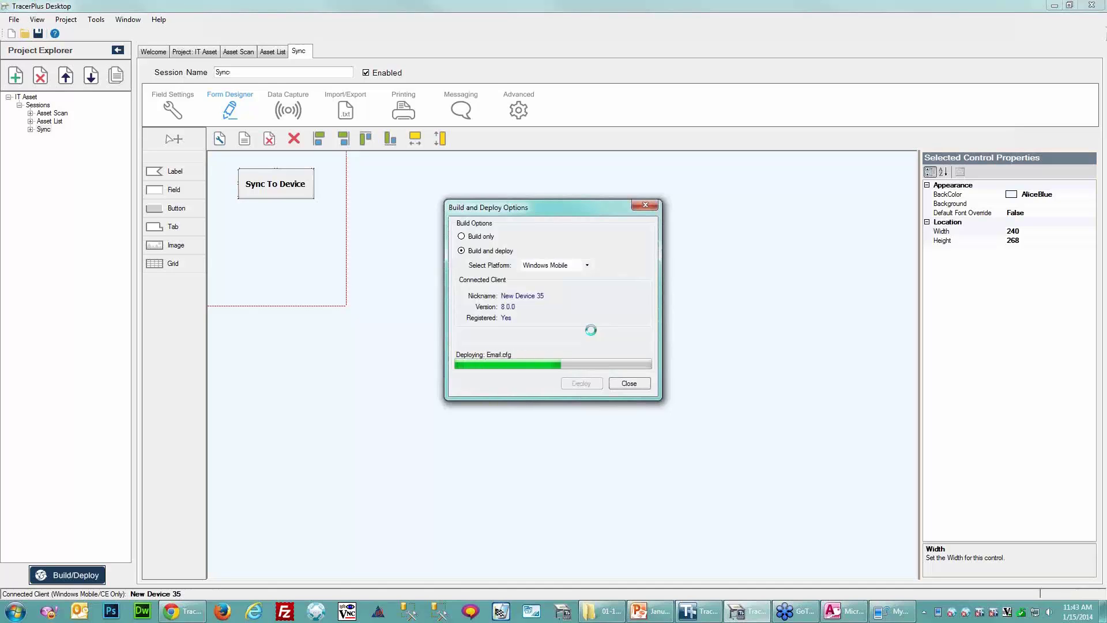
click(626, 385)
click(848, 610)
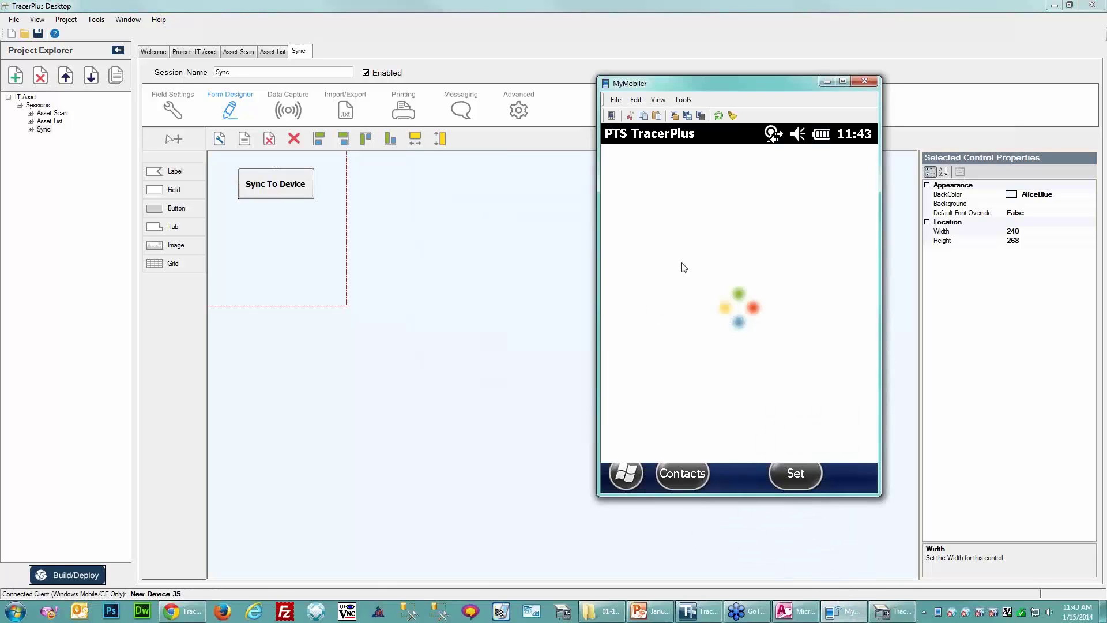
drag(682, 88, 515, 68)
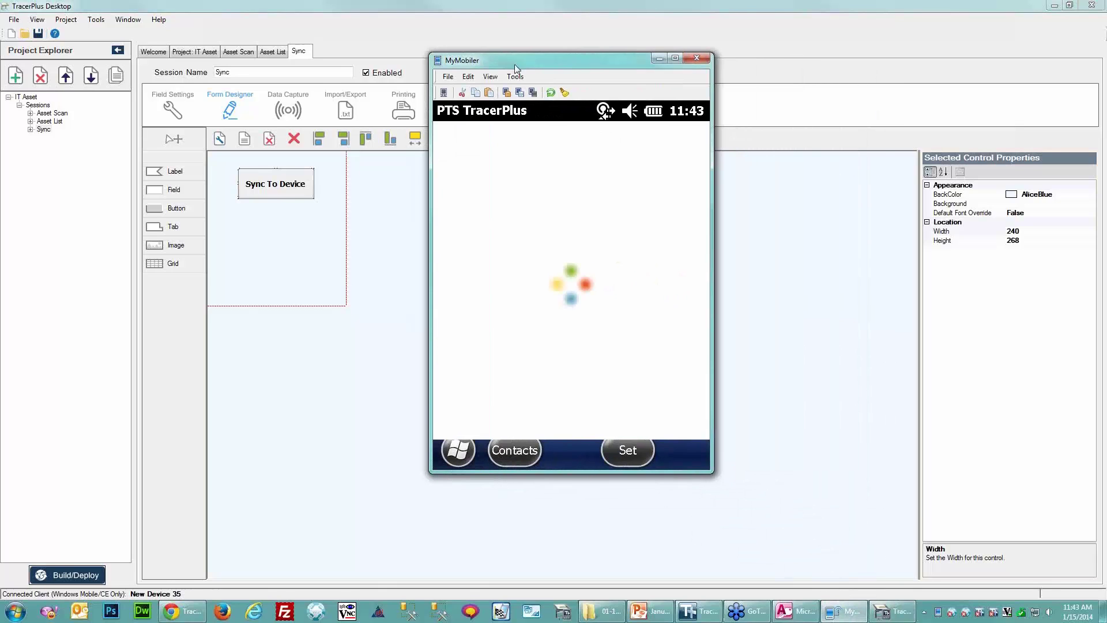
View the Asset List session's records on the device and return to its home screen.
click(533, 162)
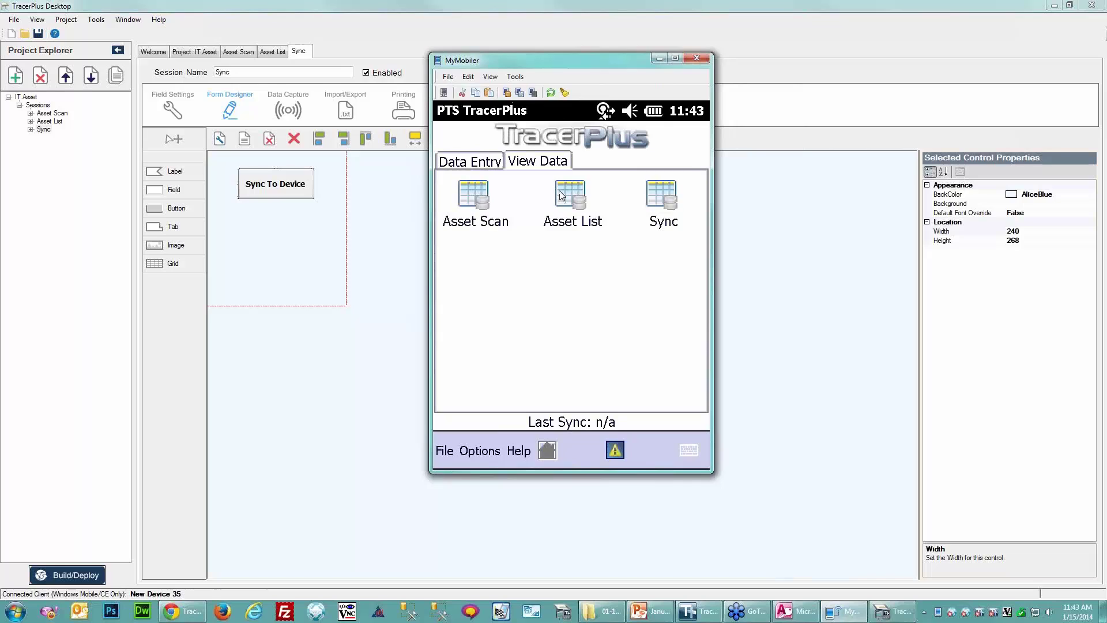
click(561, 196)
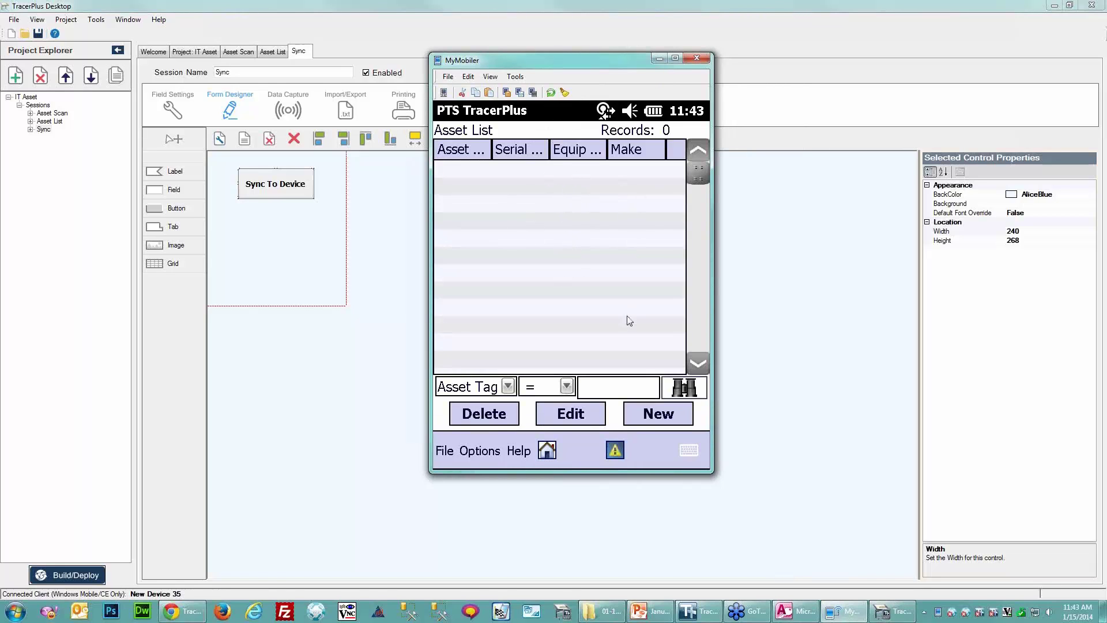
click(548, 450)
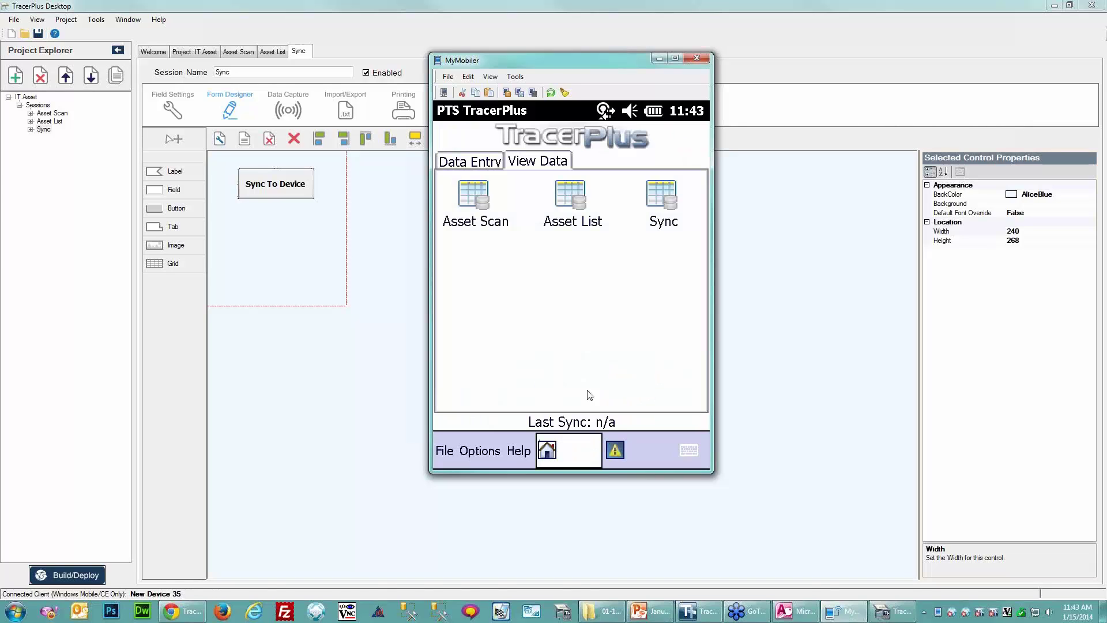
Open the device's Sync session for data entry, show Connect's synchronization view, and try to run Sync To Device.
click(482, 165)
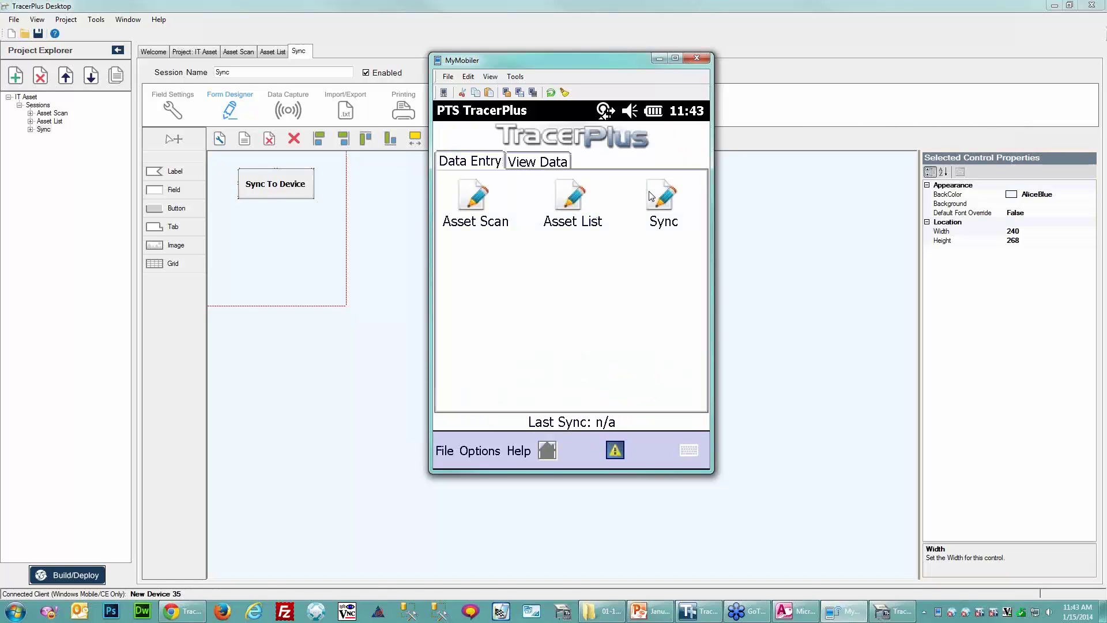
click(651, 196)
click(695, 612)
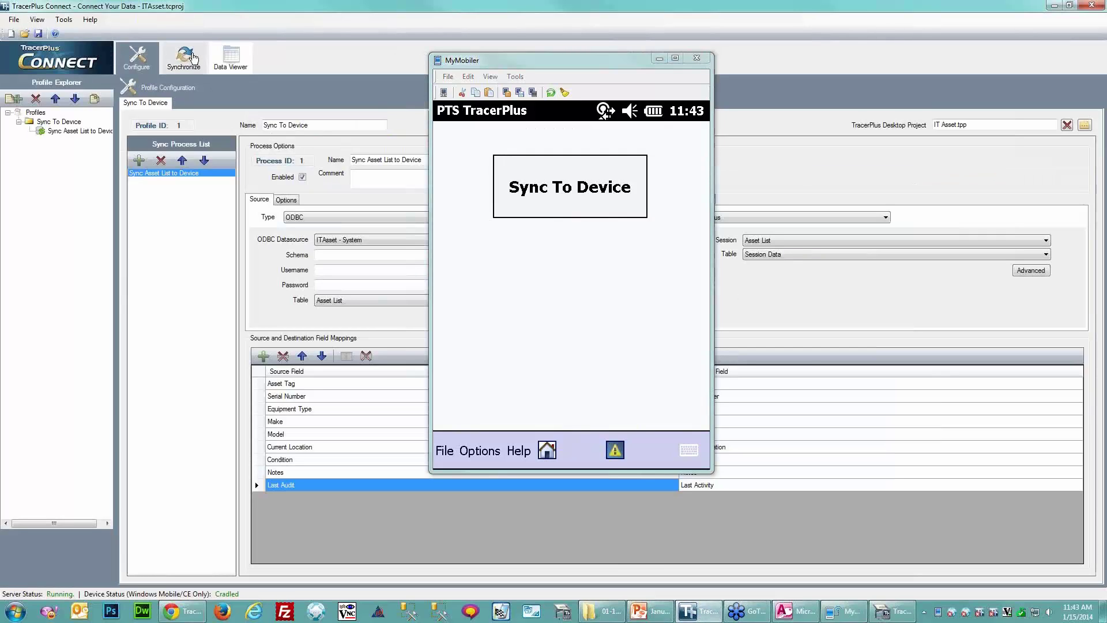
click(194, 57)
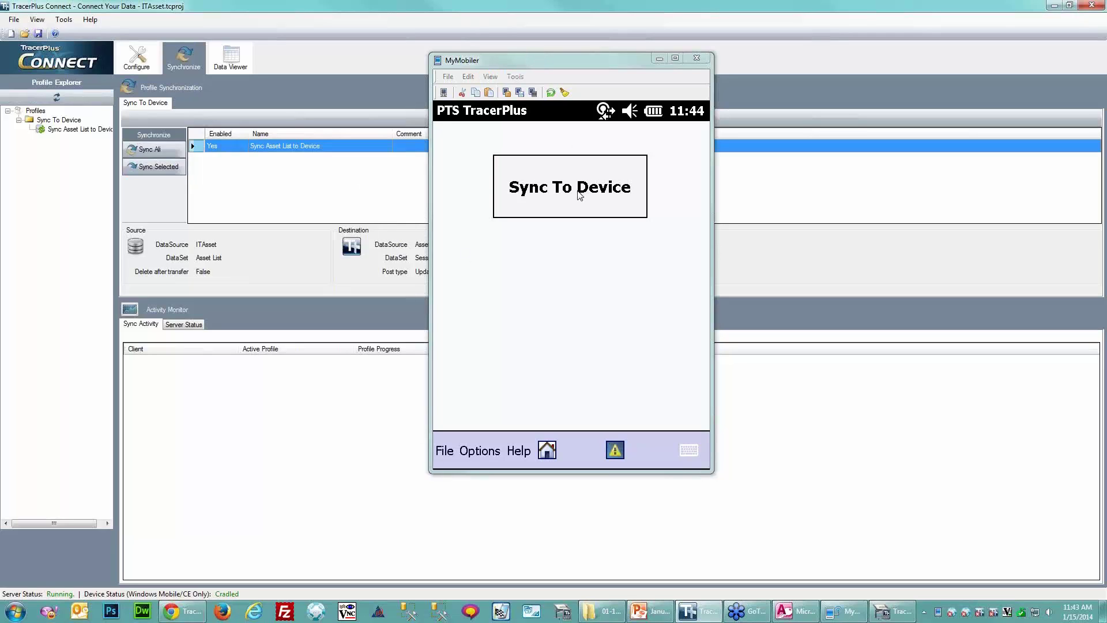
click(580, 195)
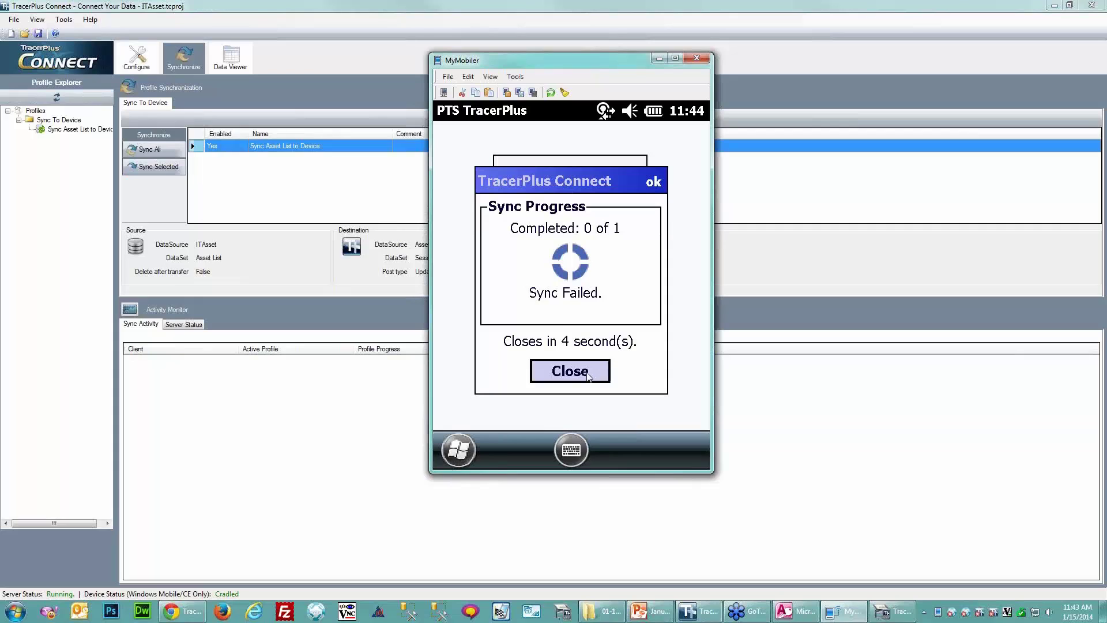
Open Connect's event log, rerun Sync To Device on the device, and examine the logged sync error.
click(58, 20)
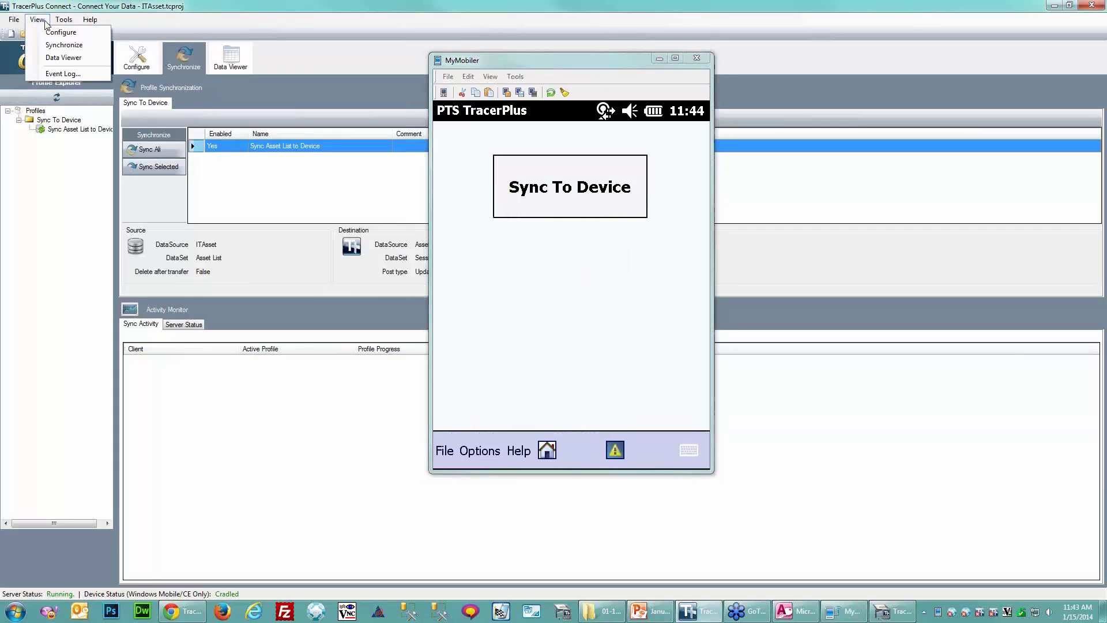
click(52, 77)
drag(514, 60, 700, 74)
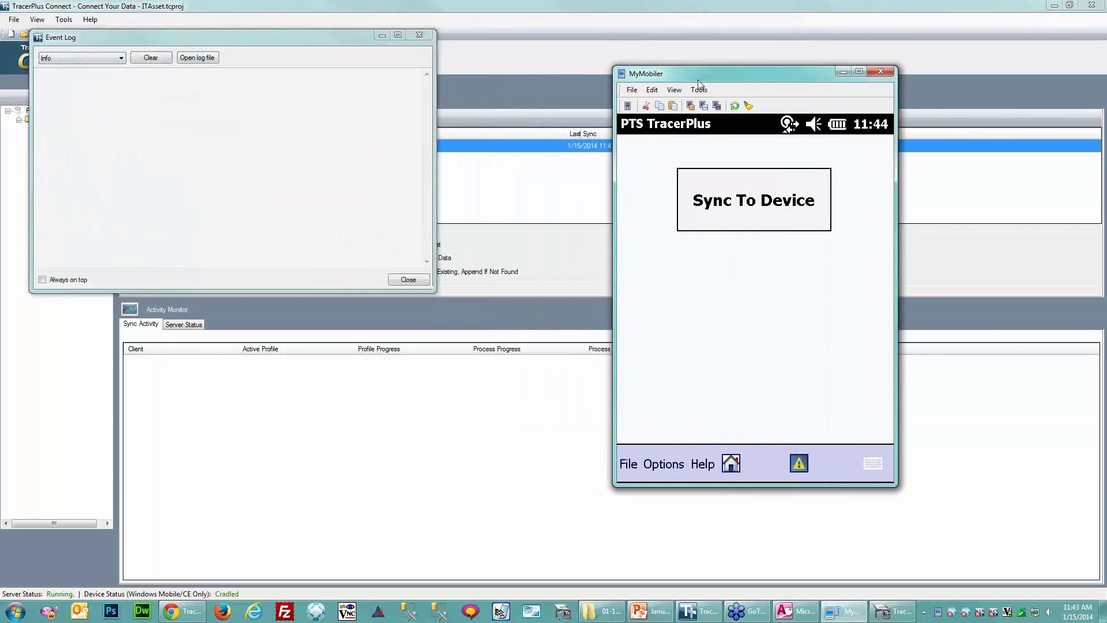
click(738, 194)
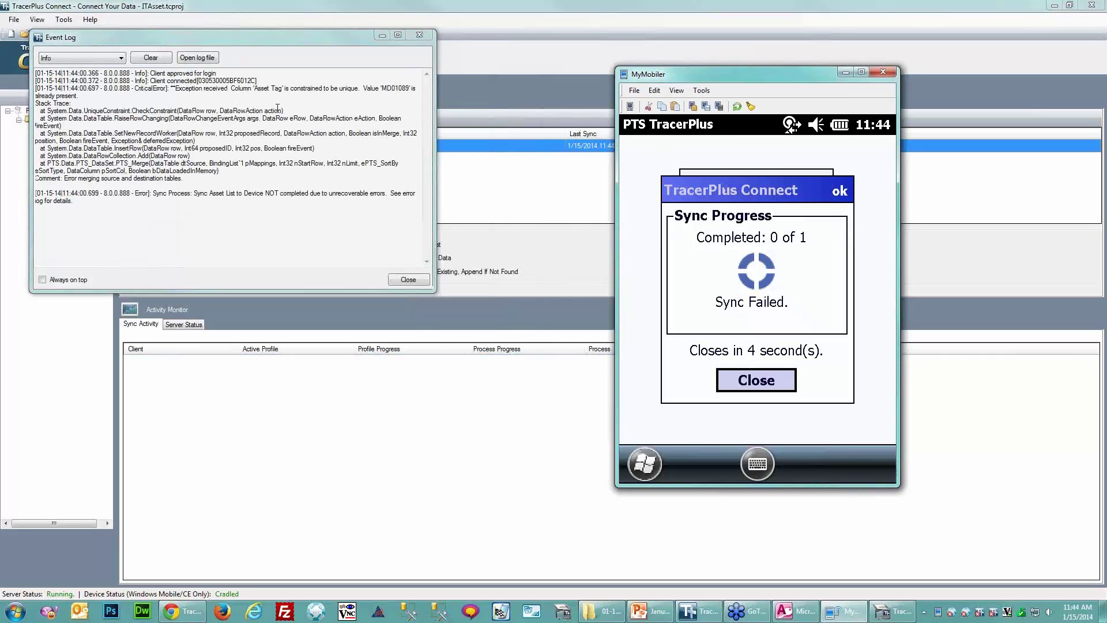
click(408, 280)
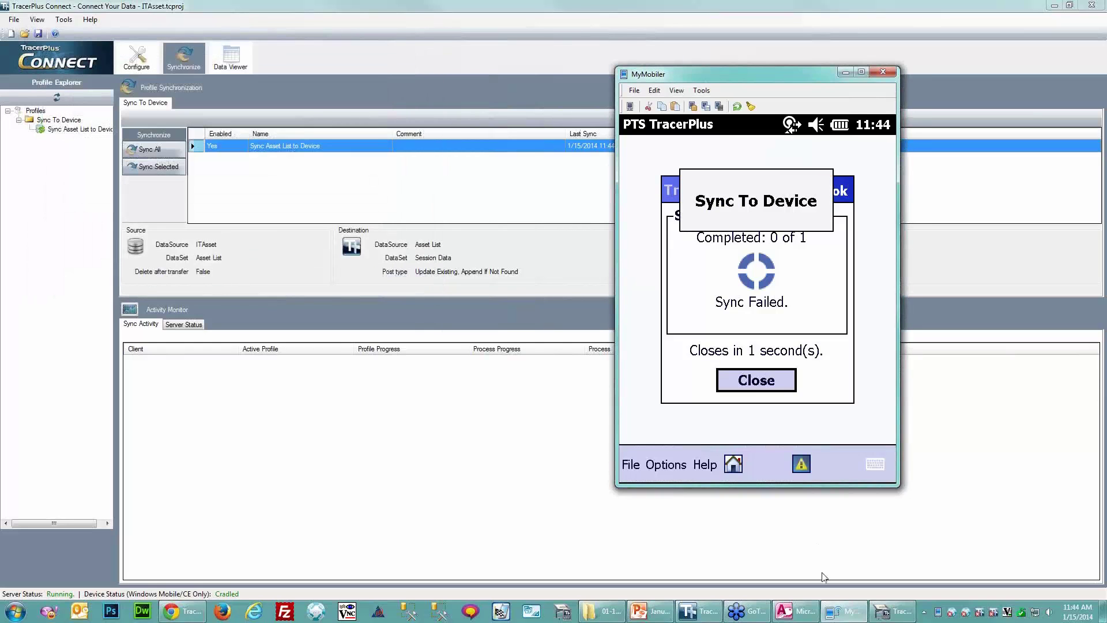
In the Access Asset List table, set the Asset Tag of record 4 to MD01088 and record 1 to MD01091, then close the table.
click(780, 618)
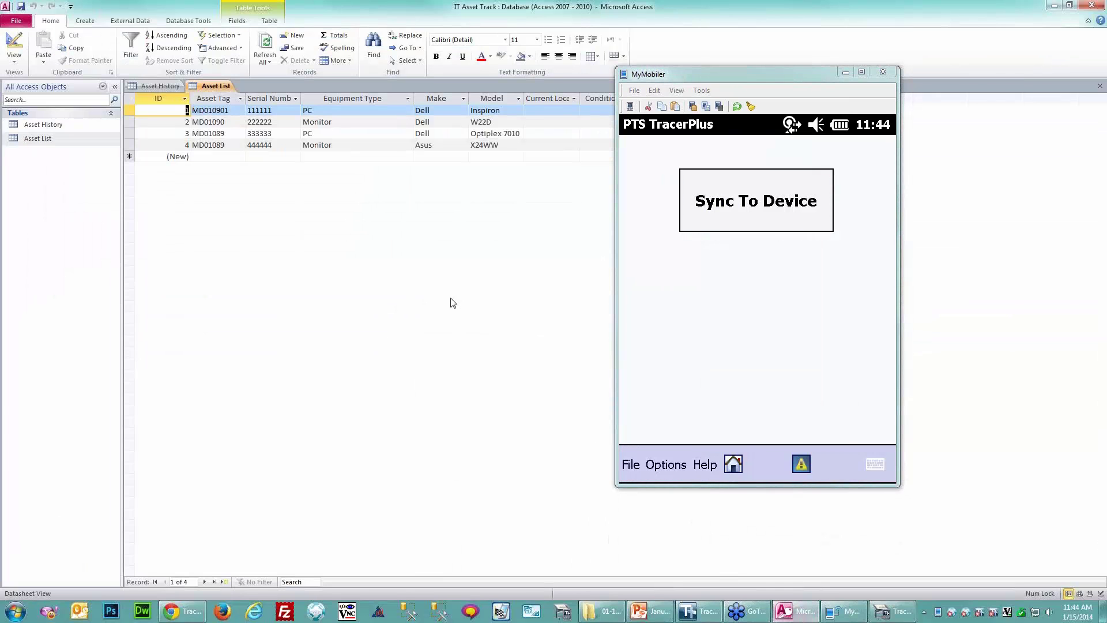
click(224, 145)
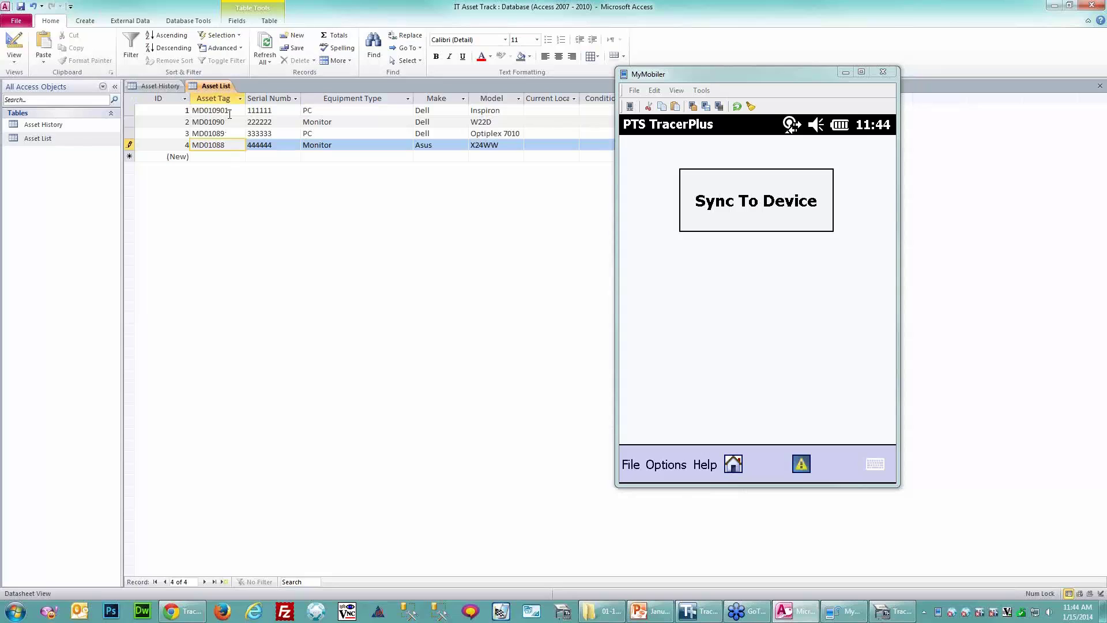
click(231, 111)
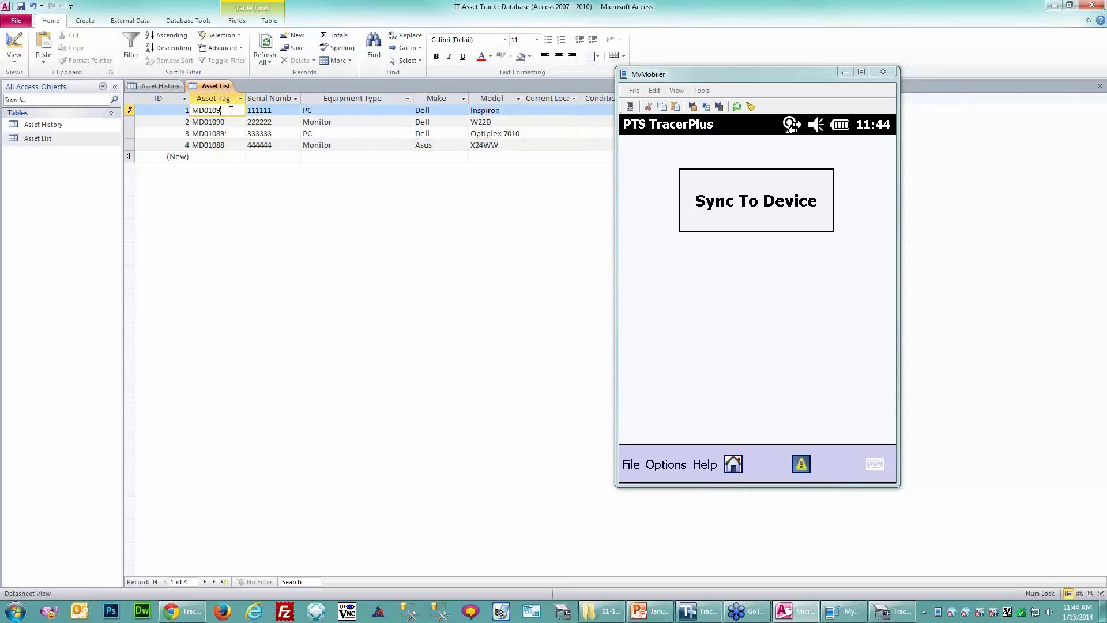
key(Tab)
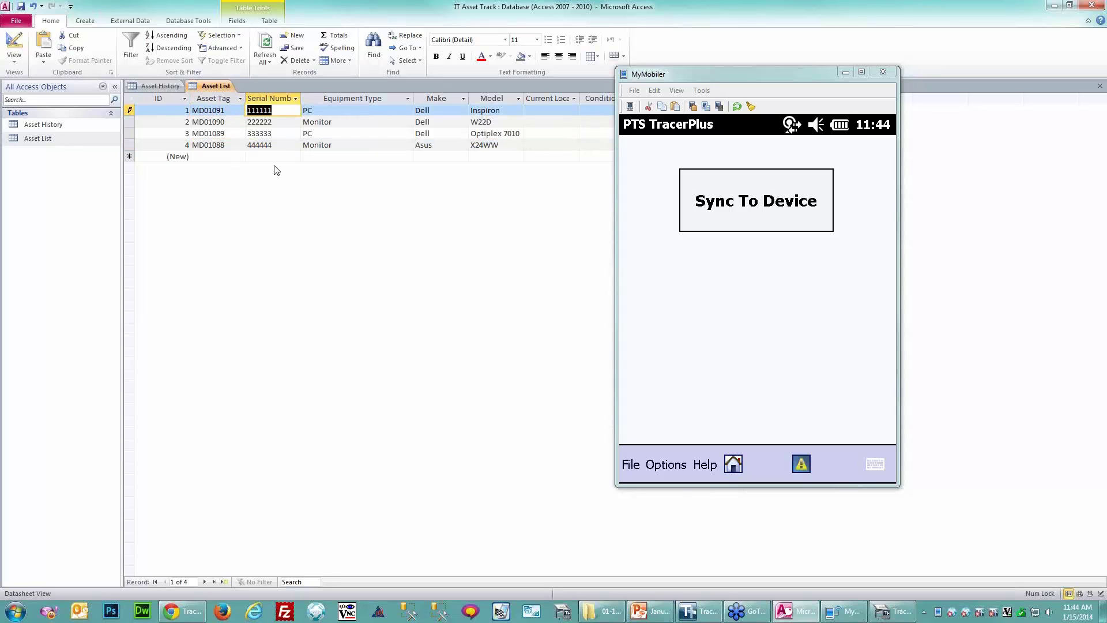
click(1100, 85)
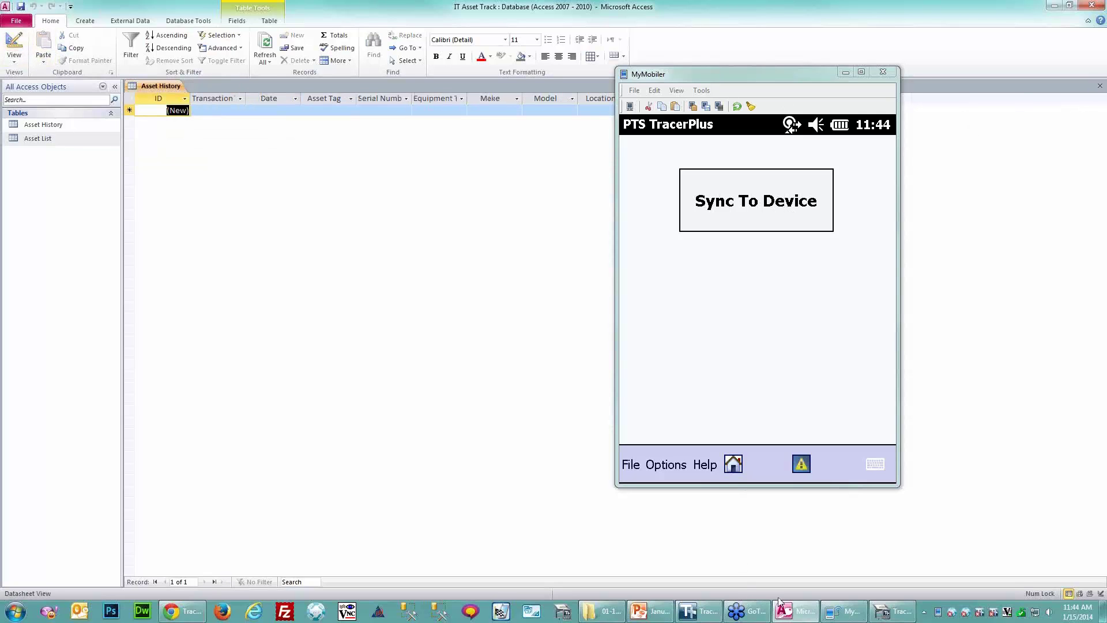
Return to TracerPlus Connect and run Sync To Device again from the device, dismissing the sync progress dialog.
click(703, 613)
click(728, 210)
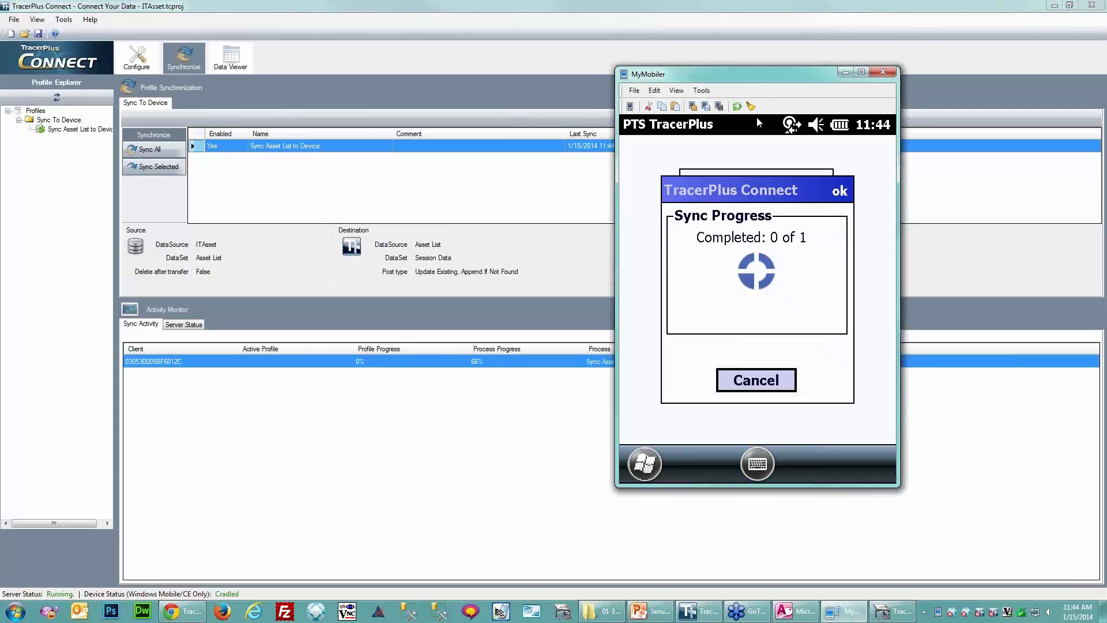
drag(762, 80, 399, 91)
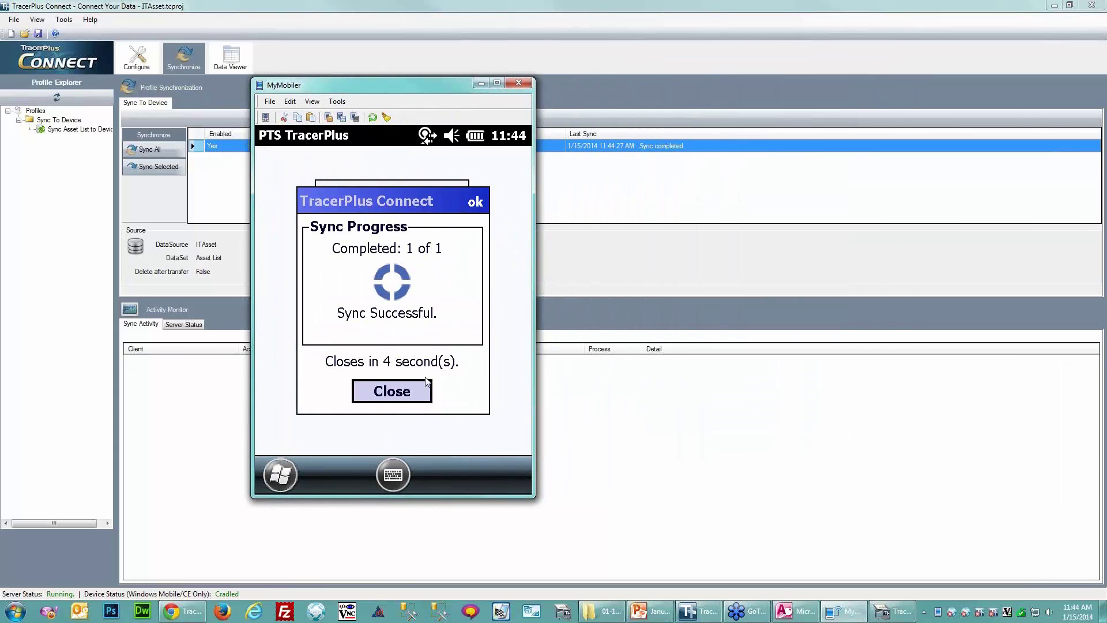
click(402, 395)
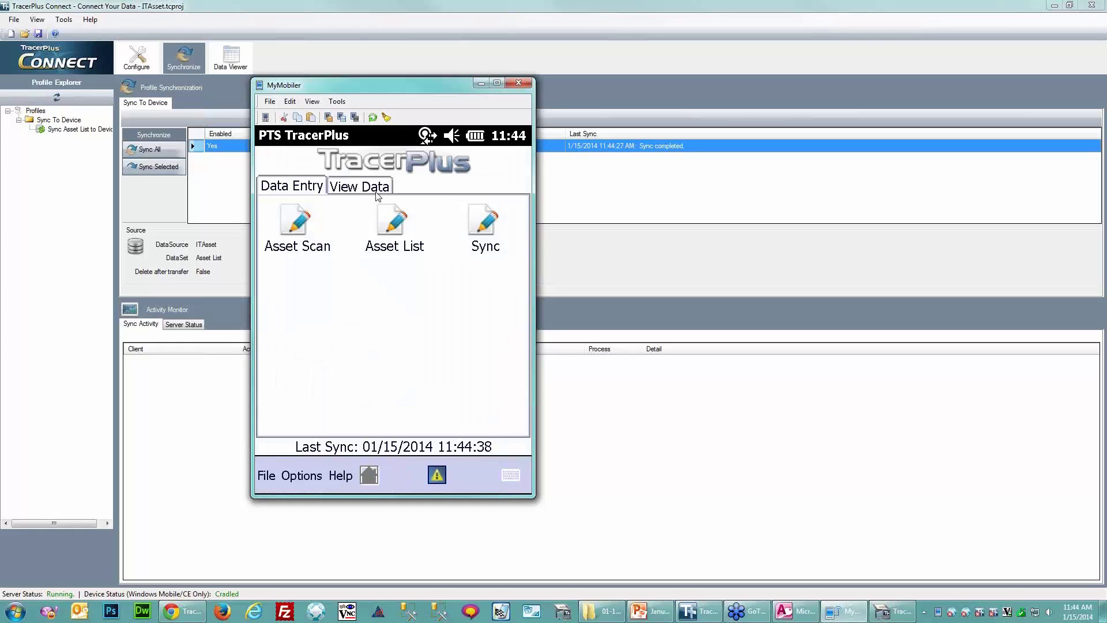
View the synced Asset List records on the device and return to its home screen.
click(369, 186)
click(390, 231)
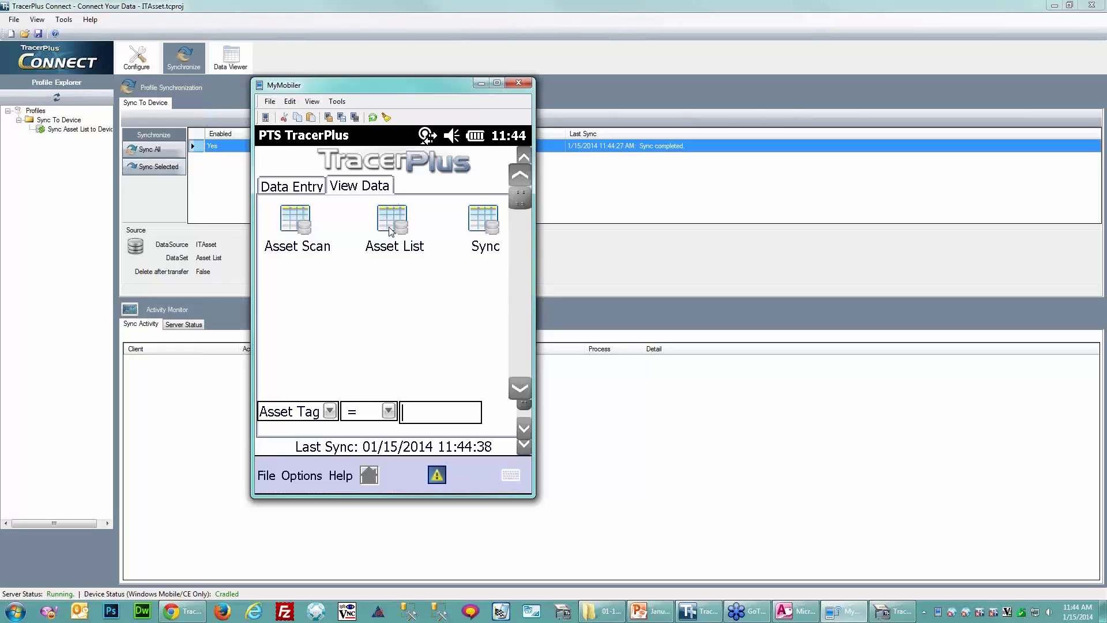
drag(405, 95, 819, 129)
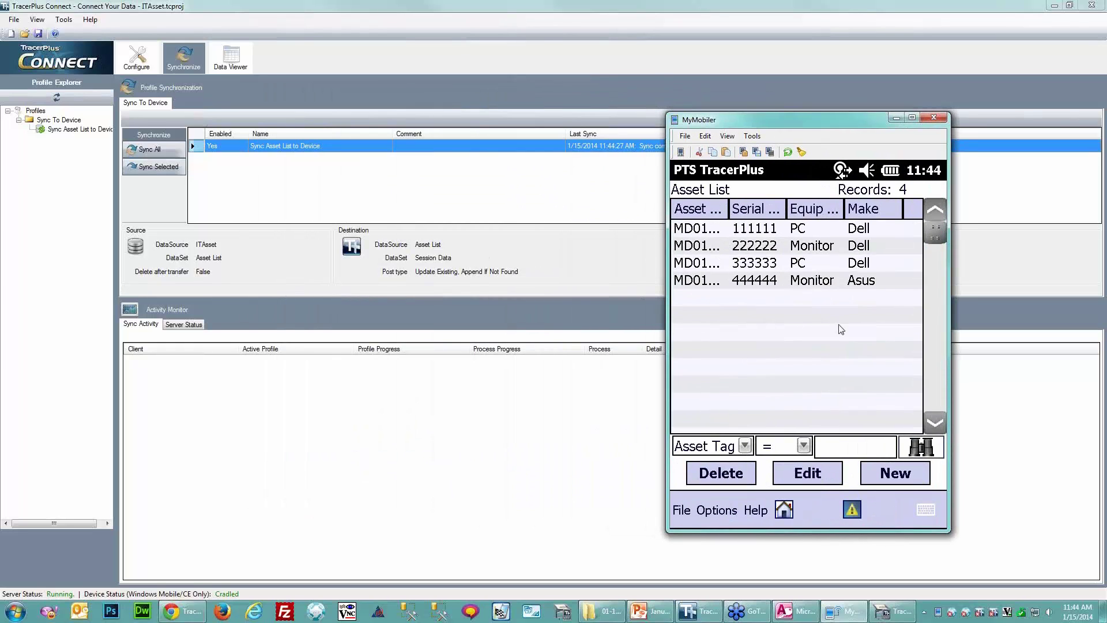
click(784, 510)
Start an Asset Scan entry on the device with transaction type Asset Issue and asset tag MD01091.
click(717, 222)
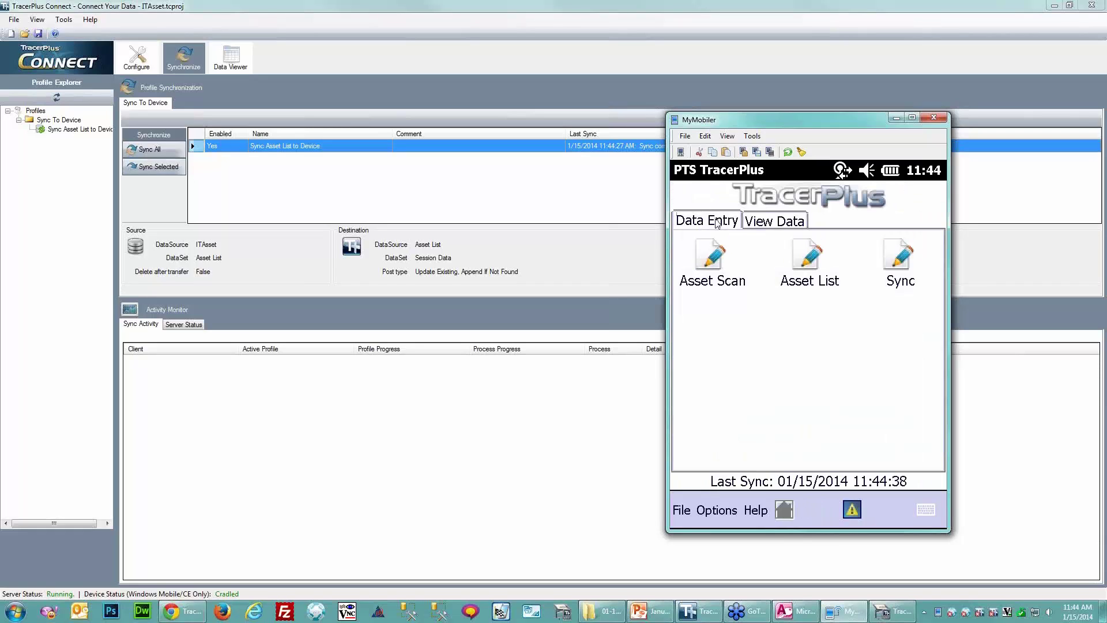
click(710, 266)
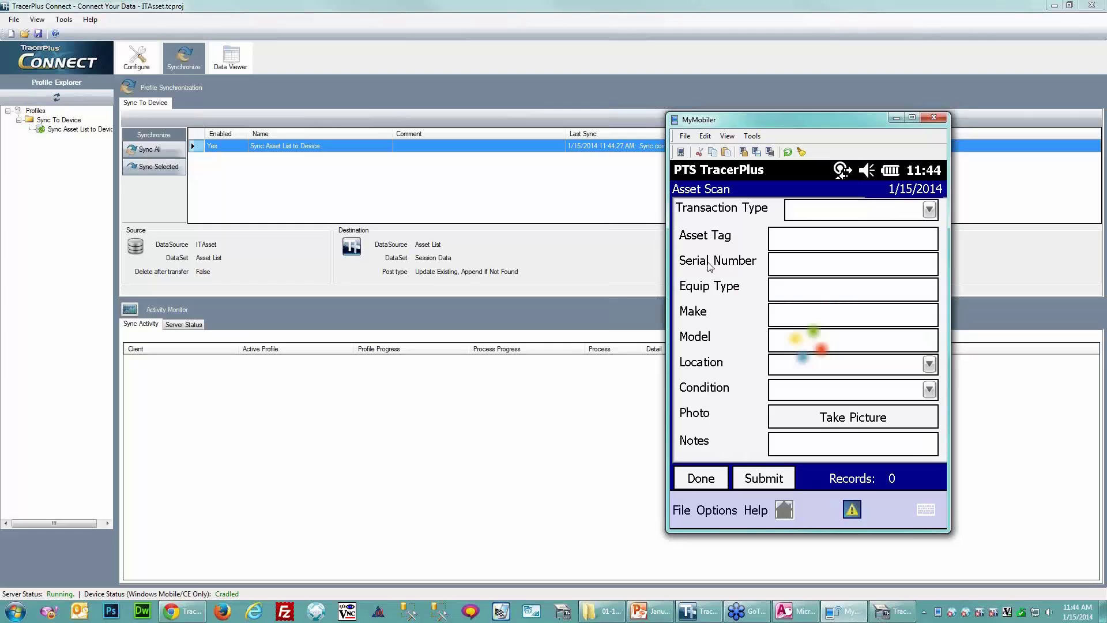
click(929, 209)
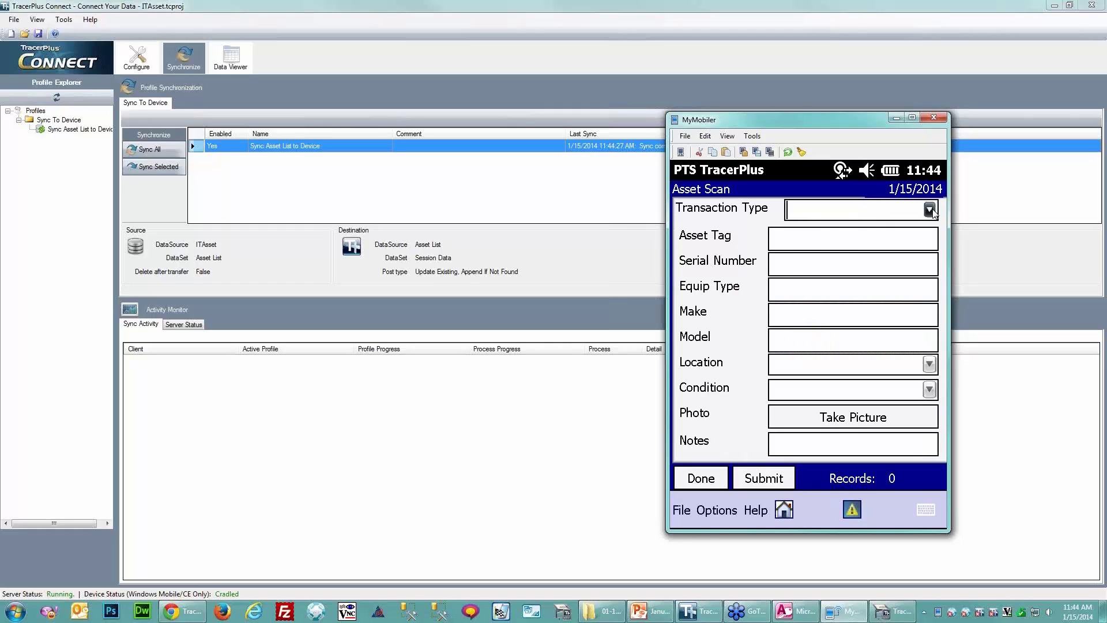
click(843, 237)
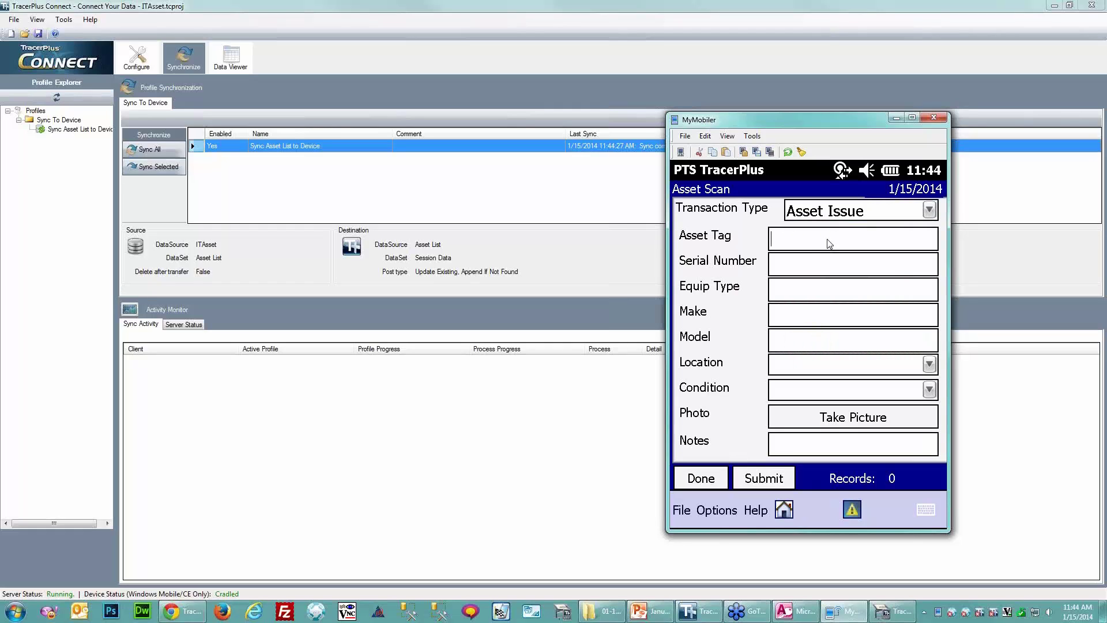
text(MD01091)
key(Tab)
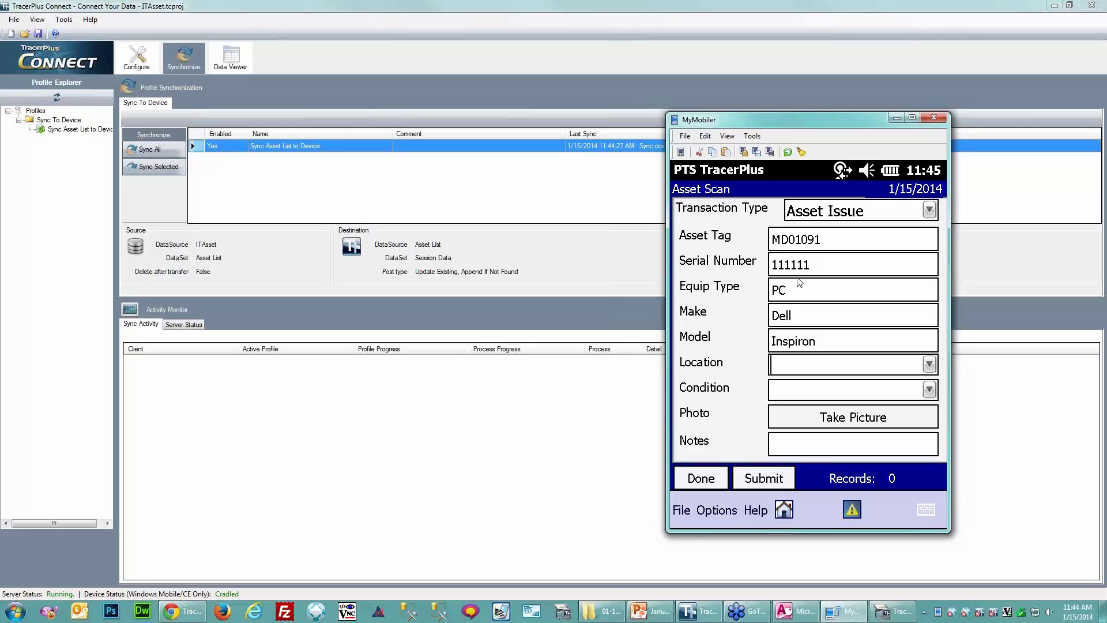
Set the asset's location to Room 101 and condition to NEW, and submit the record.
click(930, 364)
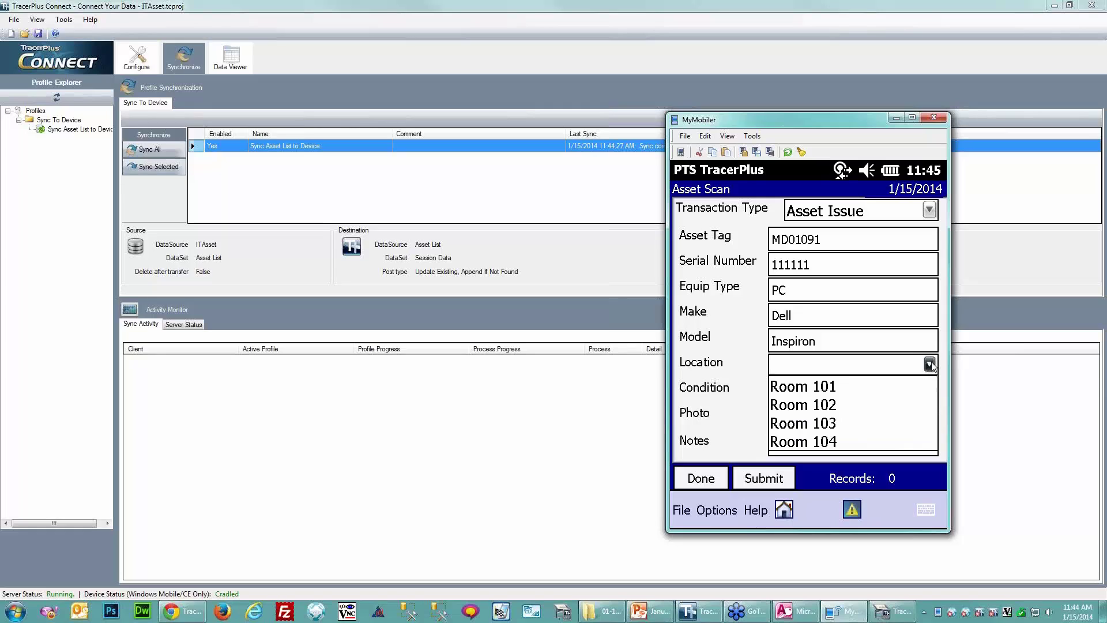
click(825, 391)
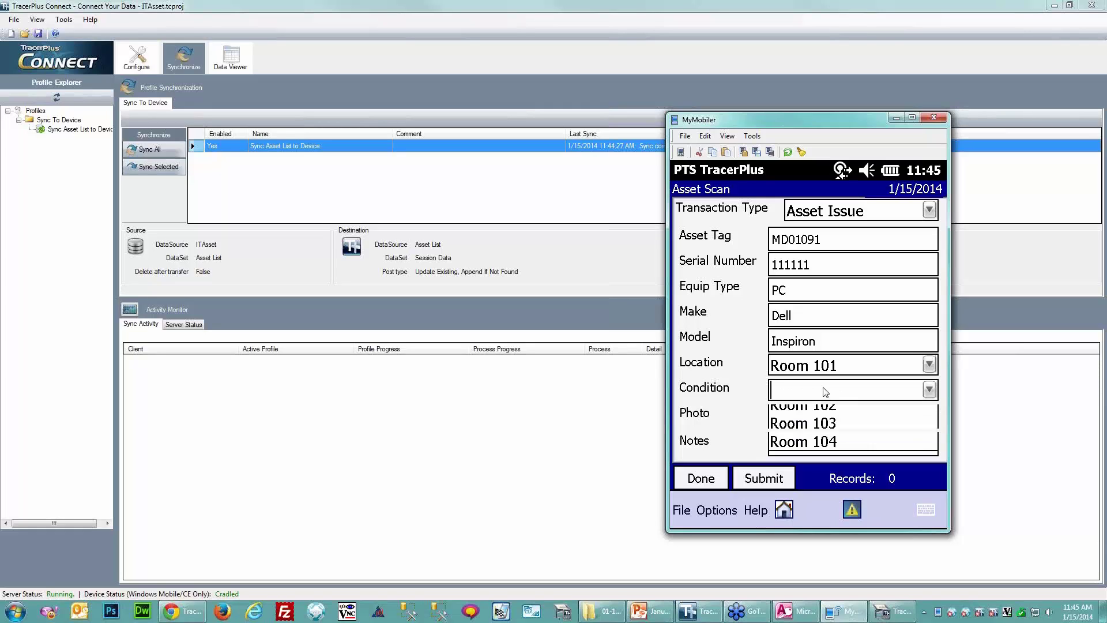
click(929, 391)
click(779, 411)
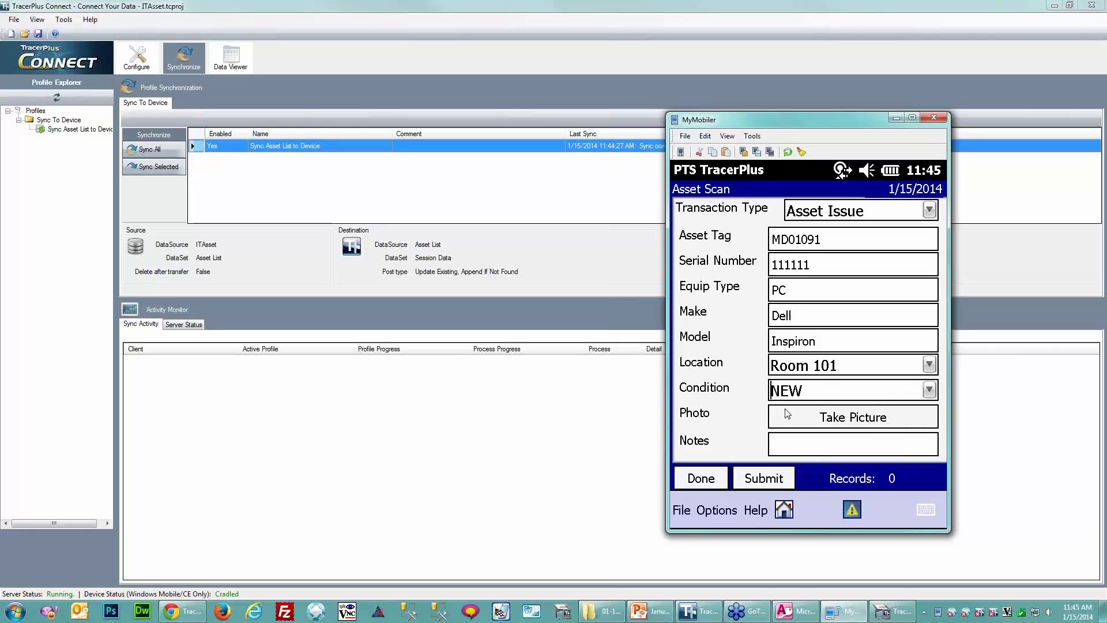
click(761, 478)
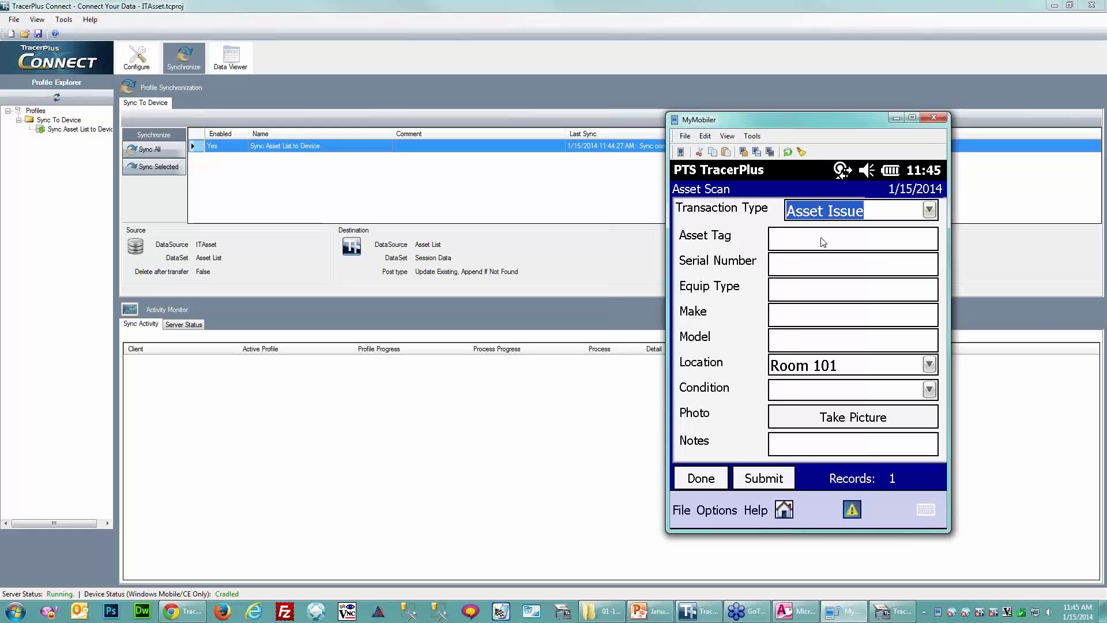
Submit a second Asset Issue for asset tag MD01090 with condition NEW, and finish the Asset Scan session.
text(MD01090)
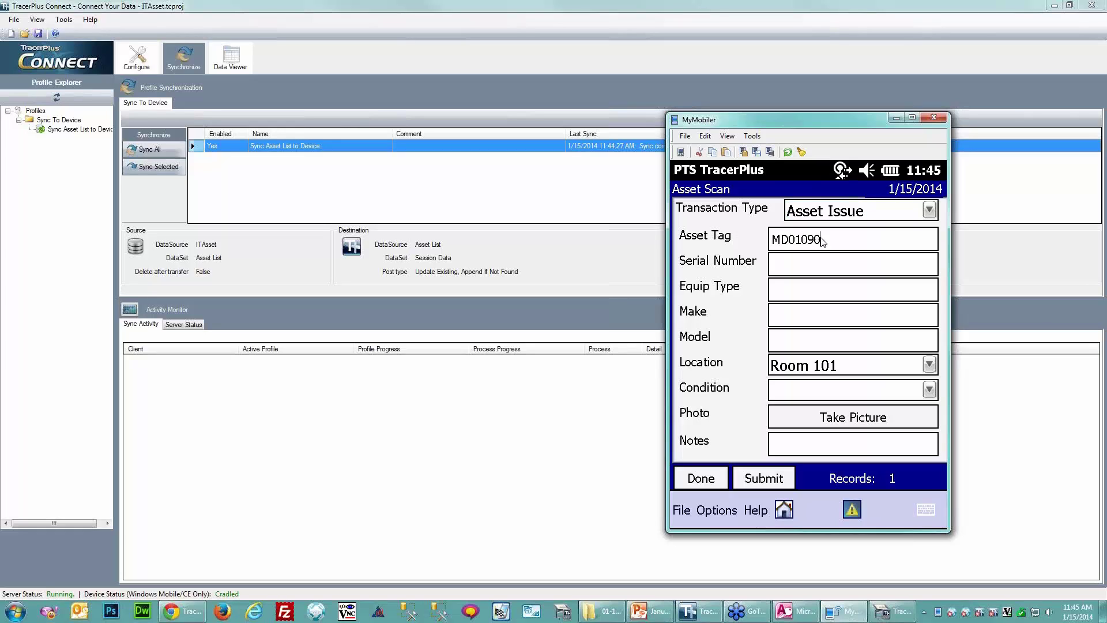
key(Return)
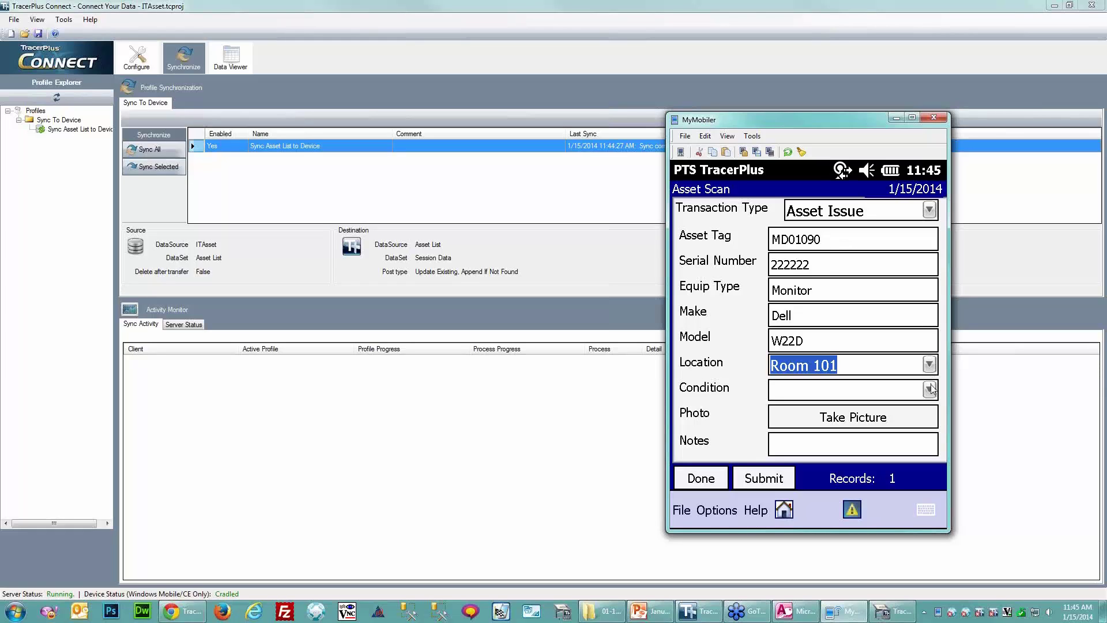
click(893, 392)
click(817, 415)
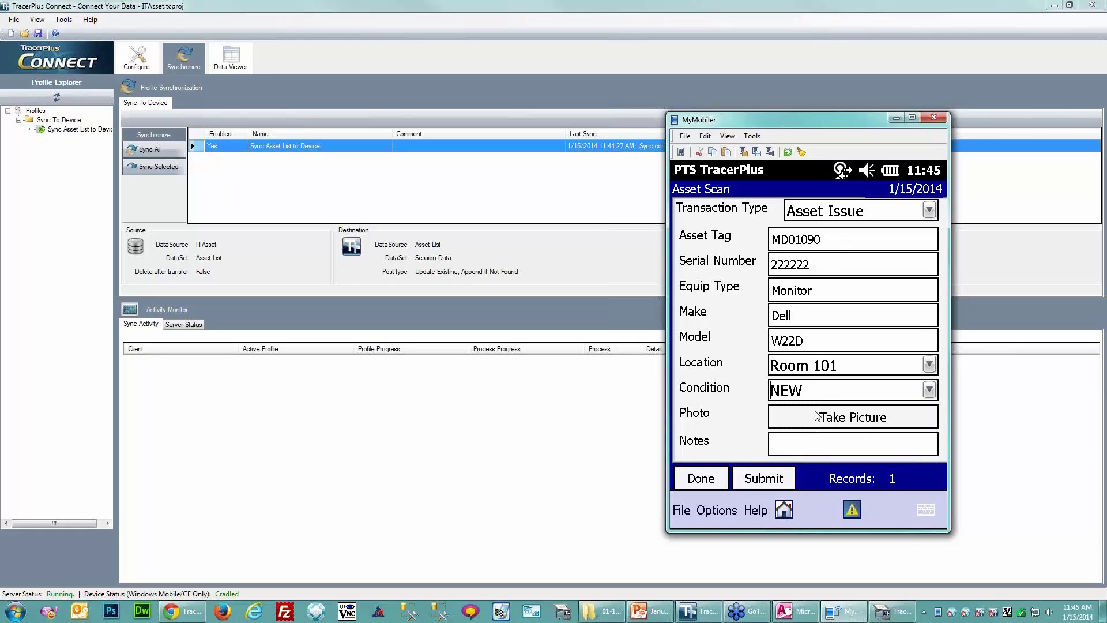
click(783, 473)
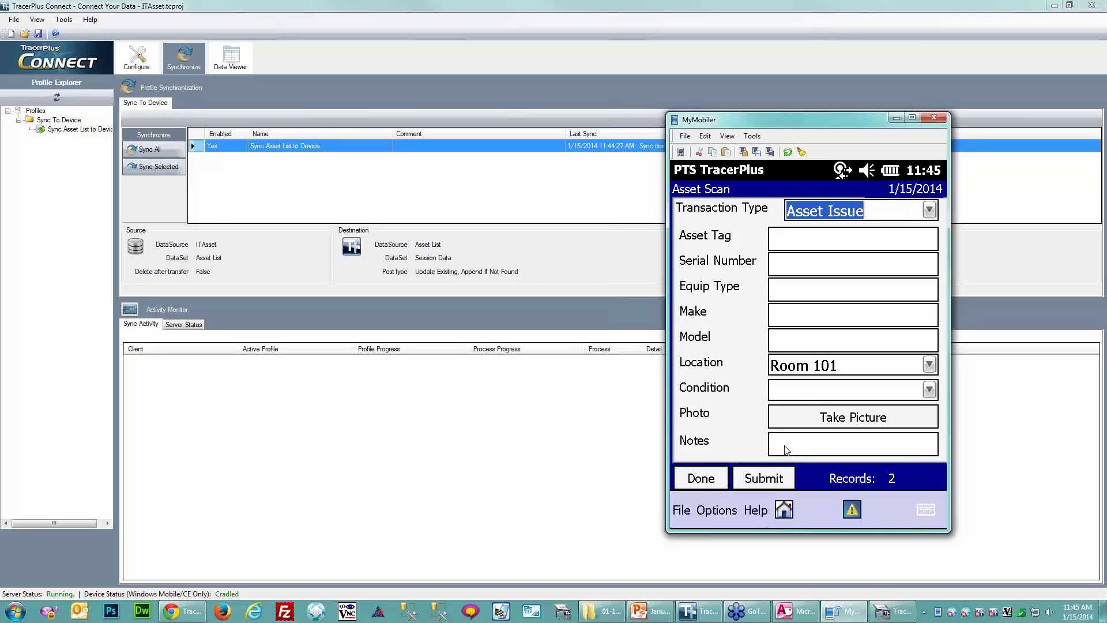
click(698, 478)
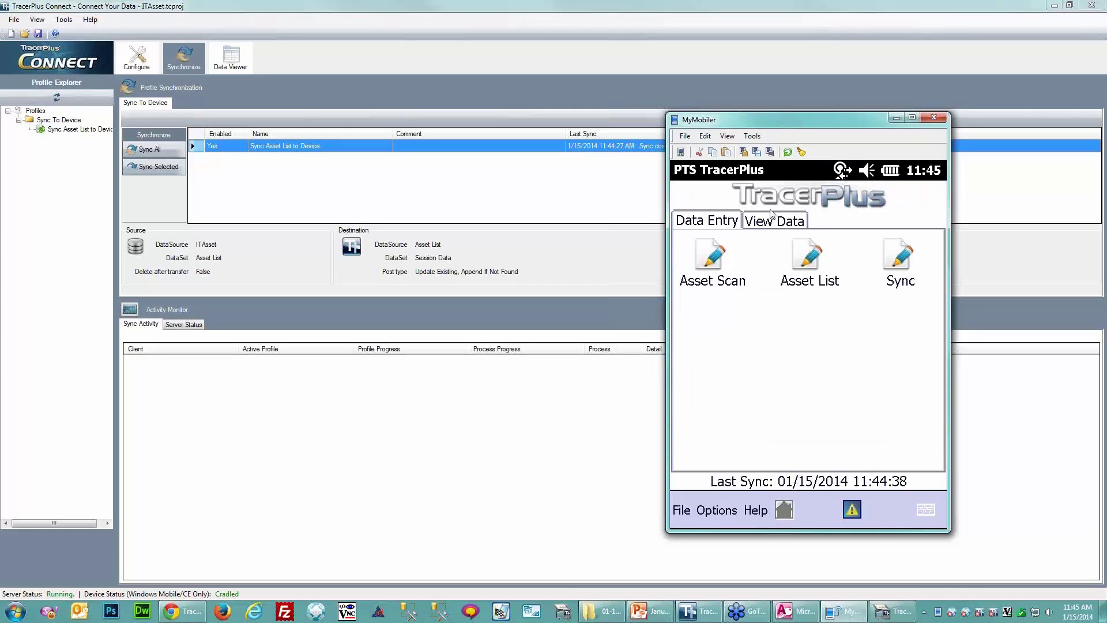
In the device's Asset List data, widen the Asset Tag column and review the details of the first record, MD01091.
click(812, 262)
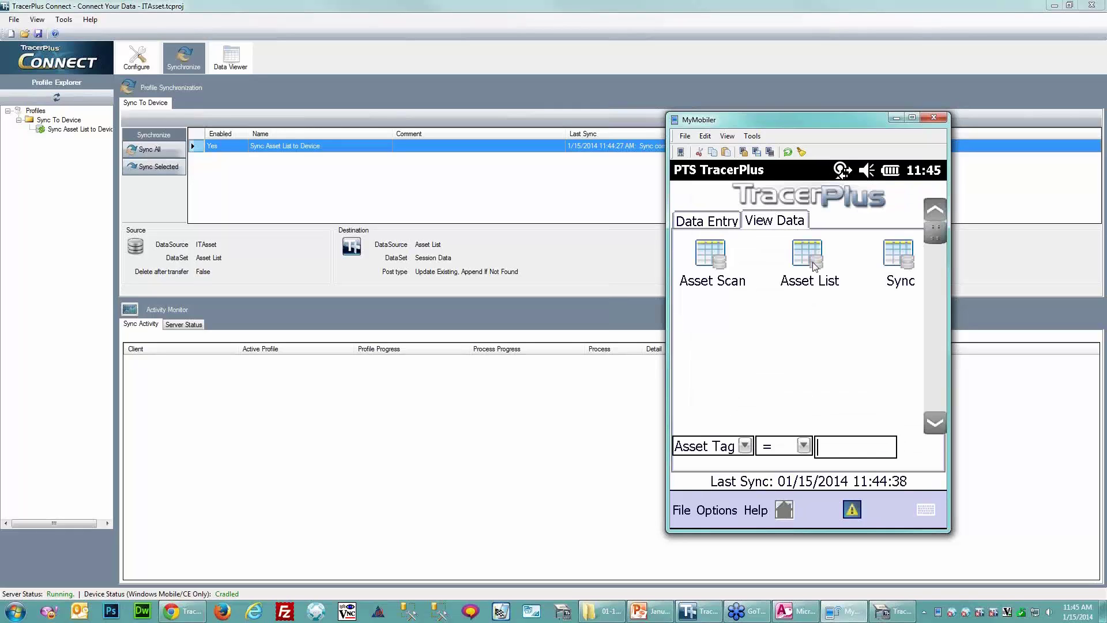
click(759, 231)
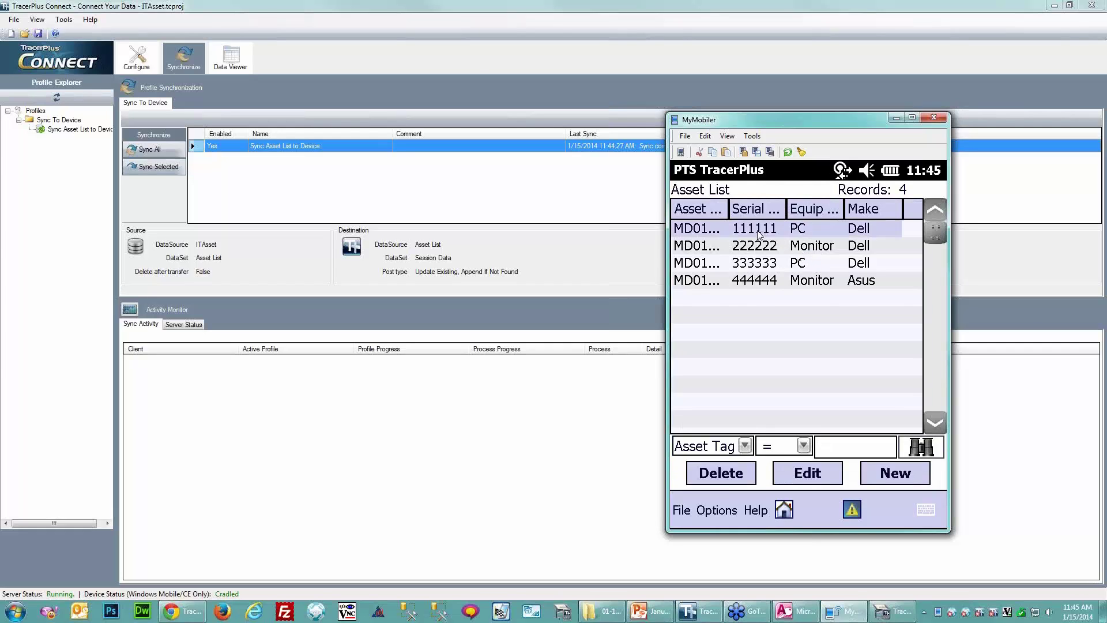
drag(730, 215, 787, 215)
click(805, 474)
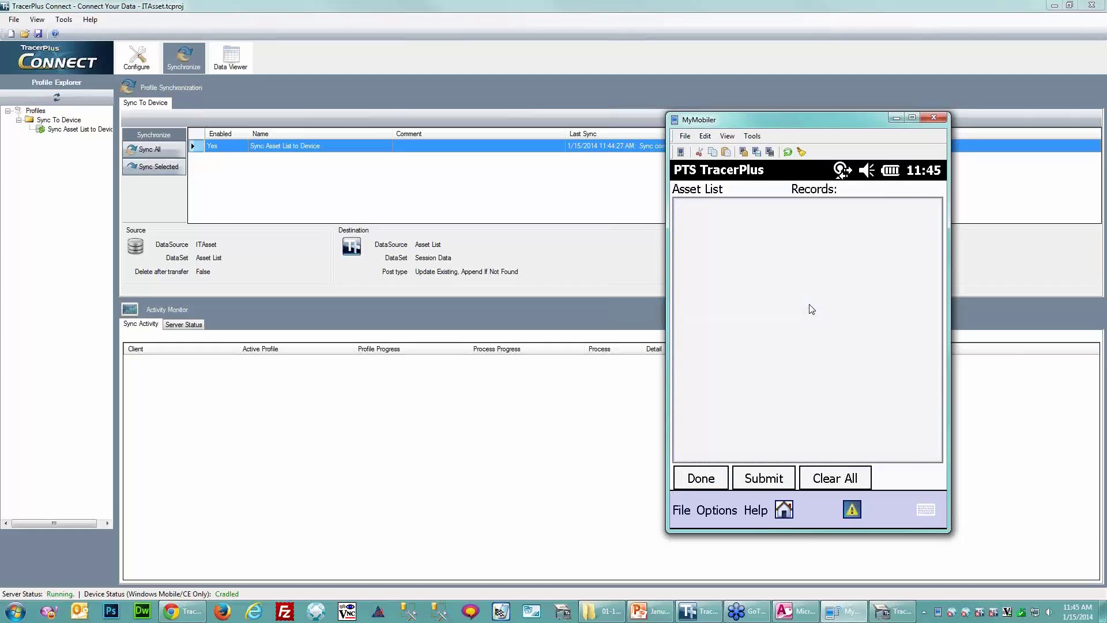
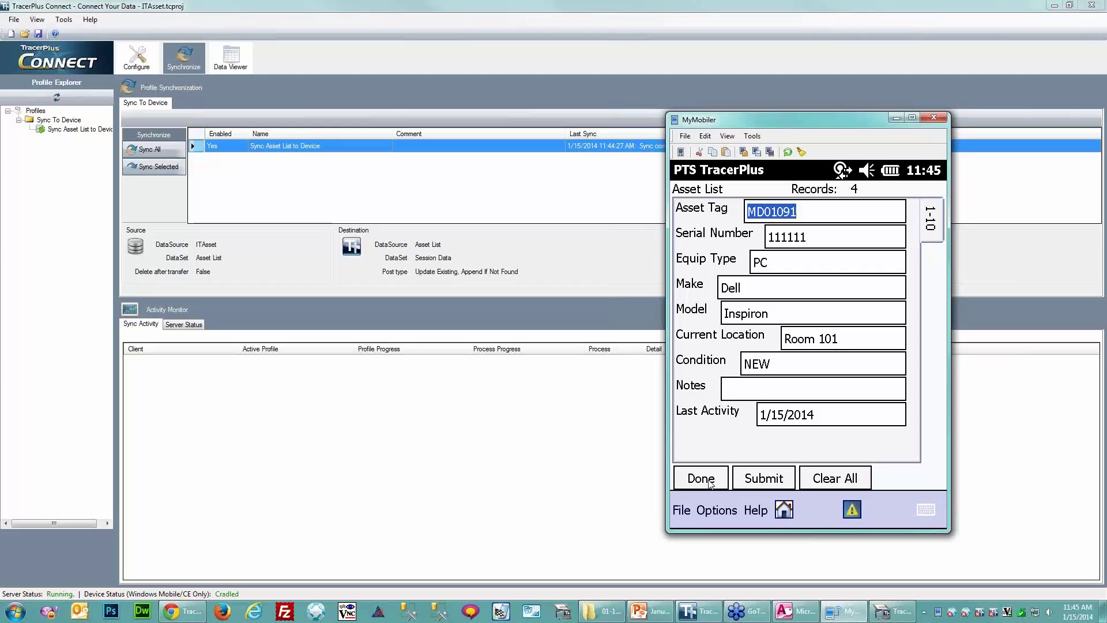
click(709, 483)
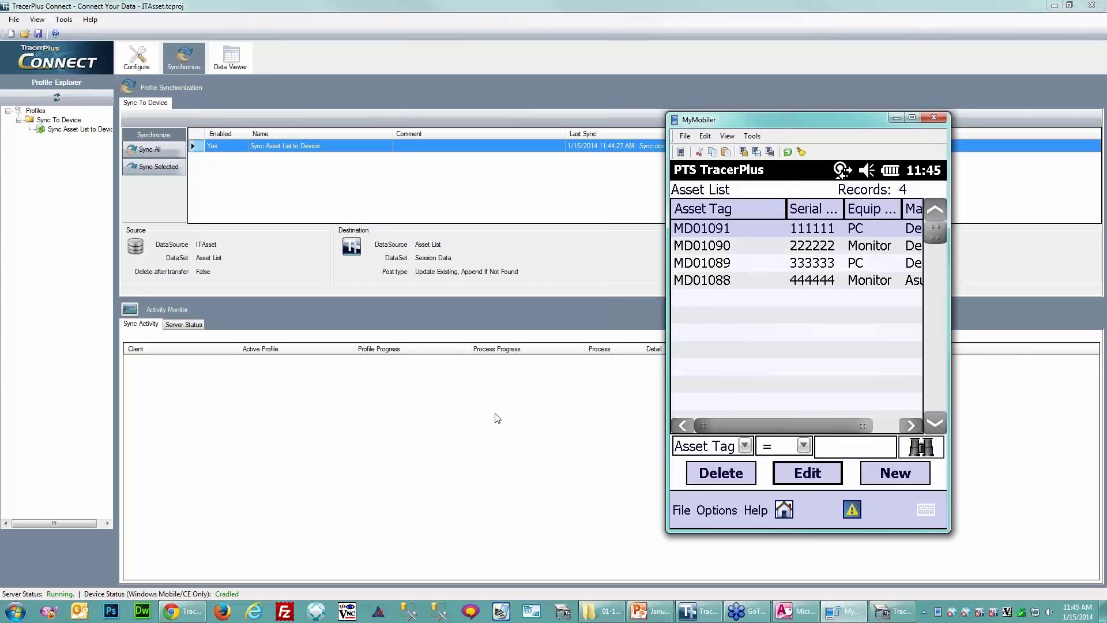
In TracerPlus Connect's configuration, create a new Sync Profile linked to the IT Asset.tpp desktop project.
click(462, 431)
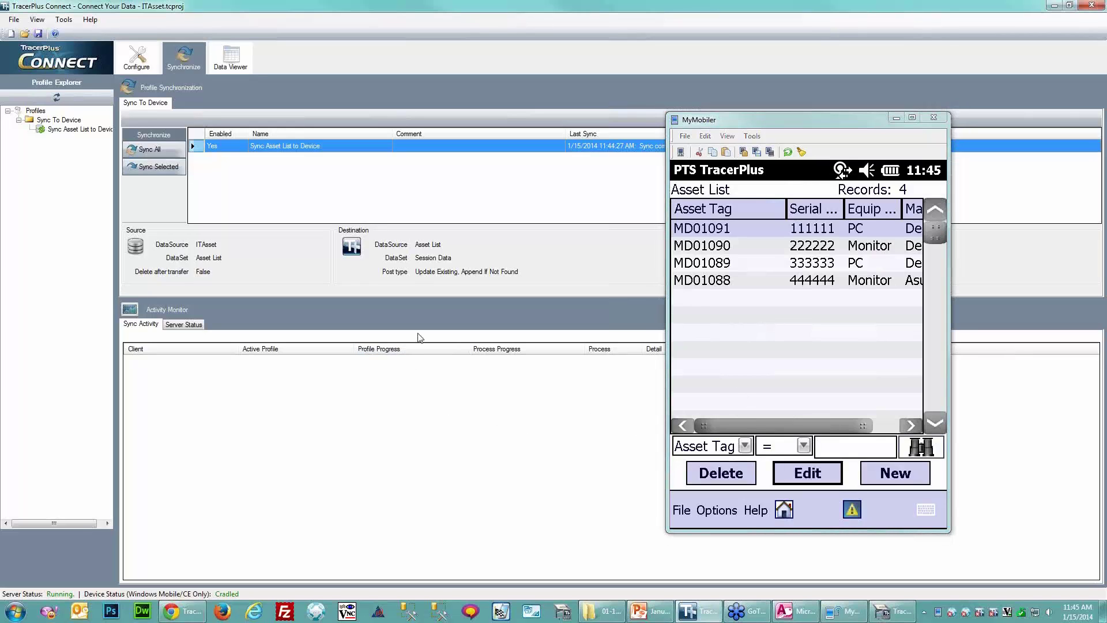
click(144, 63)
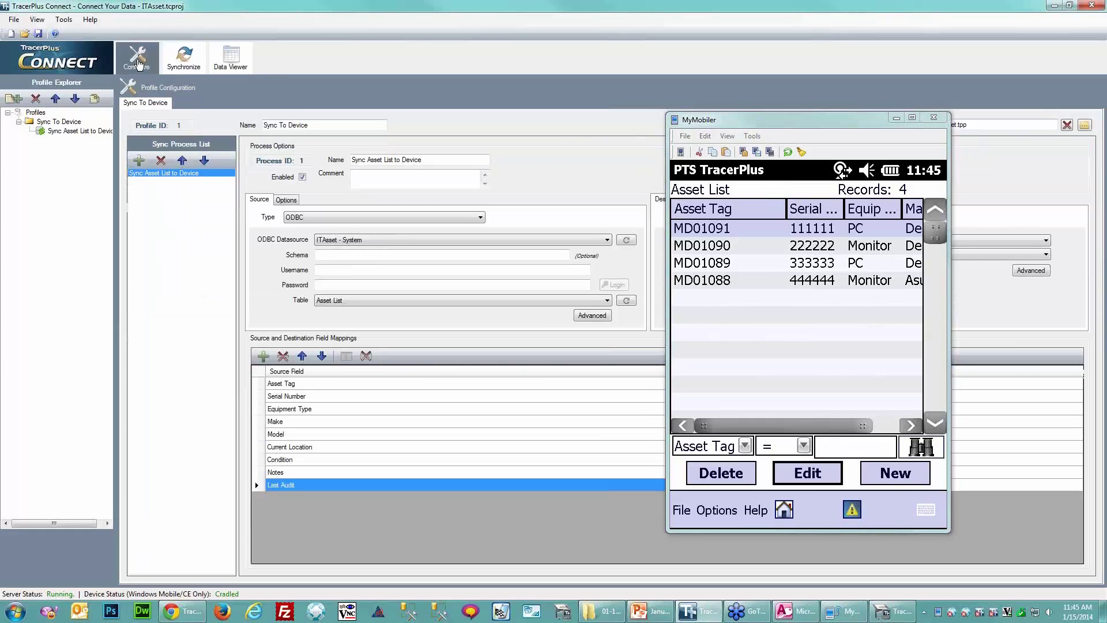
click(14, 100)
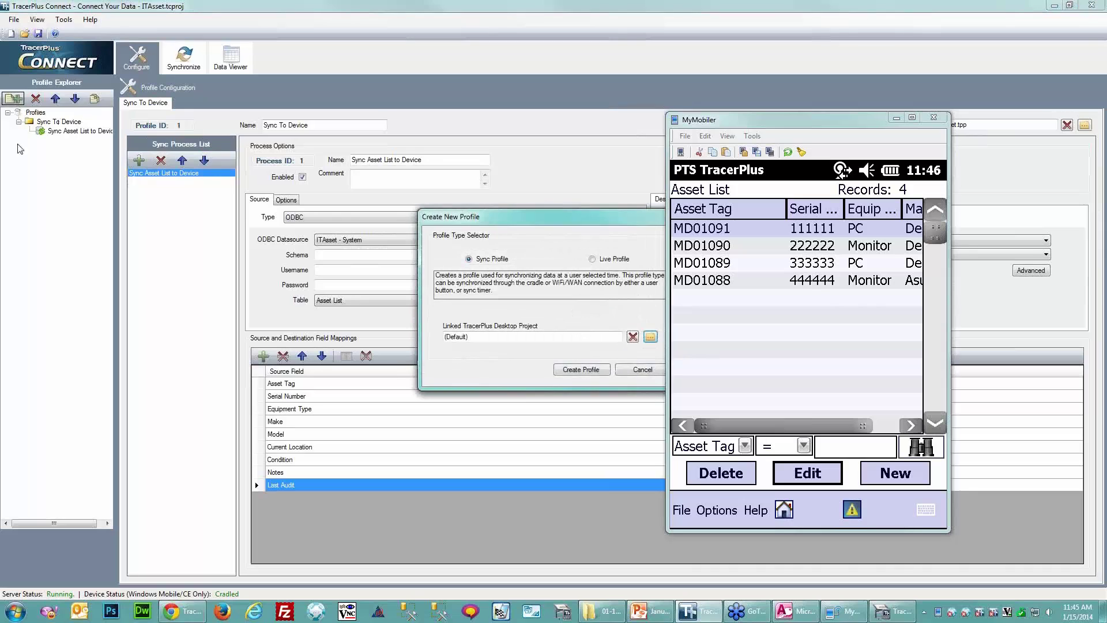
drag(475, 217, 307, 217)
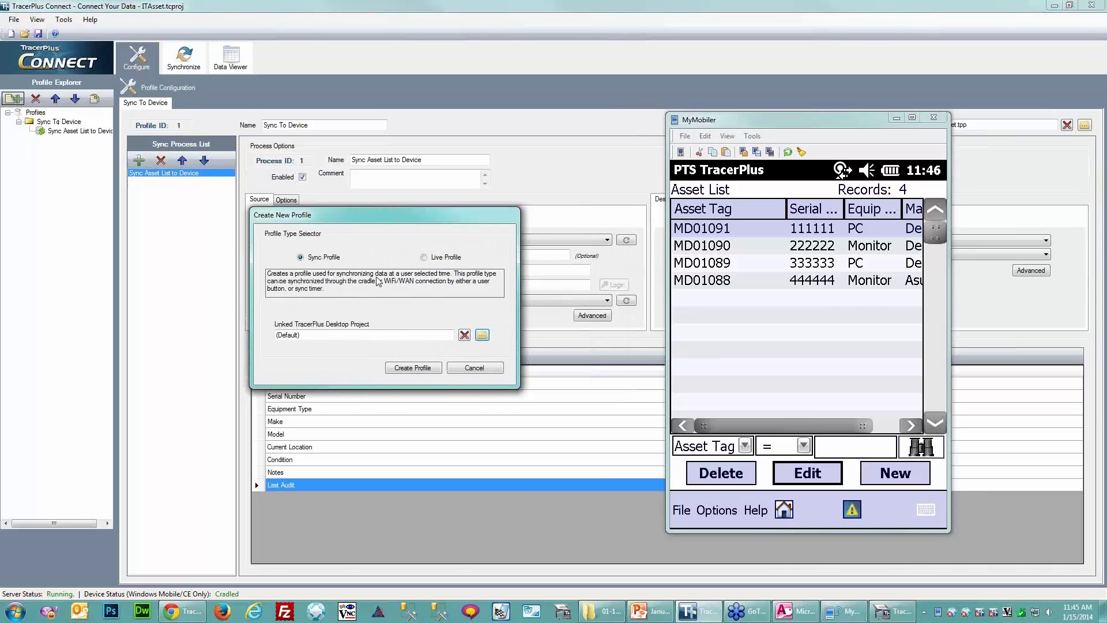
click(482, 336)
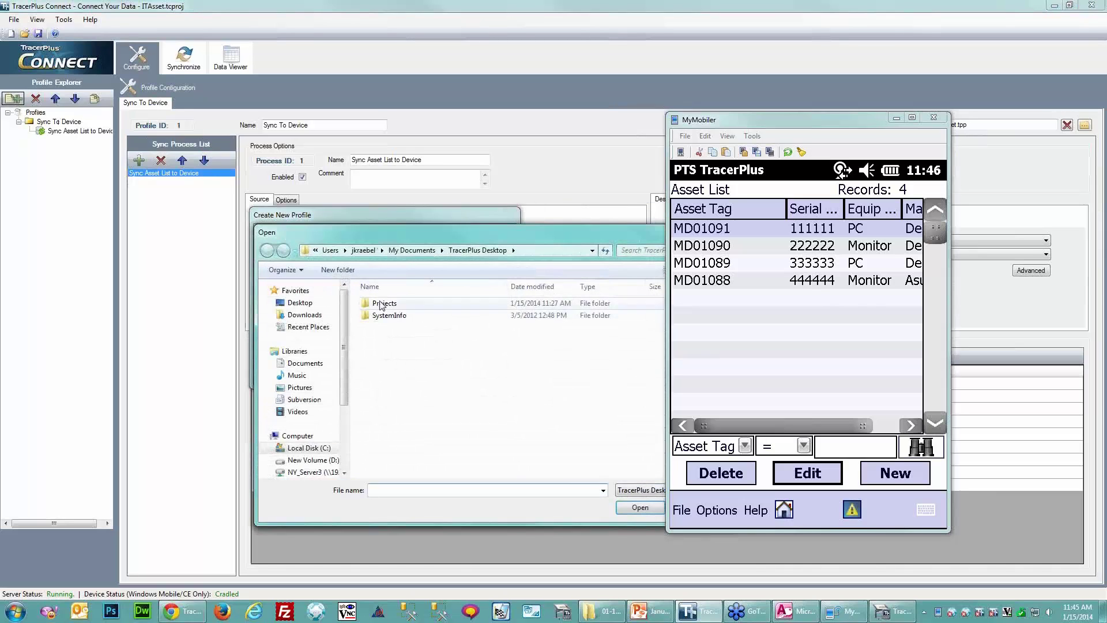
scroll(424, 415, down, 10)
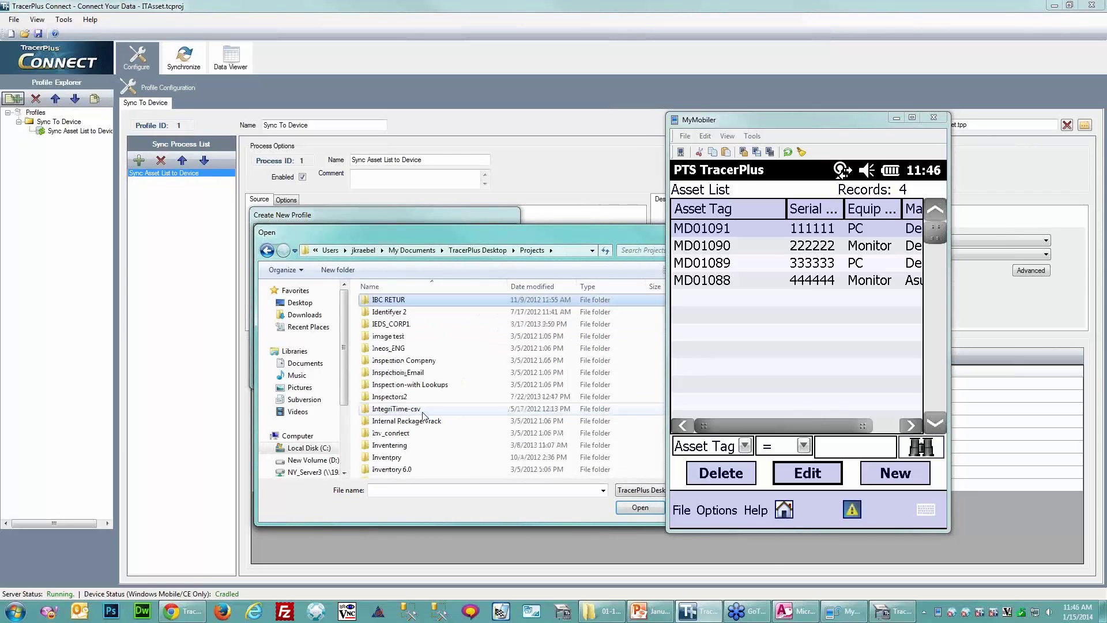
scroll(395, 346, down, 2)
scroll(395, 342, down, 10)
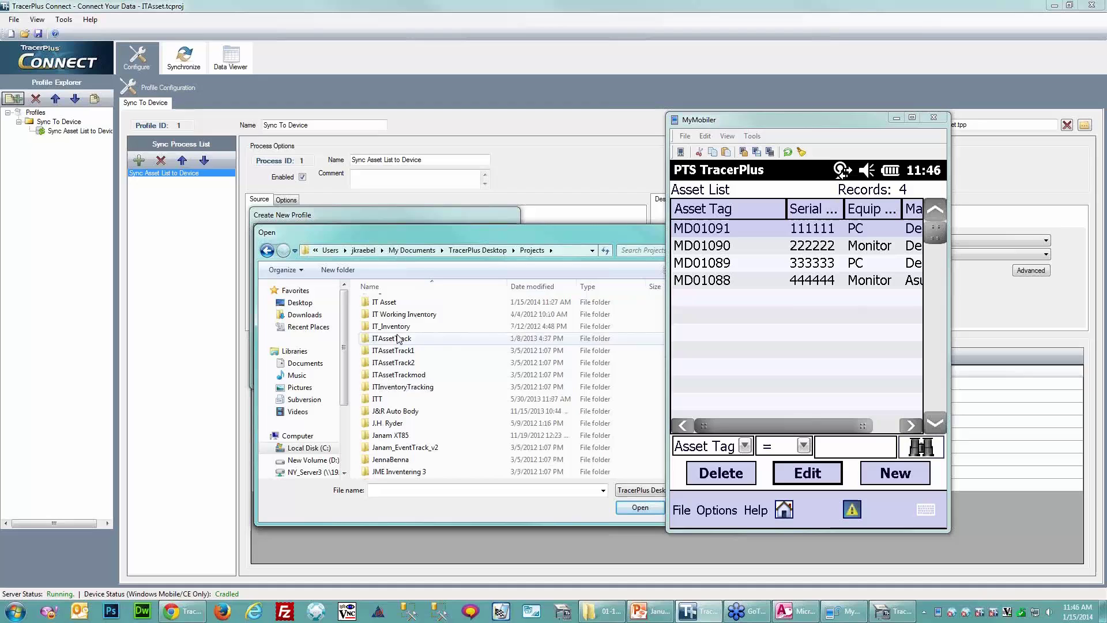
double_click(384, 302)
double_click(381, 326)
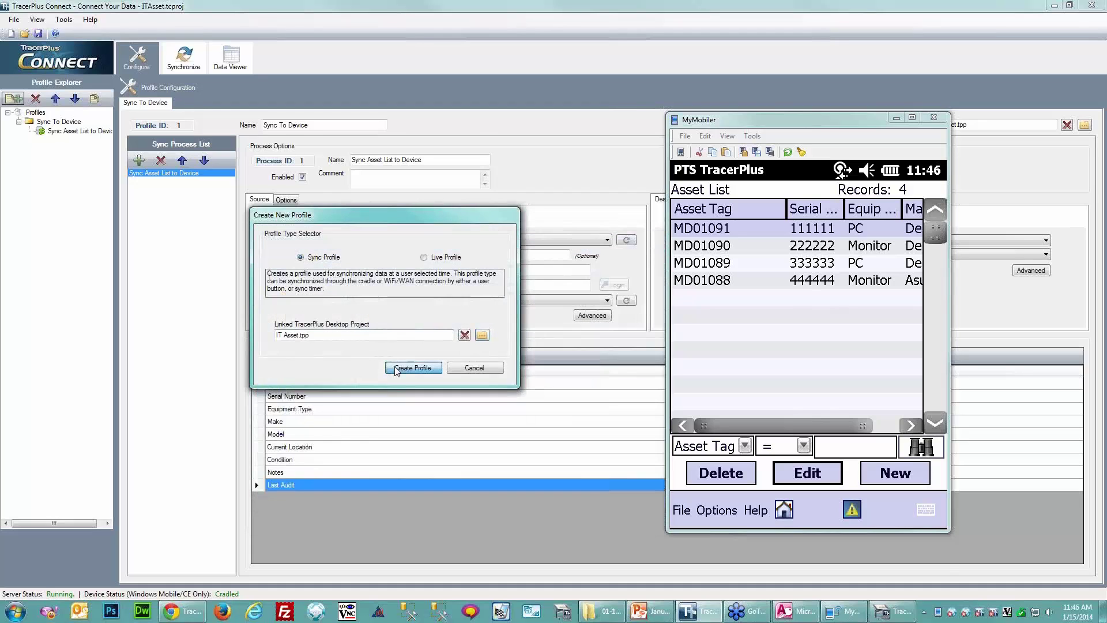
click(412, 368)
Name the new profile Sync From Device.
drag(284, 125, 248, 130)
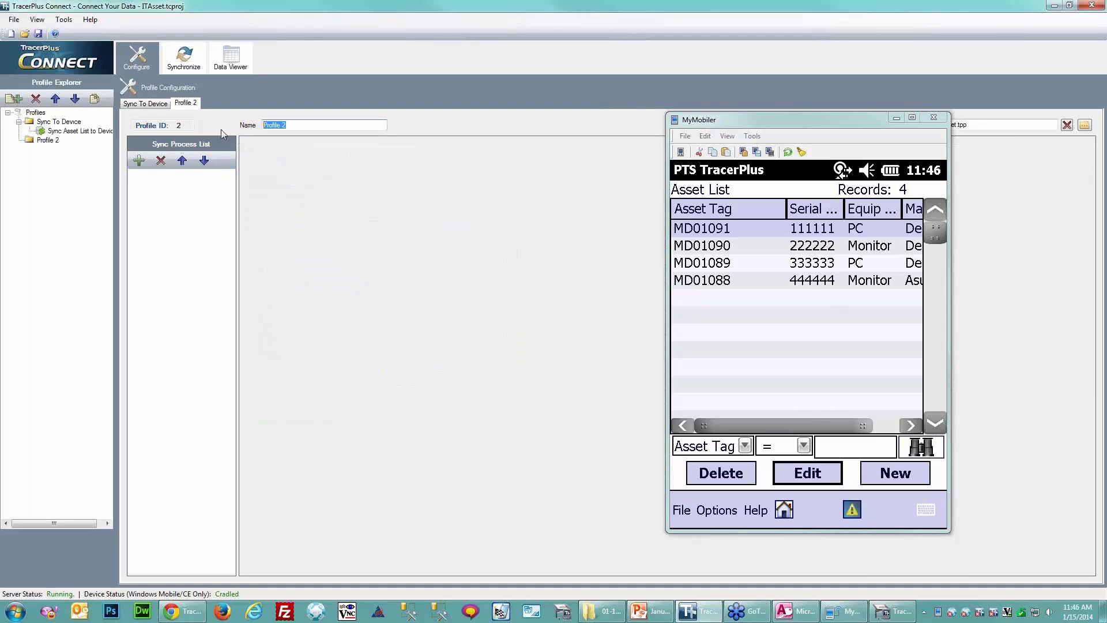
text(Sync From Device)
key(Tab)
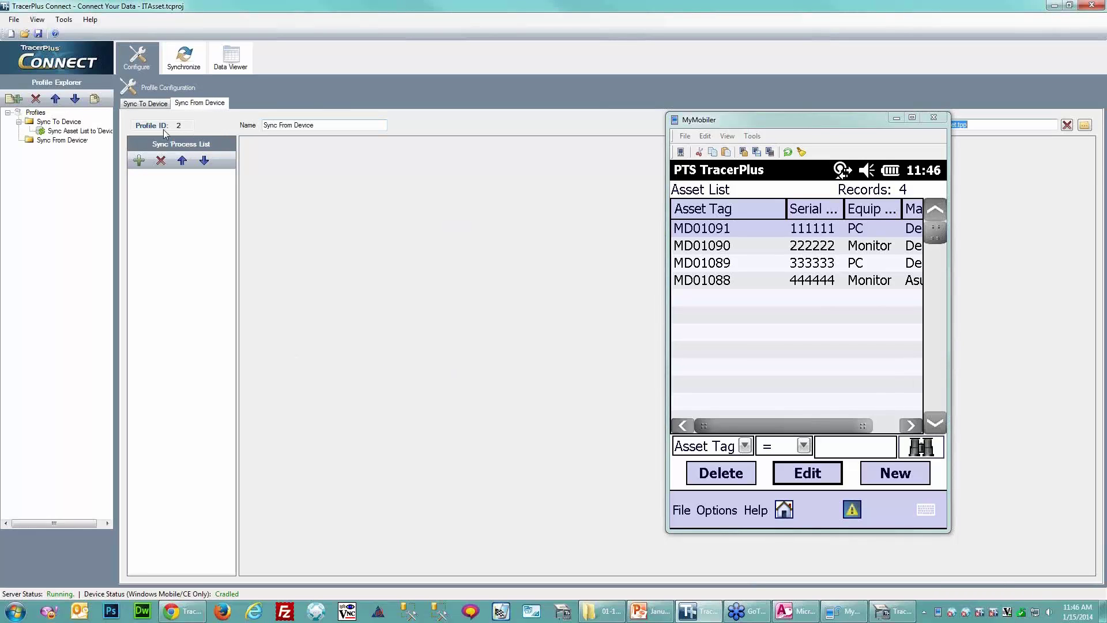
Add a sync process named Sync Asset Scans to the Sync From Device profile, minimizing the device viewer.
click(141, 158)
click(896, 117)
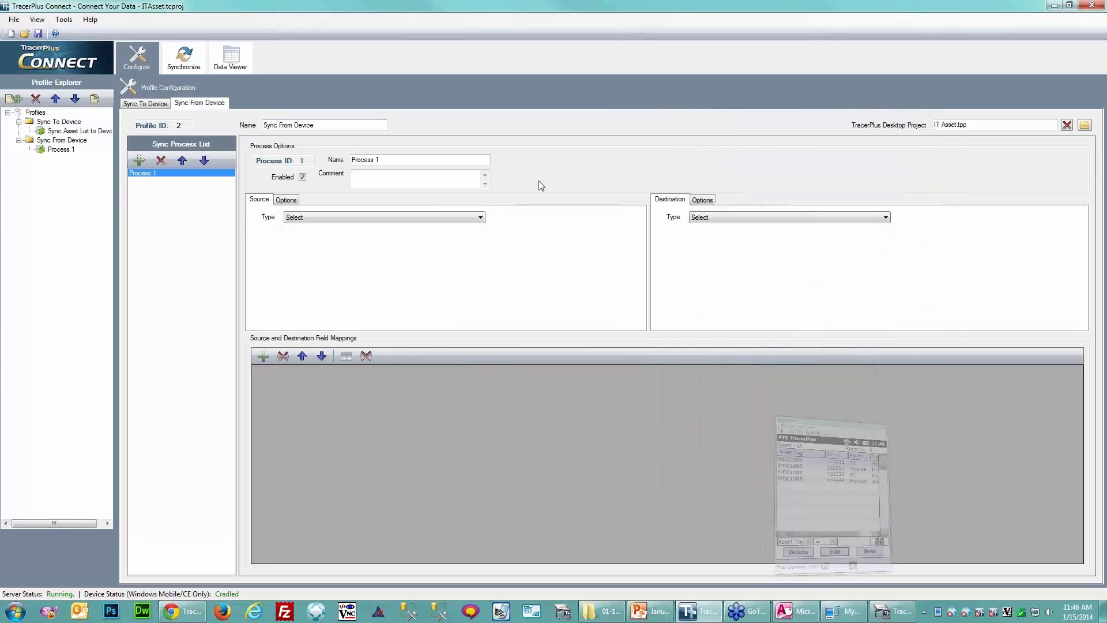
click(404, 161)
drag(404, 162, 340, 163)
text(S)
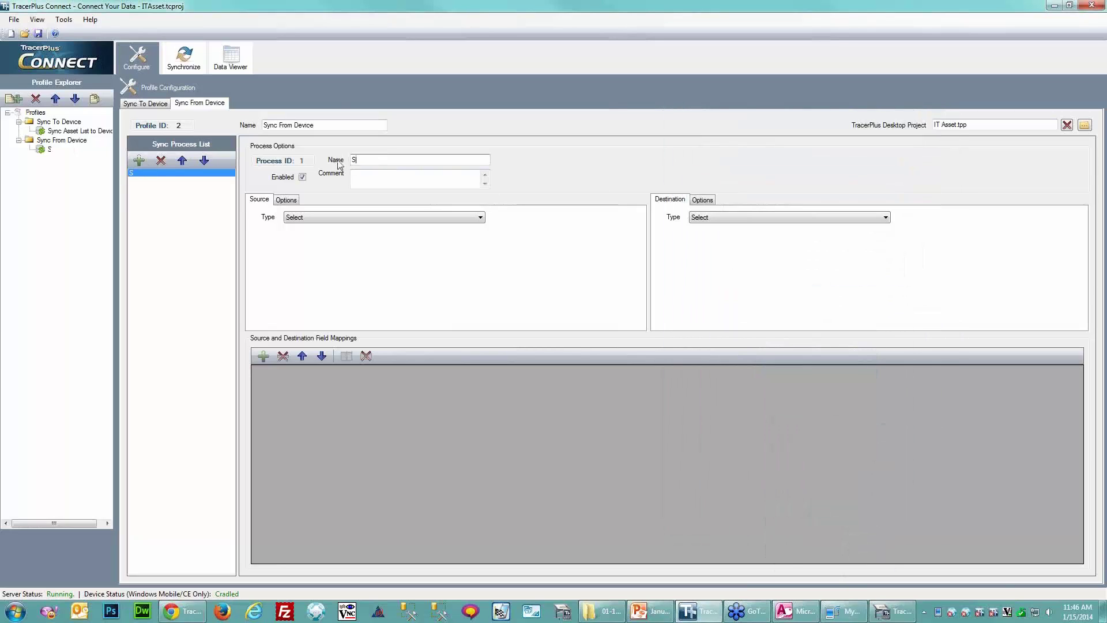
text(ync Asset Scans)
key(Tab)
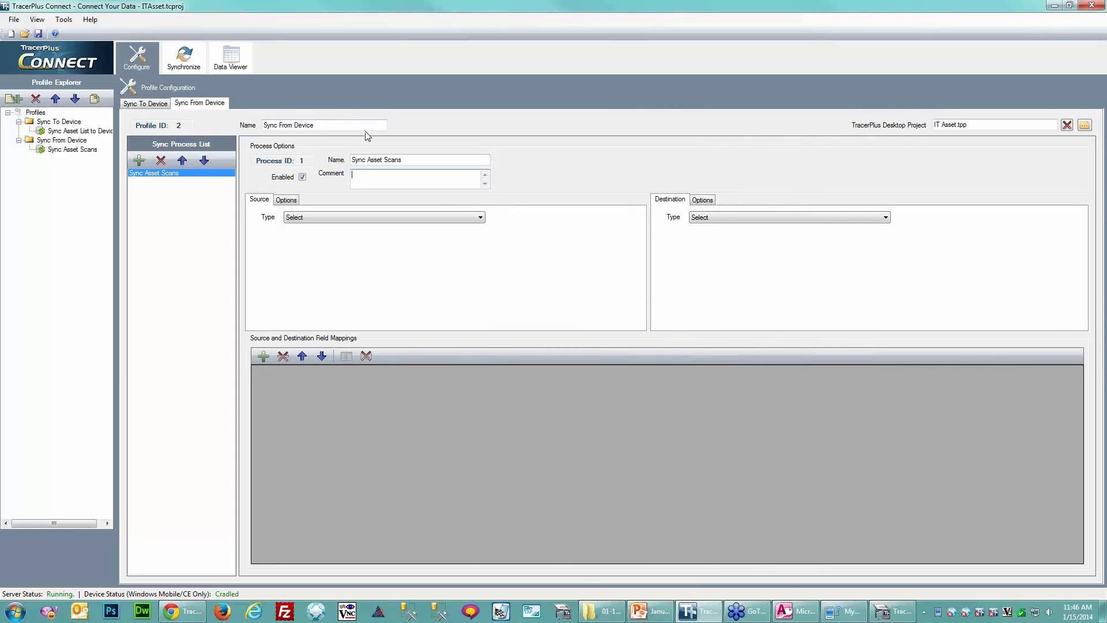
Set the process's source type to TracerPlus and its source session to Asset Scan.
click(356, 219)
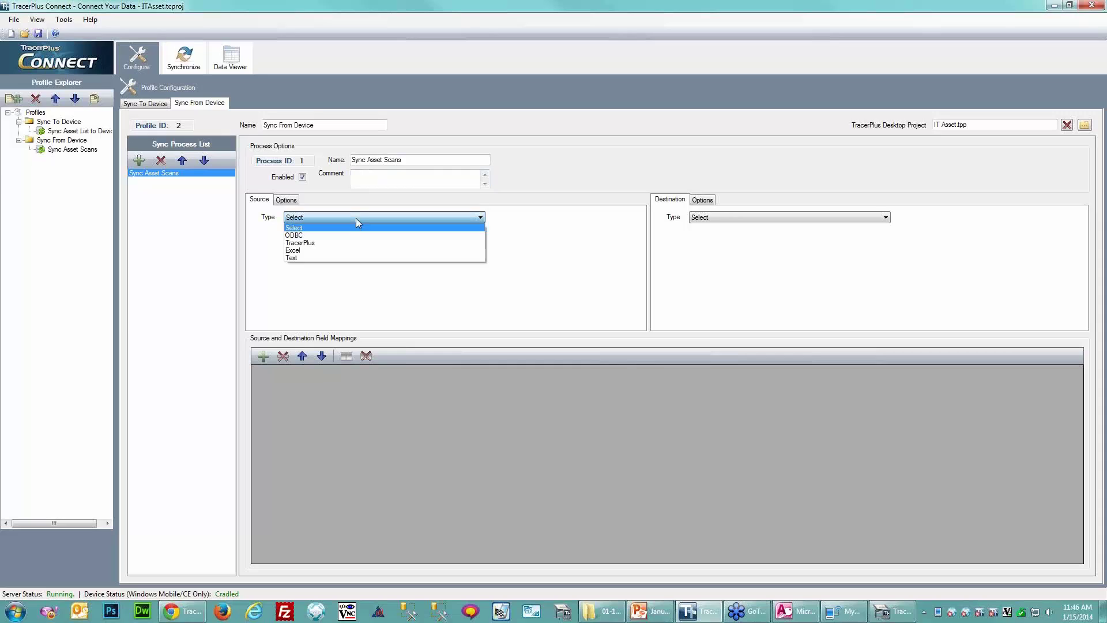
click(317, 242)
click(385, 242)
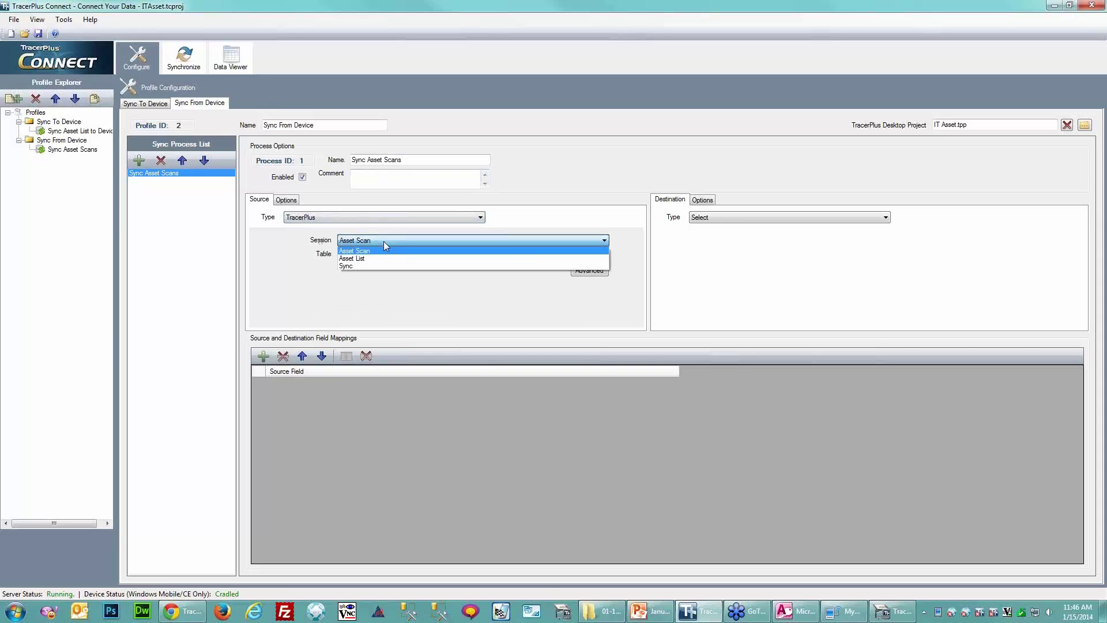
click(382, 242)
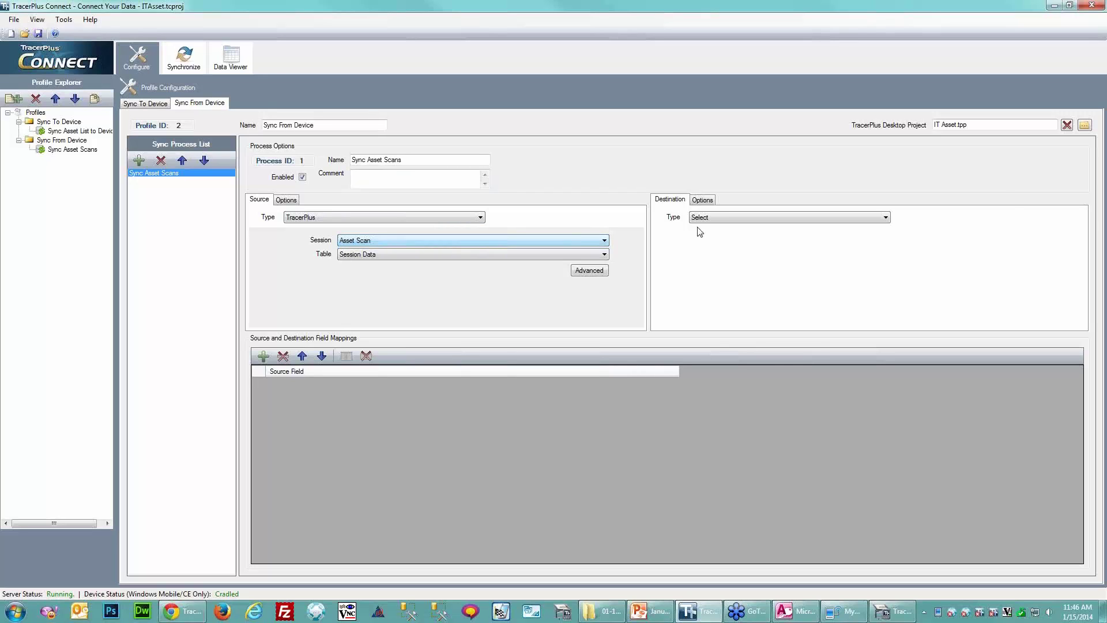
Set the Sync Asset Scans destination to ODBC with the ITAsset - System datasource and the Asset History table.
click(714, 217)
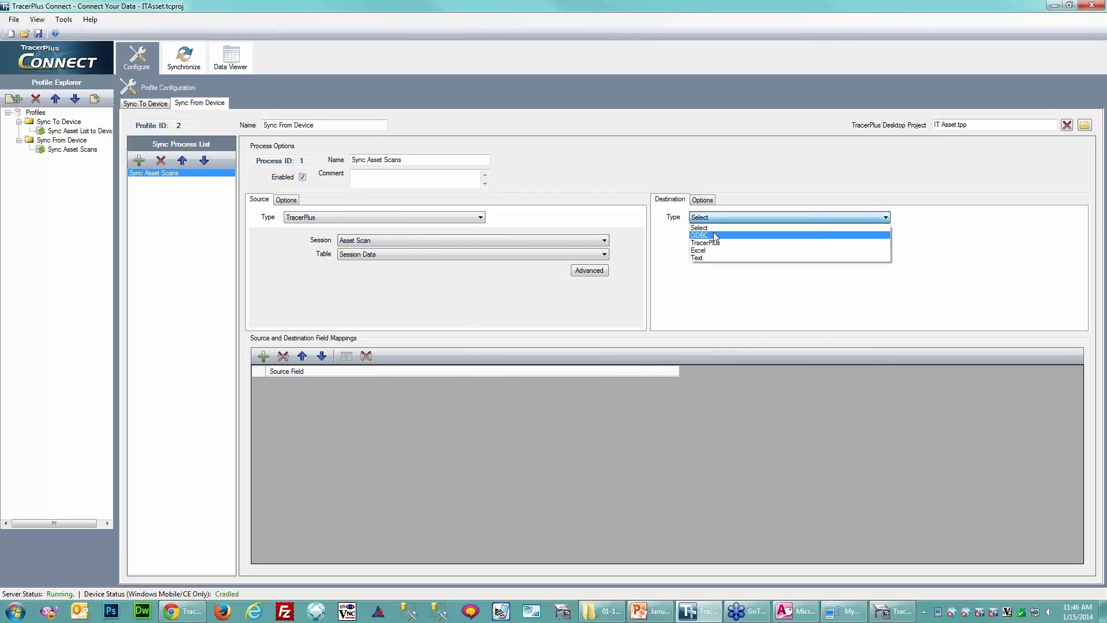
click(714, 235)
click(743, 239)
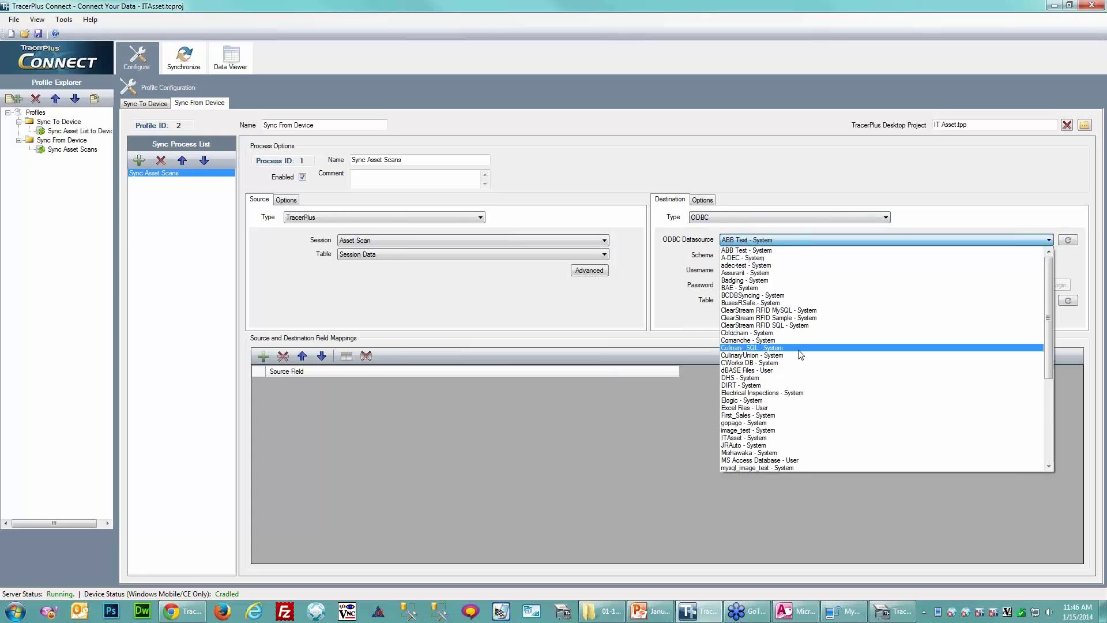
scroll(750, 375, down, 3)
click(744, 393)
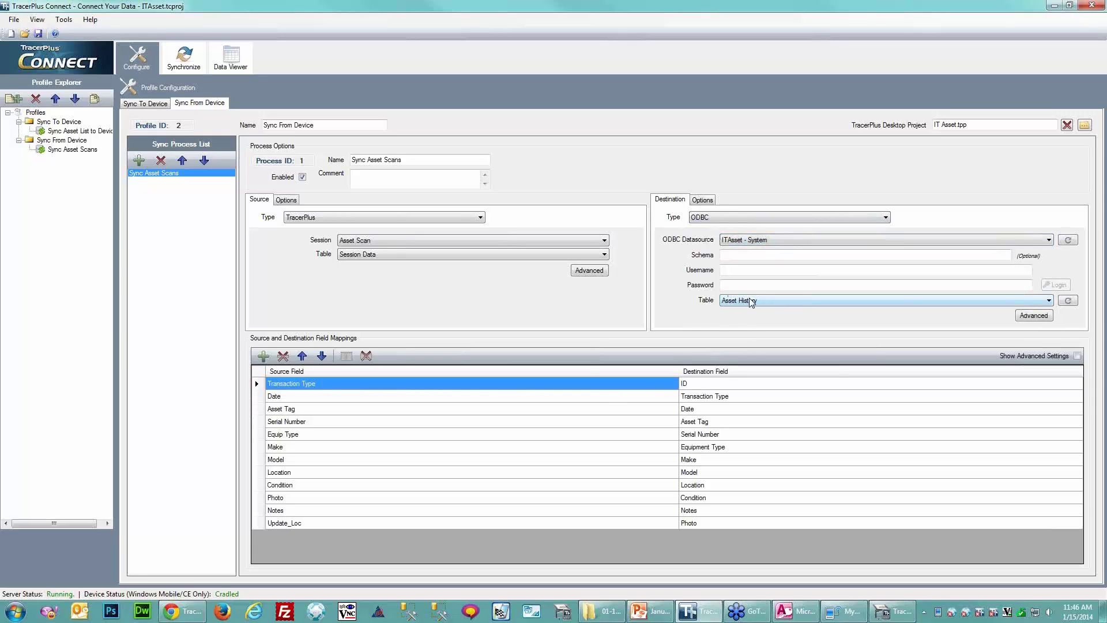
Remove the ID destination field from the mappings so Transaction Type maps to Transaction Type, and check the Notes mapping.
click(692, 385)
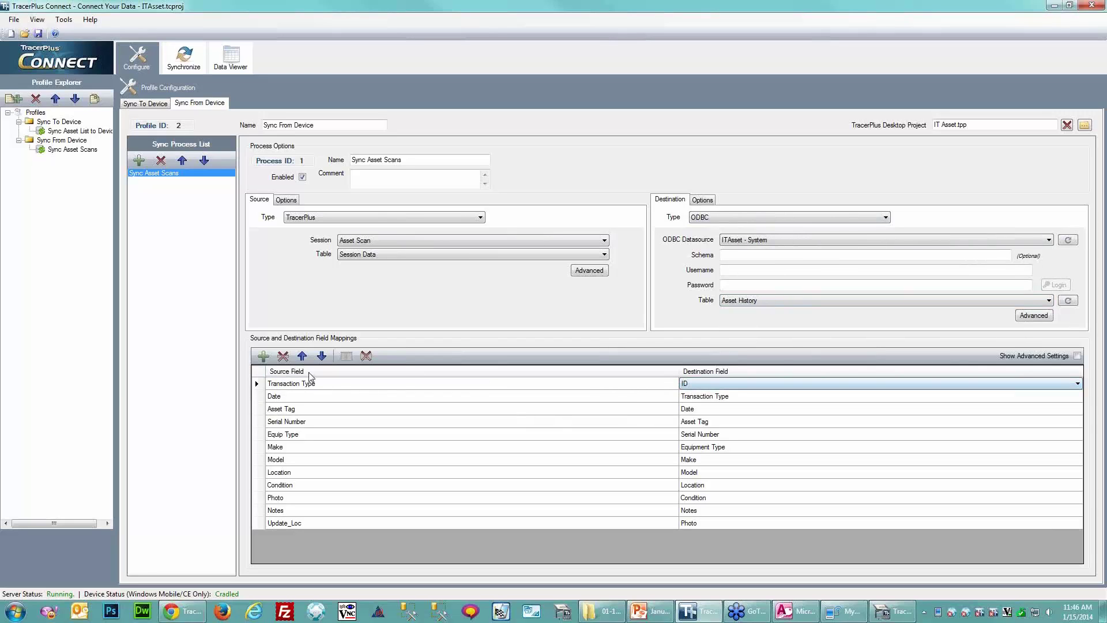
click(283, 357)
click(283, 356)
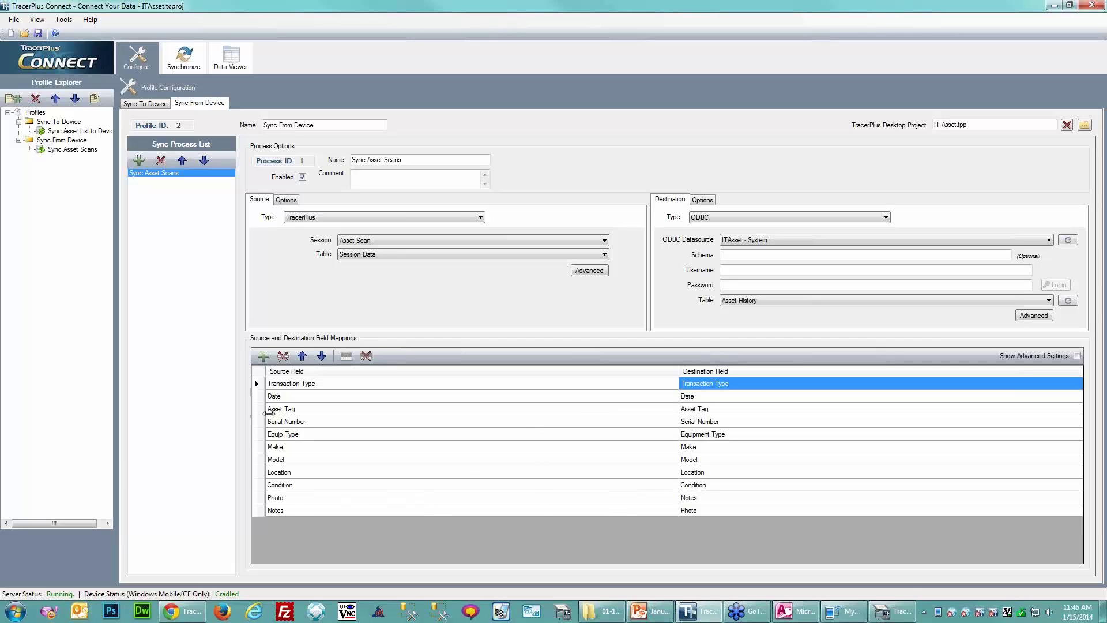
click(297, 509)
click(298, 510)
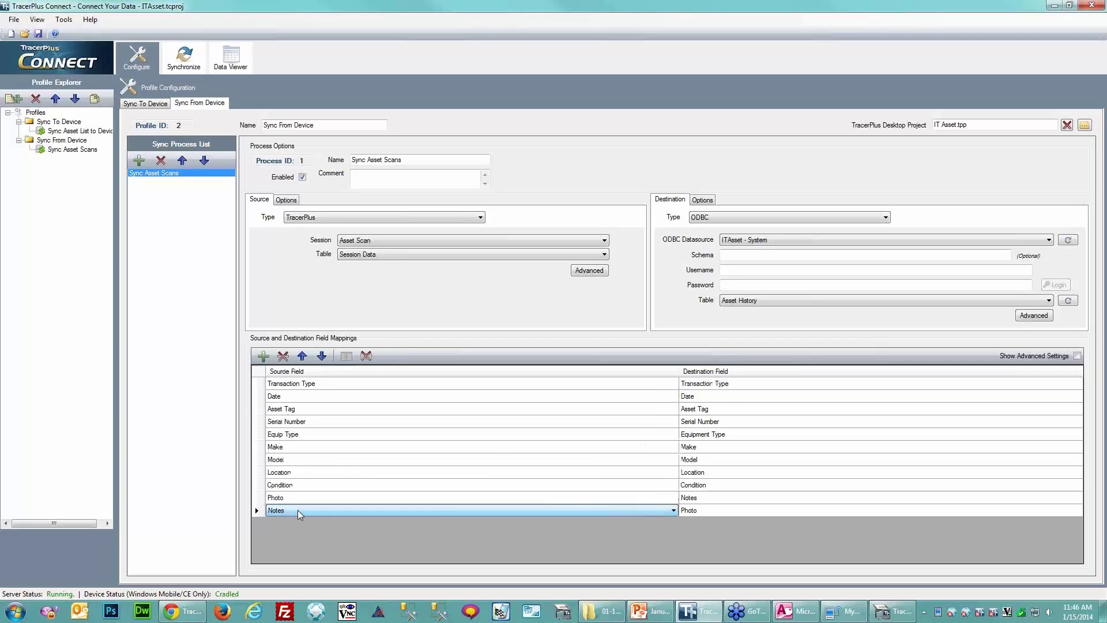
Review the destination's post type and enable Delete After Transfer for the Sync Asset Scans source.
click(711, 199)
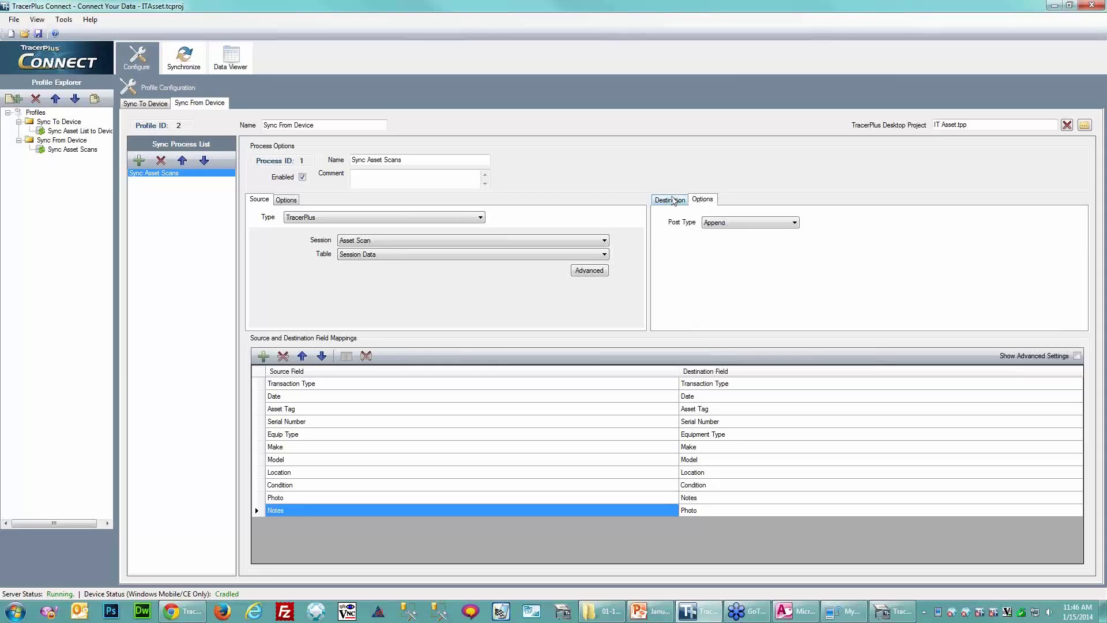
click(672, 201)
click(287, 200)
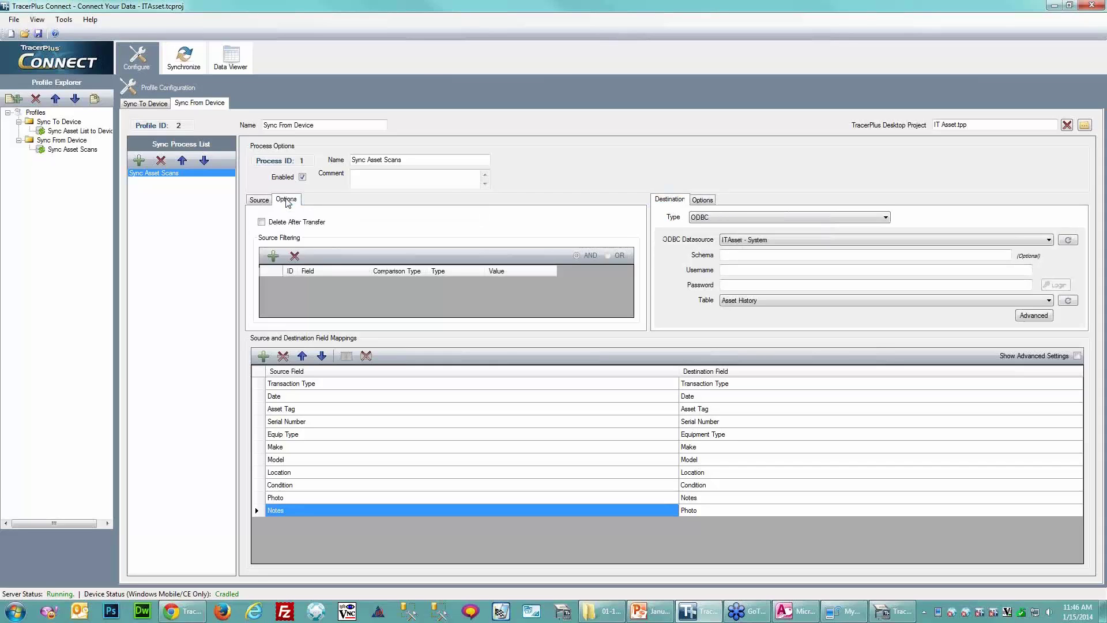
click(261, 223)
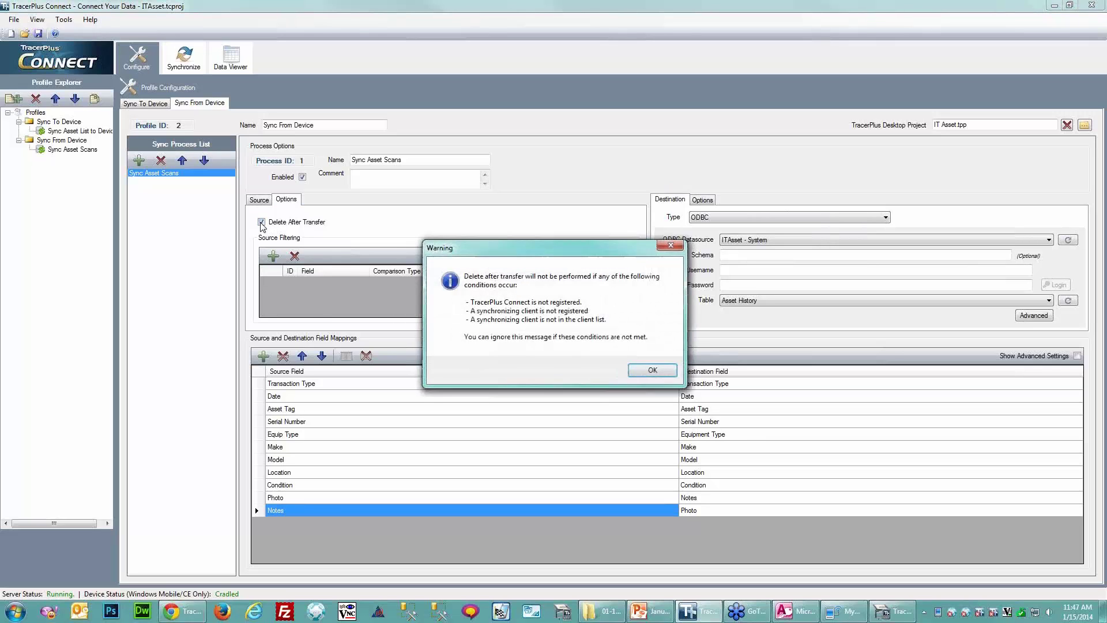
click(652, 373)
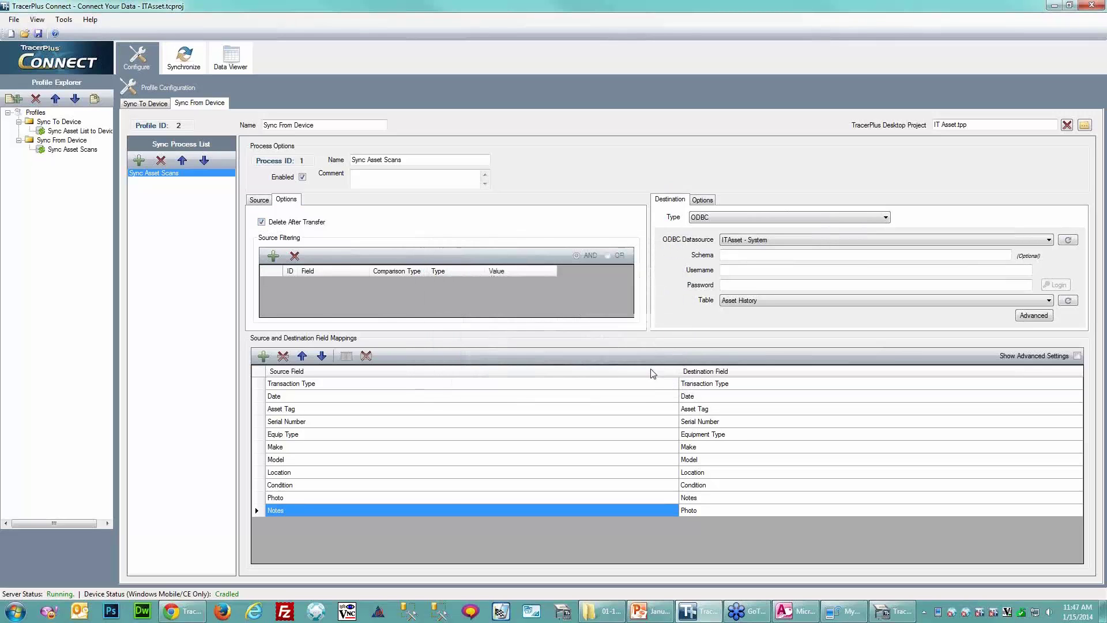
click(258, 200)
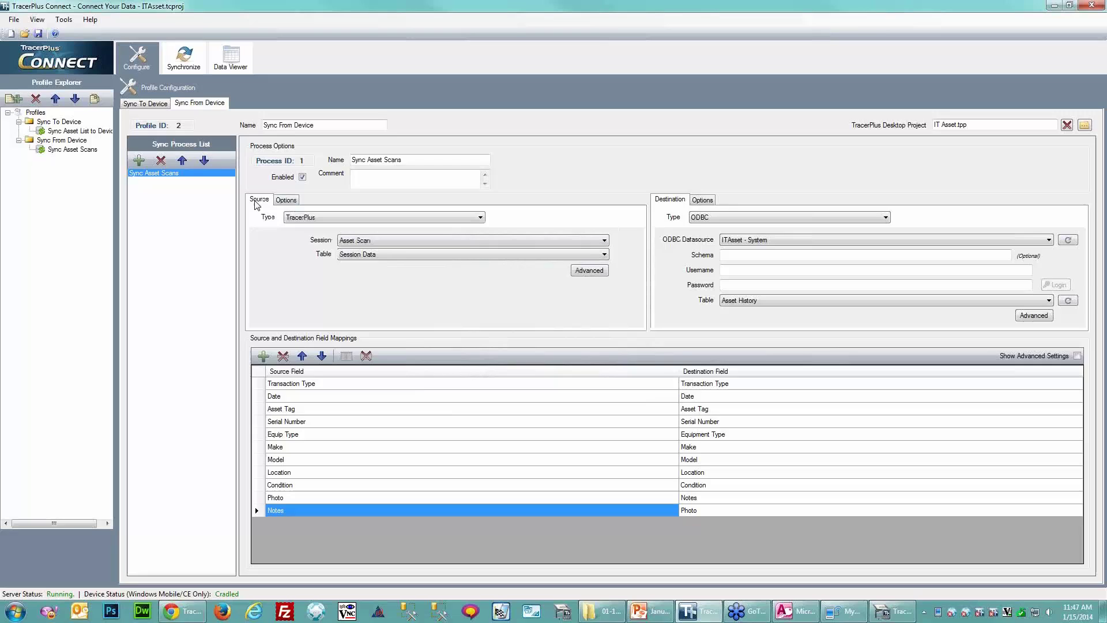
Add a second sync process named Update Asset List to the Sync From Device profile.
click(139, 160)
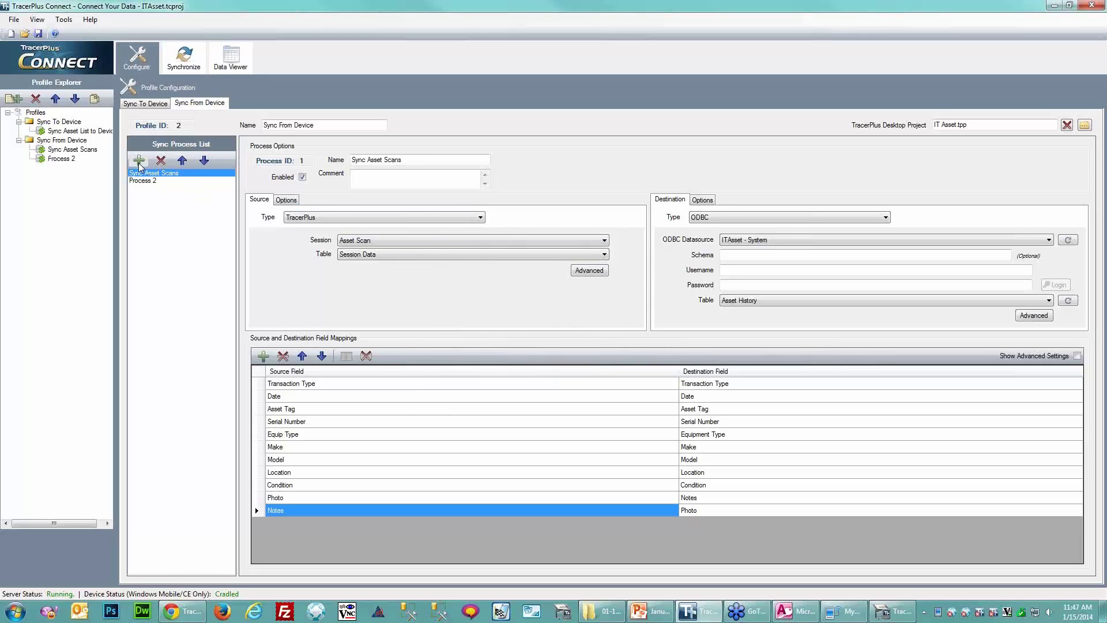
drag(382, 160, 350, 160)
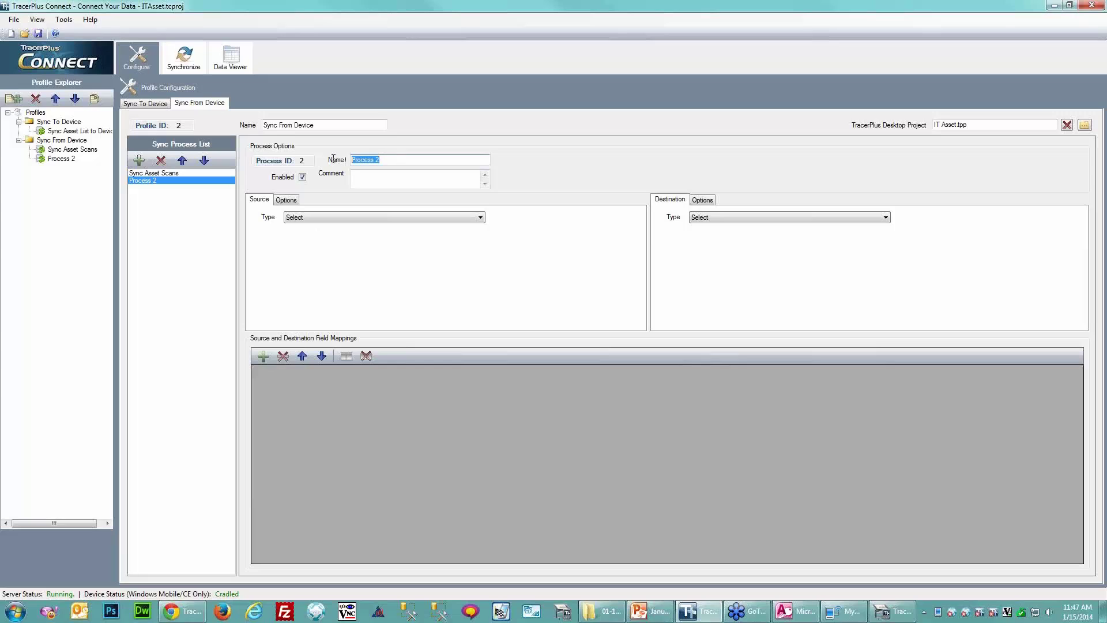
text(Update Asset List)
Set the Update Asset List source type to TracerPlus and its session to Asset List.
click(316, 220)
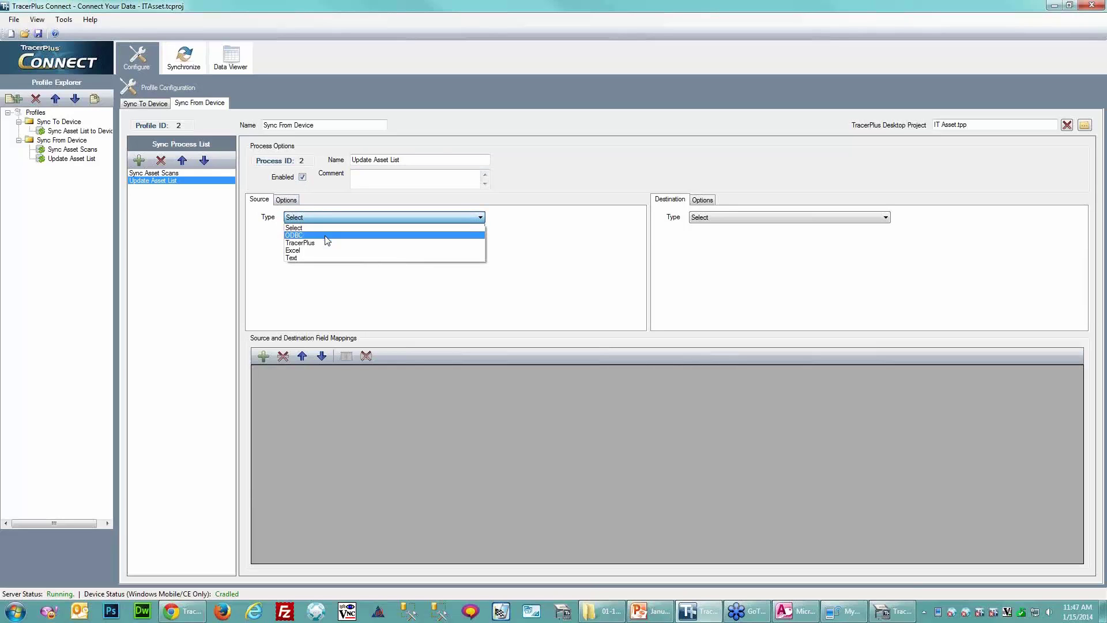
click(300, 242)
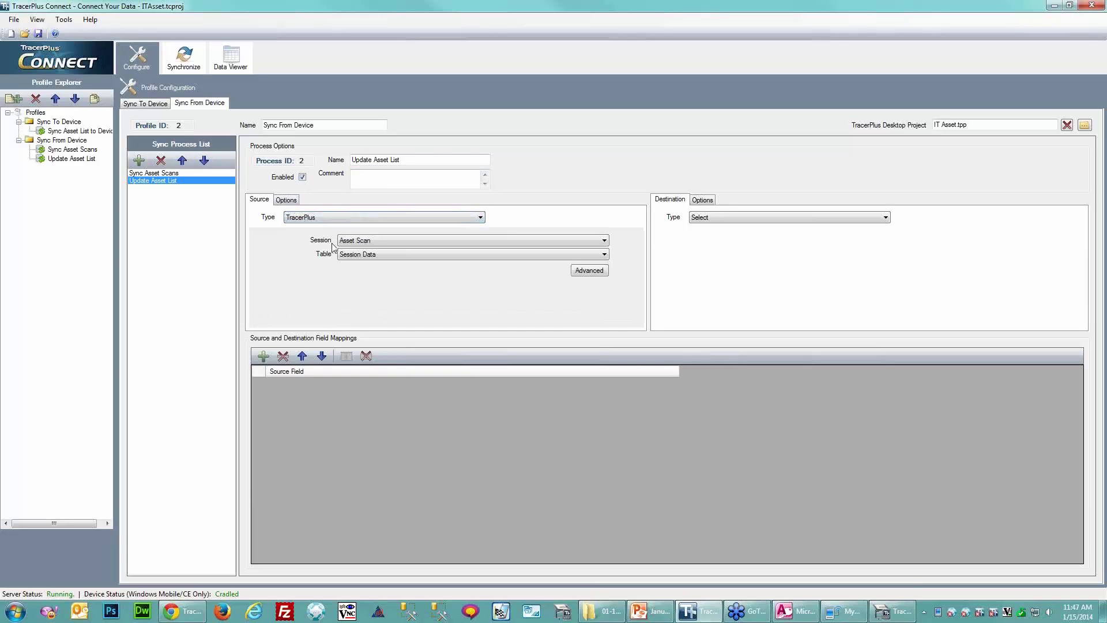
click(349, 241)
click(351, 258)
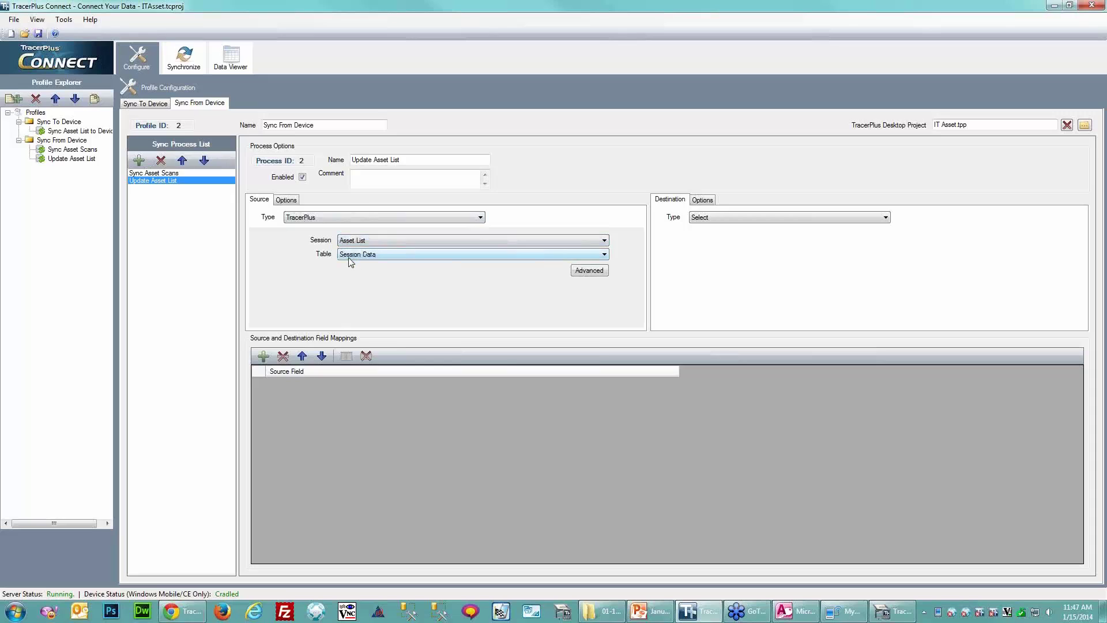
Set the Update Asset List destination to ODBC with the ITAsset - System datasource and the Asset List table.
click(719, 219)
click(710, 236)
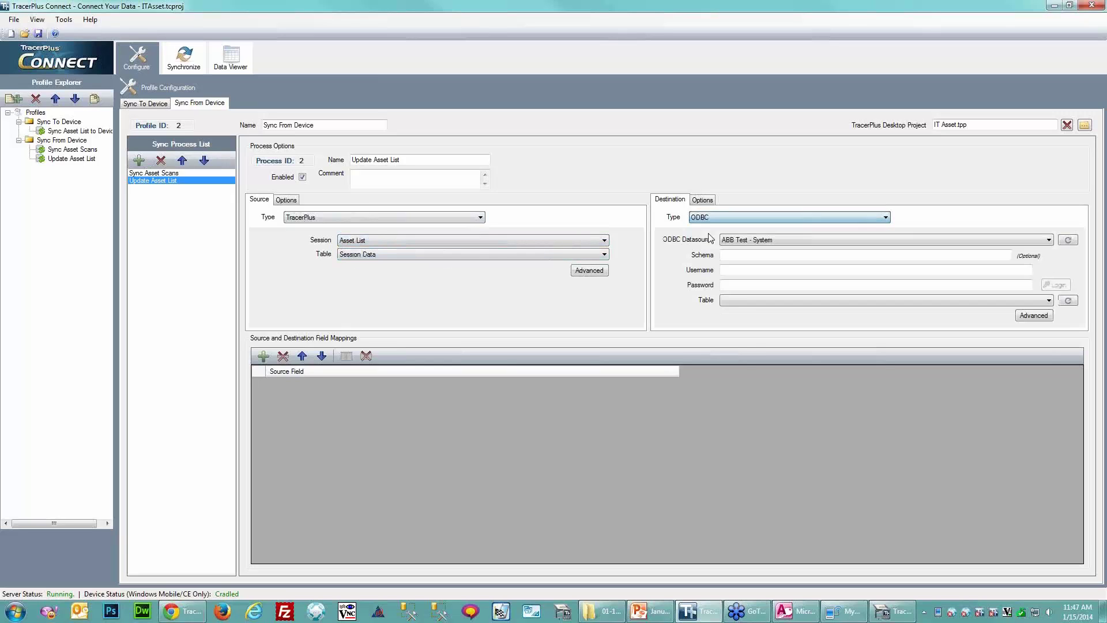
click(745, 241)
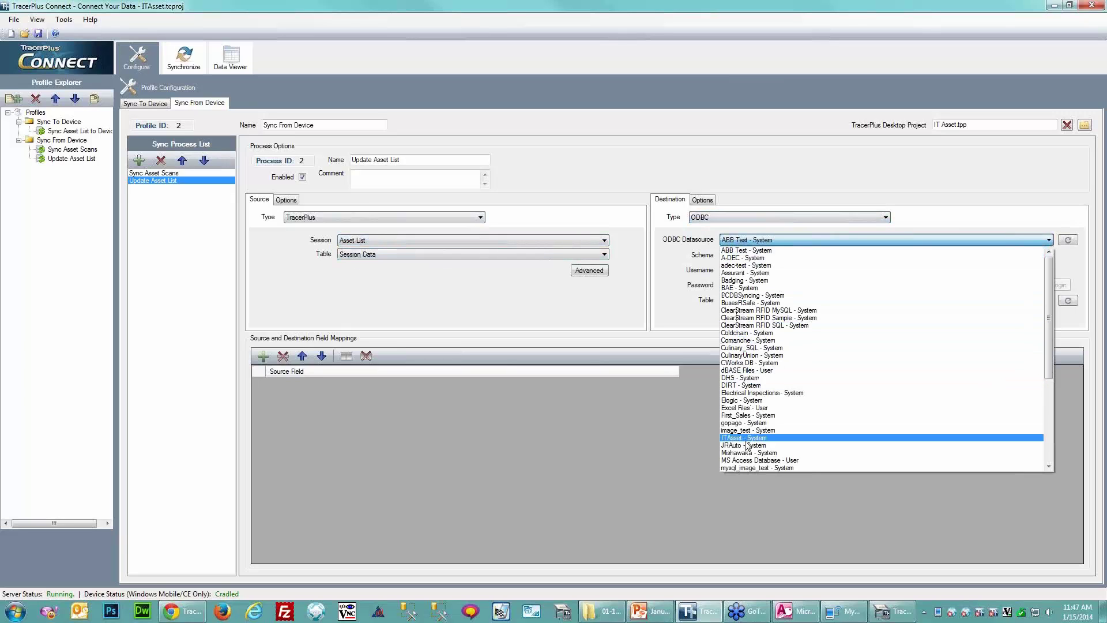
click(747, 439)
click(754, 301)
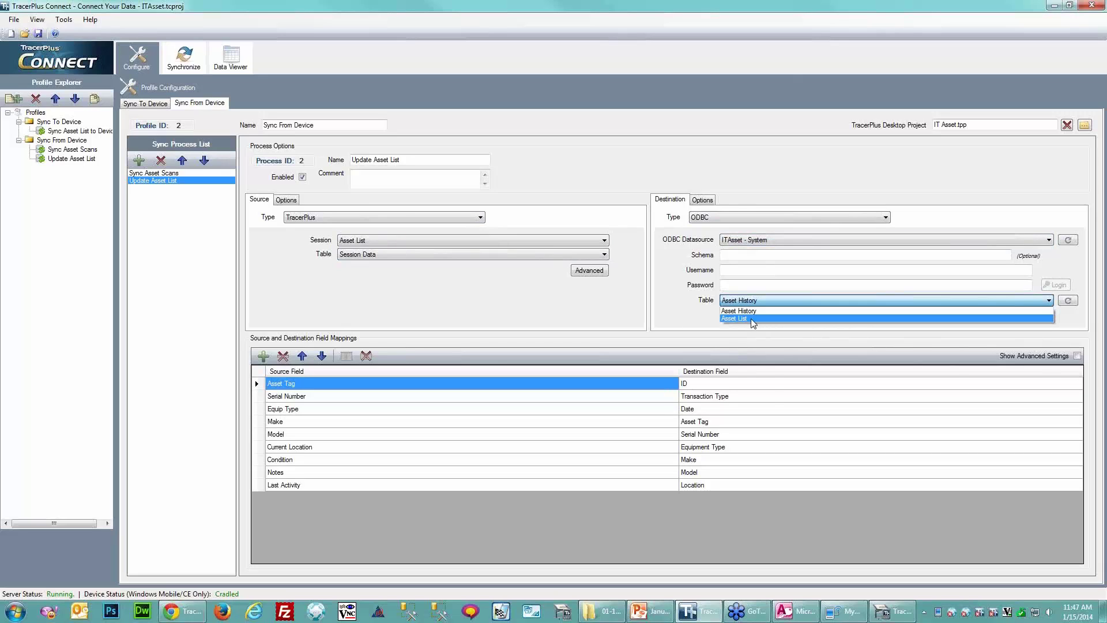
click(753, 319)
Remove the ID destination field from the mappings and map Last Activity to Last Audit.
click(700, 385)
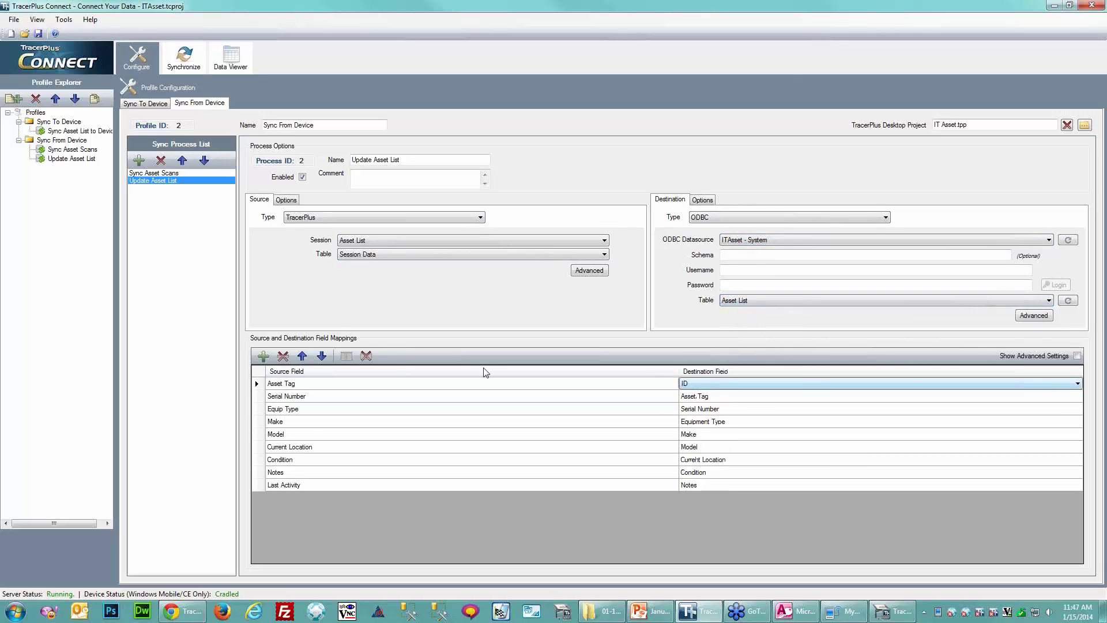
click(283, 357)
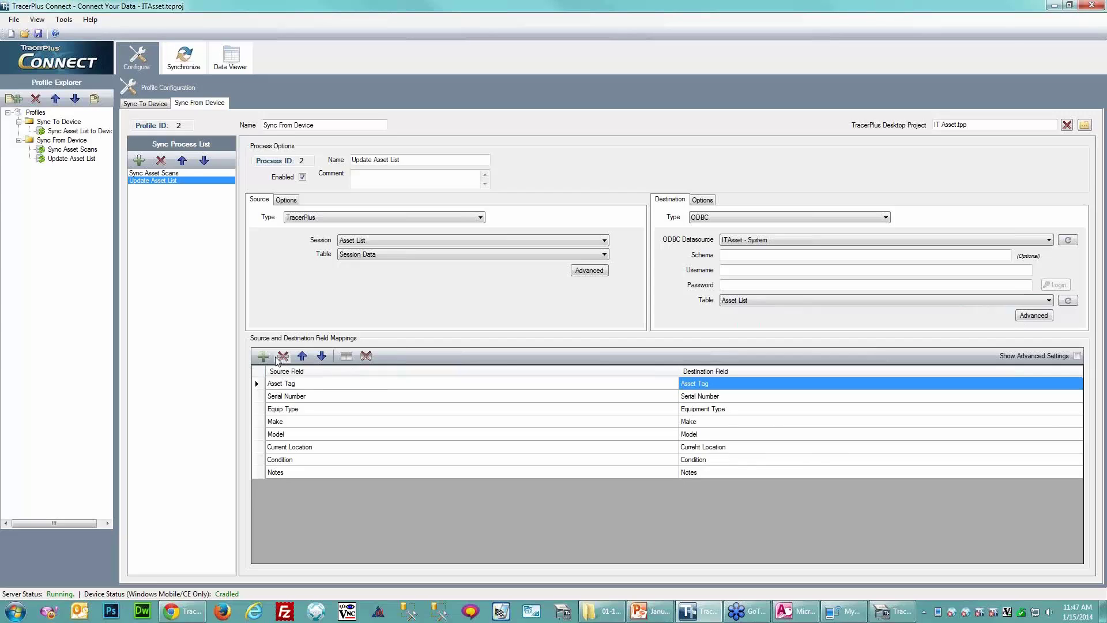
click(698, 489)
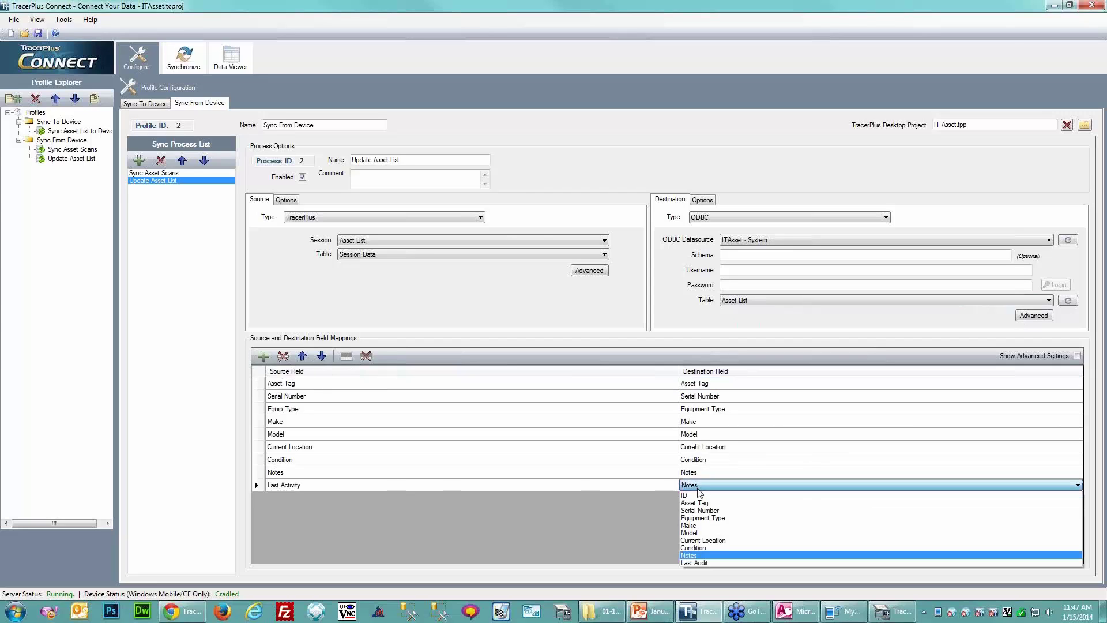
click(698, 563)
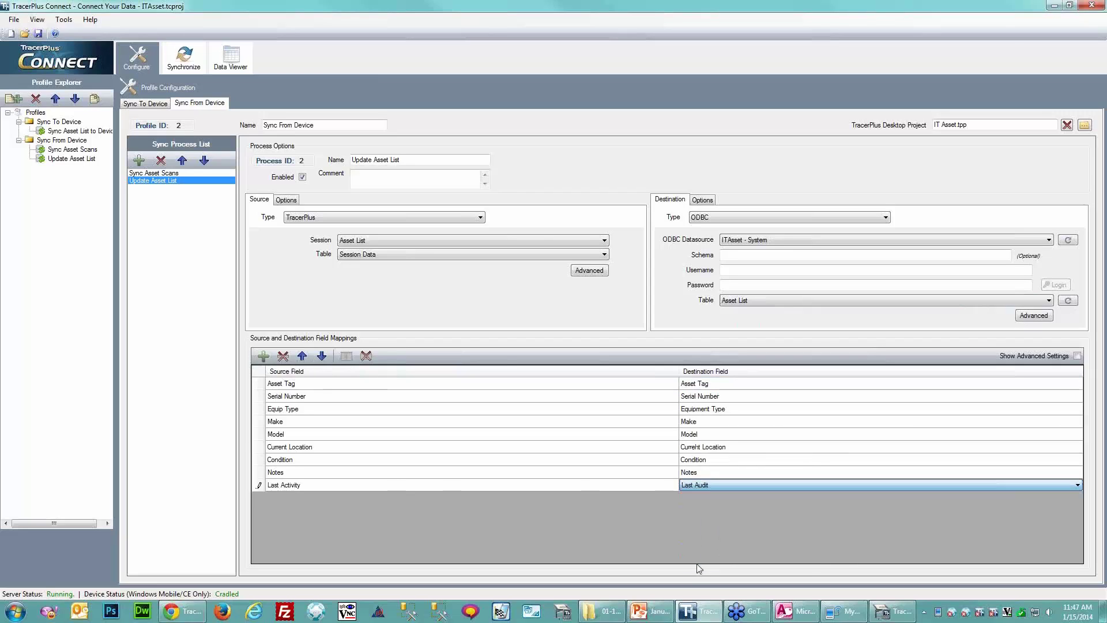
Set the destination's post type to UpdateExistingAppendIfNotFound with Asset Tag as the update field.
click(708, 201)
click(727, 225)
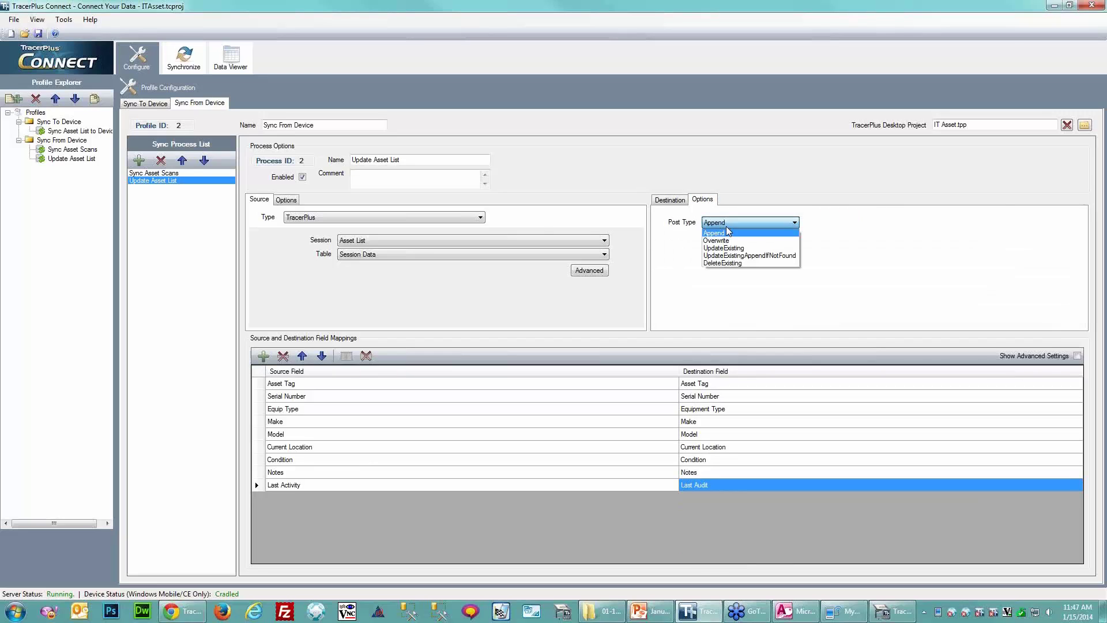
click(744, 256)
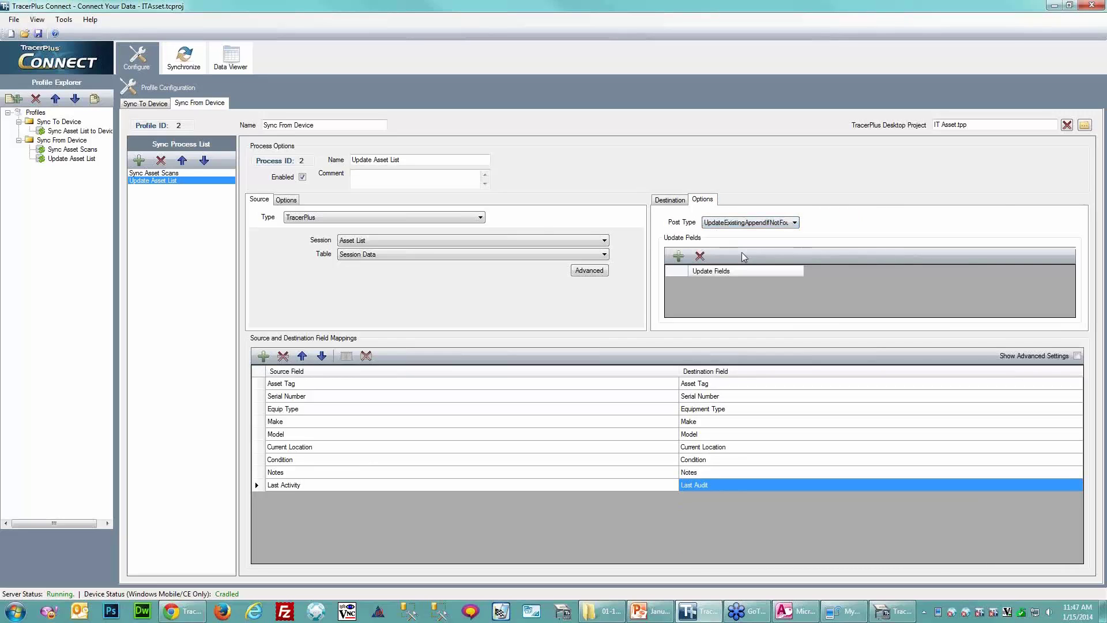
click(679, 256)
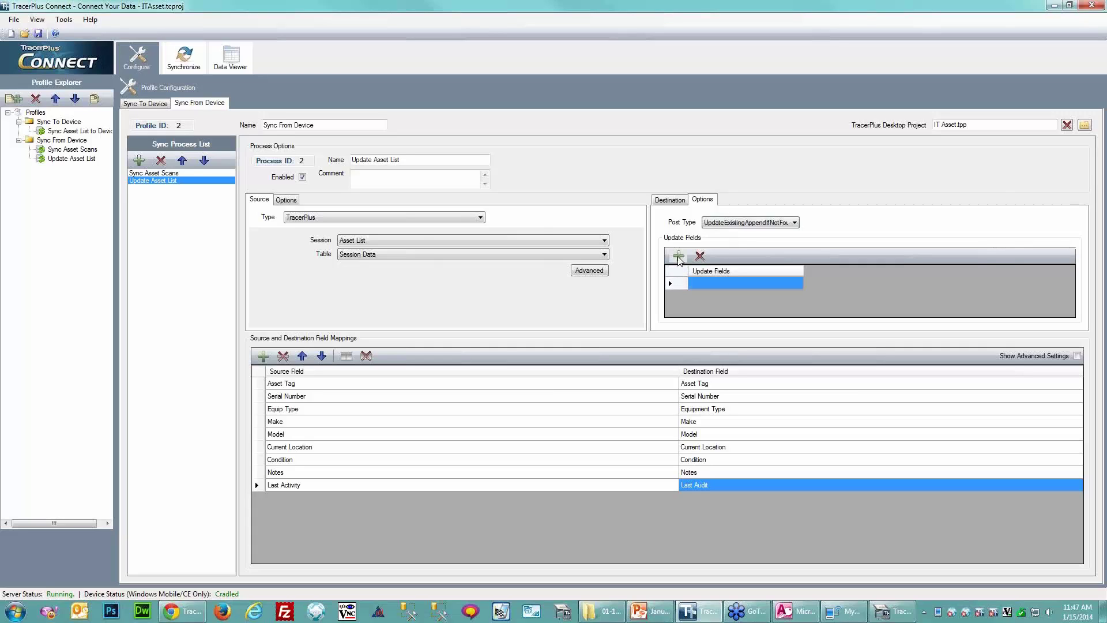
click(732, 281)
click(732, 281)
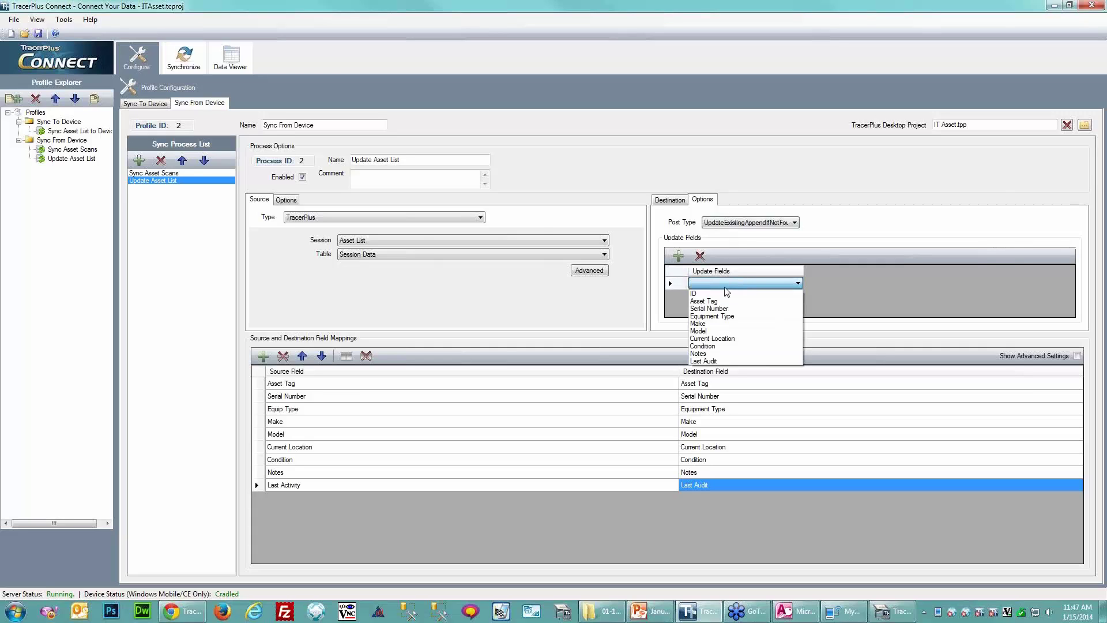
click(712, 301)
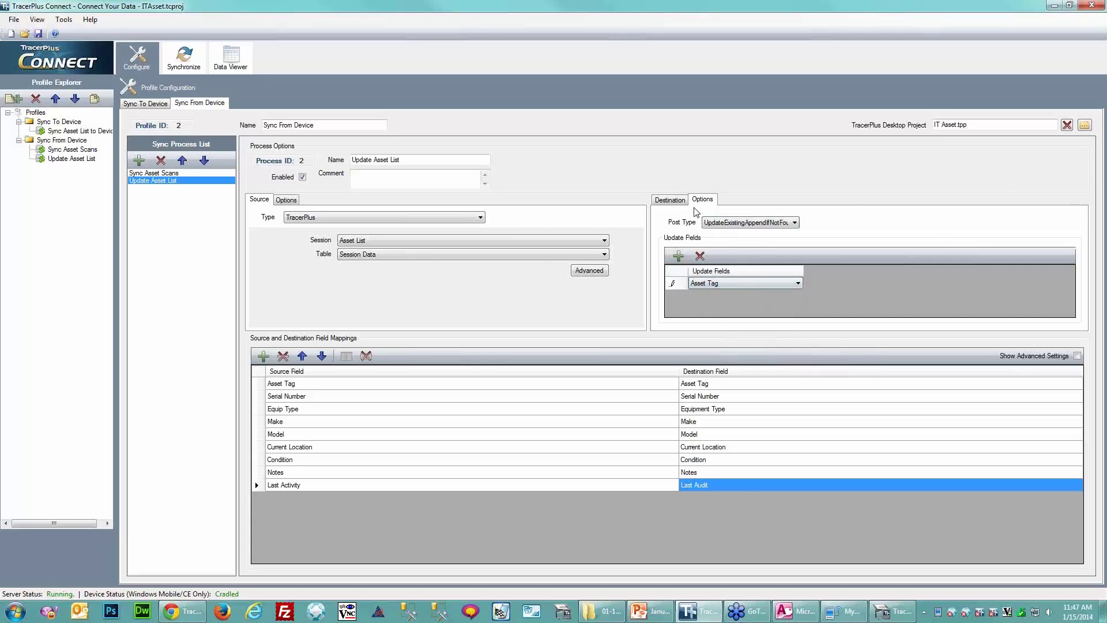
click(668, 200)
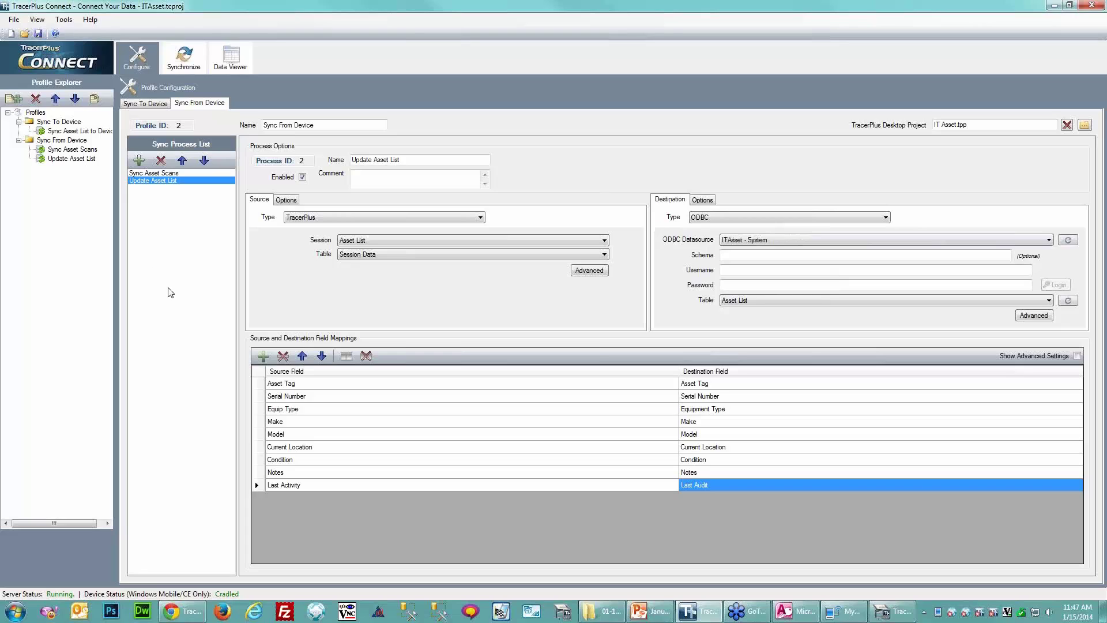
Switch to TracerPlus Desktop and duplicate the Sync To Device button, placing the copy below the original on the Sync form.
click(184, 58)
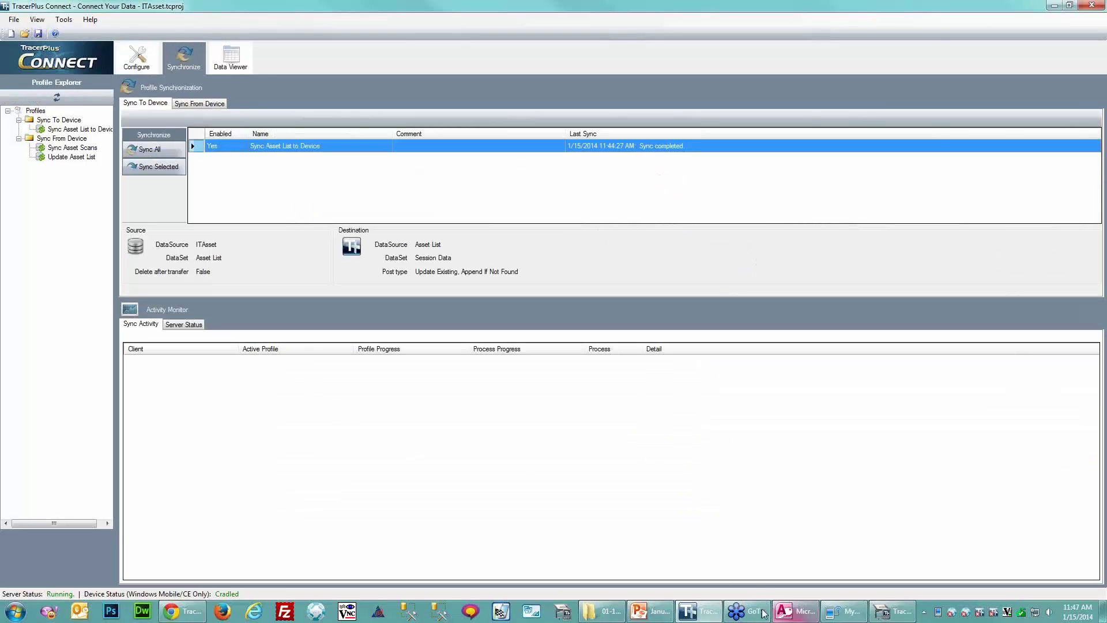
click(894, 611)
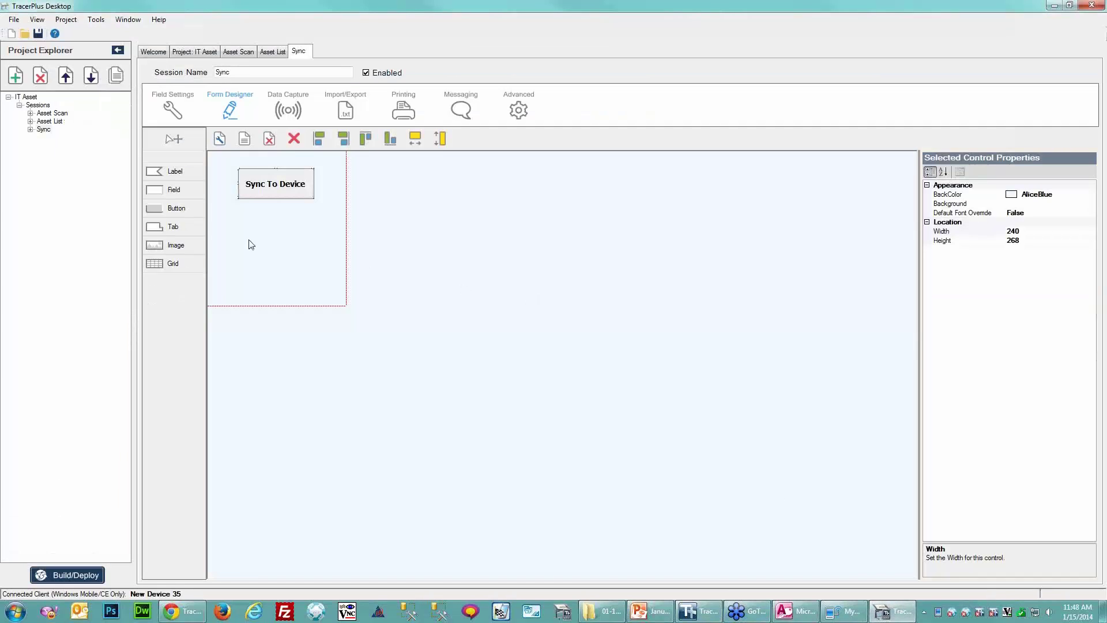
click(263, 183)
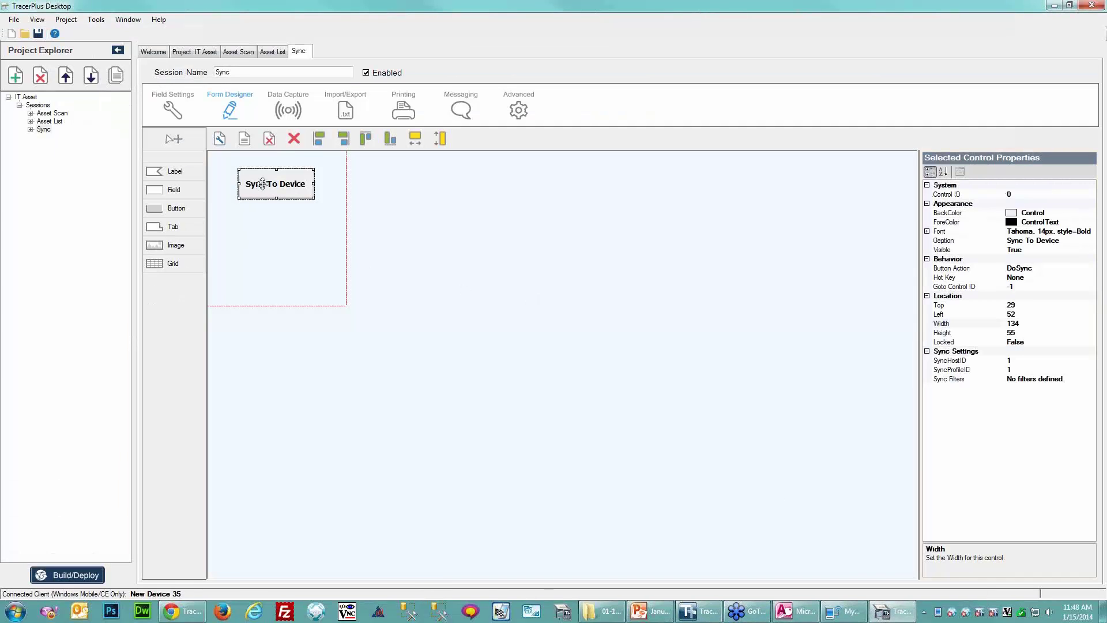
right_click(262, 183)
click(286, 205)
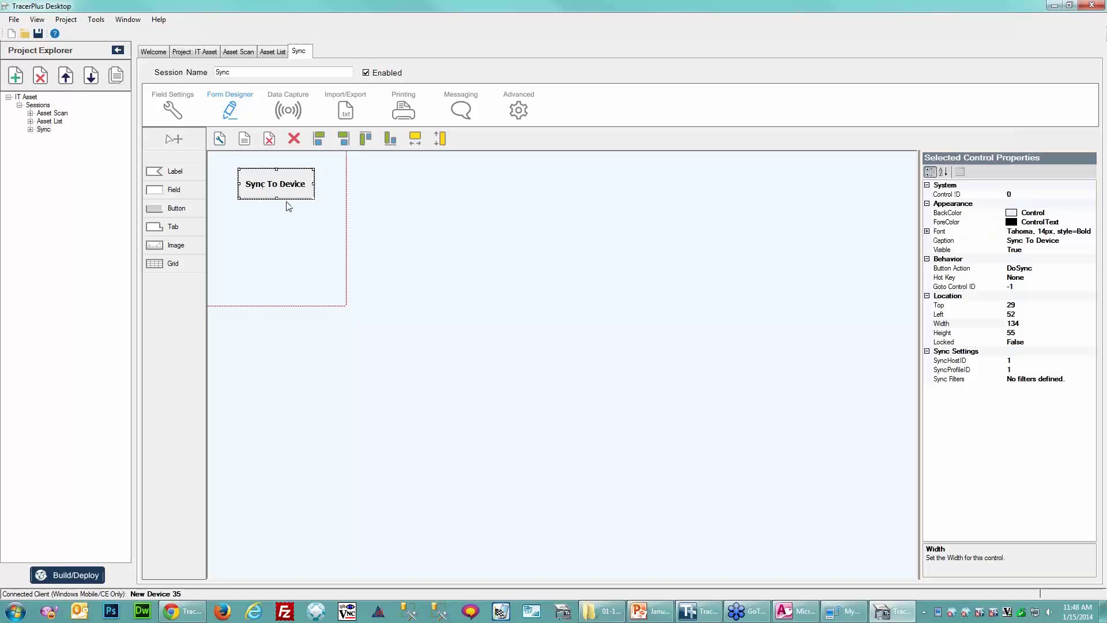
click(242, 227)
right_click(242, 225)
click(267, 234)
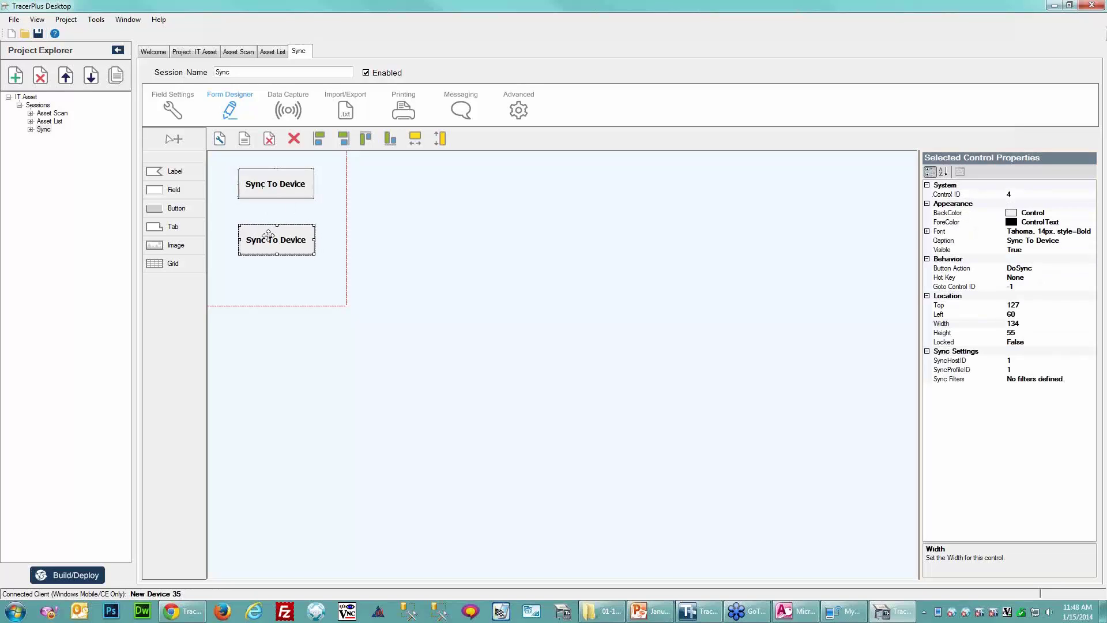
drag(268, 234, 268, 232)
Set the duplicated button's caption to Sync From Device and its SyncProfileID to 2.
click(1034, 241)
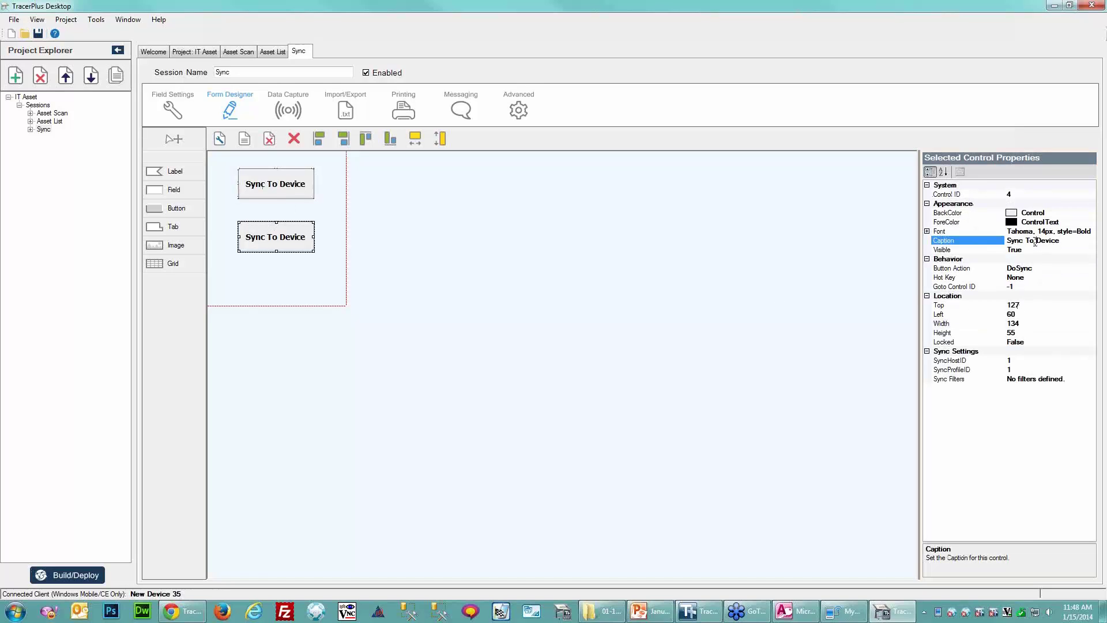
double_click(1028, 241)
text(From)
key(Down)
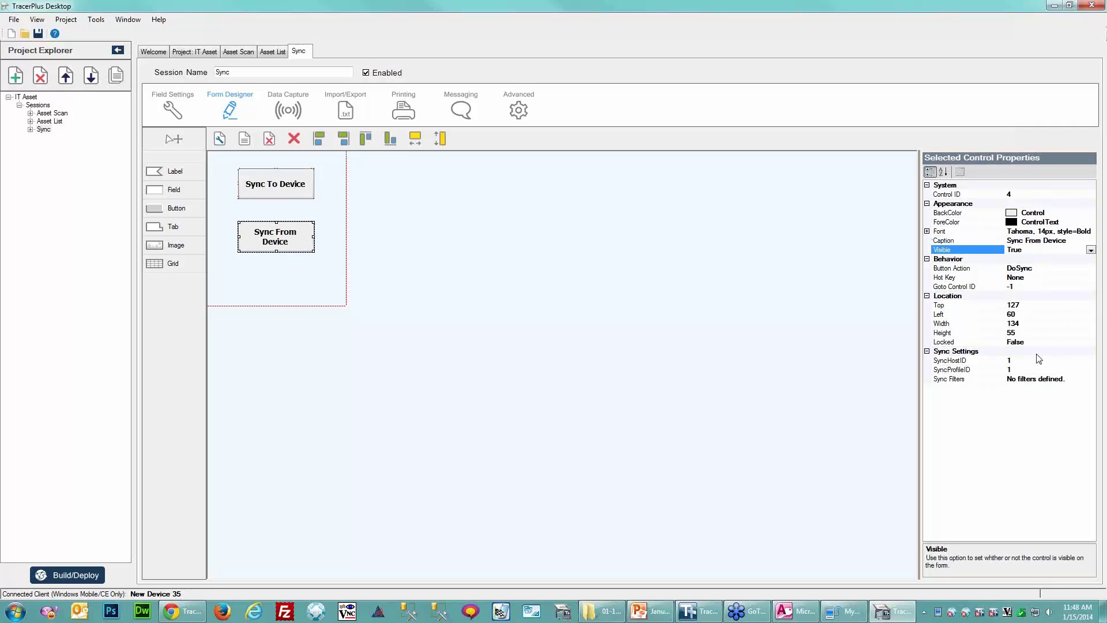
click(1021, 370)
key(BackSpace)
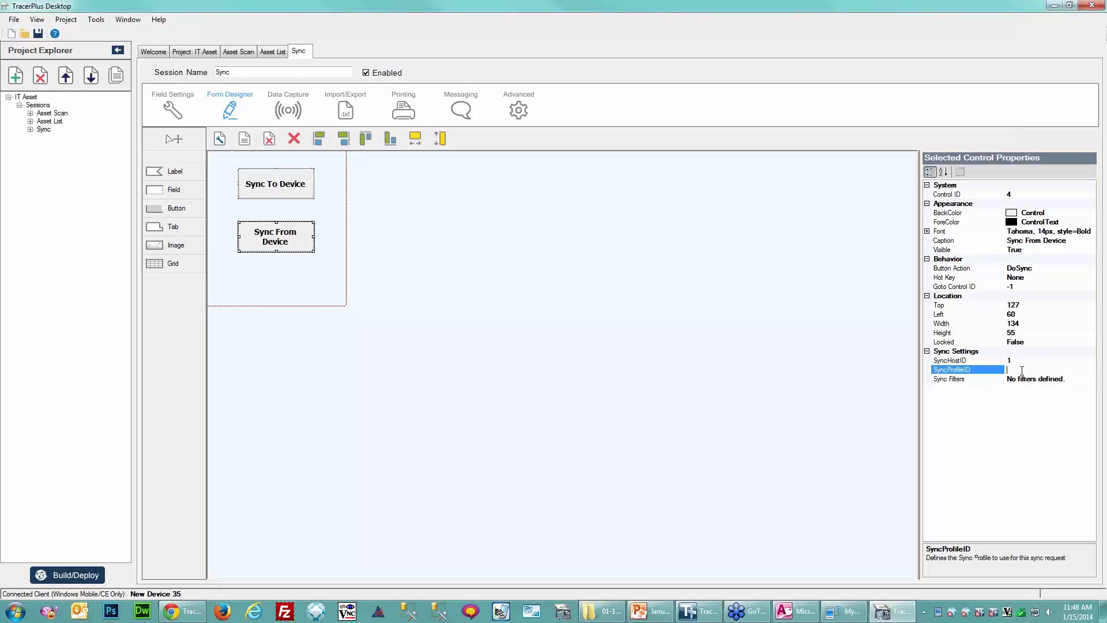
text(2)
click(687, 369)
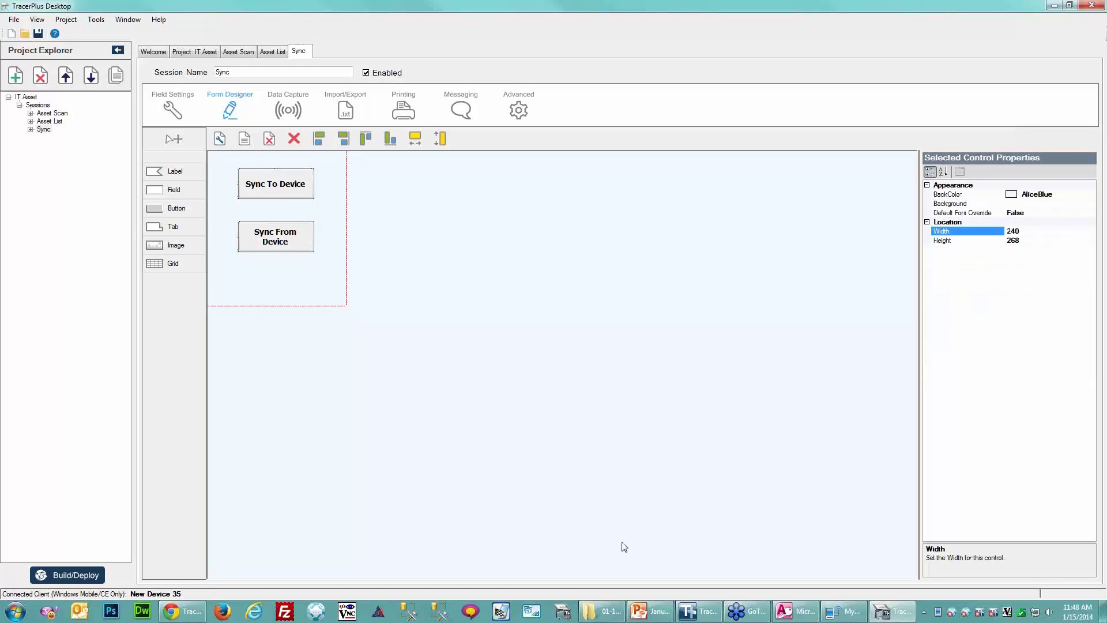
Switch to TracerPlus Connect and check the Profile ID of the Sync From Device profile.
click(687, 611)
click(137, 56)
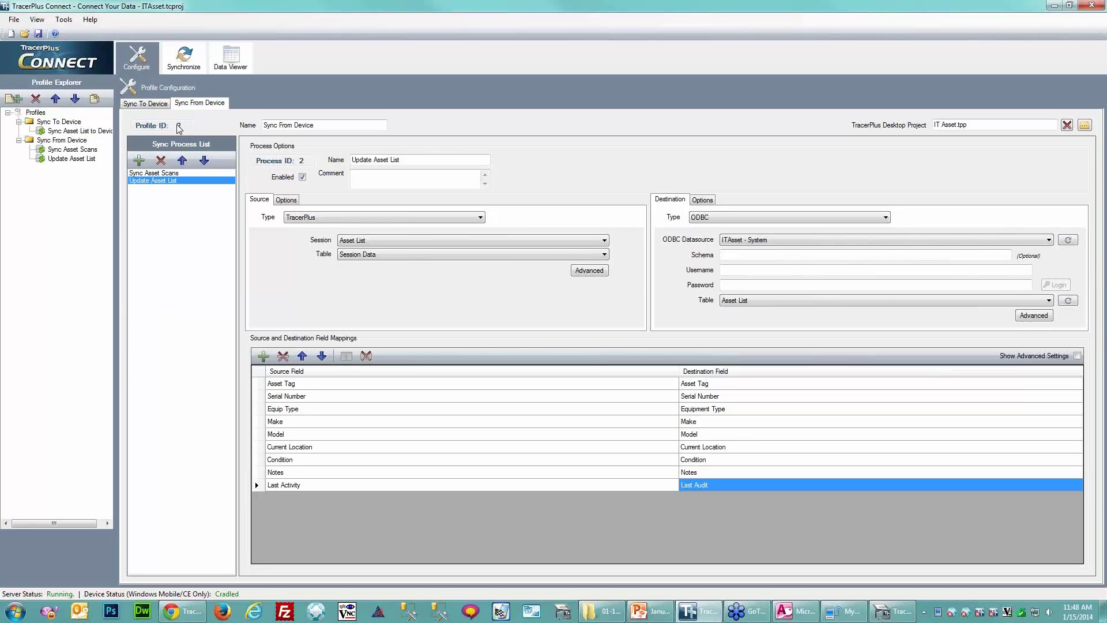
click(1056, 6)
Build the IT Asset project and deploy it to the connected Windows Mobile device.
click(104, 573)
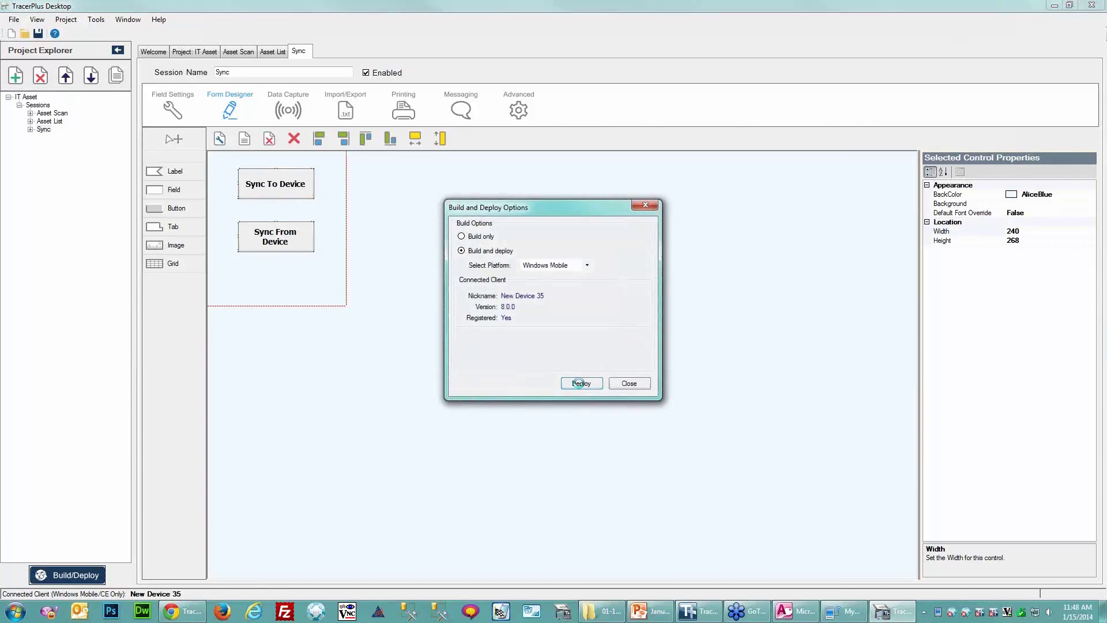
click(580, 383)
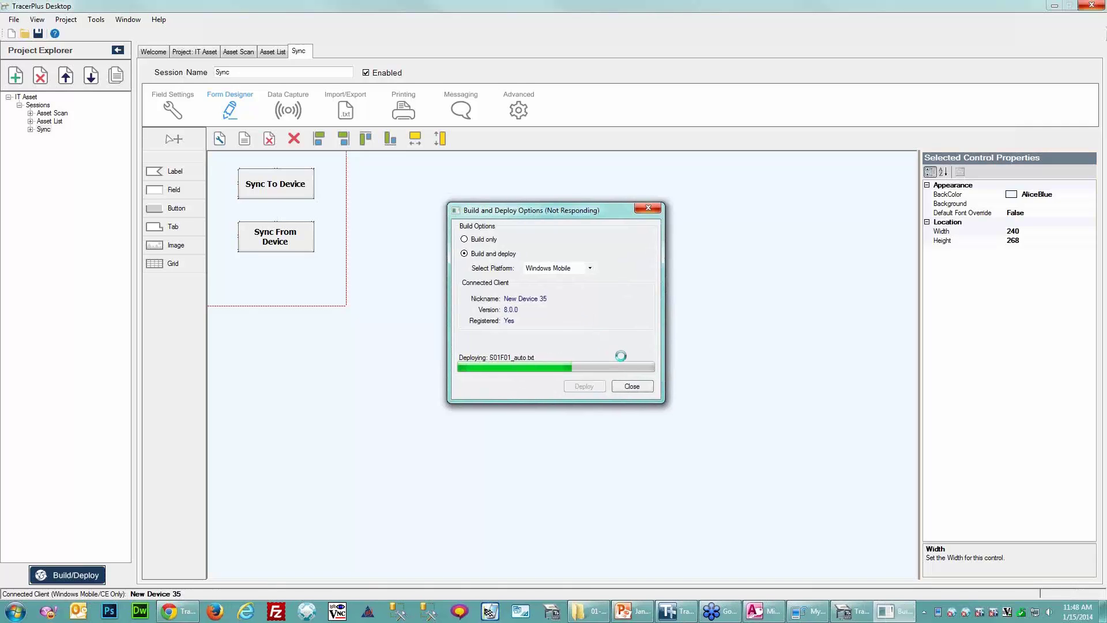
click(628, 384)
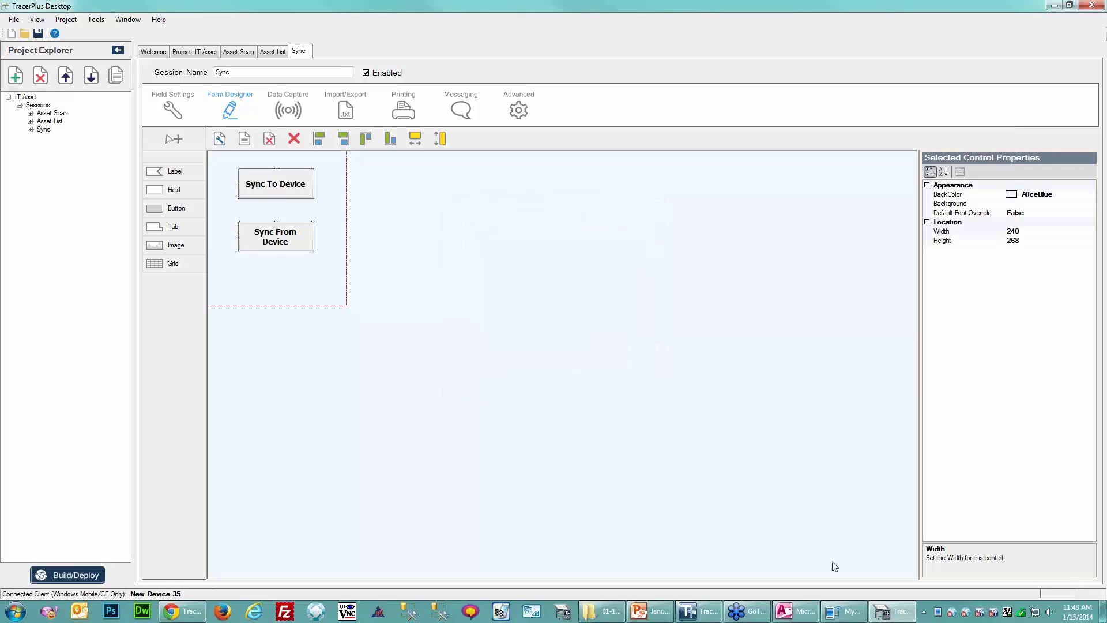
Switch to MyMobiler and review the Asset Scan records stored on the device, returning to its home screen.
click(843, 611)
drag(800, 124, 628, 83)
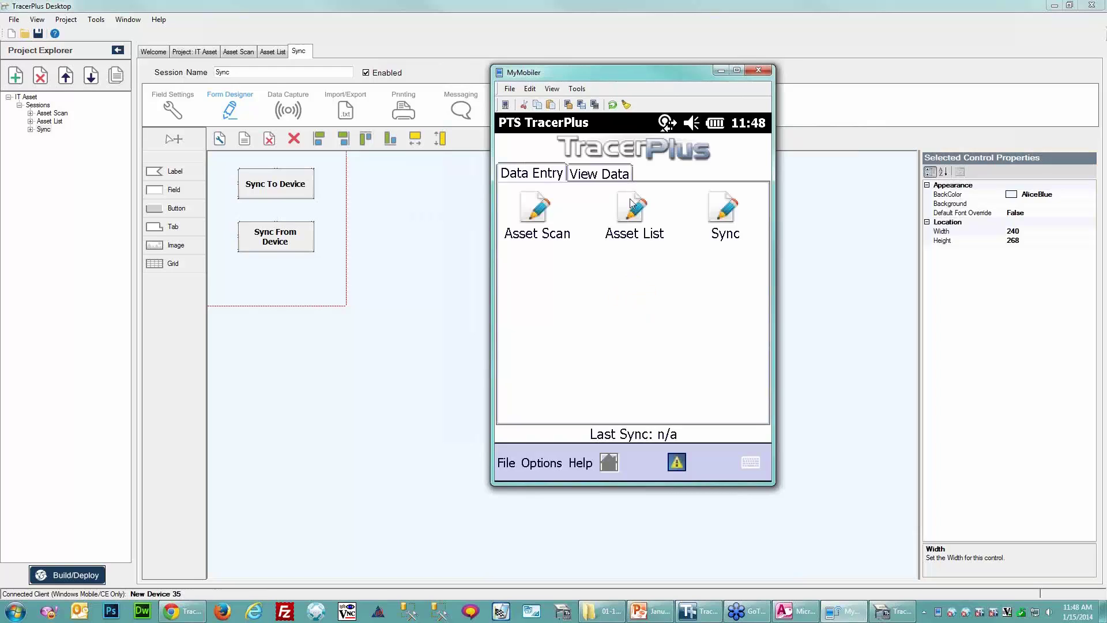
click(533, 213)
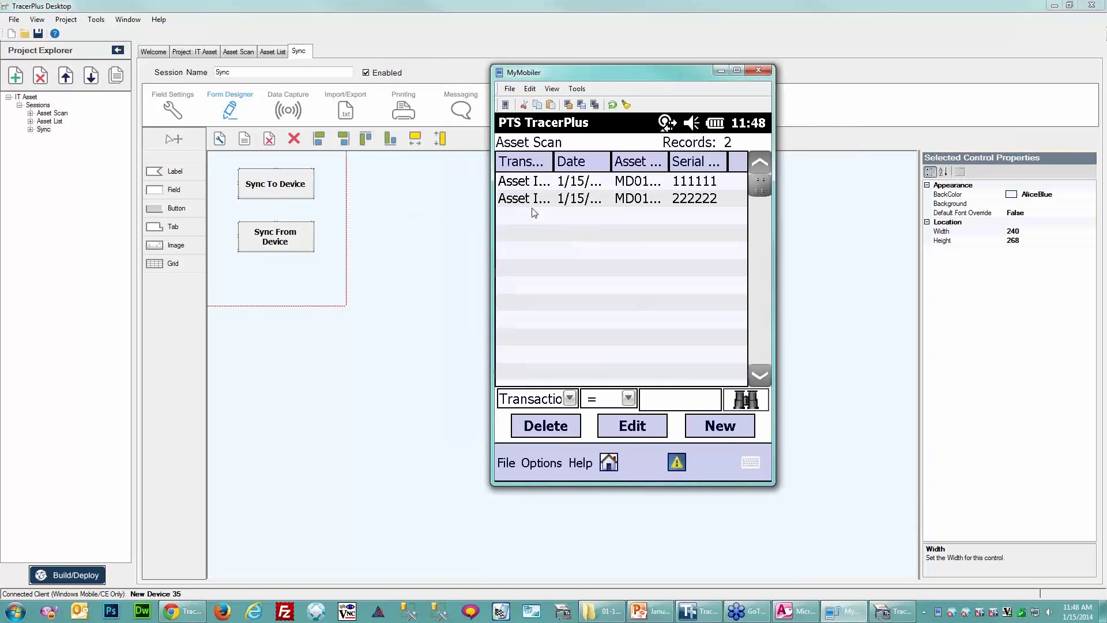
click(608, 463)
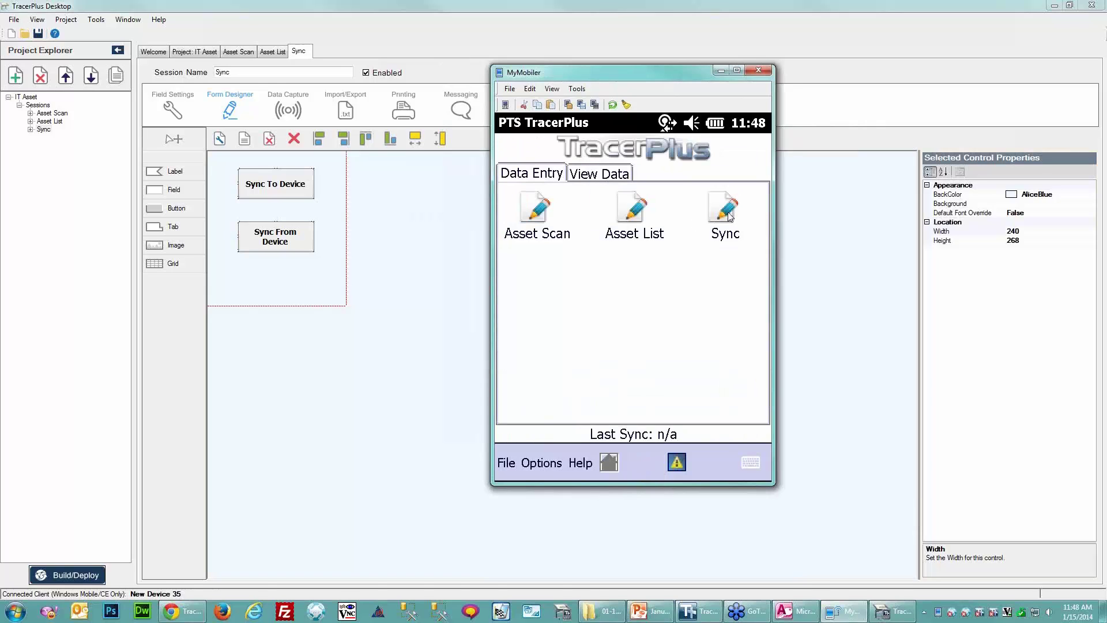
Run Sync From Device in the device's Sync session, with TracerPlus Connect showing its synchronization activity.
click(729, 216)
click(689, 609)
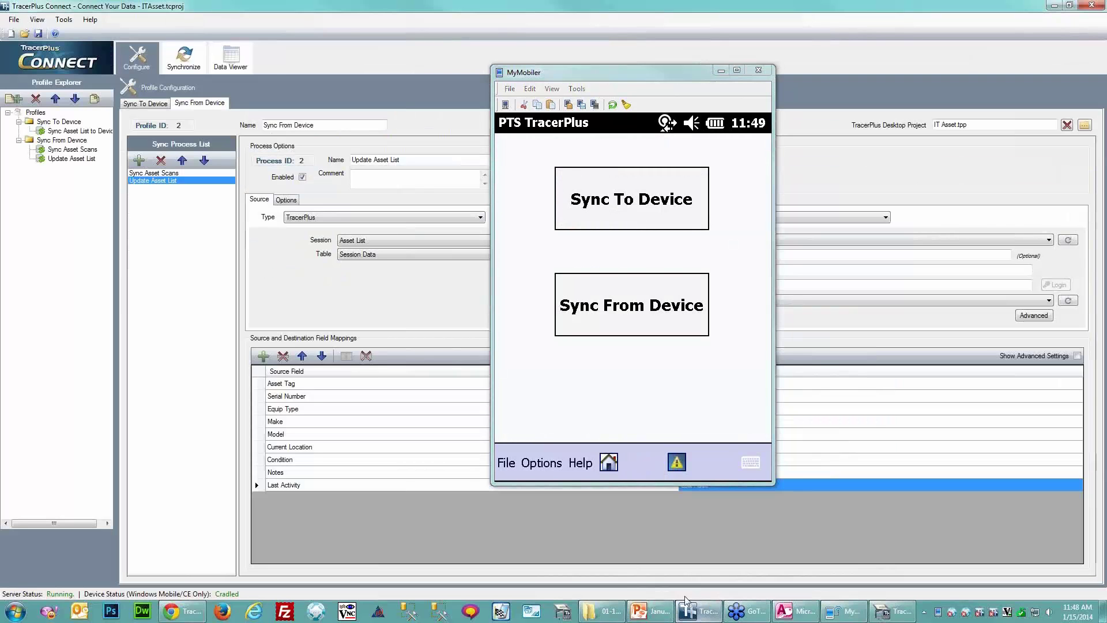
click(184, 58)
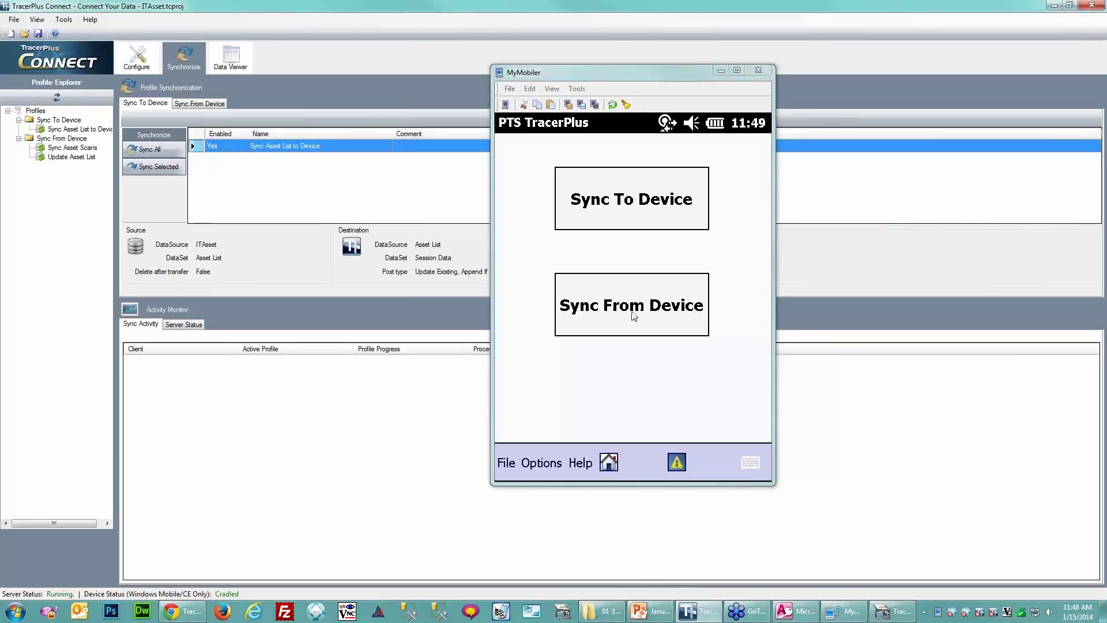
click(634, 315)
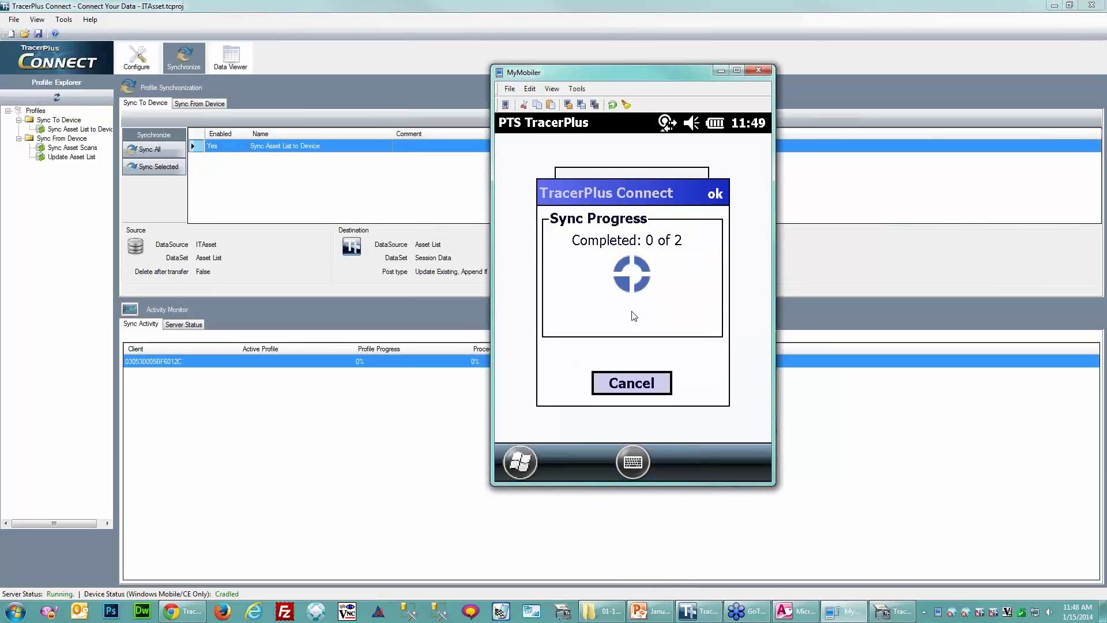
drag(603, 75, 421, 80)
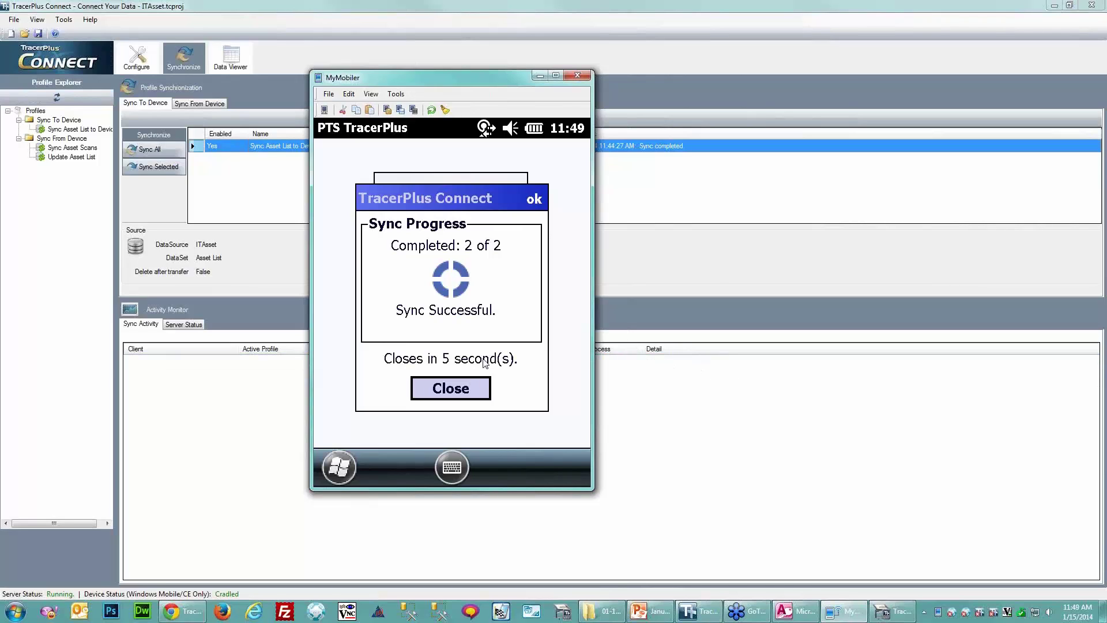
click(449, 388)
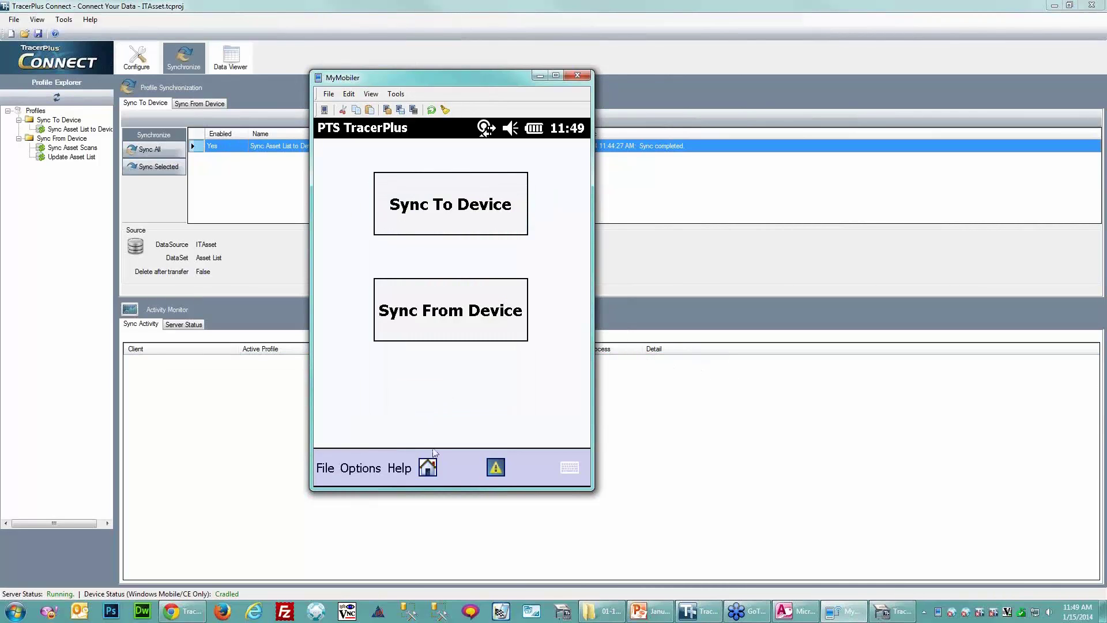
Inspect the Asset Scan session on the device for remaining records and return to the home screen.
click(429, 468)
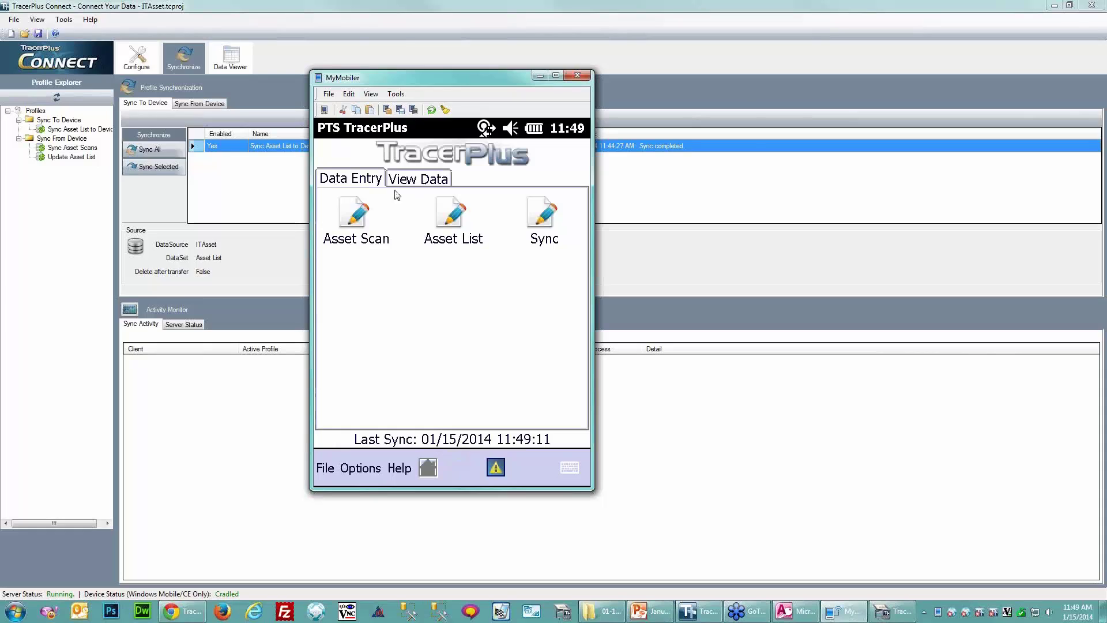
click(360, 211)
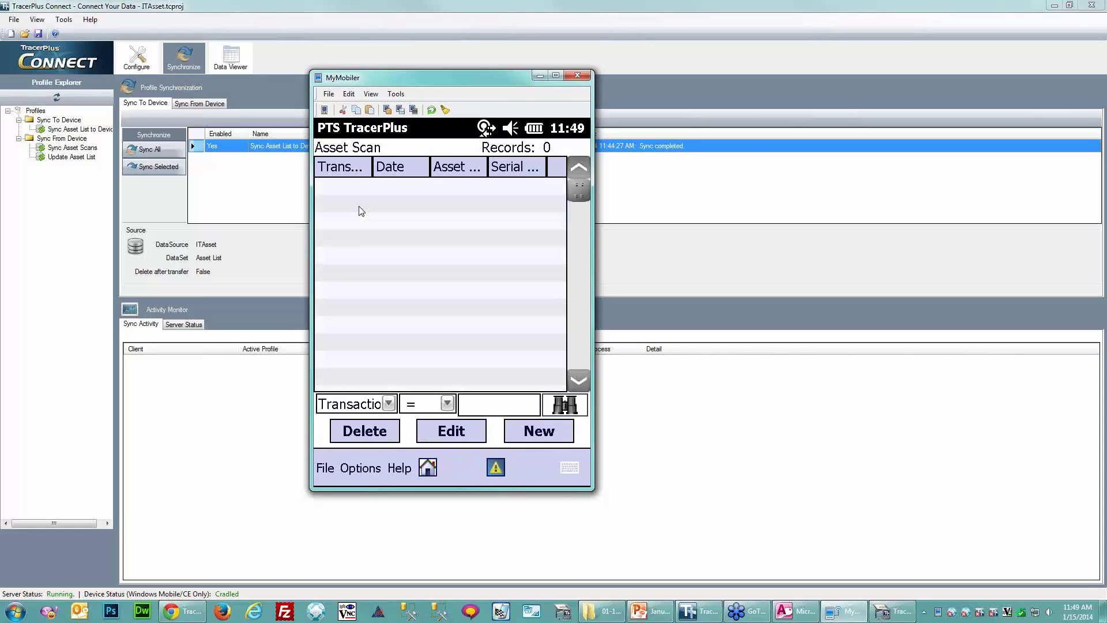
click(428, 468)
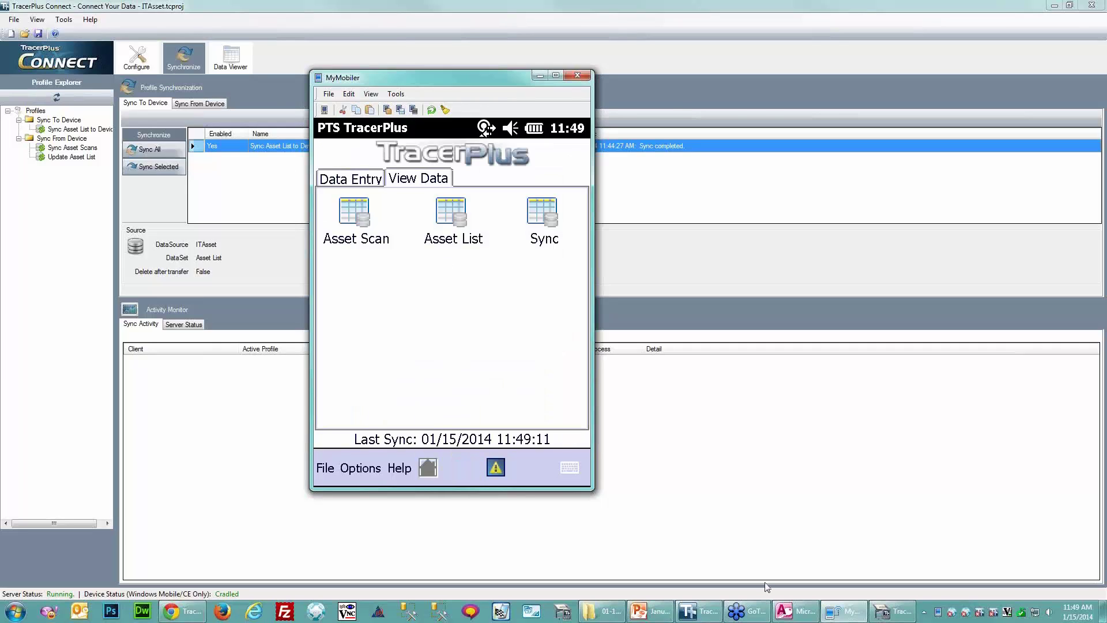
Switch to Microsoft Access and examine the synced data in the Asset History and Asset List tables.
click(795, 611)
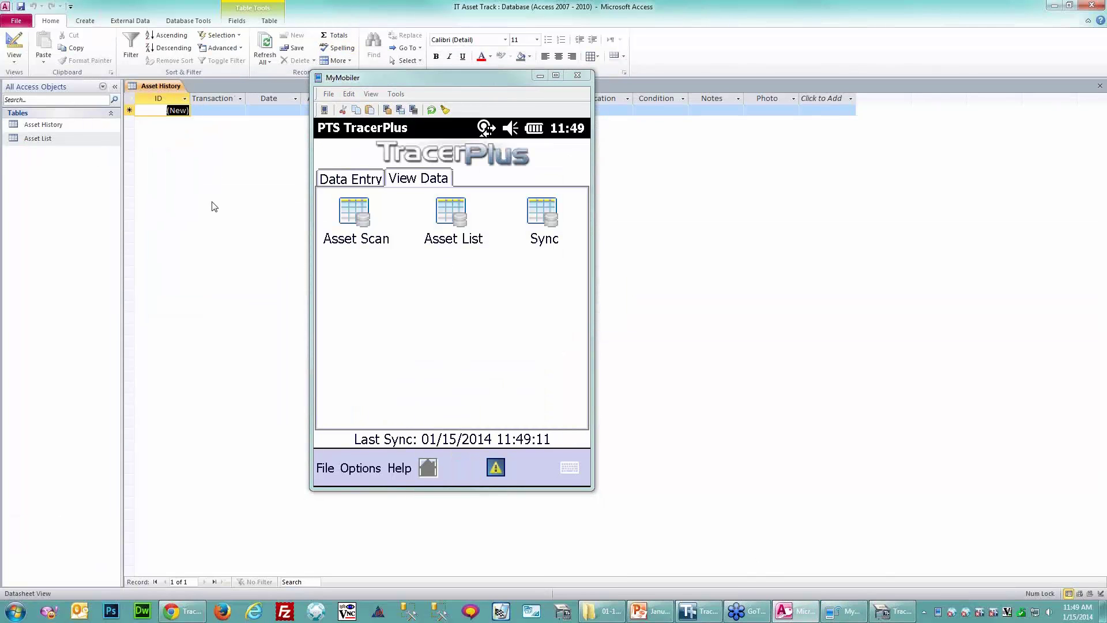
click(541, 76)
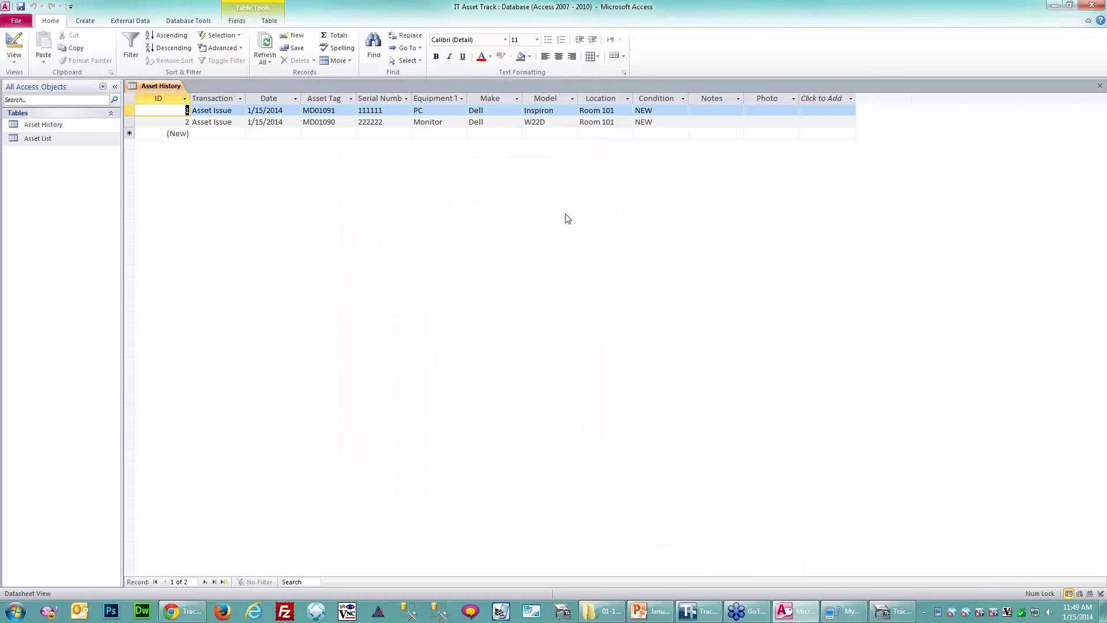
double_click(66, 144)
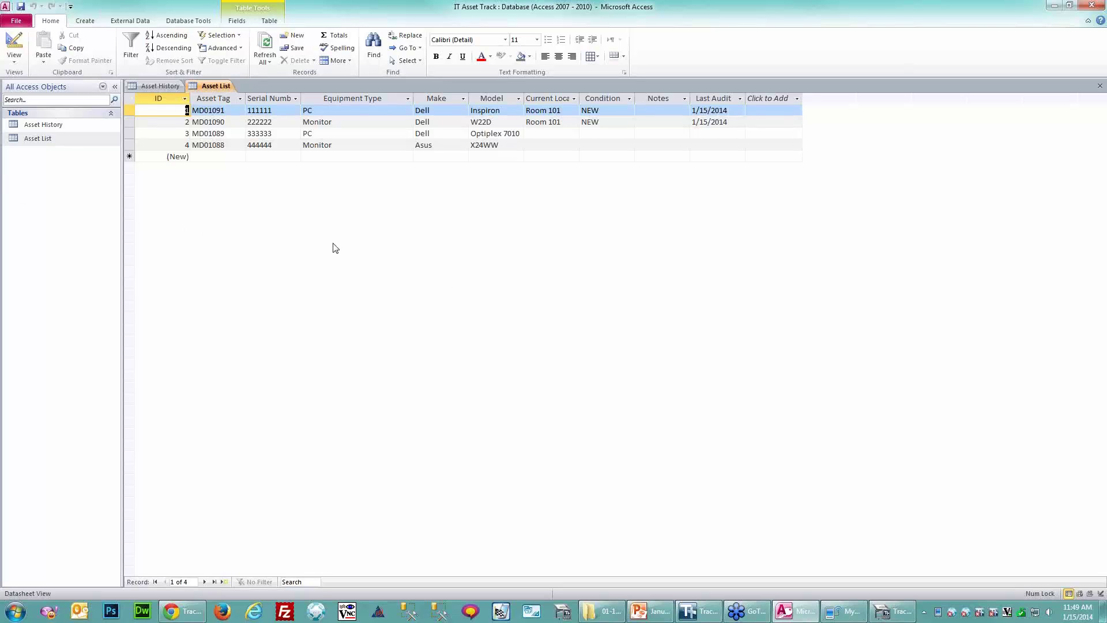
Switch to TracerPlus Desktop and review the drop-down items of the Location field in the Asset Scan session.
click(888, 609)
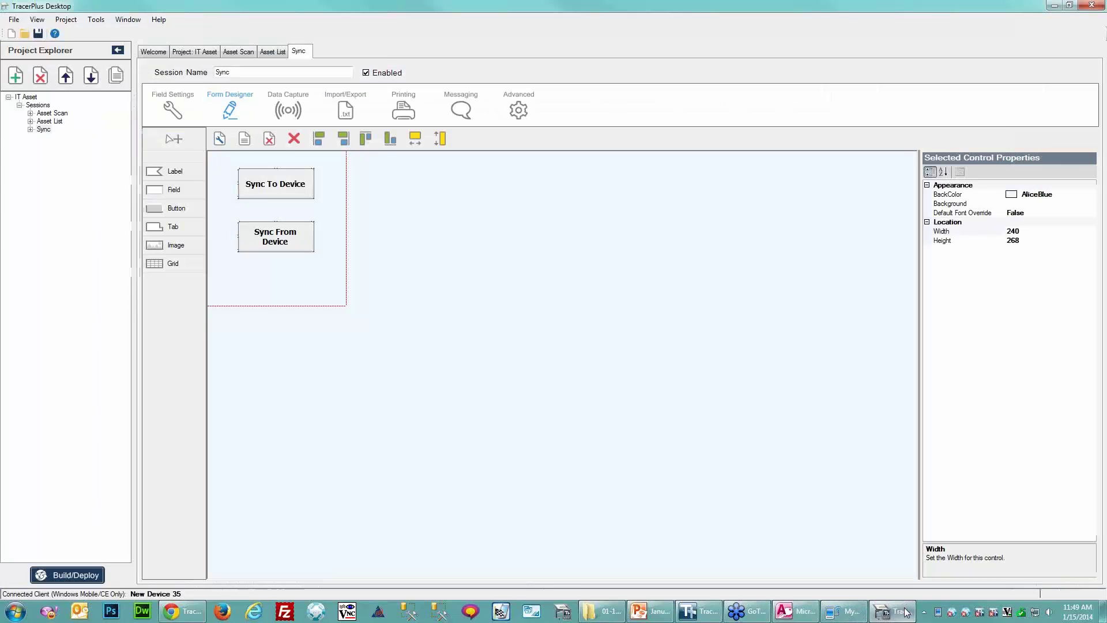
click(64, 113)
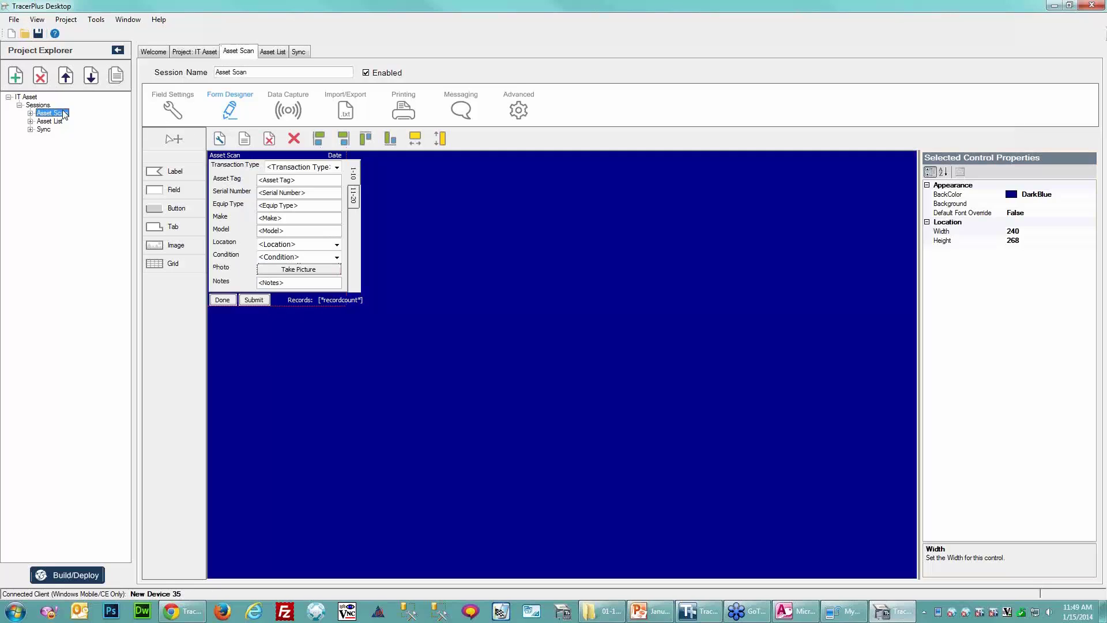
click(172, 108)
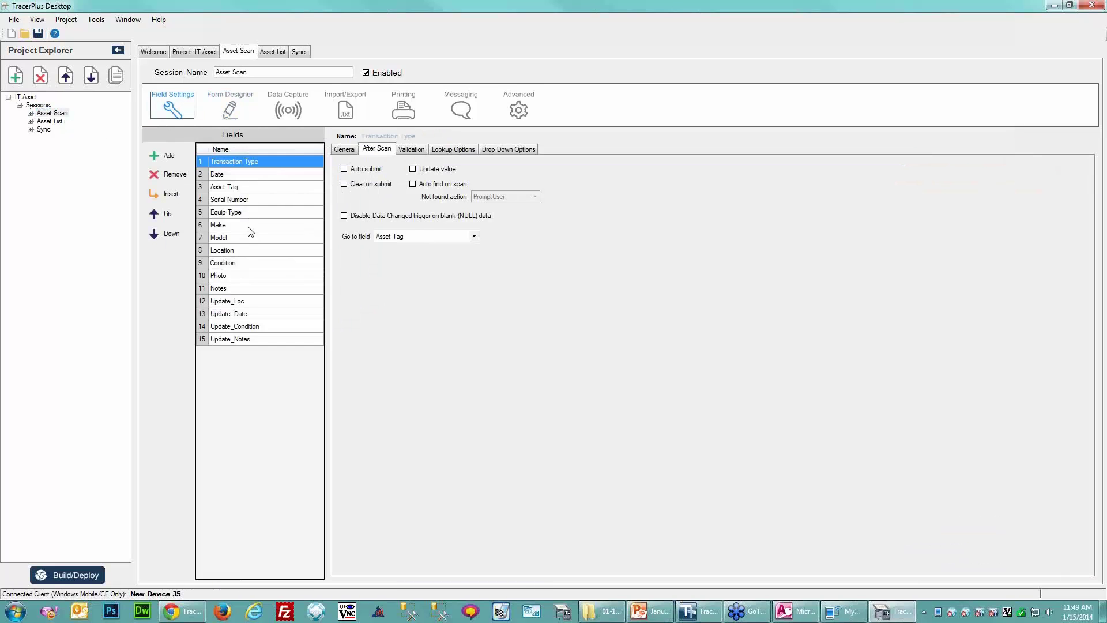
click(247, 250)
click(502, 151)
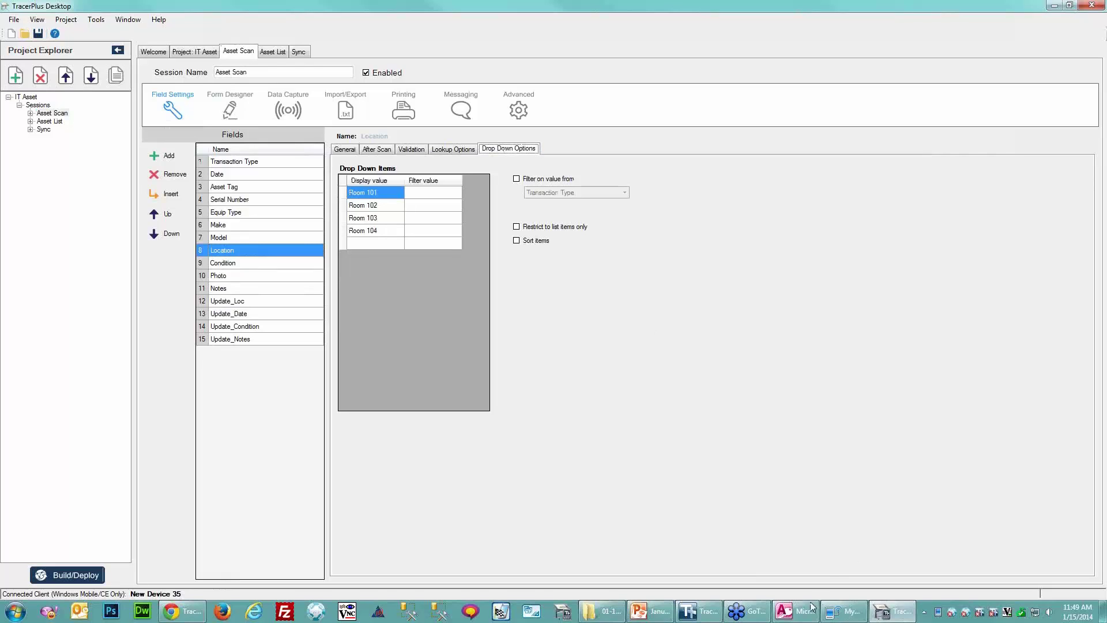
Switch to Microsoft Access and design a new table with an AutoNumber field ID and a Text field Location.
mouse_move(806, 614)
click(798, 612)
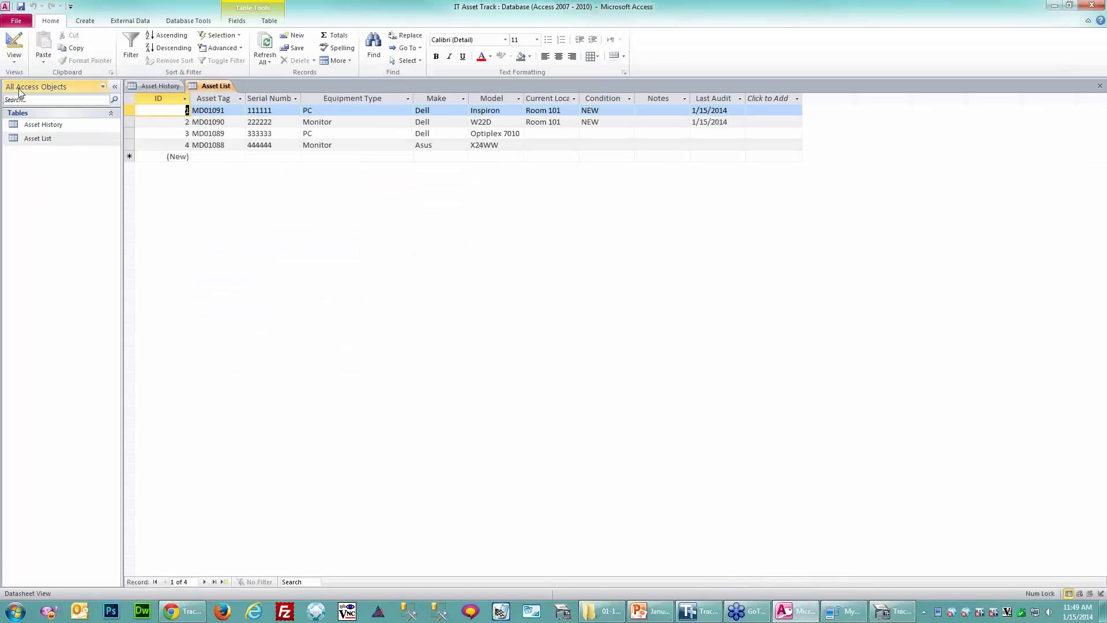
click(84, 22)
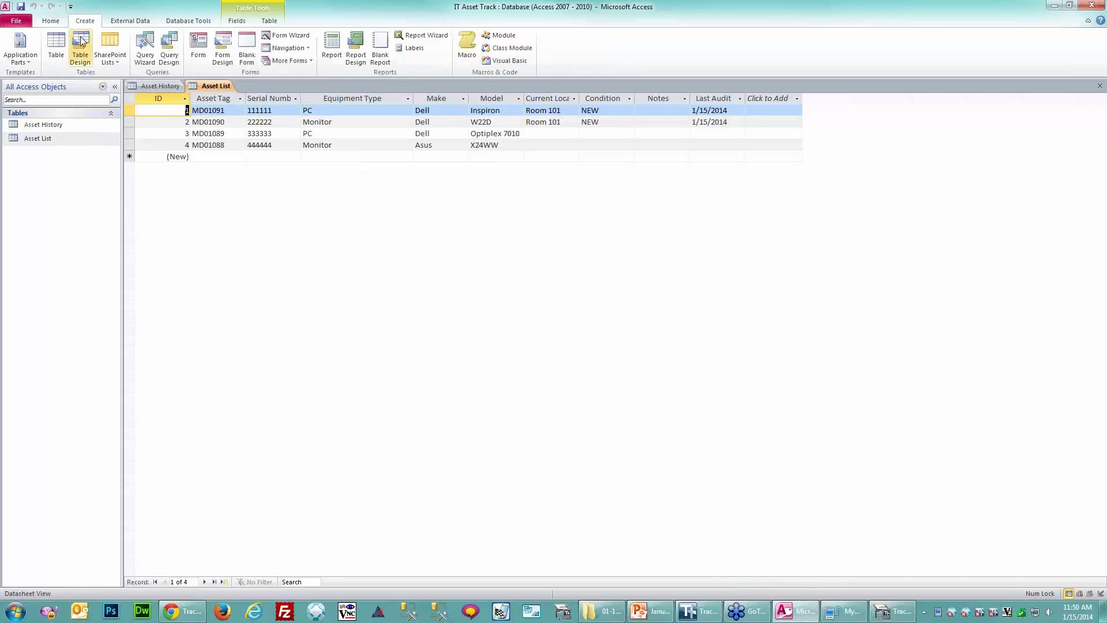
click(80, 49)
text(ID)
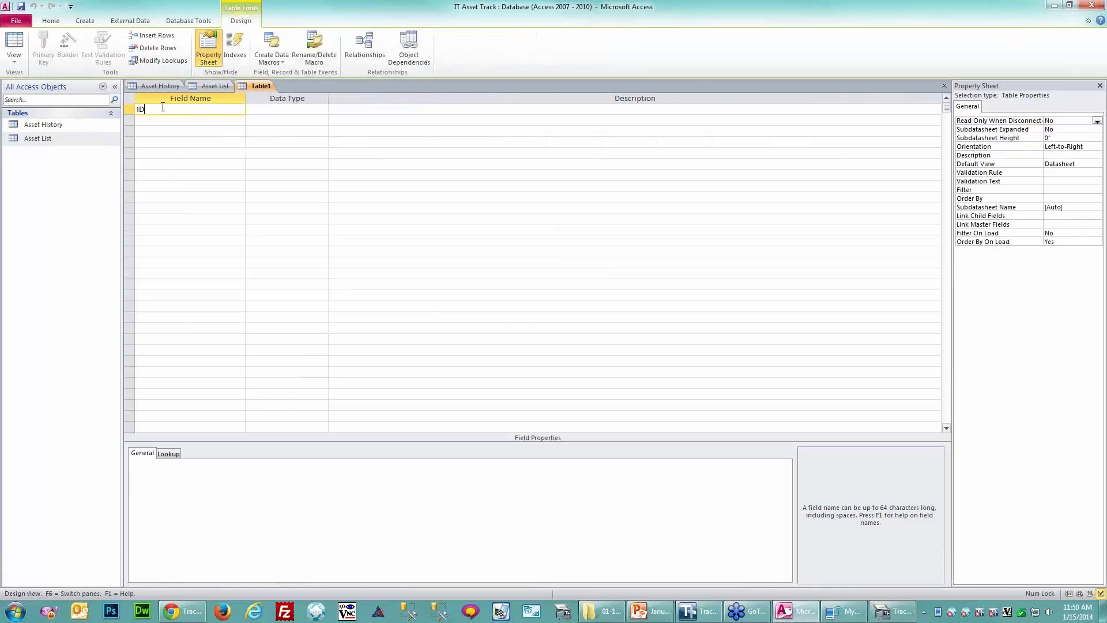
key(Tab)
text(a)
key(Tab)
key(Tab)
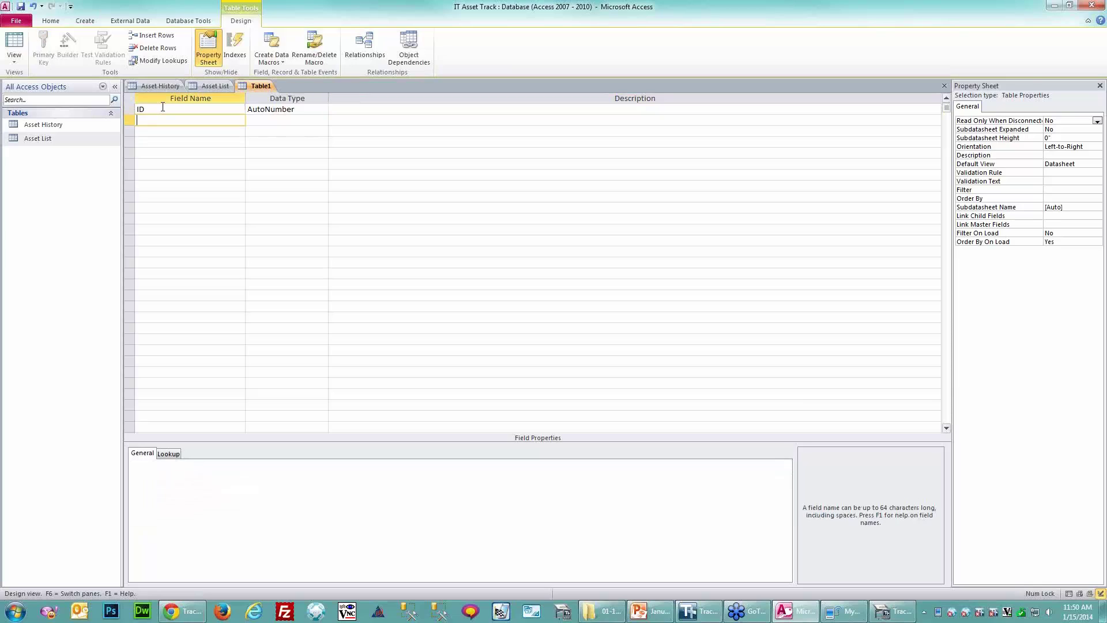
text(Location)
key(Tab)
key(Tab)
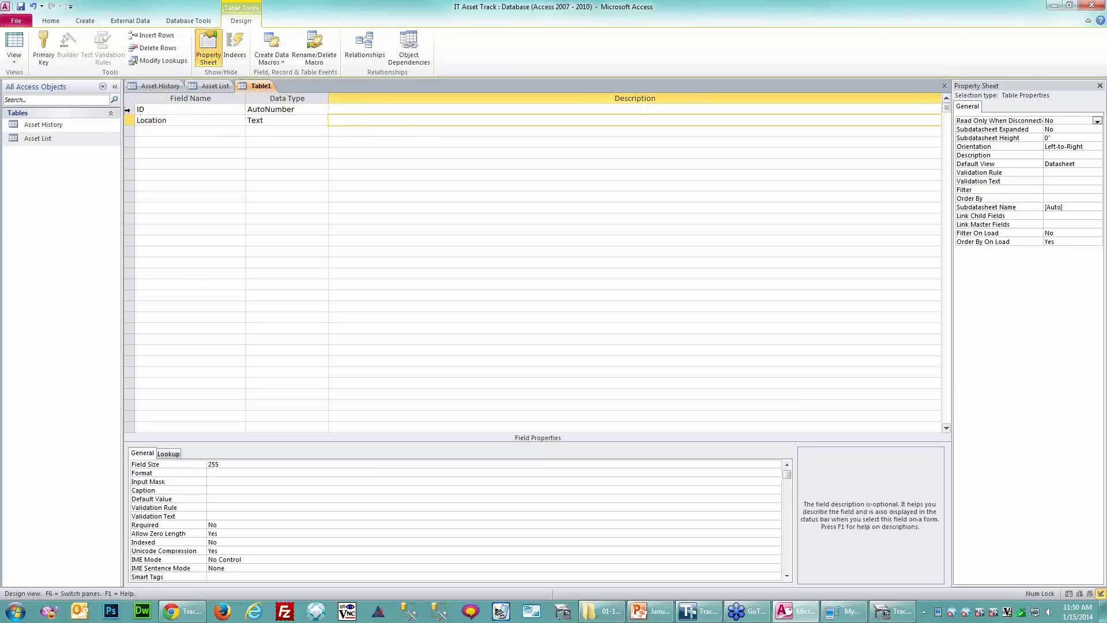
Make ID the primary key and save the table as Locations, opening it in Datasheet view.
click(128, 110)
click(43, 49)
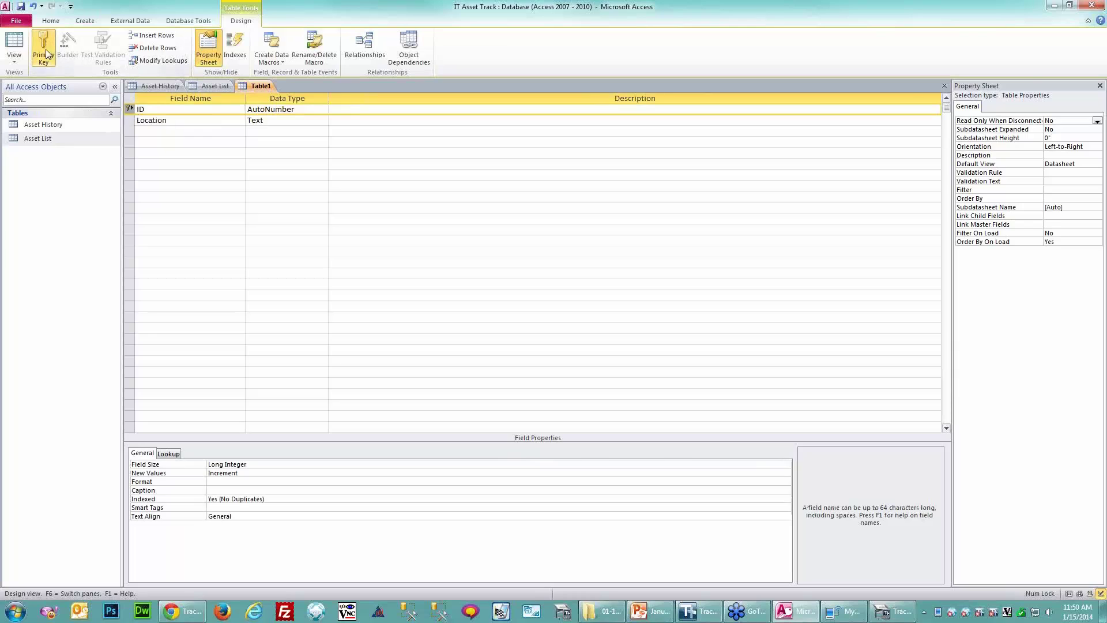
click(17, 56)
click(529, 337)
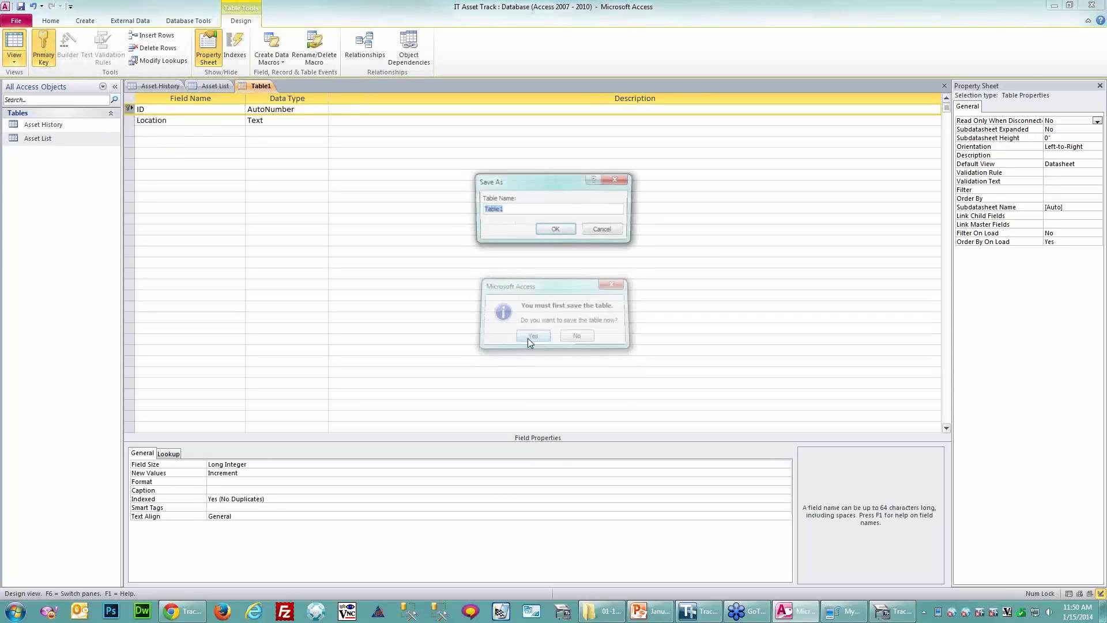
text(Lb)
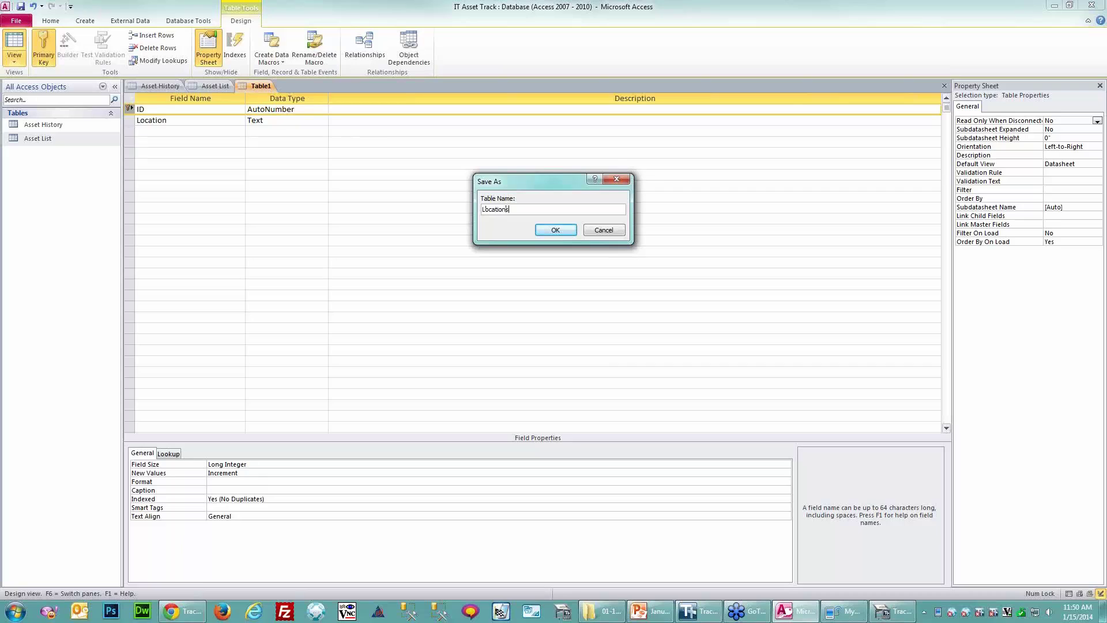
click(555, 230)
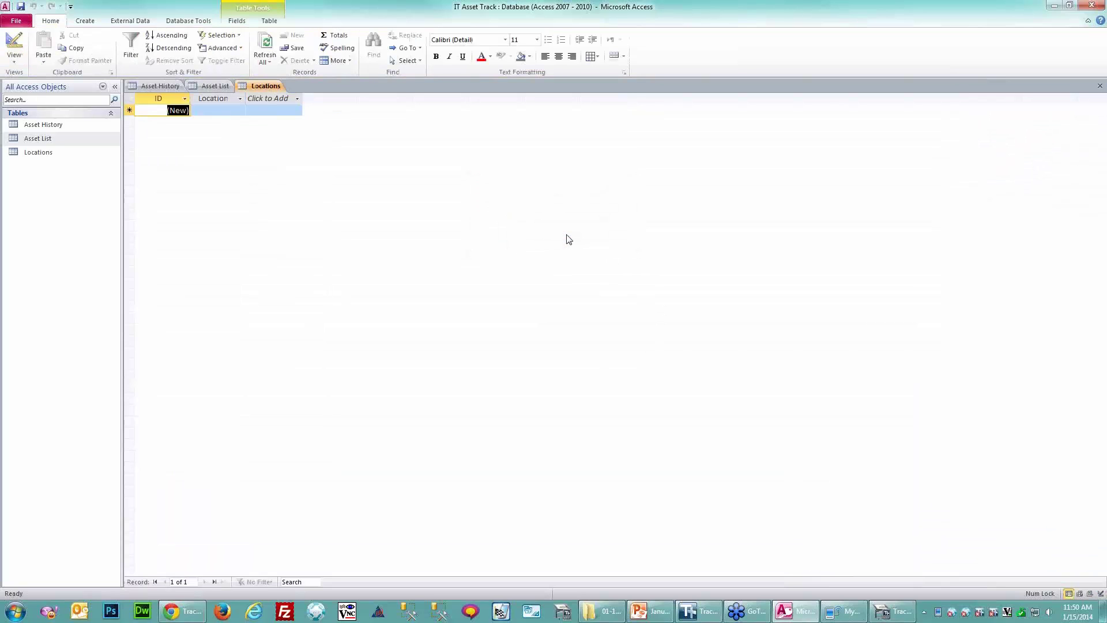
Enter the records Office 1, Office 2, Office 3, Office 4 and Office 5 in the Location field of the Locations table.
click(215, 110)
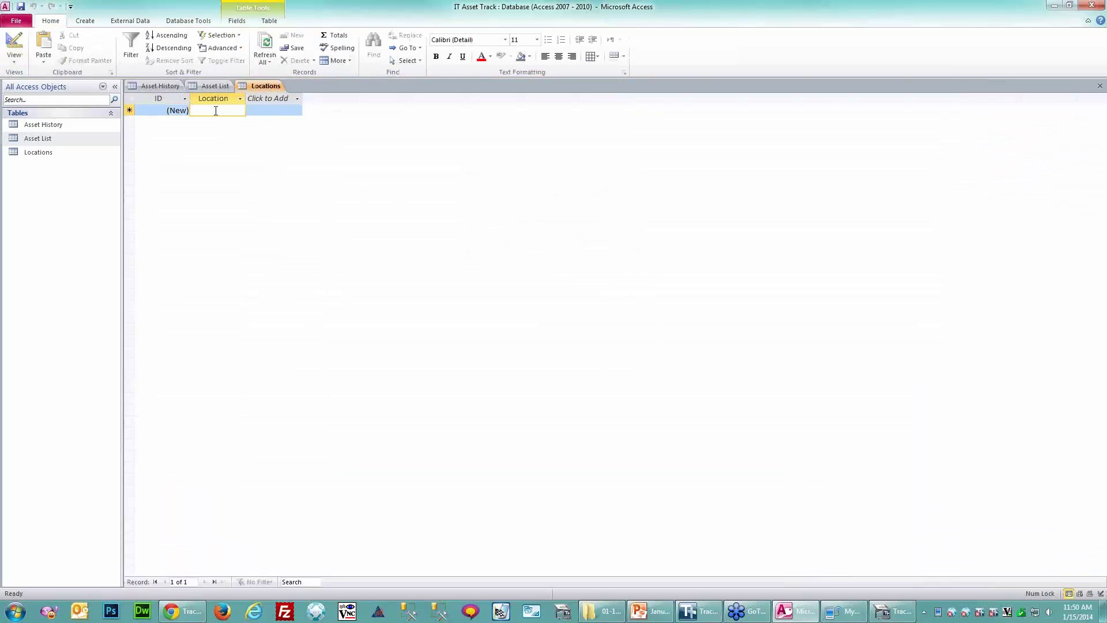
text(Office)
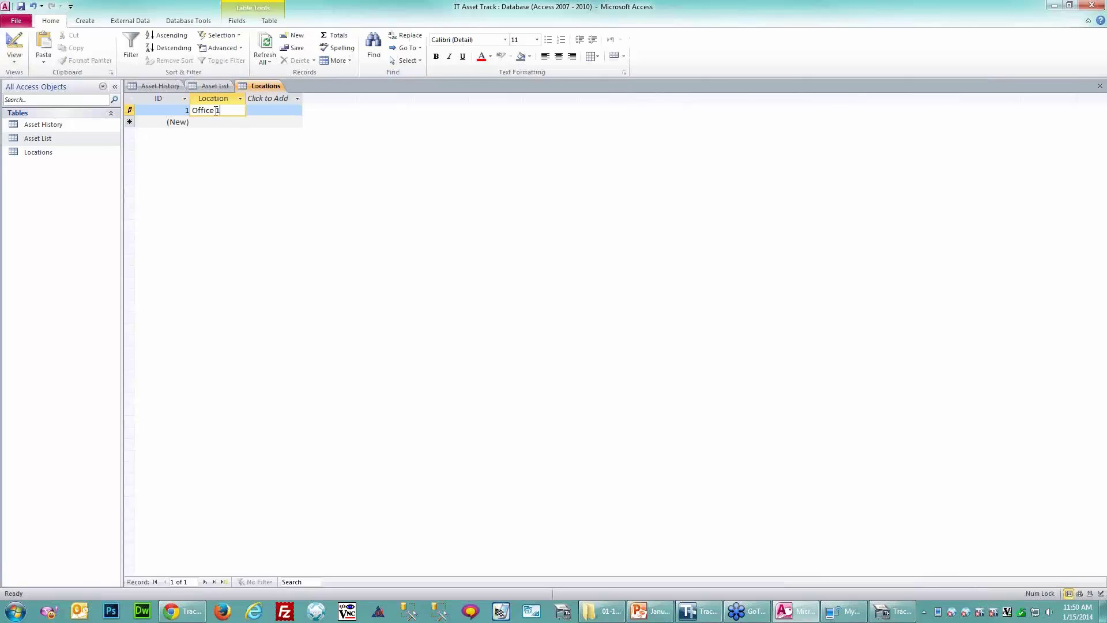
key(Tab)
key(Tab)
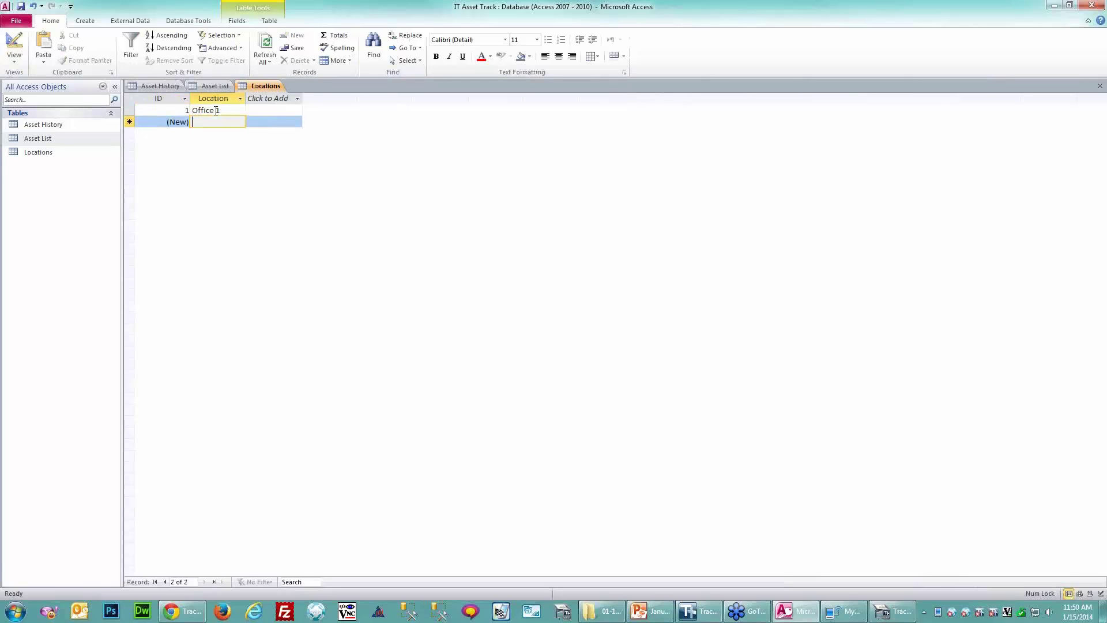
text(Office 2)
key(Tab)
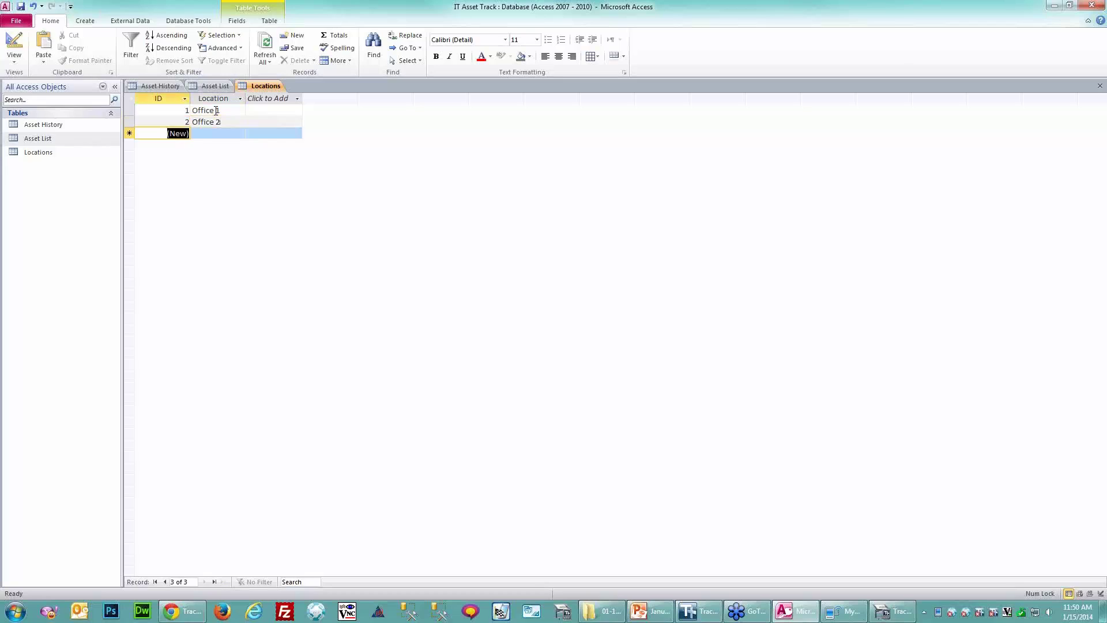
key(Tab)
text(O)
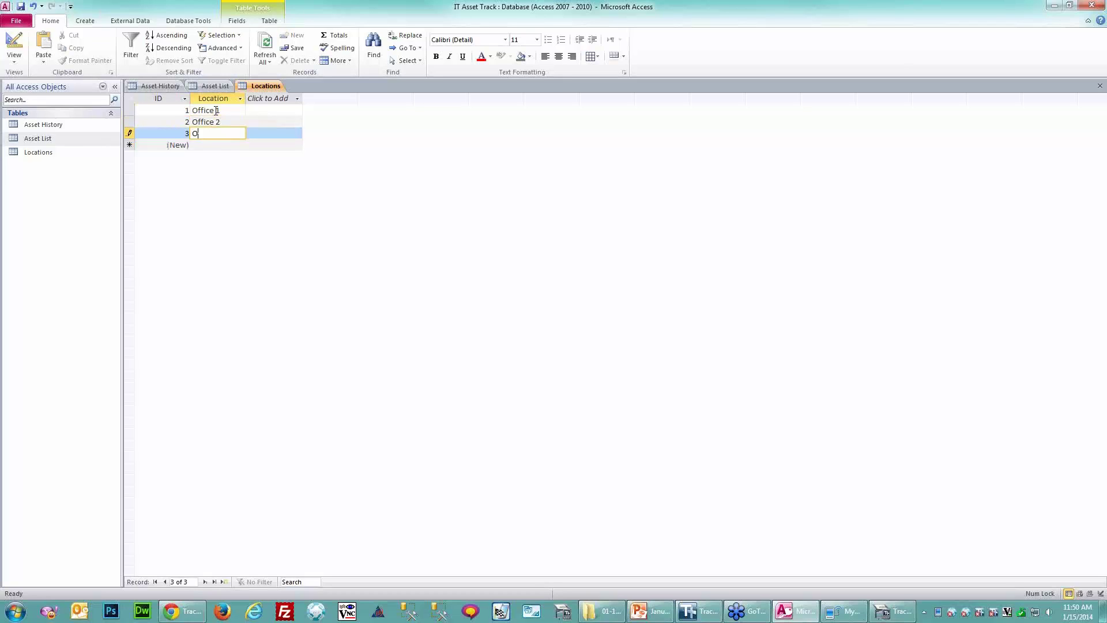
text(ffice 3)
key(Tab)
key(Tab)
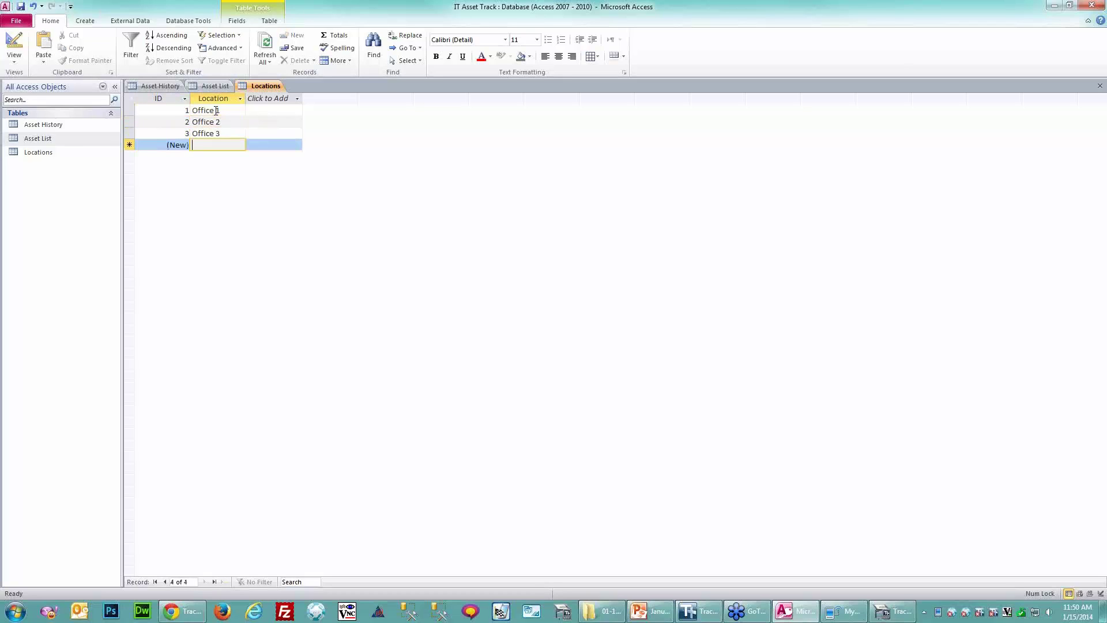
text(Office 4)
key(Tab)
key(Tab)
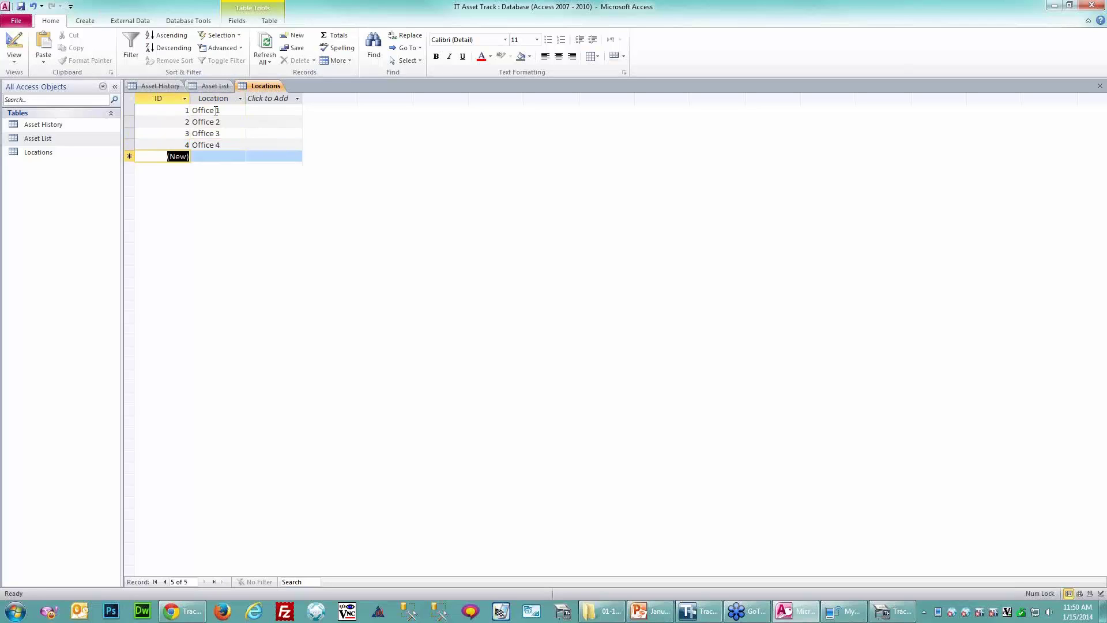
text(Offi)
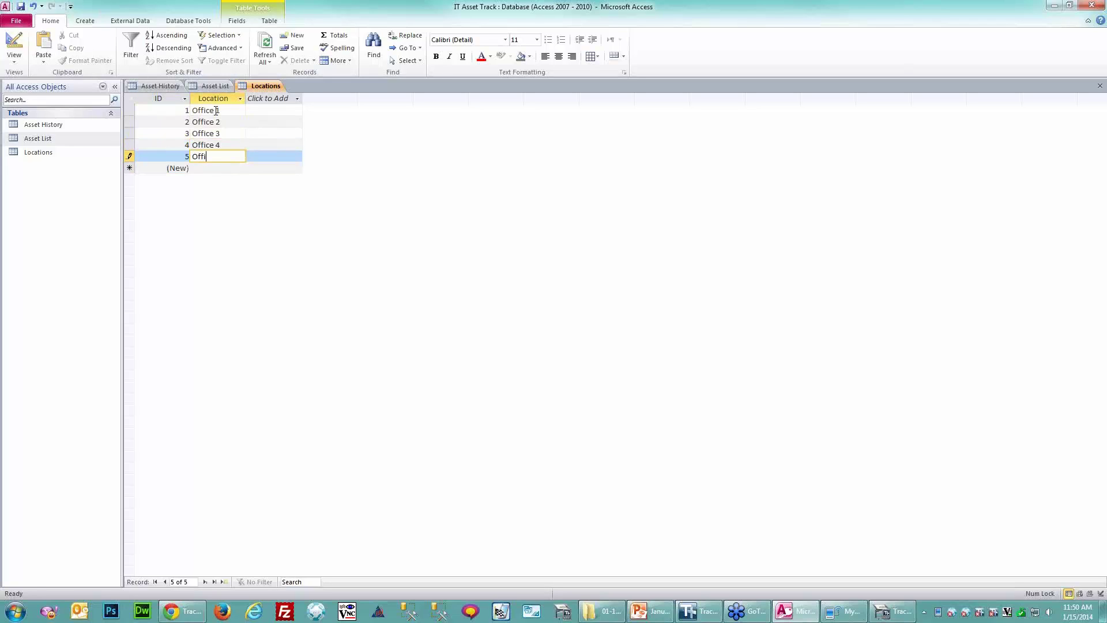
text(ce 5)
key(Tab)
key(Tab)
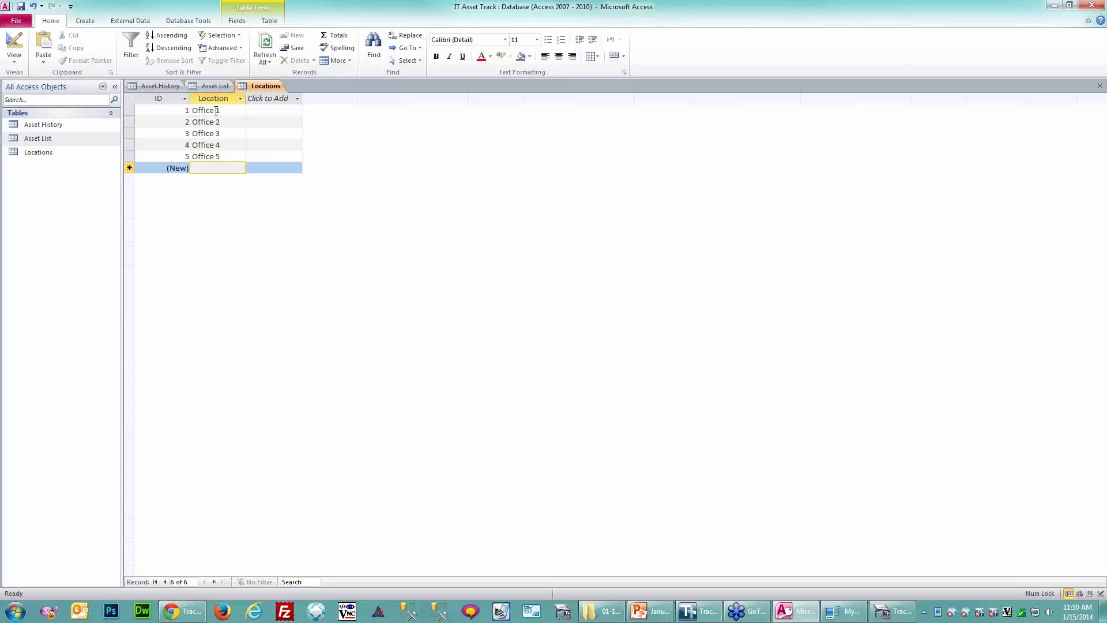
Add the records Cube 1, Cube 2, Cube 3 and Server Room to the Location field and close the Locations table.
text(Cube 1)
key(Tab)
key(Tab)
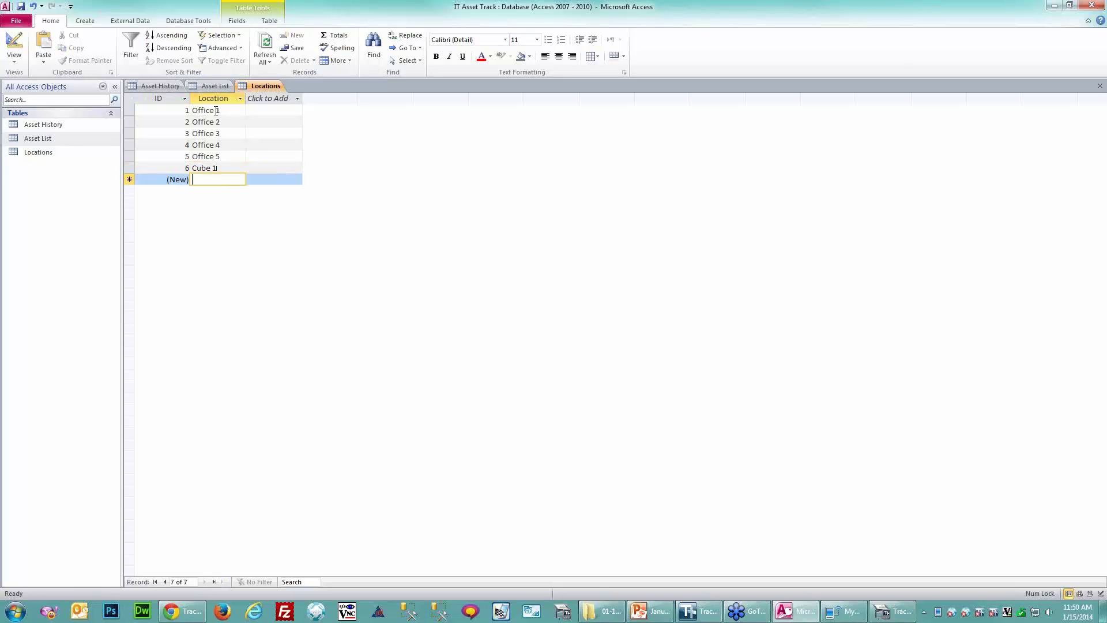
text(Cube)
key(Tab)
key(Tab)
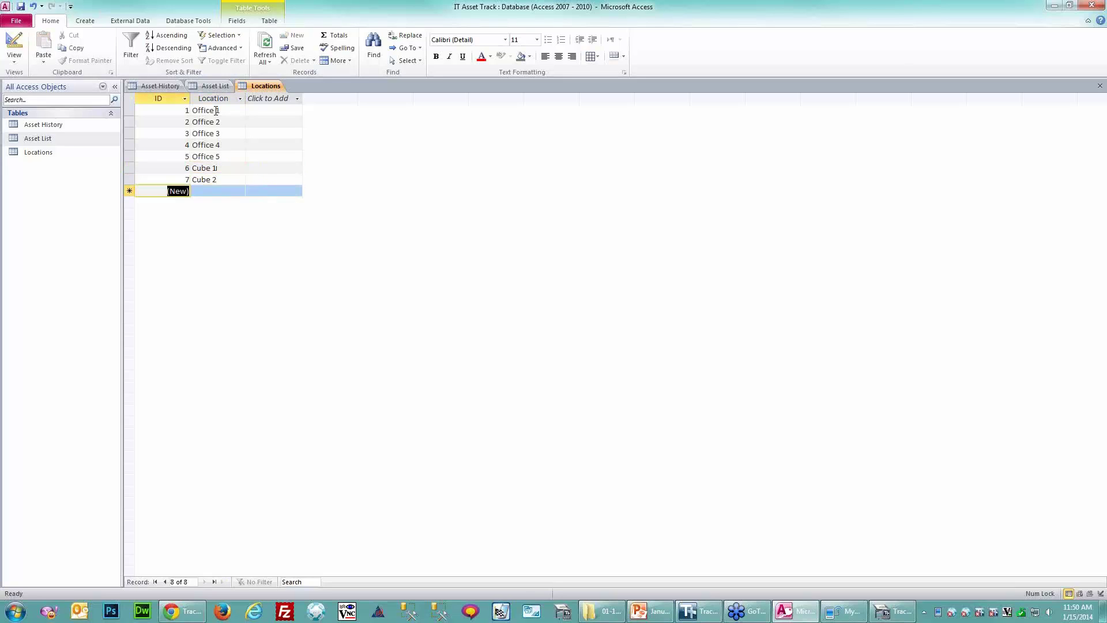
text(Cube 3)
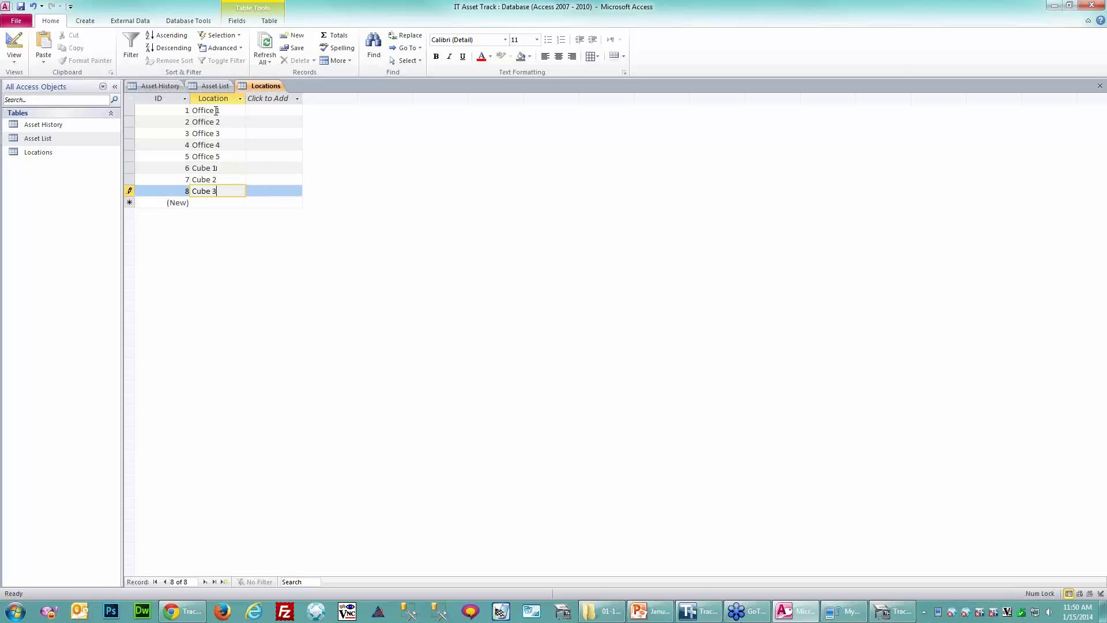
key(Tab)
key(Tab)
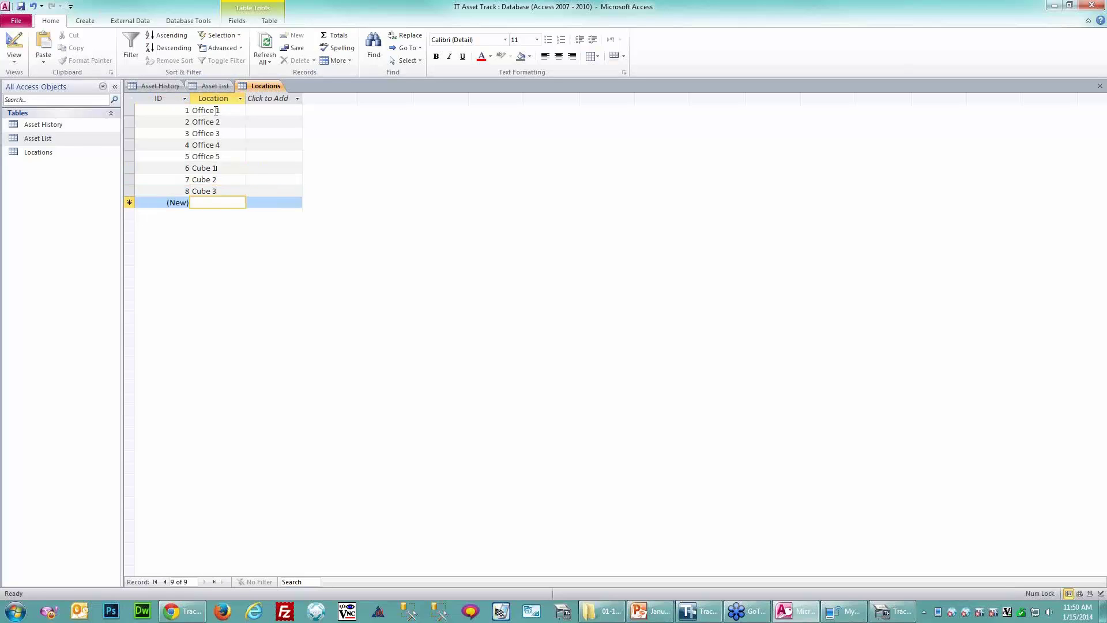
text(Server Room)
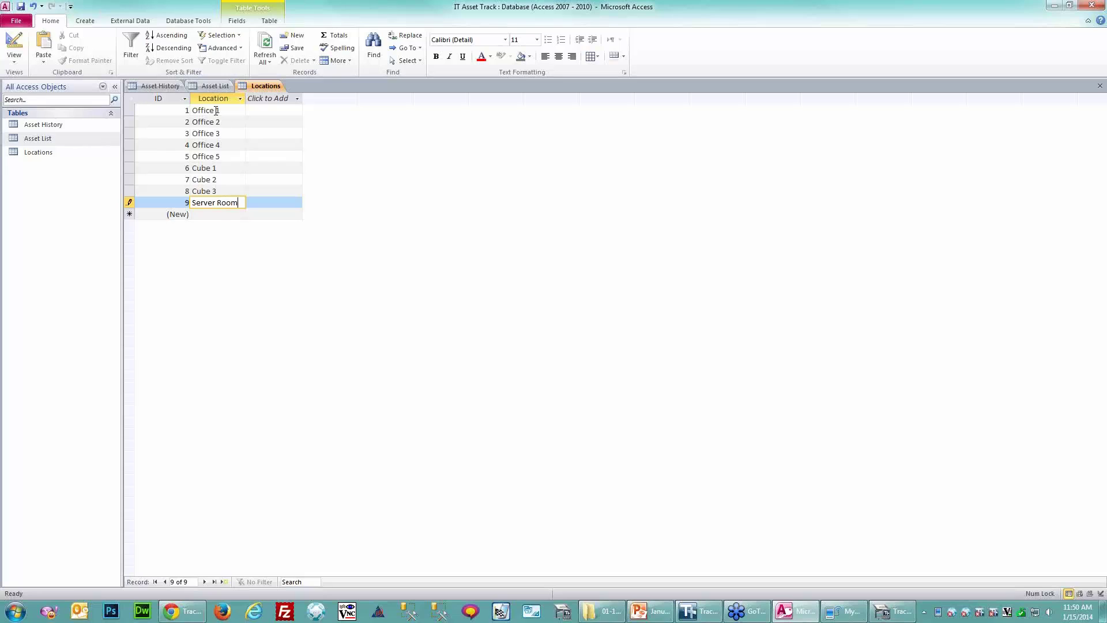
key(Tab)
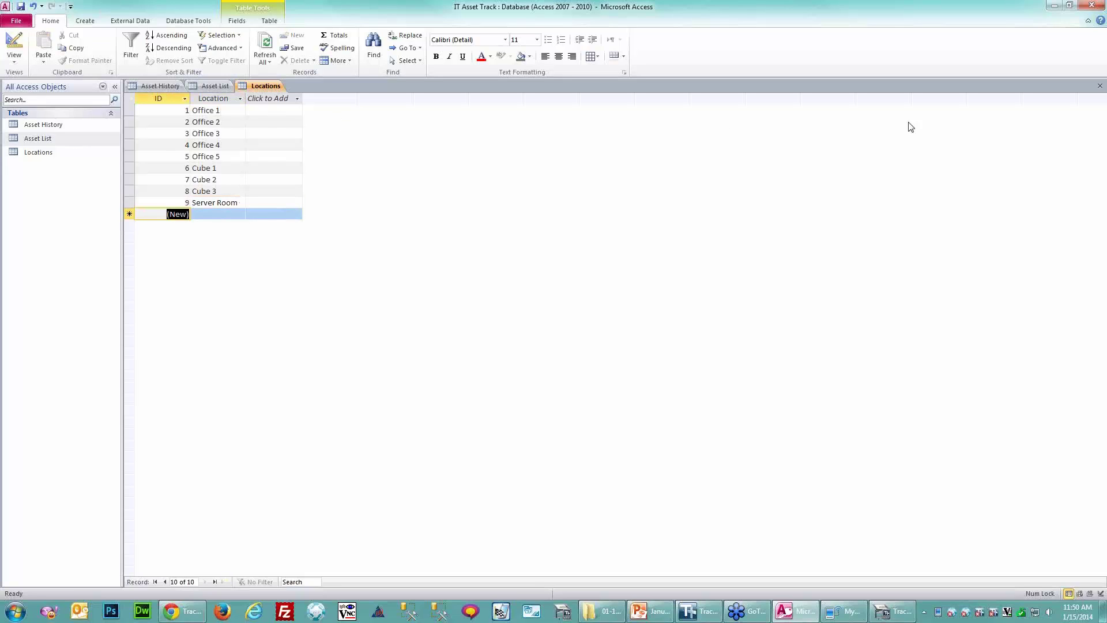
click(1099, 86)
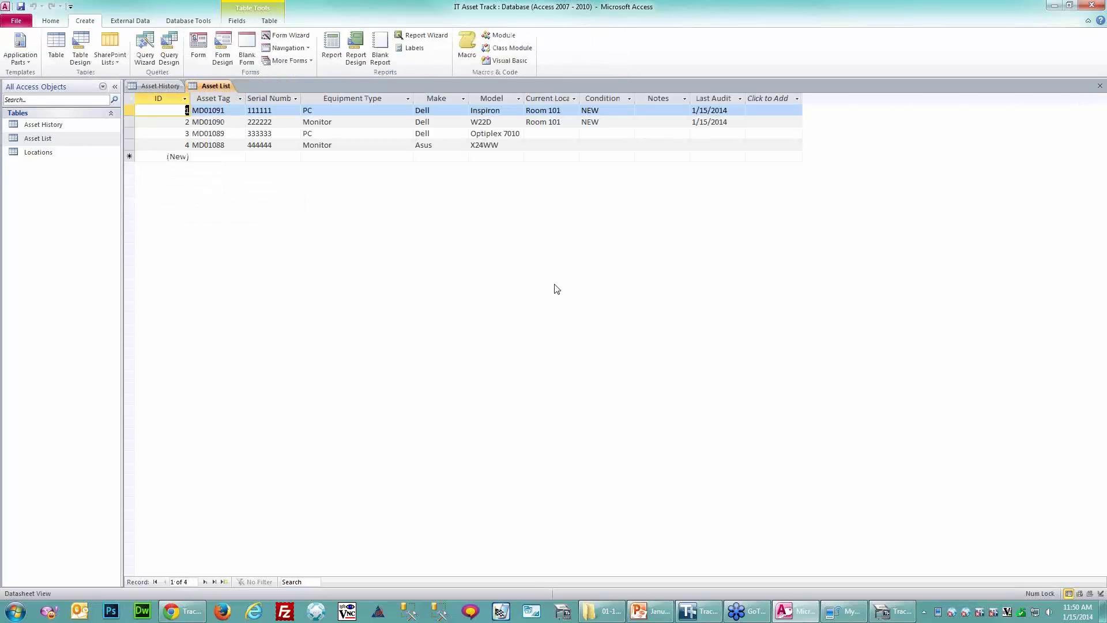
Switch to TracerPlus Connect and add a process named Sync Location DD to the Sync To Device profile's configuration.
click(707, 615)
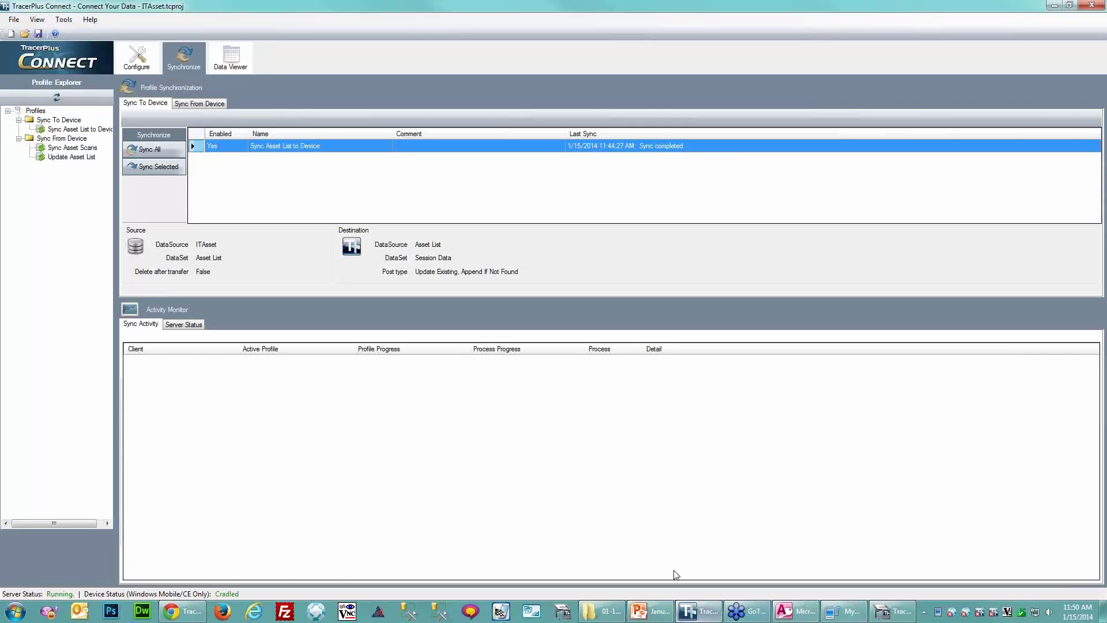
click(138, 58)
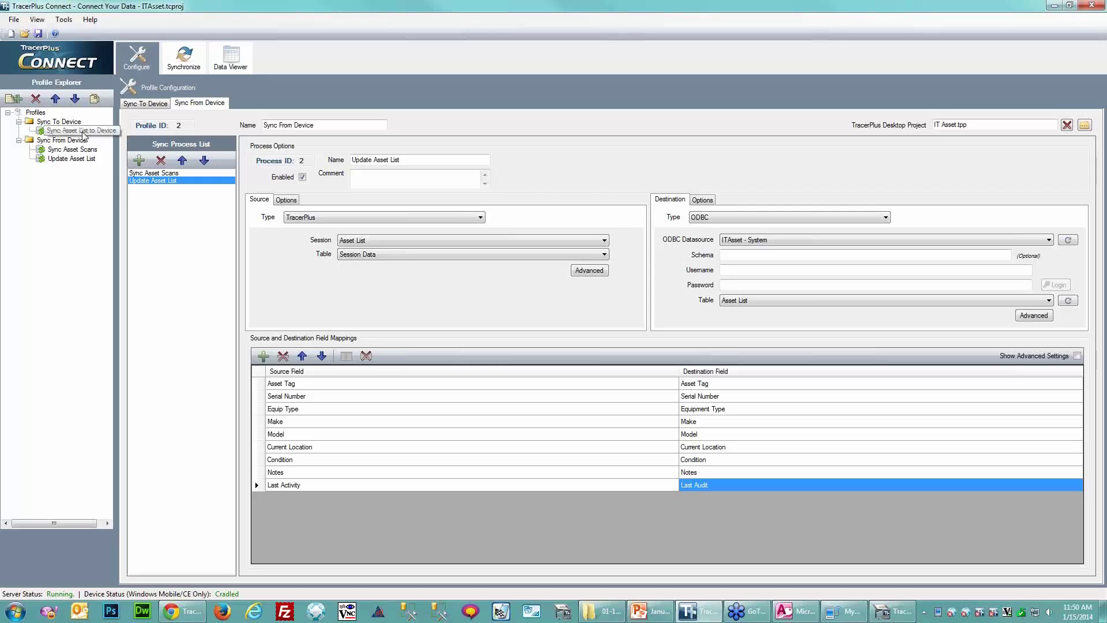
click(144, 104)
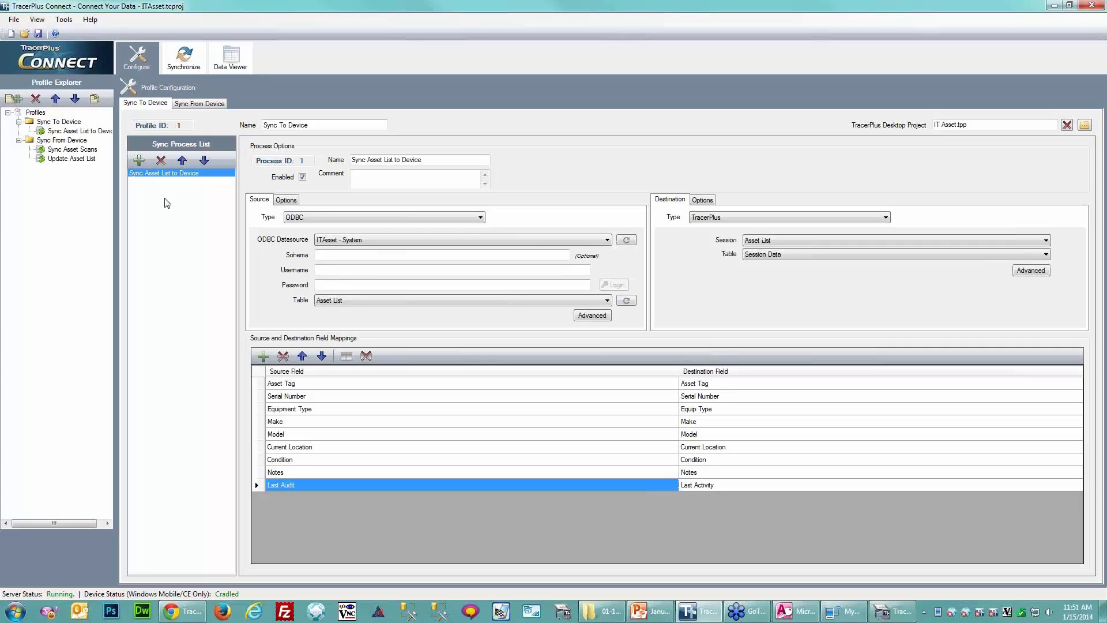
click(140, 161)
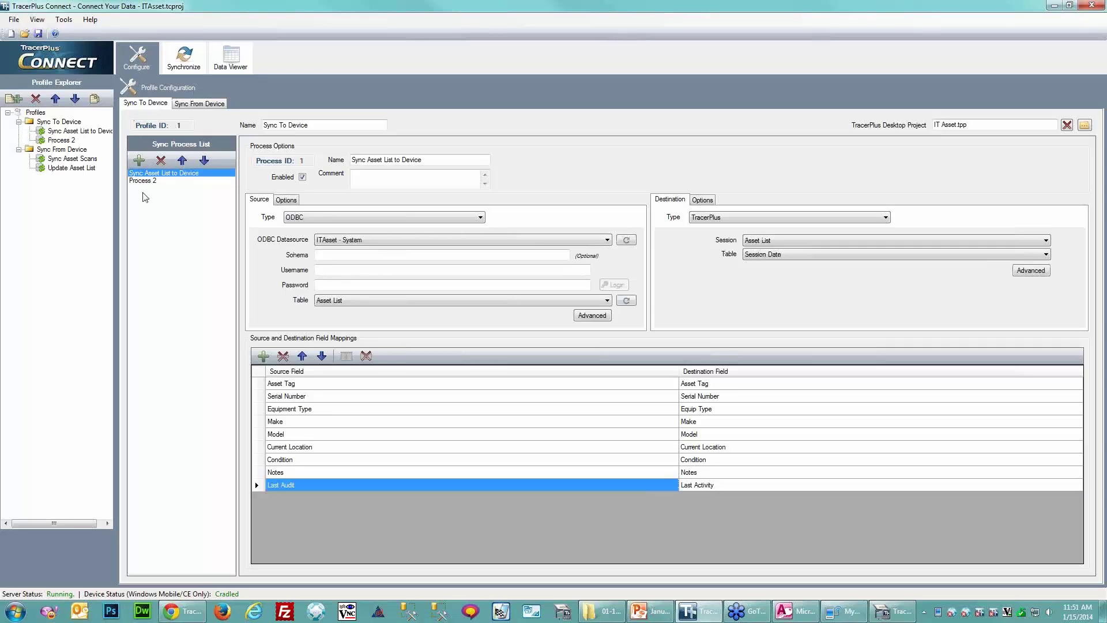
click(143, 181)
drag(388, 159, 351, 159)
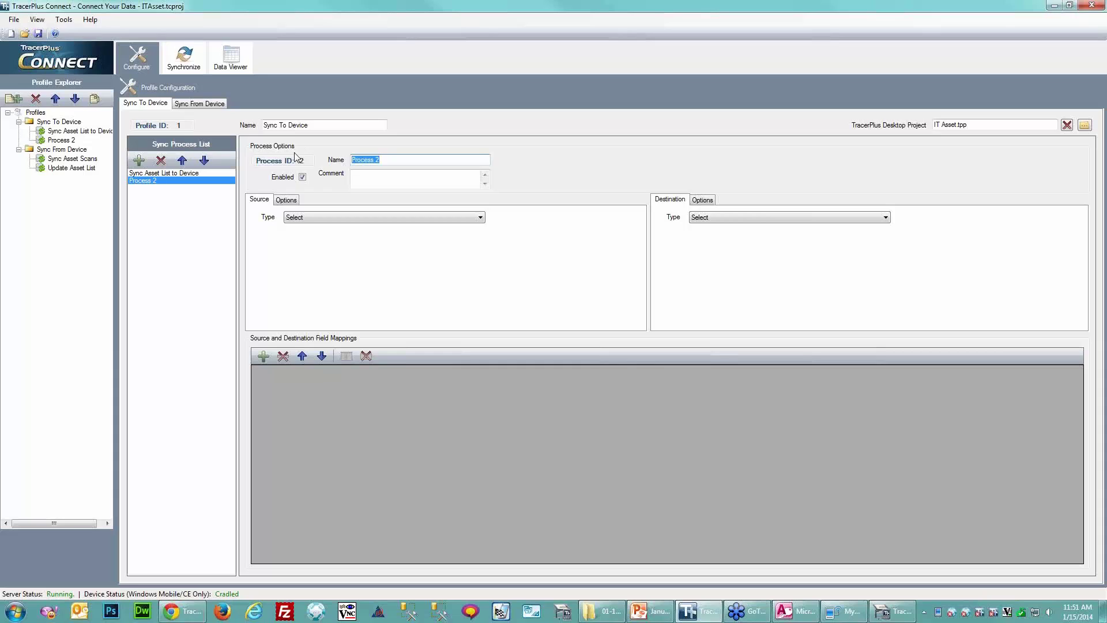
text(Sync Location DD)
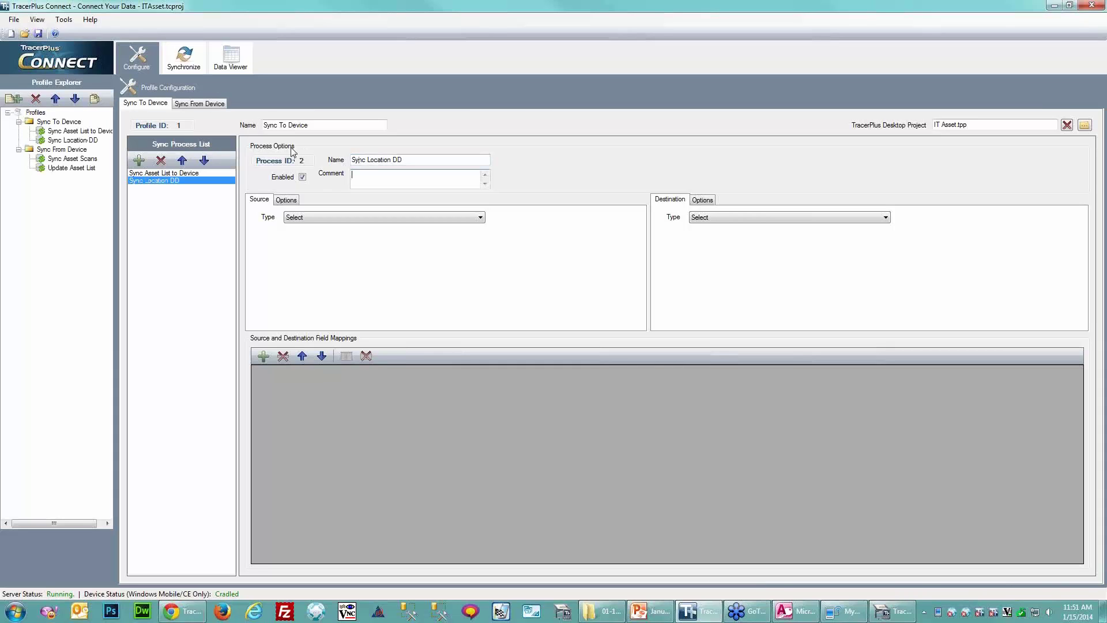
Set the process source to ODBC with the ITAsset - System datasource and the Locations table.
click(295, 218)
click(300, 236)
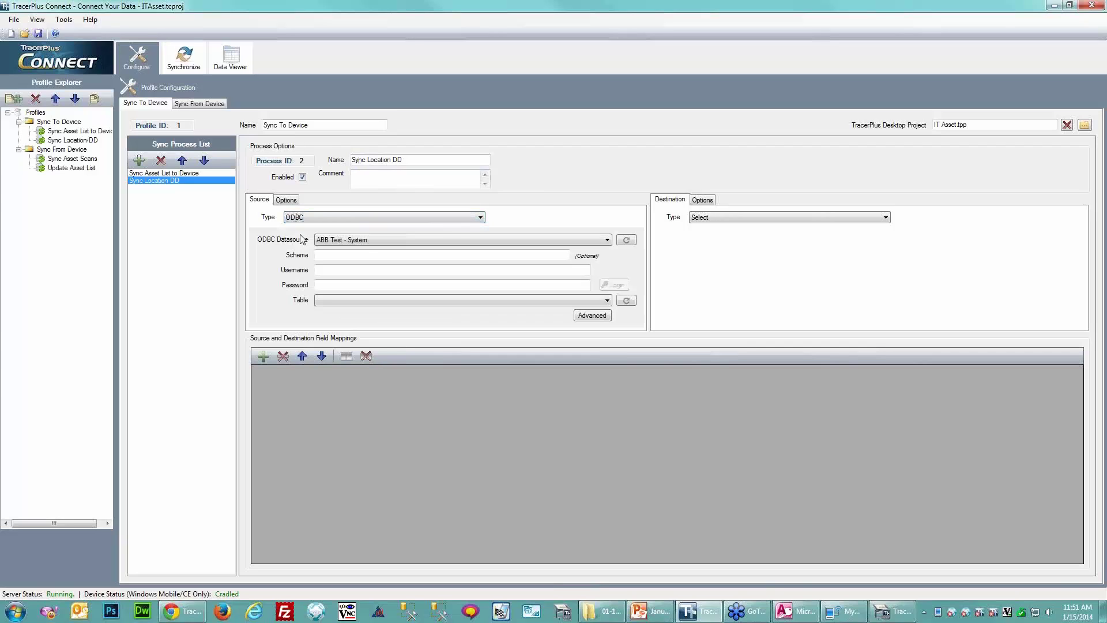
click(364, 239)
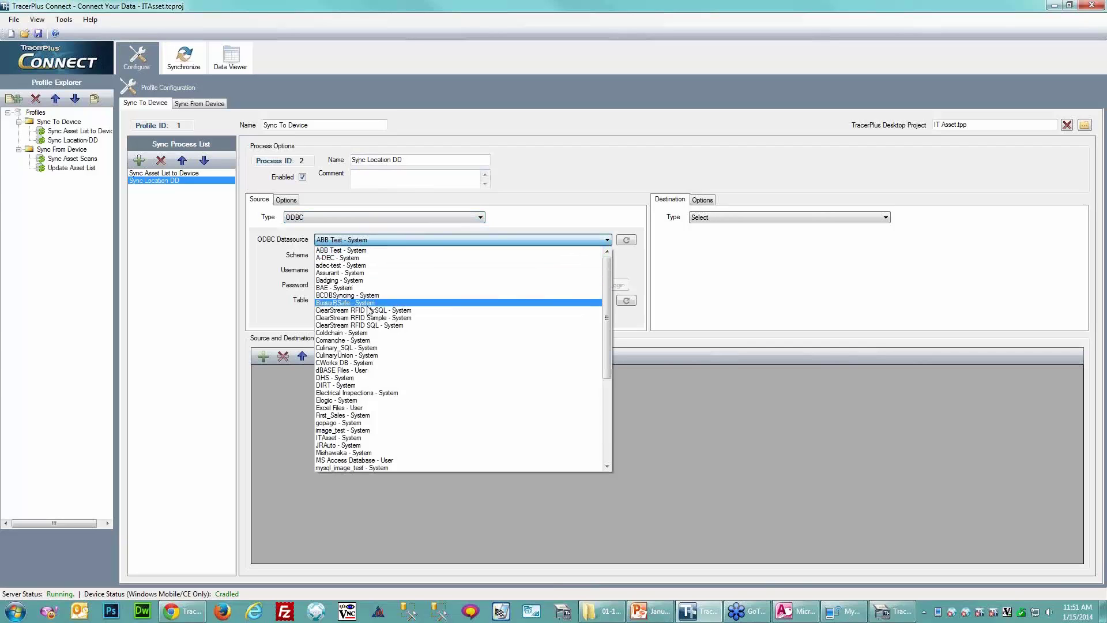
click(334, 437)
click(354, 302)
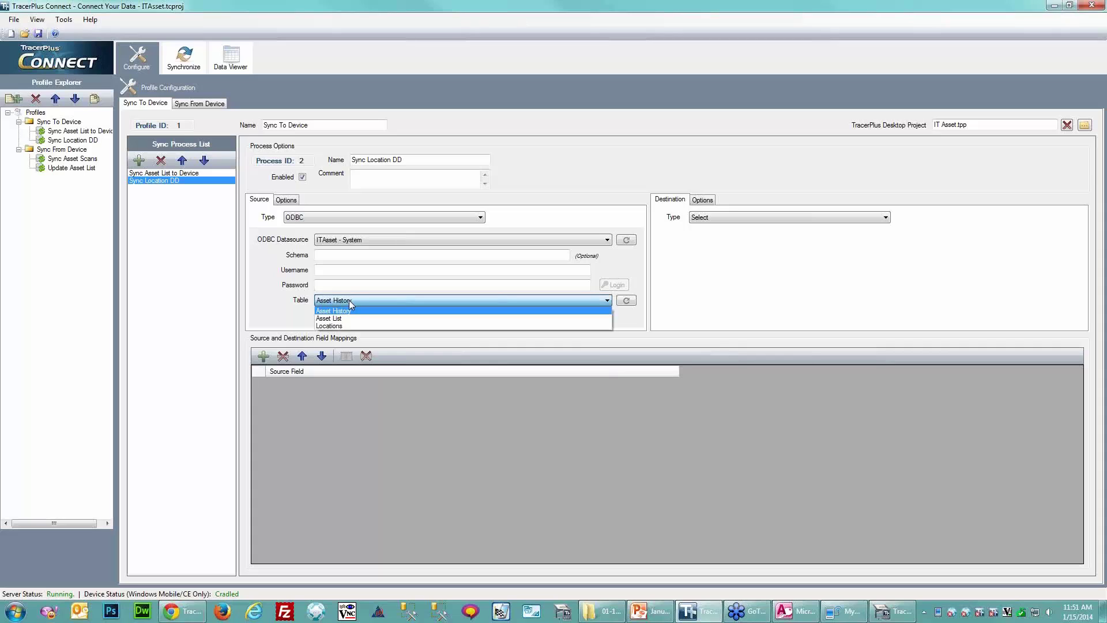
click(335, 326)
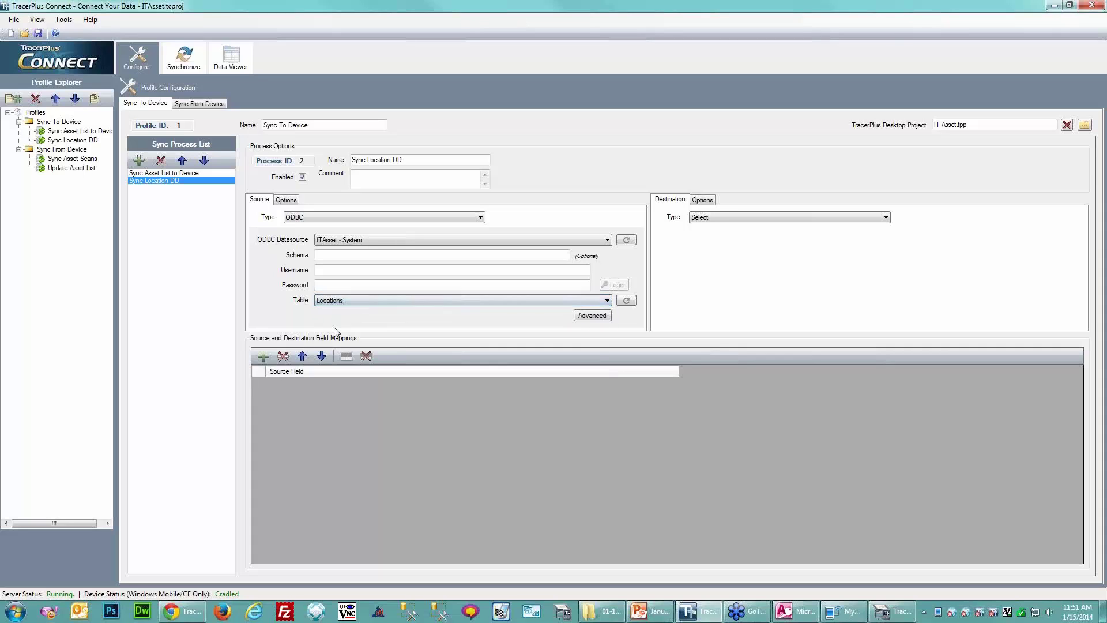
Set the destination to TracerPlus, session Asset Scan, table Location (Drop Down), and delete the ID field mapping.
click(712, 216)
click(717, 243)
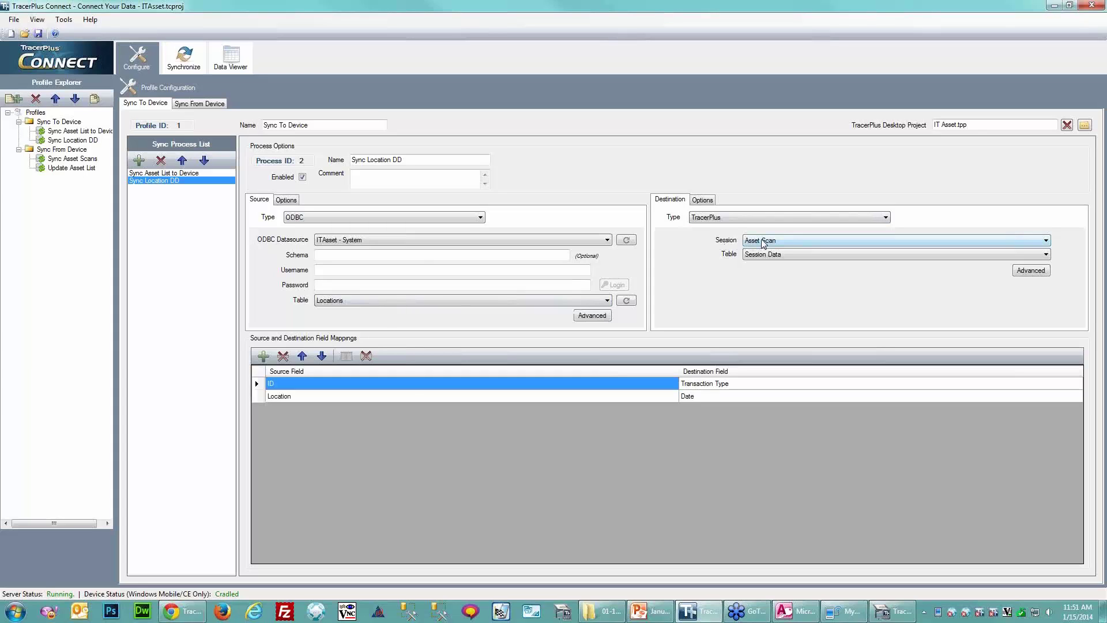
click(784, 255)
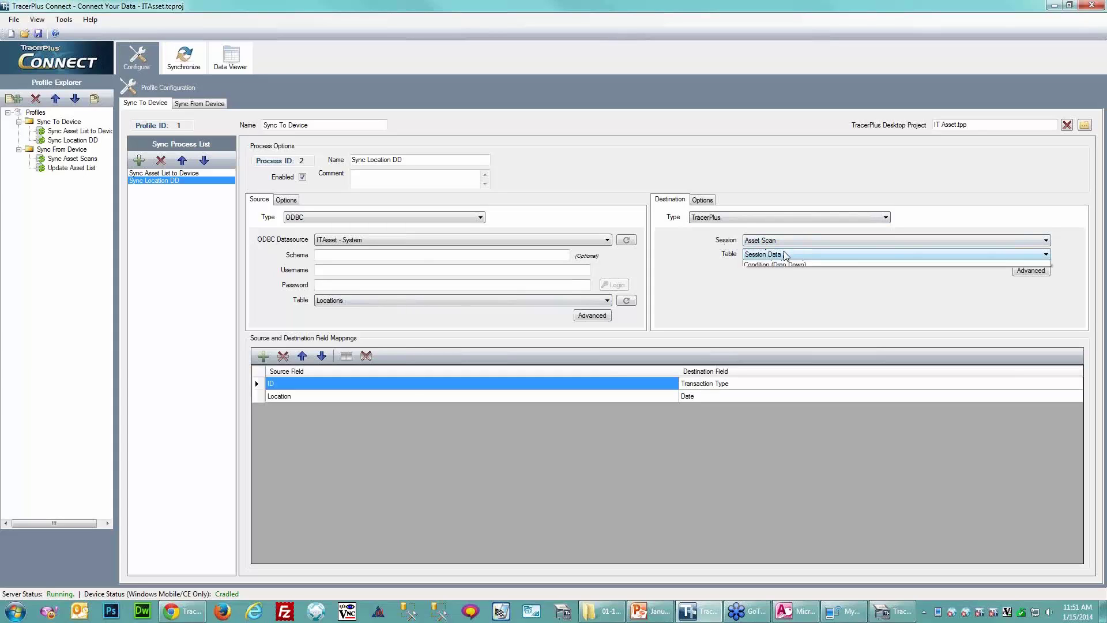
click(728, 256)
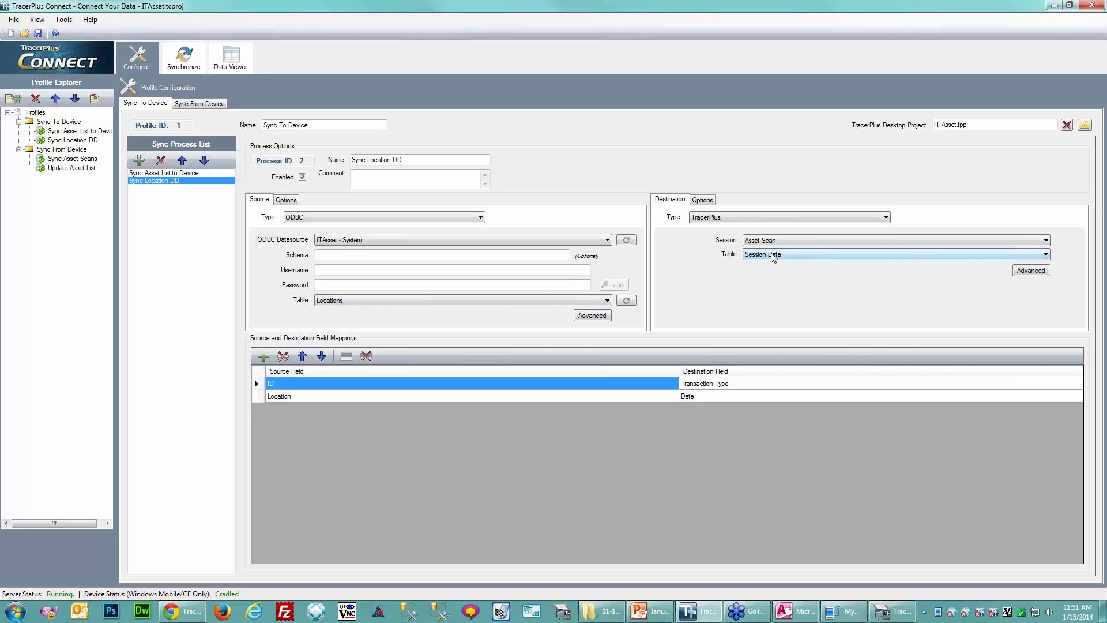
click(773, 257)
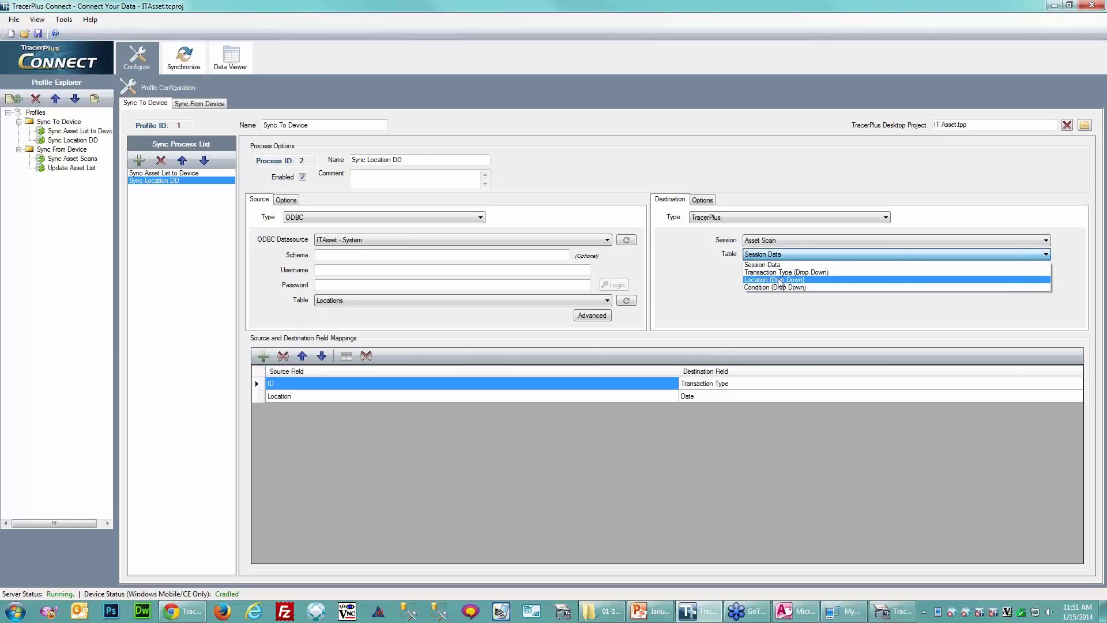
click(780, 281)
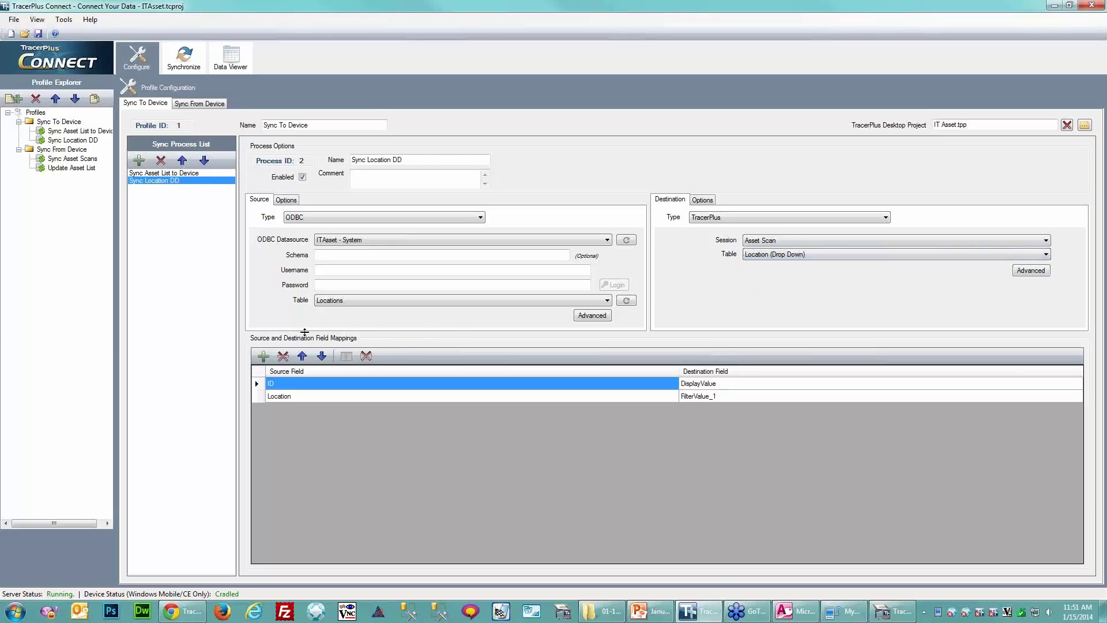
click(283, 356)
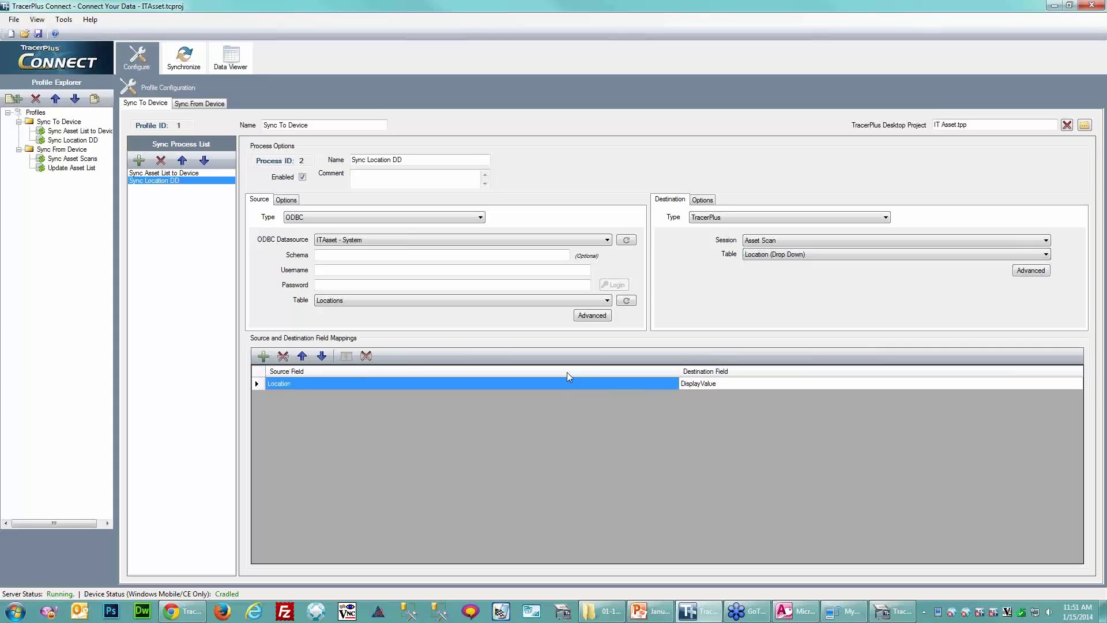
click(265, 356)
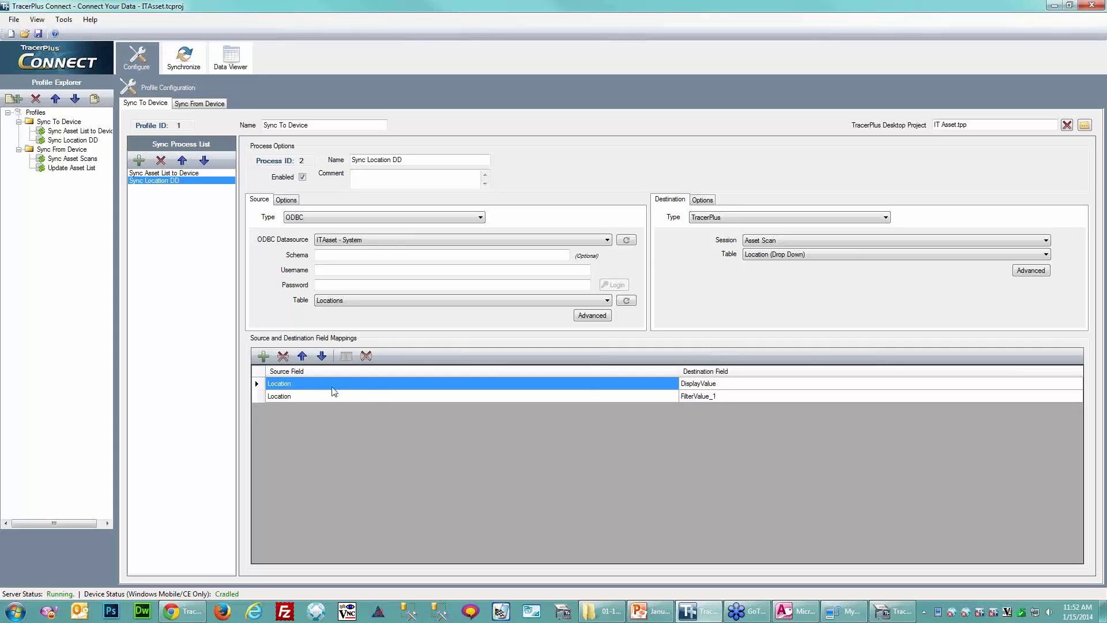
click(287, 395)
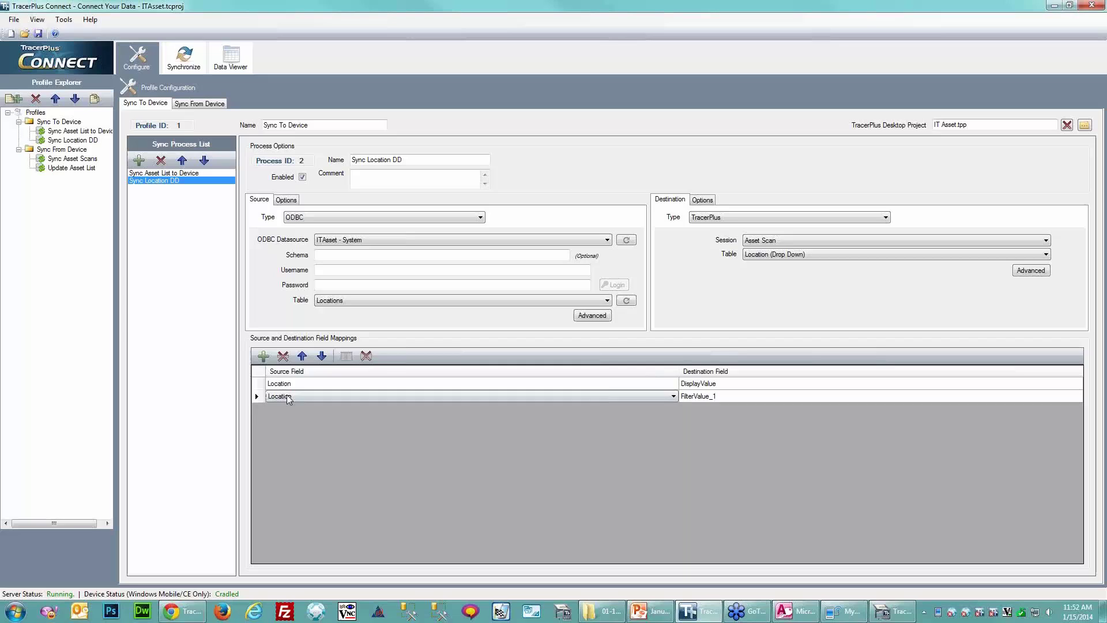
click(283, 356)
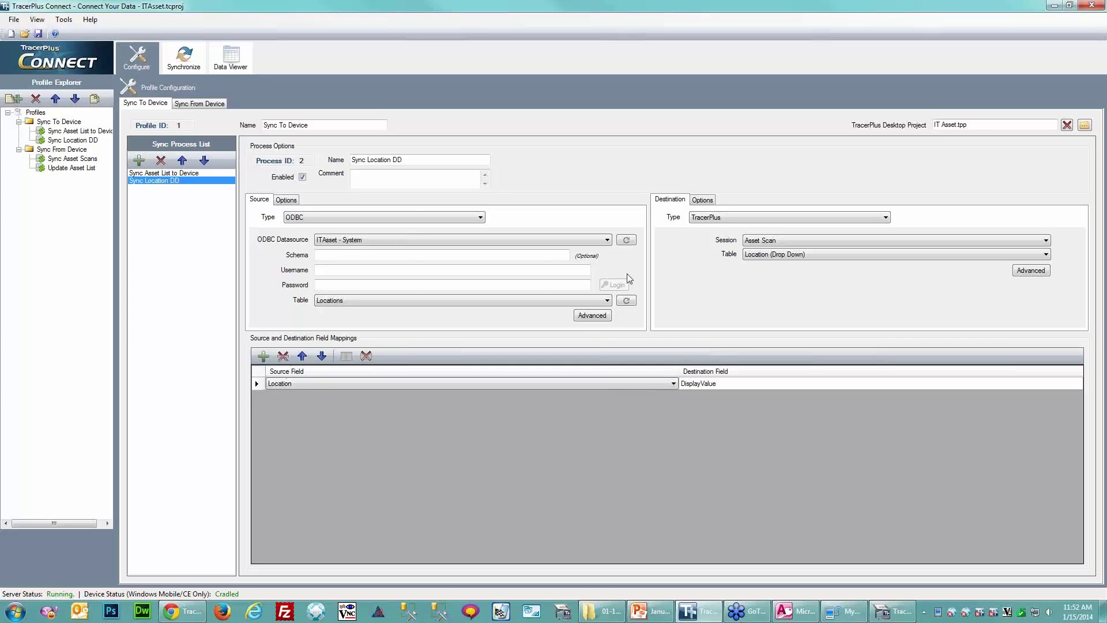
Set the destination post type of the Sync Location DD process to Overwrite and save the project.
click(713, 200)
click(713, 224)
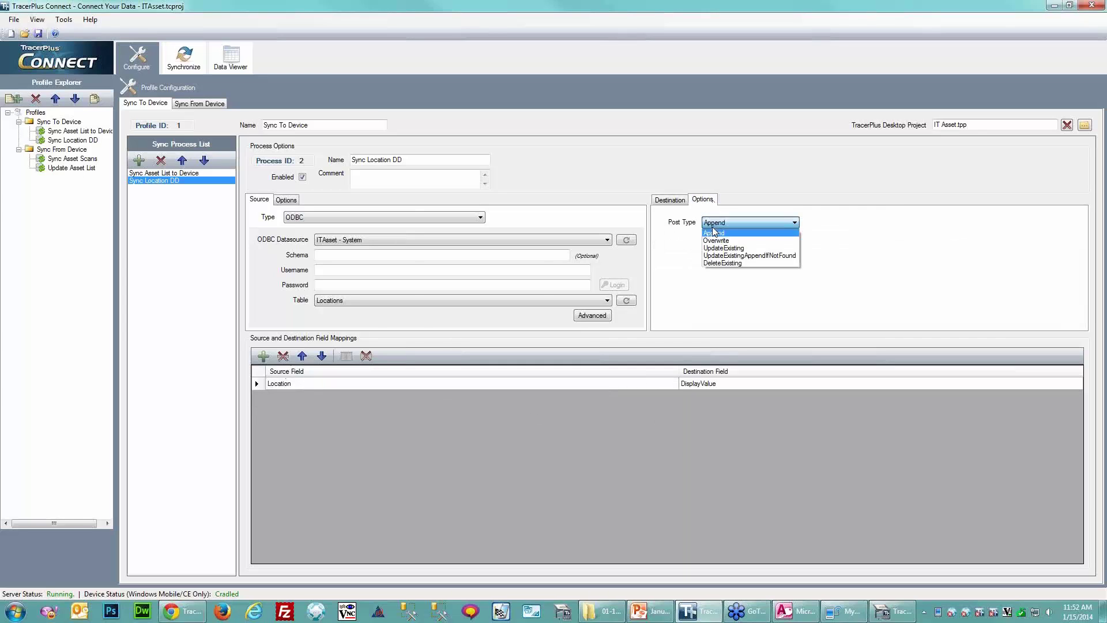
click(714, 238)
click(670, 199)
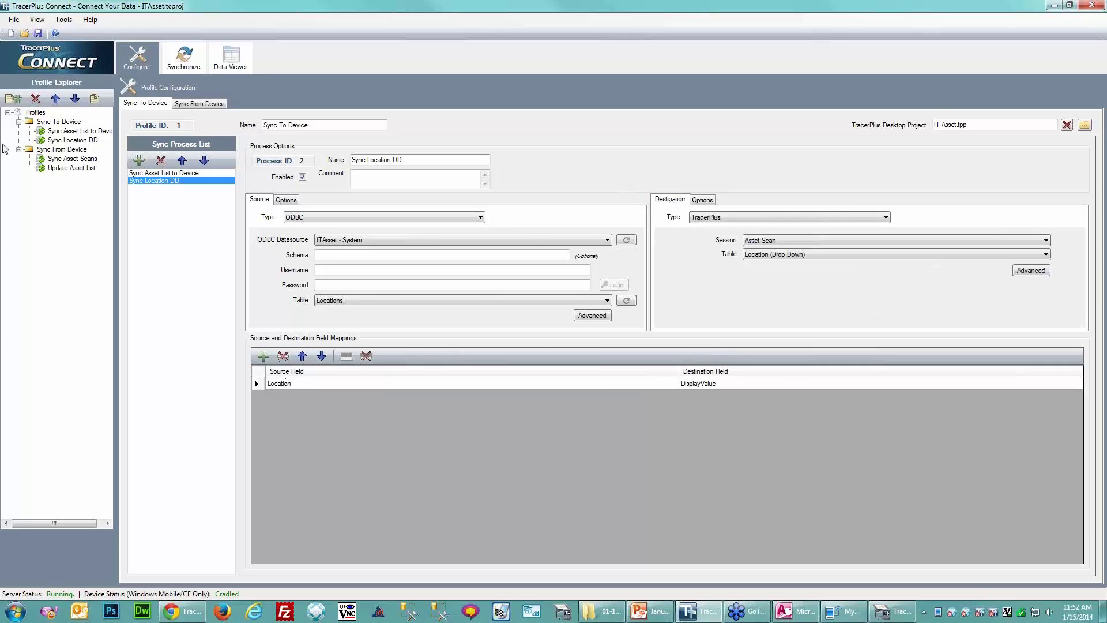
click(37, 35)
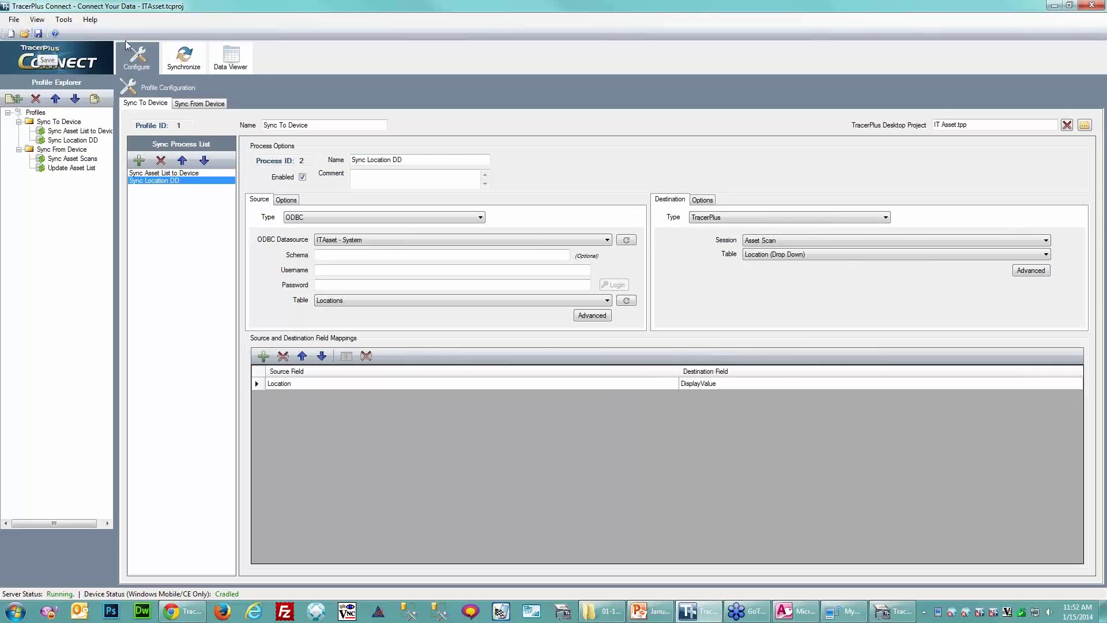
Switch to the MyMobiler device window, run Sync To Device from the Sync session, and dismiss the sync progress.
click(183, 58)
click(844, 611)
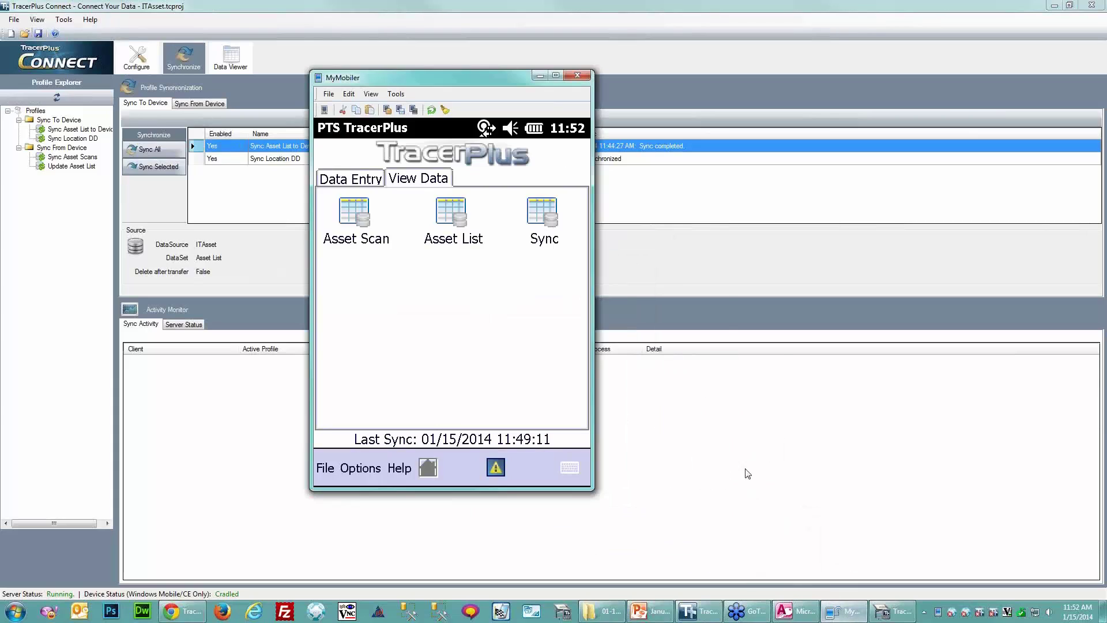
click(349, 184)
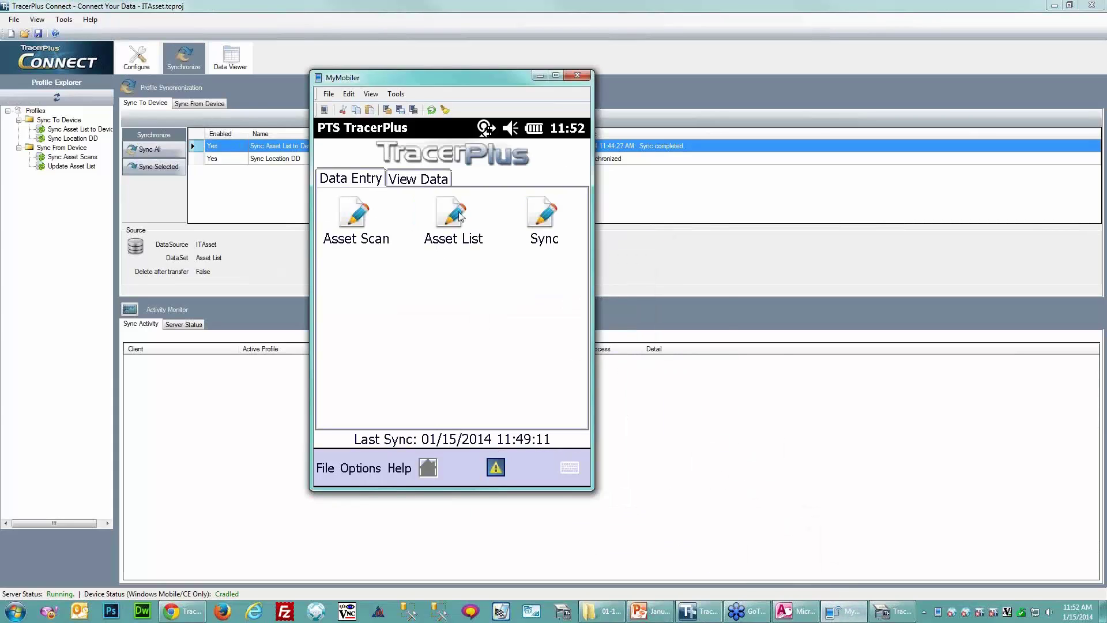
click(532, 218)
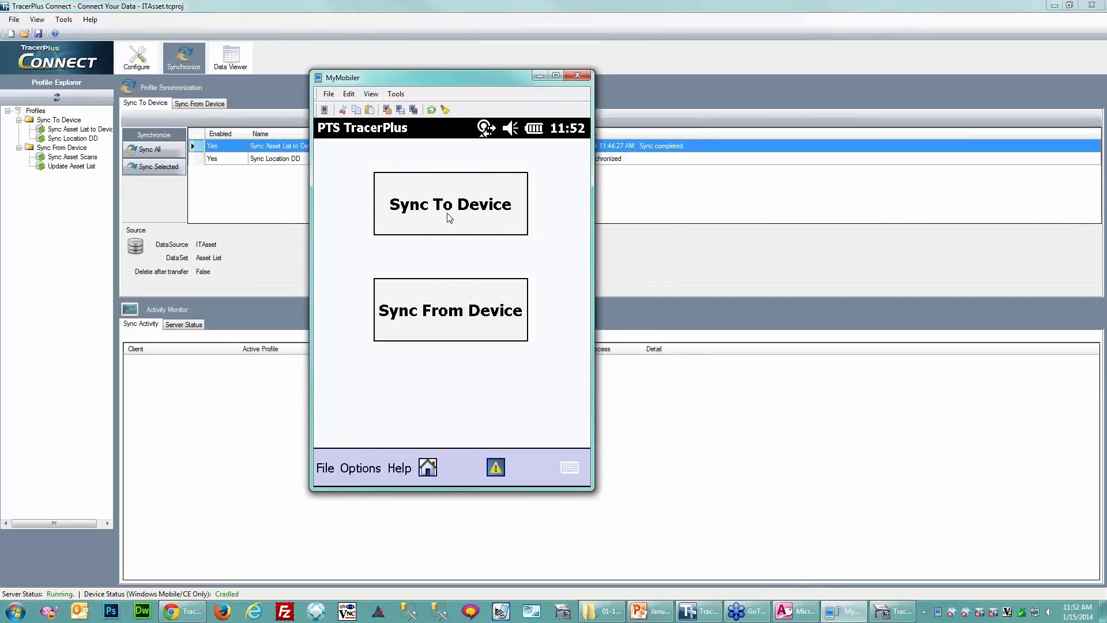
click(449, 218)
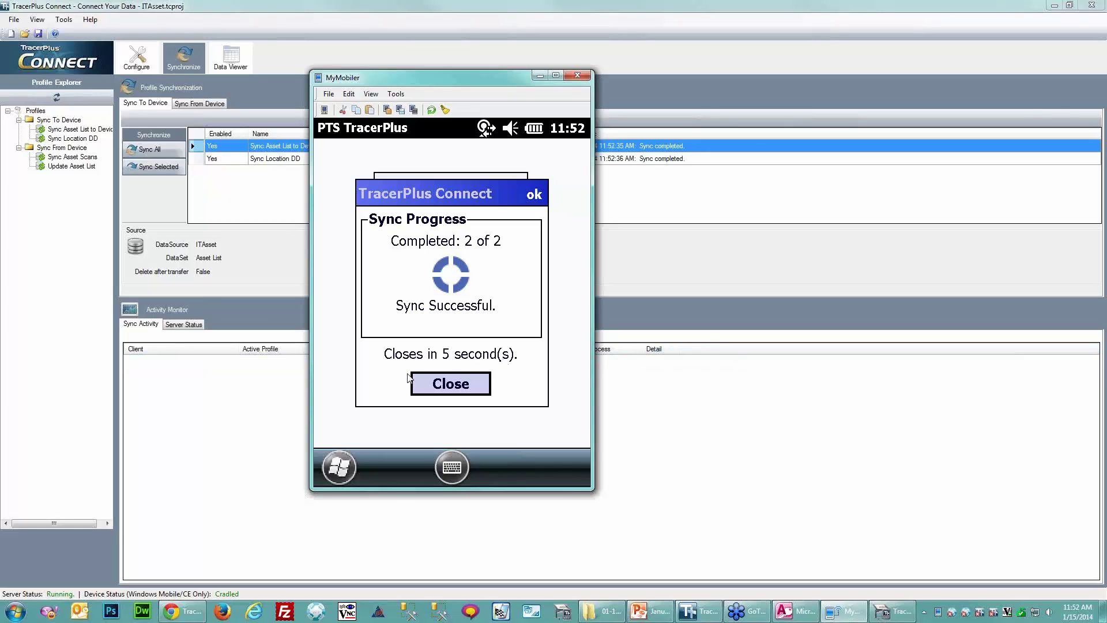
click(441, 390)
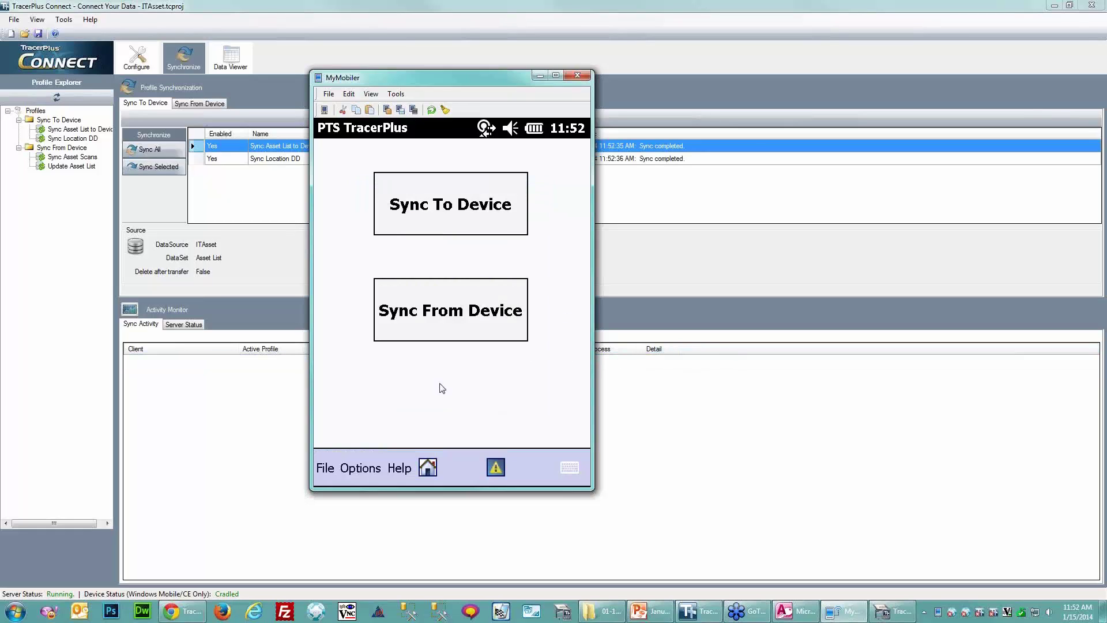
Open the Asset Scan form on the device, look through the Location drop-down entries, and exit the form.
click(427, 467)
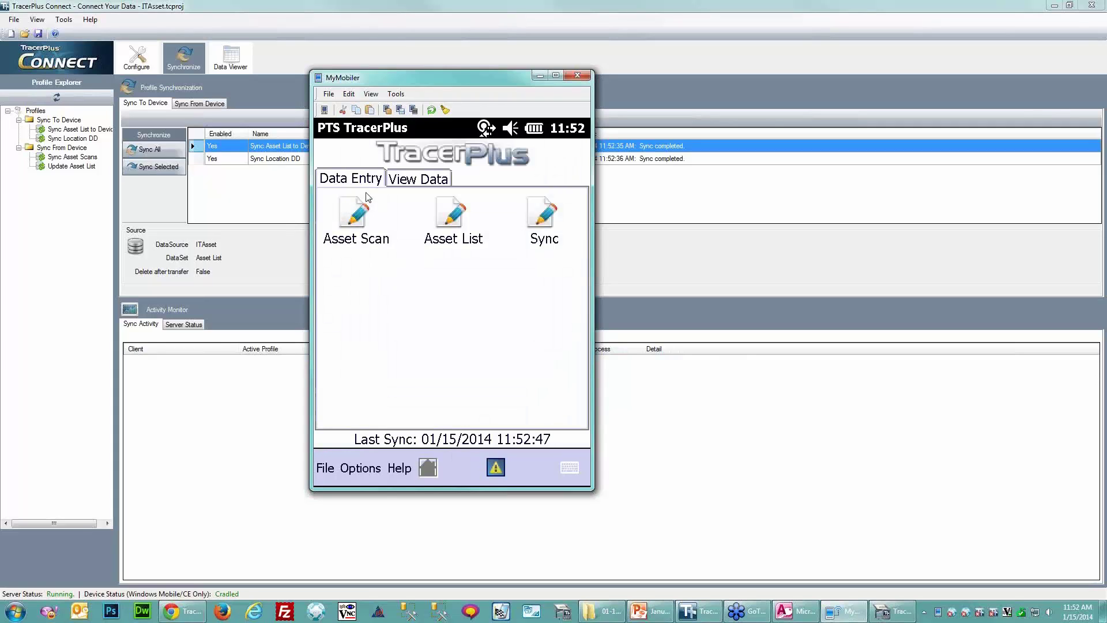
click(361, 213)
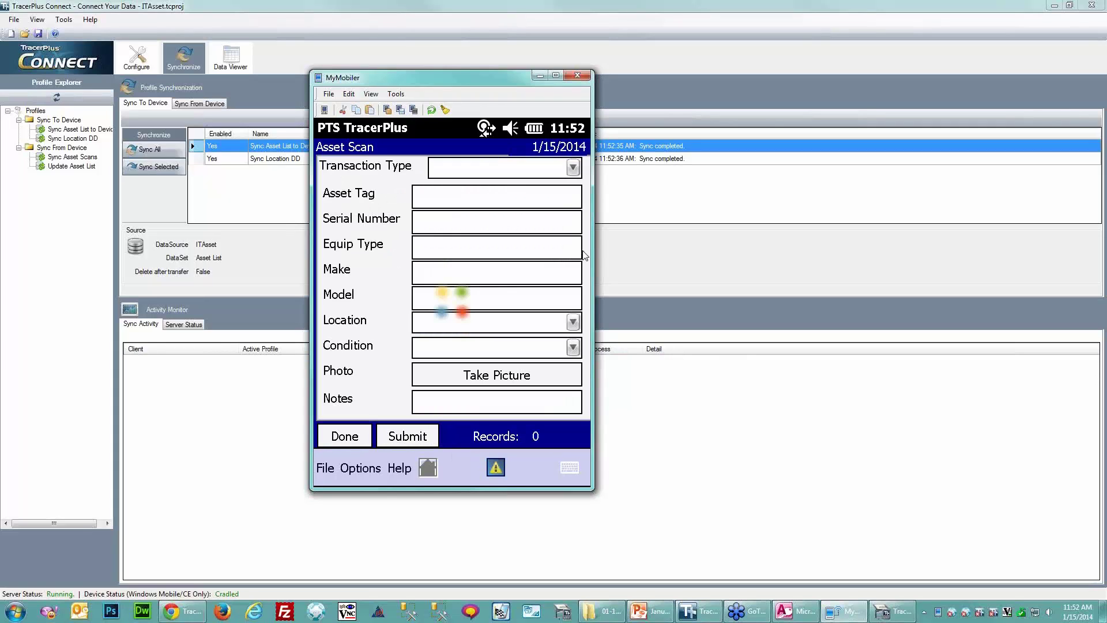
click(579, 322)
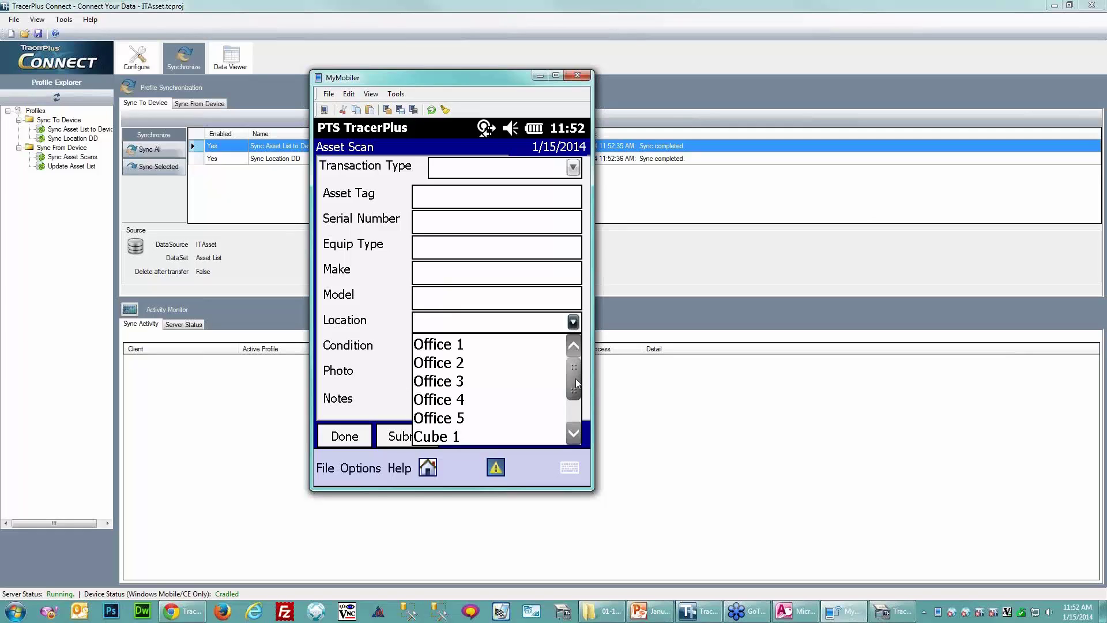
drag(575, 384, 576, 418)
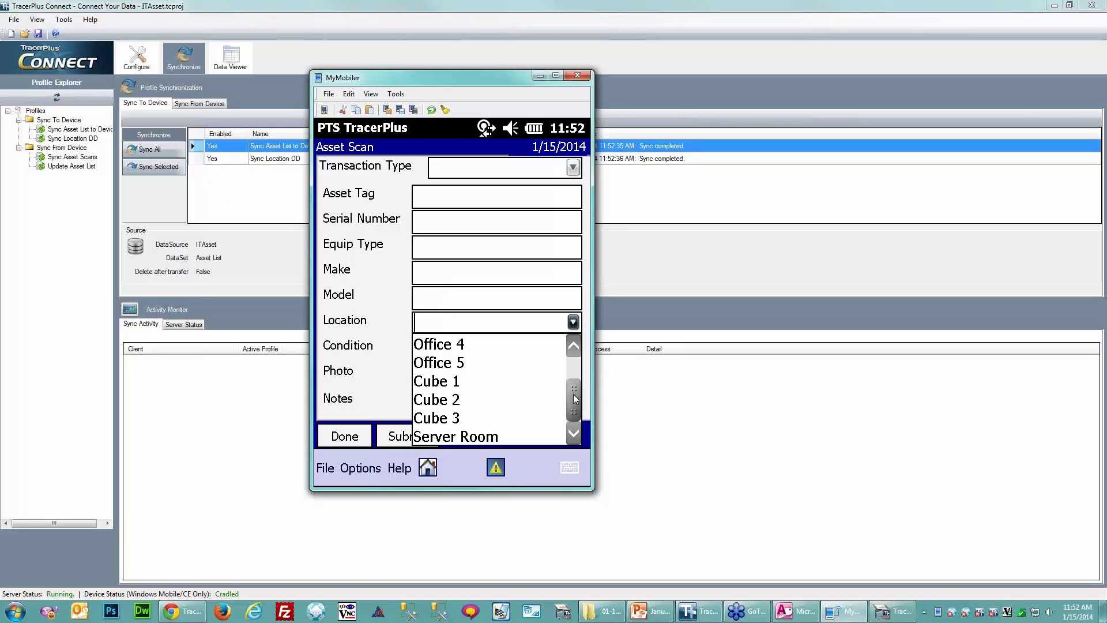
drag(576, 398, 576, 365)
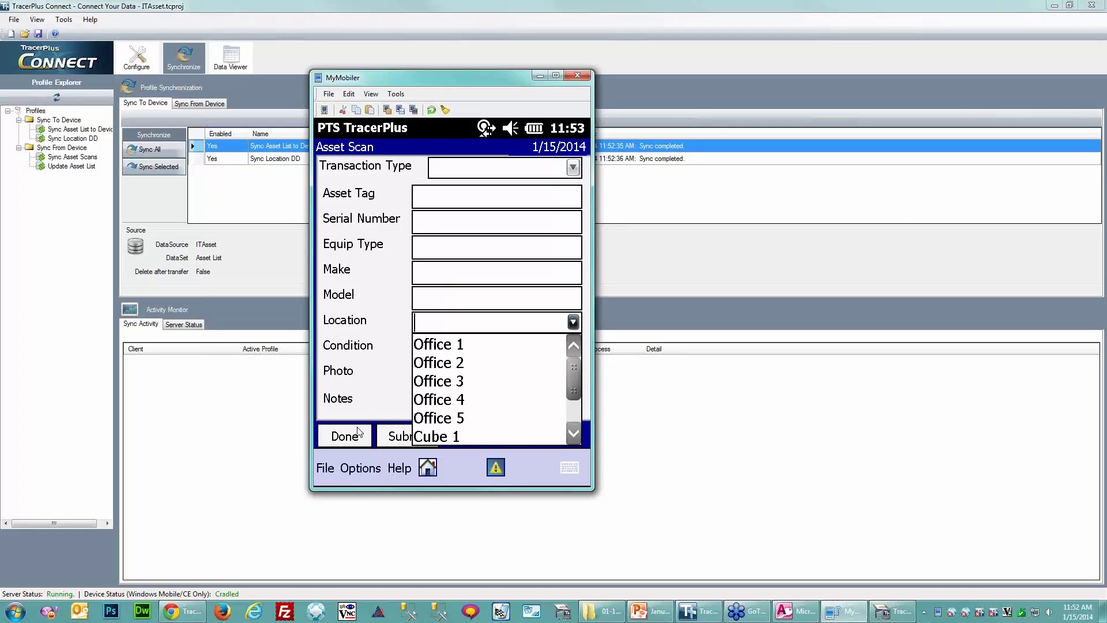
click(357, 431)
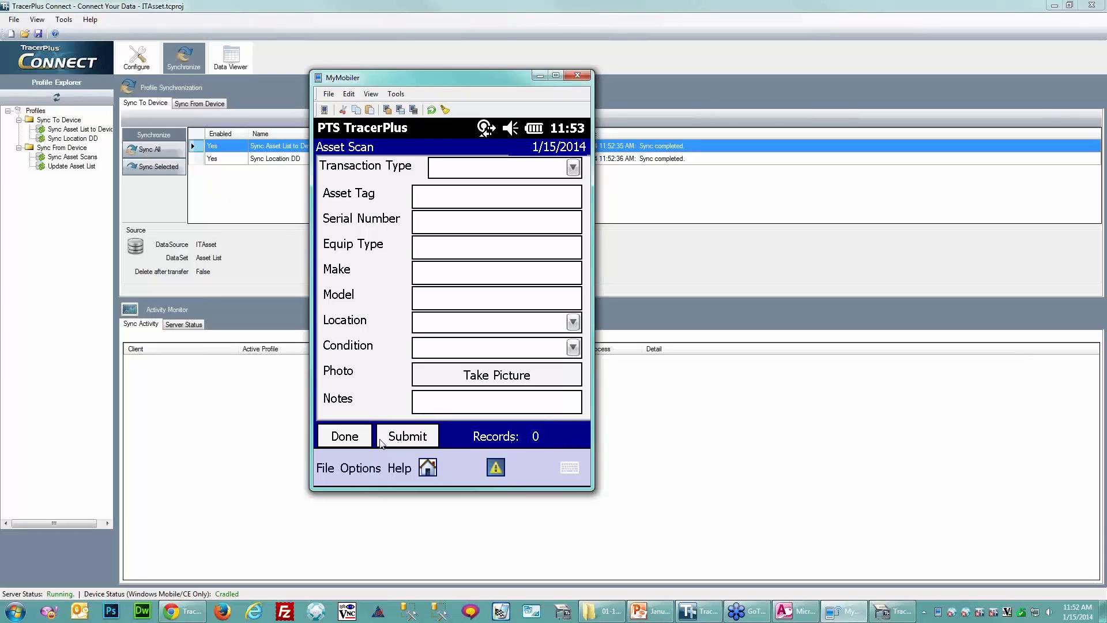
click(361, 442)
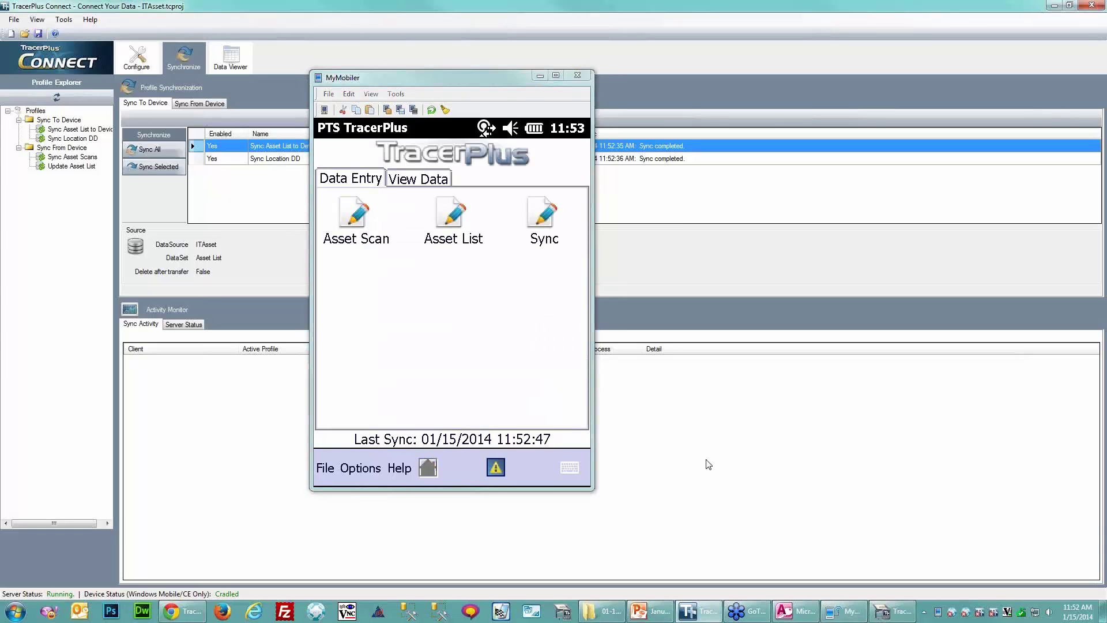
Return to TracerPlus Connect, minimize the MyMobiler window, and reopen the profile configuration.
mouse_move(796, 610)
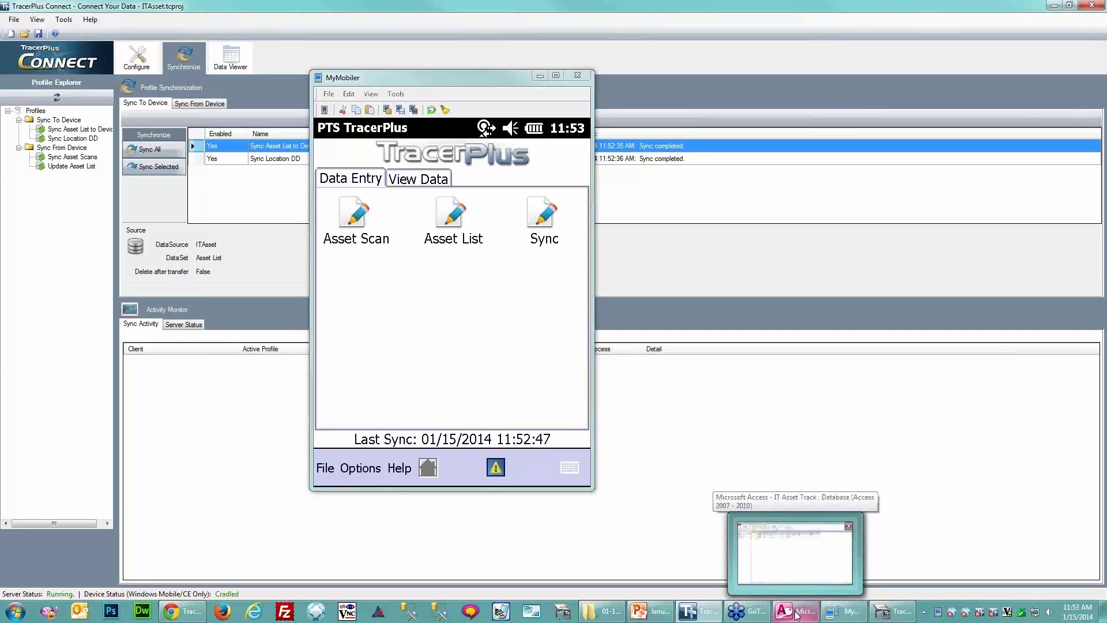
click(690, 614)
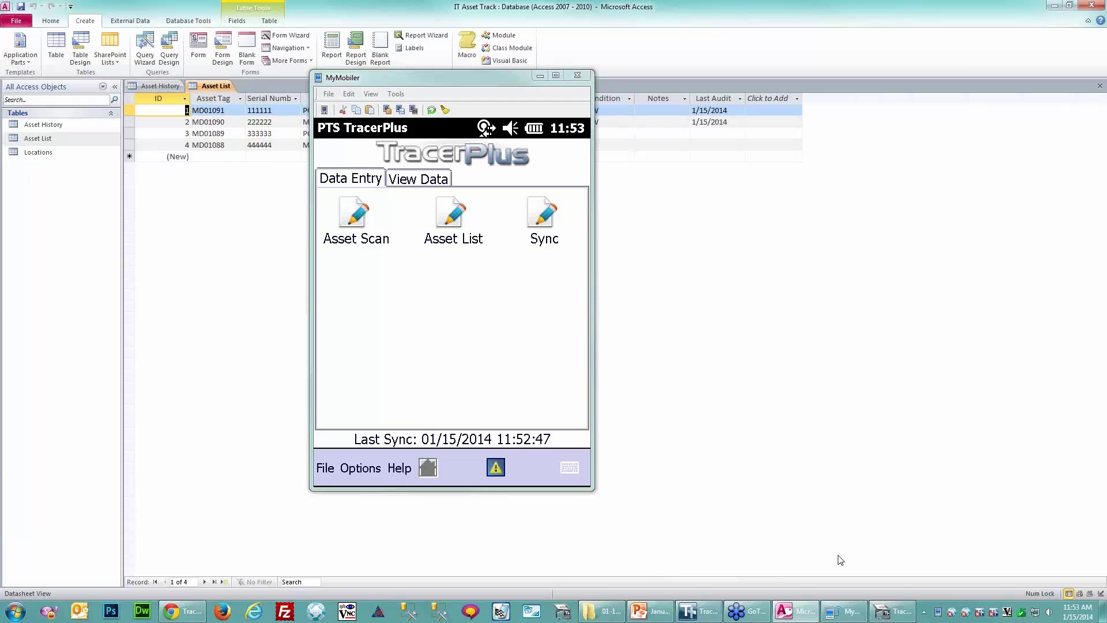
click(690, 611)
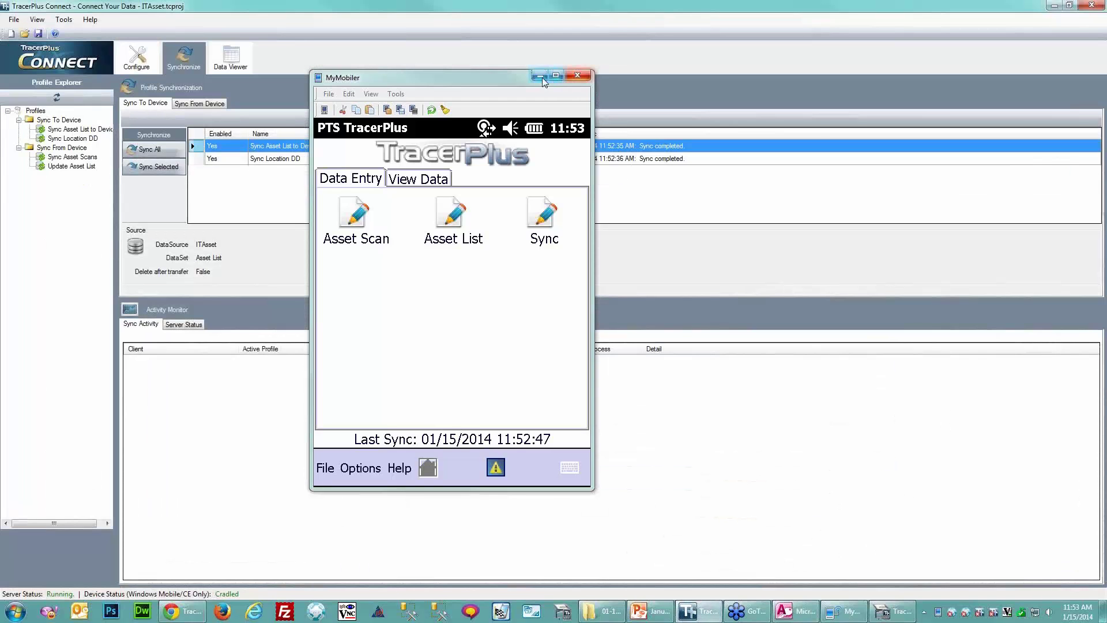
click(539, 75)
click(137, 57)
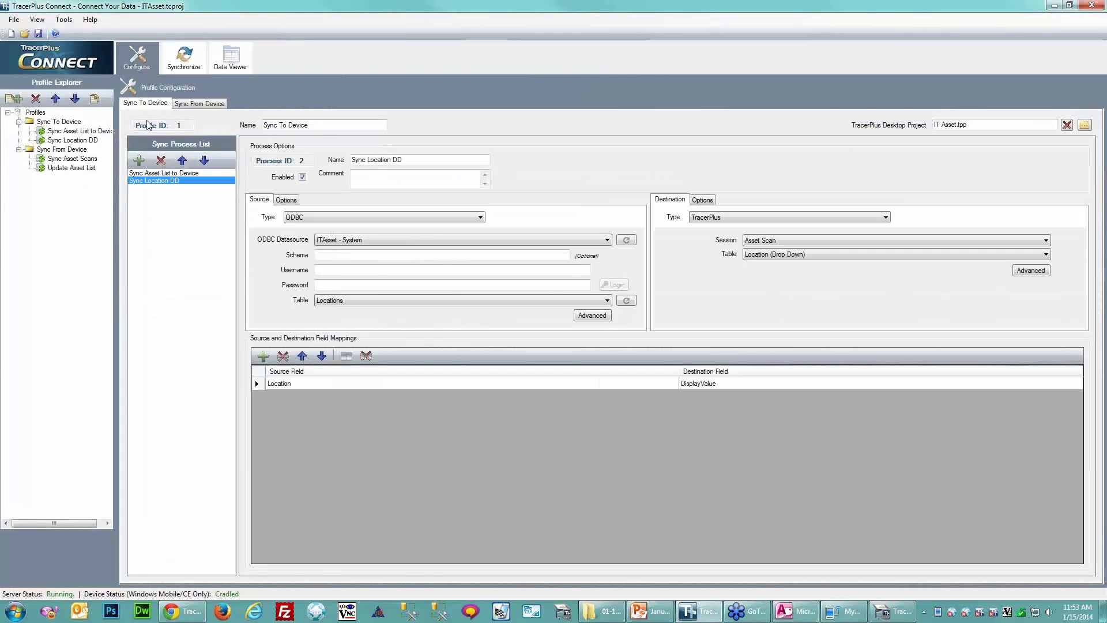
Create a new Live Profile linked to IT Asset.tpp from the IT Asset folder under Projects.
click(14, 98)
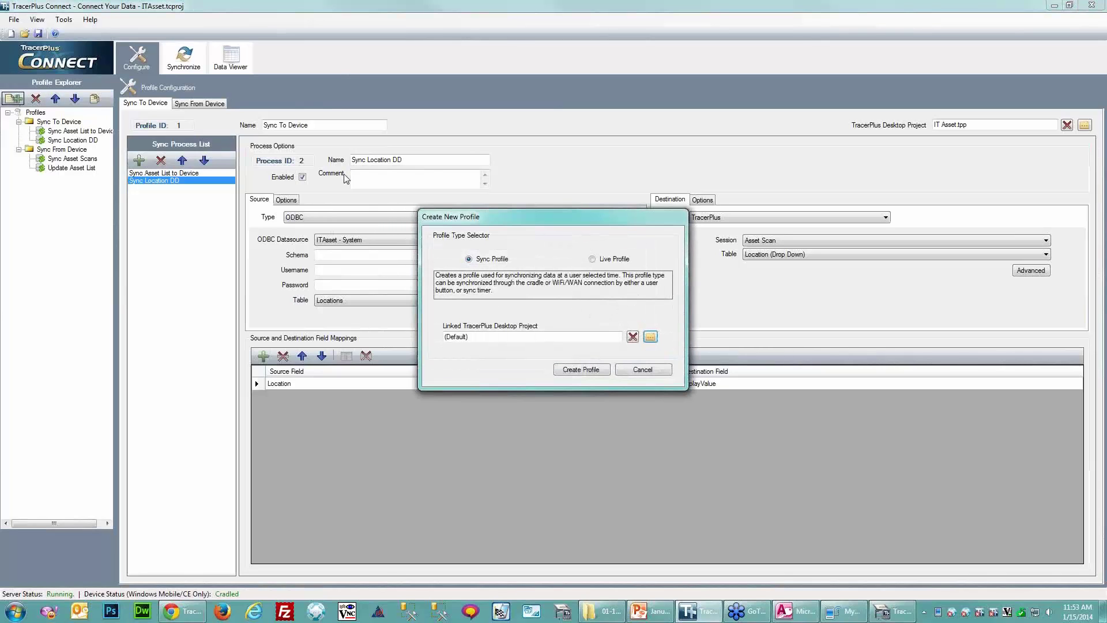
click(593, 259)
click(651, 337)
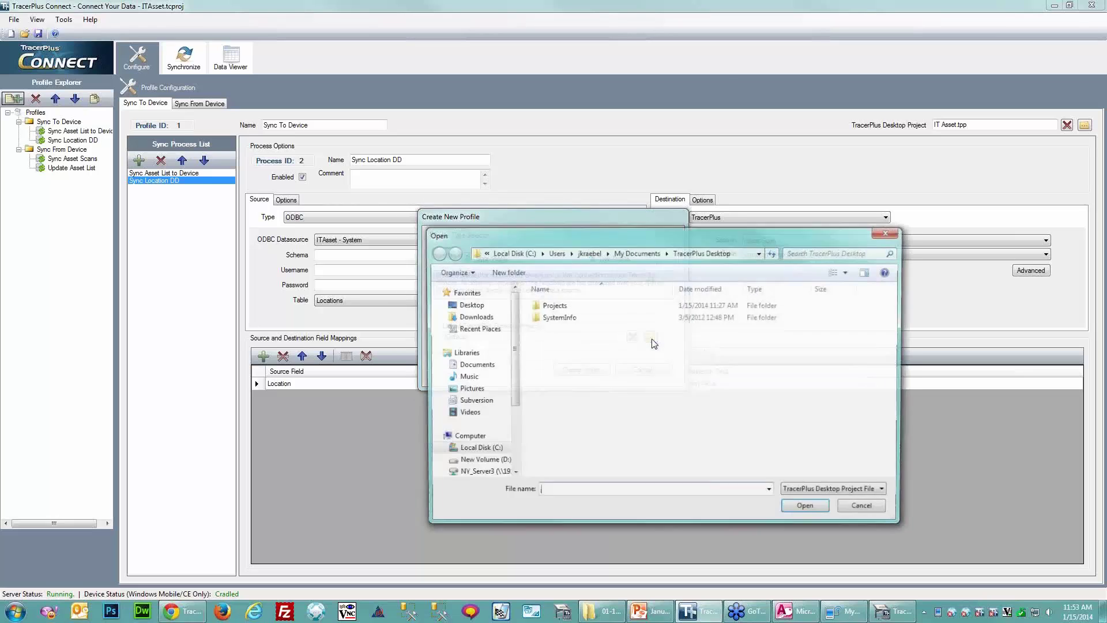
double_click(551, 309)
text(it)
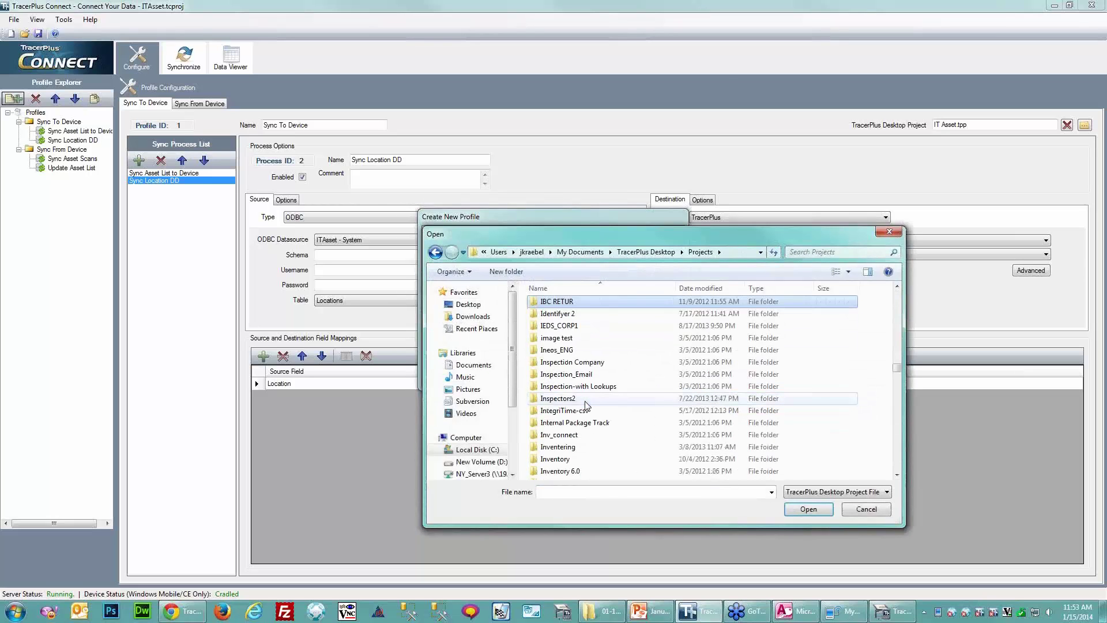
double_click(552, 302)
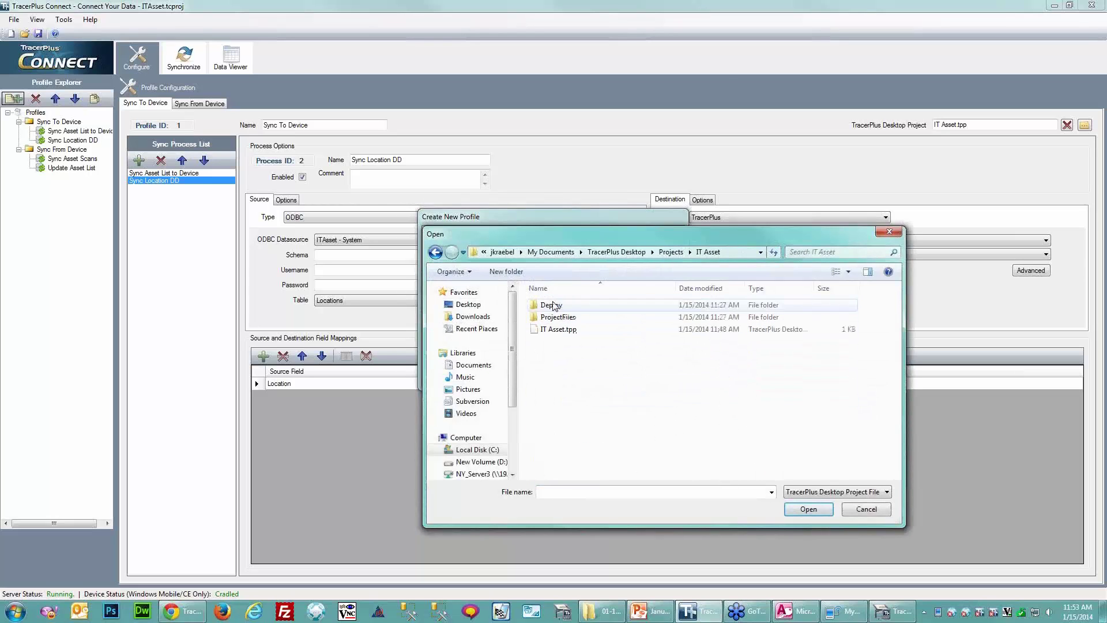
double_click(553, 331)
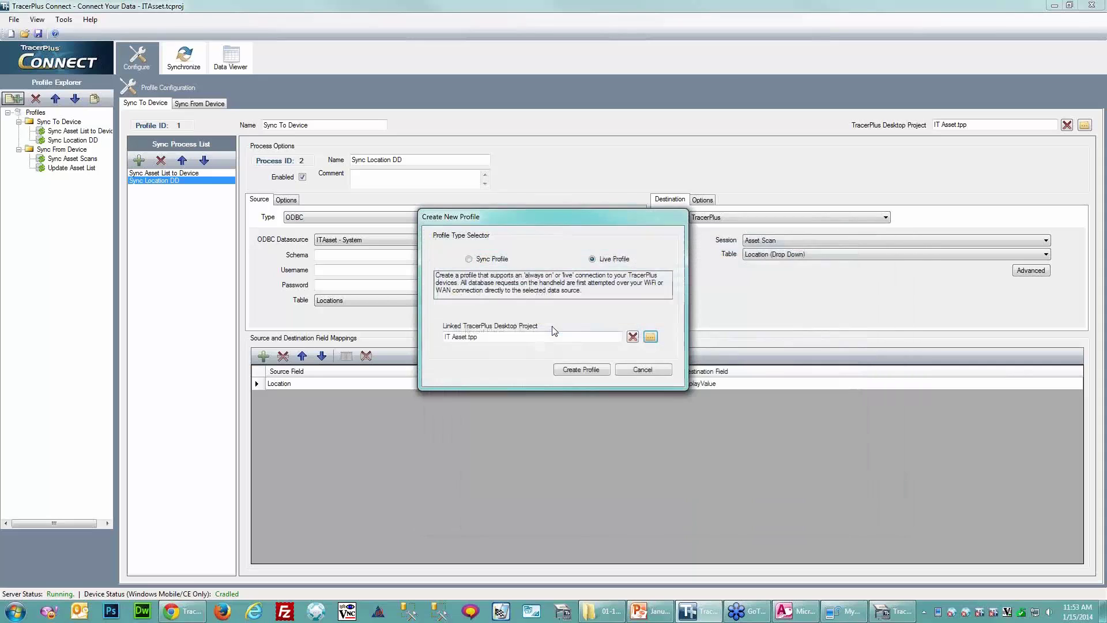
click(580, 369)
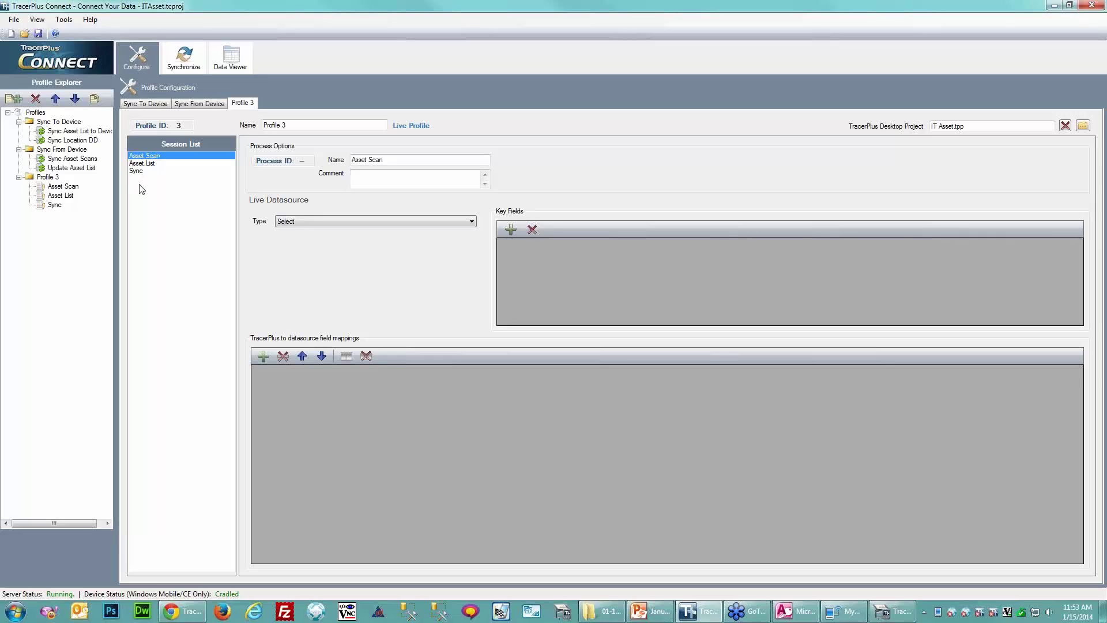
Set the Asset Scan session's live datasource to ODBC with ITAsset - System and the Asset History table.
click(326, 222)
click(301, 238)
click(323, 246)
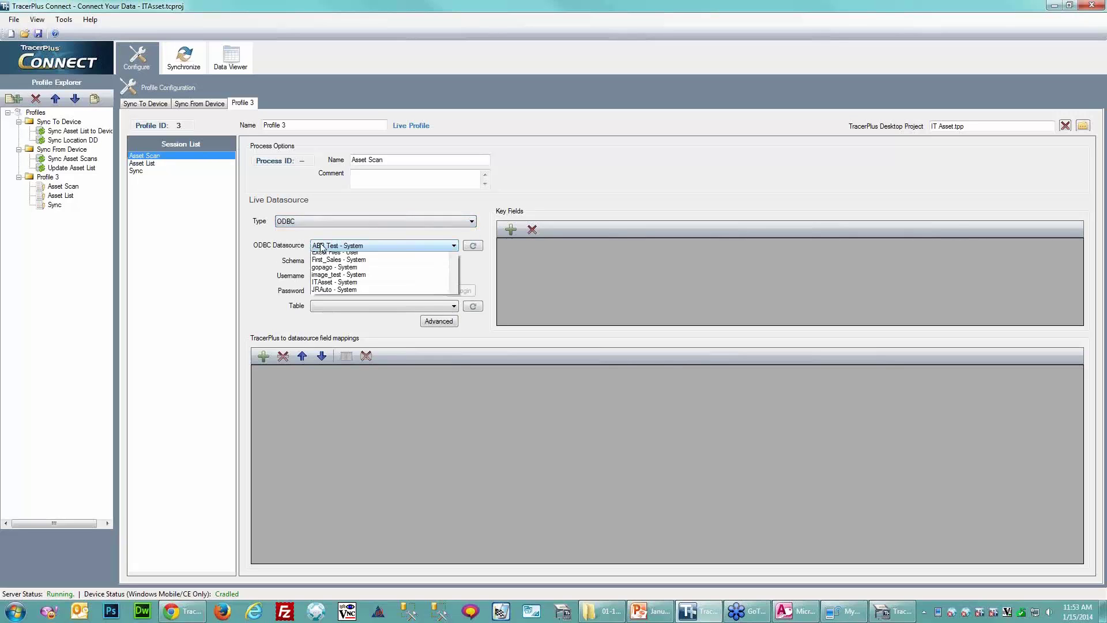
click(335, 376)
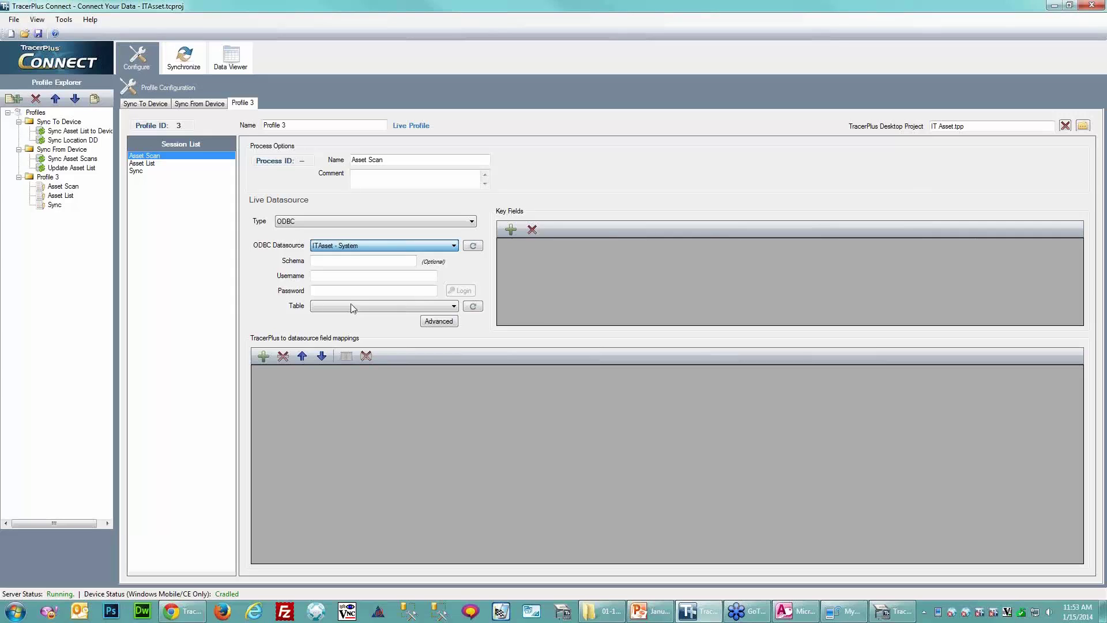
click(455, 306)
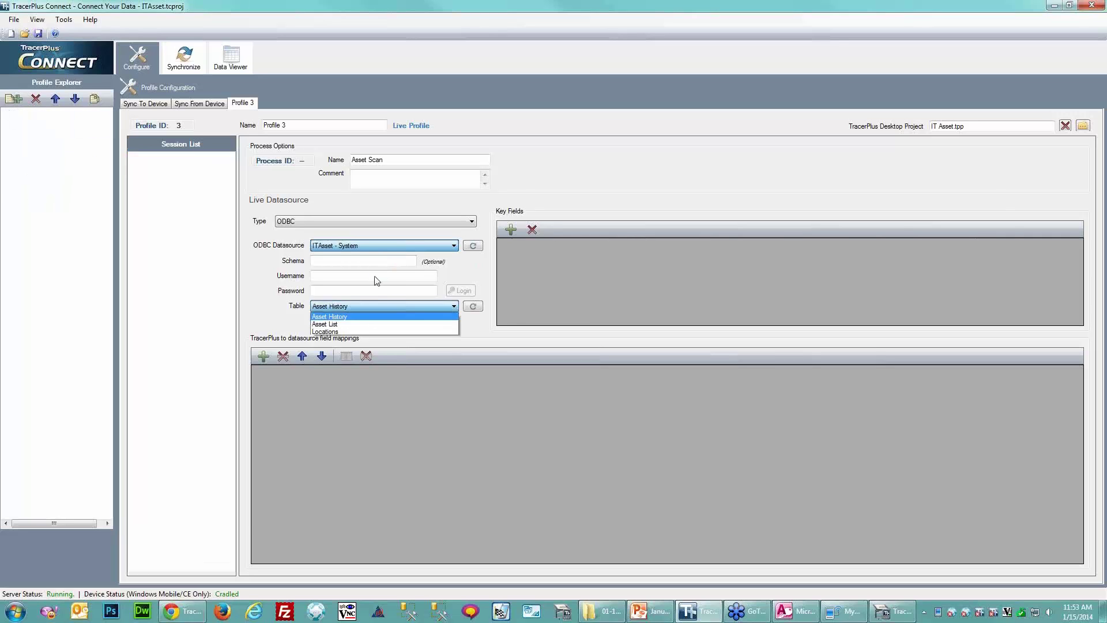
click(349, 317)
Add ID as a key field for the Asset Scan session.
click(511, 230)
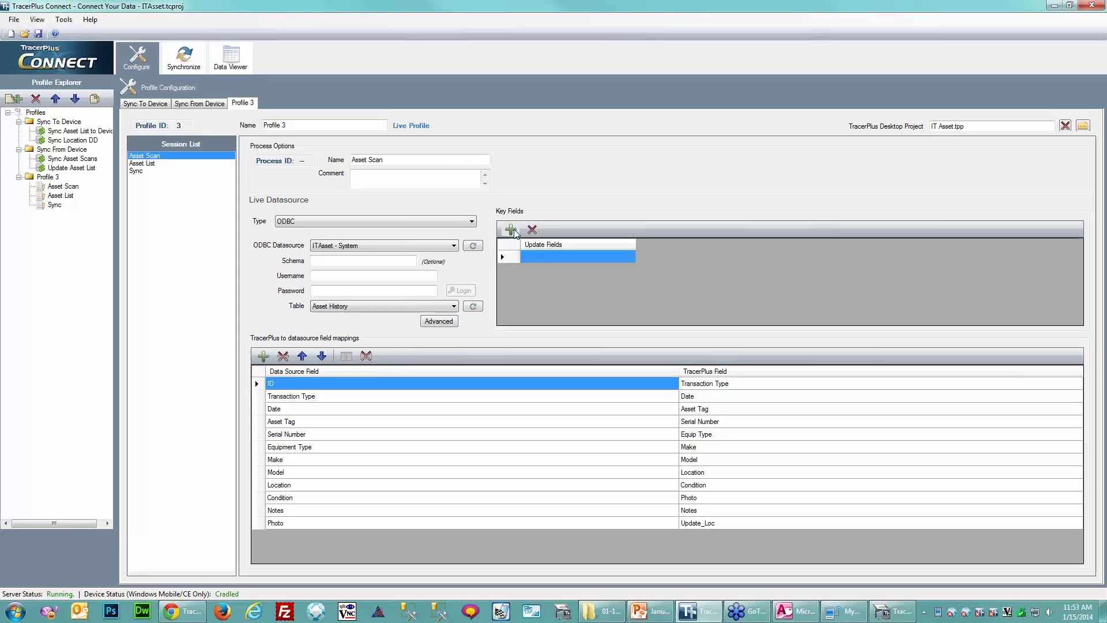
click(543, 254)
click(540, 265)
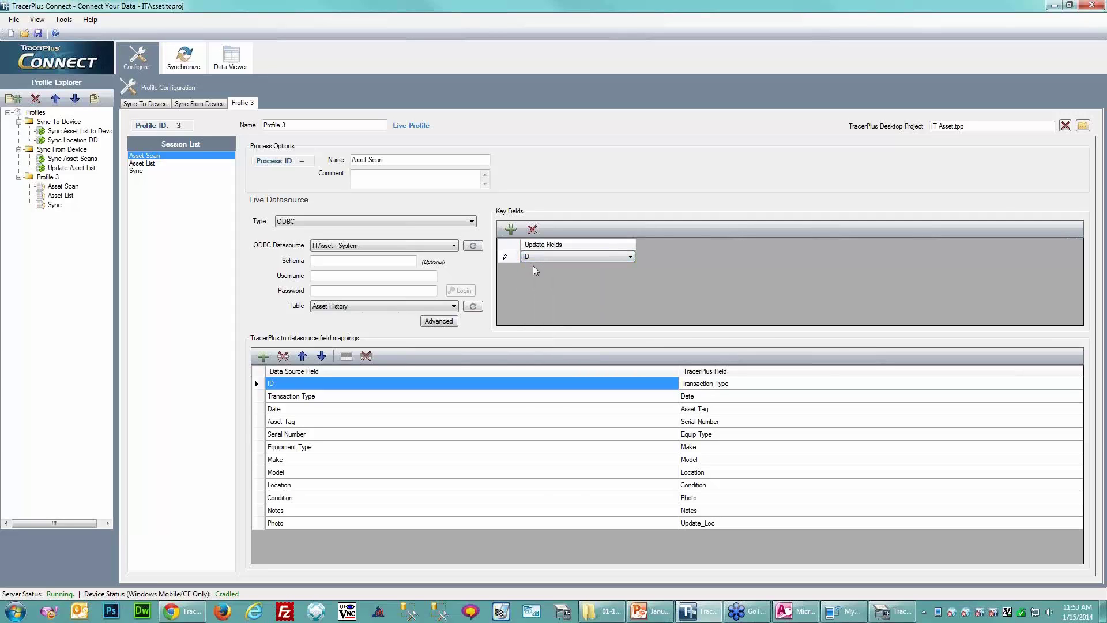
Delete the ID source field from the Asset Scan mappings and move the Notes source field below Photo.
click(284, 357)
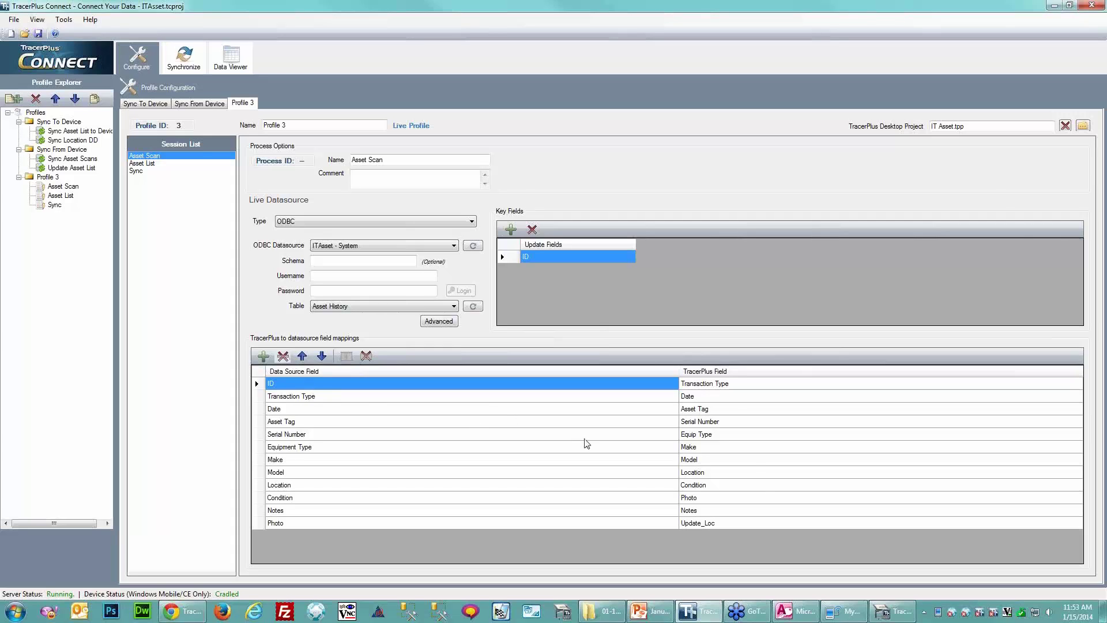
key(Delete)
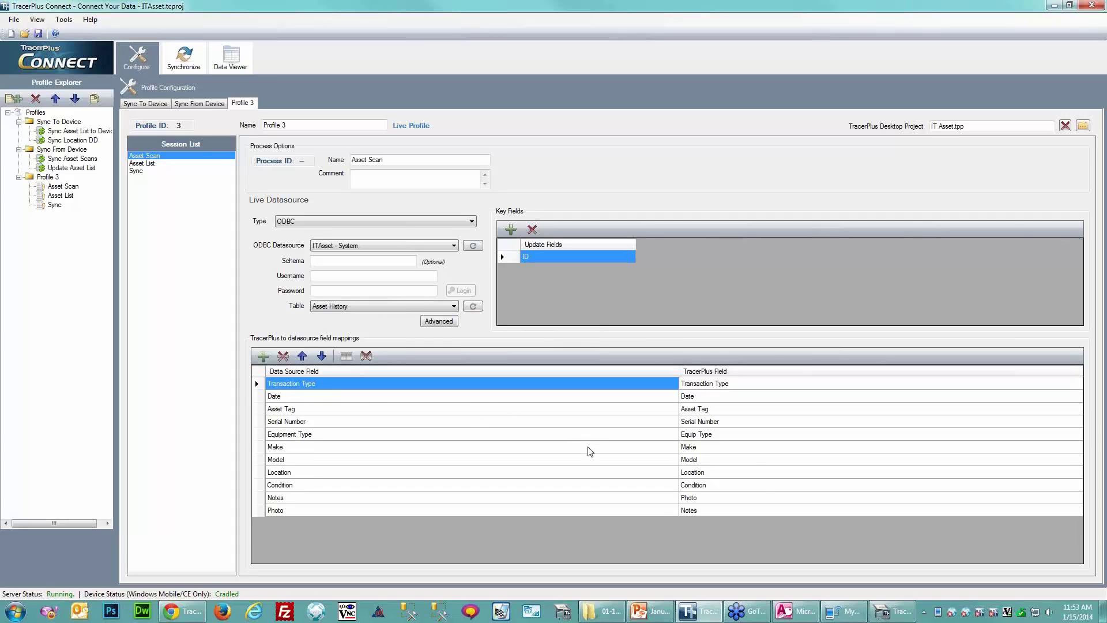
click(363, 495)
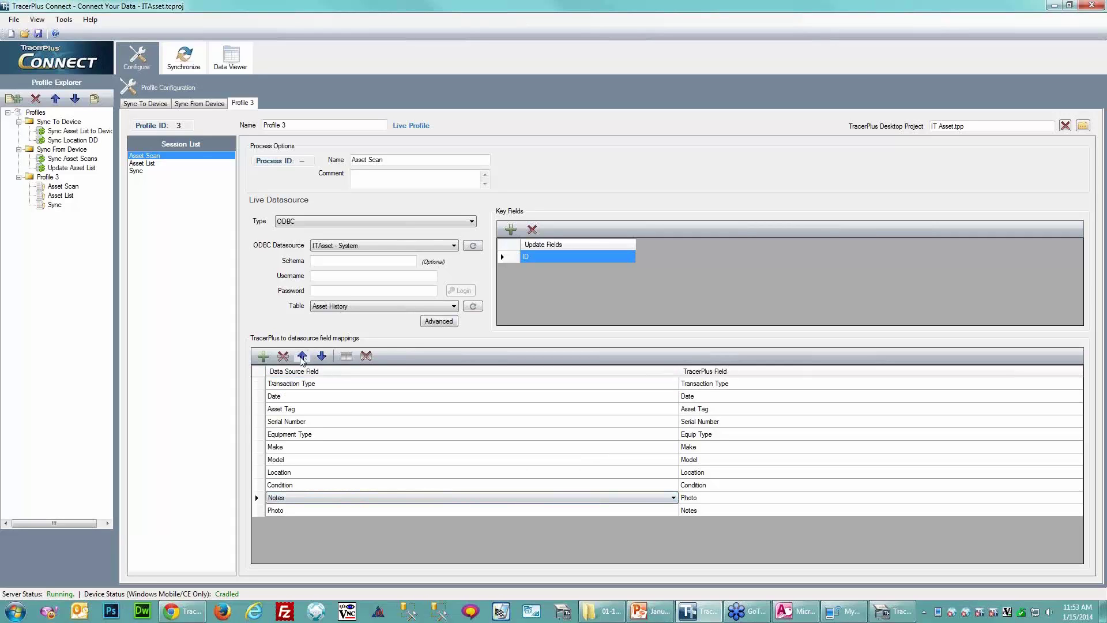
click(322, 356)
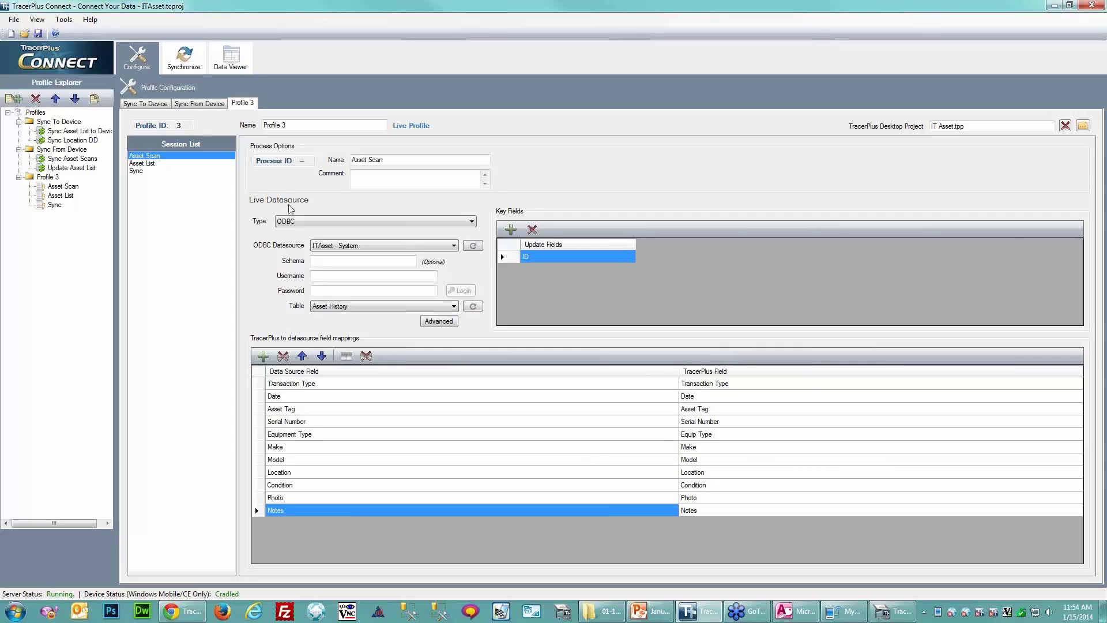
Set the Asset List session's live datasource to ODBC with ITAsset - System and the Asset List table.
click(150, 165)
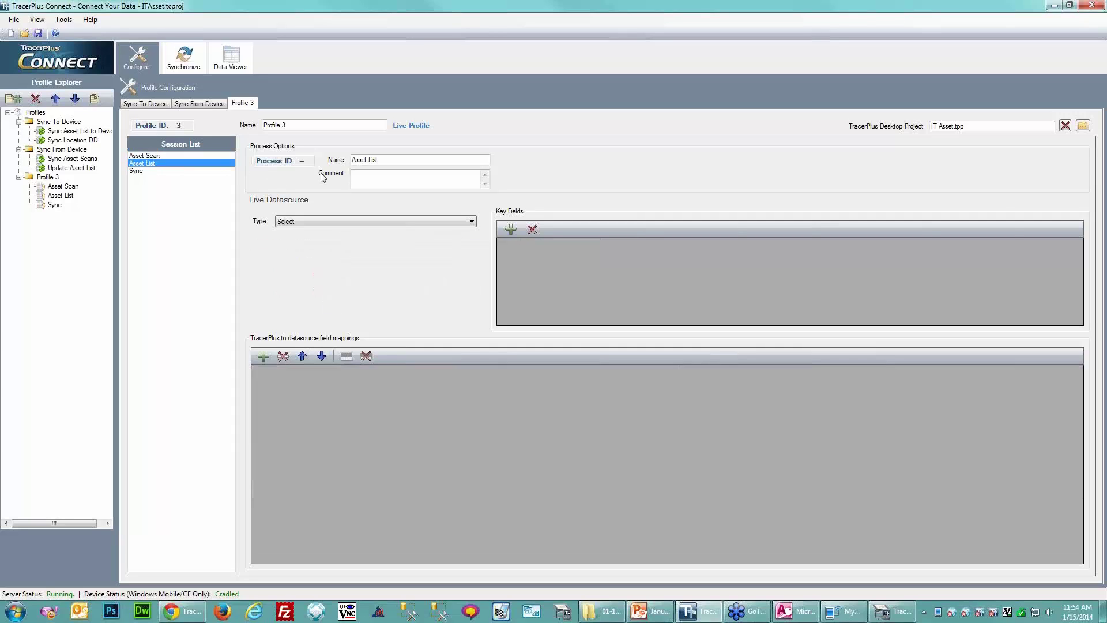
click(381, 222)
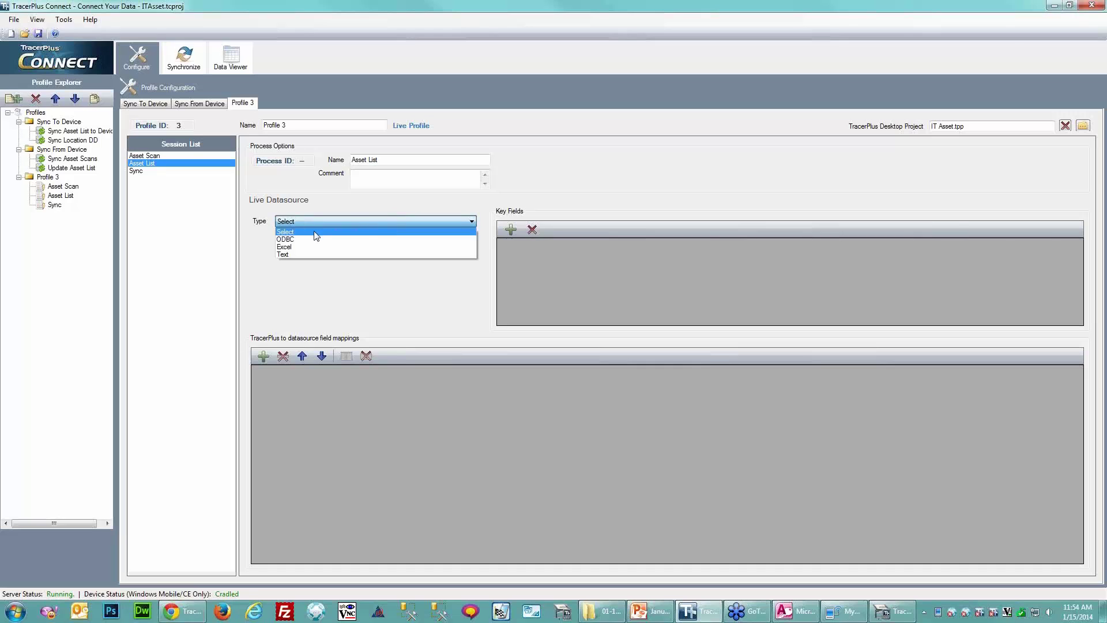
click(311, 237)
click(341, 242)
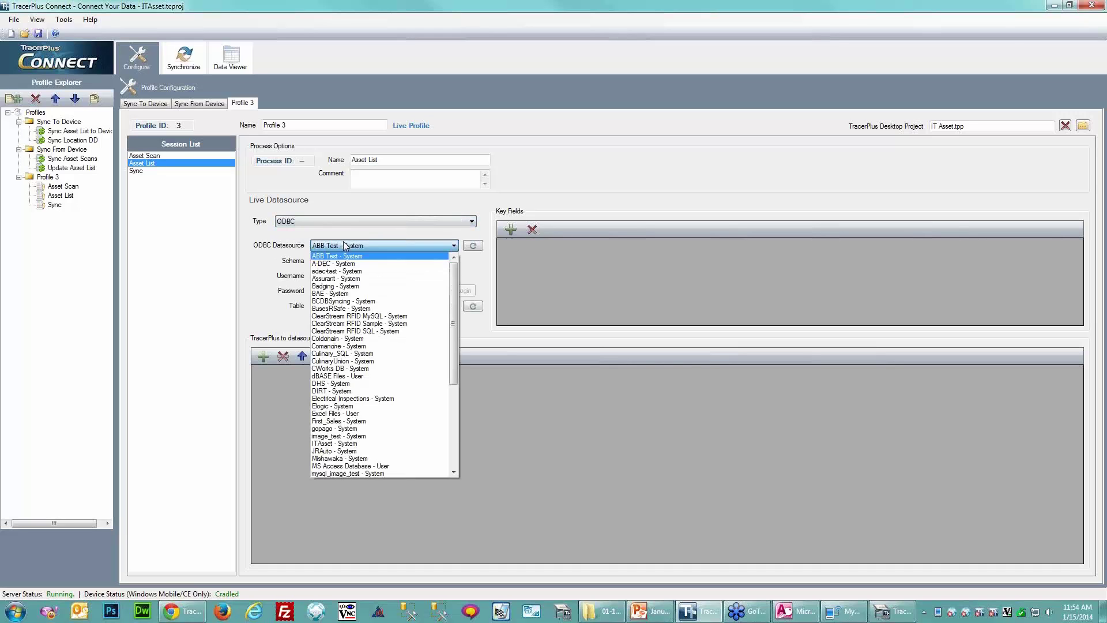
scroll(337, 396, down, 1)
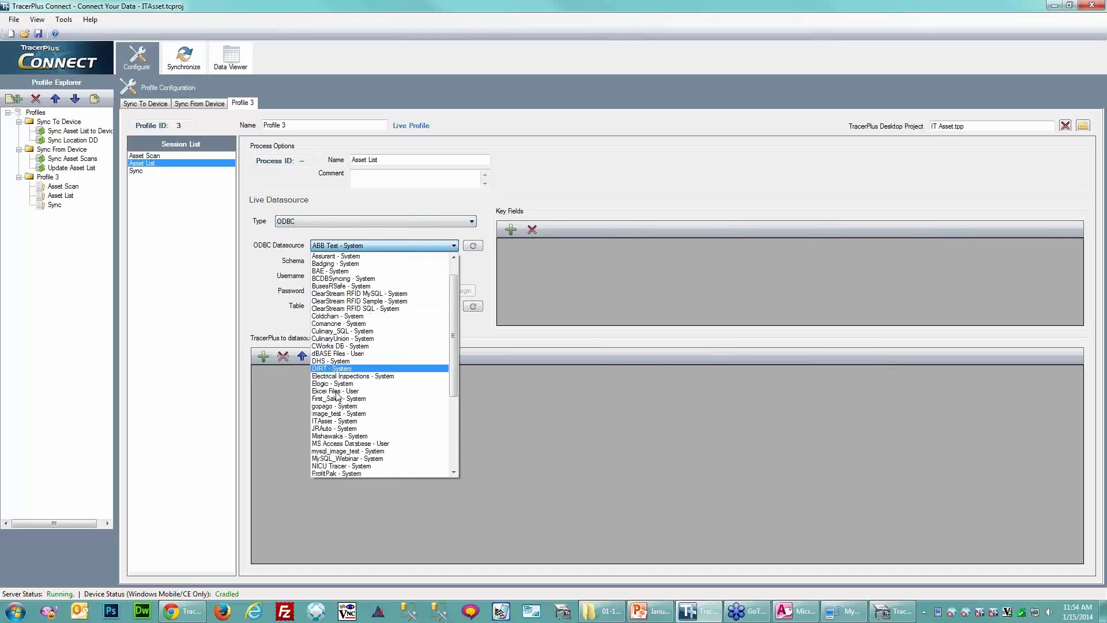
click(328, 420)
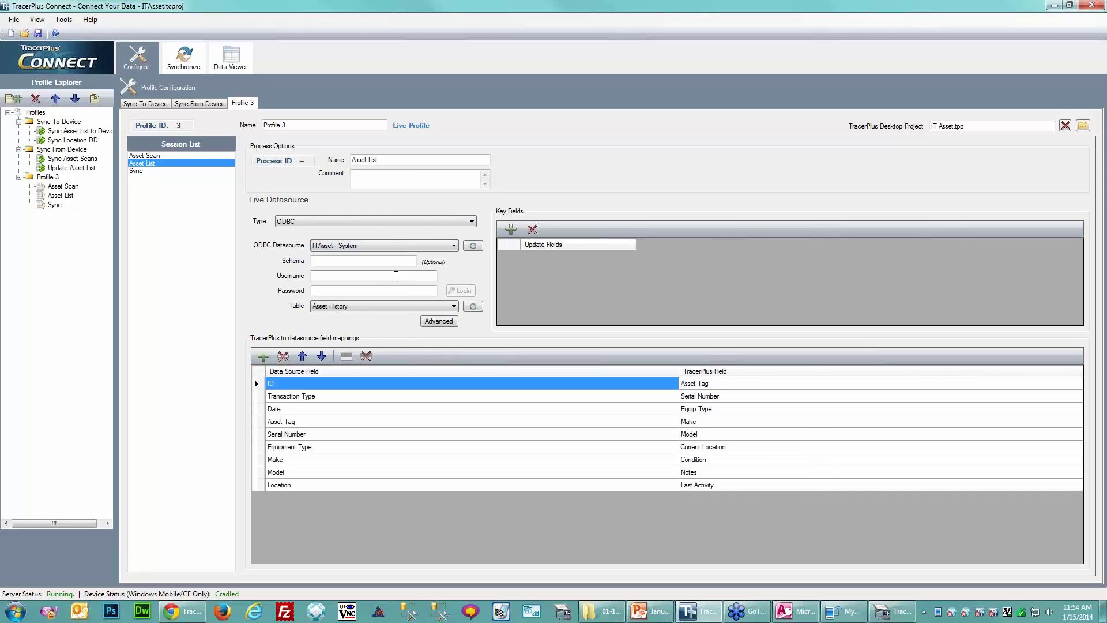
click(351, 306)
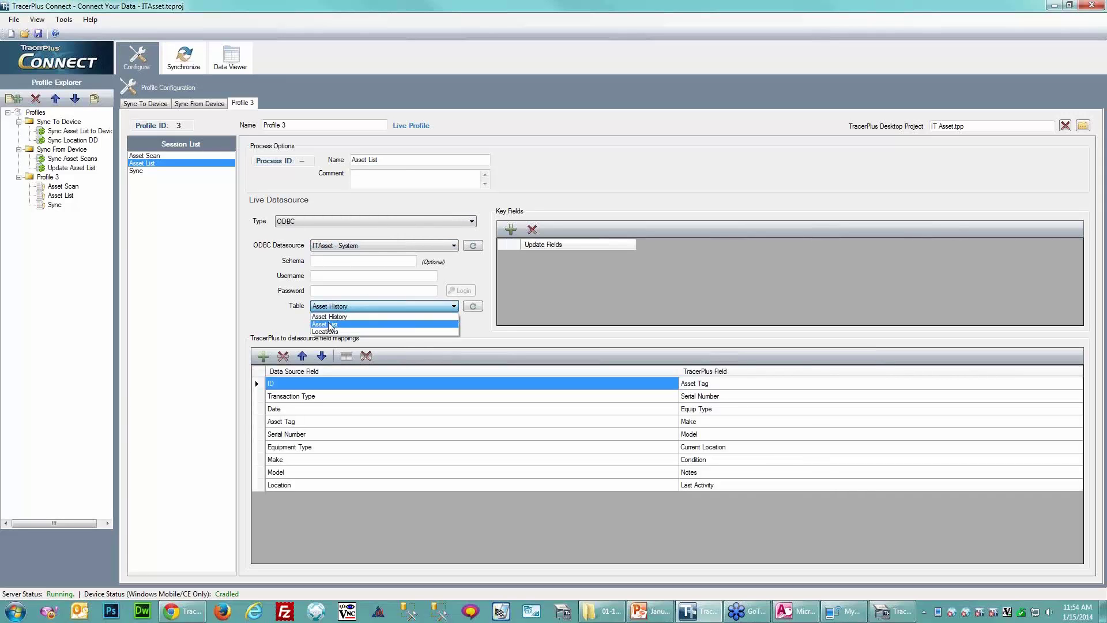
click(331, 321)
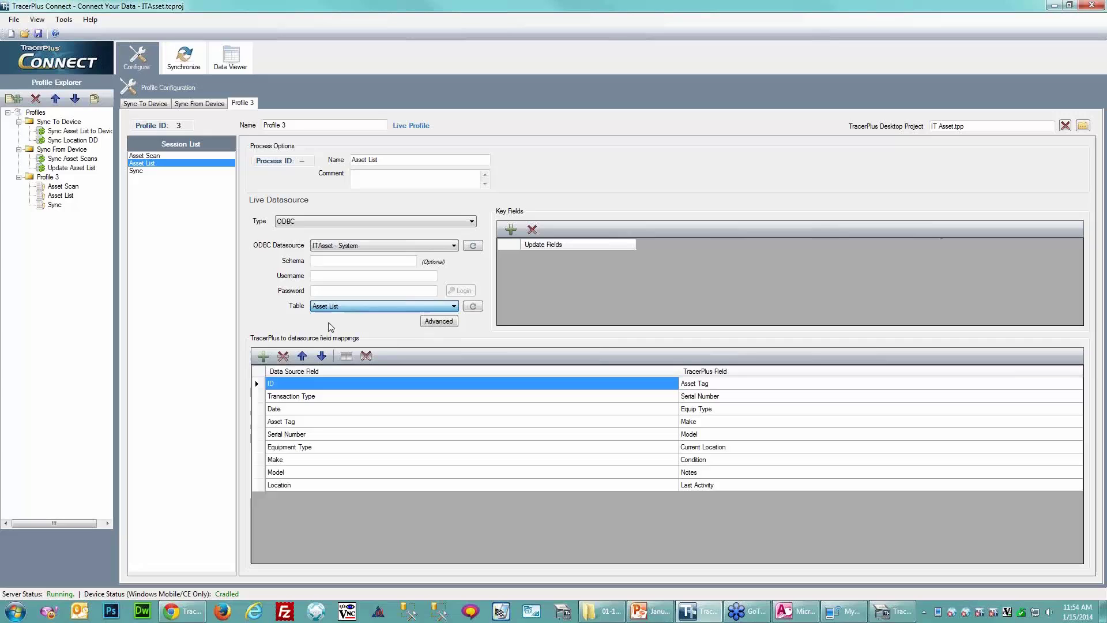
Add Asset Tag as the key field for the Asset List session.
click(511, 230)
click(535, 255)
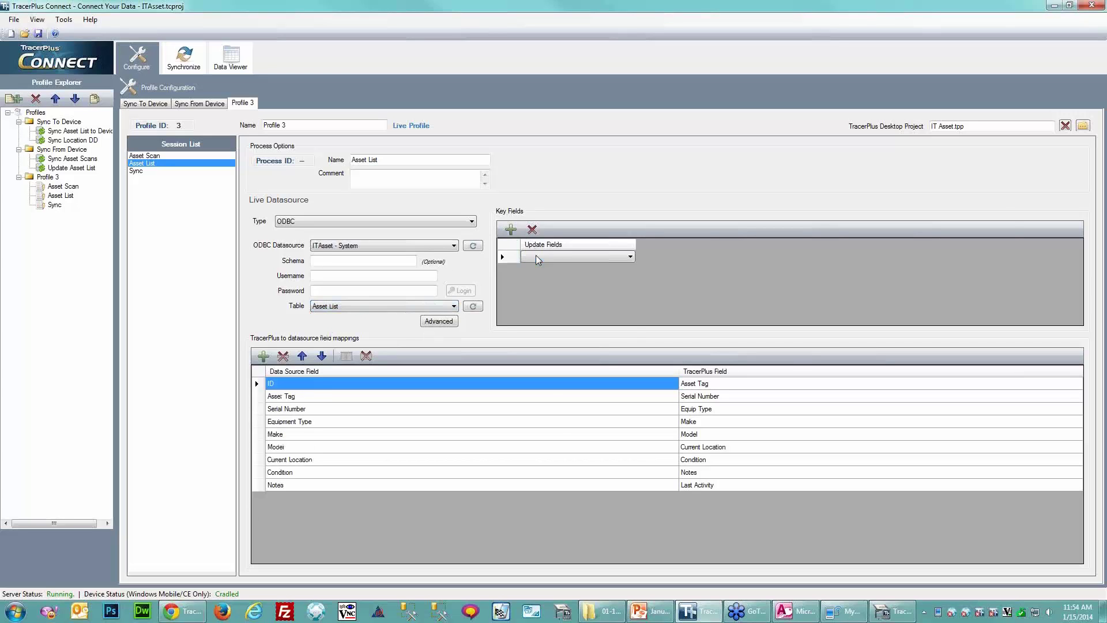
click(535, 255)
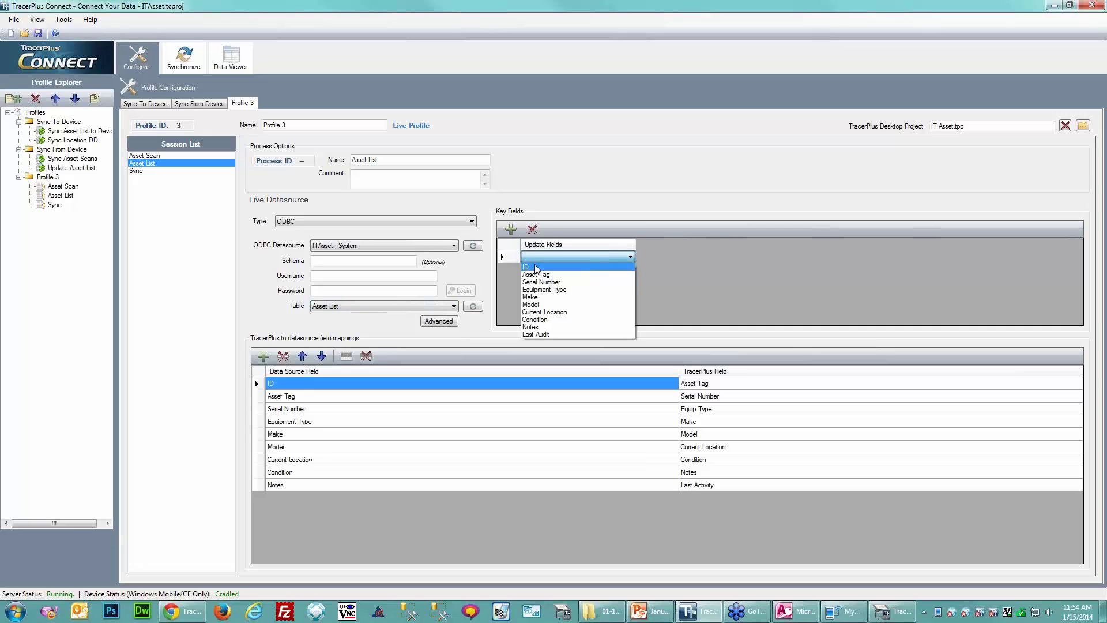
click(536, 266)
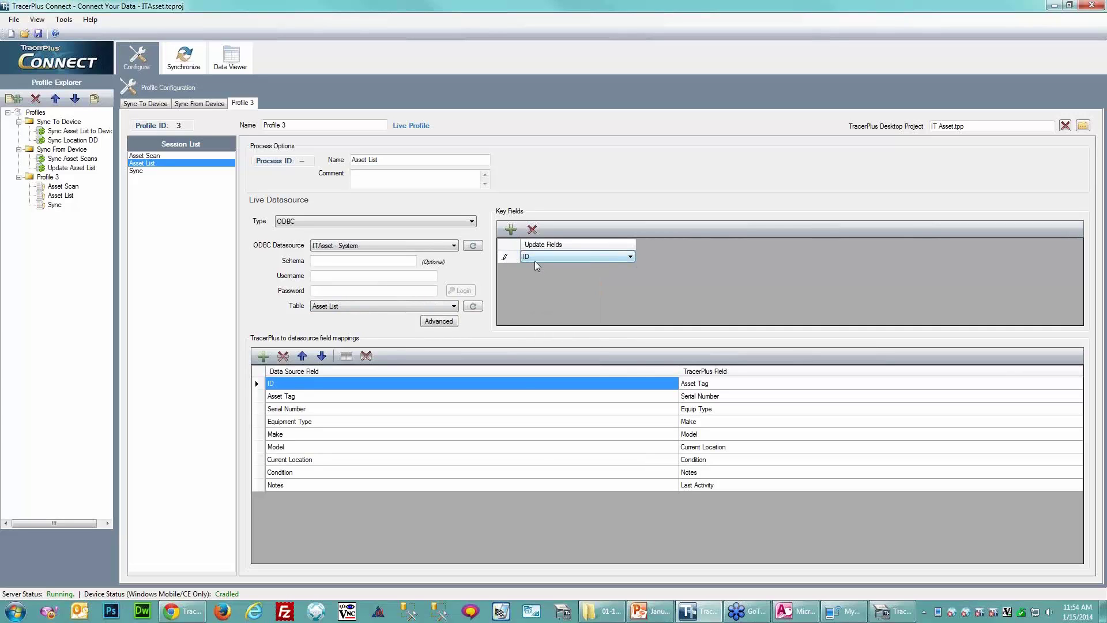
click(534, 258)
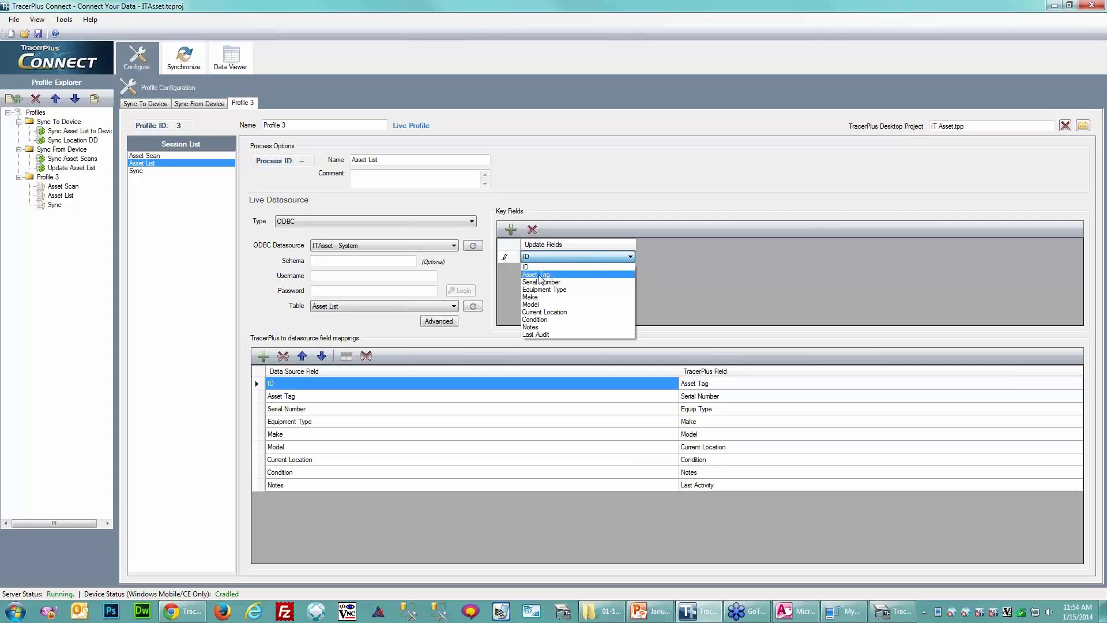
click(539, 276)
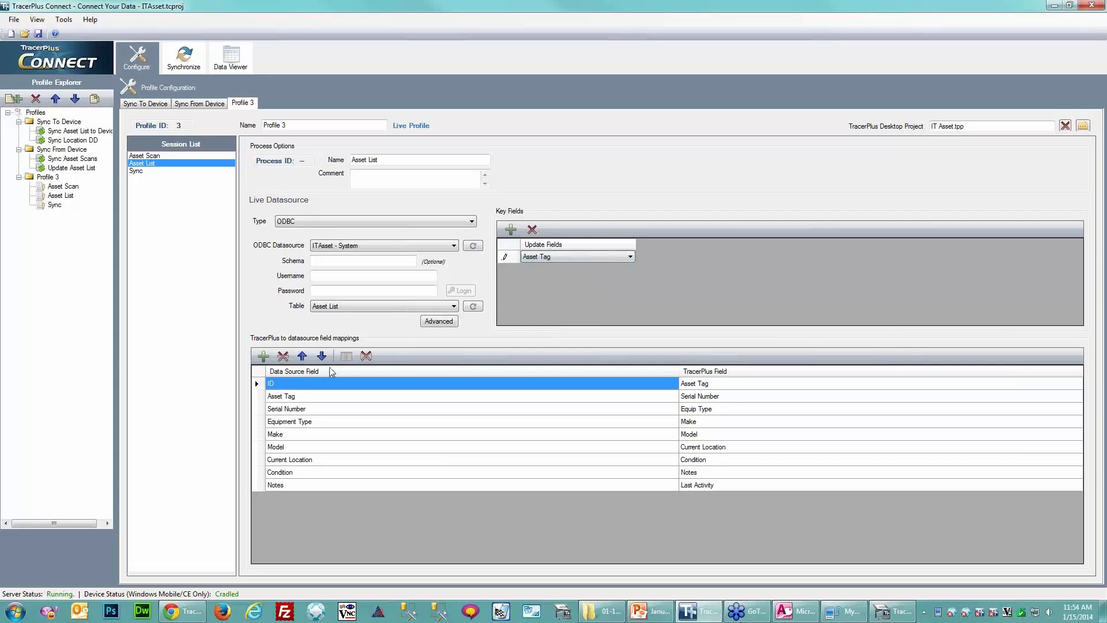
Delete the ID source field from the Asset List mappings and map a new Last Audit source field to Last Activity.
click(283, 356)
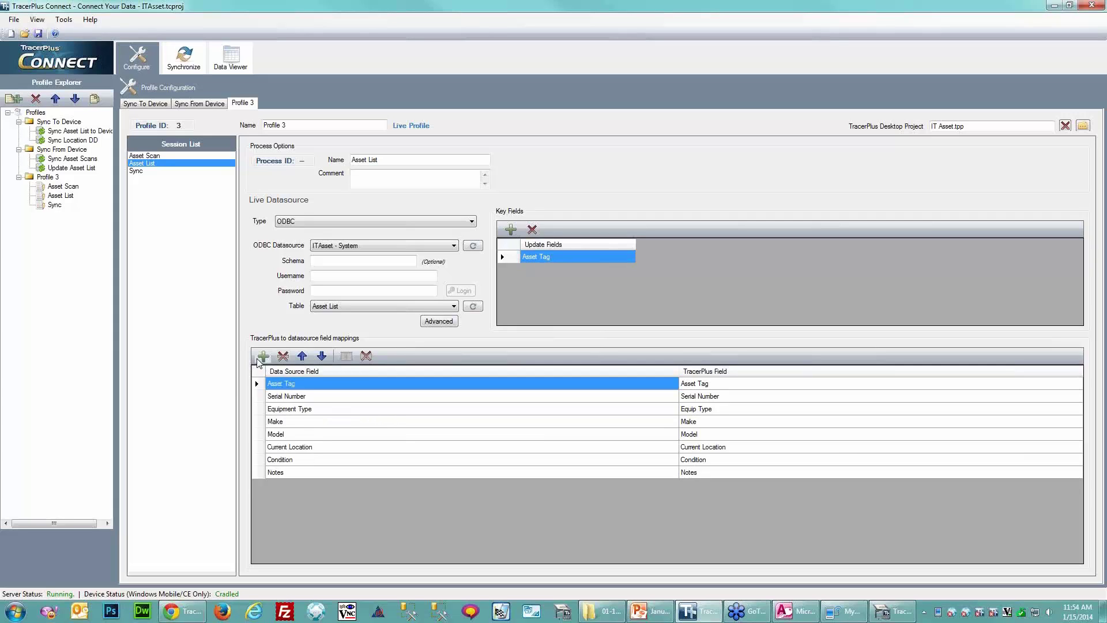
click(264, 356)
click(356, 485)
click(355, 483)
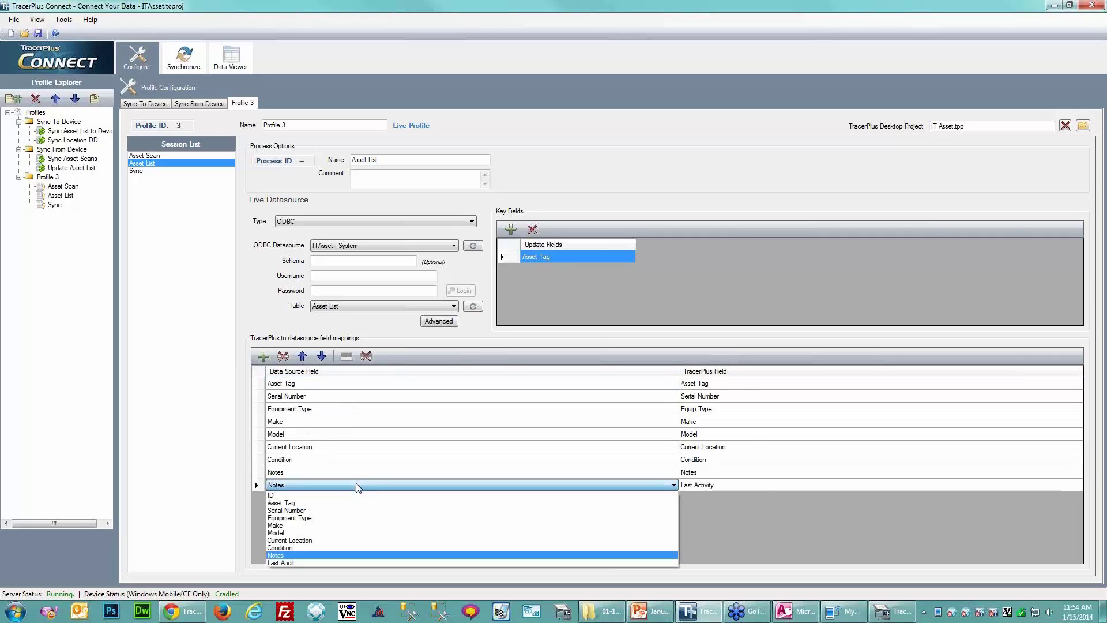
click(273, 560)
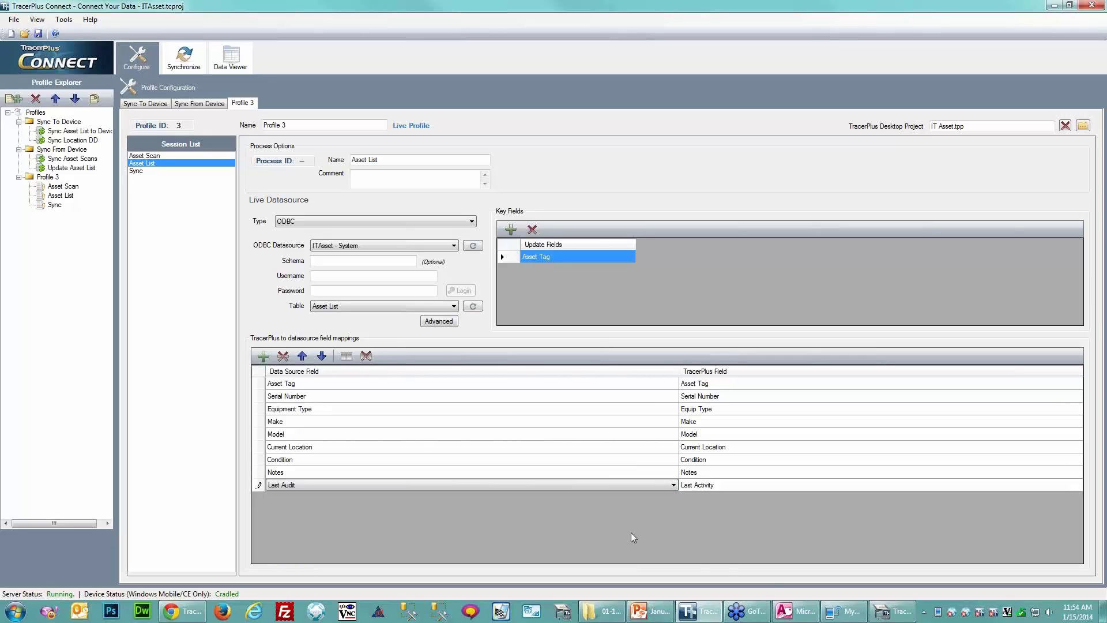
Switch to TracerPlus Desktop and add two live session entries to the IT Asset project's Connect settings.
click(878, 614)
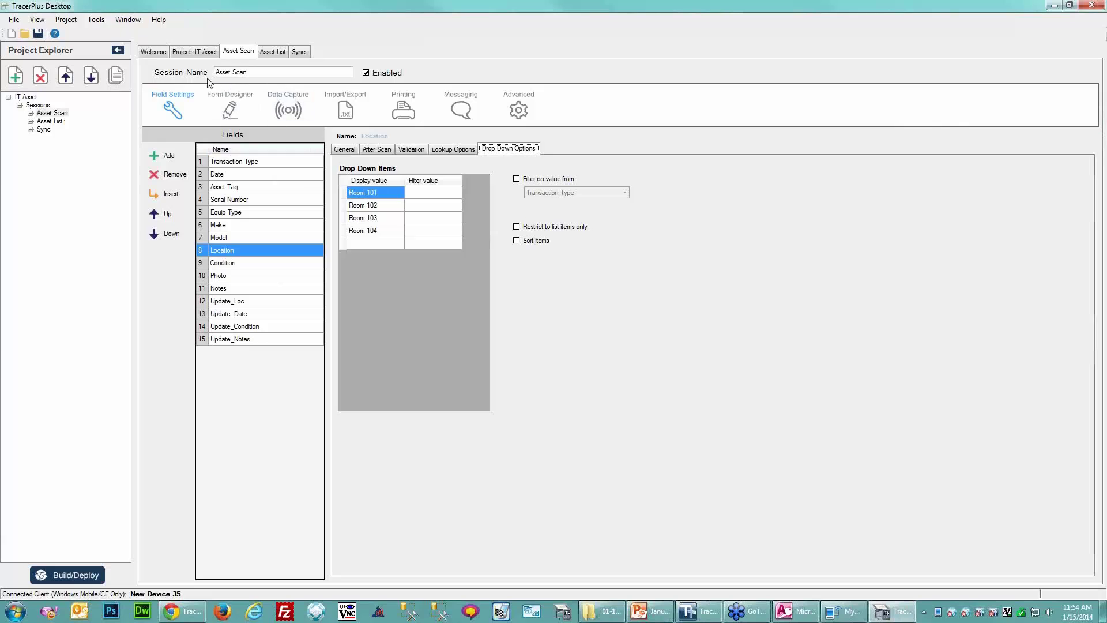
click(194, 51)
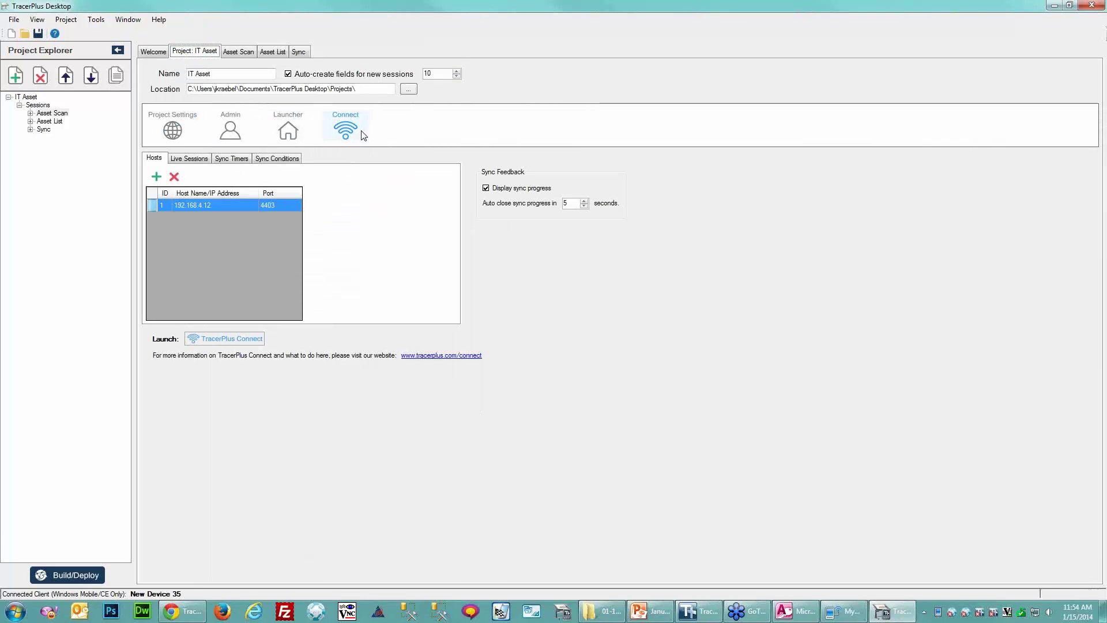
click(183, 162)
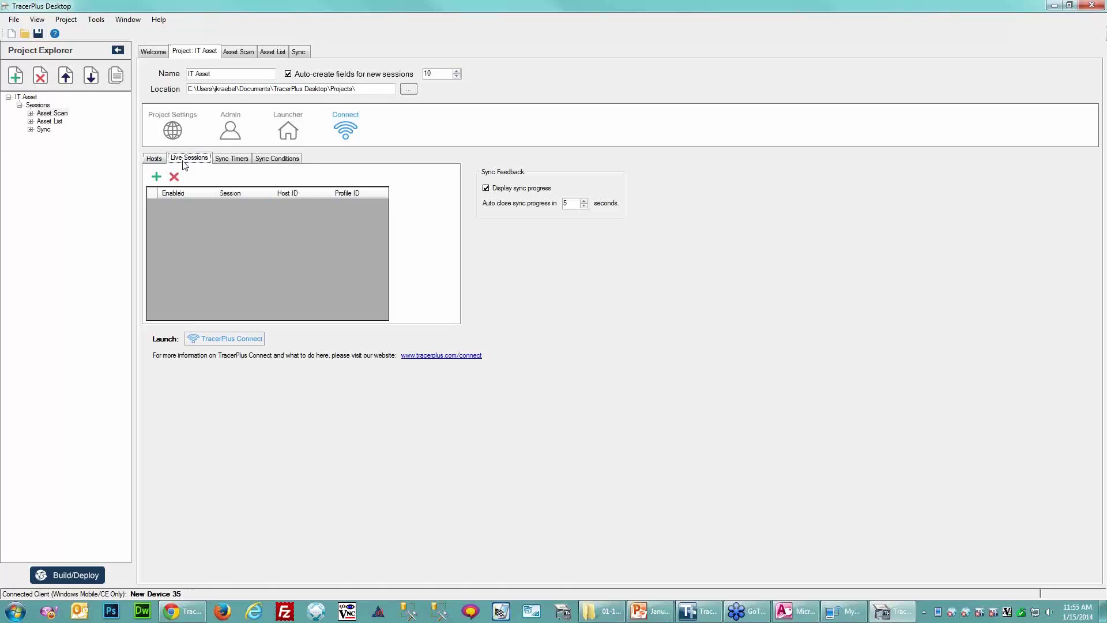
click(157, 176)
click(157, 176)
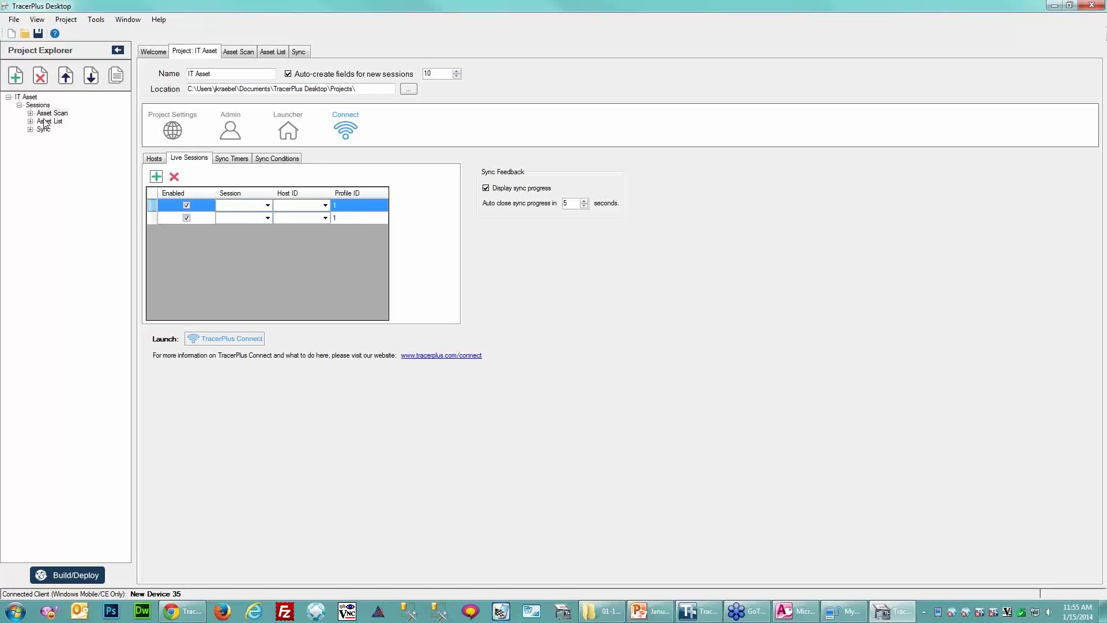
Configure the first live session entry with the Asset Scan session, Host ID 1 and Profile ID 3.
click(267, 206)
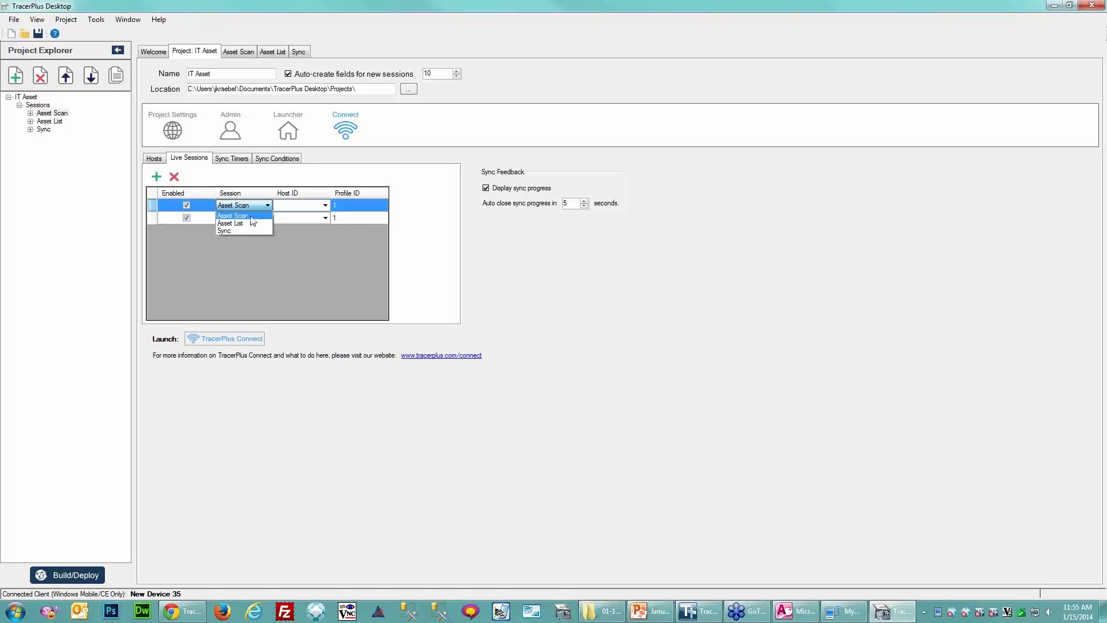
click(249, 215)
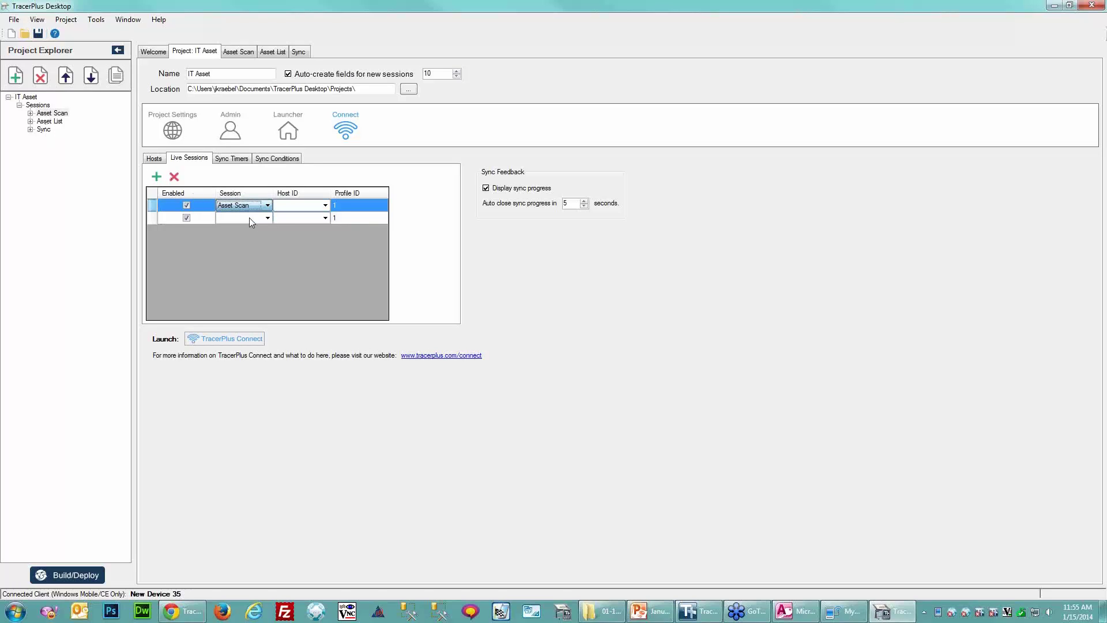
click(323, 207)
click(324, 206)
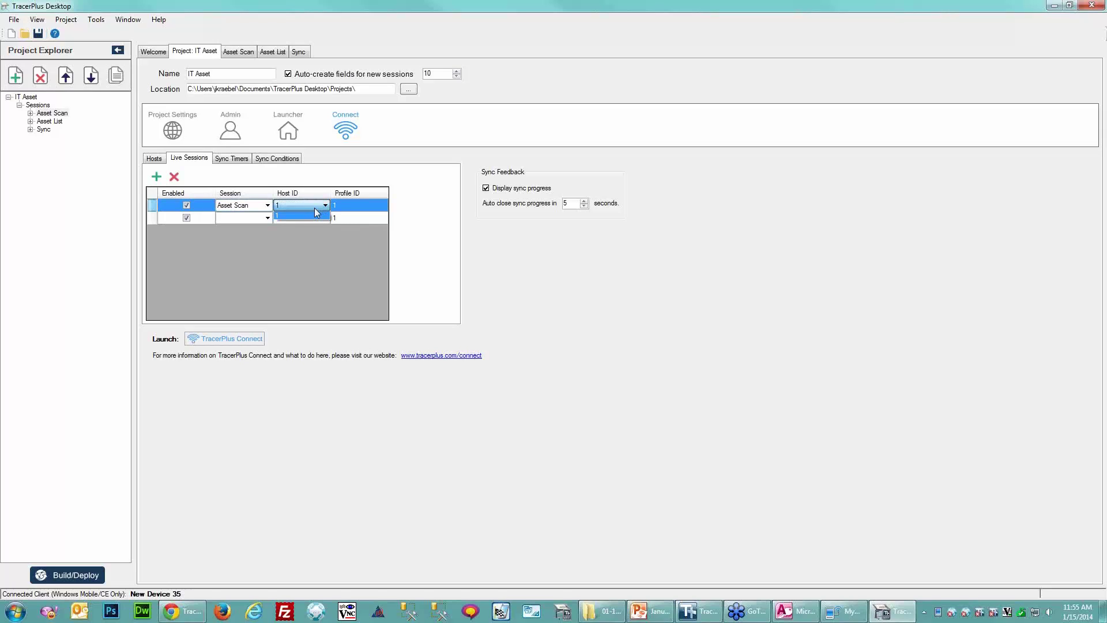
click(289, 216)
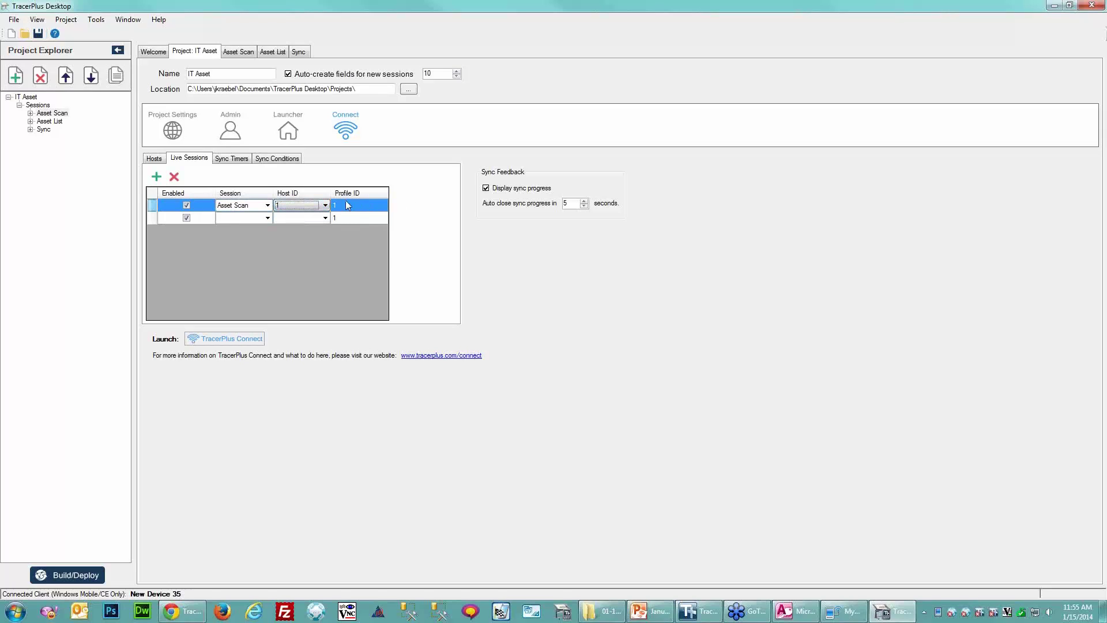
click(699, 611)
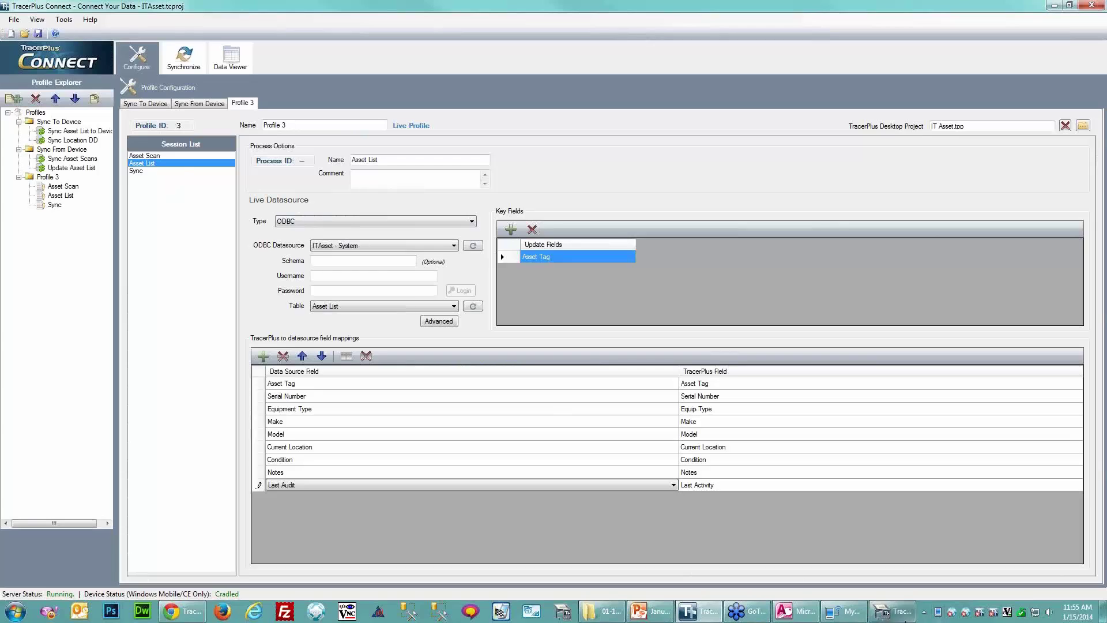
click(892, 611)
click(362, 205)
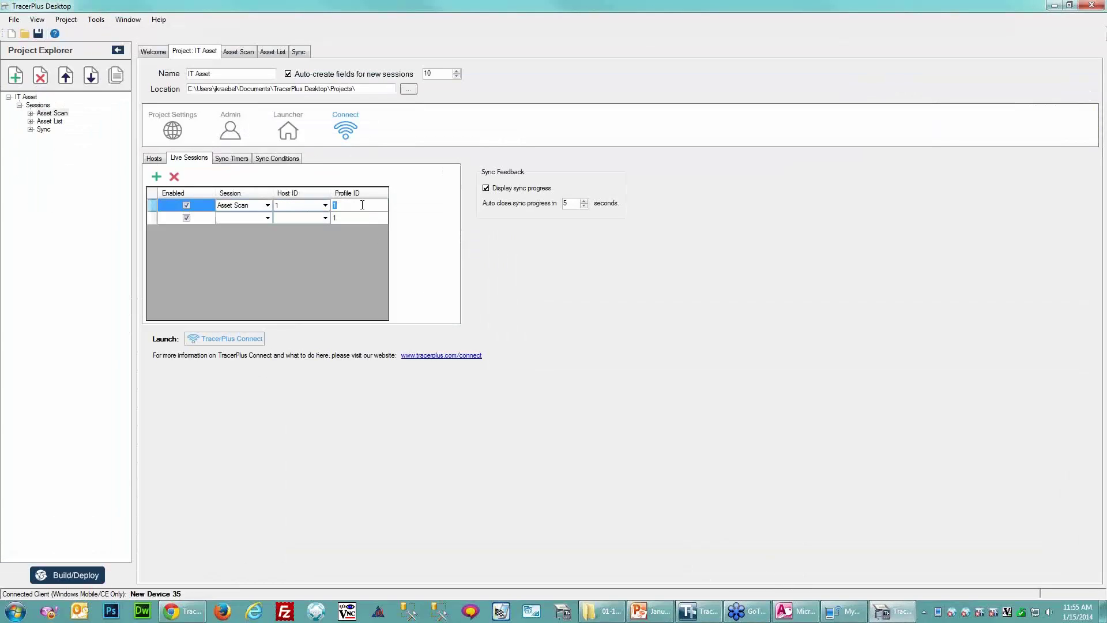
text(3)
Configure the second live session entry with the Asset List session, Host ID 1 and Profile ID 3.
click(267, 217)
click(267, 218)
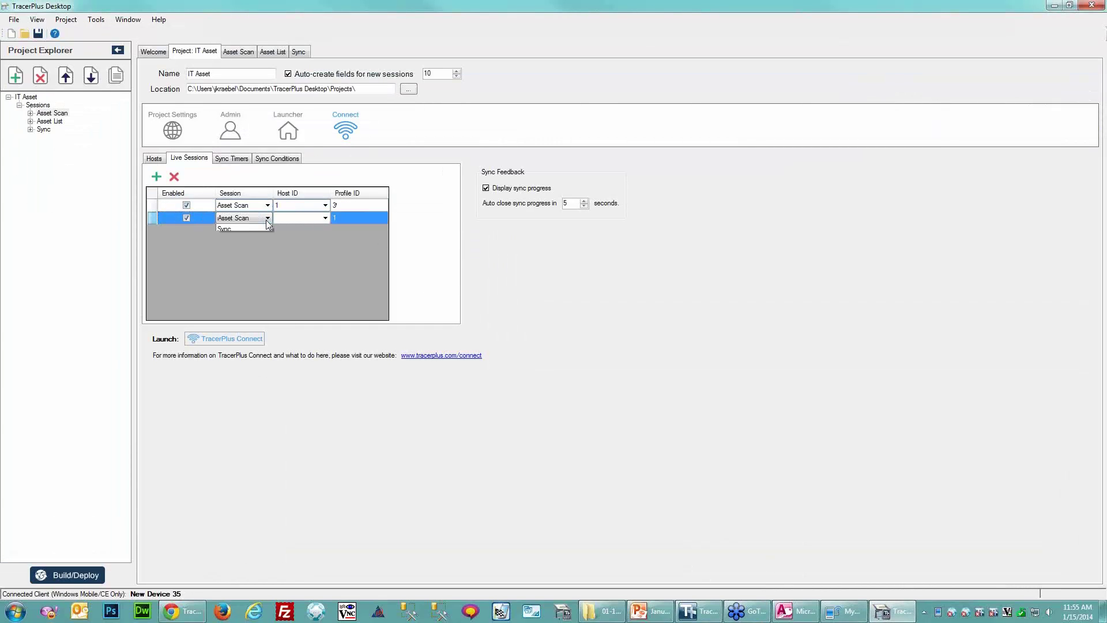
click(241, 236)
click(300, 217)
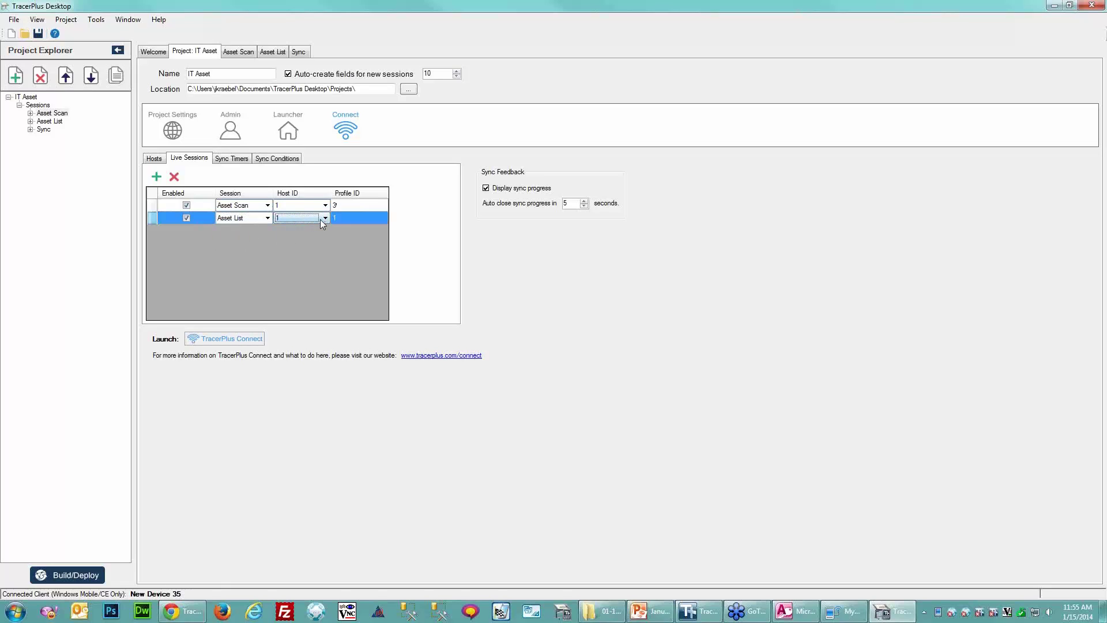
click(321, 219)
click(296, 227)
click(348, 217)
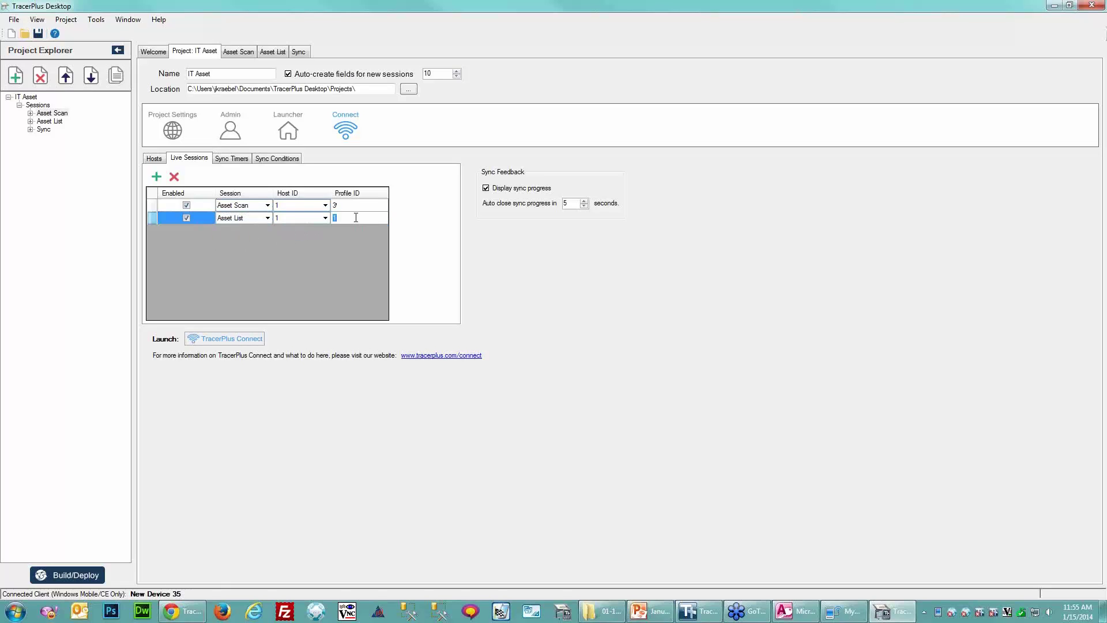
text(3)
key(Tab)
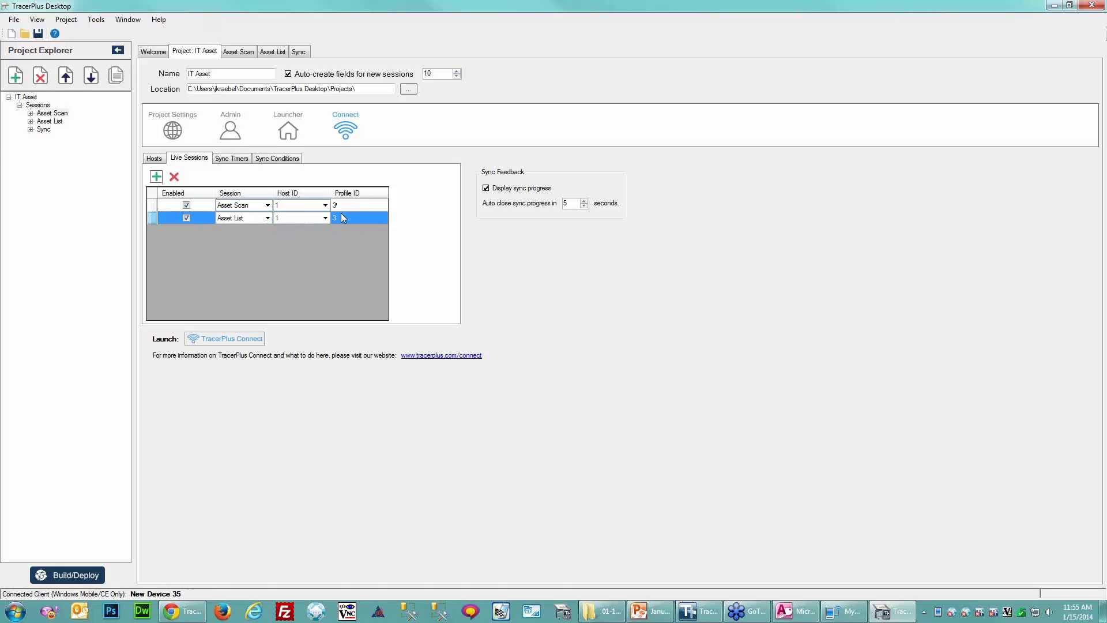
key(Tab)
Build and deploy the IT Asset project to the connected Windows Mobile device and close the deployment options.
click(94, 574)
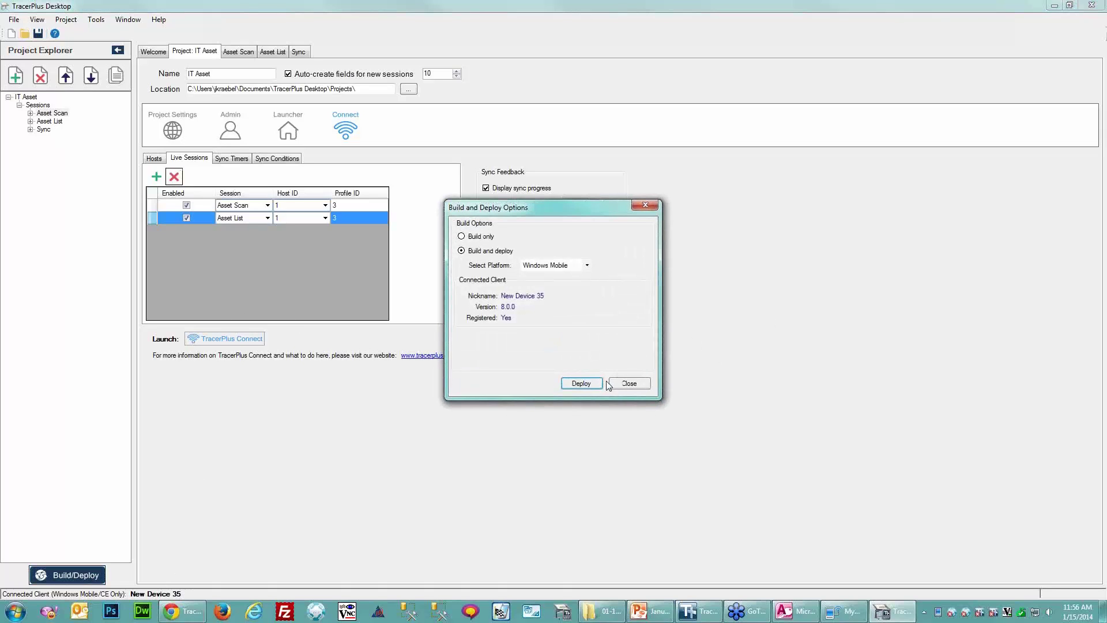
click(583, 383)
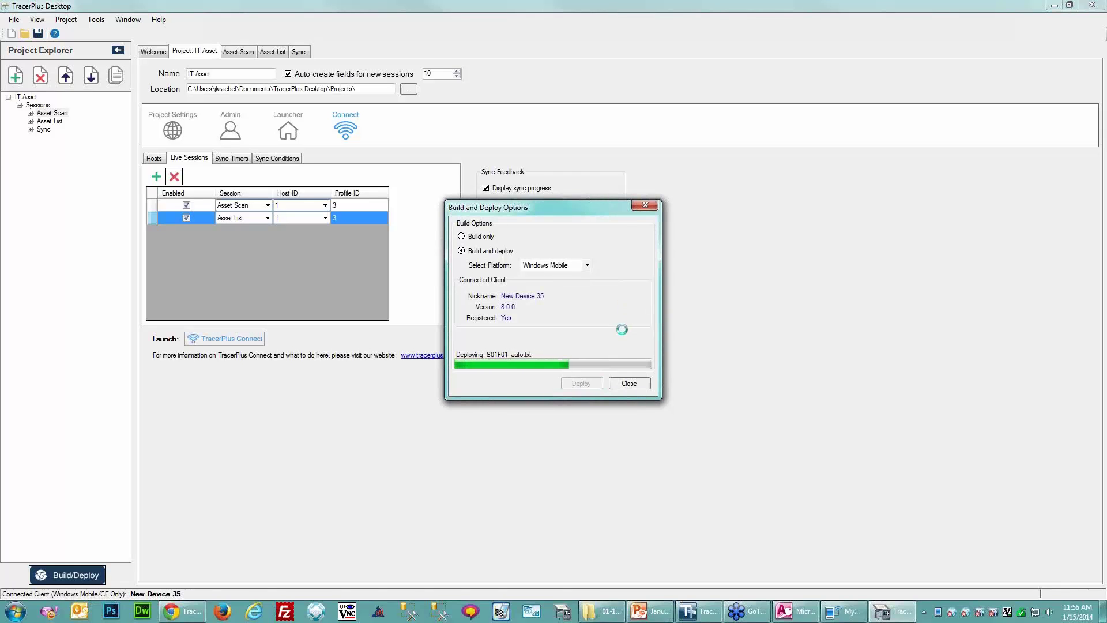
click(630, 383)
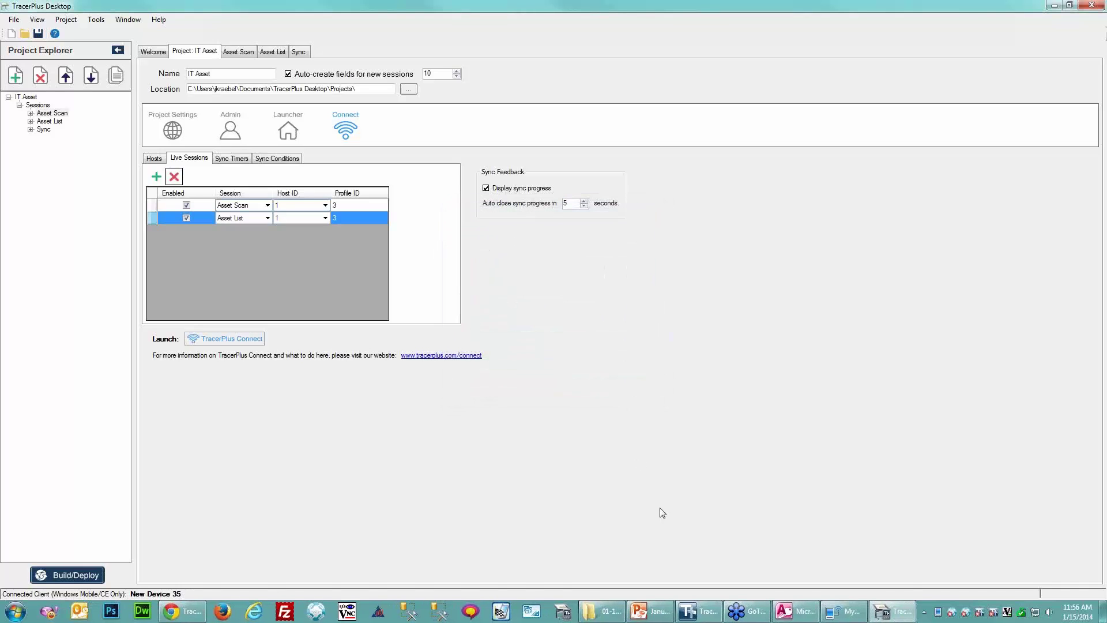
View the Asset List table in Access and bring up the MyMobiler device window over TracerPlus Connect.
click(803, 616)
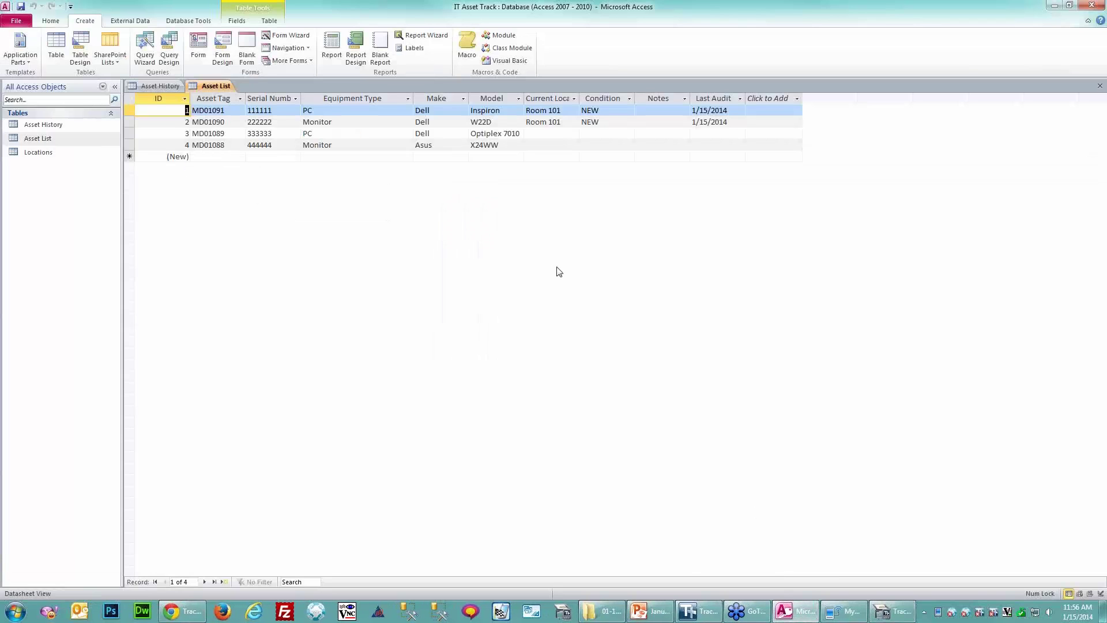
click(828, 615)
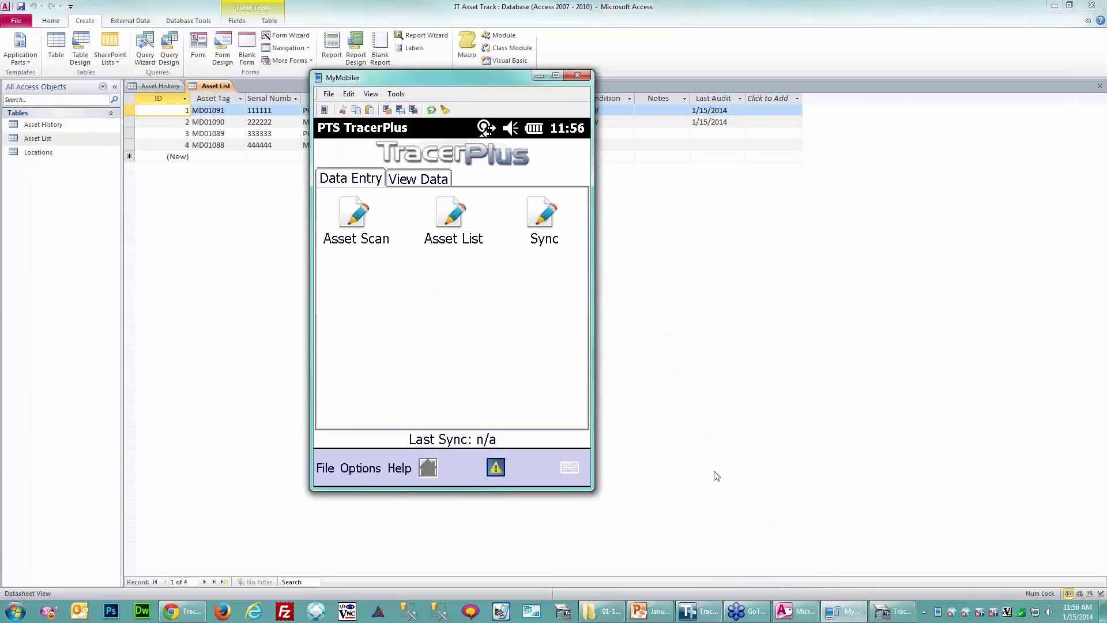
click(706, 615)
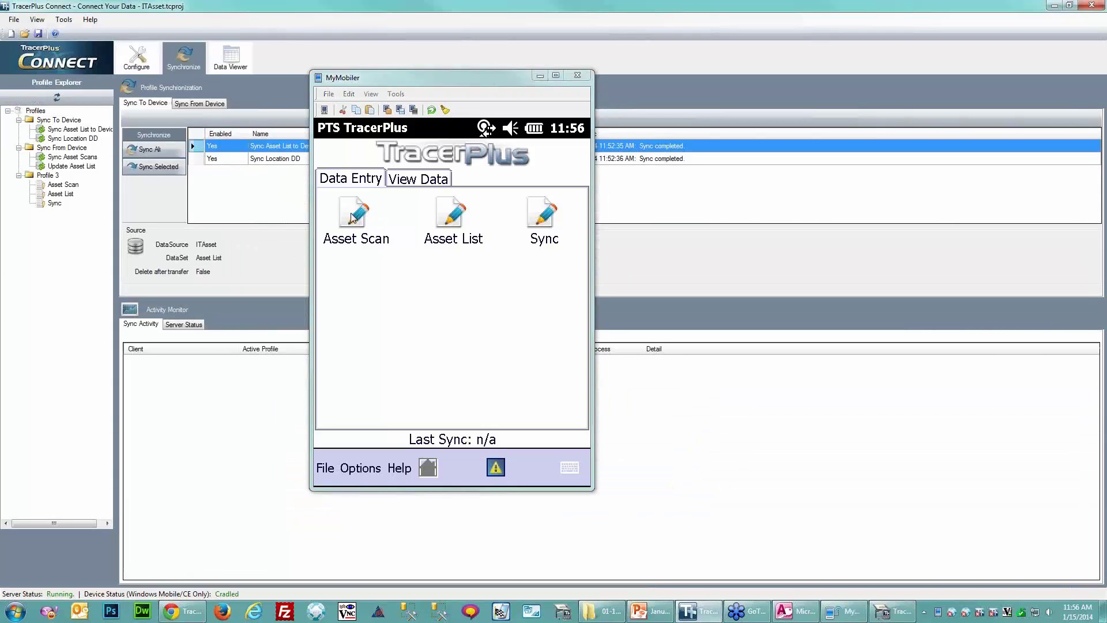
Start an Asset Scan entry on the device with transaction type Asset Audit and asset tag MD01088.
click(353, 218)
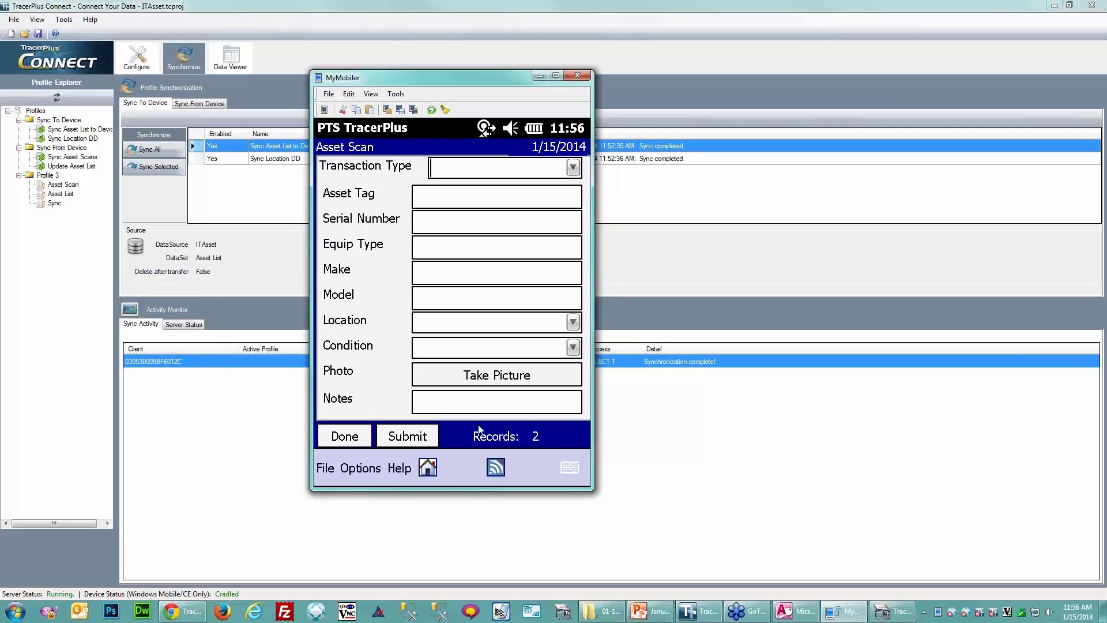
click(573, 167)
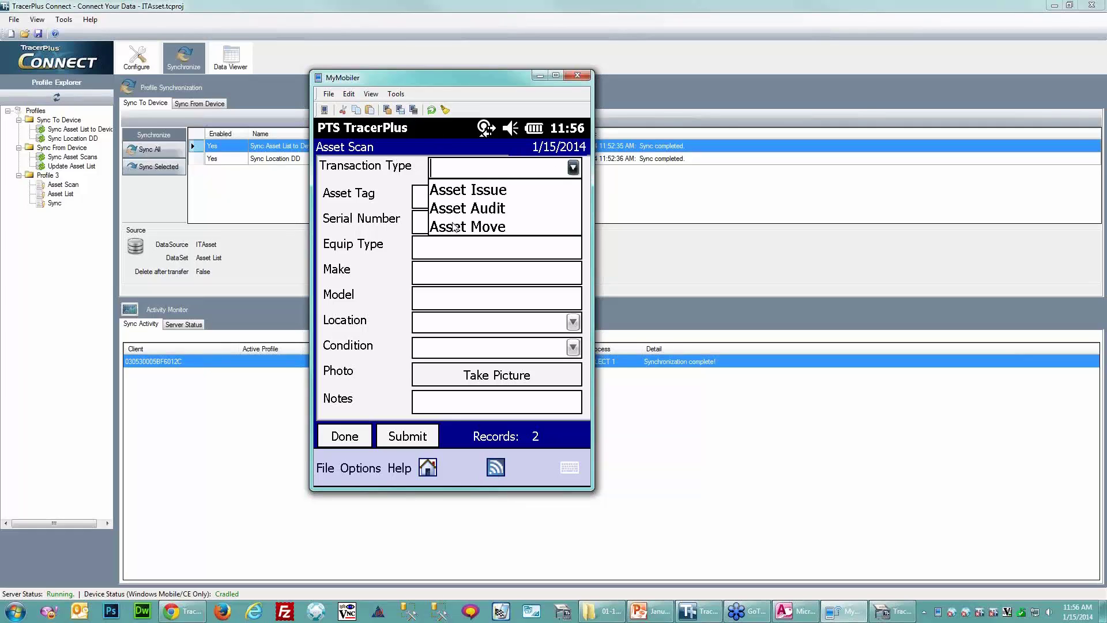
click(455, 212)
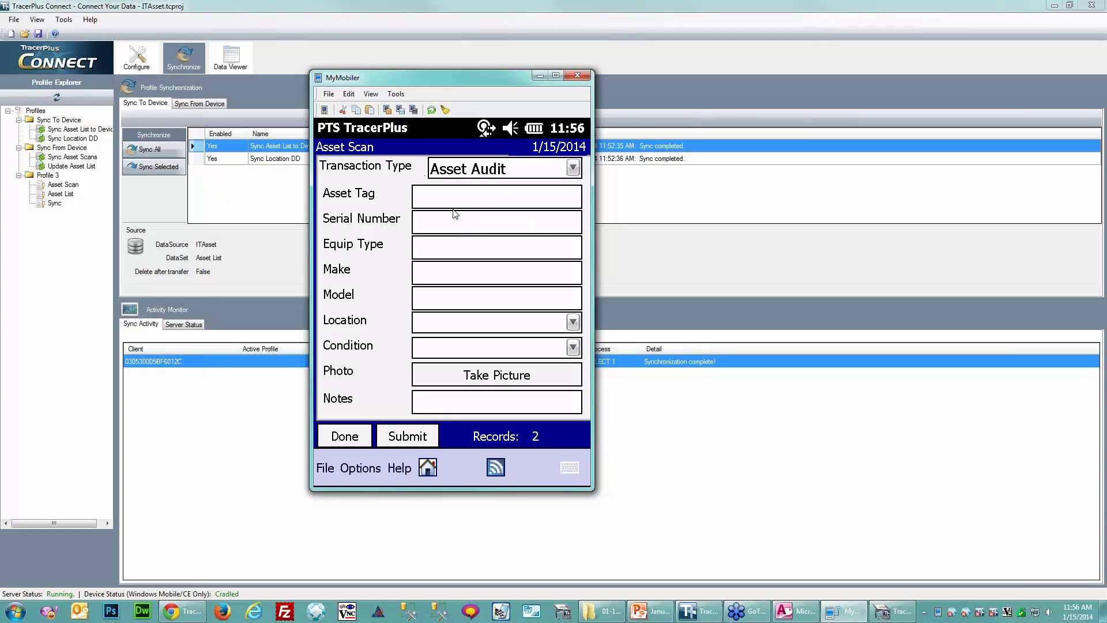
text(MD01088)
key(Tab)
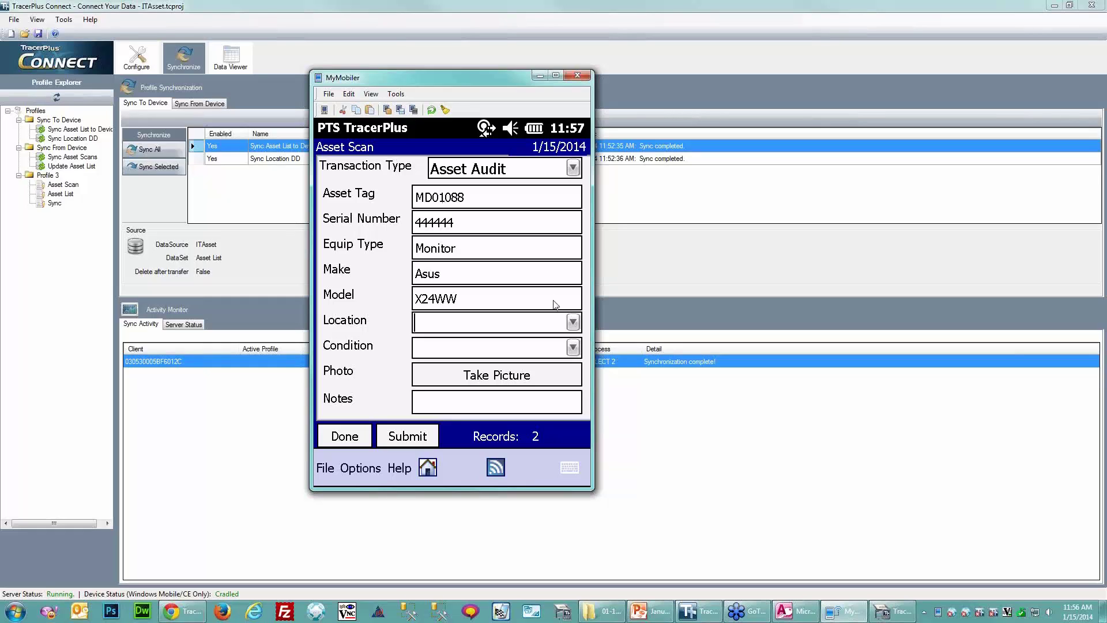
Set the location to Room 101, the condition to Good and the notes to "All good", and submit the record.
click(572, 322)
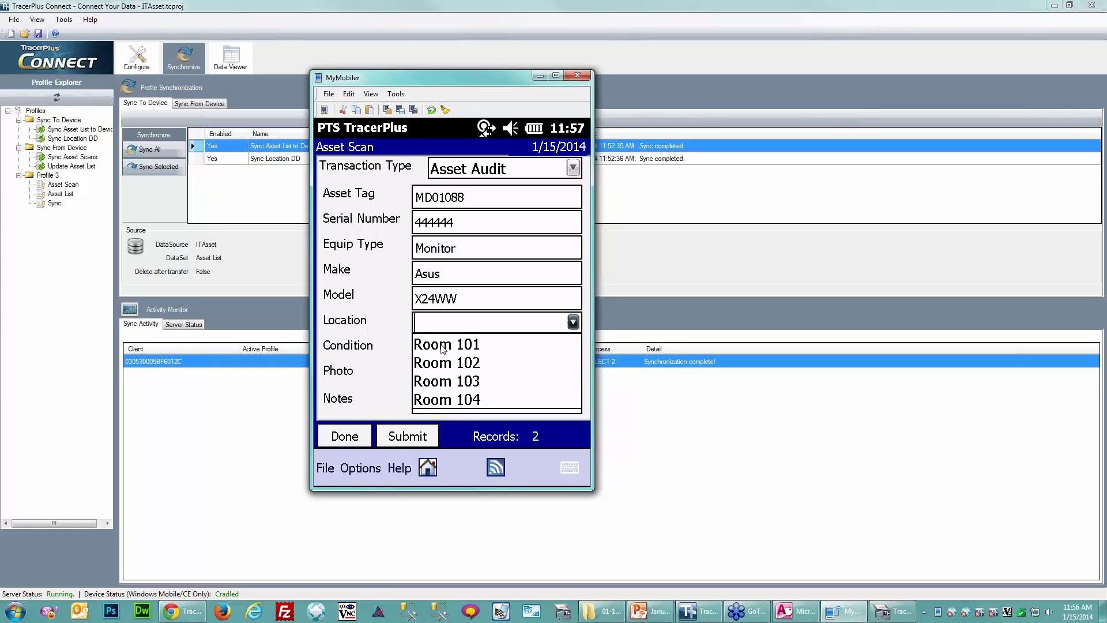
click(443, 348)
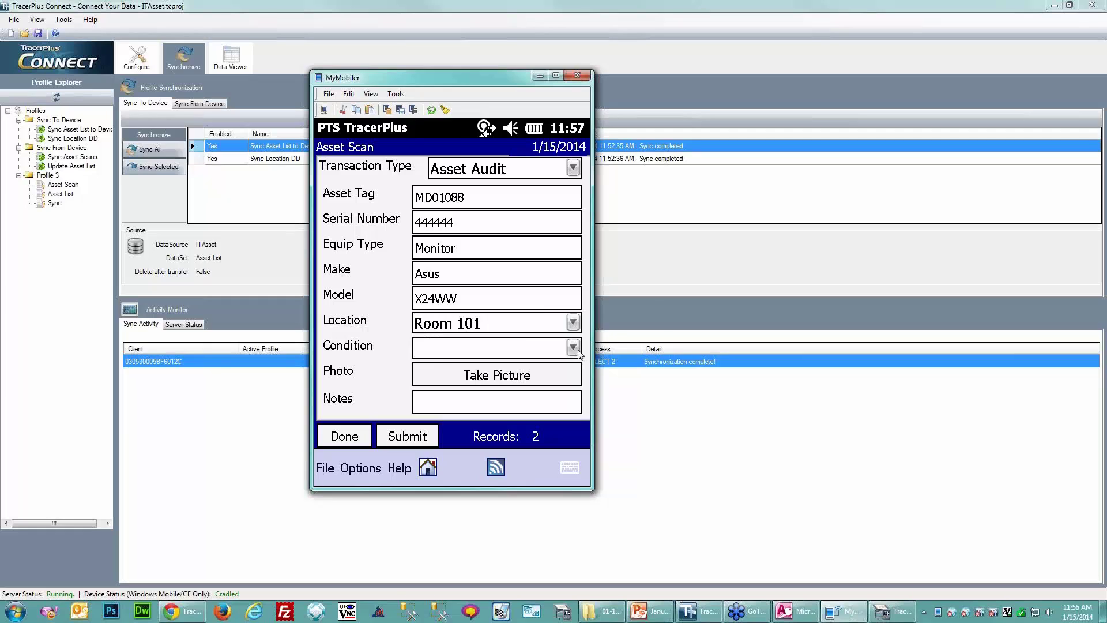
click(574, 348)
click(430, 389)
text(All good)
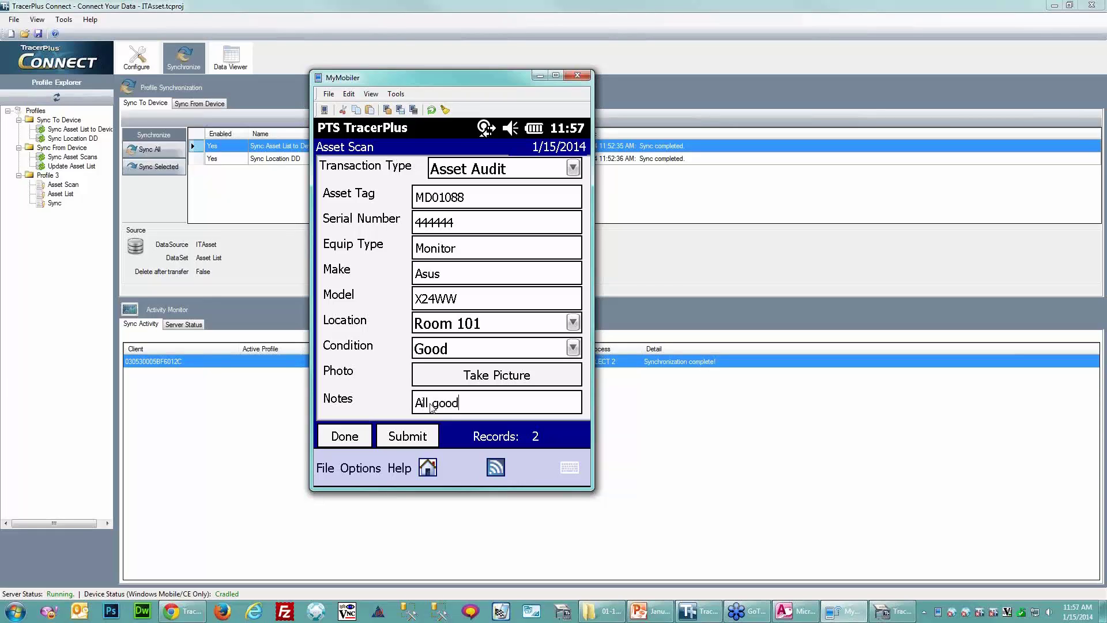
key(ctrl+a)
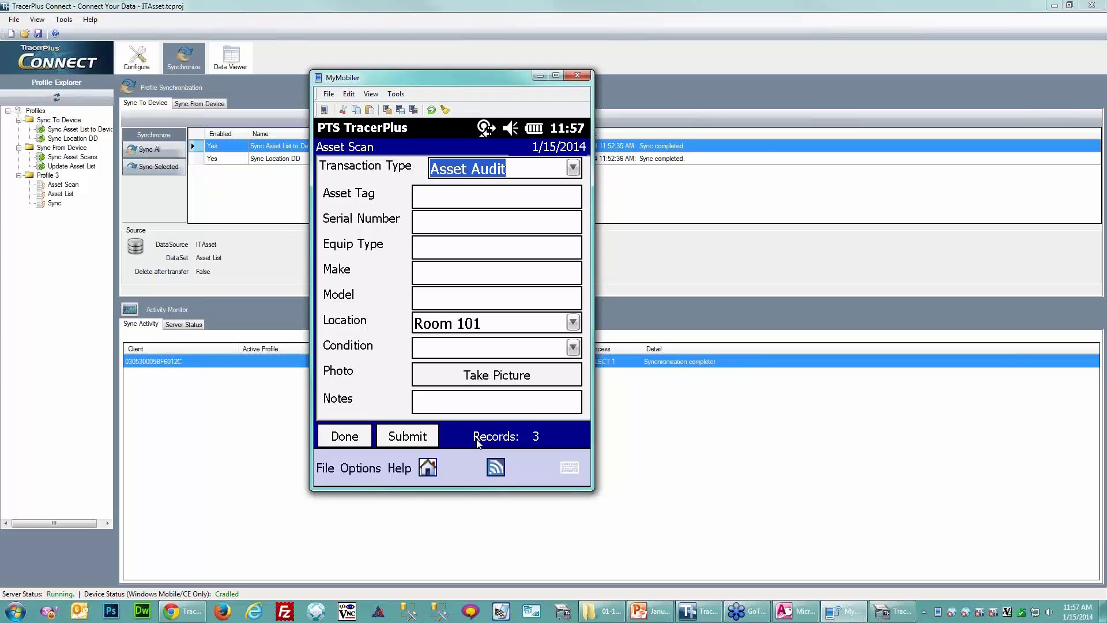
Switch to Access, minimize the device window, and check the Asset List and Asset History tables for the submitted audit.
click(794, 610)
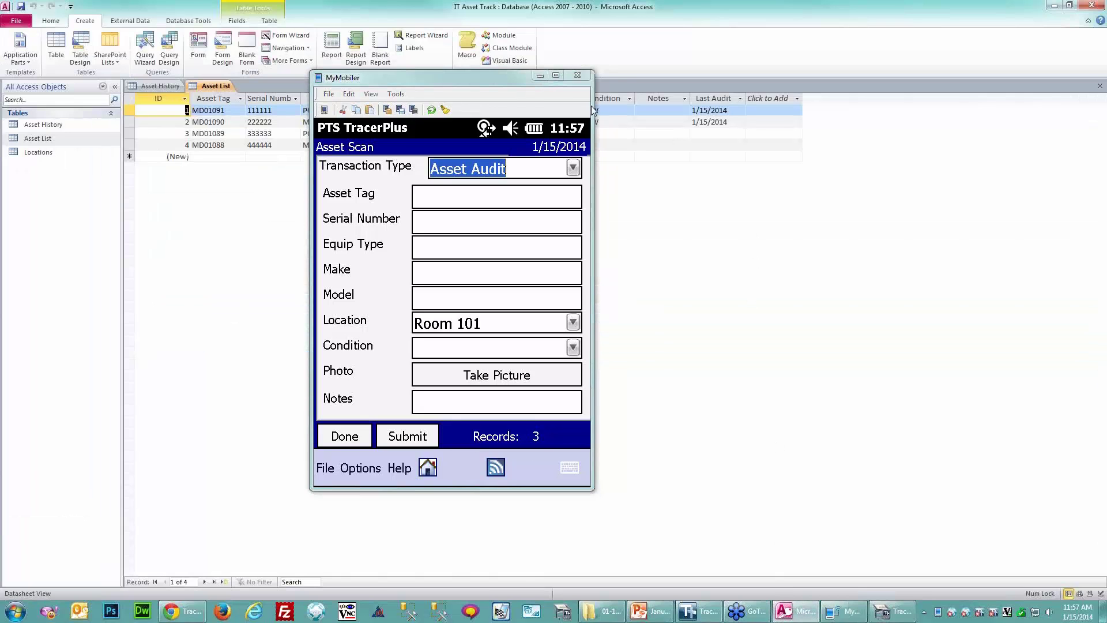
click(540, 75)
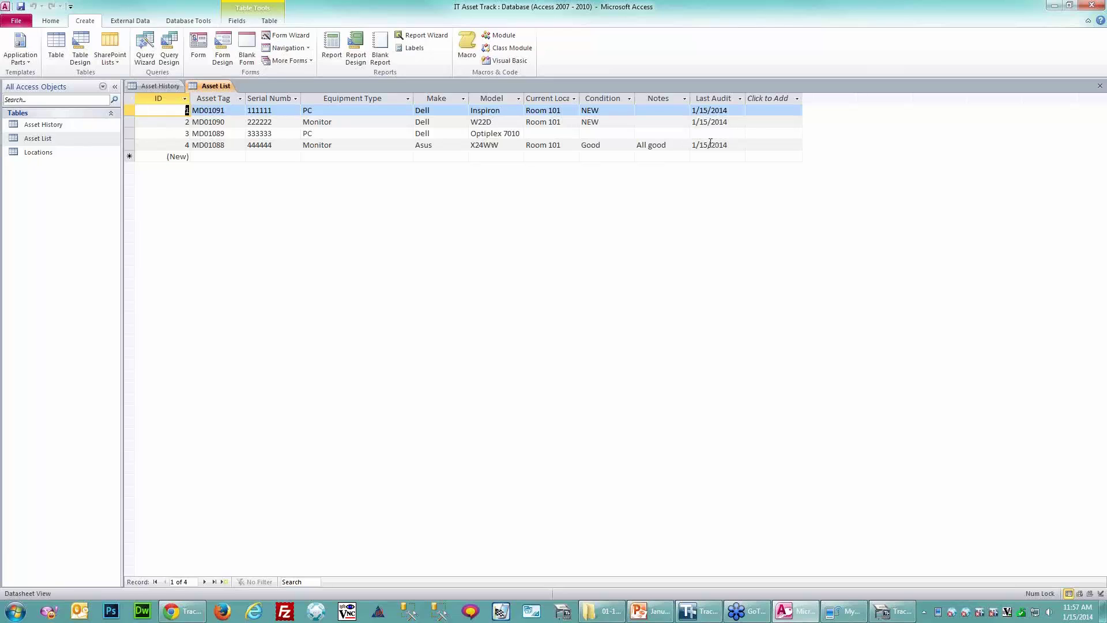
click(160, 85)
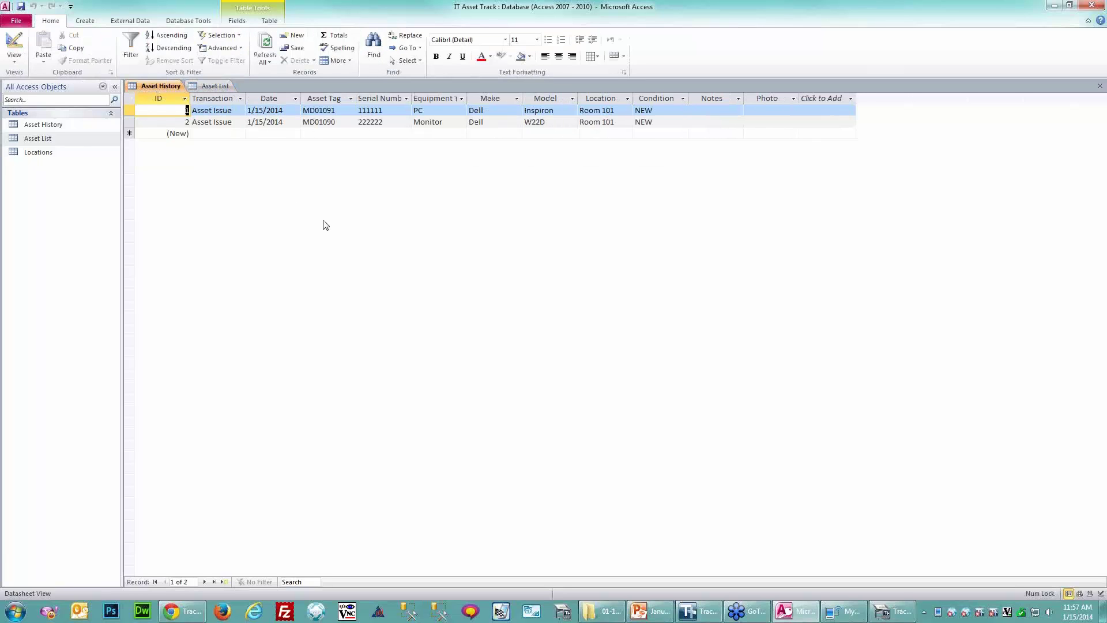